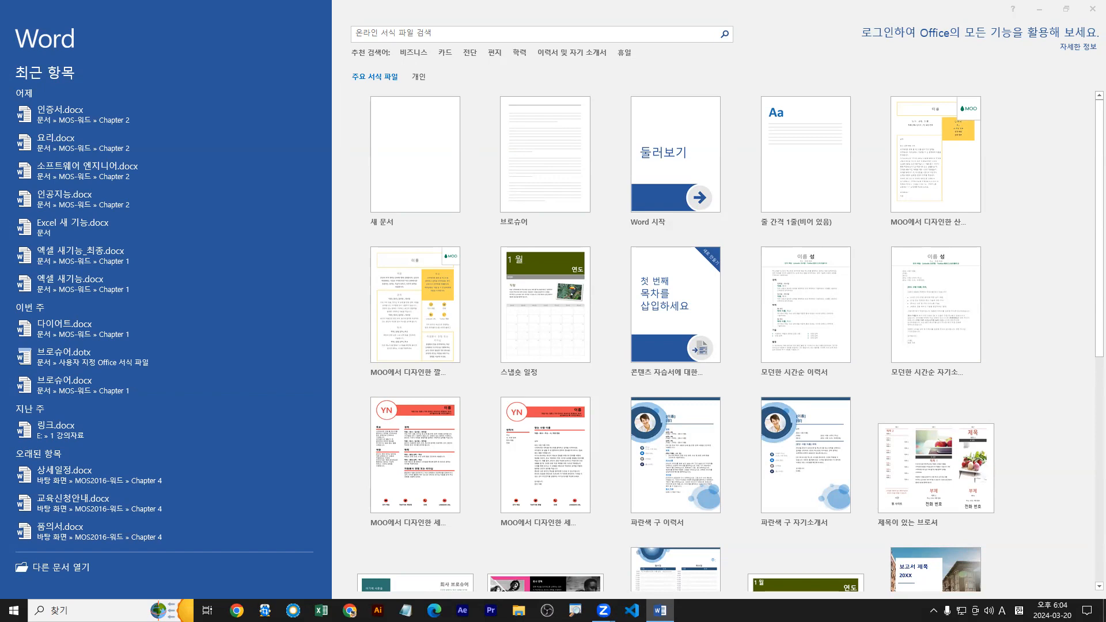
# Create a new blank document and bring up the document design commands.
pyautogui.click(422, 139)
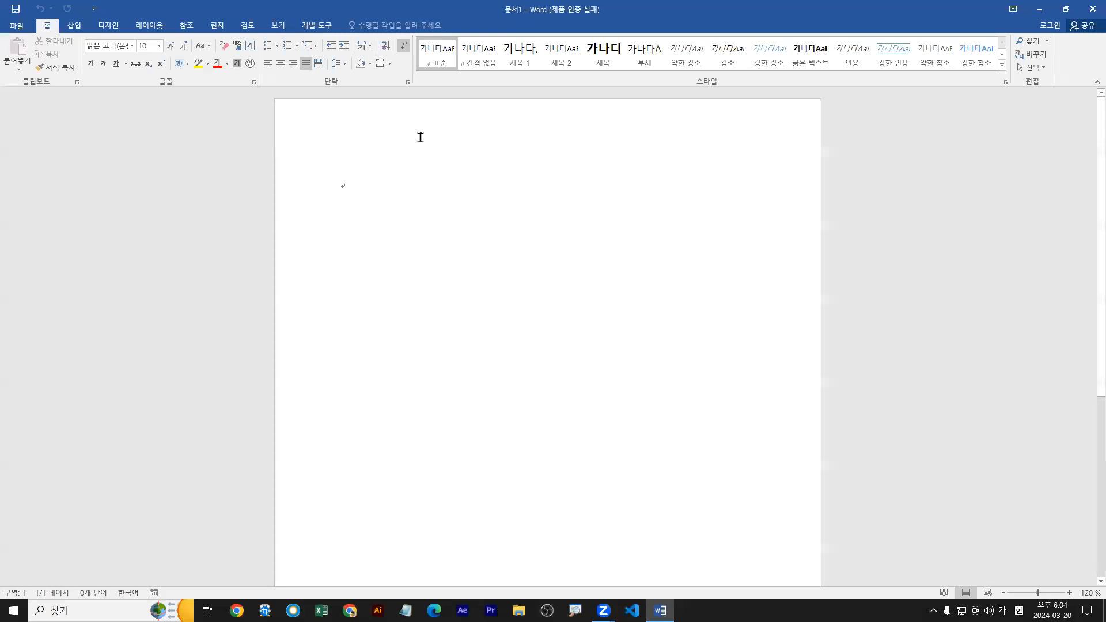
pyautogui.click(104, 28)
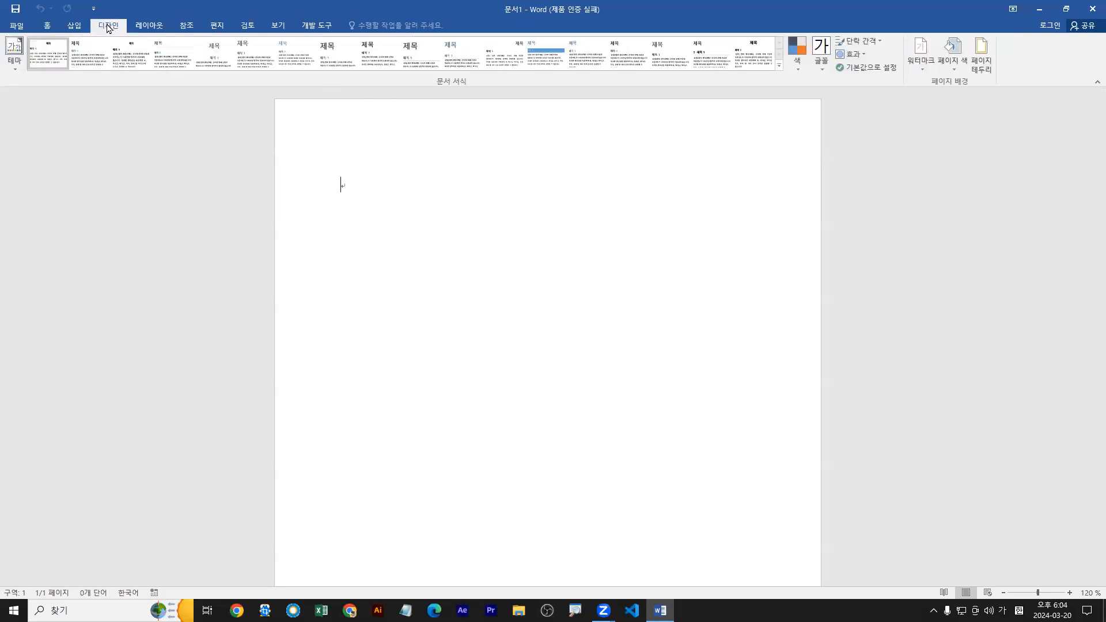
# Review the ZoomIt shortcut settings for Zoom, LiveZoom and Draw.
pyautogui.click(575, 611)
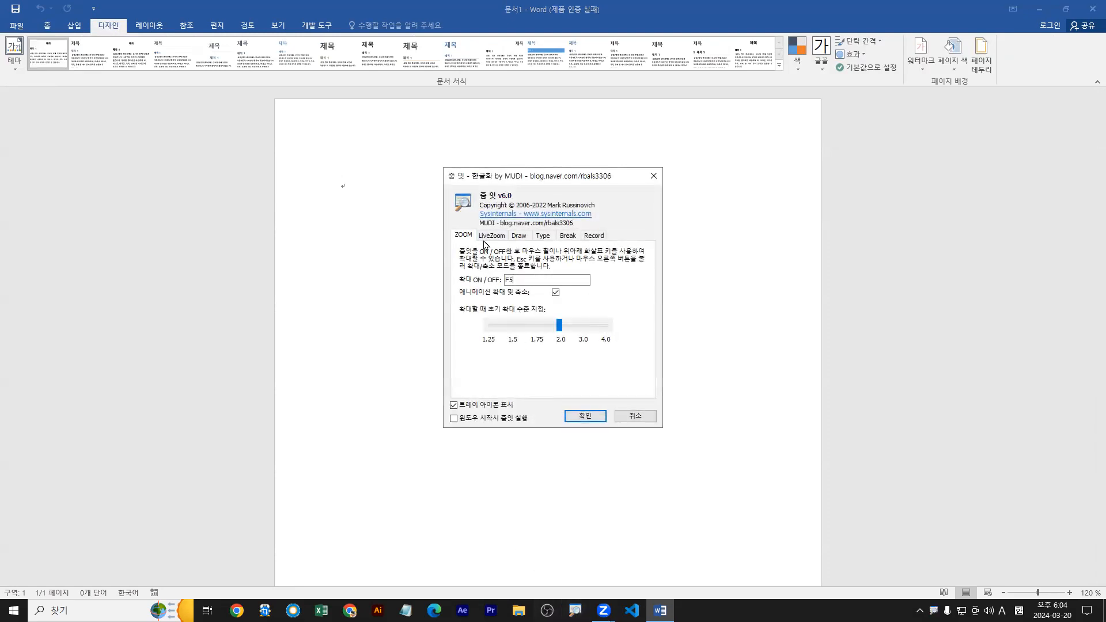
pyautogui.click(490, 235)
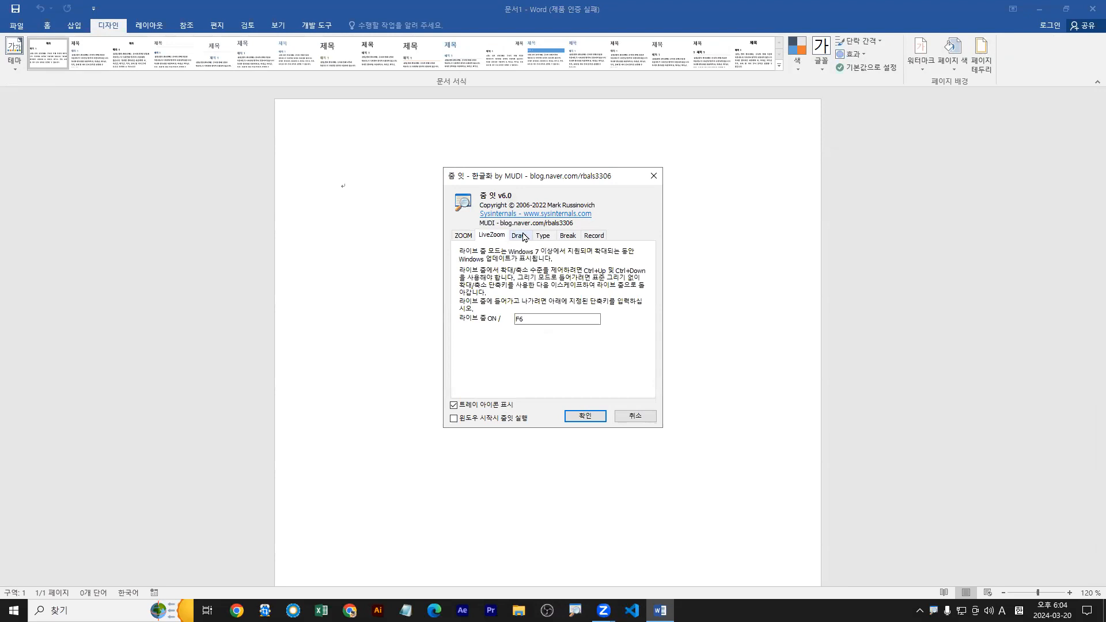
pyautogui.click(521, 235)
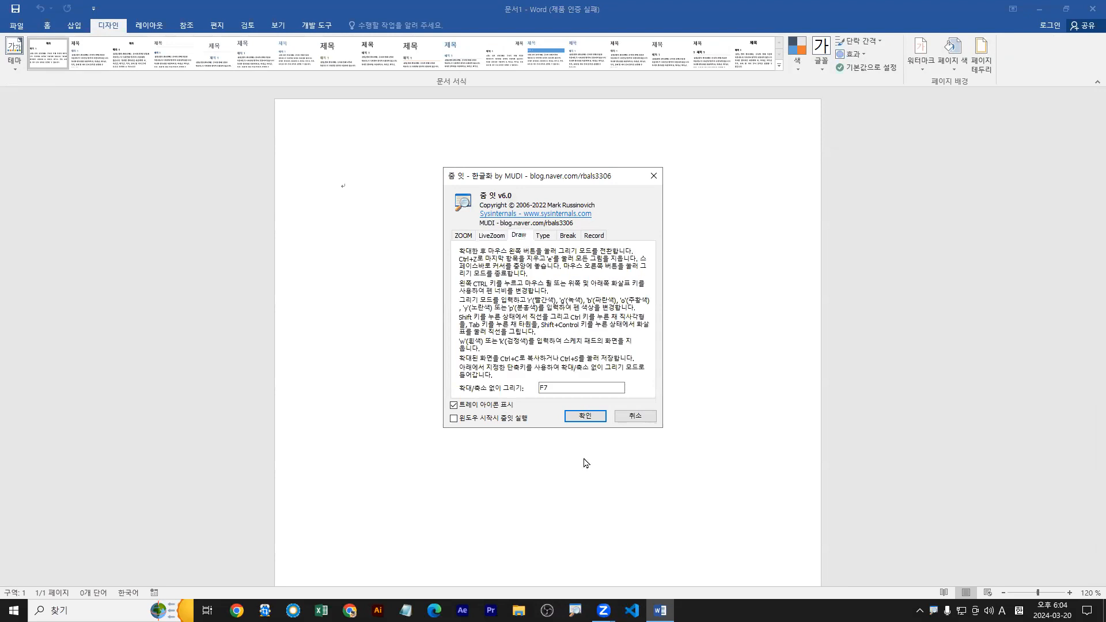
pyautogui.click(585, 416)
# Examine the document's theme gallery, theme colours, theme fonts and page colour options.
pyautogui.click(15, 64)
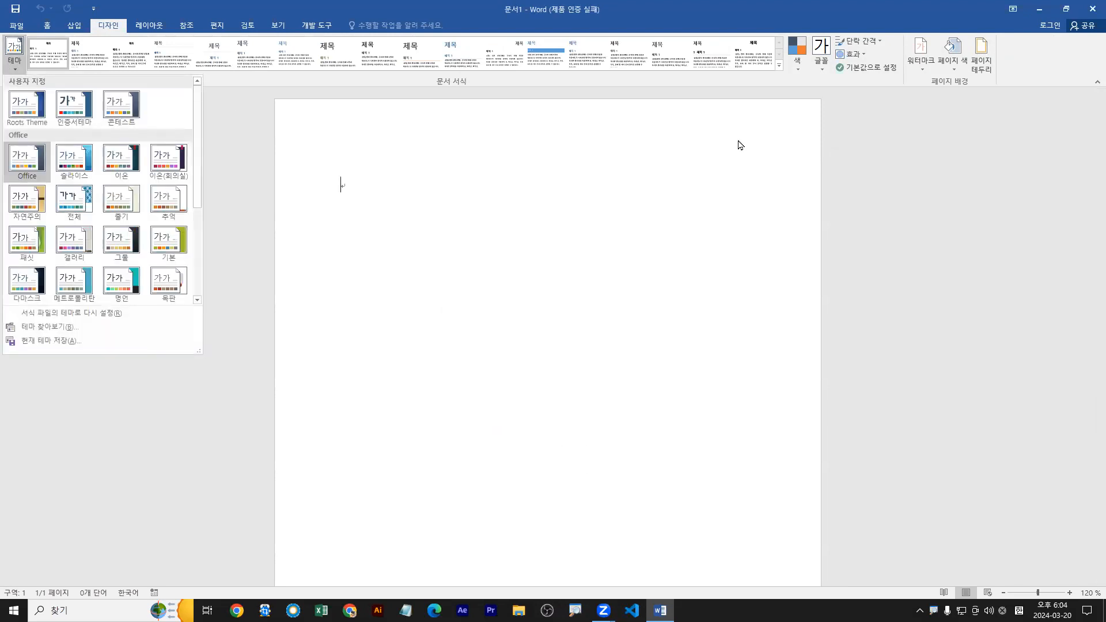
pyautogui.click(799, 68)
pyautogui.click(799, 68)
pyautogui.click(799, 68)
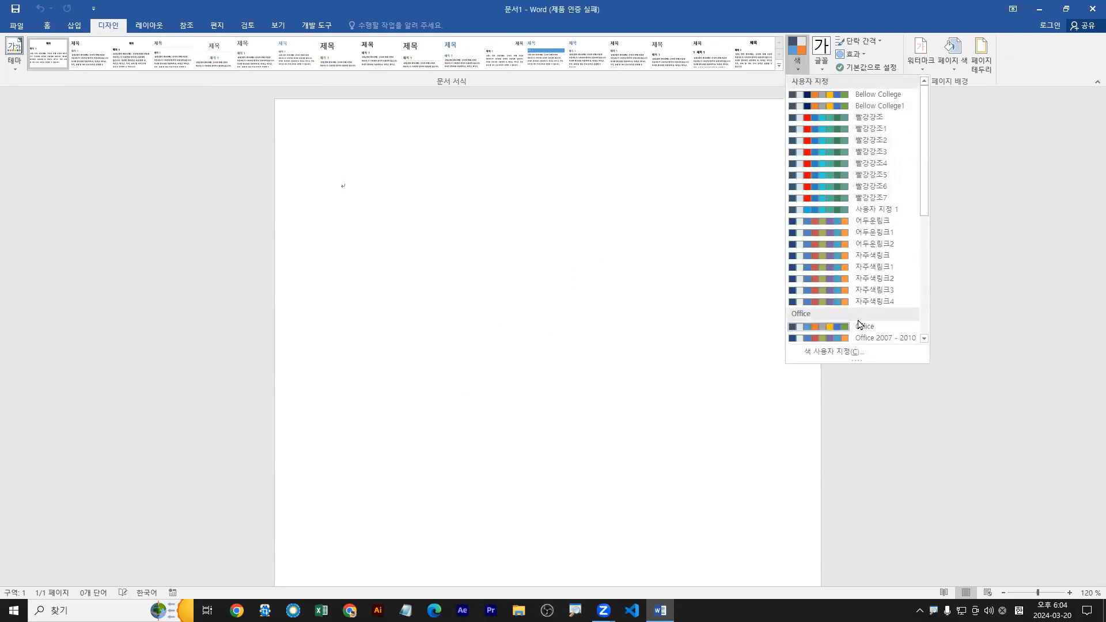
pyautogui.click(822, 68)
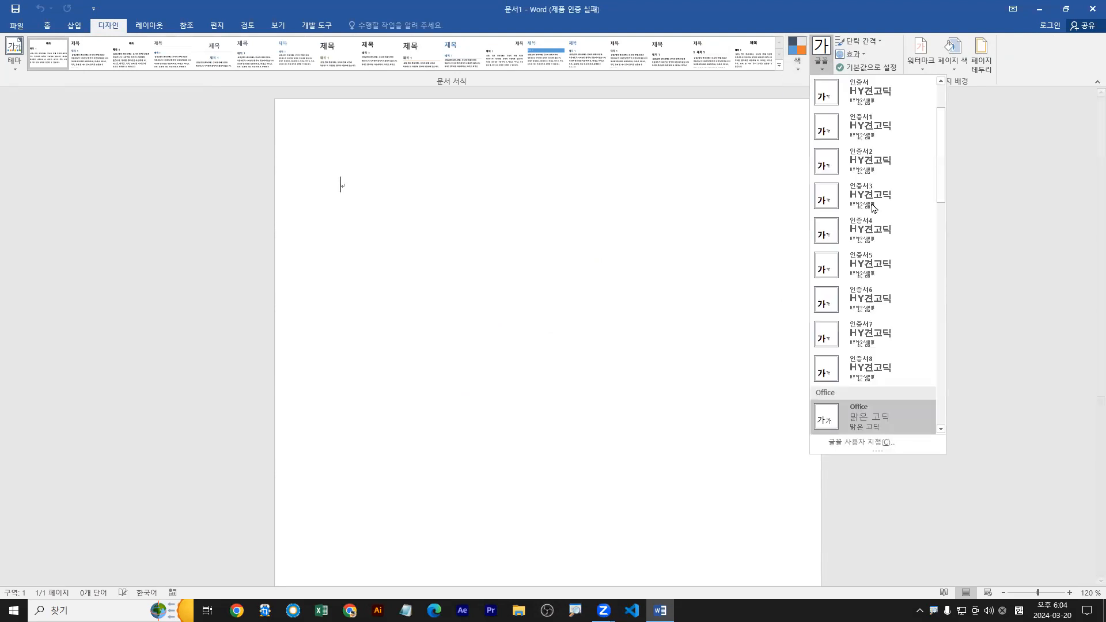
pyautogui.click(16, 65)
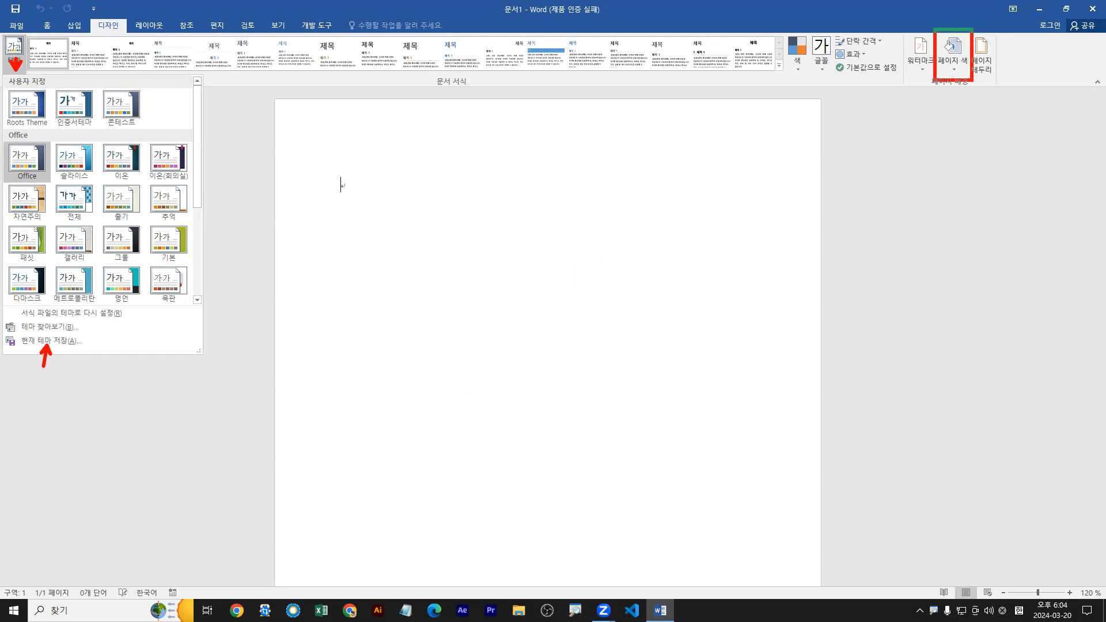
pyautogui.click(957, 71)
pyautogui.click(958, 71)
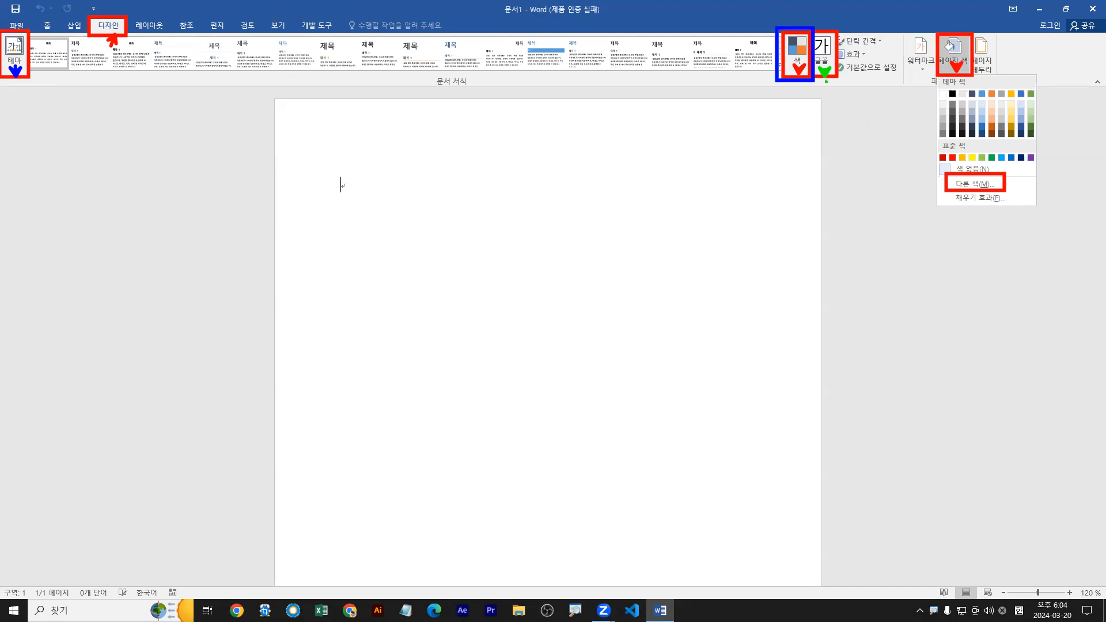
pyautogui.press('Escape')
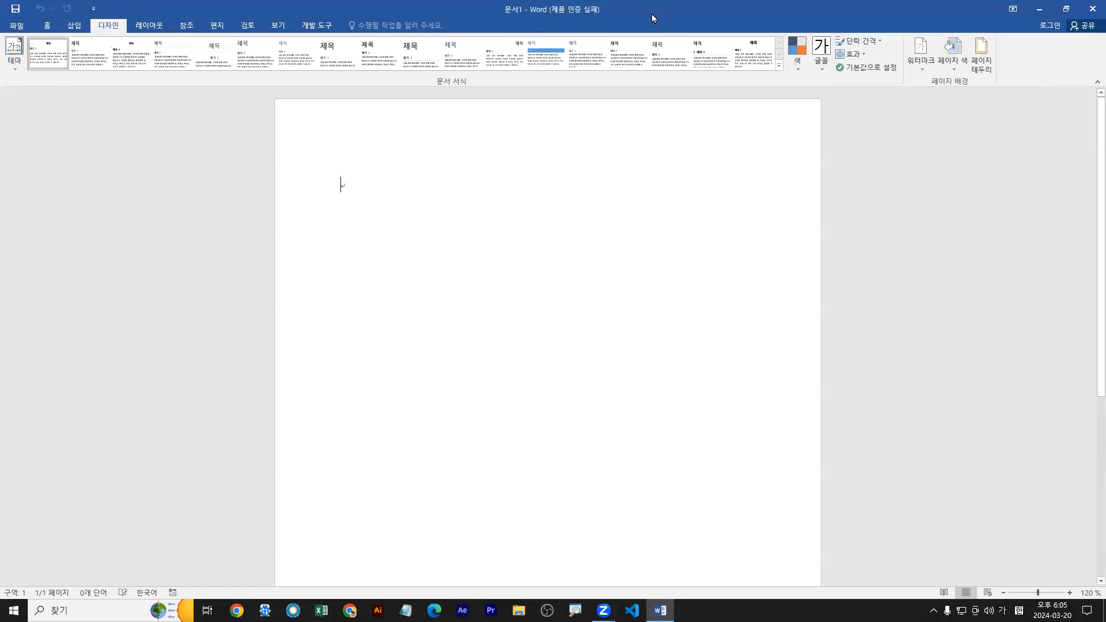
# Open the recent text file Word모의고사문제(개정판).txt in Notepad and arrange its window beneath a restored-down Word window.
pyautogui.click(406, 610)
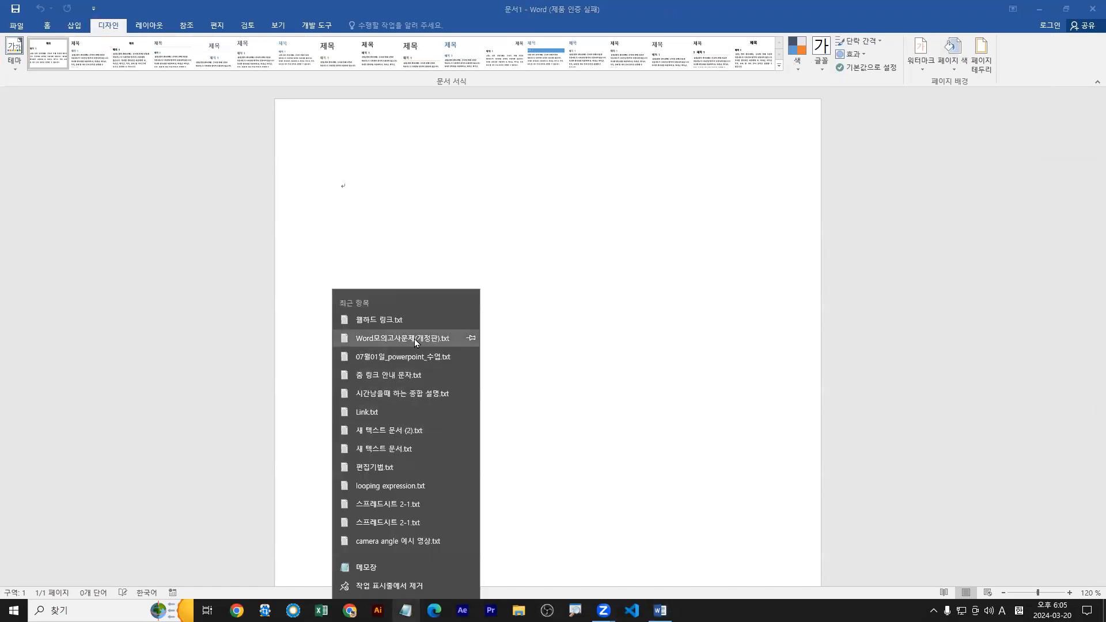
pyautogui.click(415, 338)
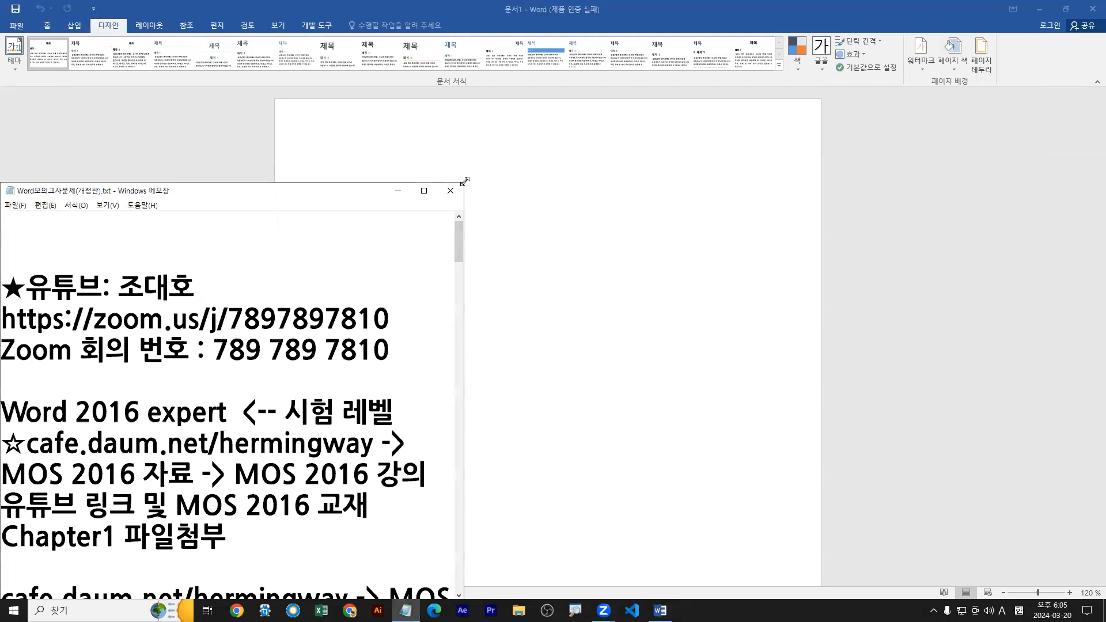
pyautogui.moveTo(465, 181); pyautogui.dragTo(1103, 385)
pyautogui.scroll(-2, 768, 494)
pyautogui.click(300, 313)
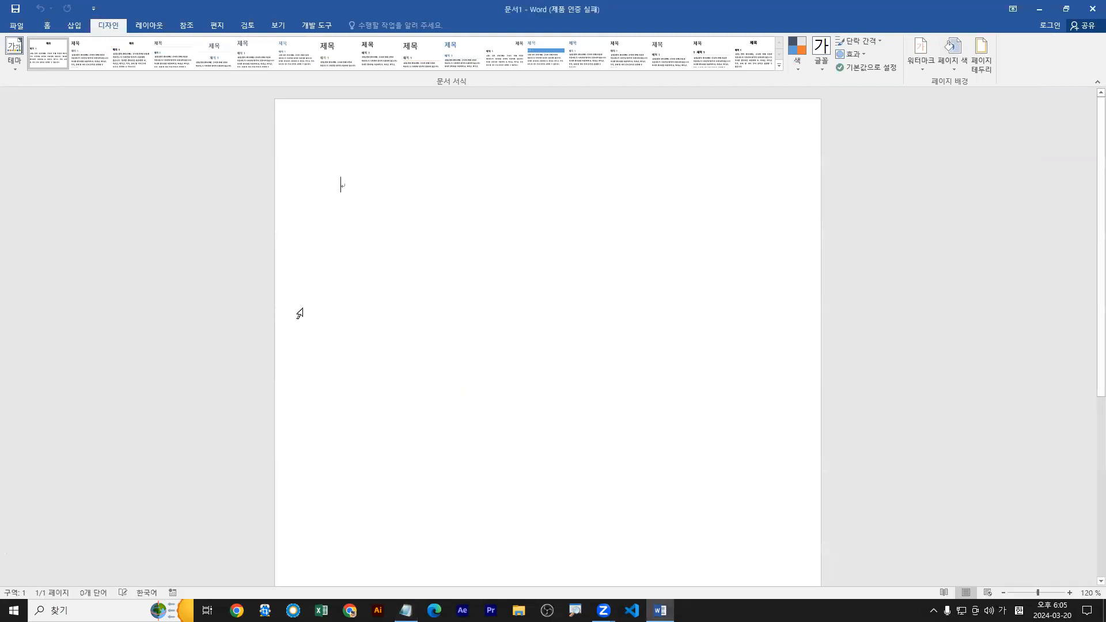
pyautogui.doubleClick(370, 7)
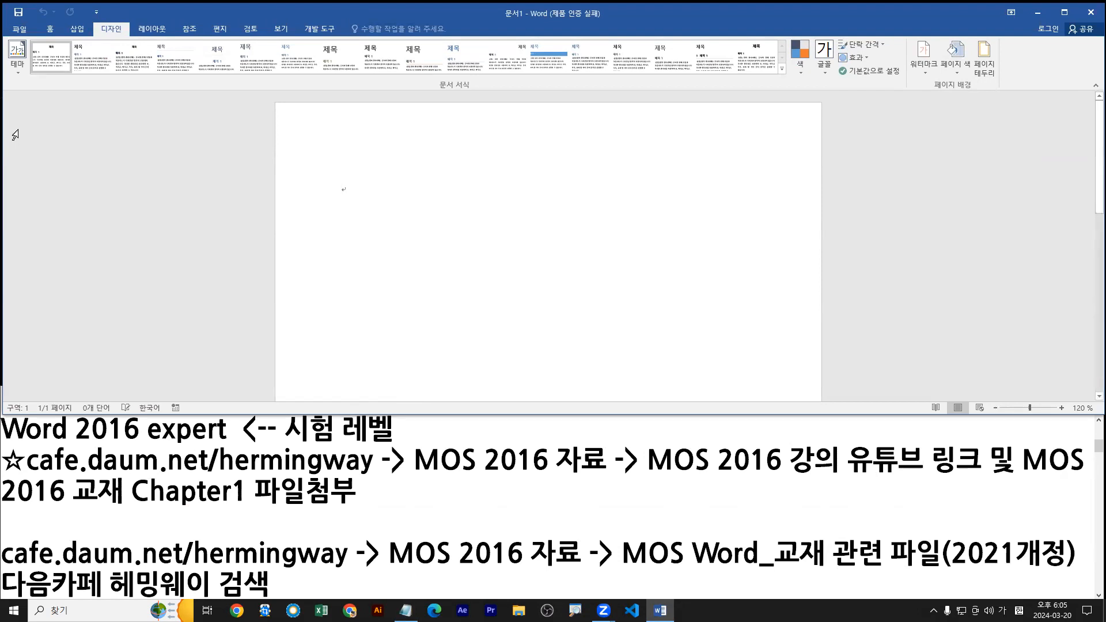
# Highlight the exam level line in the Notepad notes, ending with only the word "expert" selected.
pyautogui.click(213, 445)
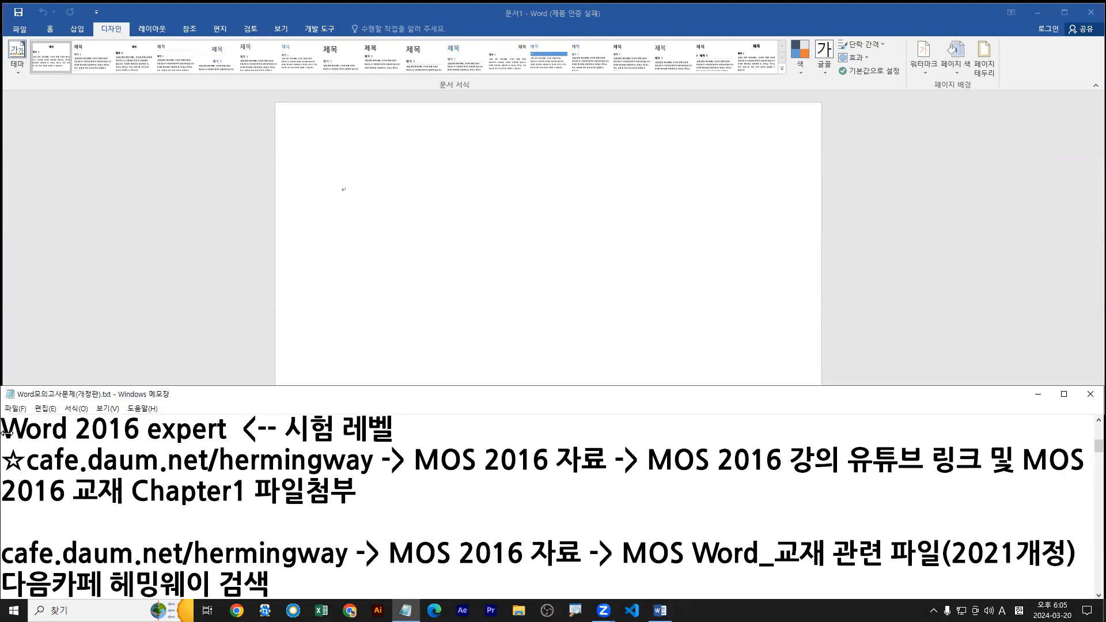
pyautogui.moveTo(4, 431); pyautogui.dragTo(383, 433)
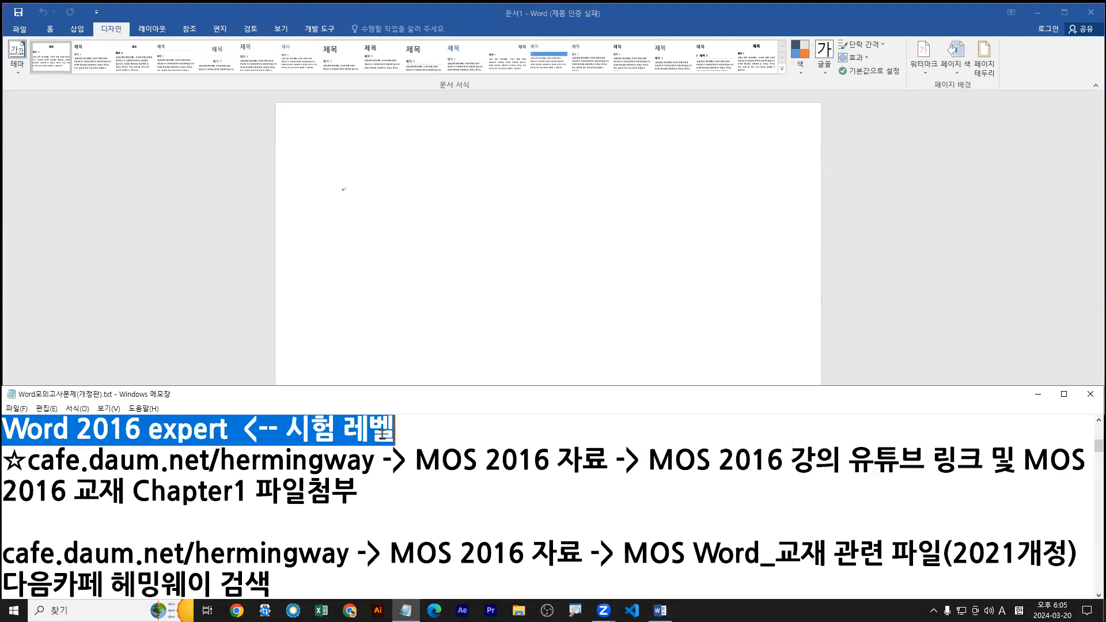
pyautogui.click(234, 432)
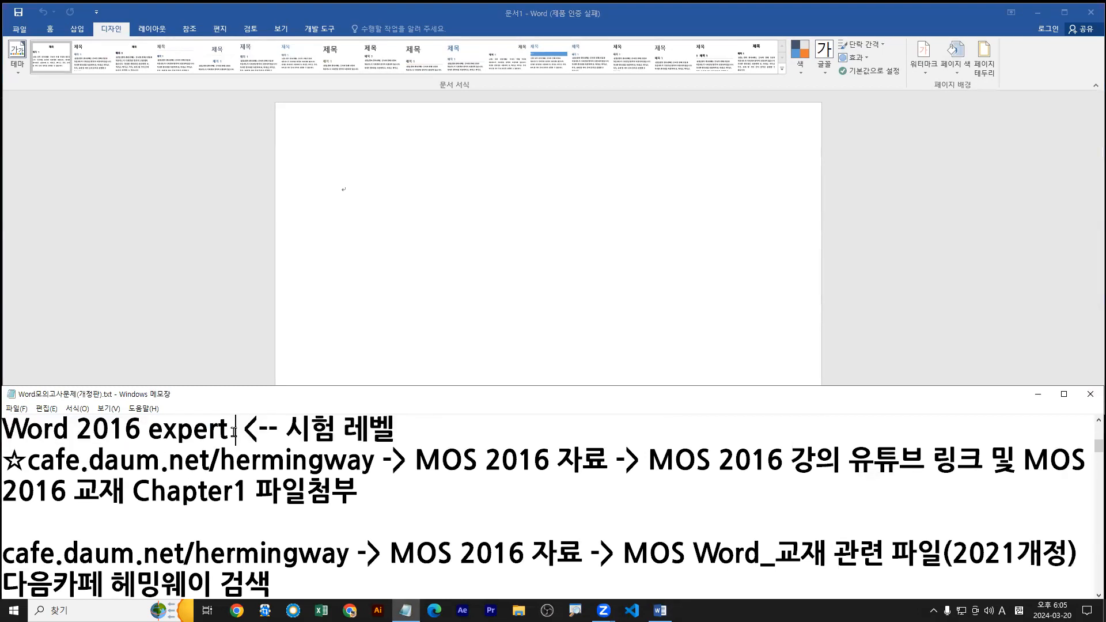
pyautogui.moveTo(149, 431); pyautogui.dragTo(224, 435)
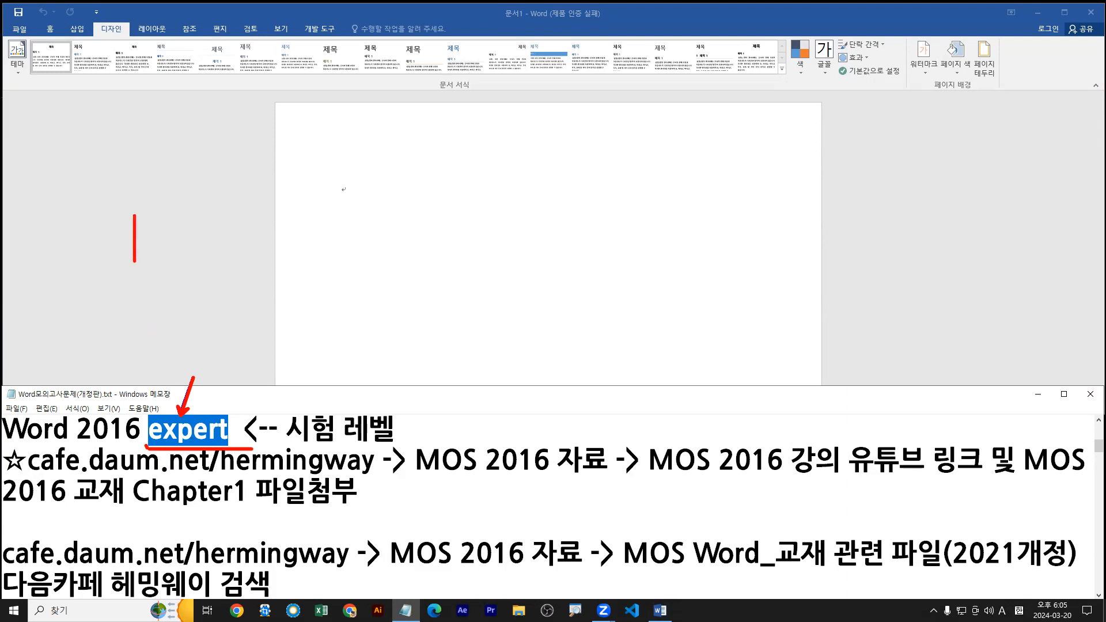
# Write the on-screen annotation "Word 2016" with "Word 2016 expert" on the line below it.
pyautogui.write('Word ')
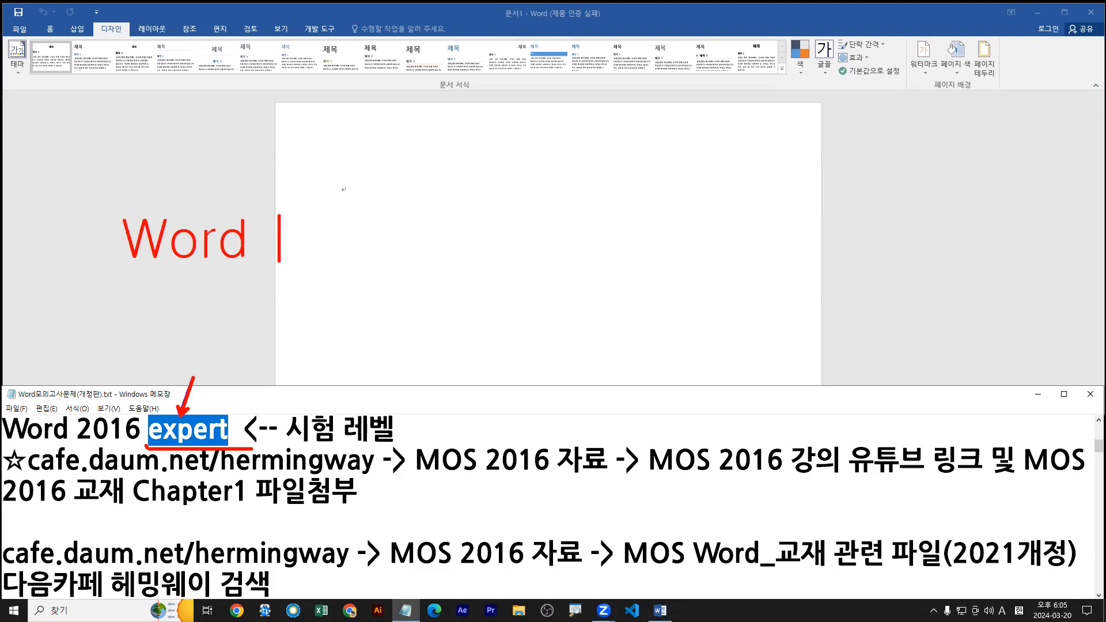
pyautogui.write('201')
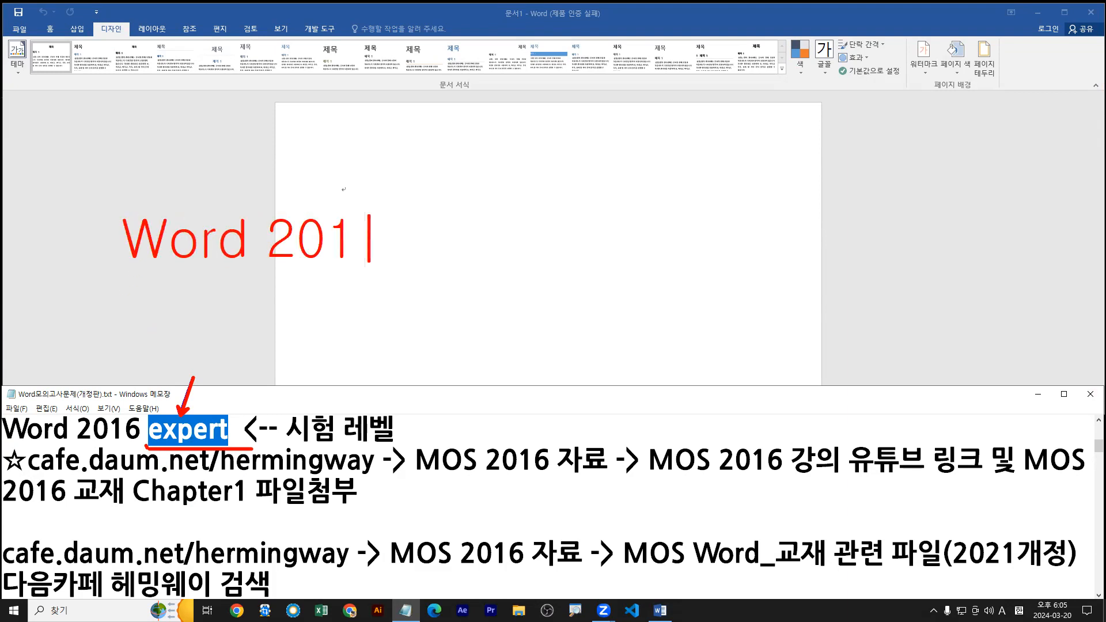
pyautogui.write('6')
pyautogui.press('Return')
pyautogui.write('Wor')
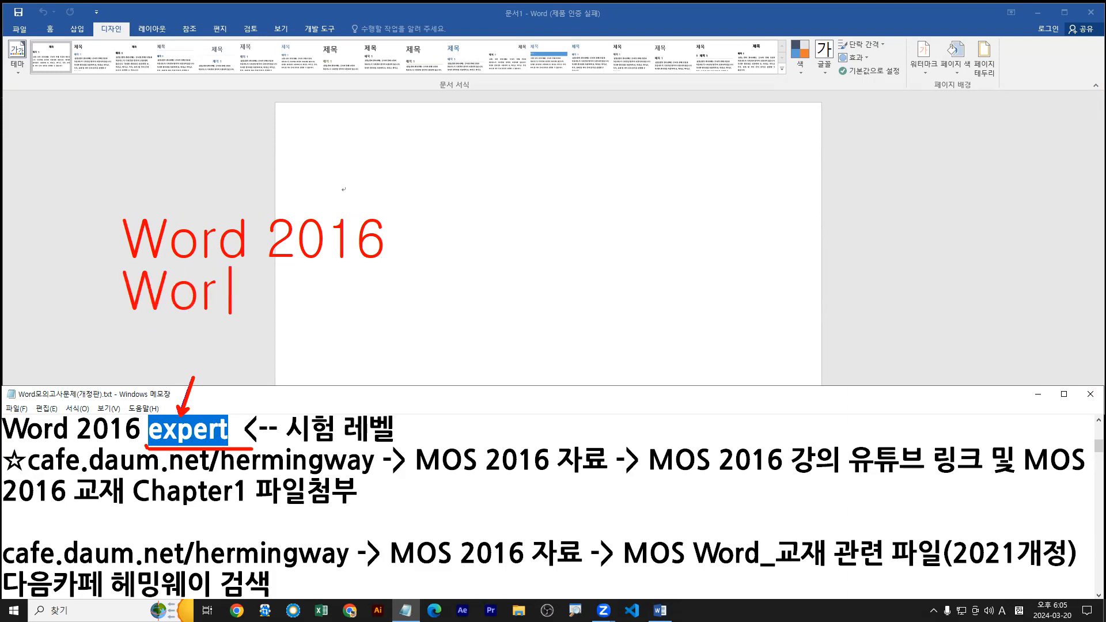
pyautogui.write('d 201')
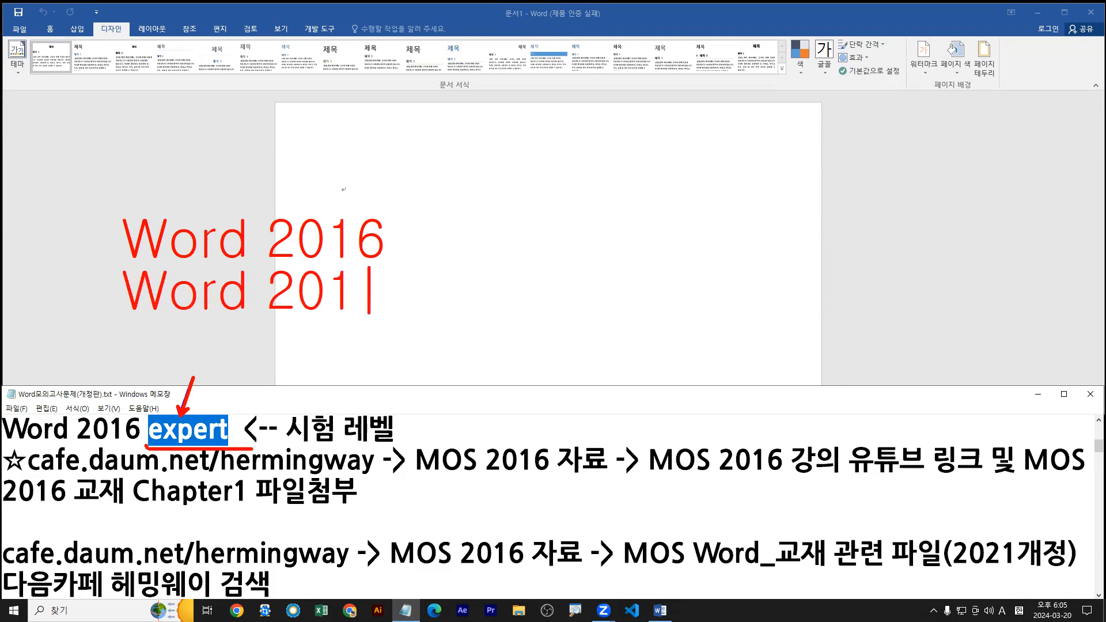
pyautogui.write('6 expert')
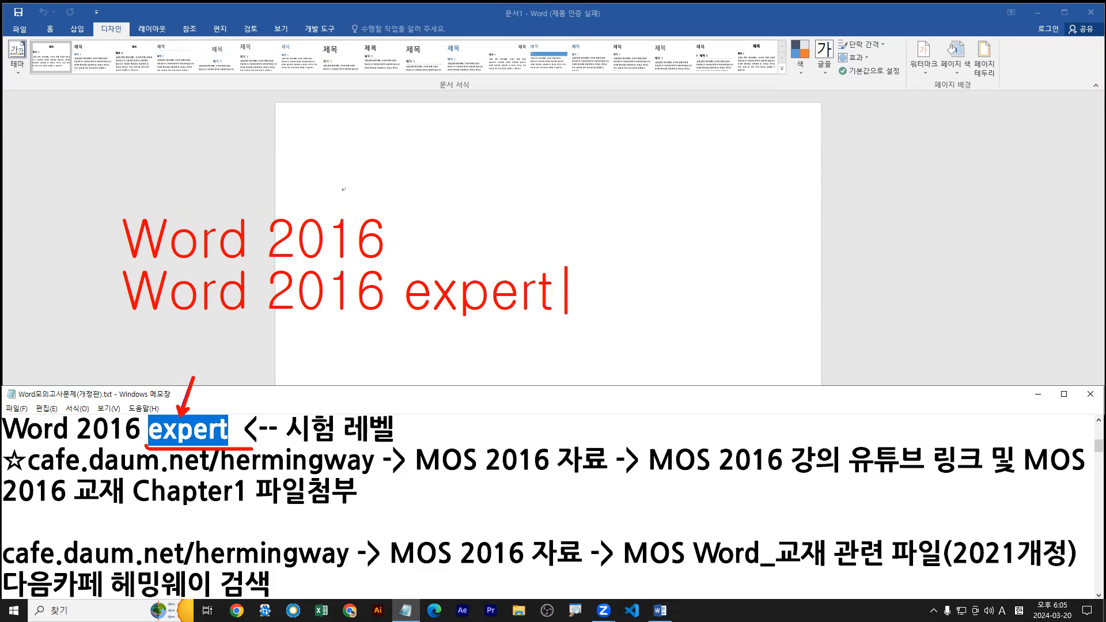
# Cross out "Word 2016", box and underline the "Word 2016 expert" annotation, and clear all the screen markings.
pyautogui.moveTo(67, 259)
pyautogui.mouseDown()
pyautogui.moveTo(595, 360)
pyautogui.moveTo(578, 330)
pyautogui.moveTo(637, 302)
pyautogui.mouseUp()
pyautogui.moveTo(316, 200); pyautogui.dragTo(168, 252)
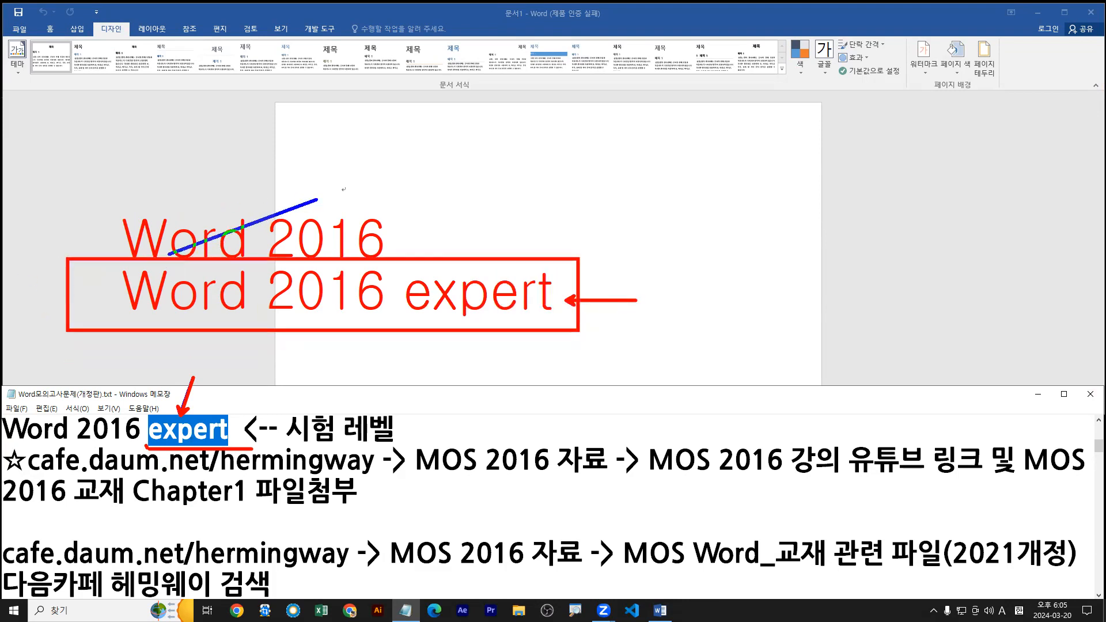
pyautogui.moveTo(190, 209); pyautogui.dragTo(337, 250)
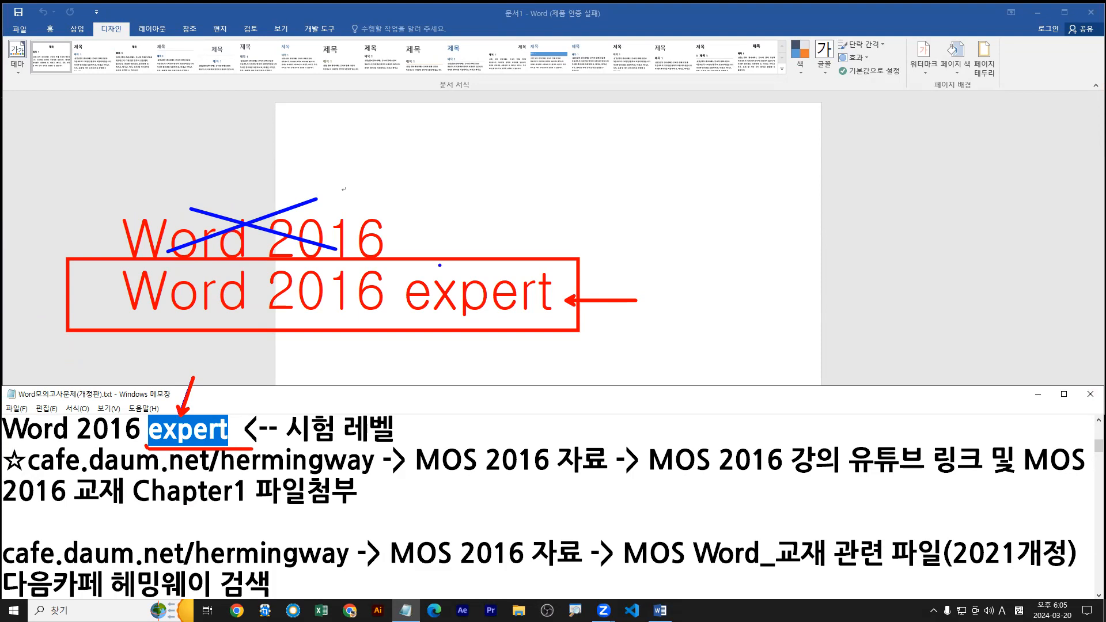
pyautogui.moveTo(411, 324); pyautogui.dragTo(559, 324)
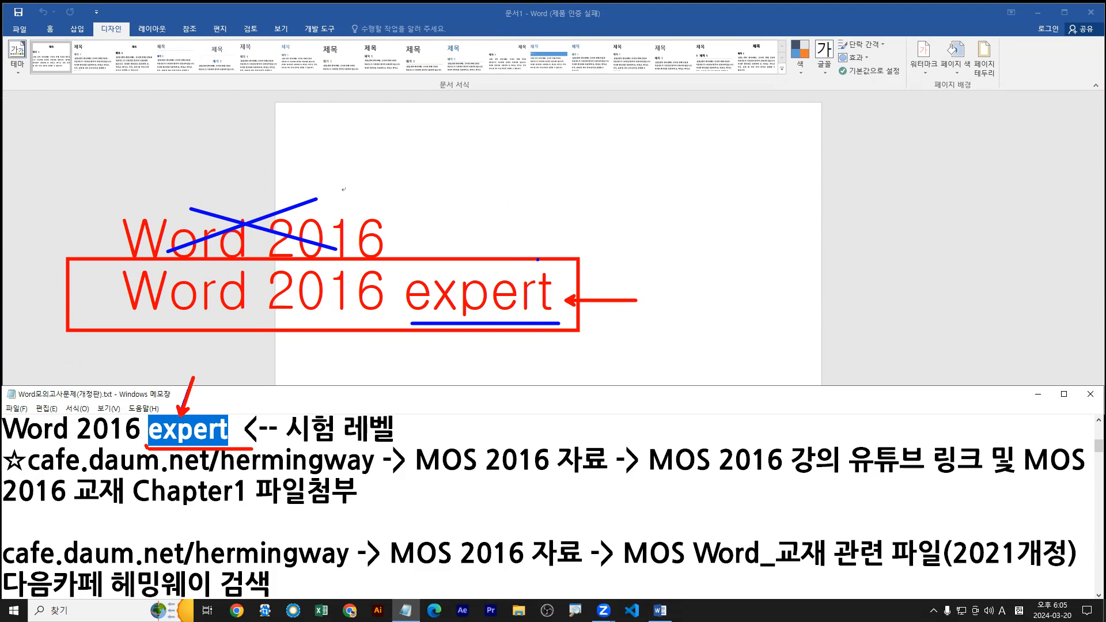
pyautogui.press('Escape')
# Open 철학.docx from the Chapter 2 folder of MOS-워드 in Documents and maximise its Word window.
pyautogui.click(158, 156)
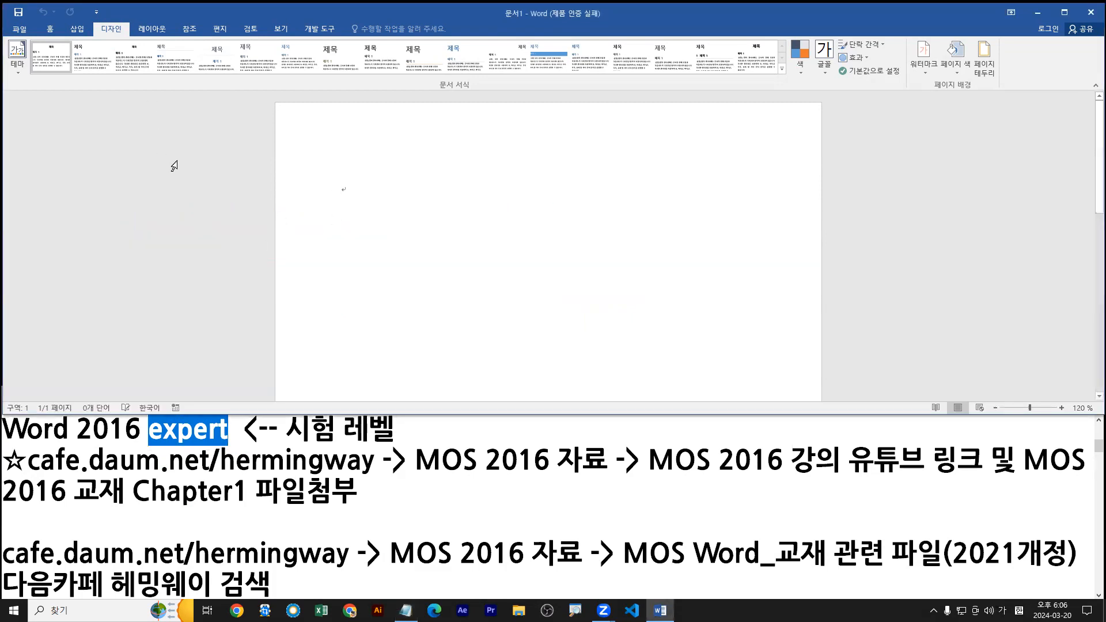
pyautogui.click(20, 29)
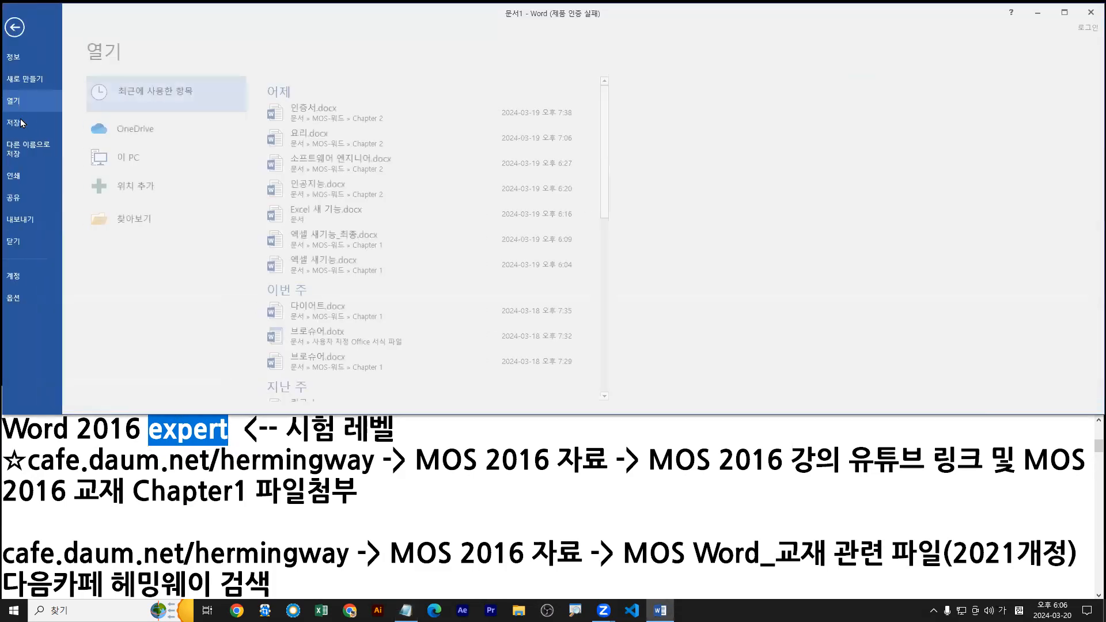
pyautogui.click(148, 220)
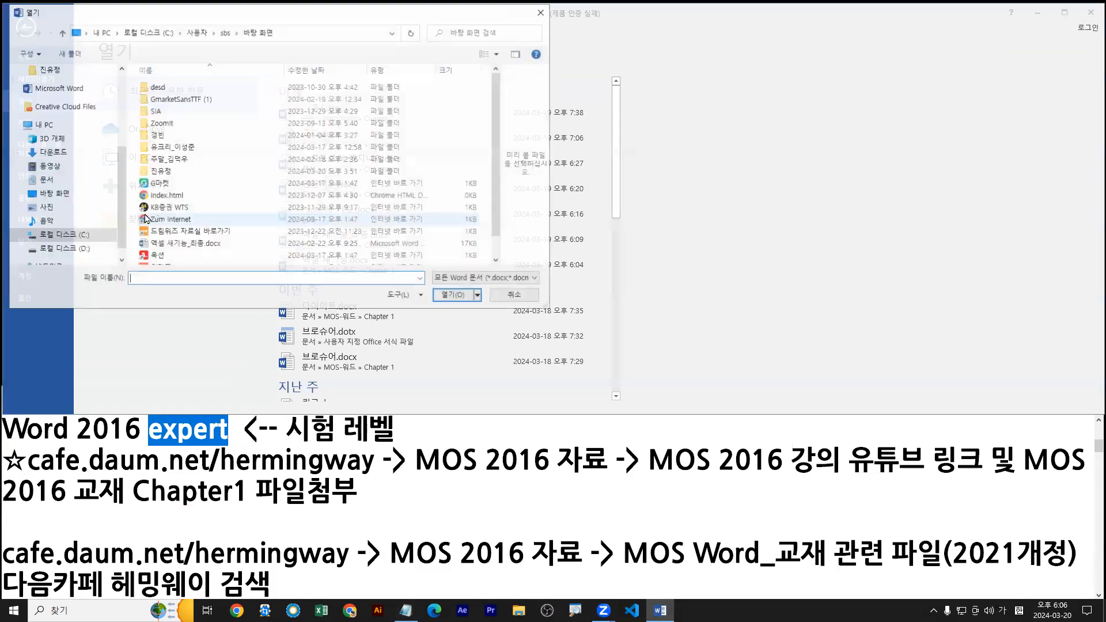
pyautogui.click(180, 151)
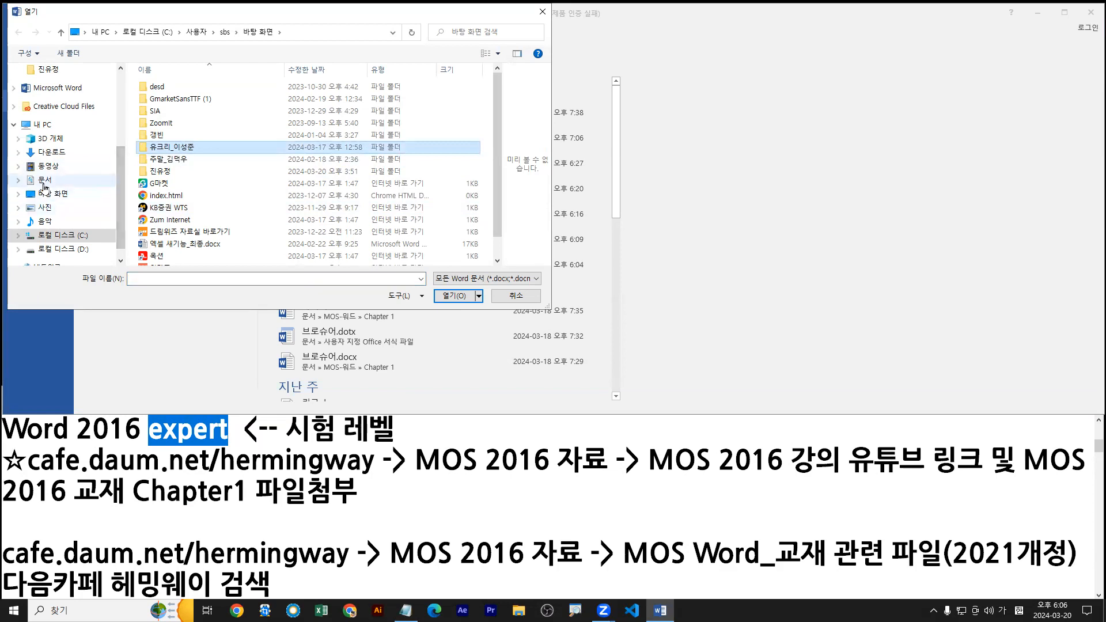
pyautogui.click(46, 185)
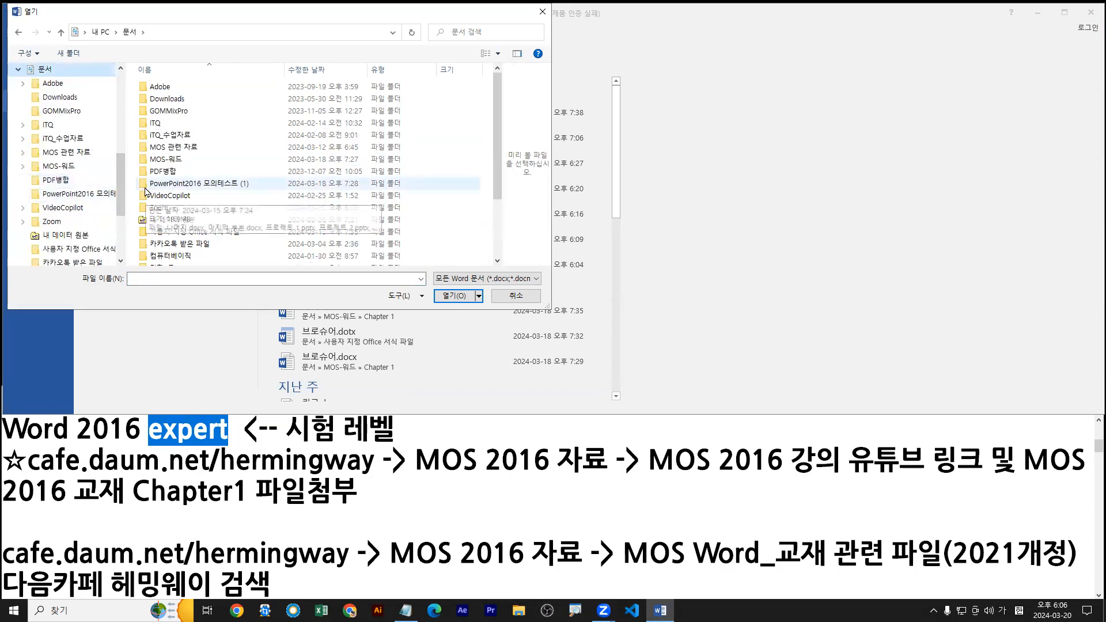
pyautogui.click(173, 147)
pyautogui.doubleClick(171, 163)
pyautogui.doubleClick(156, 101)
pyautogui.click(163, 172)
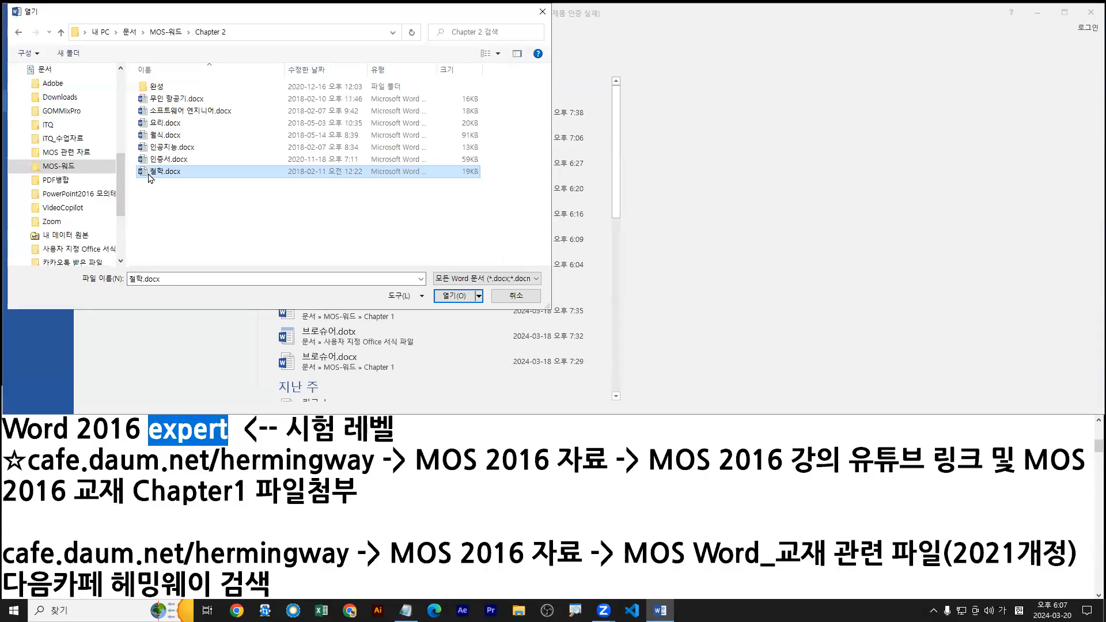
pyautogui.doubleClick(293, 349)
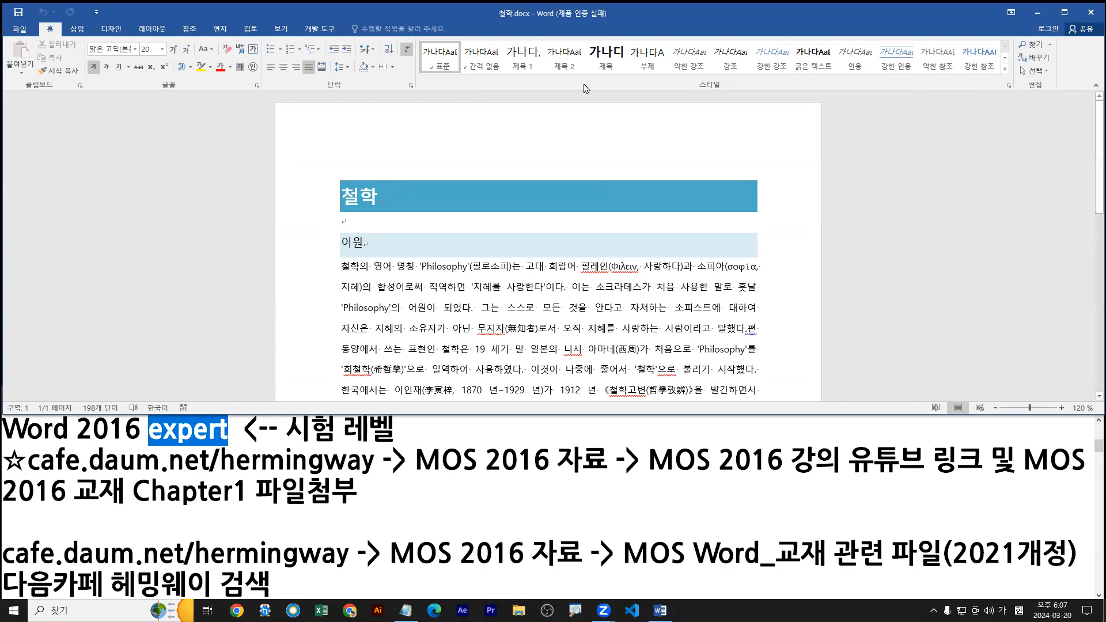
pyautogui.hotkey('alt', 'F11')
pyautogui.scroll(-4, 660, 339)
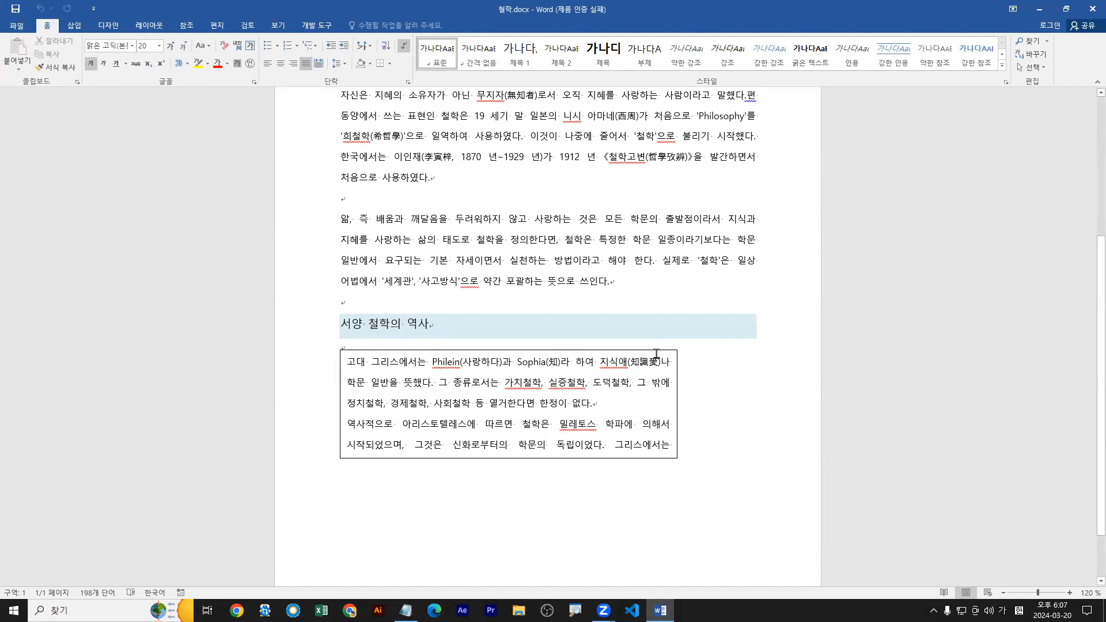
# Try extending the bottom edge of the text box under the 서양 철학의 역사 heading, and undo the resize.
pyautogui.click(657, 349)
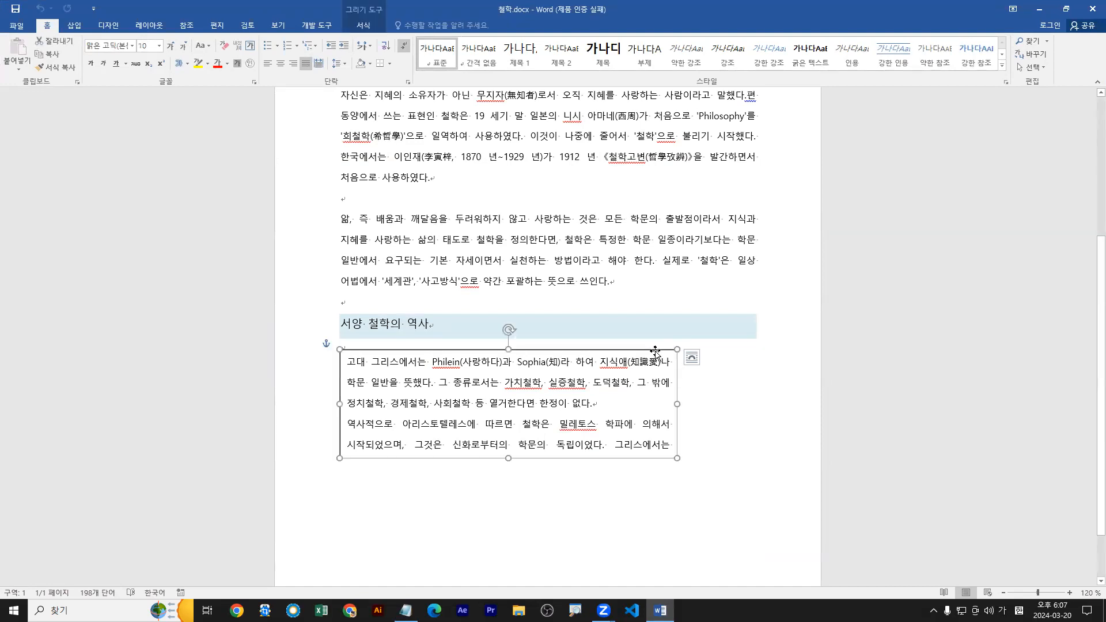
pyautogui.scroll(-1, 521, 403)
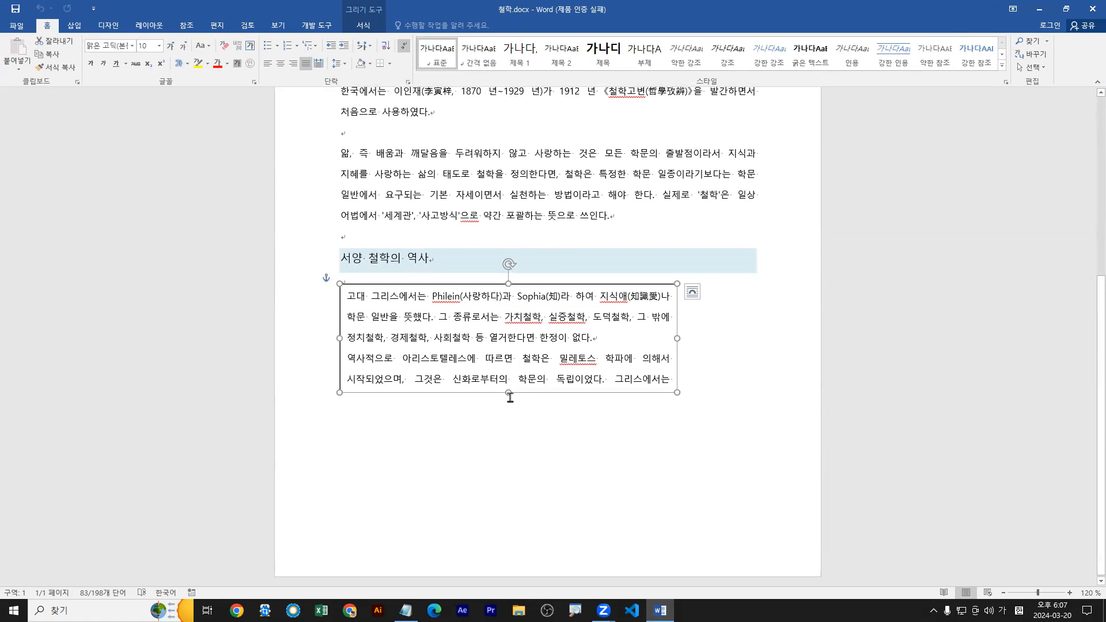
pyautogui.moveTo(508, 394); pyautogui.dragTo(506, 503)
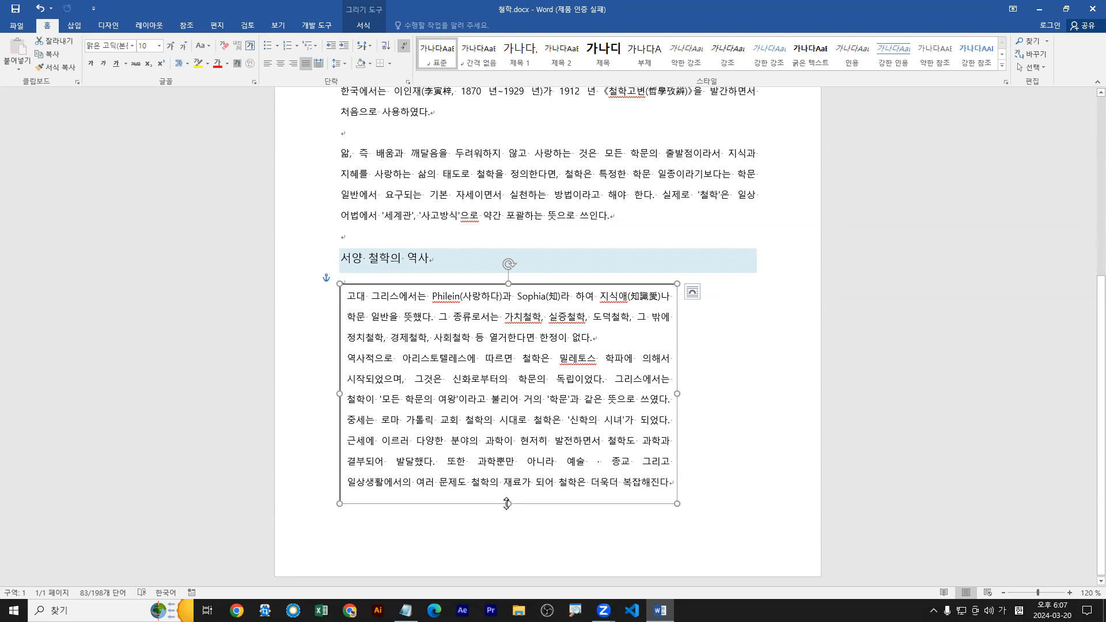
pyautogui.hotkey('ctrl', 'z')
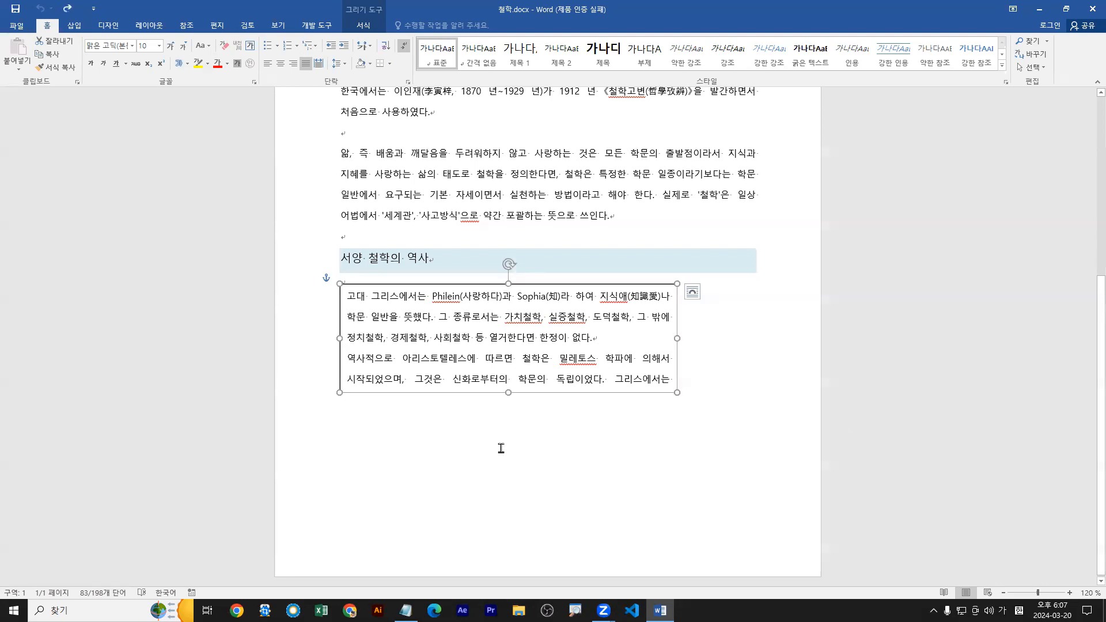
# Sketch two blue boxes below and beside the text box, connect them with red text-flow arrows, and clear the markings.
pyautogui.moveTo(349, 423); pyautogui.dragTo(712, 540)
pyautogui.moveTo(448, 389)
pyautogui.mouseDown()
pyautogui.moveTo(464, 441)
pyautogui.moveTo(482, 436)
pyautogui.mouseUp()
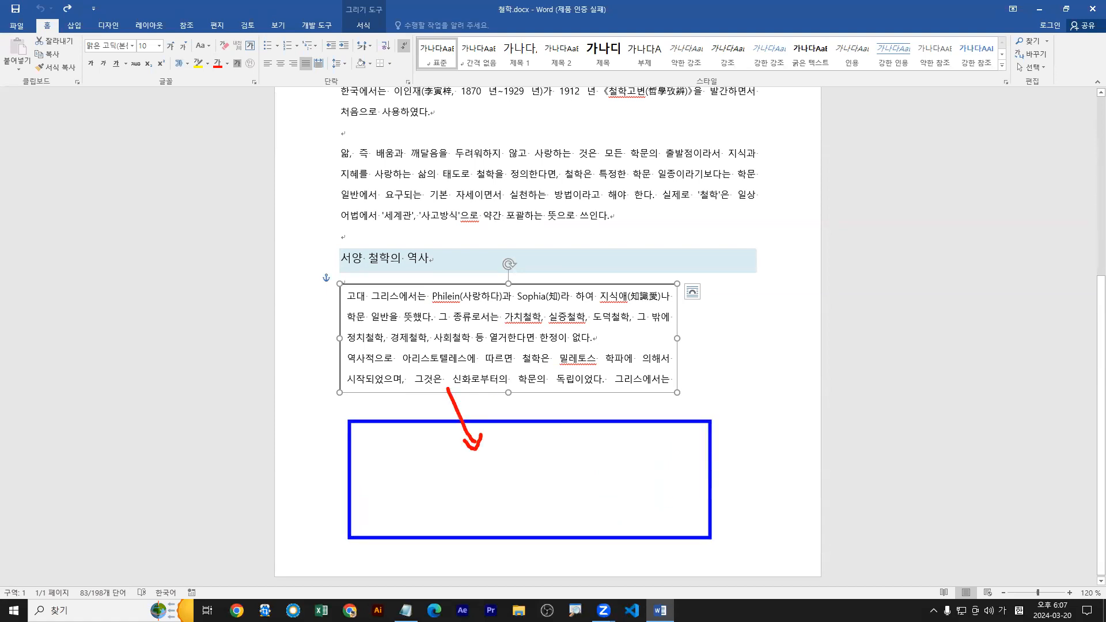
pyautogui.moveTo(668, 384)
pyautogui.mouseDown()
pyautogui.moveTo(487, 421)
pyautogui.moveTo(369, 462)
pyautogui.moveTo(378, 470)
pyautogui.moveTo(355, 483)
pyautogui.mouseUp()
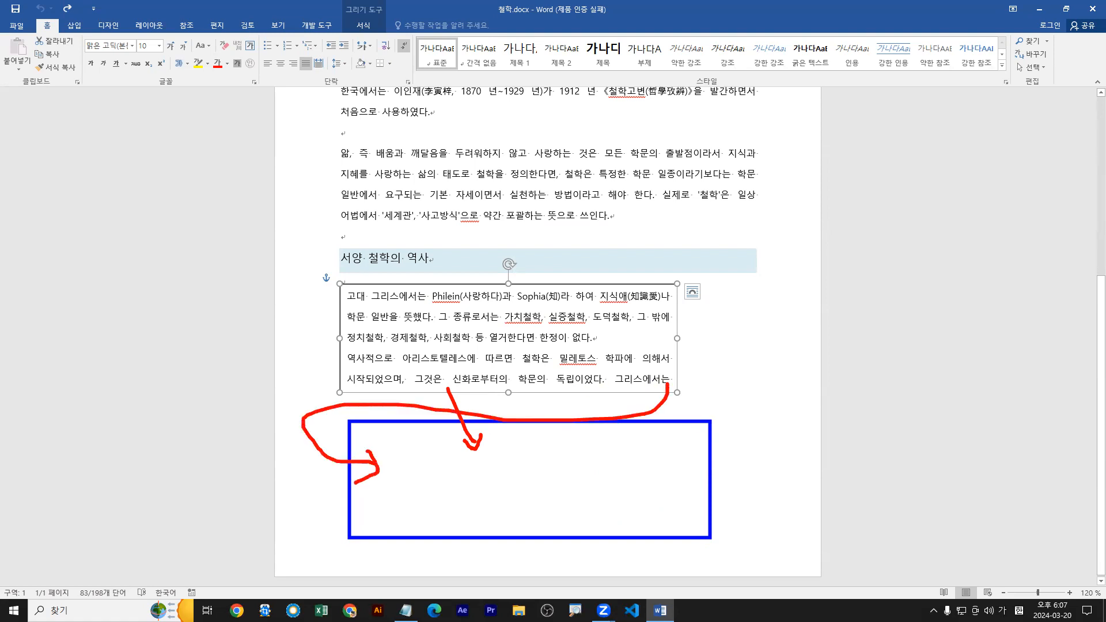
pyautogui.moveTo(790, 476); pyautogui.dragTo(913, 573)
pyautogui.moveTo(584, 496)
pyautogui.mouseDown()
pyautogui.moveTo(828, 536)
pyautogui.moveTo(805, 567)
pyautogui.mouseUp()
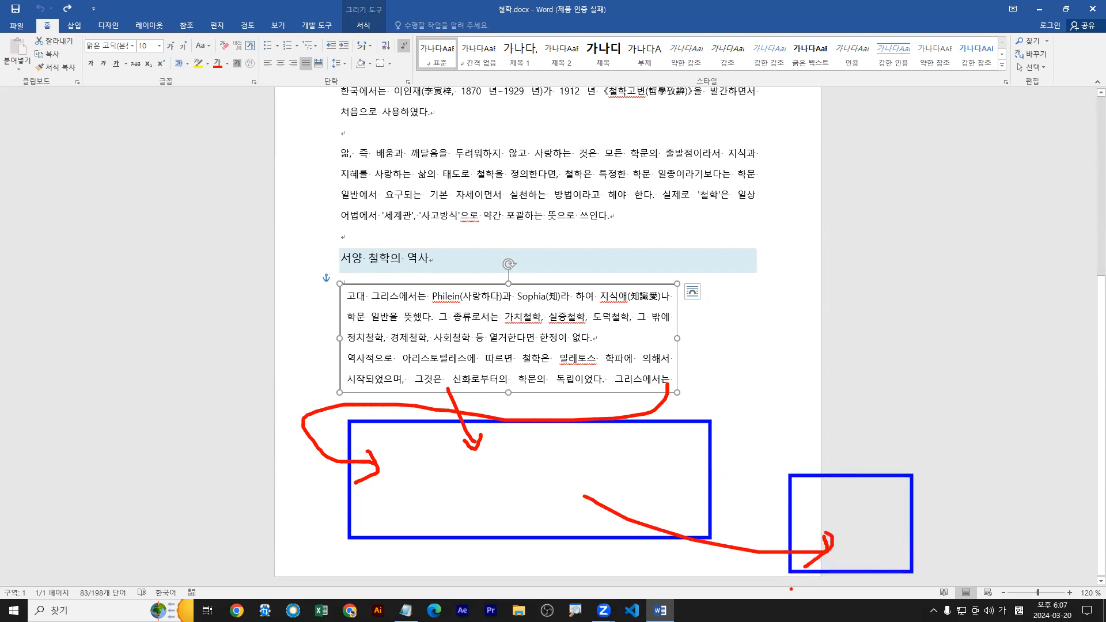
pyautogui.press('Escape')
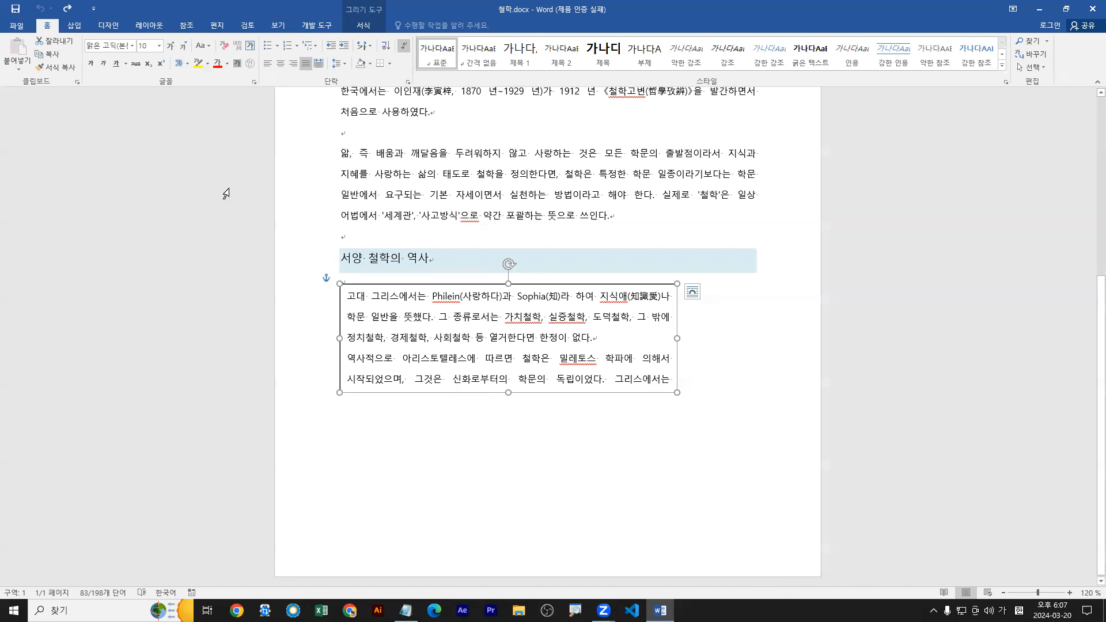
# Show the 삽입 commands and mark that heading and the 텍스트 group with red boxes, with an arrow on 텍스트 상자.
pyautogui.click(74, 25)
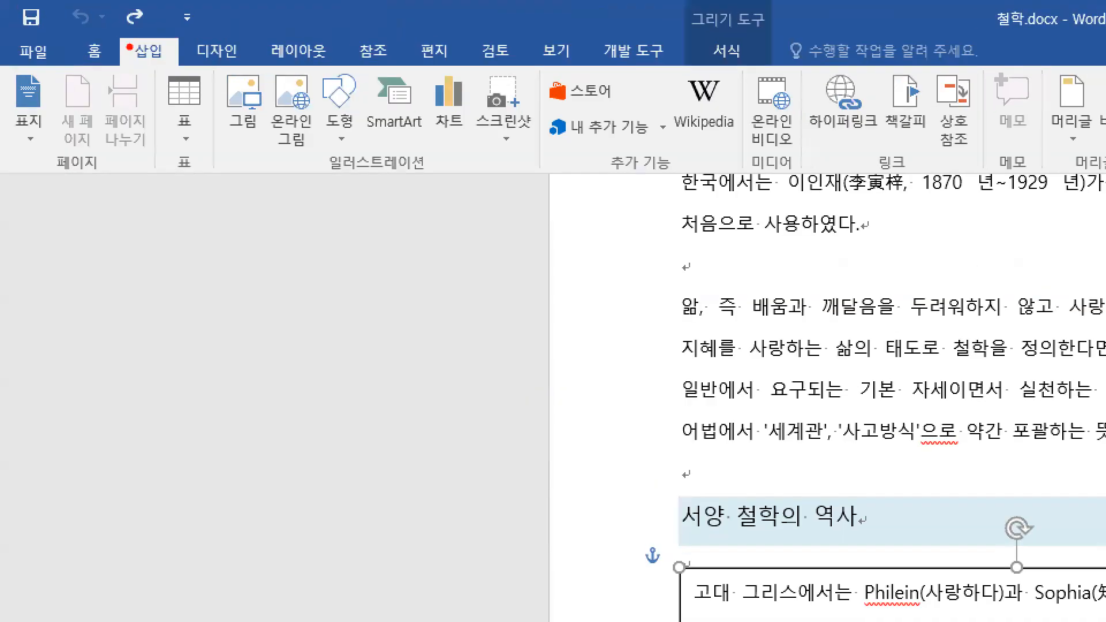
pyautogui.moveTo(92, 26); pyautogui.dragTo(177, 74)
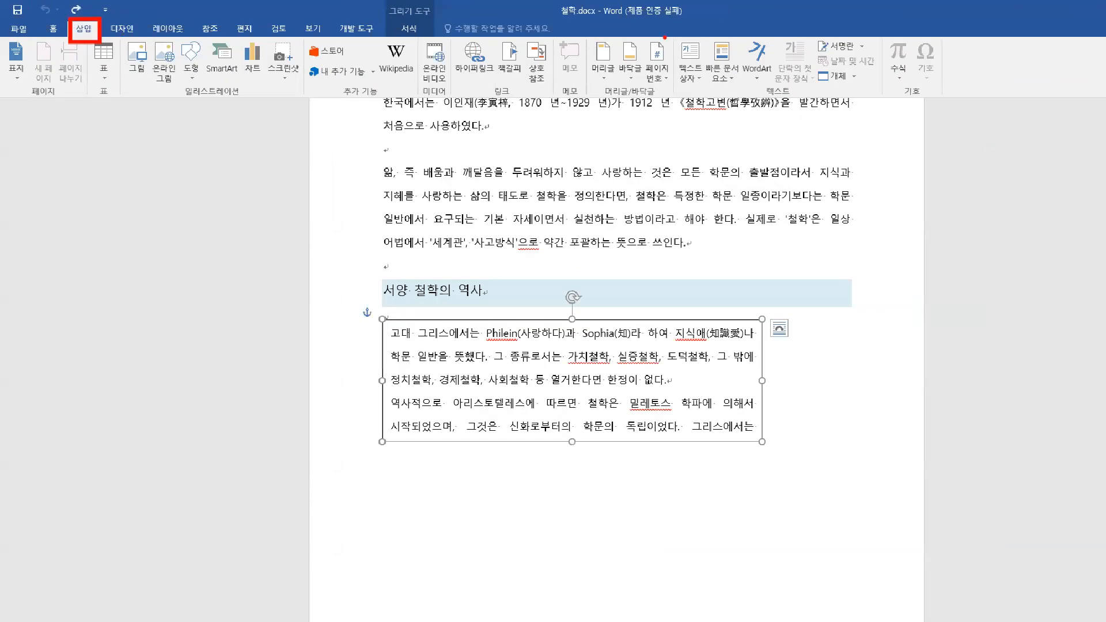
pyautogui.moveTo(670, 31); pyautogui.dragTo(884, 101)
pyautogui.moveTo(693, 74); pyautogui.dragTo(707, 71)
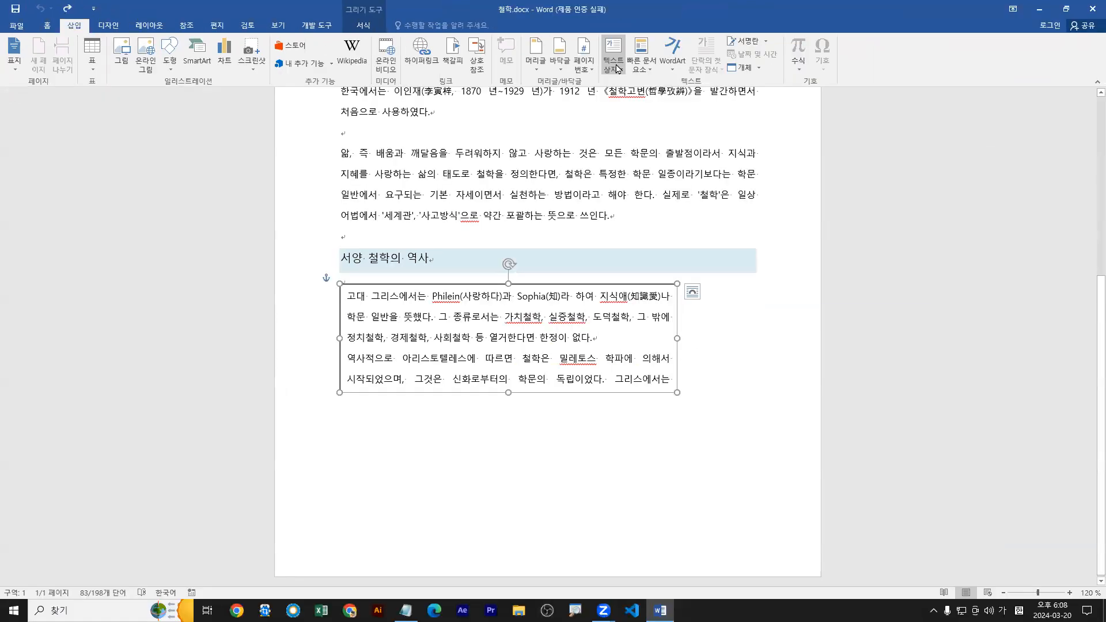
# Open the 텍스트 상자 options and mark 텍스트 상자 그리기 with arrows and further annotations.
pyautogui.click(691, 73)
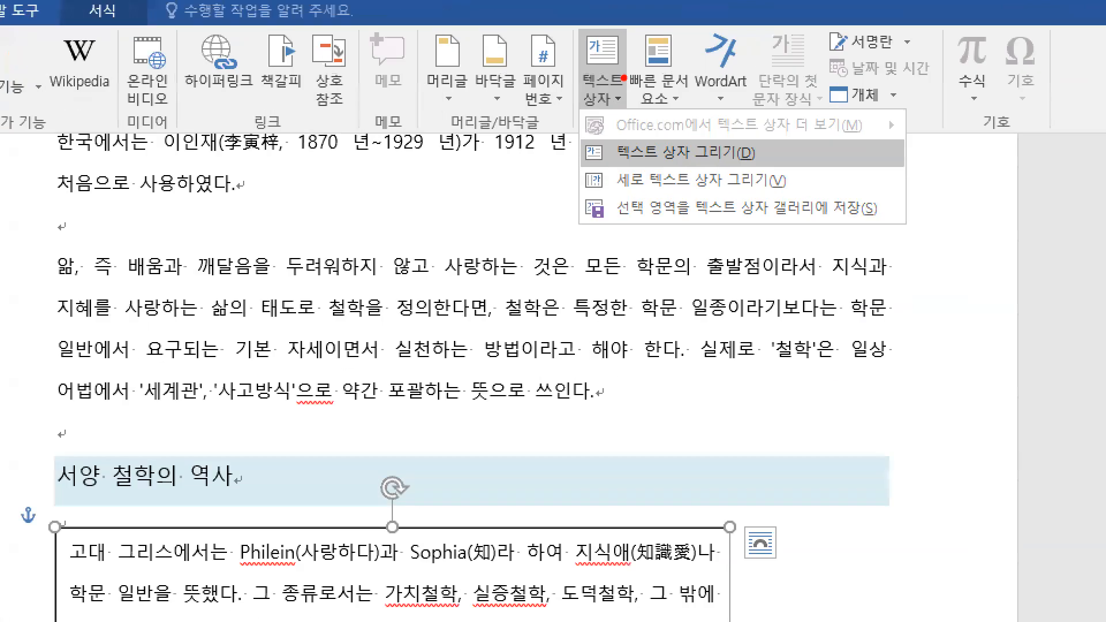
pyautogui.moveTo(622, 73); pyautogui.dragTo(575, 102)
pyautogui.moveTo(527, 164); pyautogui.dragTo(527, 166)
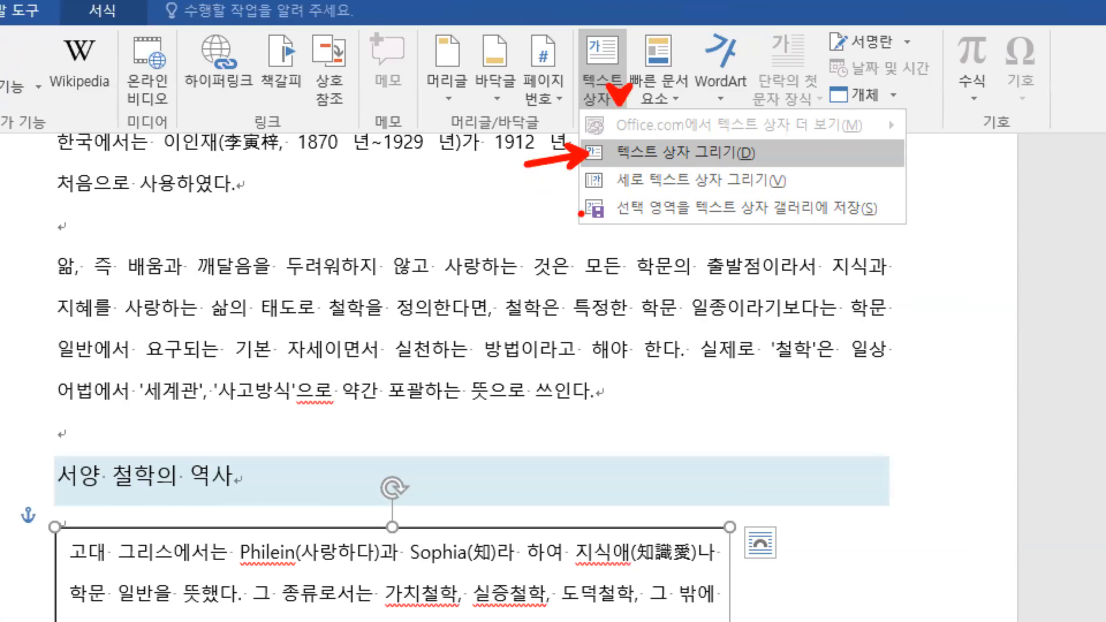
pyautogui.press('g')
pyautogui.moveTo(587, 192); pyautogui.dragTo(761, 190)
pyautogui.press('e')
pyautogui.press('r')
pyautogui.moveTo(571, 140); pyautogui.dragTo(767, 172)
pyautogui.moveTo(622, 109); pyautogui.dragTo(619, 94)
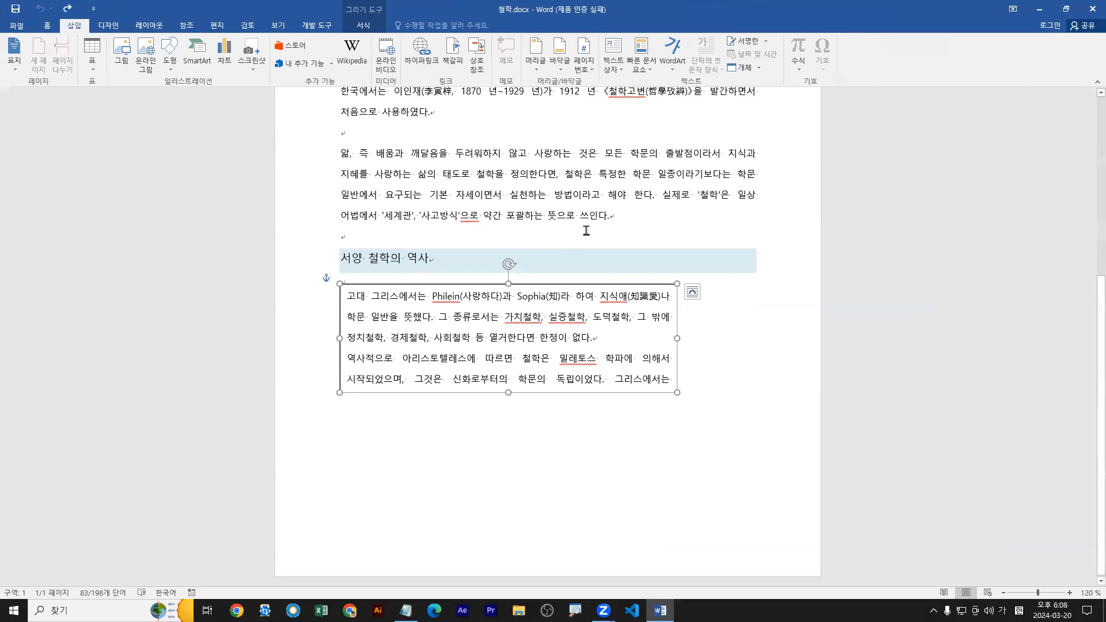
pyautogui.hotkey('ctrl', '2')
pyautogui.moveTo(587, 295); pyautogui.dragTo(610, 272)
pyautogui.press('Escape')
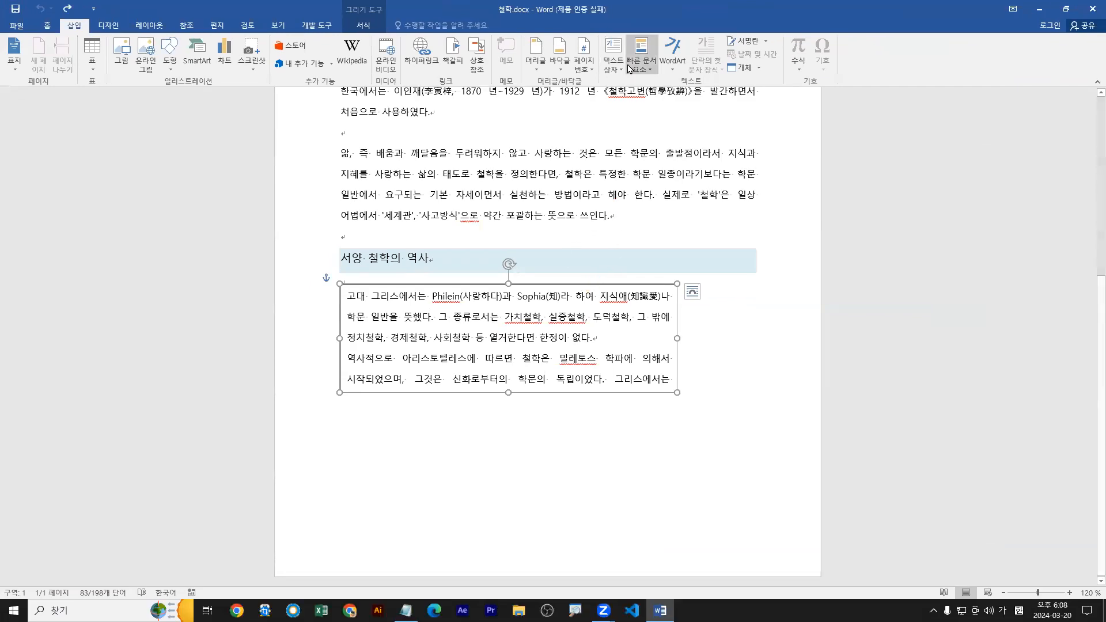
pyautogui.click(619, 69)
pyautogui.press('Escape')
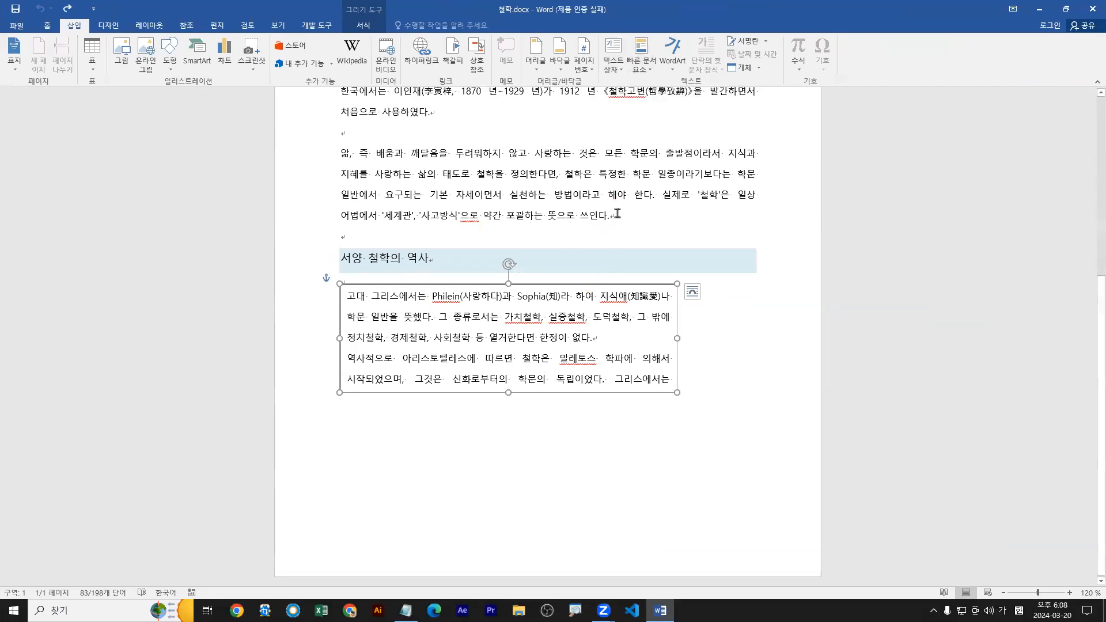
pyautogui.press('Escape')
# Draw a horizontal text box about 4.7 cm high and 11.68 cm wide below the existing one, marking its diagonal with a temporary arrow.
pyautogui.click(618, 72)
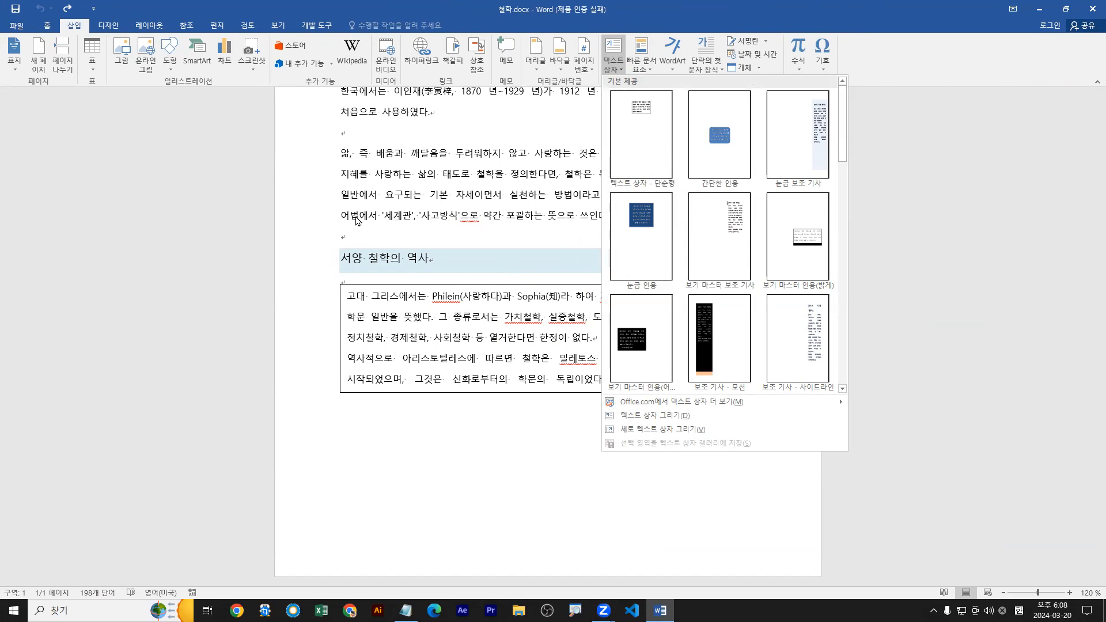
pyautogui.click(621, 73)
pyautogui.click(621, 74)
pyautogui.click(607, 69)
pyautogui.click(607, 69)
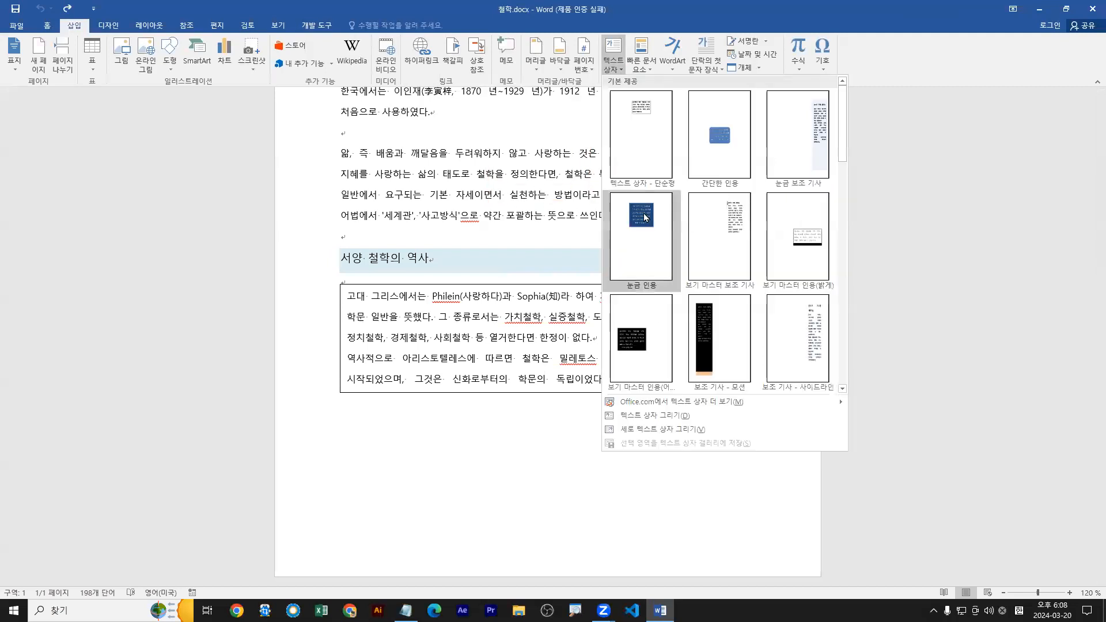
pyautogui.click(650, 423)
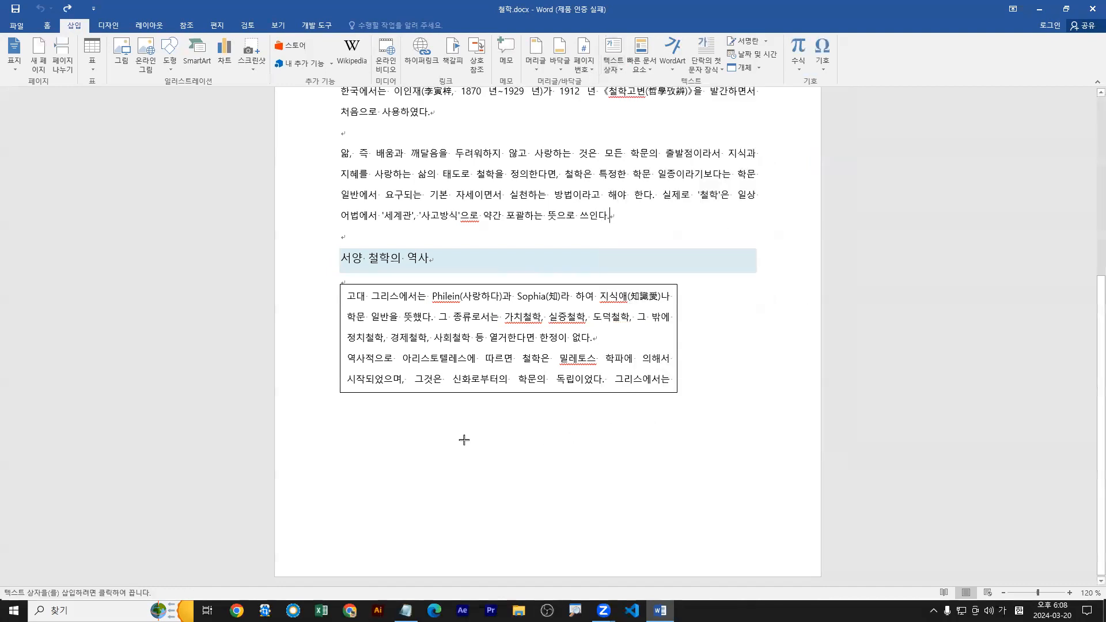
pyautogui.moveTo(419, 424)
pyautogui.mouseDown()
pyautogui.moveTo(701, 517)
pyautogui.moveTo(688, 540)
pyautogui.mouseUp()
pyautogui.moveTo(435, 409)
pyautogui.mouseDown()
pyautogui.moveTo(587, 496)
pyautogui.moveTo(740, 530)
pyautogui.mouseUp()
pyautogui.moveTo(443, 417); pyautogui.dragTo(724, 528)
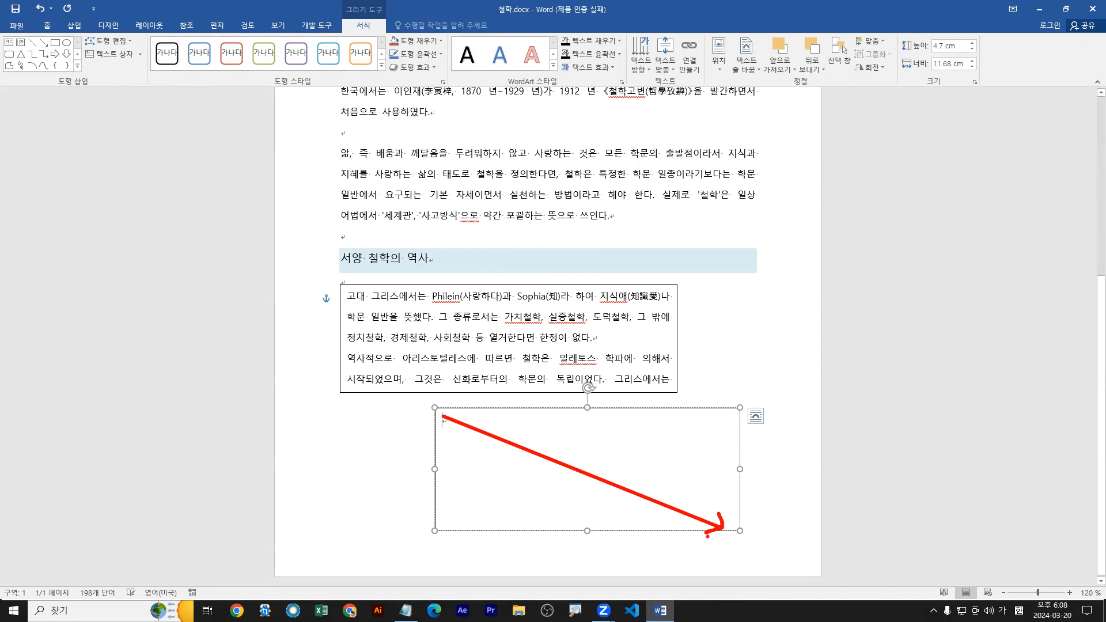
pyautogui.press('Escape')
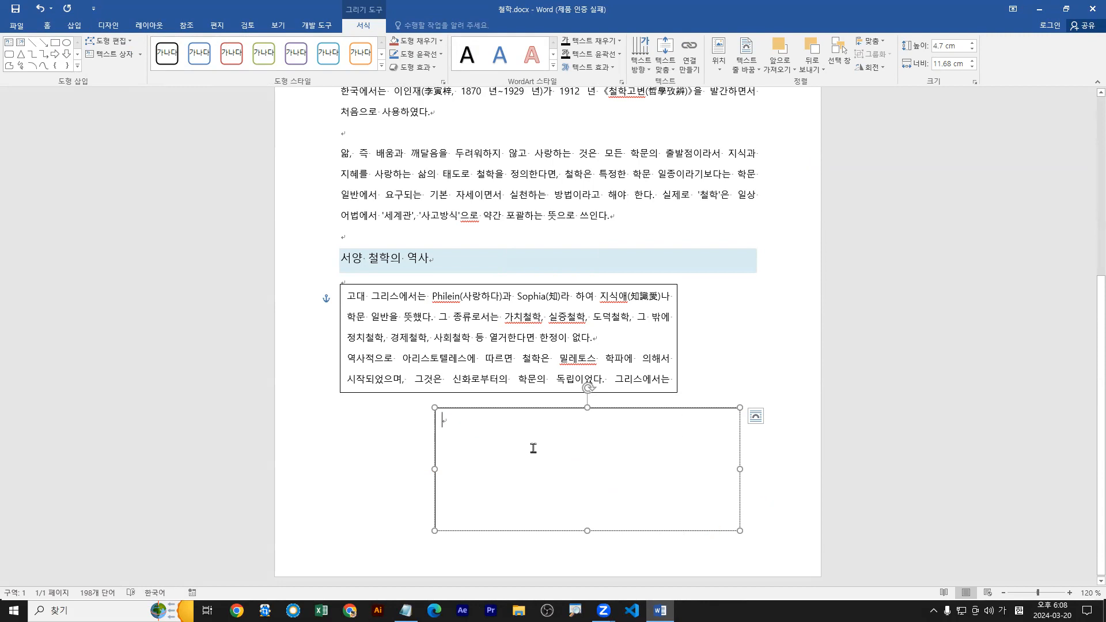
# Select the upper text box, mark it and the 그리기 도구 서식 heading with red arrows and a box, and clear the markings.
pyautogui.click(500, 335)
pyautogui.moveTo(503, 343); pyautogui.dragTo(530, 406)
pyautogui.moveTo(345, 4)
pyautogui.mouseDown()
pyautogui.moveTo(385, 34)
pyautogui.moveTo(383, 21)
pyautogui.moveTo(374, 41)
pyautogui.moveTo(393, 11)
pyautogui.mouseUp()
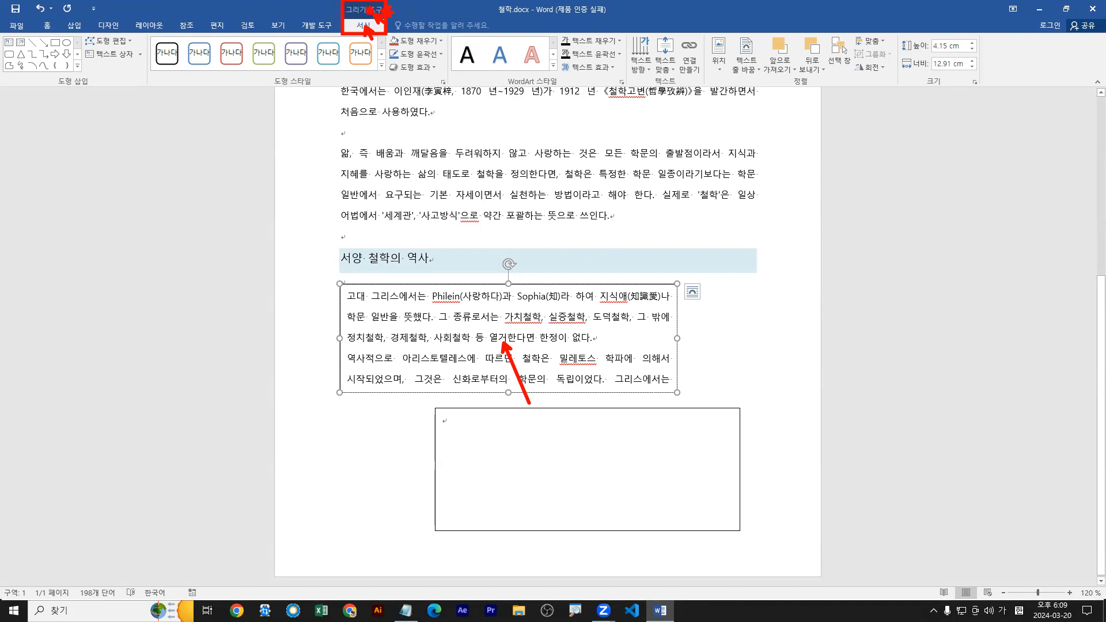
pyautogui.moveTo(366, 24); pyautogui.dragTo(374, 43)
pyautogui.press('Escape')
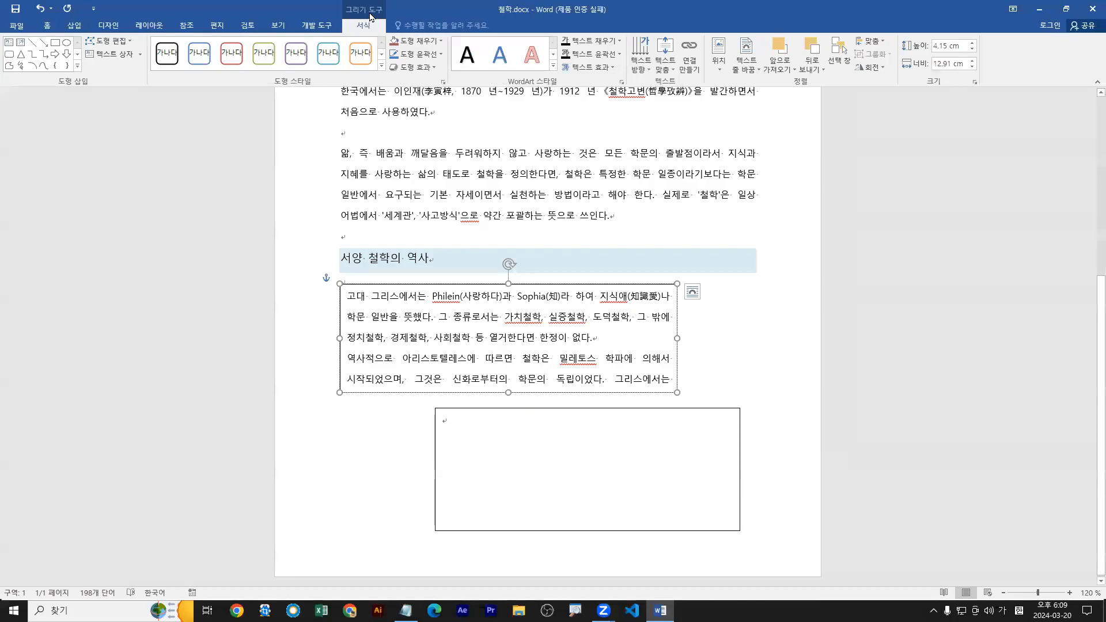
pyautogui.hotkey('ctrl', '1')
pyautogui.click(363, 24)
pyautogui.moveTo(366, 27); pyautogui.dragTo(375, 41)
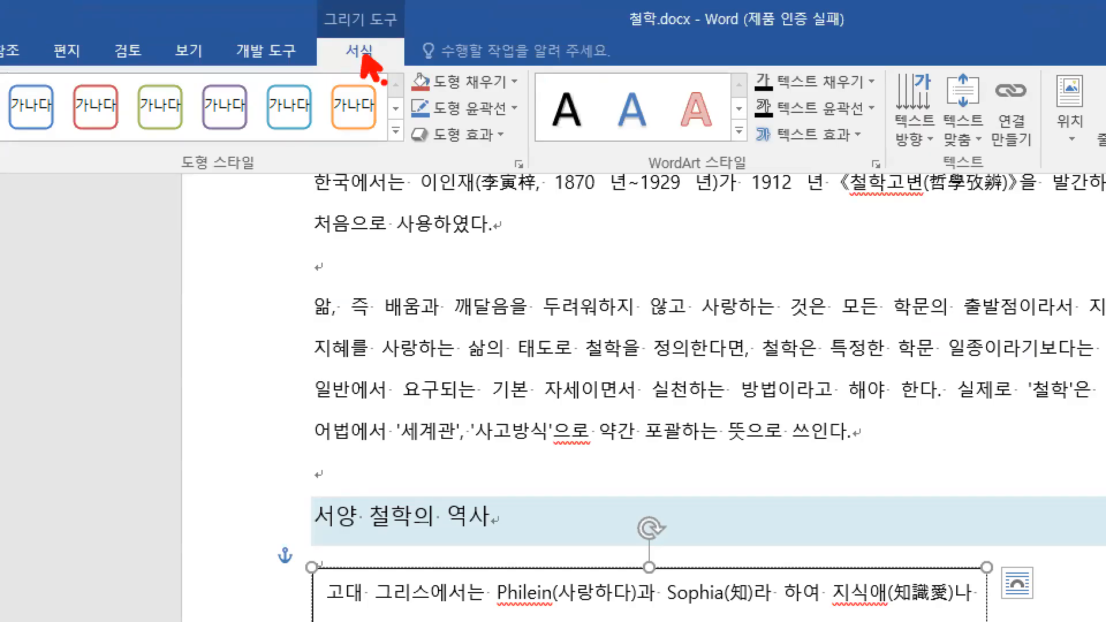
pyautogui.press('Escape')
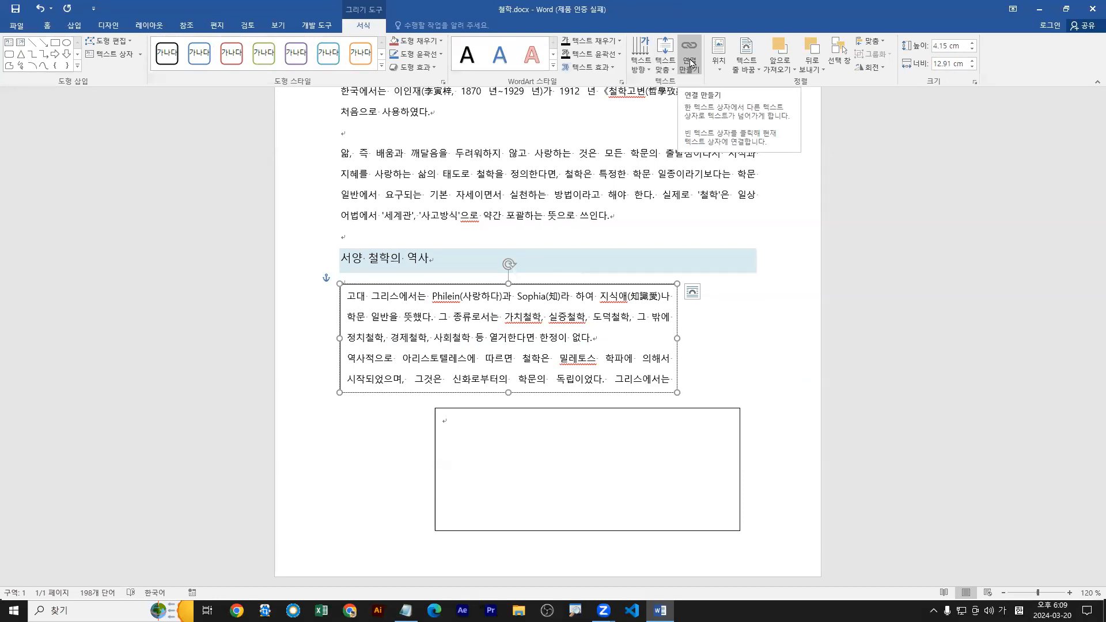
# Link the upper text box to the empty one below it, marking the text flow with temporary annotations.
pyautogui.click(690, 62)
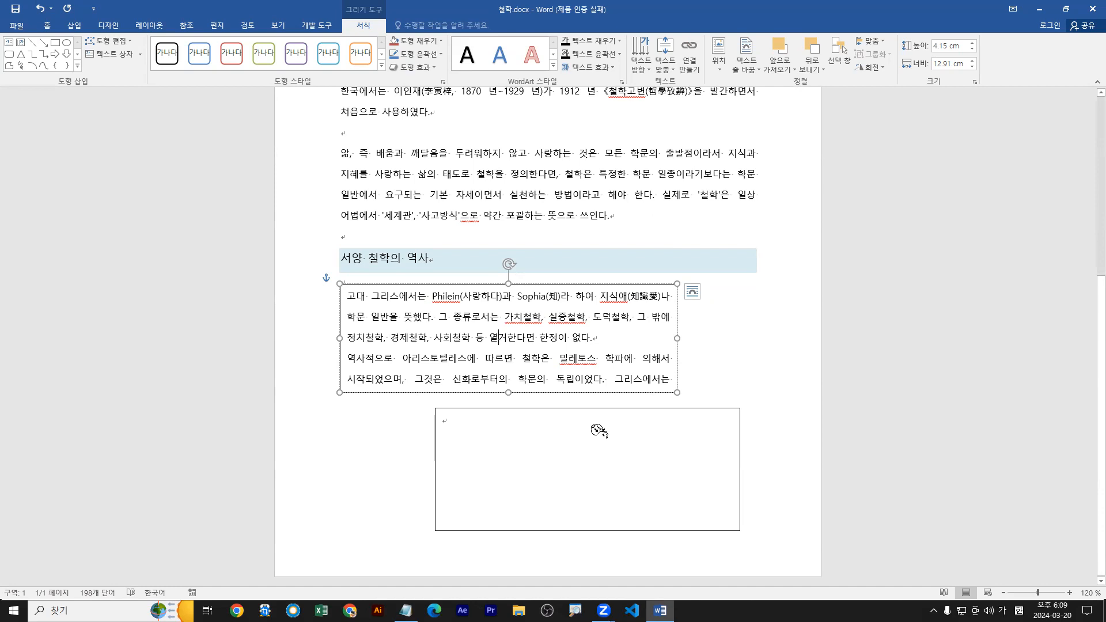
pyautogui.click(599, 431)
pyautogui.moveTo(672, 383)
pyautogui.mouseDown()
pyautogui.moveTo(506, 413)
pyautogui.moveTo(511, 424)
pyautogui.mouseUp()
pyautogui.moveTo(614, 521)
pyautogui.mouseDown()
pyautogui.moveTo(601, 552)
pyautogui.moveTo(621, 547)
pyautogui.mouseUp()
pyautogui.press('Escape')
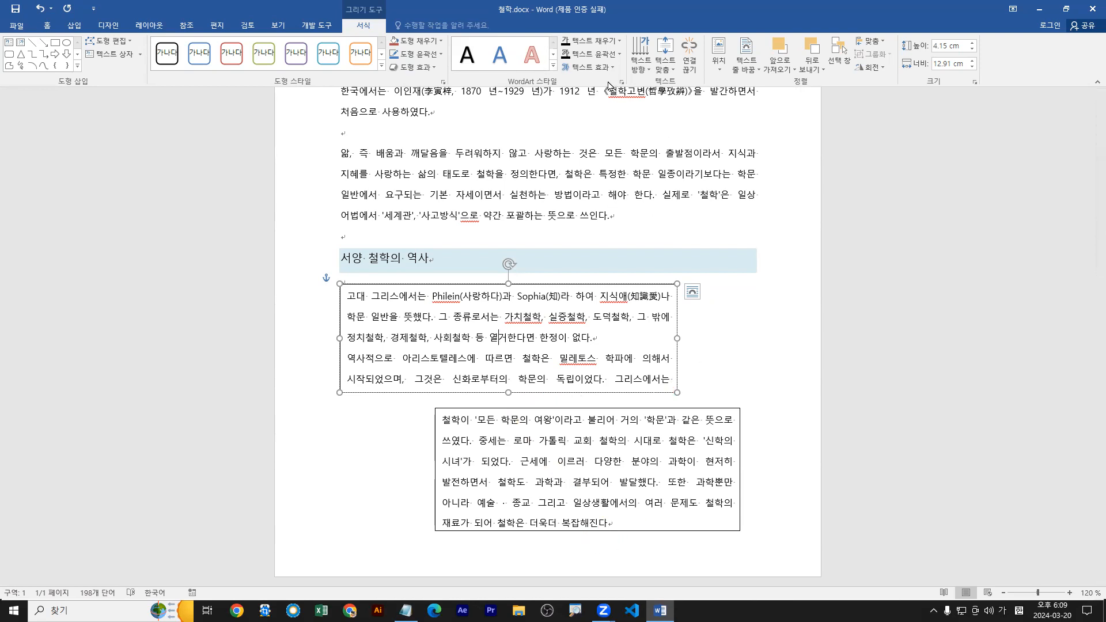
# Draw a small third horizontal text box just right of the second one, near the page's right edge.
pyautogui.click(605, 525)
pyautogui.click(601, 482)
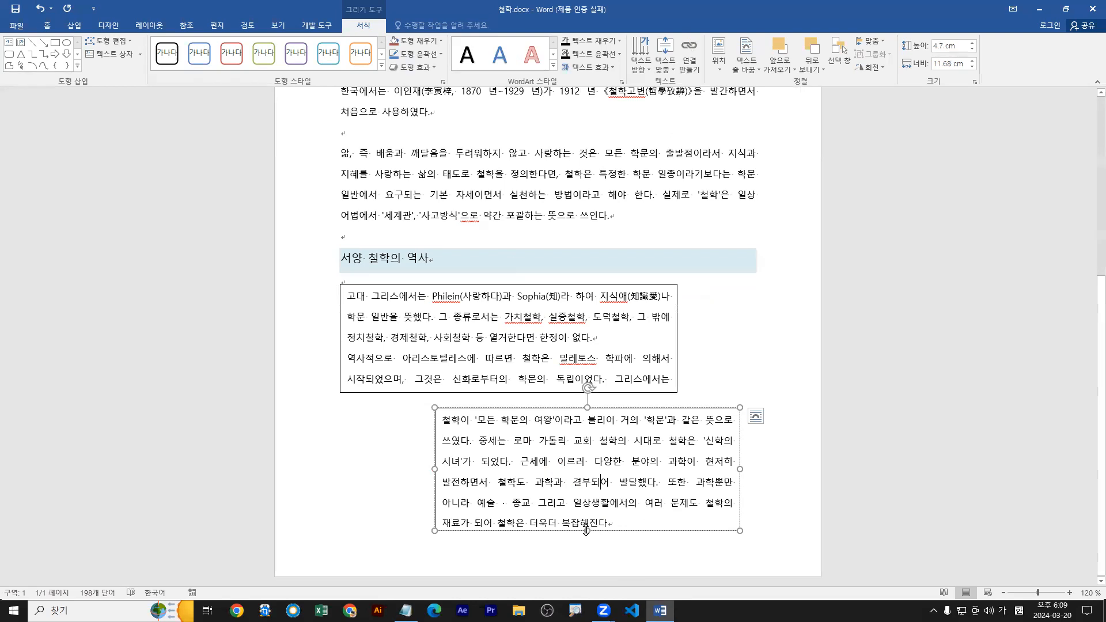
pyautogui.click(74, 26)
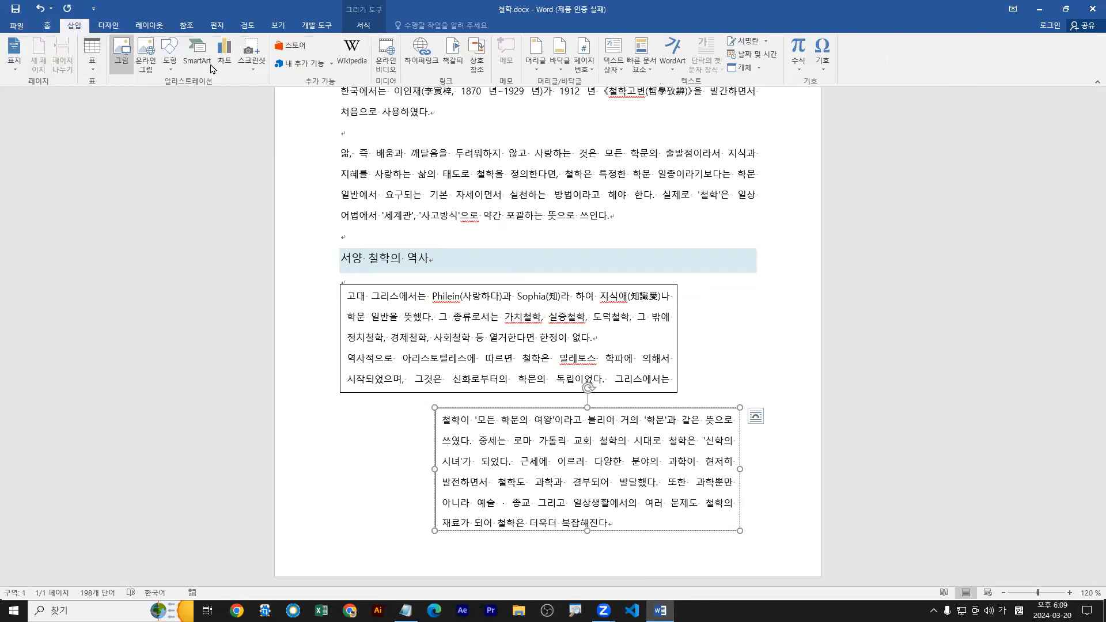
pyautogui.click(174, 69)
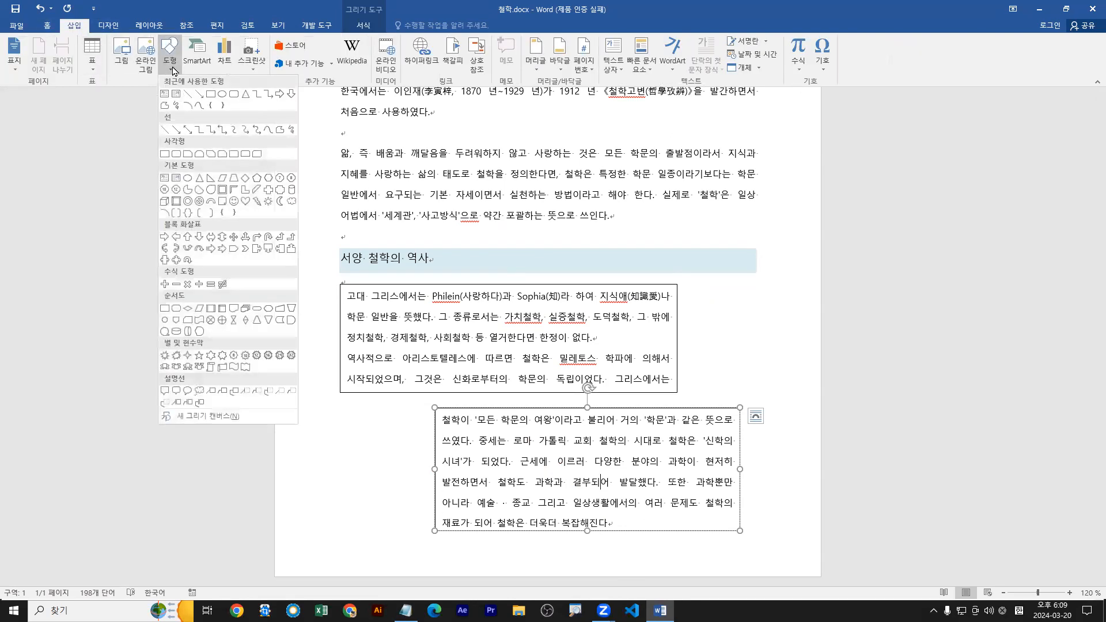
pyautogui.click(164, 177)
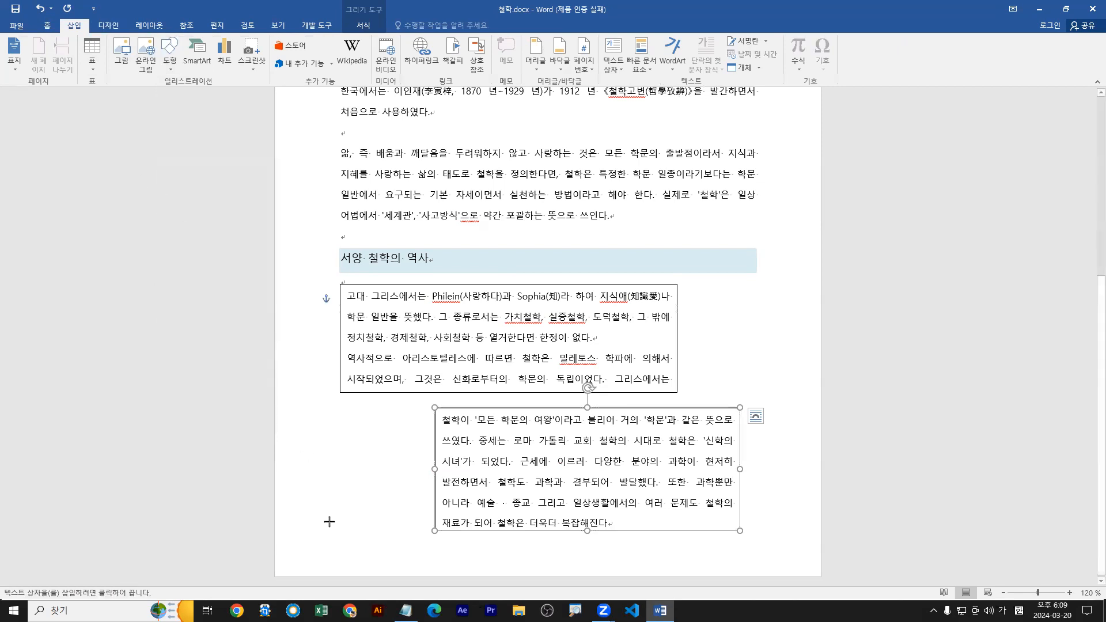
pyautogui.moveTo(758, 474); pyautogui.dragTo(810, 527)
# Link the second text box to the small third one, and undo both the link and the third box.
pyautogui.click(650, 482)
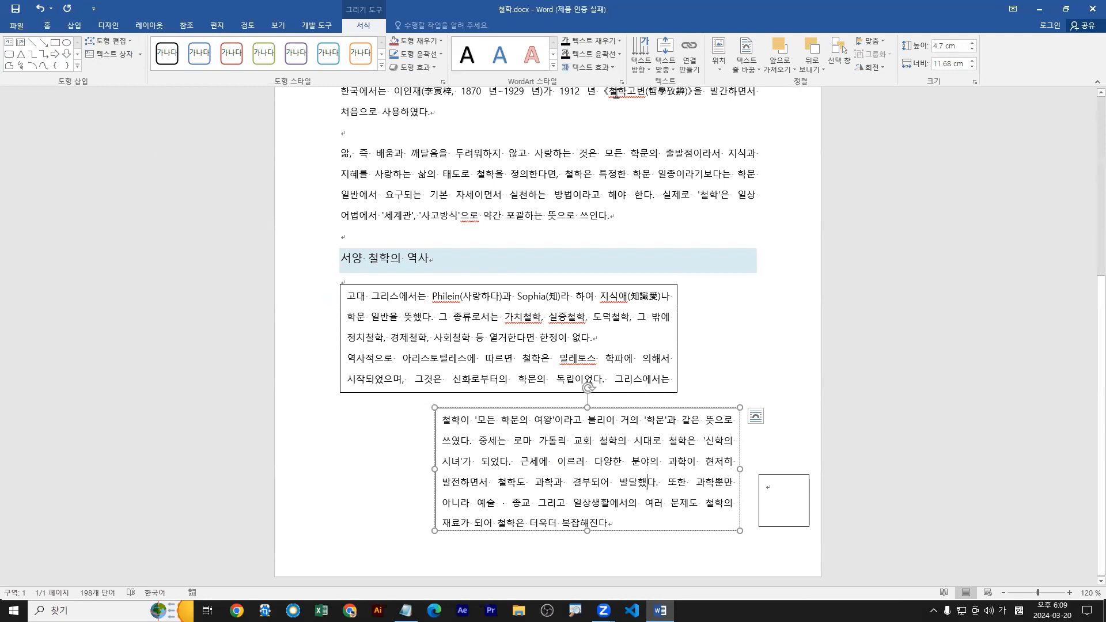
pyautogui.click(691, 55)
pyautogui.click(781, 504)
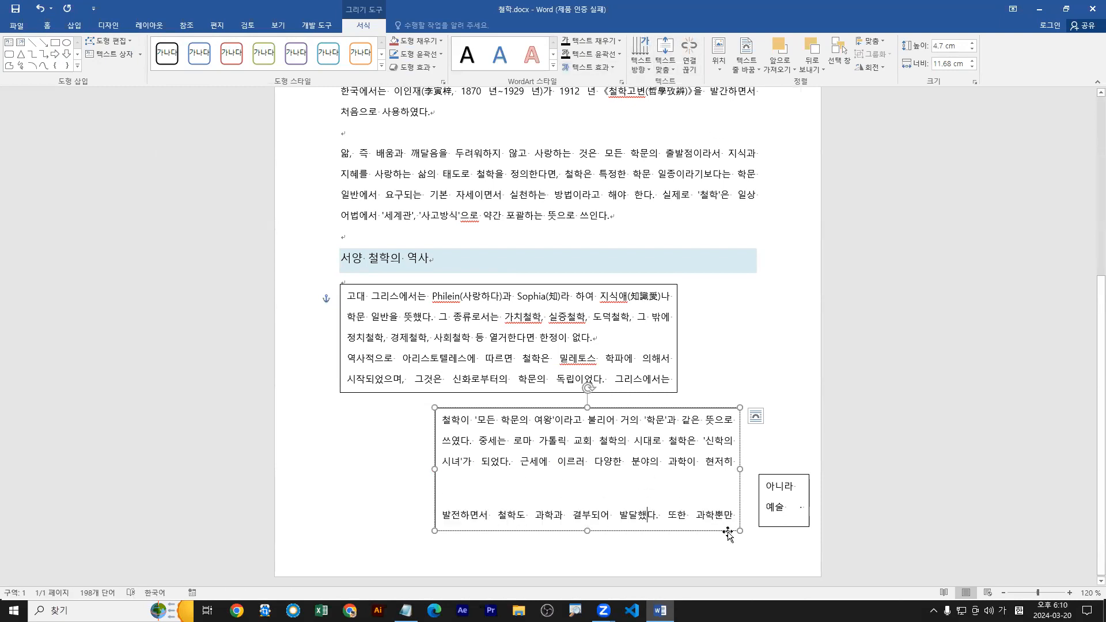
pyautogui.moveTo(666, 545); pyautogui.dragTo(770, 526)
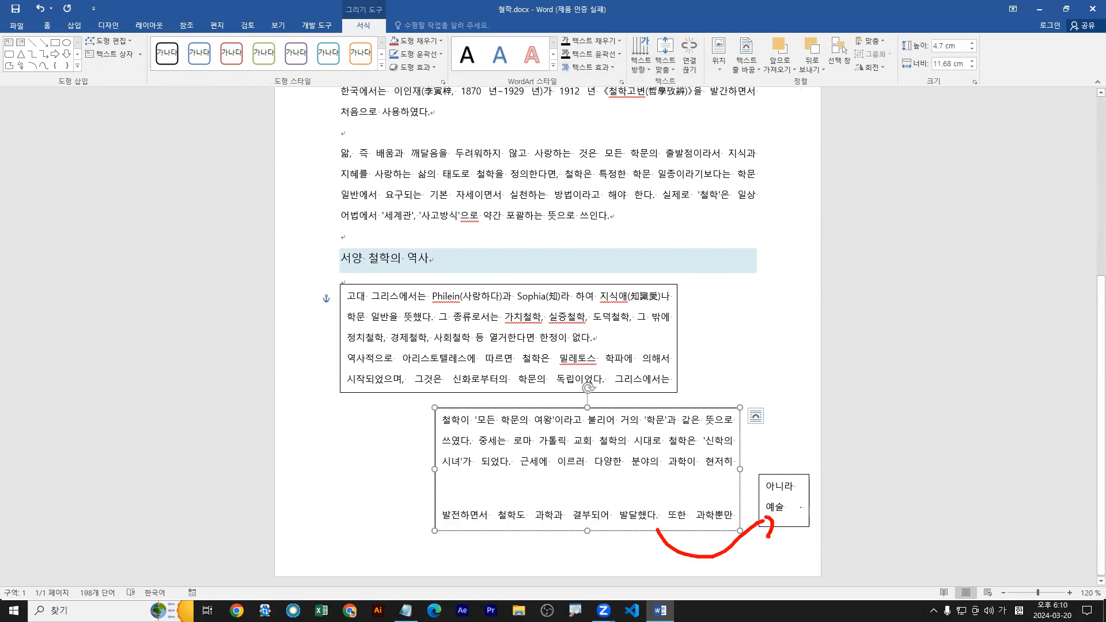
pyautogui.hotkey('ctrl', 'z')
pyautogui.hotkey('ctrl', 'z')
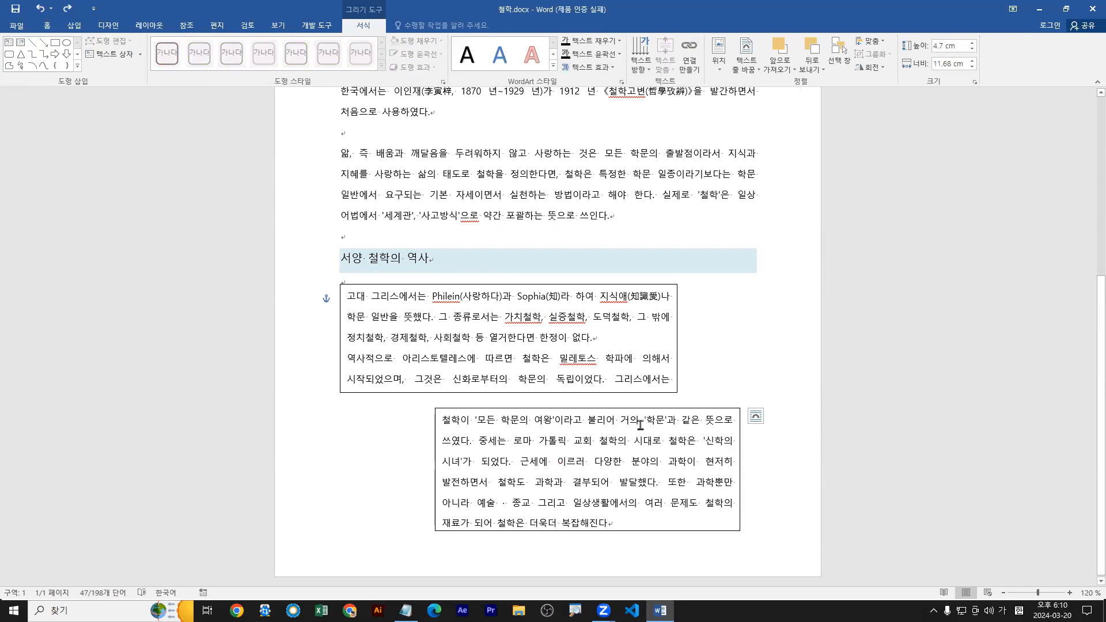
# Break the upper text box's link to the box below, and link the two text boxes again.
pyautogui.click(521, 317)
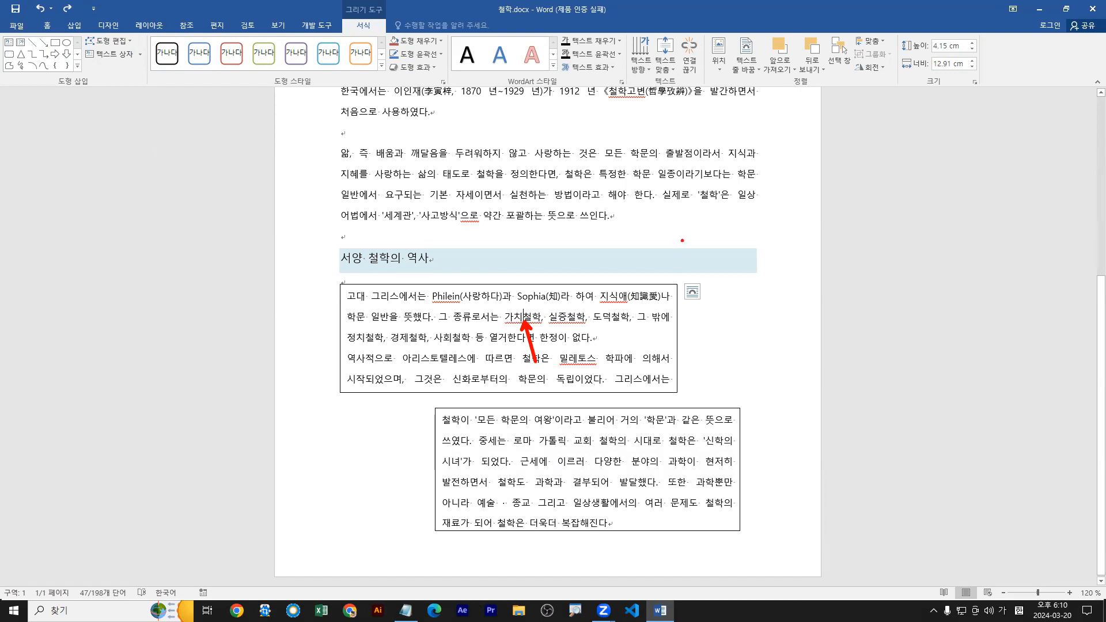
pyautogui.click(690, 47)
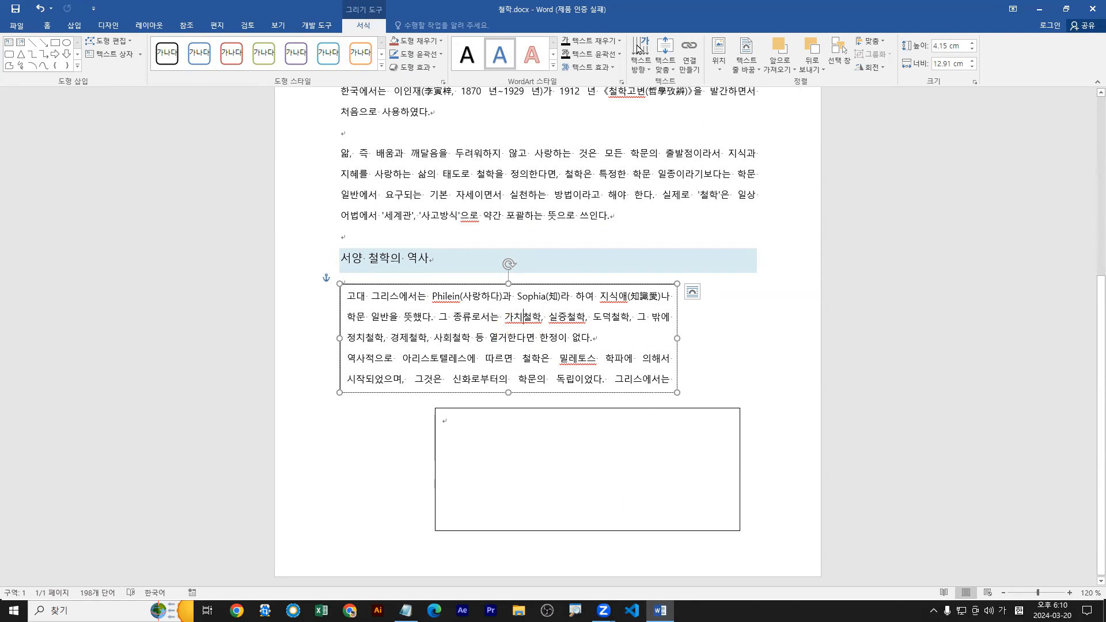
pyautogui.click(689, 53)
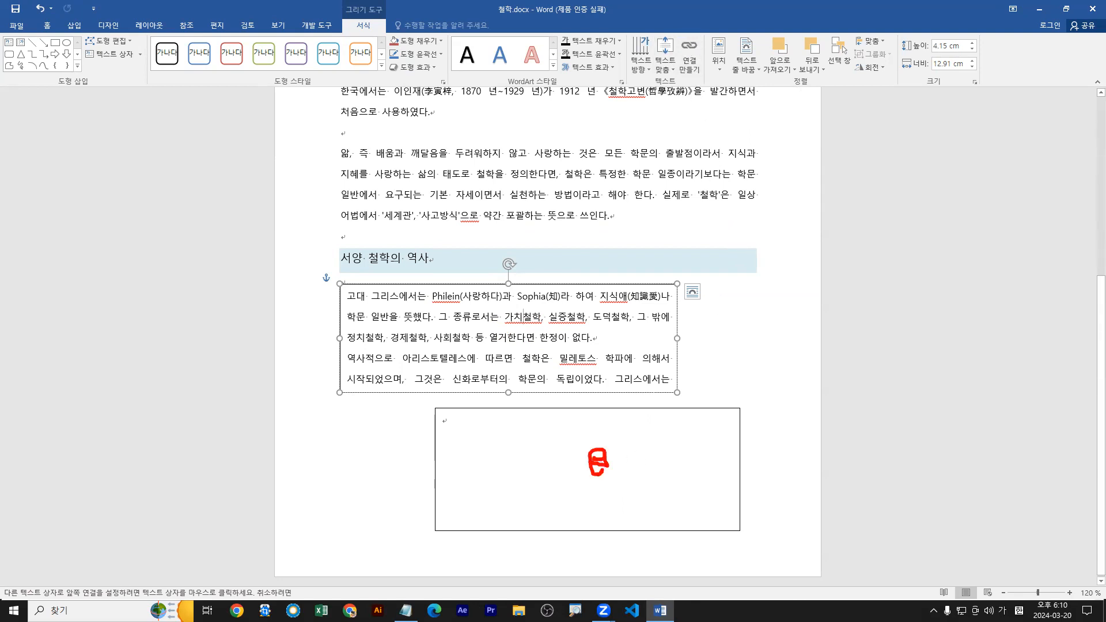
pyautogui.click(598, 462)
pyautogui.click(550, 321)
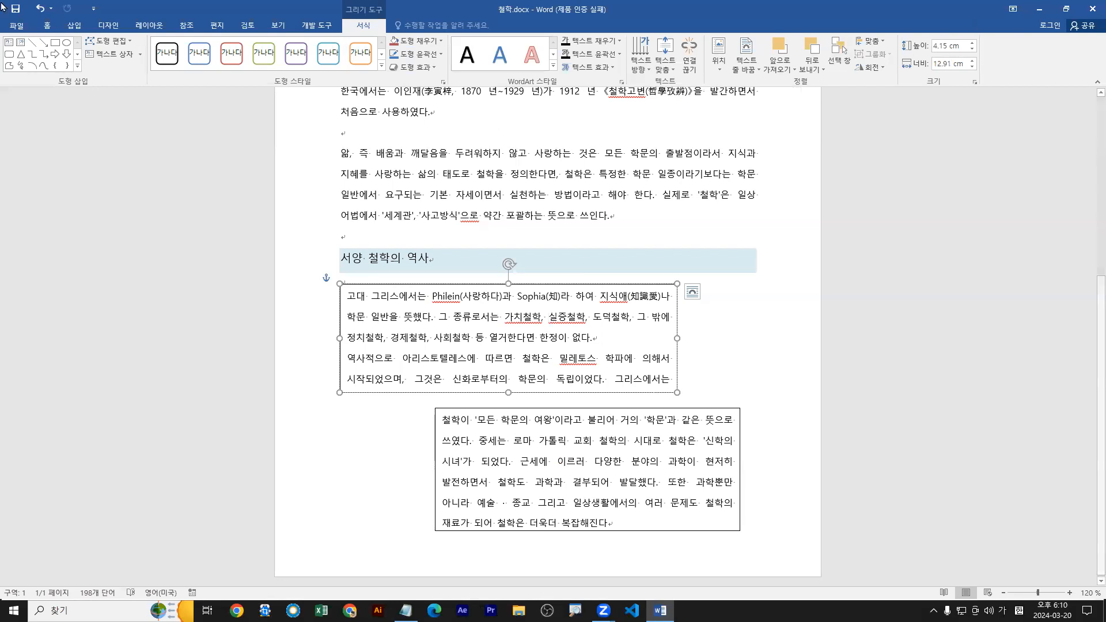
# Close the 철학.docx document.
pyautogui.click(17, 25)
pyautogui.click(23, 240)
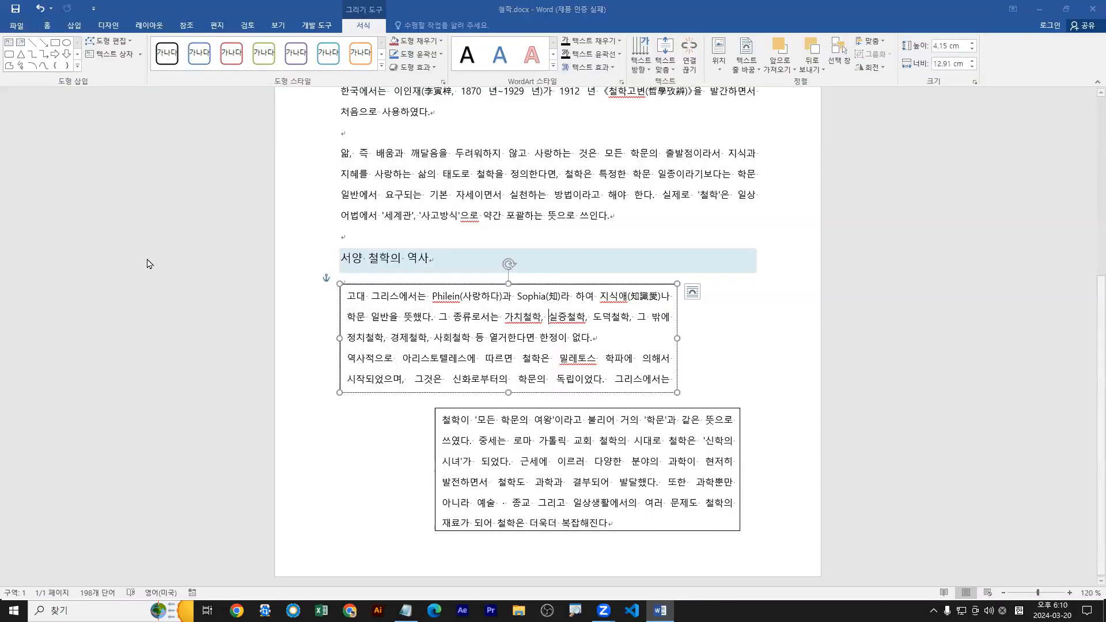
pyautogui.click(552, 330)
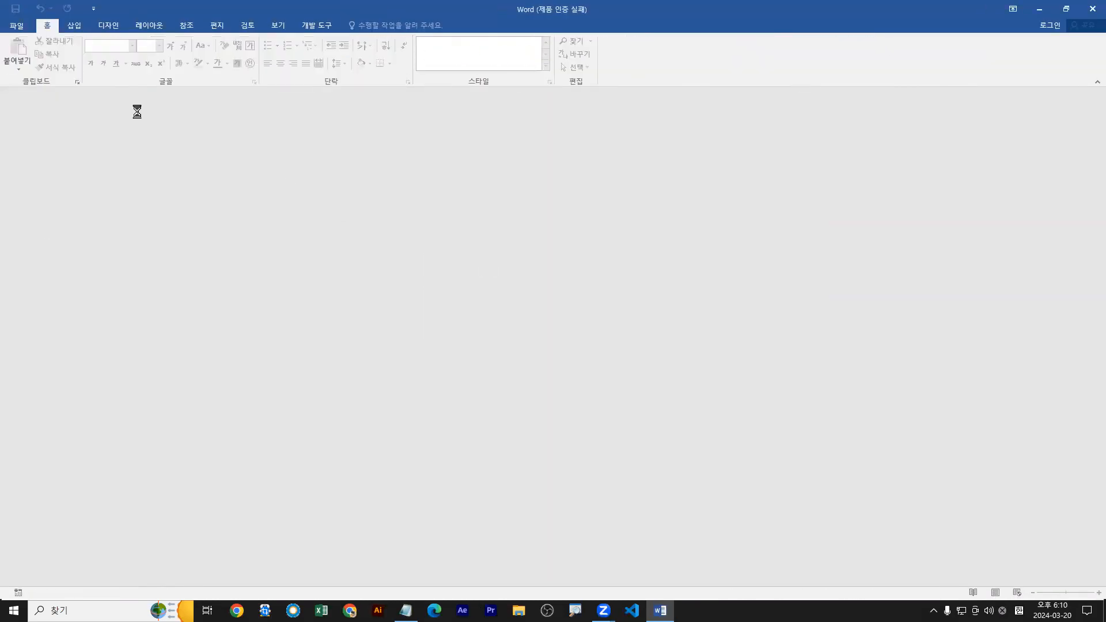
# Open 무인 항공기.docx from the Chapter 2 folder inside MOS-워드.
pyautogui.click(17, 25)
pyautogui.click(128, 215)
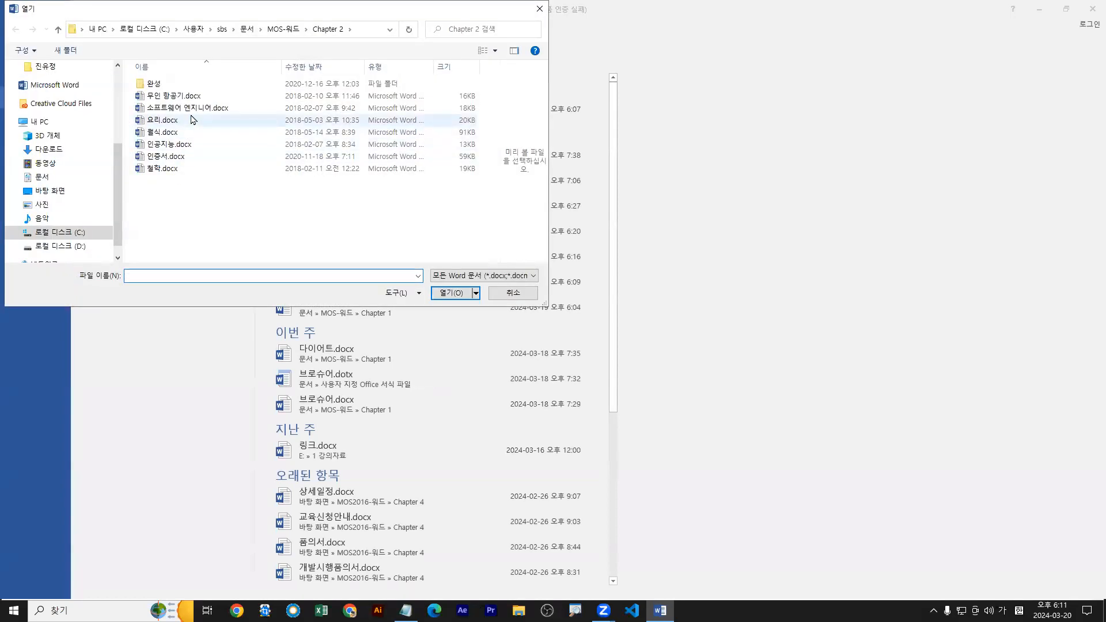
pyautogui.click(166, 101)
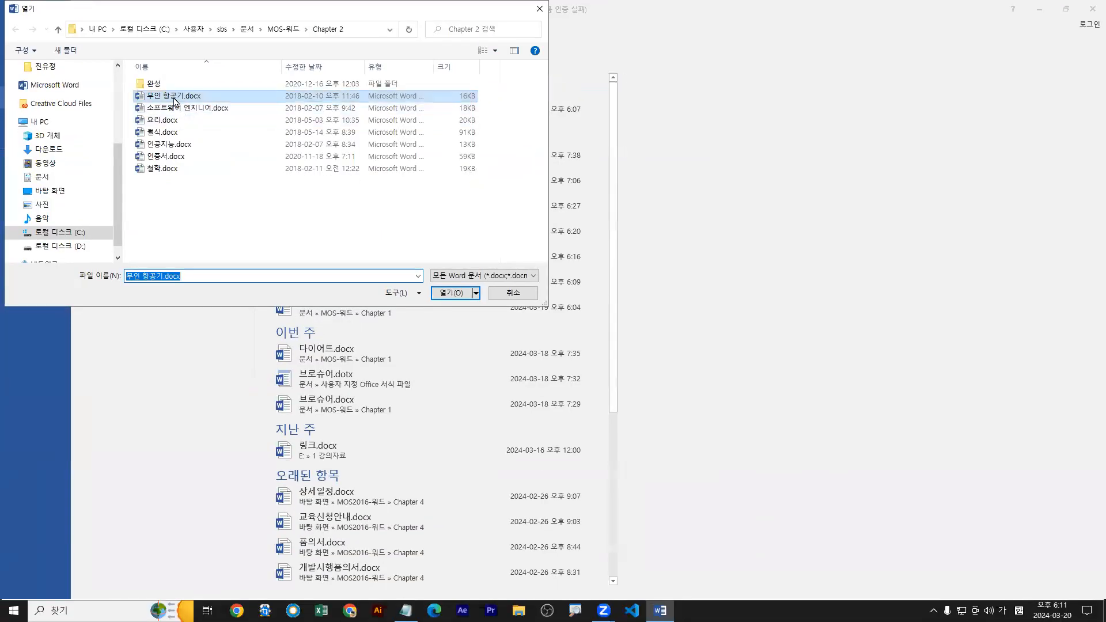
pyautogui.doubleClick(347, 193)
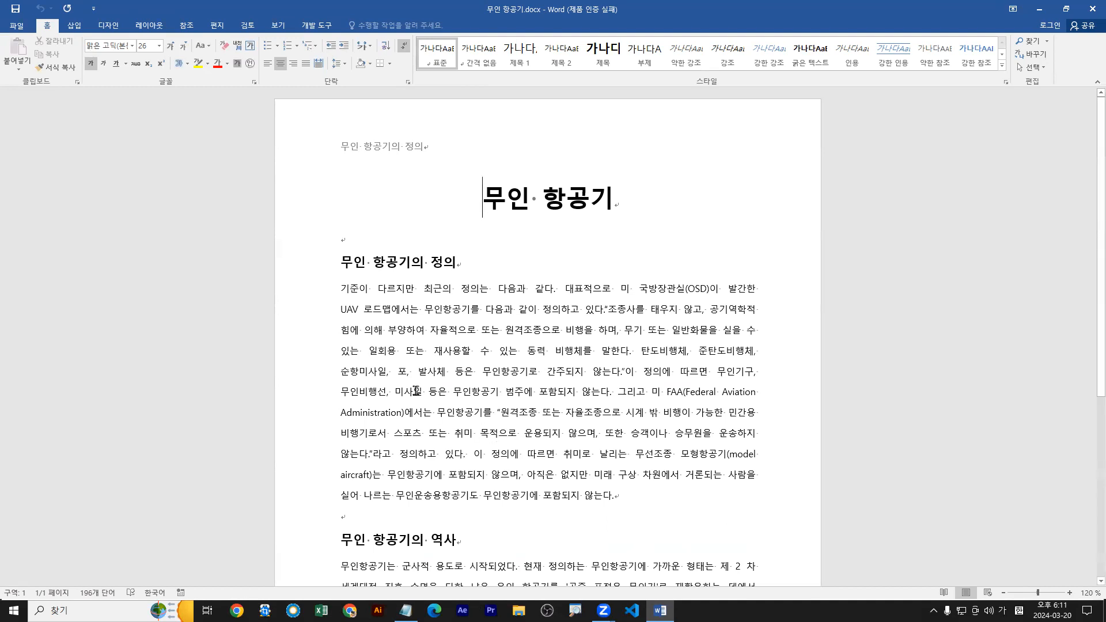
# Place the cursor before the 무인 항공기의 역사 heading, pointing it out with a temporary red arrow.
pyautogui.scroll(-3, 466, 318)
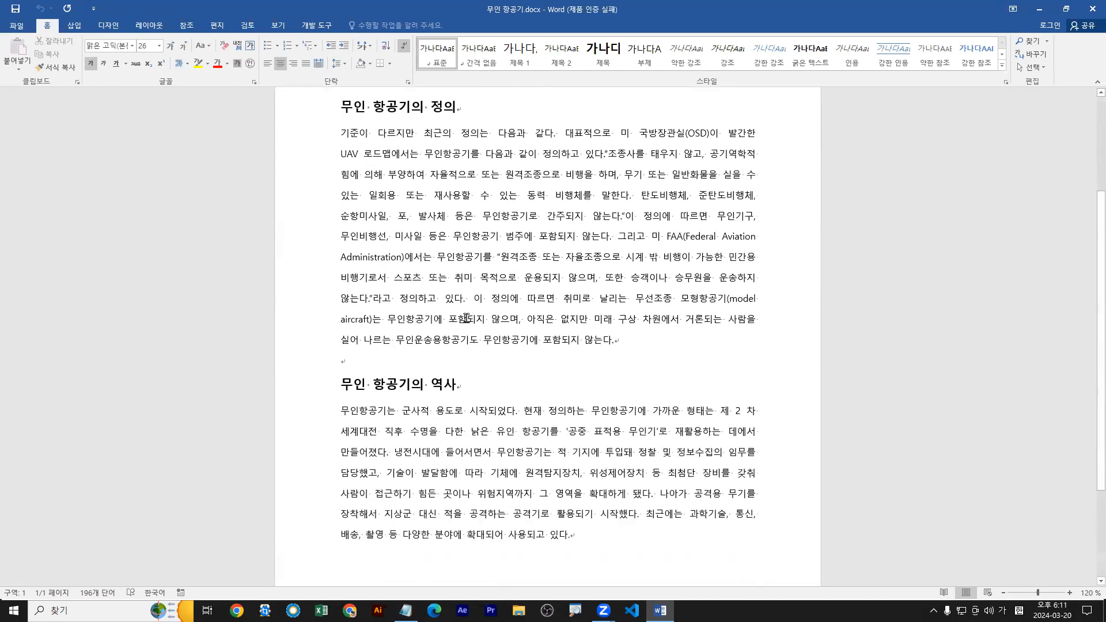
pyautogui.click(343, 383)
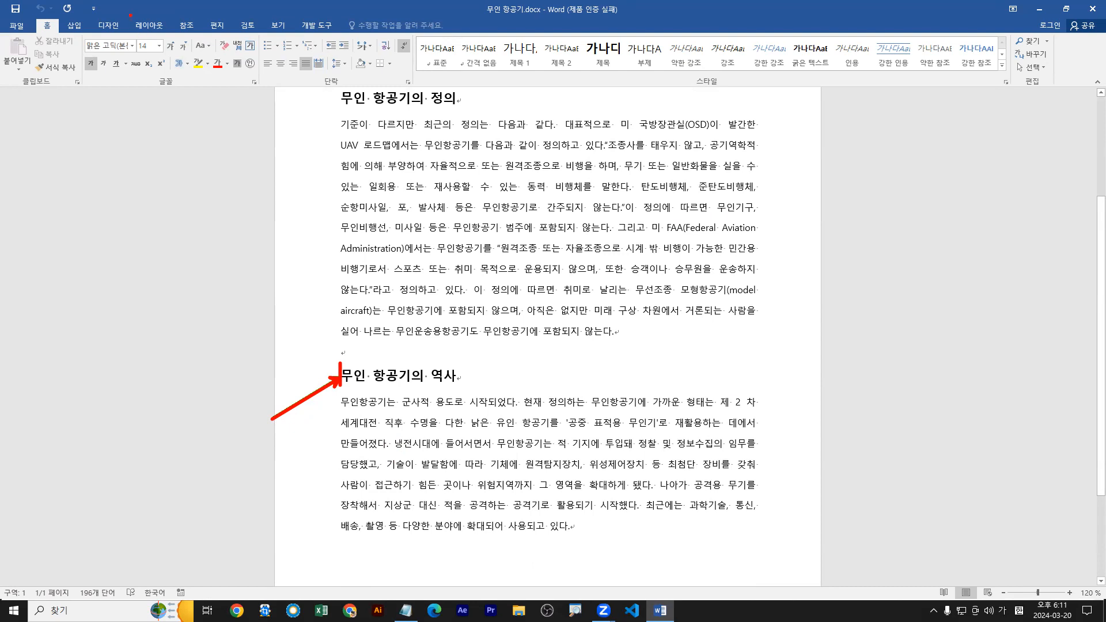
pyautogui.press('Escape')
# Examine the 구역 나누기 entry in the Notepad file Word모의고사문제(개정판).txt, and return to the maximized Word document.
pyautogui.doubleClick(216, 7)
pyautogui.click(180, 519)
pyautogui.scroll(-1, 181, 520)
pyautogui.scroll(-10, 180, 520)
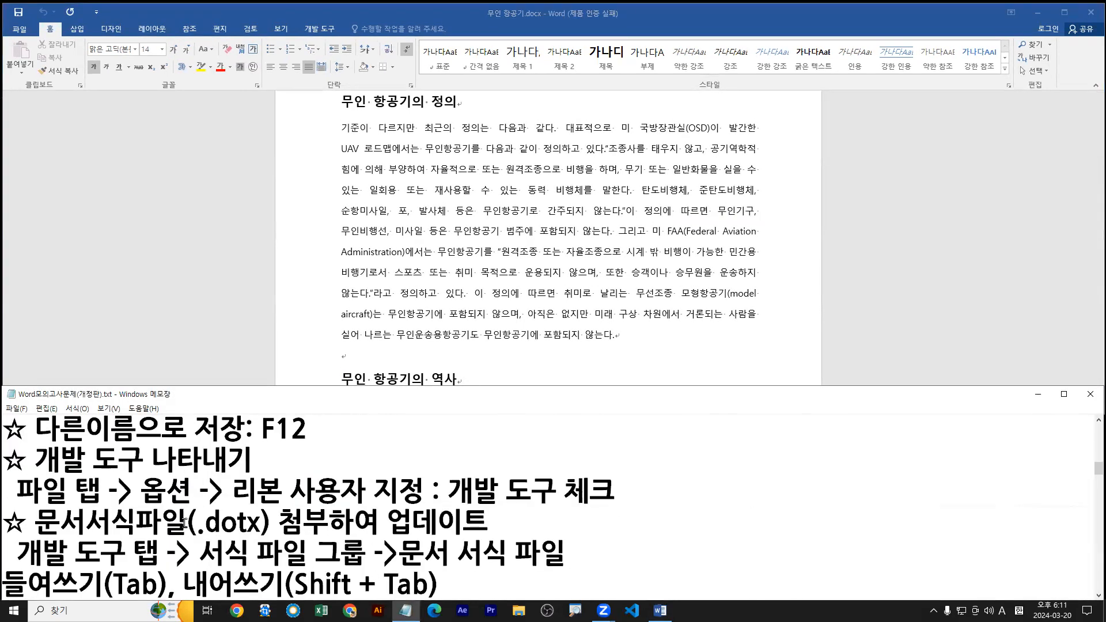
pyautogui.scroll(-5, 190, 530)
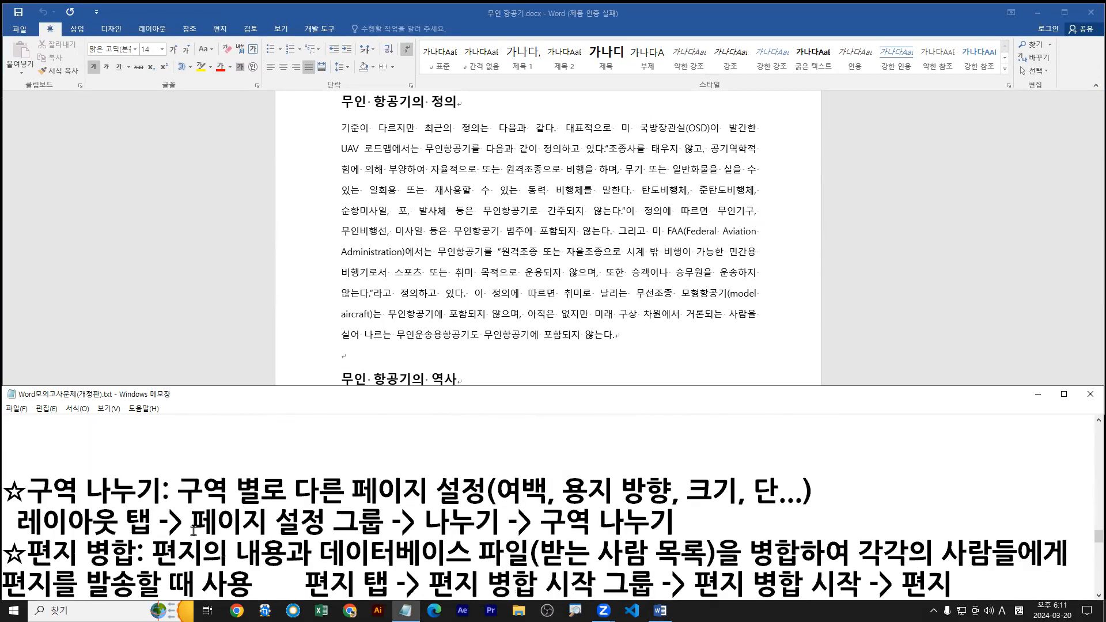
pyautogui.press('Down')
pyautogui.press('Down')
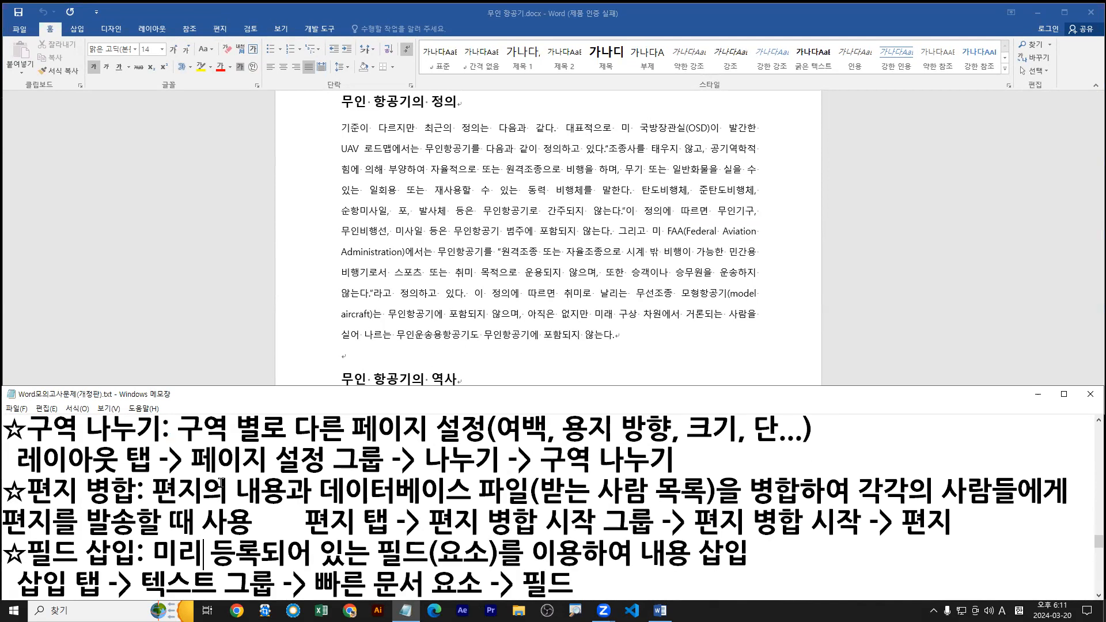
pyautogui.hotkey('ctrl', '2')
pyautogui.moveTo(502, 446); pyautogui.dragTo(801, 445)
pyautogui.press('Escape')
pyautogui.click(509, 326)
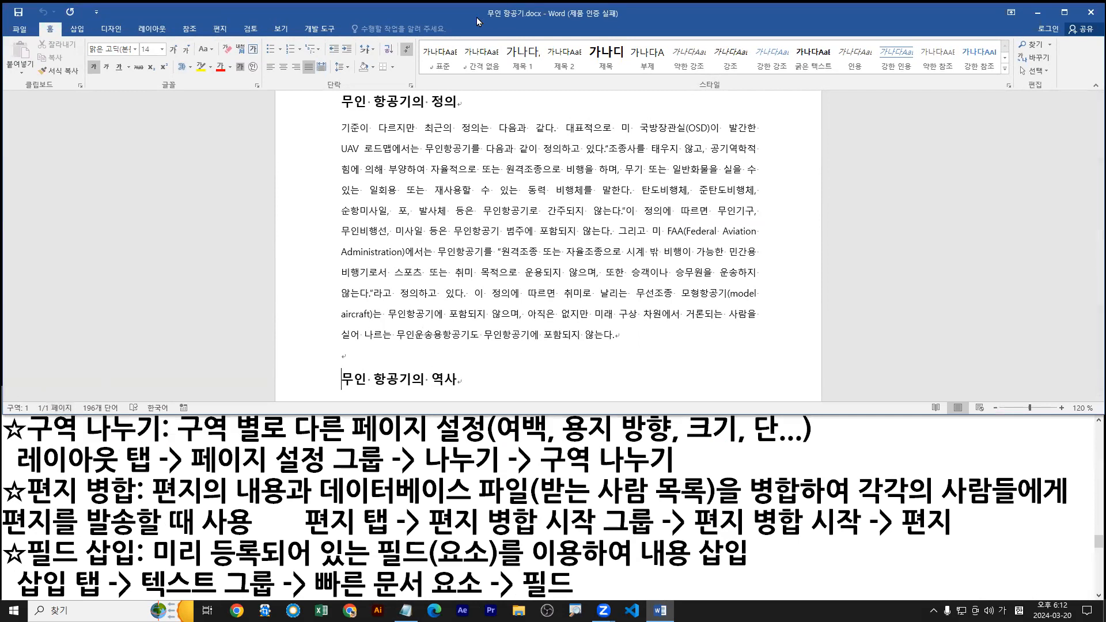
pyautogui.doubleClick(514, 8)
# Insert two page breaks after the document's last paragraph and point out the pages with temporary markings.
pyautogui.scroll(-1, 536, 333)
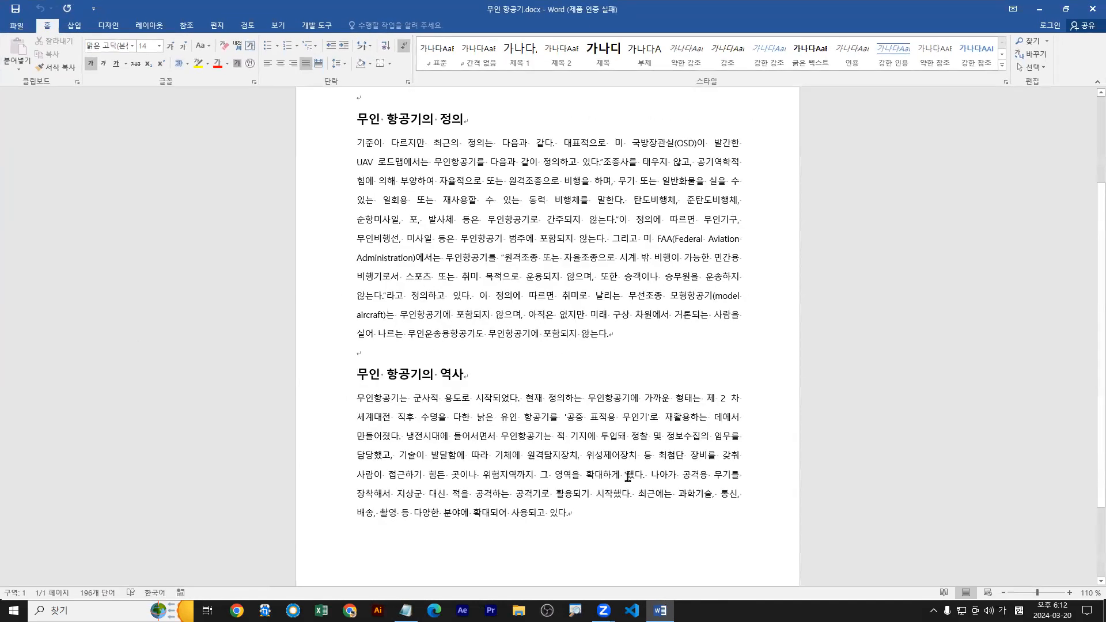
pyautogui.press('Return')
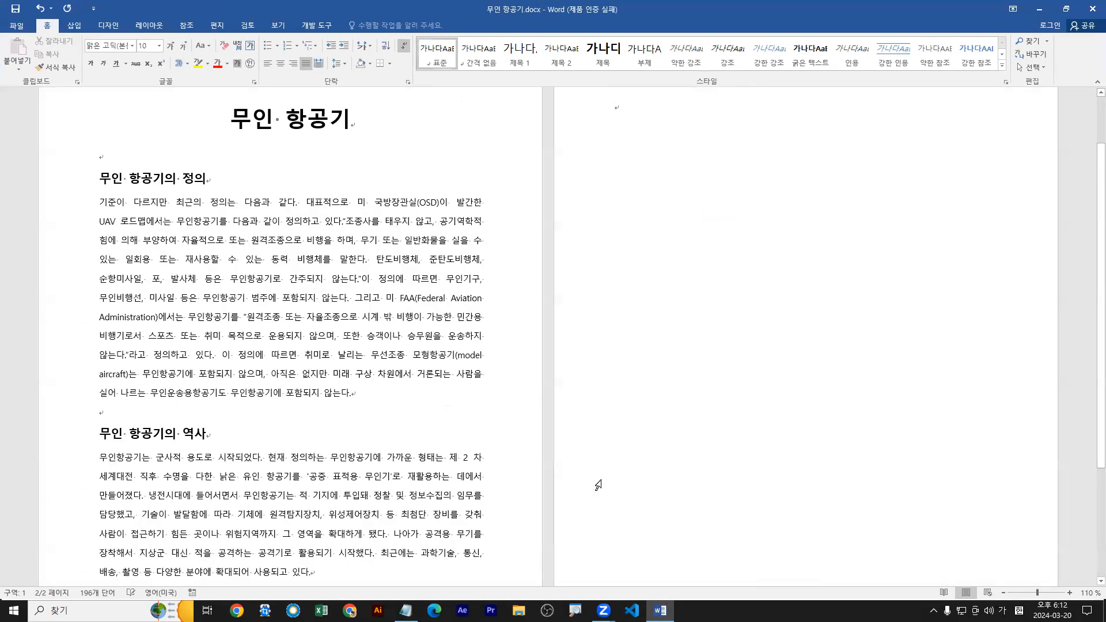
pyautogui.hotkey('ctrl', 'Return')
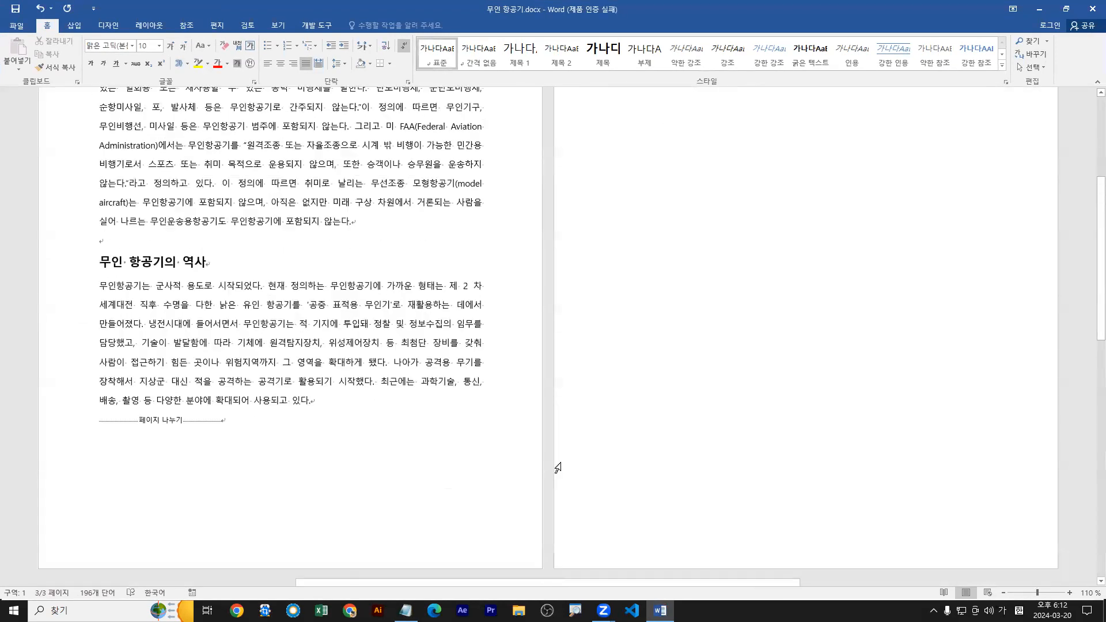
pyautogui.scroll(1, 496, 370)
pyautogui.moveTo(98, 153); pyautogui.dragTo(192, 148)
pyautogui.moveTo(614, 151); pyautogui.dragTo(720, 151)
pyautogui.scroll(-6, 449, 390)
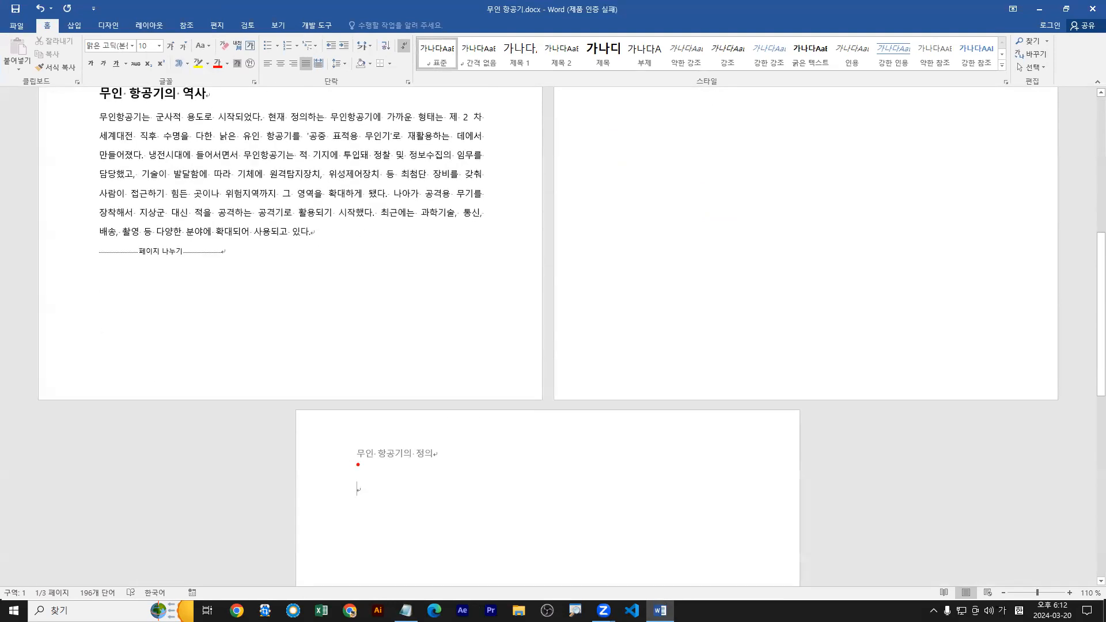
pyautogui.scroll(6, 449, 391)
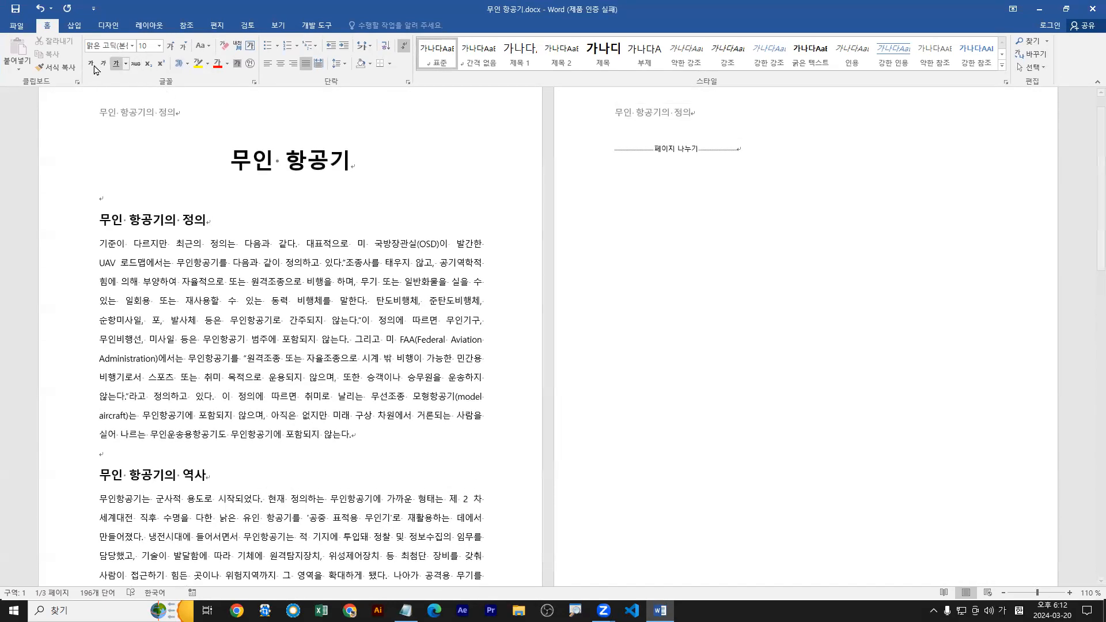
# Set the document's paper size to A5, check all pages, and undo the size change and the page breaks.
pyautogui.click(156, 26)
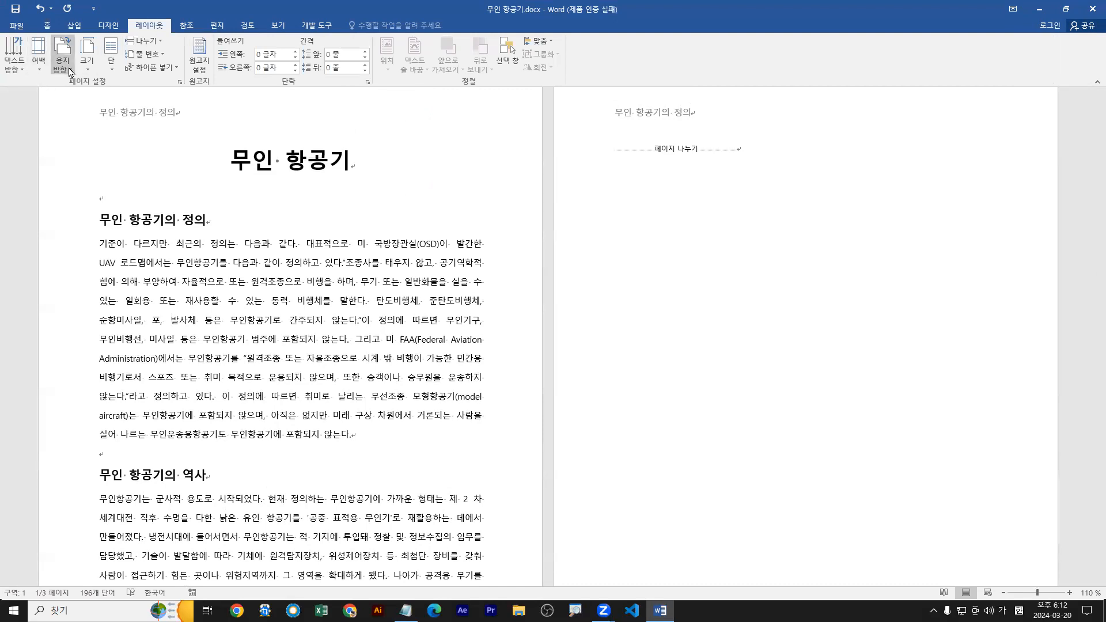
pyautogui.click(88, 70)
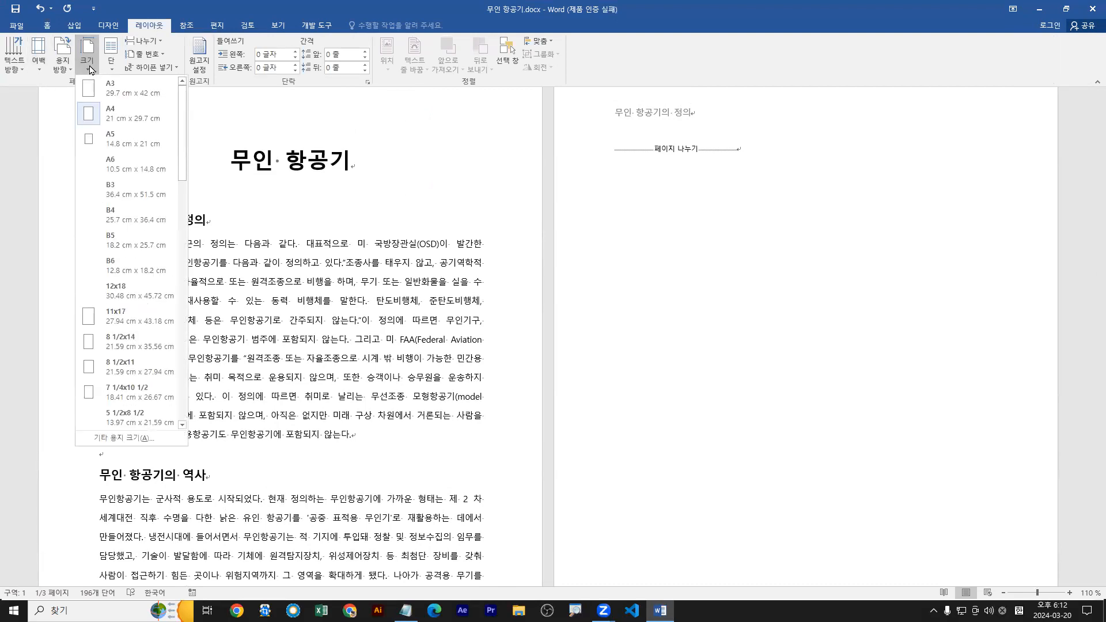
pyautogui.click(131, 142)
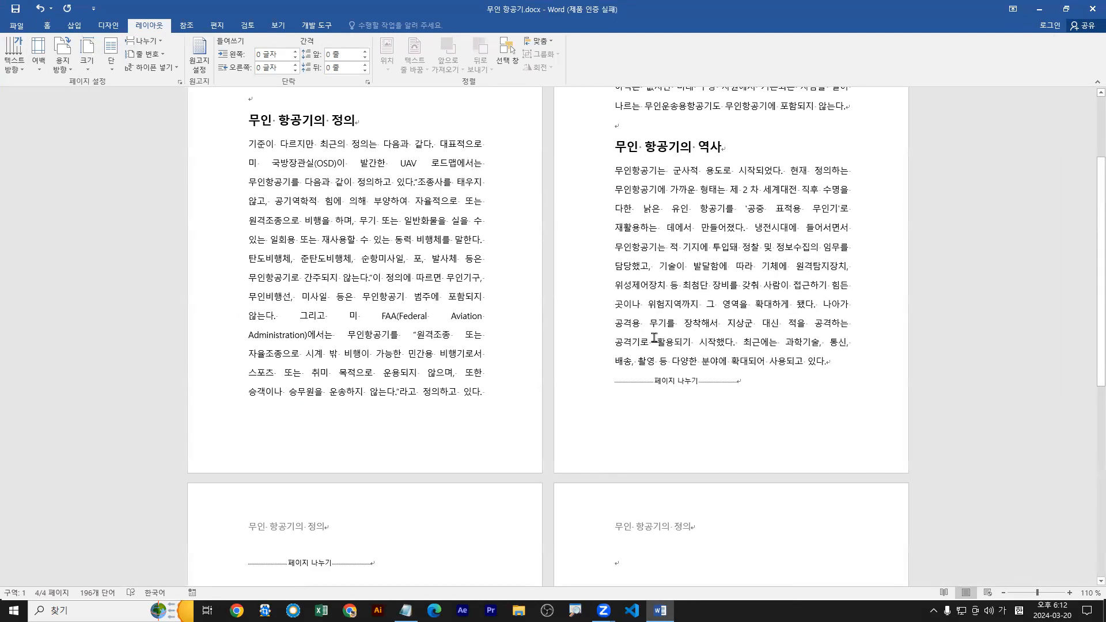
pyautogui.scroll(-6, 661, 344)
pyautogui.scroll(10, 661, 345)
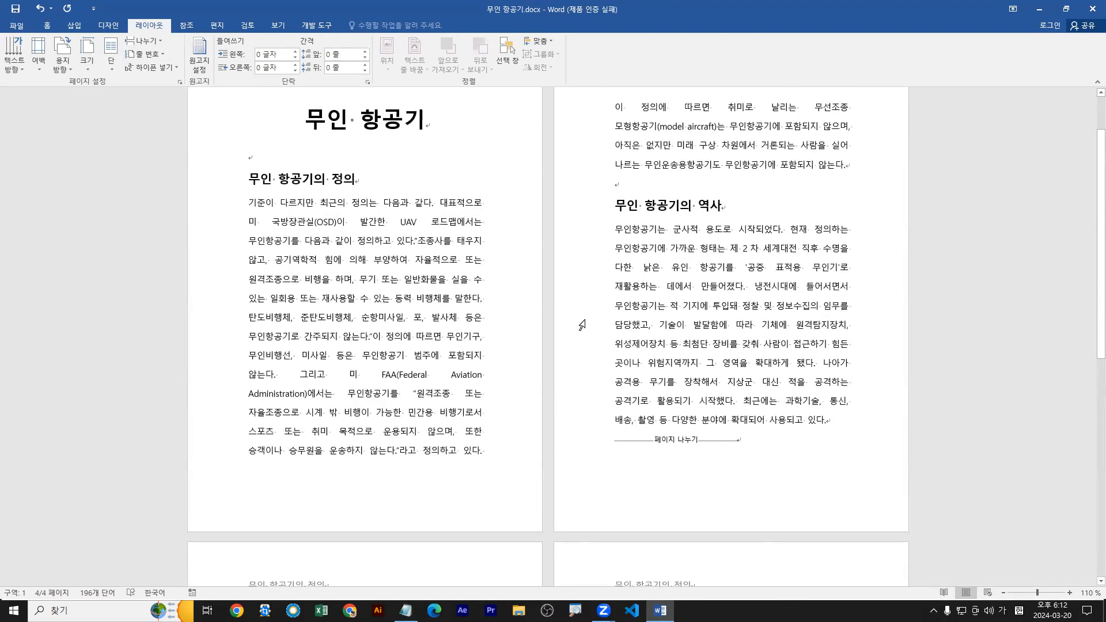
pyautogui.hotkey('ctrl', 'z')
pyautogui.hotkey('ctrl', 'z')
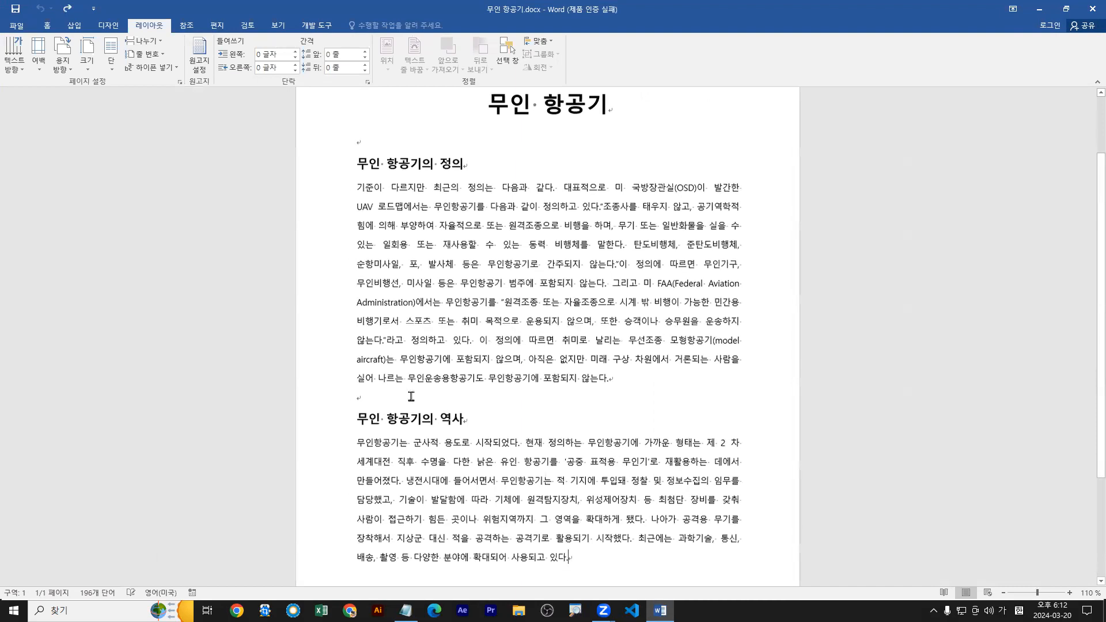
# Place the cursor before the 무인 항공기의 역사 heading, illustrating the section's move with a temporary arrow and box.
pyautogui.scroll(-2, 404, 369)
pyautogui.moveTo(400, 362)
pyautogui.mouseDown()
pyautogui.moveTo(871, 363)
pyautogui.moveTo(853, 394)
pyautogui.moveTo(839, 396)
pyautogui.mouseUp()
pyautogui.moveTo(869, 297); pyautogui.dragTo(1039, 473)
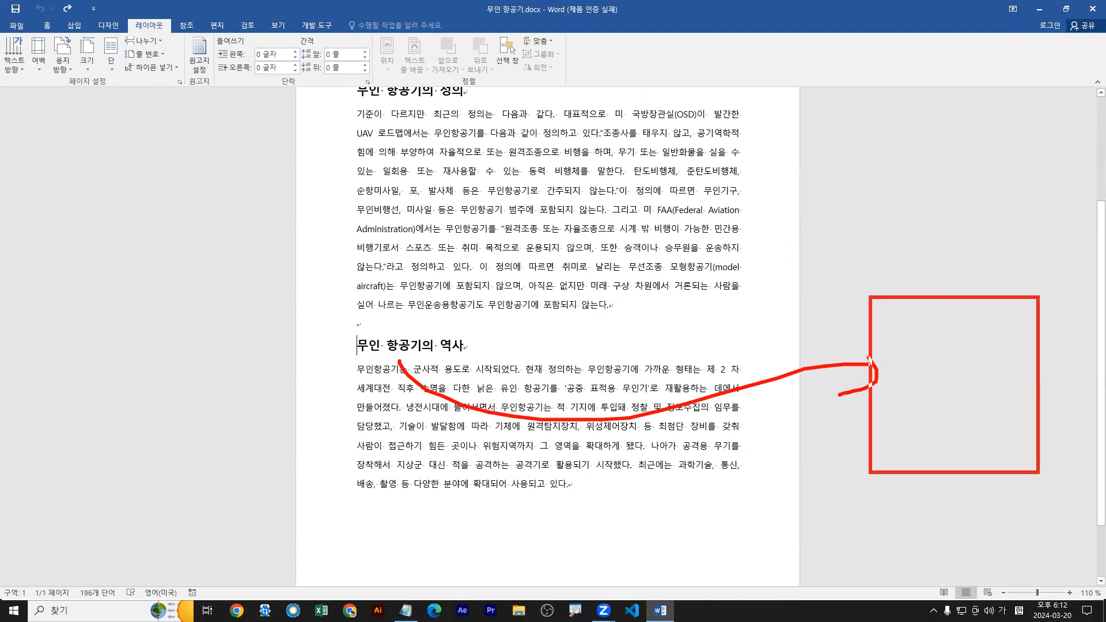
pyautogui.press('Escape')
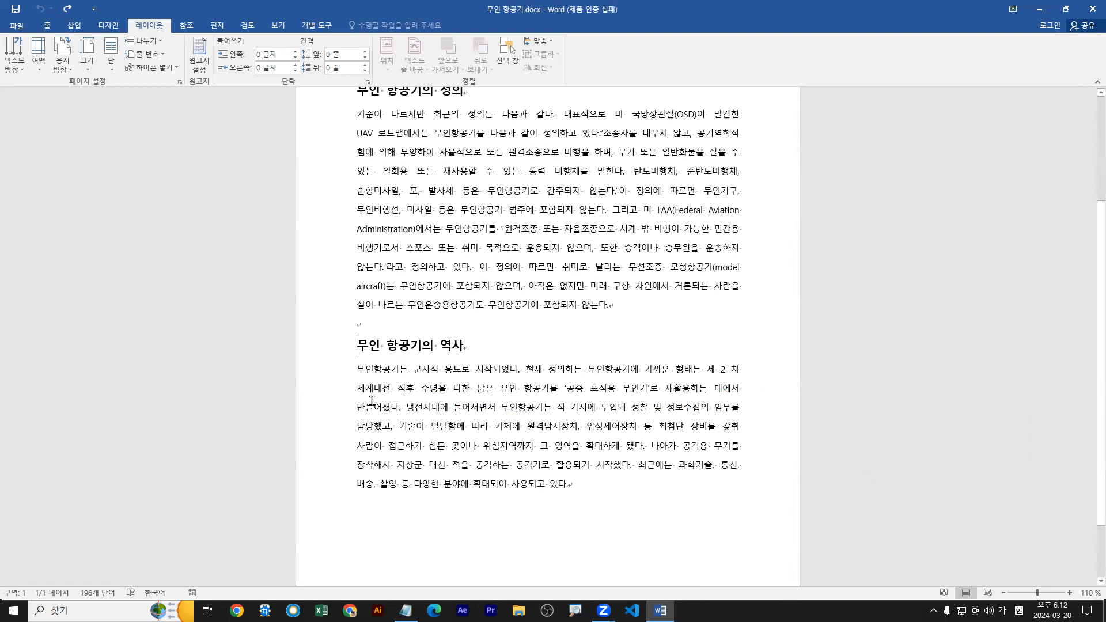
# Show the 나누기 options and temporarily mark 레이아웃, the 페이지 설정 group and the 다음 페이지부터 section break.
pyautogui.click(151, 41)
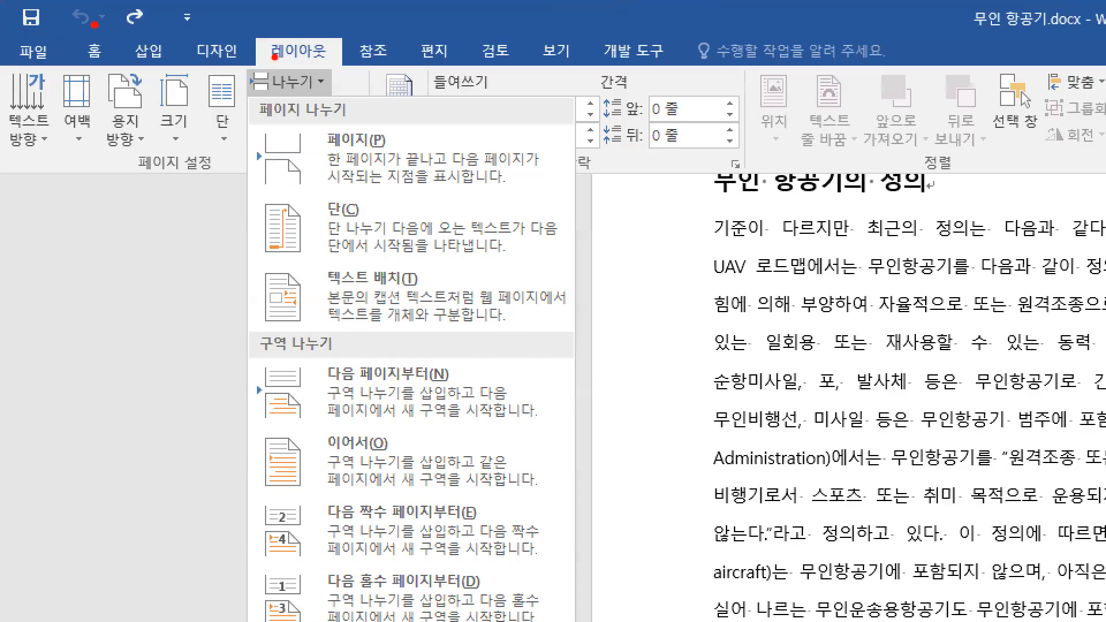
pyautogui.moveTo(253, 30); pyautogui.dragTo(351, 64)
pyautogui.press('b')
pyautogui.moveTo(1, 65)
pyautogui.mouseDown()
pyautogui.moveTo(272, 134)
pyautogui.moveTo(385, 191)
pyautogui.mouseUp()
pyautogui.press('r')
pyautogui.moveTo(320, 94); pyautogui.dragTo(333, 71)
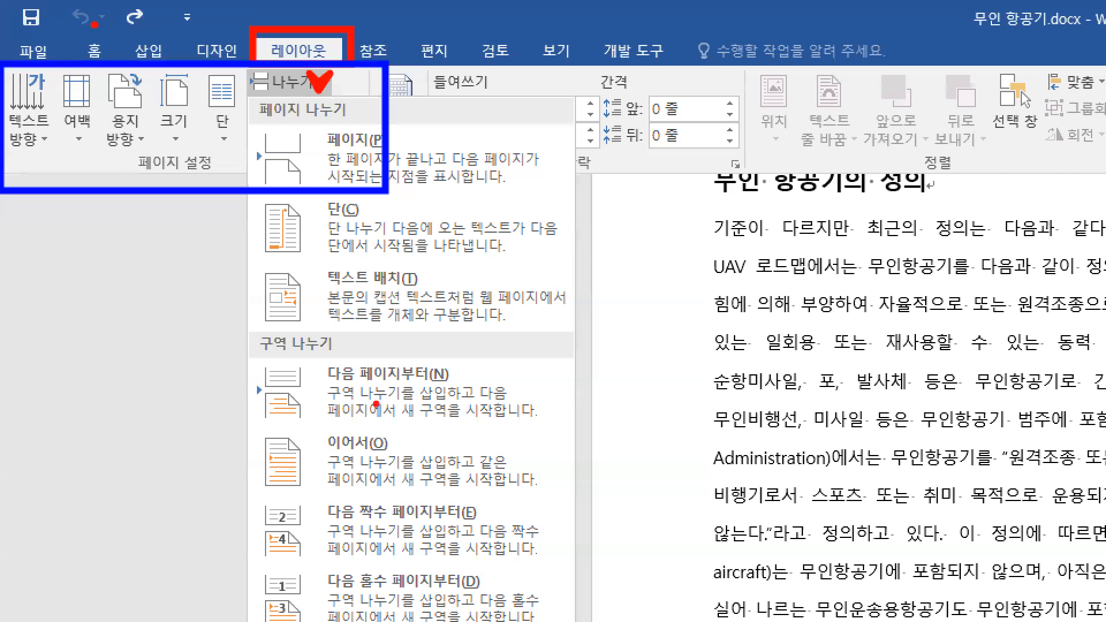
pyautogui.moveTo(235, 355); pyautogui.dragTo(582, 427)
pyautogui.moveTo(430, 429); pyautogui.dragTo(449, 456)
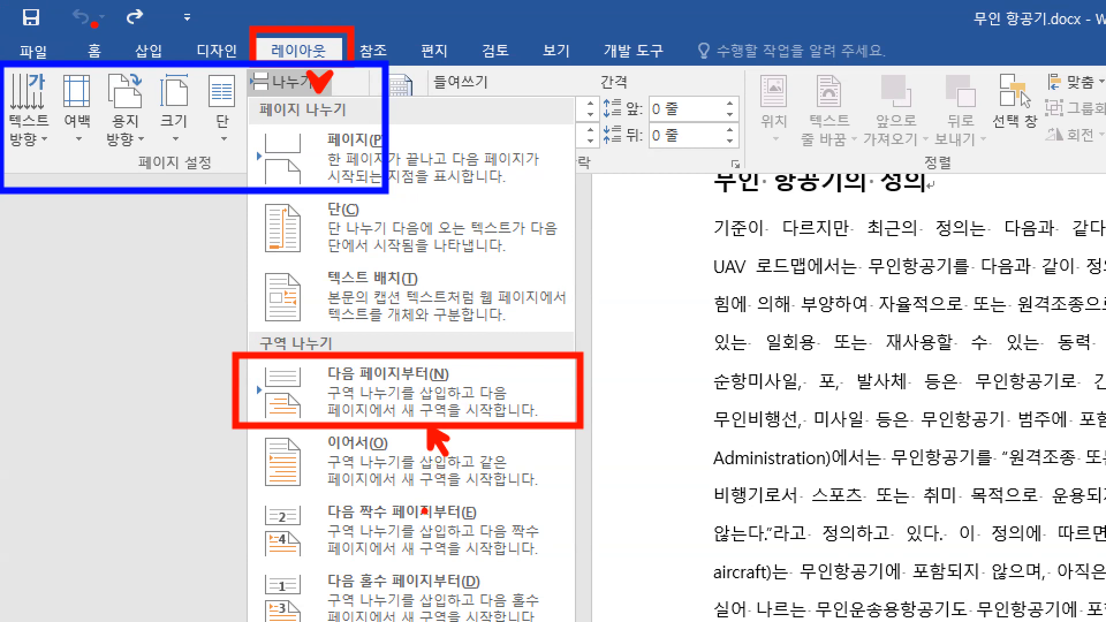
pyautogui.press('Escape')
# Show the 나누기 options again and annotate the 페이지 break with an arrow and the text "ctrl + enter".
pyautogui.click(144, 41)
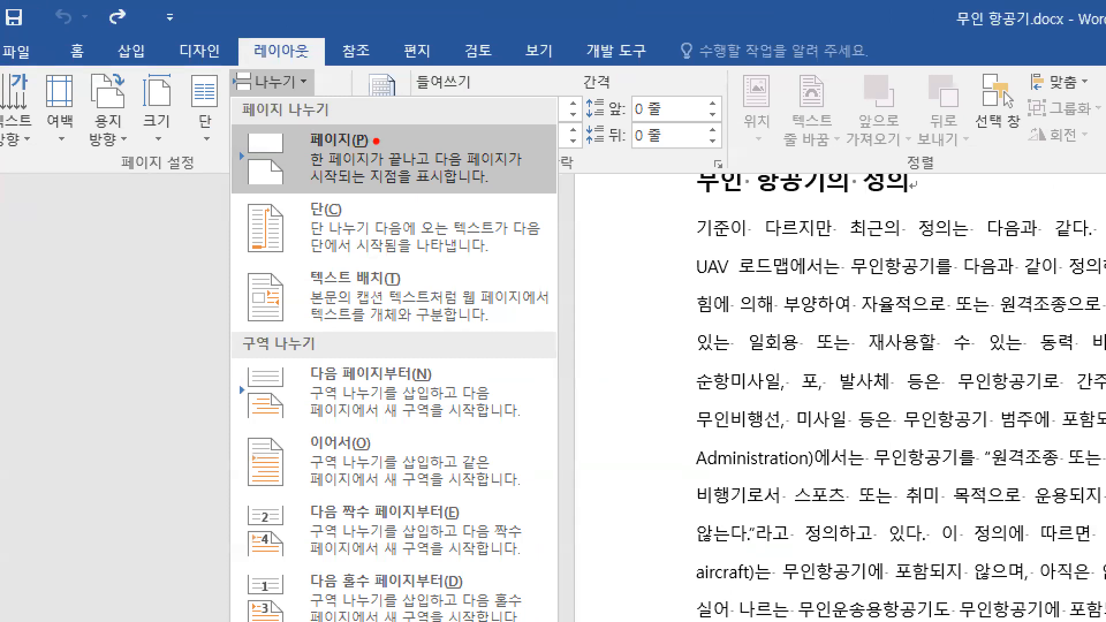
pyautogui.moveTo(316, 113); pyautogui.dragTo(335, 106)
pyautogui.moveTo(427, 119); pyautogui.dragTo(427, 166)
pyautogui.write('ctrl + eb')
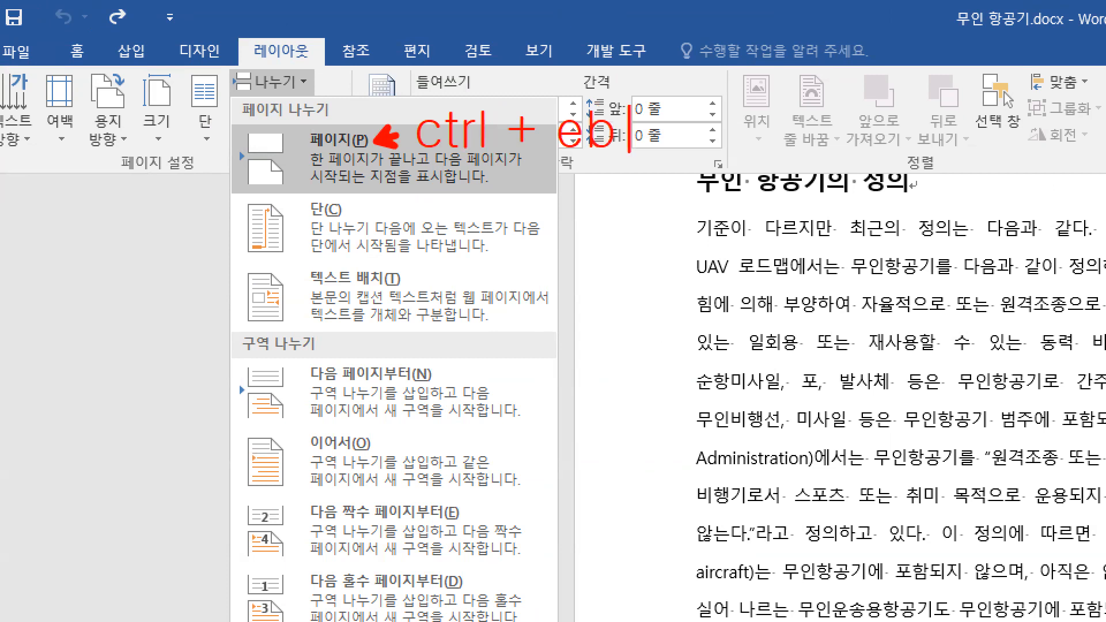
pyautogui.press('BackSpace')
pyautogui.write('nter')
pyautogui.press('Escape')
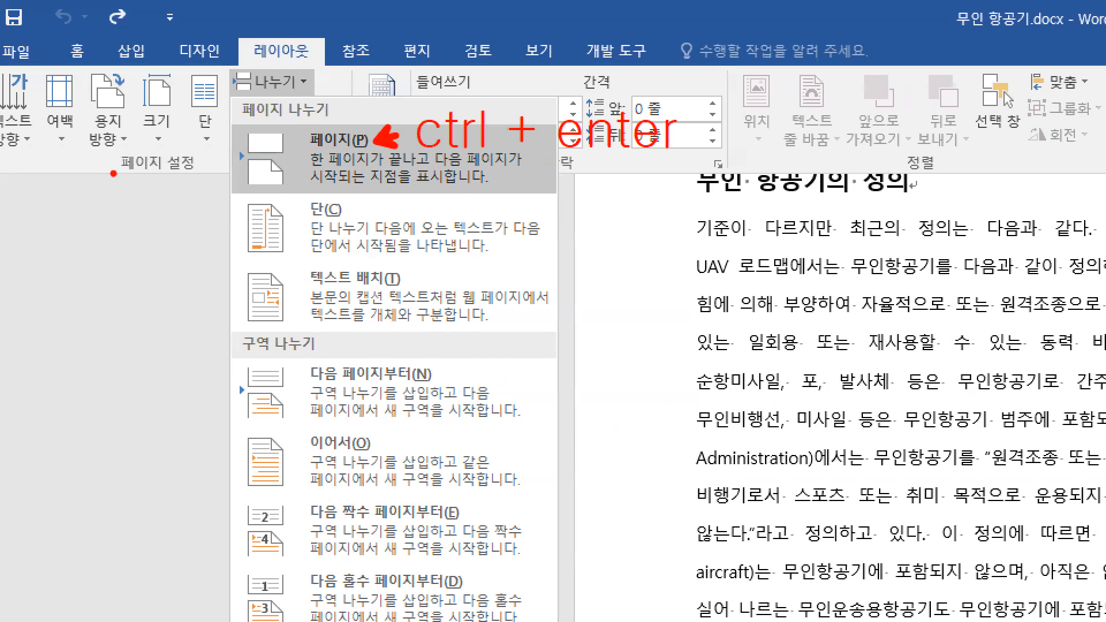
pyautogui.moveTo(310, 153); pyautogui.dragTo(362, 148)
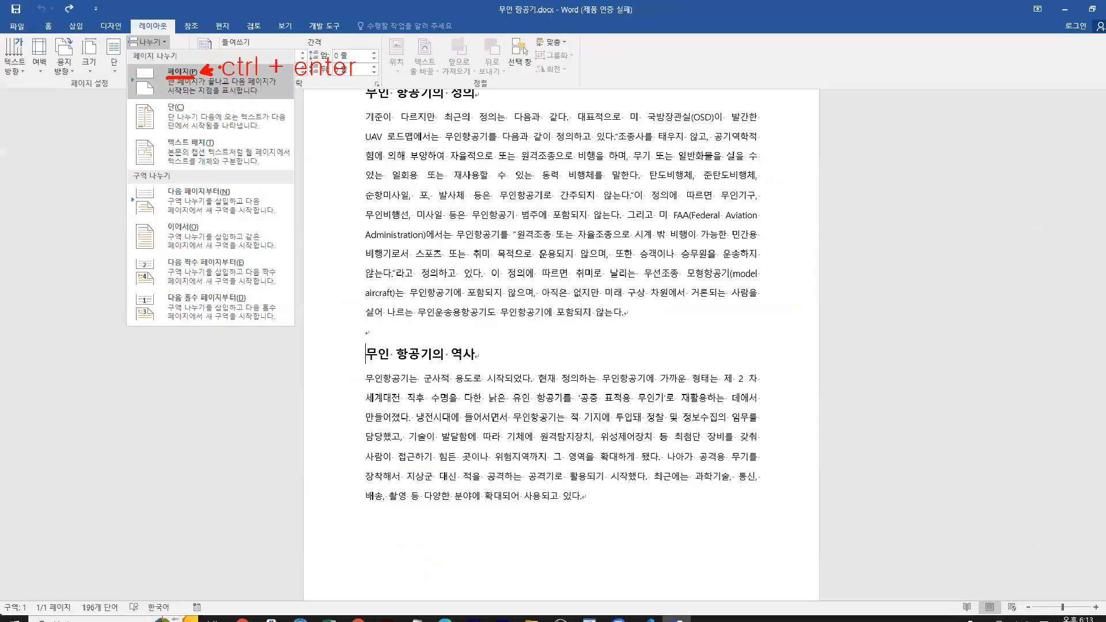
# Insert a 다음 페이지부터 section break before the 무인 항공기의 역사 heading.
pyautogui.click(289, 84)
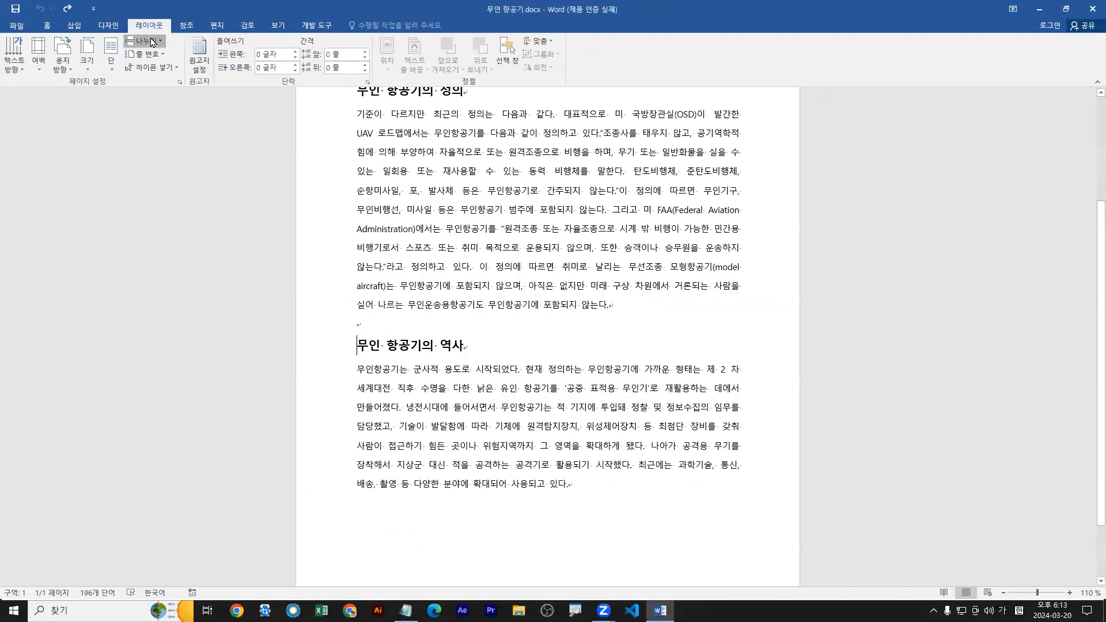
pyautogui.click(152, 42)
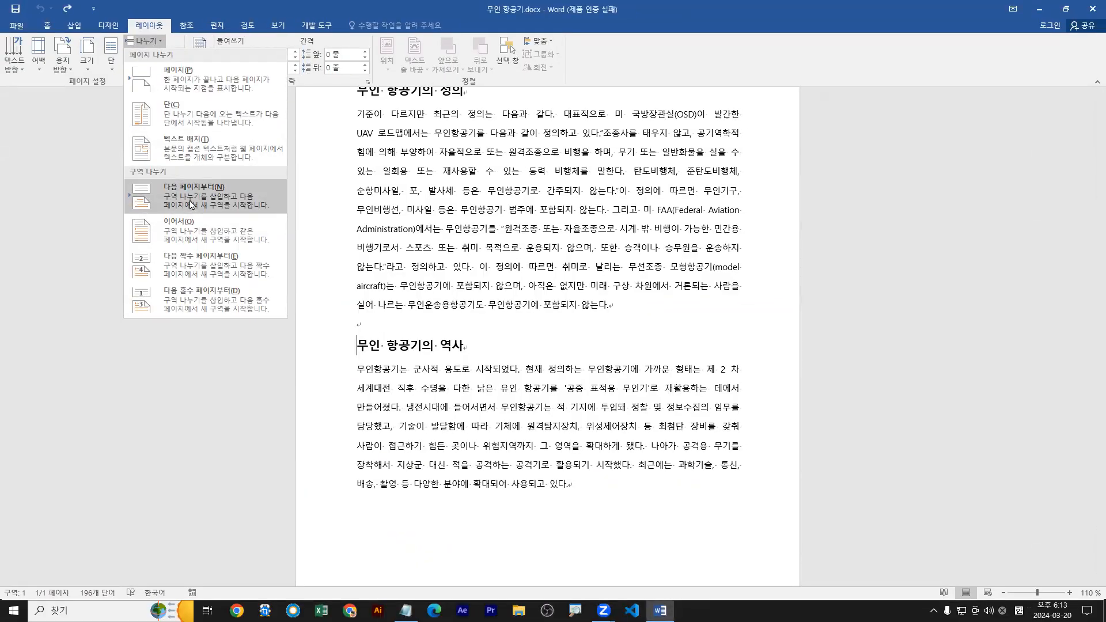
pyautogui.click(190, 202)
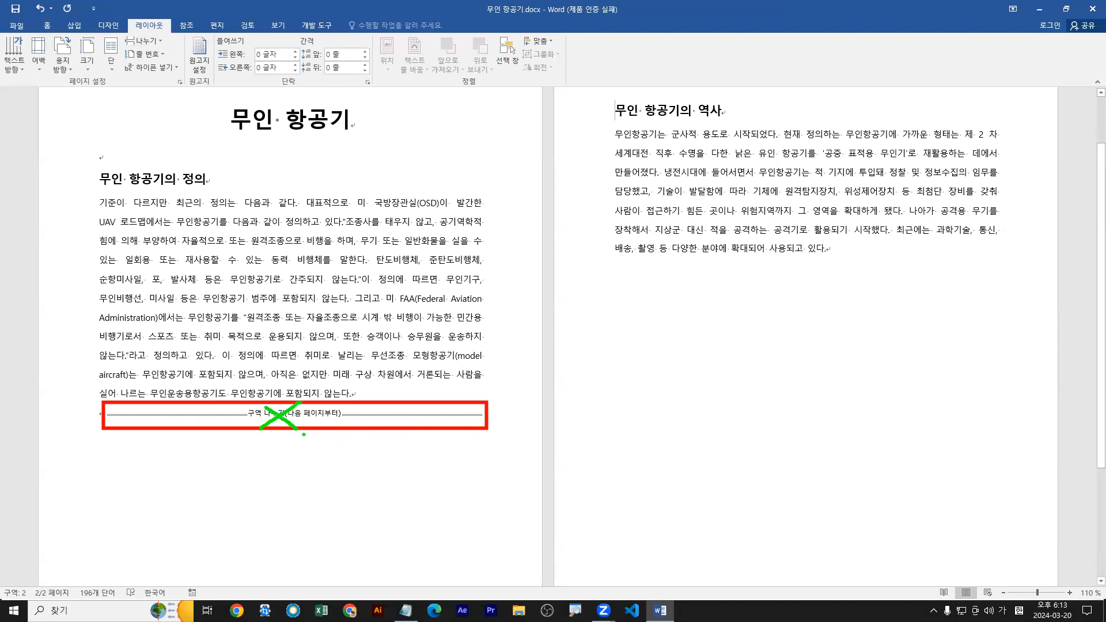
# Toggle the display of editing marks off and on twice to check the section break line below the first section.
pyautogui.click(47, 25)
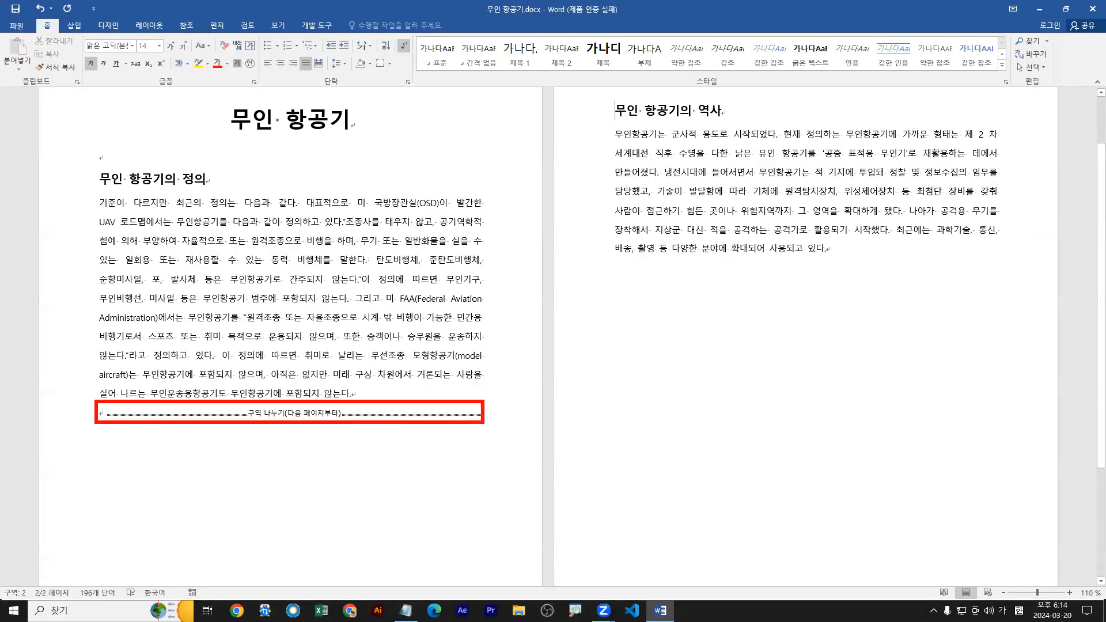
pyautogui.click(405, 47)
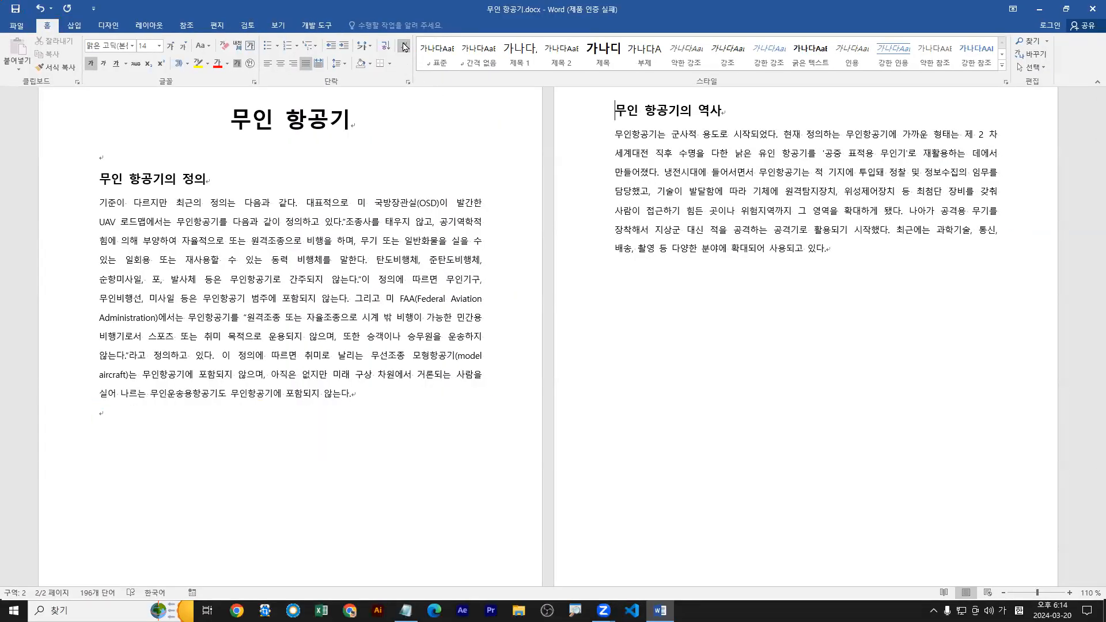
pyautogui.click(405, 47)
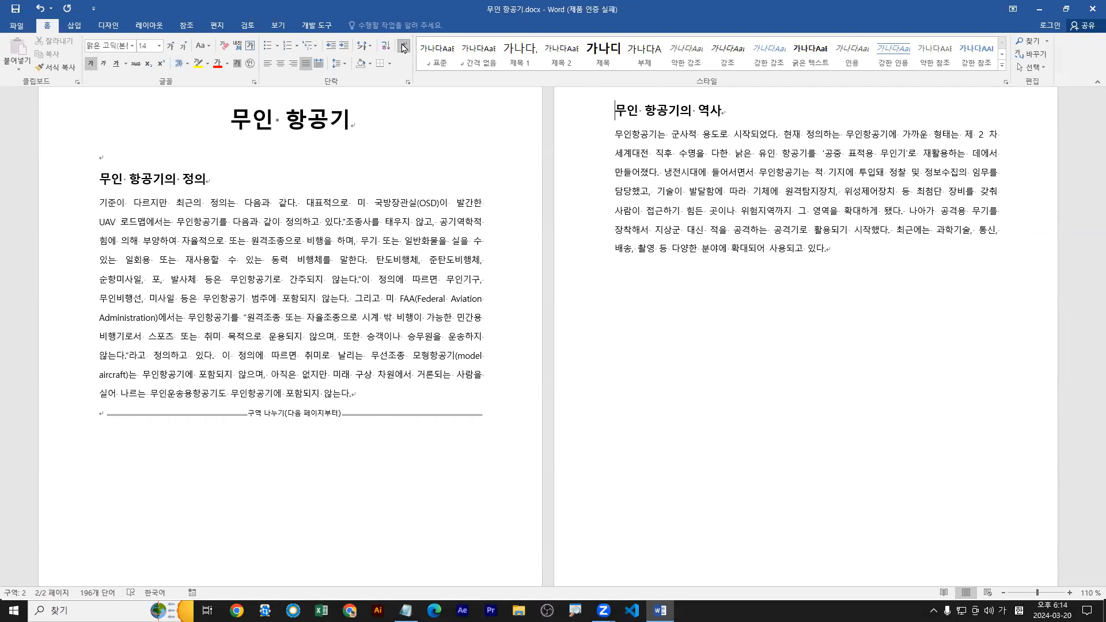
pyautogui.click(404, 48)
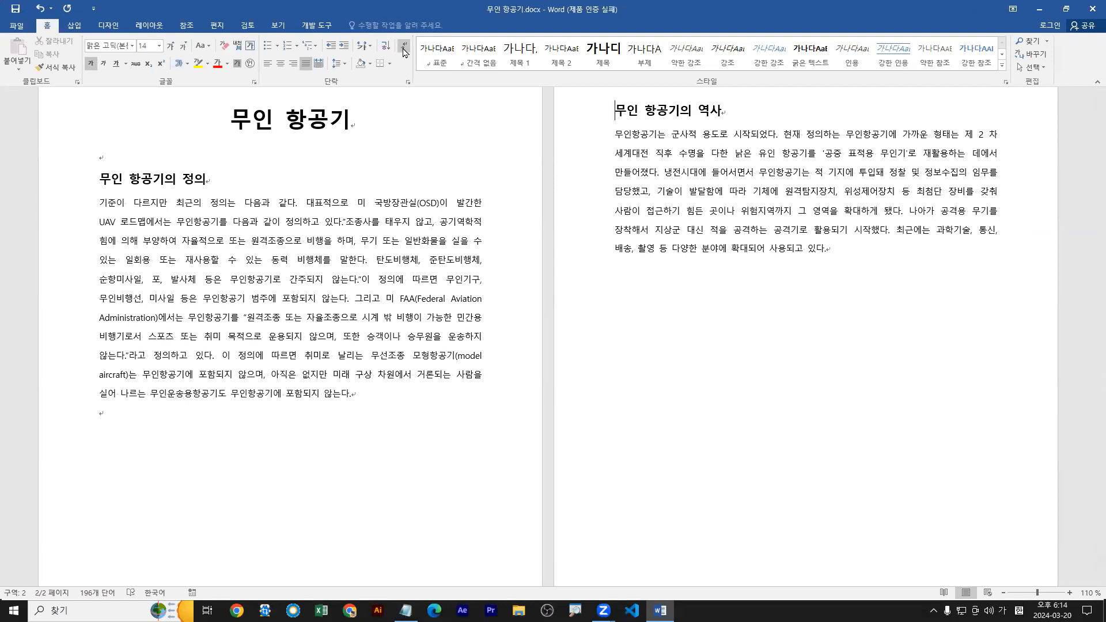
pyautogui.click(404, 49)
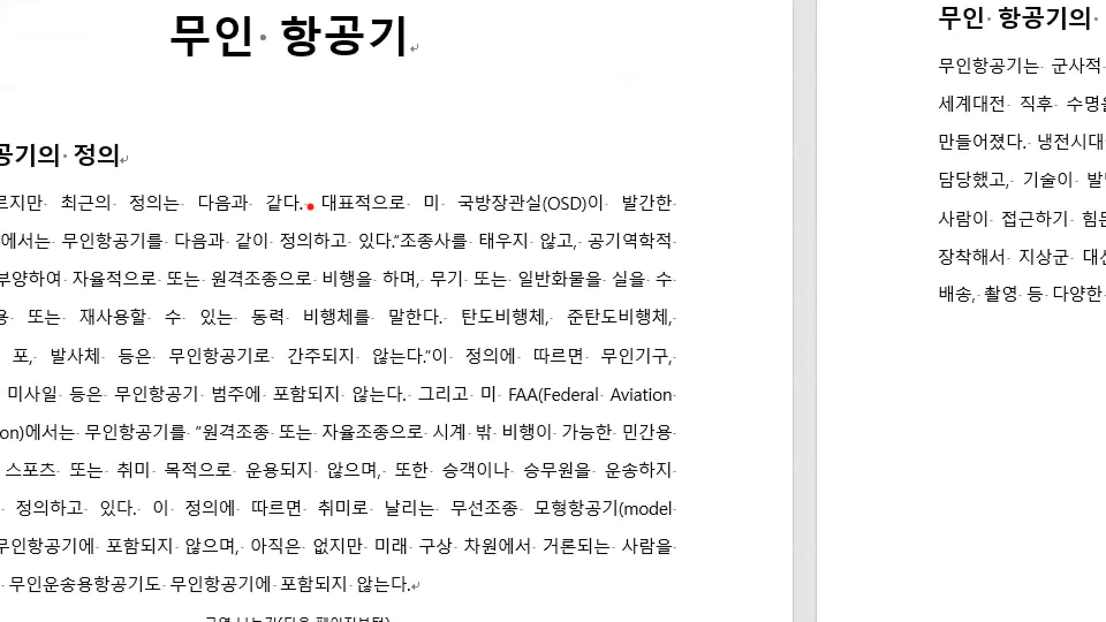
# Temporarily annotate the first page with 1 and the second page with 2 to illustrate the two sections, clearing the marks.
pyautogui.moveTo(311, 204); pyautogui.dragTo(307, 203)
pyautogui.click(411, 203)
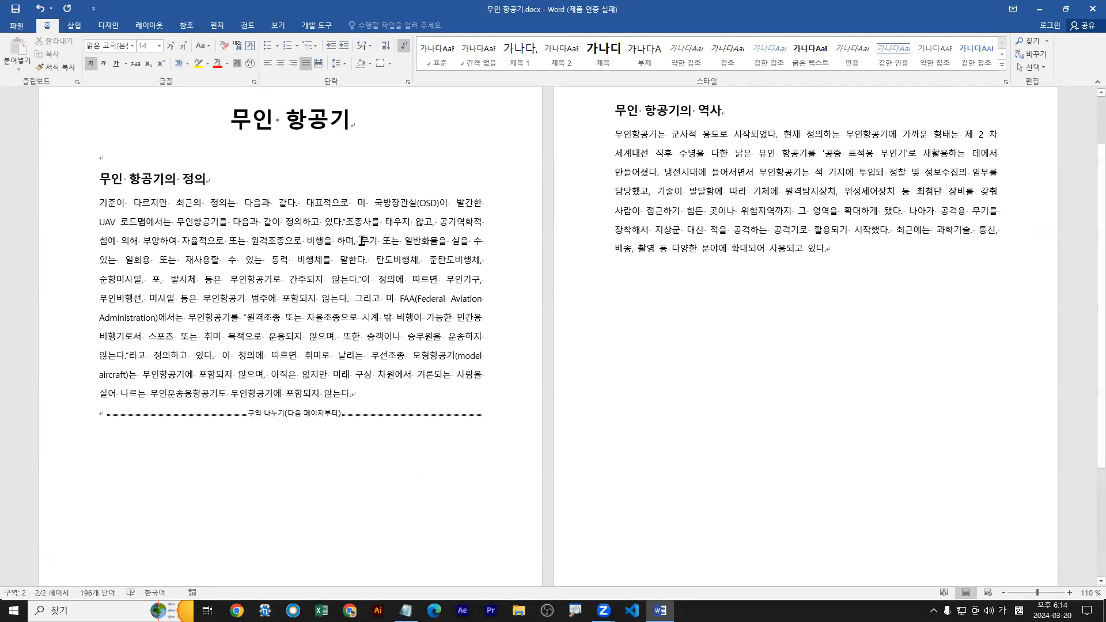
pyautogui.hotkey('ctrl', '2')
pyautogui.moveTo(296, 410)
pyautogui.mouseDown()
pyautogui.moveTo(272, 424)
pyautogui.moveTo(302, 422)
pyautogui.mouseUp()
pyautogui.press('e')
pyautogui.moveTo(286, 264); pyautogui.dragTo(260, 325)
pyautogui.moveTo(744, 239)
pyautogui.mouseDown()
pyautogui.moveTo(804, 250)
pyautogui.moveTo(854, 298)
pyautogui.mouseUp()
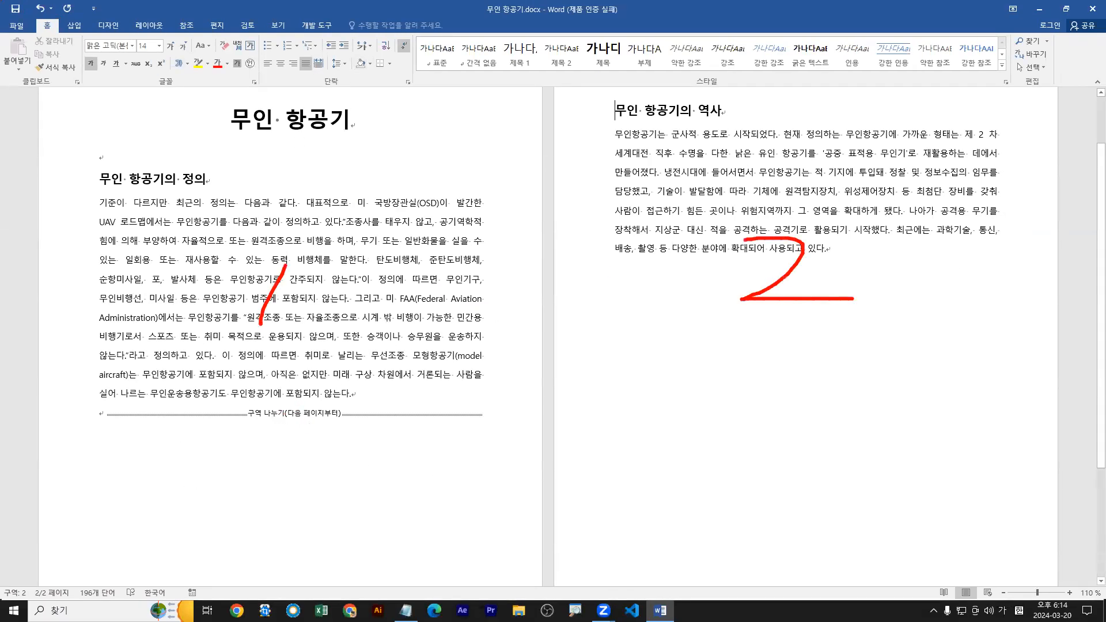
pyautogui.press('Escape')
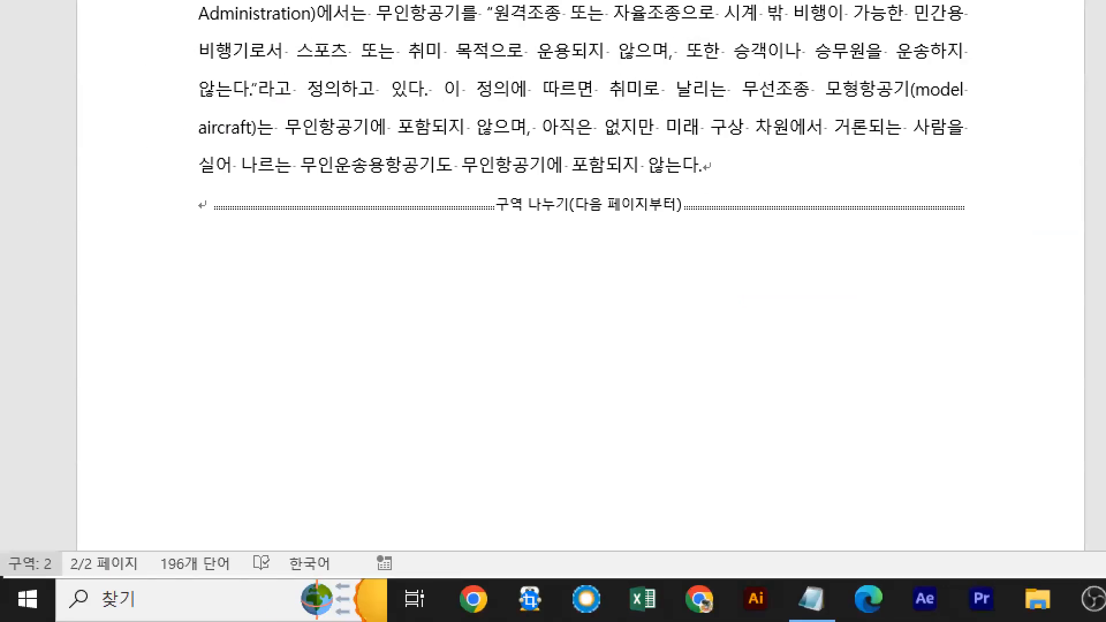
# Temporarily box the 구역 and 페이지 indicators in the status bar, mark the section indicator in green, and clear the annotations.
pyautogui.moveTo(3, 549); pyautogui.dragTo(64, 579)
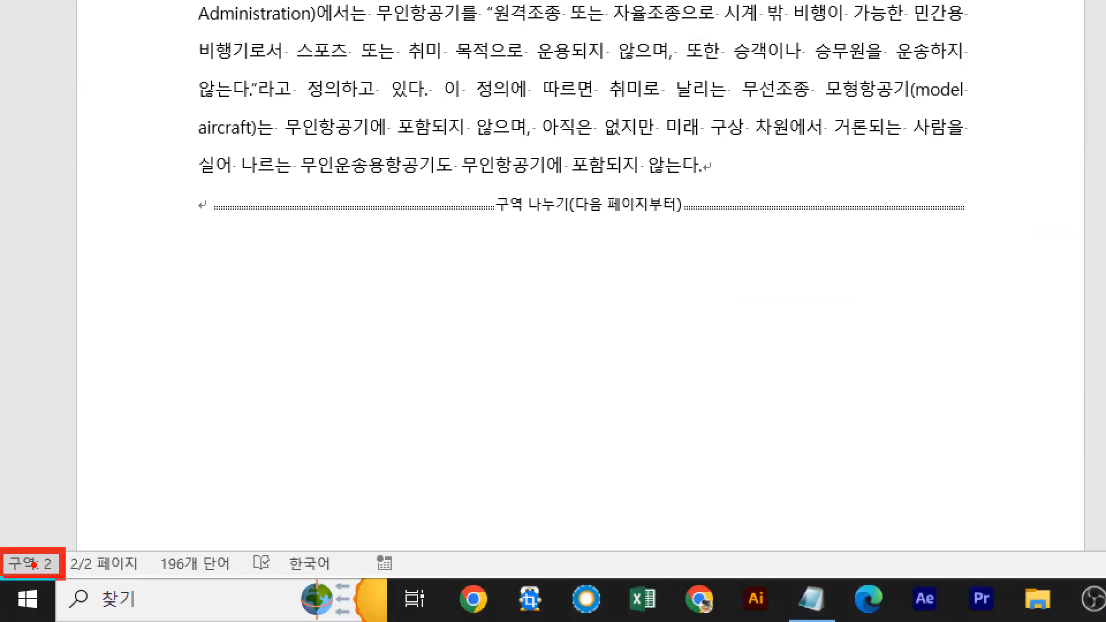
pyautogui.press('e')
pyautogui.press('b')
pyautogui.moveTo(56, 543); pyautogui.dragTo(151, 584)
pyautogui.press('g')
pyautogui.moveTo(43, 552)
pyautogui.mouseDown()
pyautogui.moveTo(28, 563)
pyautogui.moveTo(58, 577)
pyautogui.mouseUp()
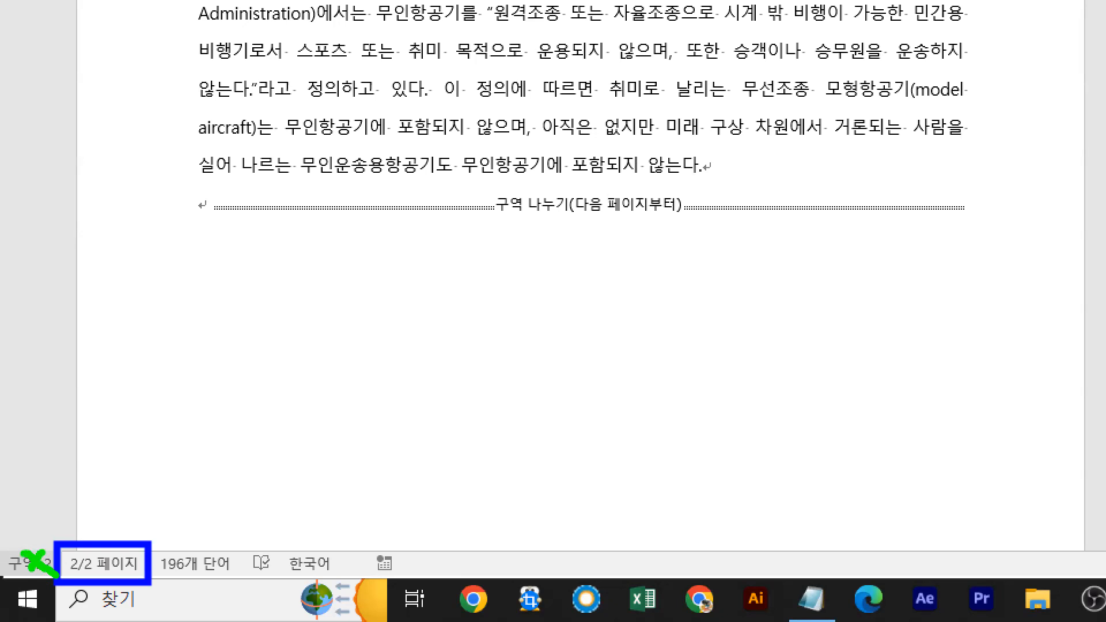
pyautogui.press('Escape')
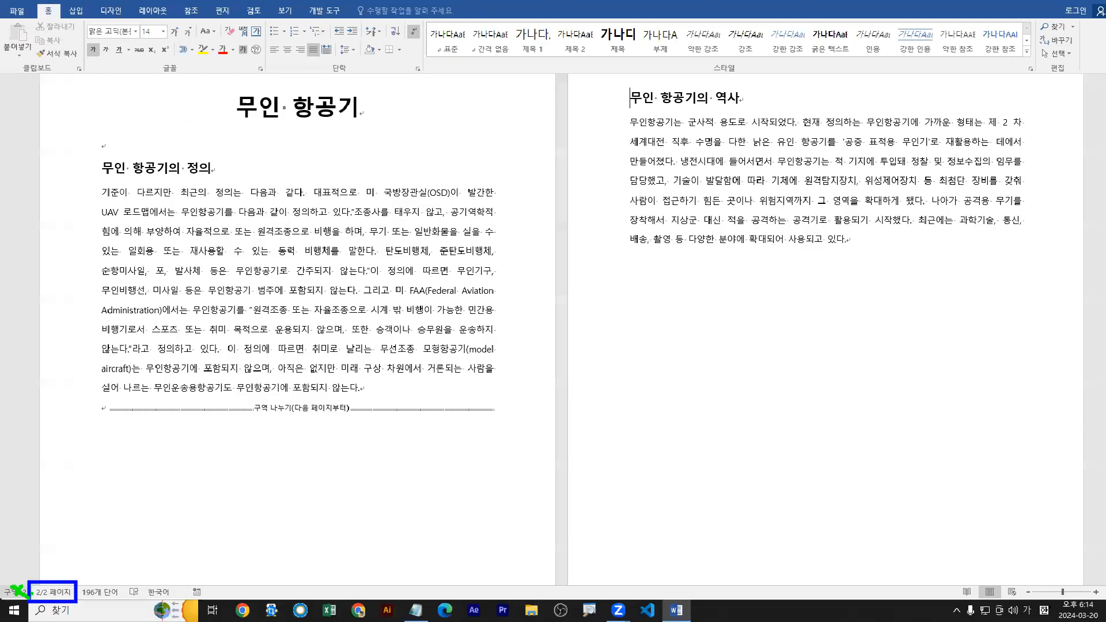
# Show the 상태 표시줄 사용자 지정 options and temporarily point out the 페이지 indicator and the 구역 option.
pyautogui.rightClick(52, 593)
pyautogui.hotkey('ctrl', '1')
pyautogui.click(101, 576)
pyautogui.moveTo(98, 569); pyautogui.dragTo(106, 611)
pyautogui.moveTo(56, 543); pyautogui.dragTo(151, 582)
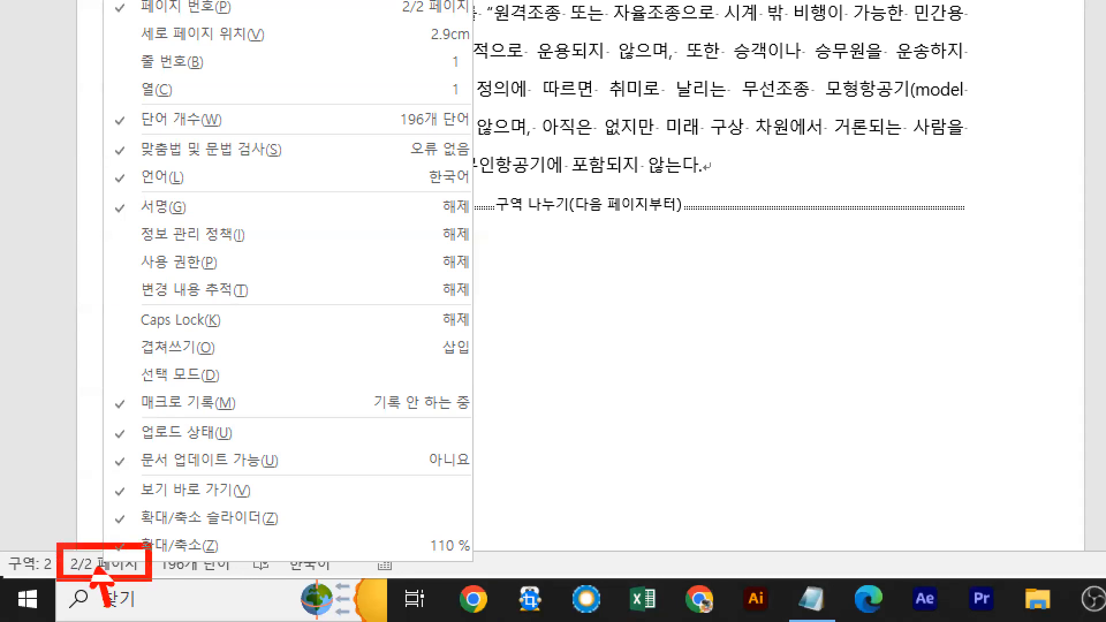
pyautogui.moveTo(115, 142); pyautogui.dragTo(125, 165)
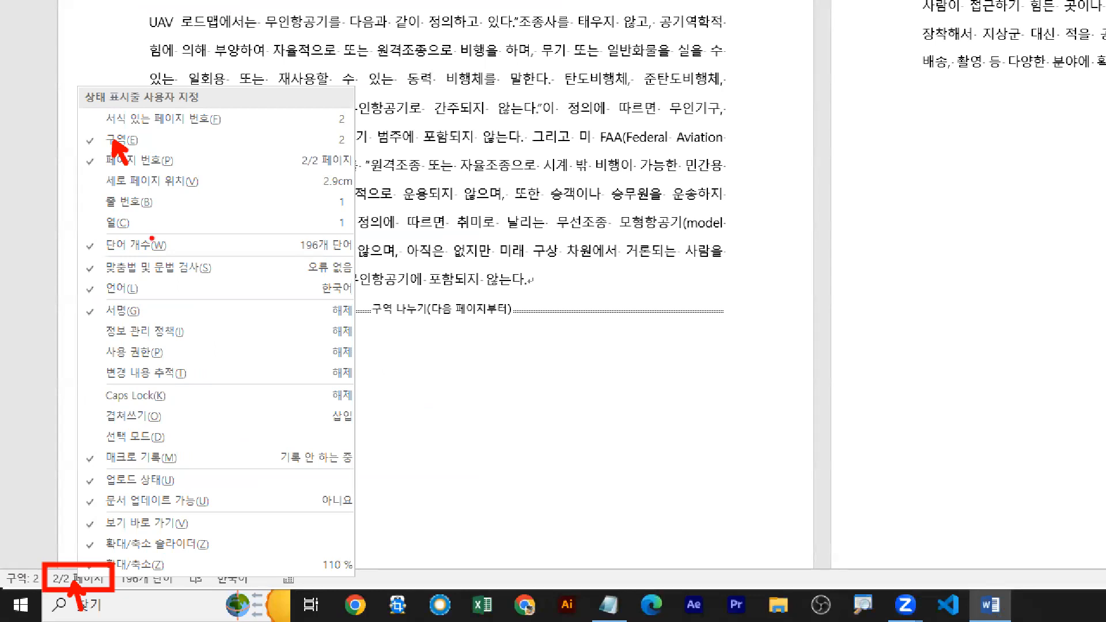
pyautogui.press('Escape')
# Place the cursor in the text of each page in turn to compare the section number in the status bar.
pyautogui.click(287, 279)
pyautogui.click(899, 213)
pyautogui.click(175, 321)
pyautogui.click(305, 276)
pyautogui.hotkey('ctrl', '1')
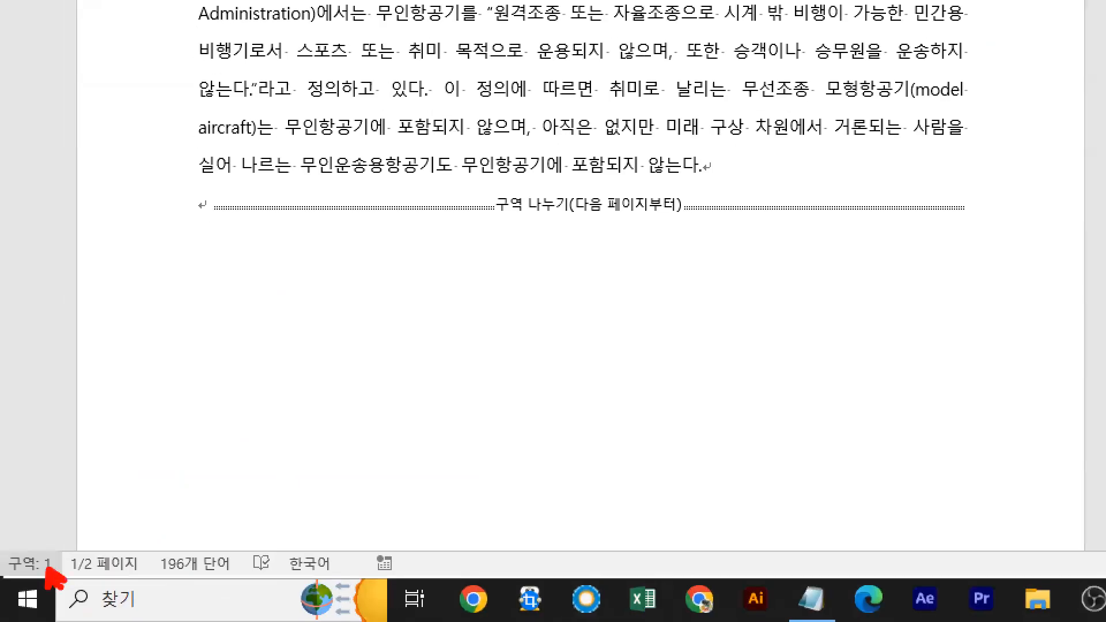
pyautogui.press('Escape')
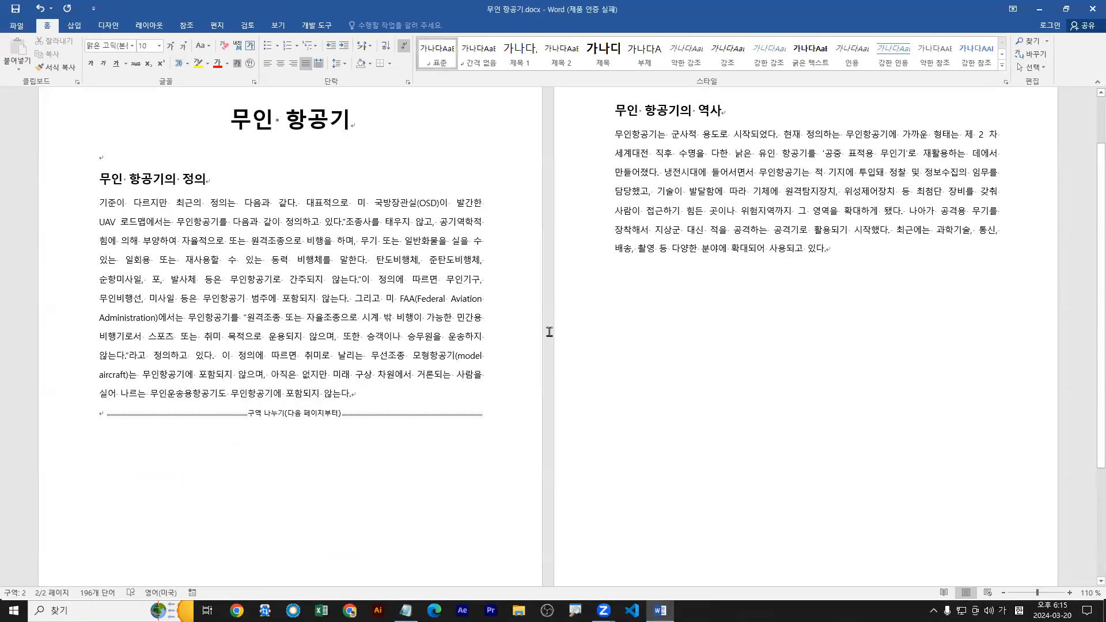
# Set the 무인 항공기의 역사 section's paper size to A5, temporarily marking 레이아웃, 크기, A3 and A5.
pyautogui.click(790, 192)
pyautogui.click(145, 26)
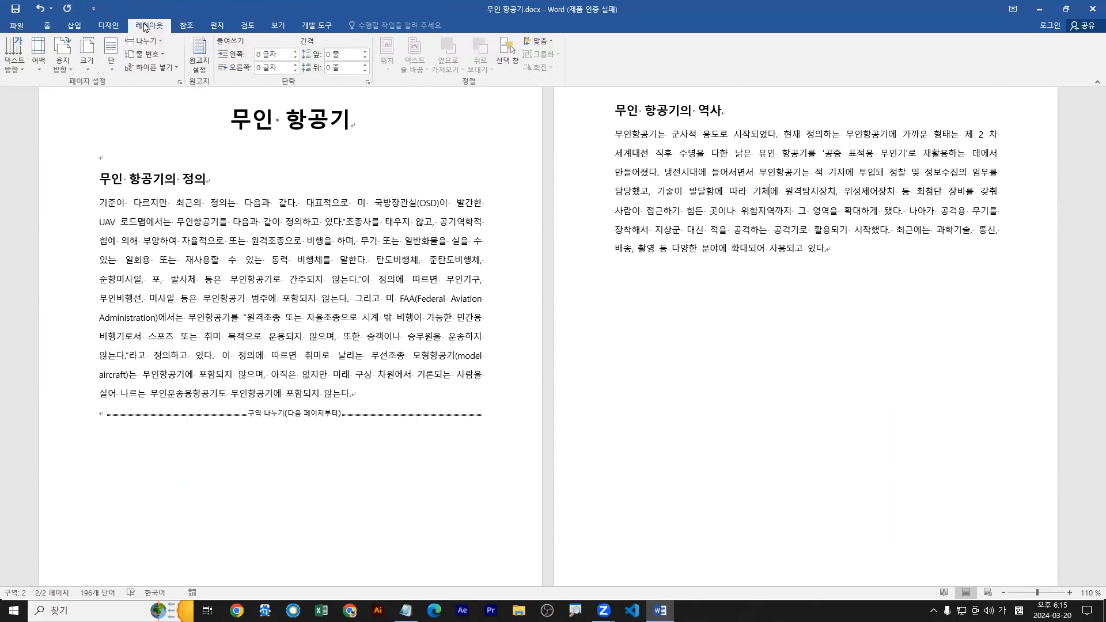
pyautogui.click(90, 61)
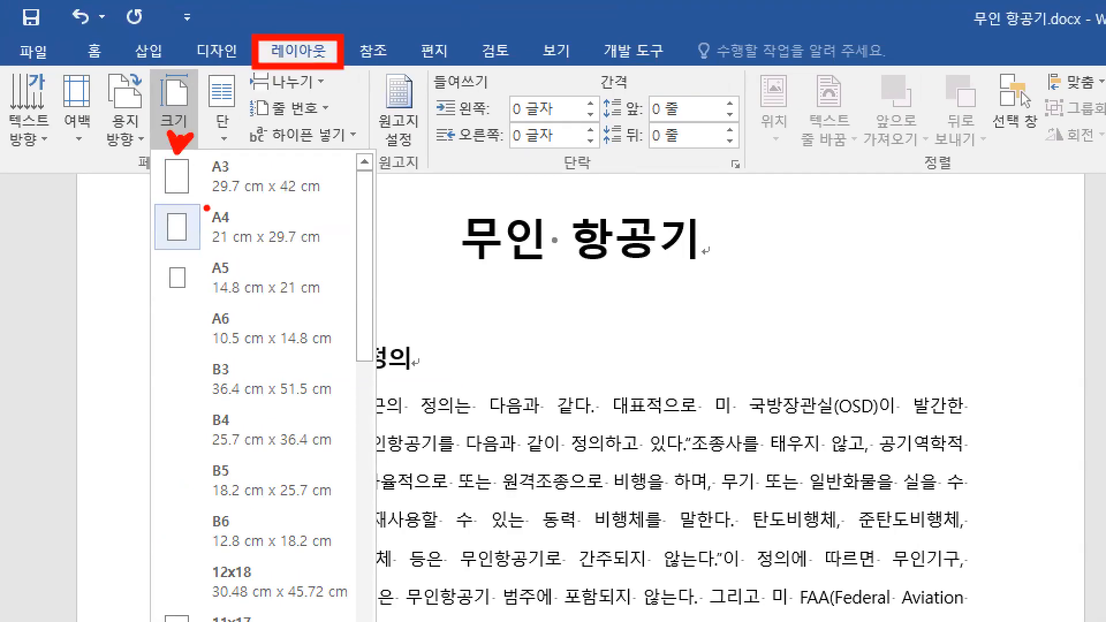
pyautogui.moveTo(153, 150)
pyautogui.mouseDown()
pyautogui.moveTo(351, 201)
pyautogui.moveTo(324, 202)
pyautogui.moveTo(343, 229)
pyautogui.mouseUp()
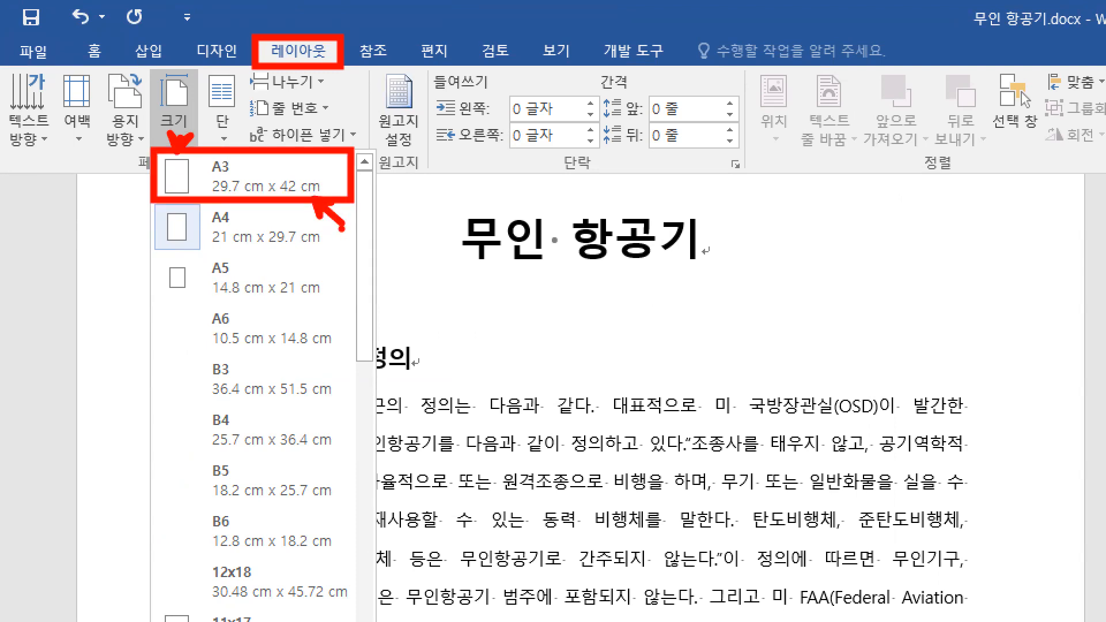
pyautogui.moveTo(156, 254)
pyautogui.mouseDown()
pyautogui.moveTo(337, 324)
pyautogui.moveTo(334, 302)
pyautogui.moveTo(327, 328)
pyautogui.mouseUp()
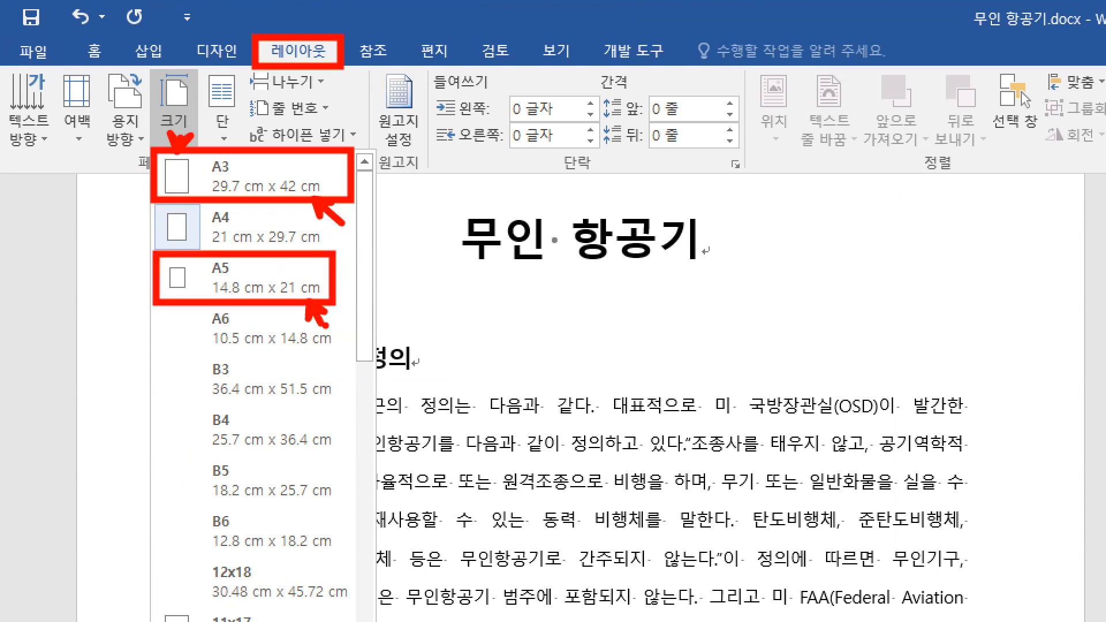
pyautogui.press('Escape')
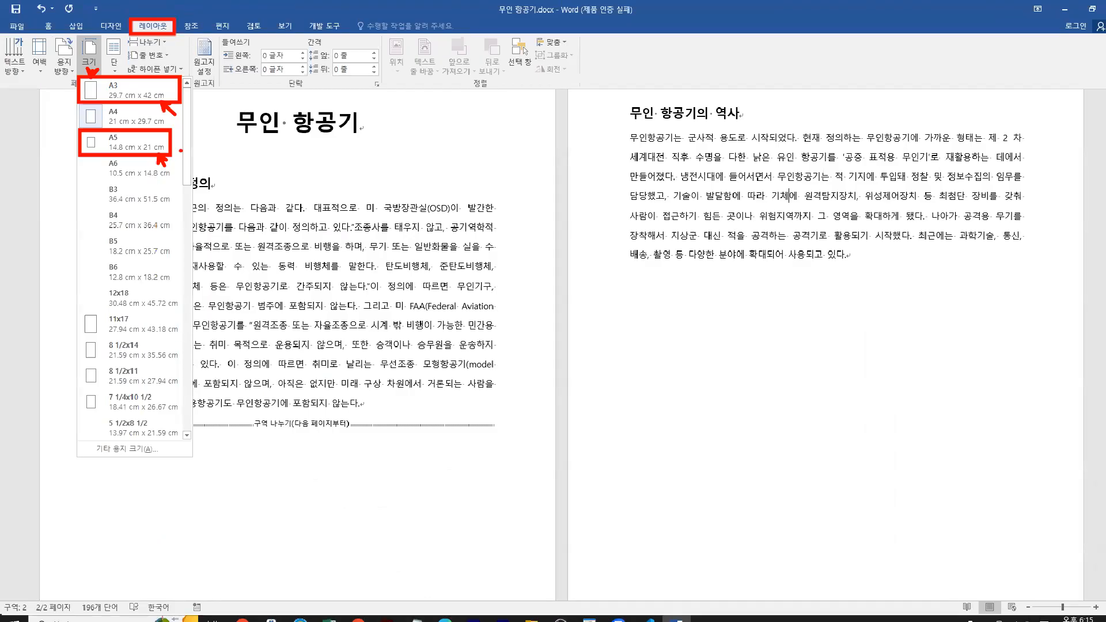
pyautogui.click(174, 109)
pyautogui.click(132, 120)
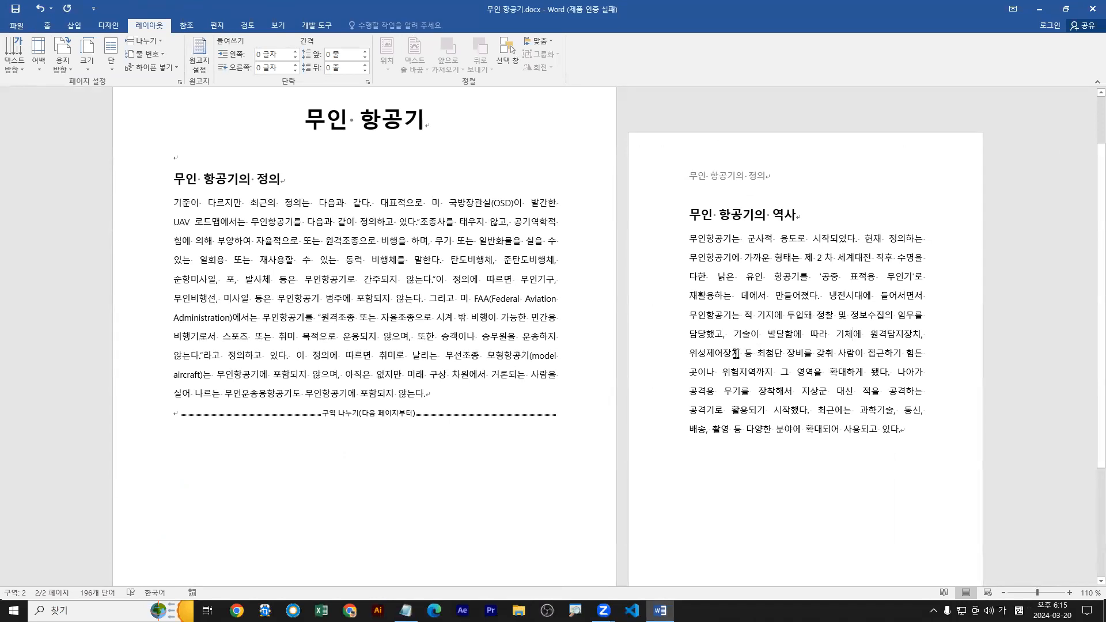
# Undo the paper size change in the second section.
pyautogui.scroll(2, 628, 386)
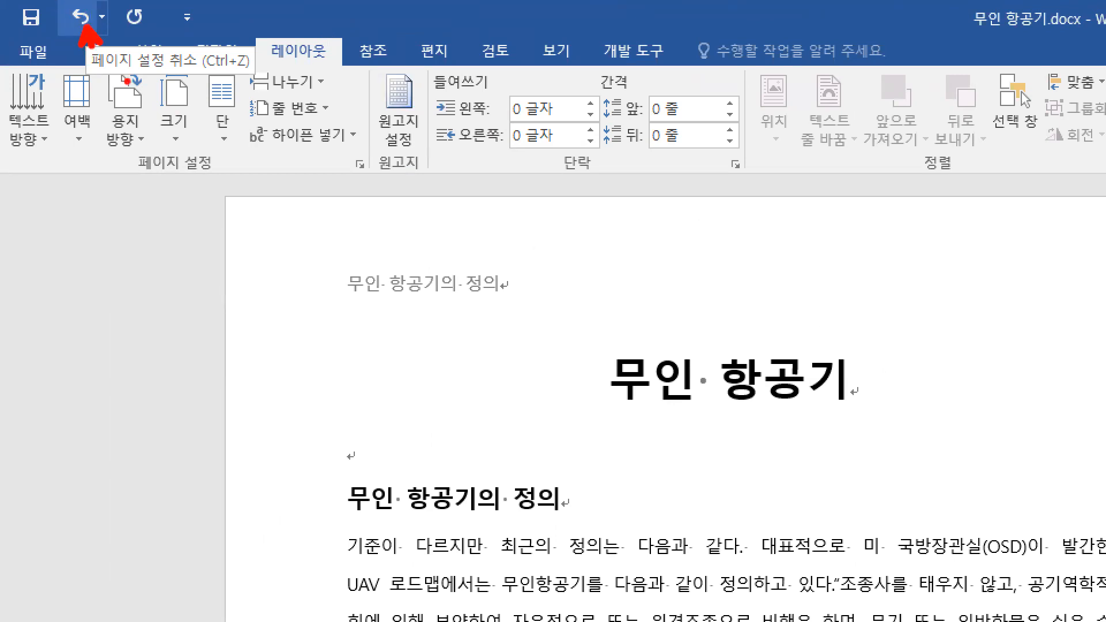
pyautogui.click(80, 18)
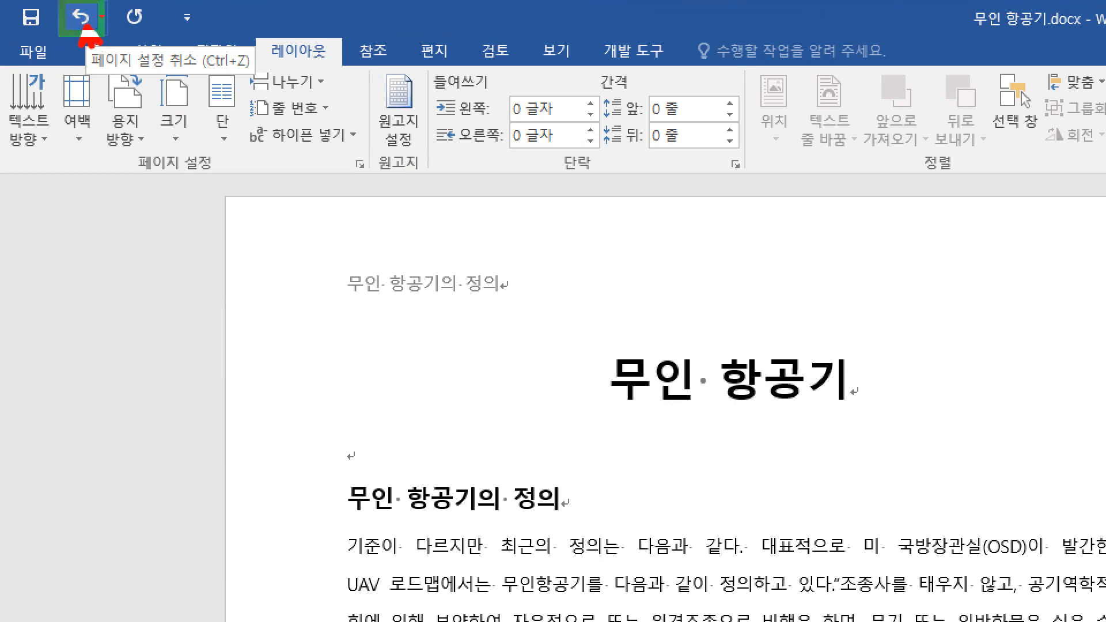
pyautogui.click(40, 9)
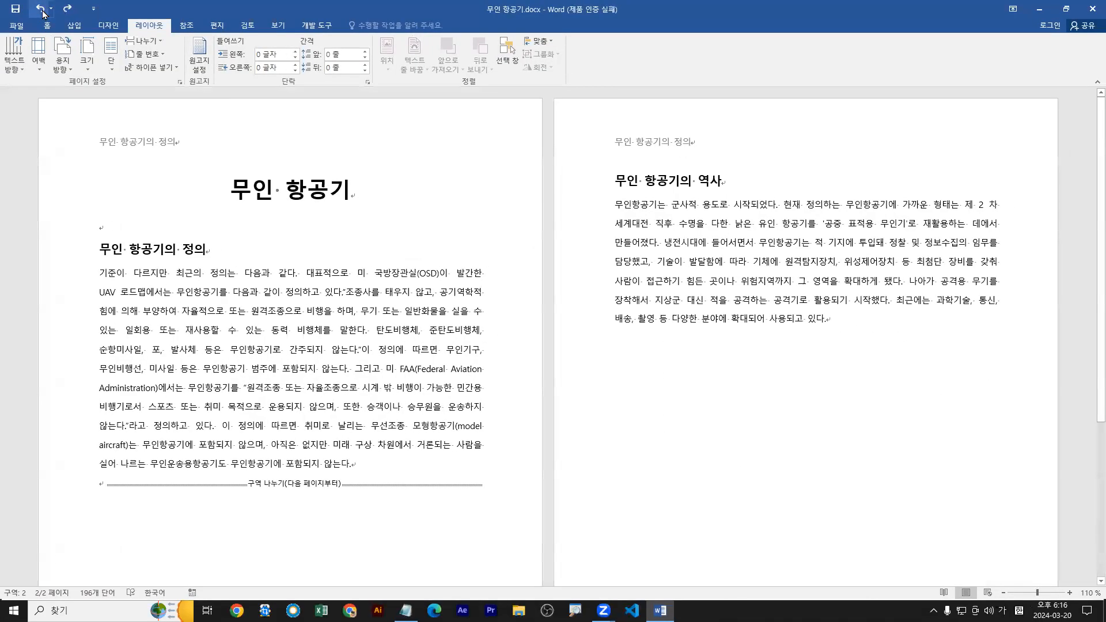
# Place the cursor in the second section's body text and temporarily number the two pages 1 and 2.
pyautogui.click(716, 278)
pyautogui.hotkey('ctrl', '2')
pyautogui.moveTo(312, 305); pyautogui.dragTo(283, 375)
pyautogui.moveTo(716, 326)
pyautogui.mouseDown()
pyautogui.moveTo(712, 367)
pyautogui.moveTo(815, 367)
pyautogui.mouseUp()
pyautogui.press('Escape')
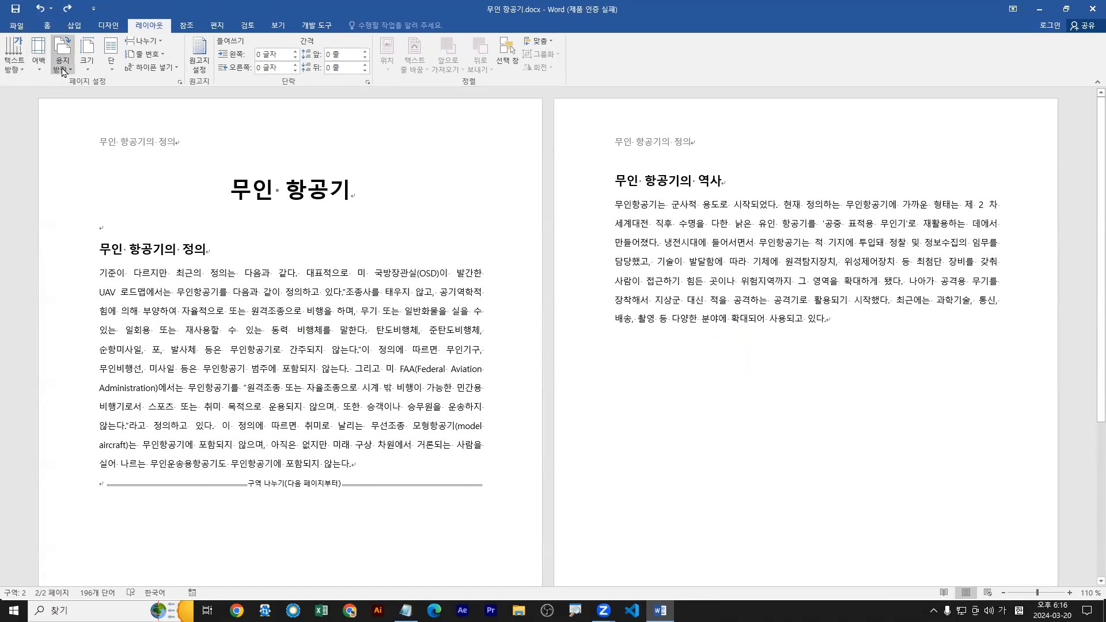
# Set the second section's paper size to A5 and its margins to 넓게.
pyautogui.click(87, 60)
pyautogui.click(146, 145)
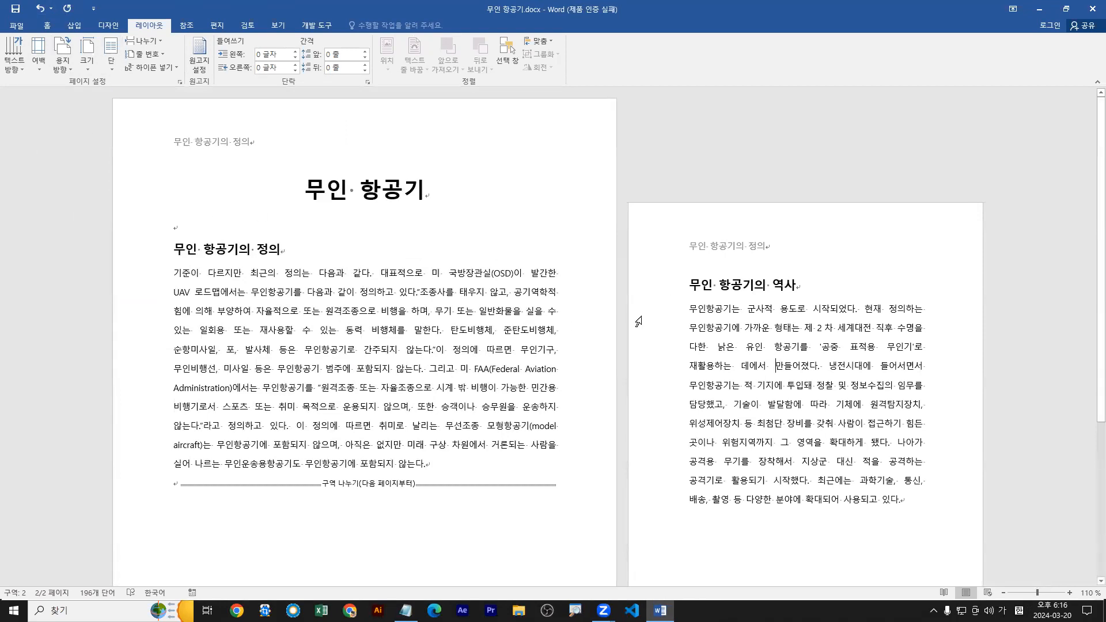
pyautogui.click(40, 69)
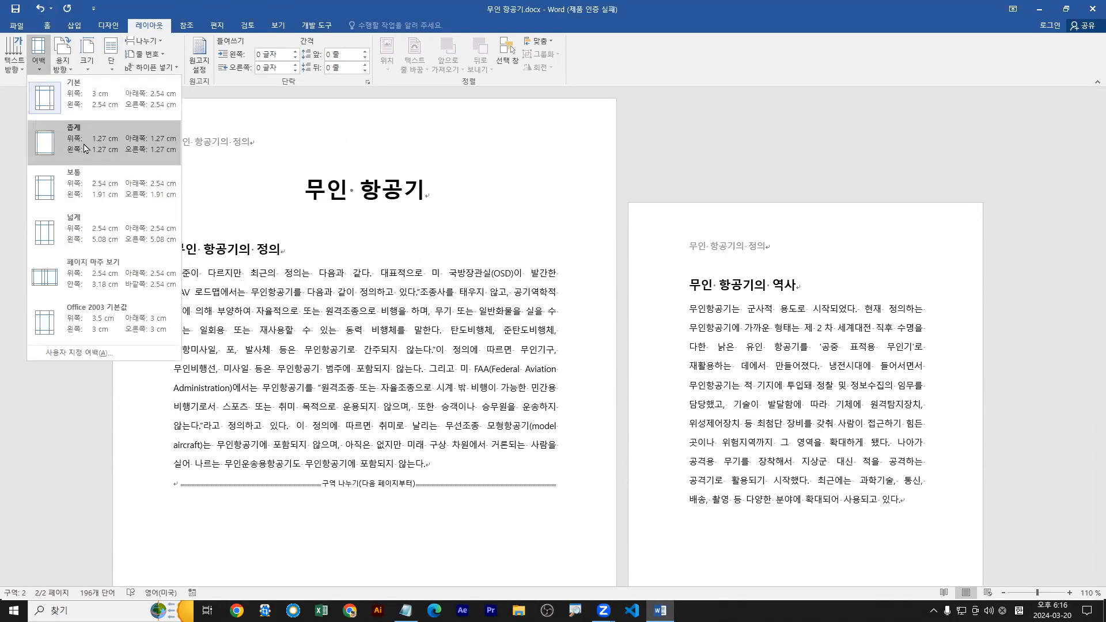
pyautogui.click(123, 239)
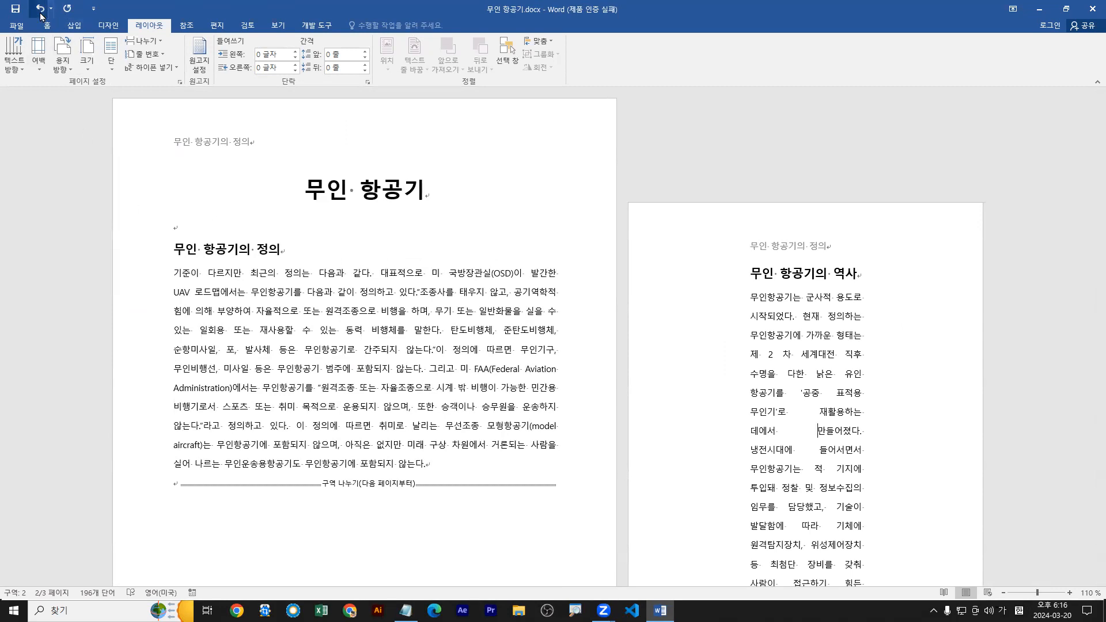
# Undo the margin and paper size changes and set the second section's paper size to A4.
pyautogui.click(40, 12)
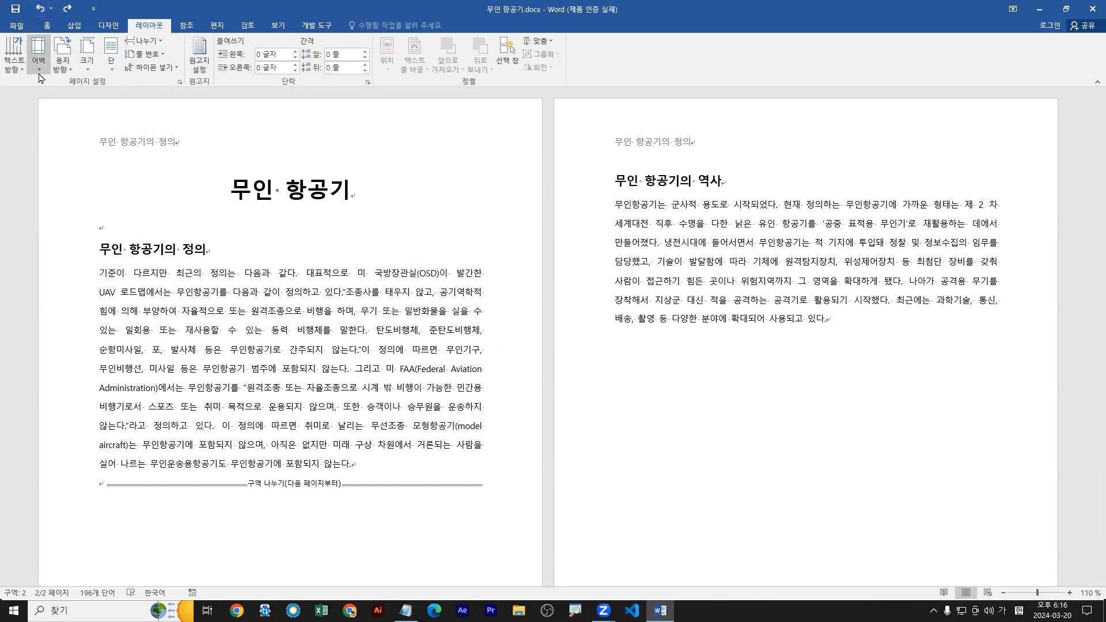
pyautogui.click(95, 69)
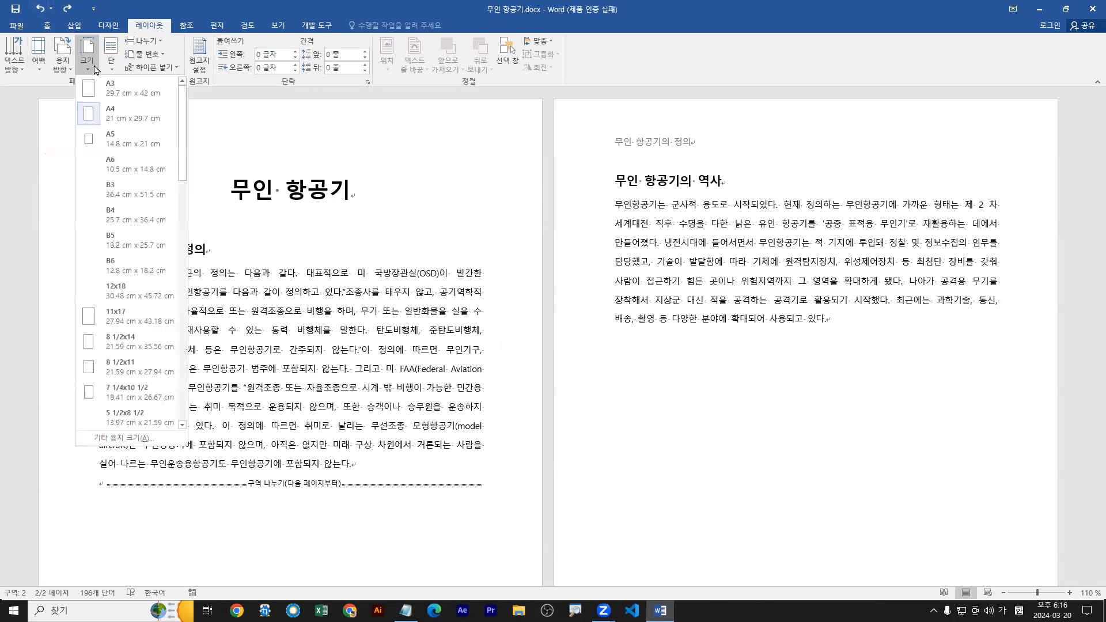
pyautogui.click(112, 115)
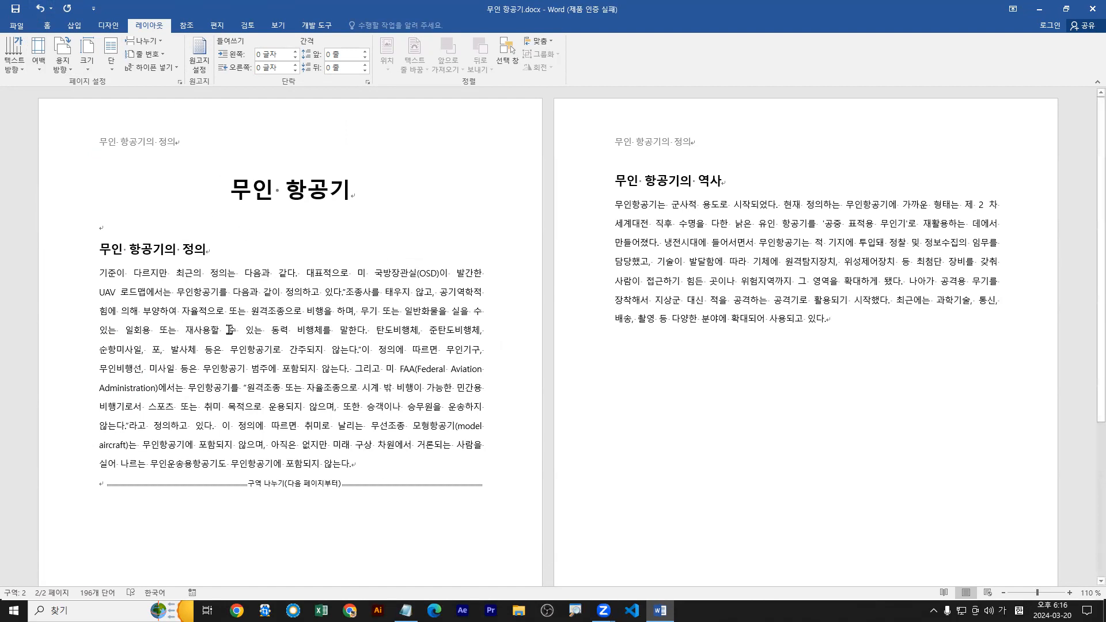
# Temporarily illustrate the link between the two page headers, cross it out, and sketch the page numbers 1, 2 and 100.
pyautogui.moveTo(607, 128); pyautogui.dragTo(699, 155)
pyautogui.moveTo(80, 127)
pyautogui.mouseDown()
pyautogui.moveTo(185, 162)
pyautogui.moveTo(336, 111)
pyautogui.moveTo(610, 144)
pyautogui.moveTo(593, 159)
pyautogui.mouseUp()
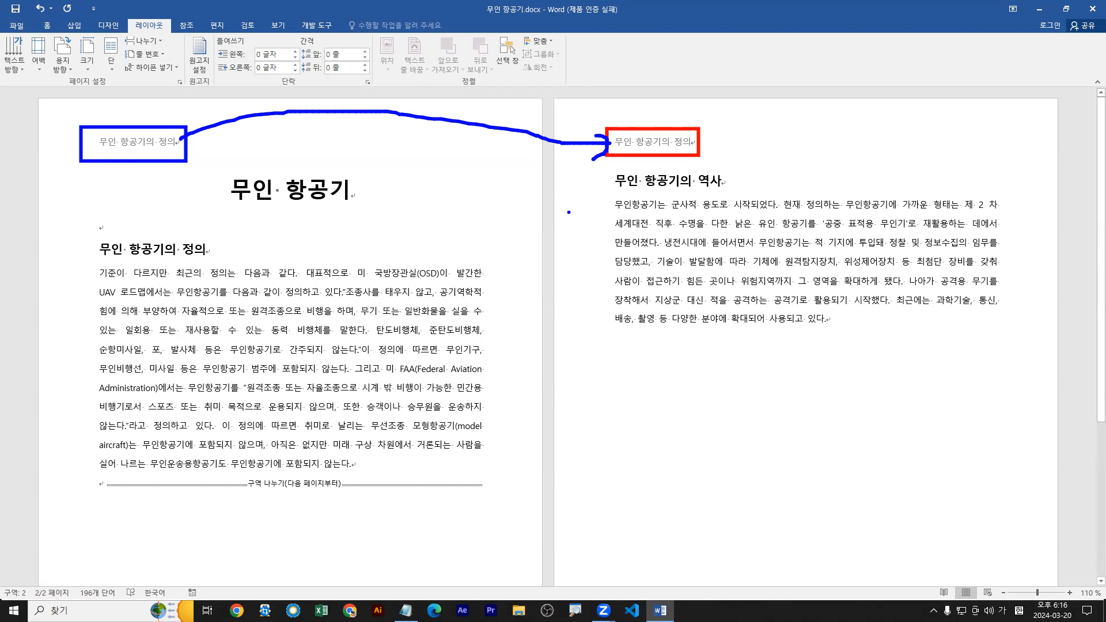
pyautogui.moveTo(707, 150)
pyautogui.mouseDown()
pyautogui.moveTo(610, 149)
pyautogui.moveTo(694, 116)
pyautogui.moveTo(687, 160)
pyautogui.moveTo(699, 131)
pyautogui.mouseUp()
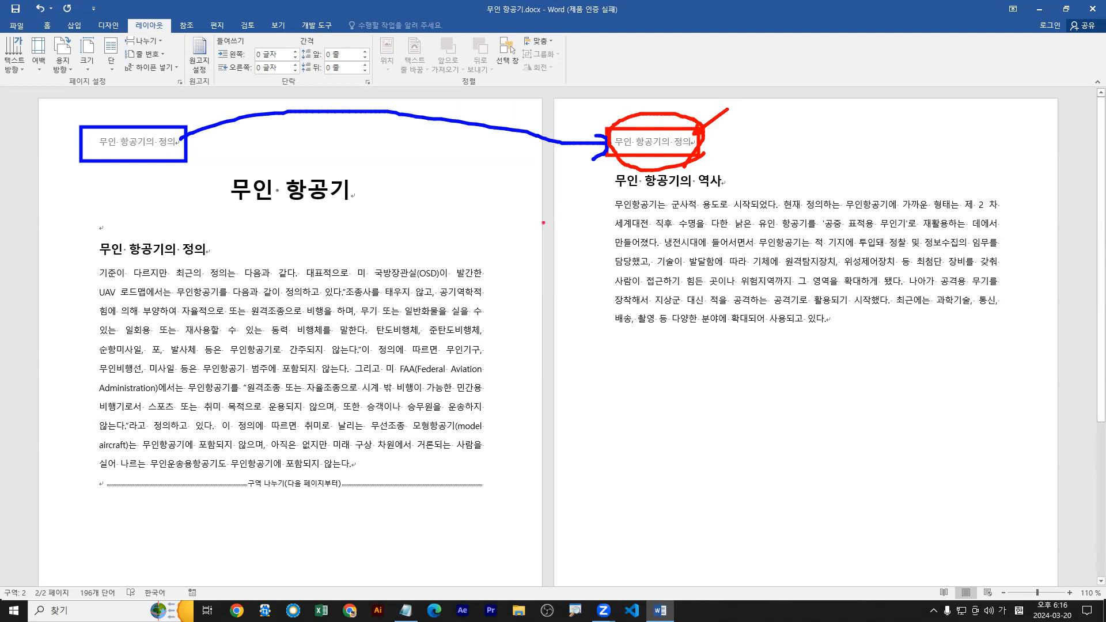
pyautogui.moveTo(545, 172)
pyautogui.mouseDown()
pyautogui.moveTo(522, 198)
pyautogui.moveTo(554, 207)
pyautogui.mouseUp()
pyautogui.moveTo(690, 136)
pyautogui.mouseDown()
pyautogui.moveTo(734, 91)
pyautogui.moveTo(741, 104)
pyautogui.mouseUp()
pyautogui.hotkey('ctrl', 'z')
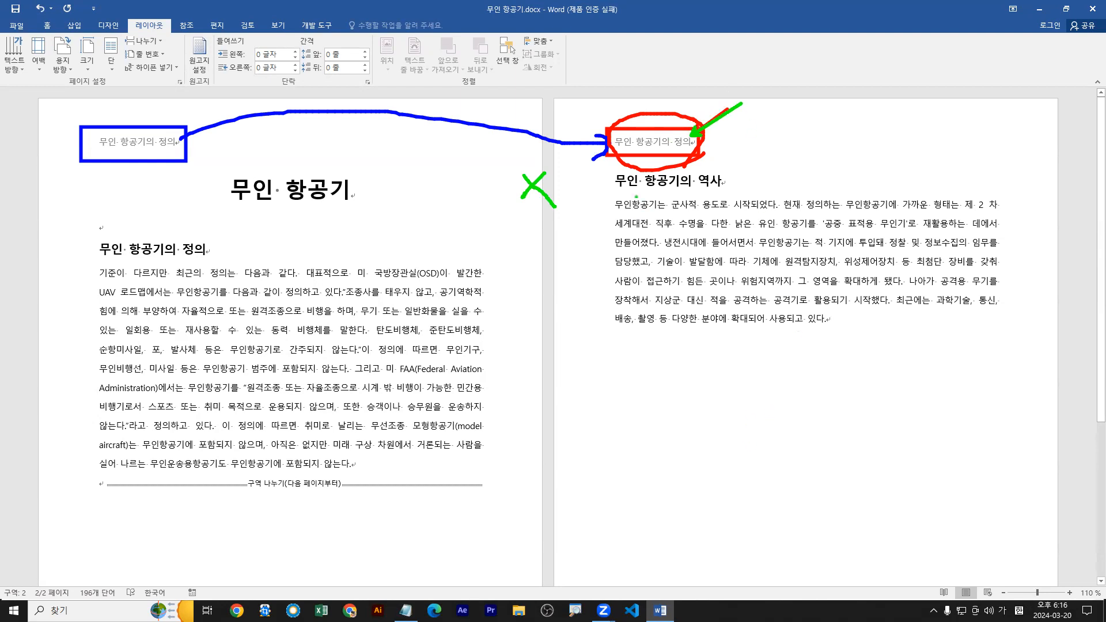
pyautogui.moveTo(804, 560)
pyautogui.mouseDown()
pyautogui.moveTo(797, 575)
pyautogui.moveTo(829, 560)
pyautogui.mouseUp()
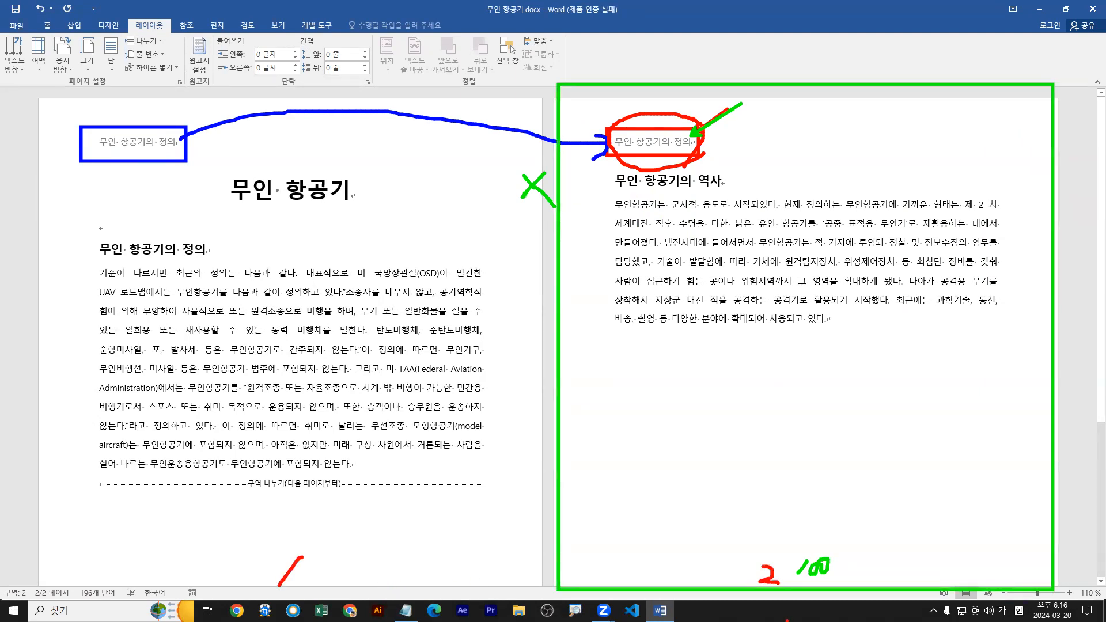
pyautogui.press('Escape')
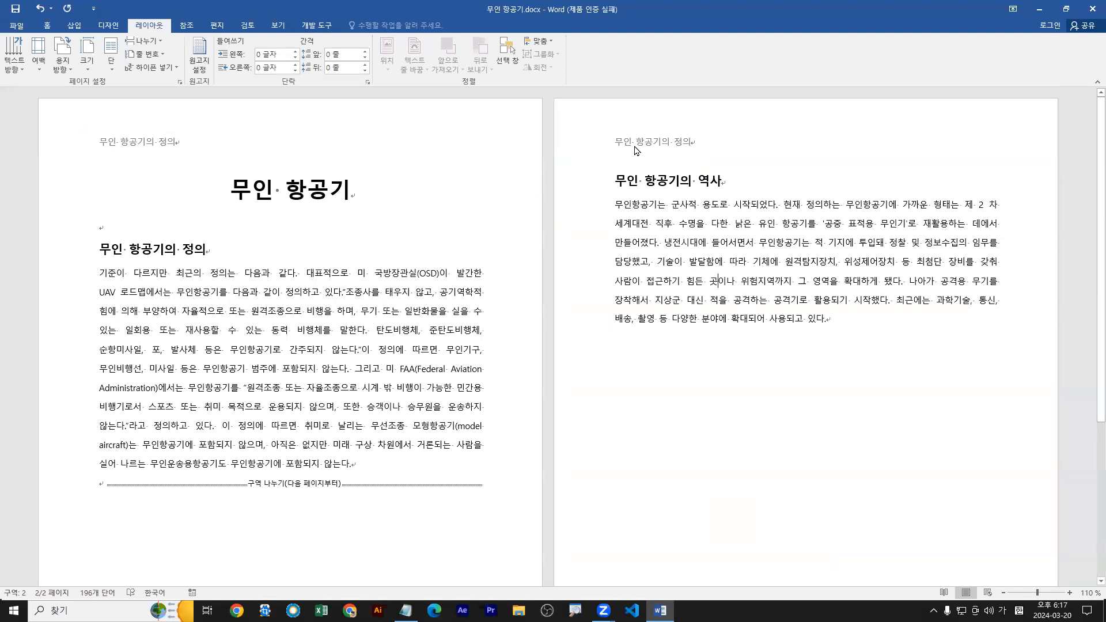
# Open the second section's header for editing.
pyautogui.click(75, 27)
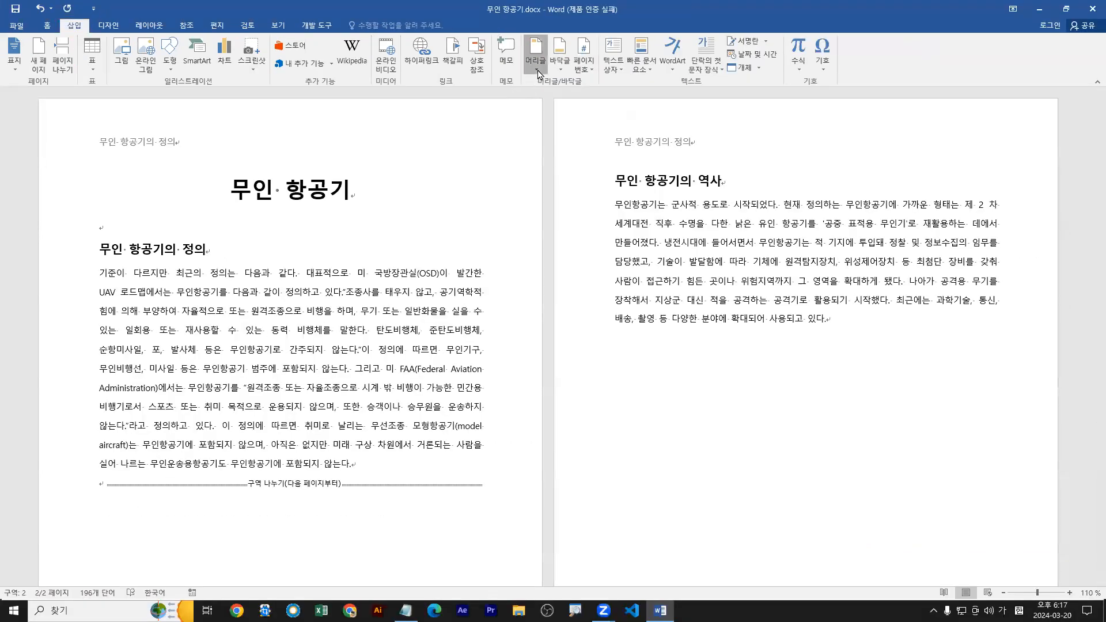
pyautogui.click(601, 83)
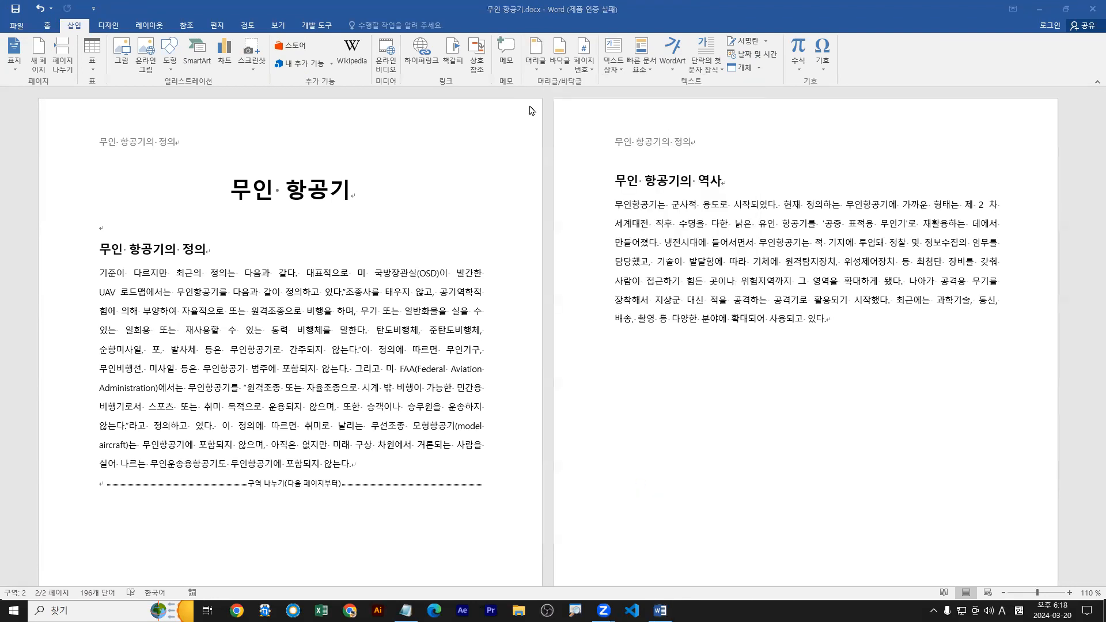
pyautogui.click(536, 71)
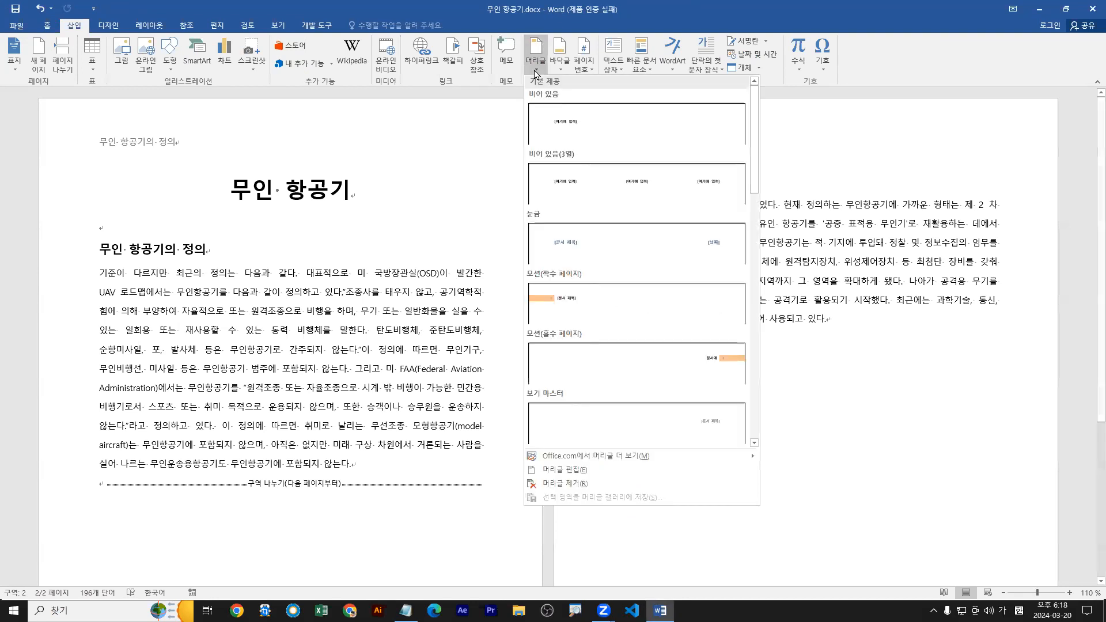
pyautogui.click(558, 470)
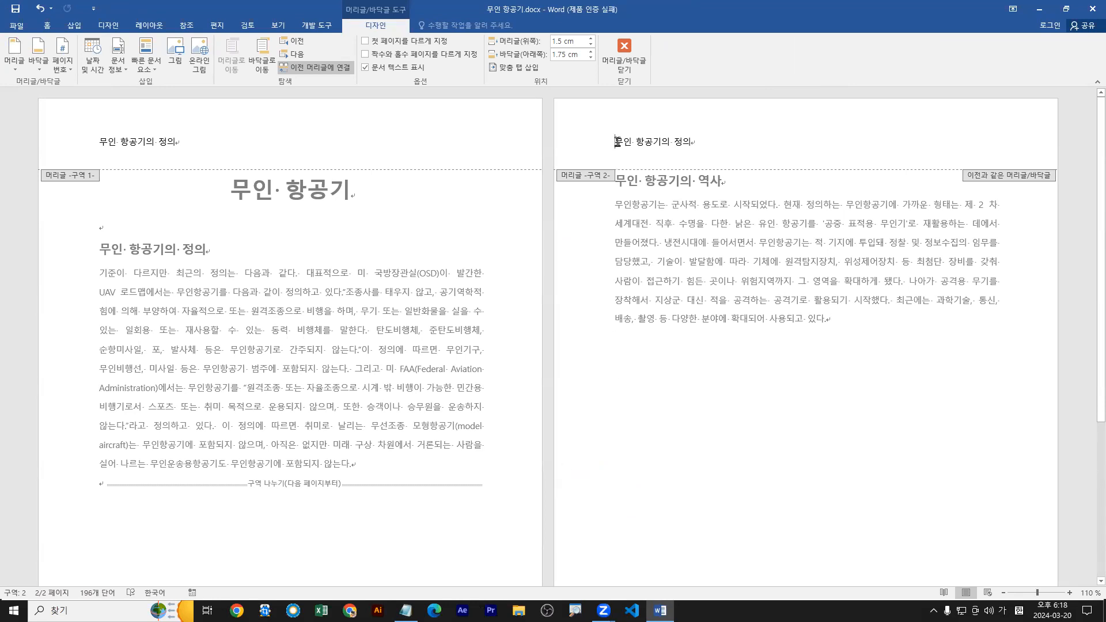
# Try adding filler text at the end of the linked section 2 header, and undo it.
pyautogui.click(694, 142)
pyautogui.write('ㄴㅇㄹㄴㅇㄹㄴㅇㄹㄴㅇㄹㄴㅇㄹㄴㅇㄹㄴㅇㄹㄴㅇㄹㄴㅇㄹ')
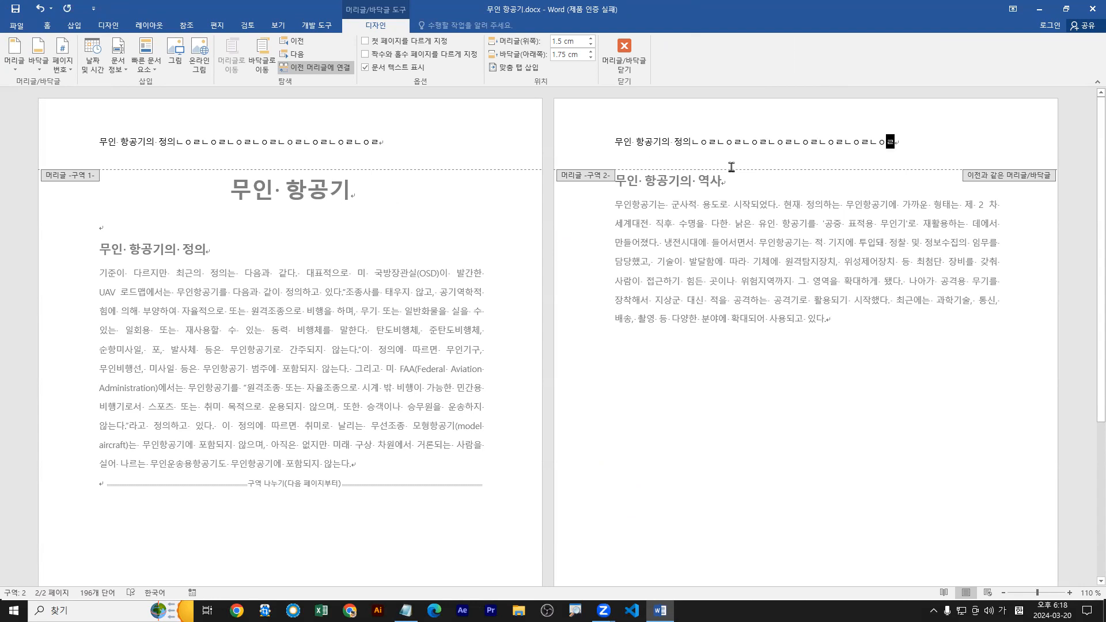
pyautogui.hotkey('ctrl', 'z')
pyautogui.hotkey('ctrl', 'z')
pyautogui.moveTo(1015, 153); pyautogui.dragTo(974, 200)
pyautogui.moveTo(973, 161); pyautogui.dragTo(1012, 192)
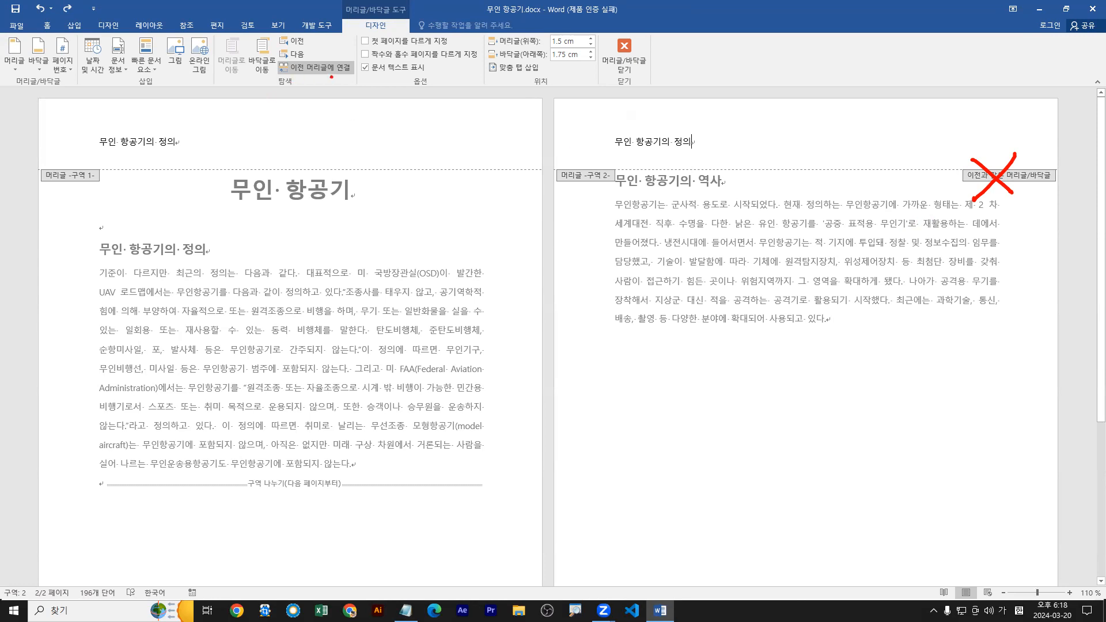
pyautogui.moveTo(333, 73); pyautogui.dragTo(348, 122)
pyautogui.moveTo(98, 163); pyautogui.dragTo(91, 174)
pyautogui.moveTo(603, 166); pyautogui.dragTo(625, 176)
pyautogui.moveTo(619, 185); pyautogui.dragTo(565, 186)
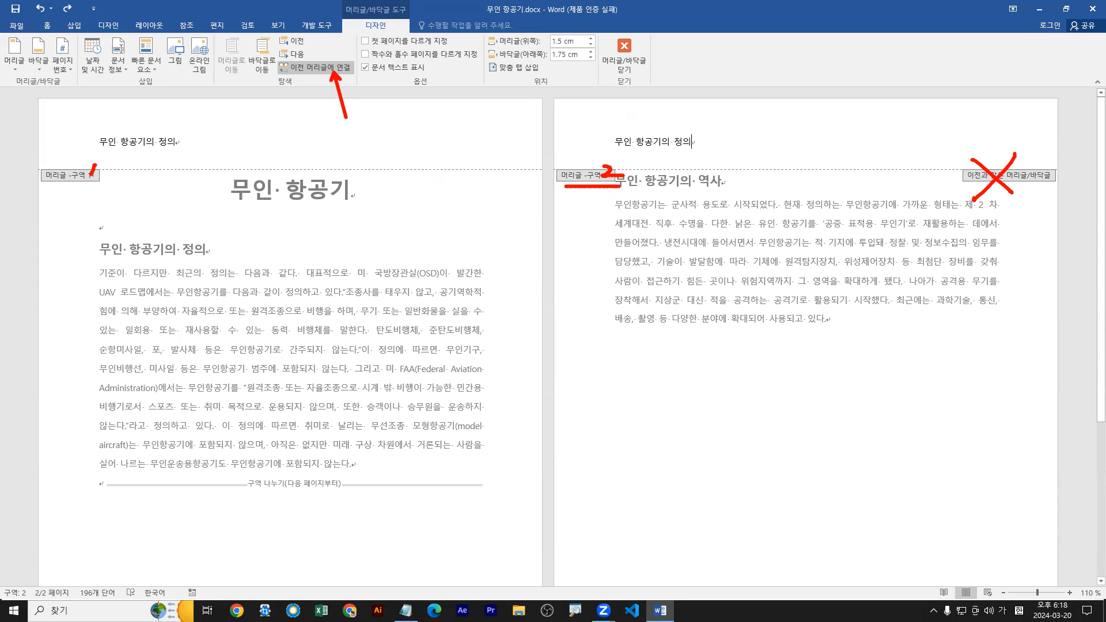
pyautogui.press('Escape')
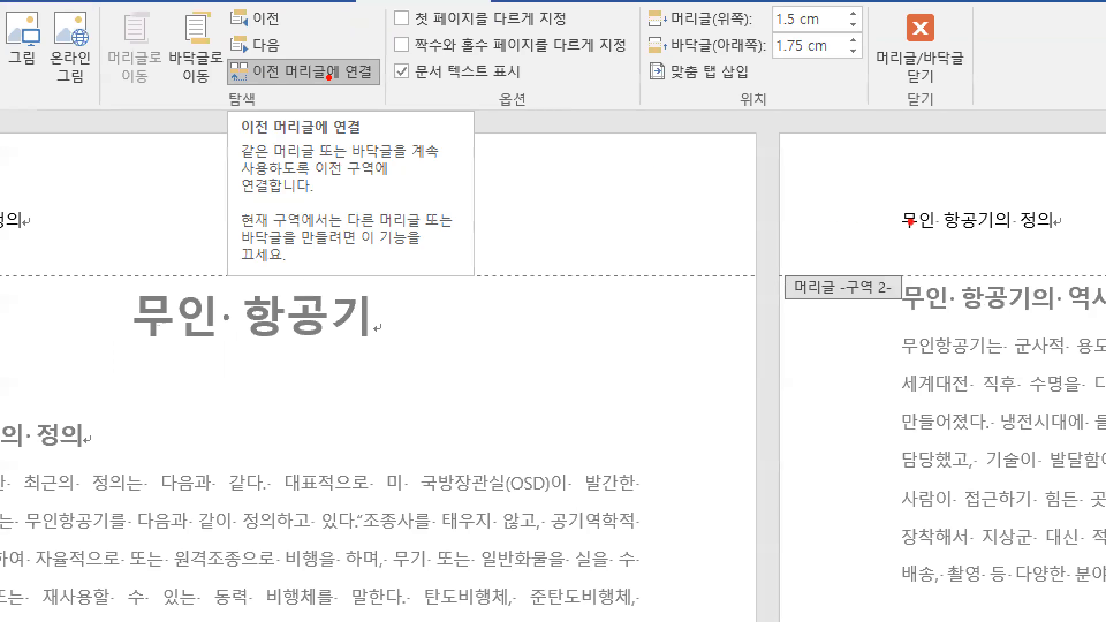
pyautogui.moveTo(647, 164); pyautogui.dragTo(656, 143)
pyautogui.moveTo(1011, 227); pyautogui.dragTo(1006, 234)
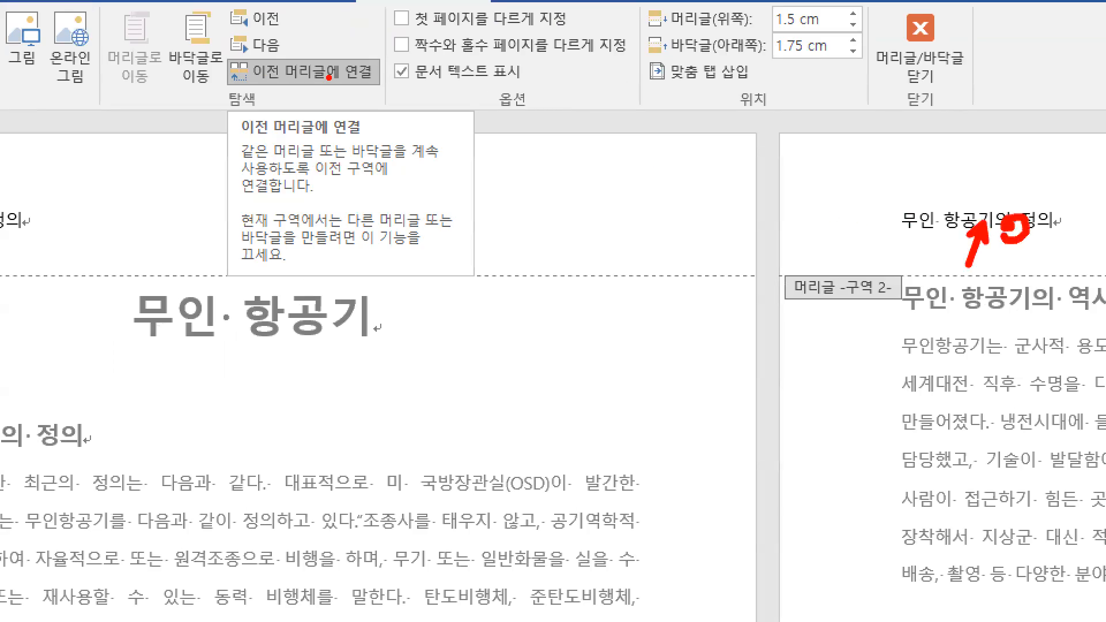
pyautogui.press('Escape')
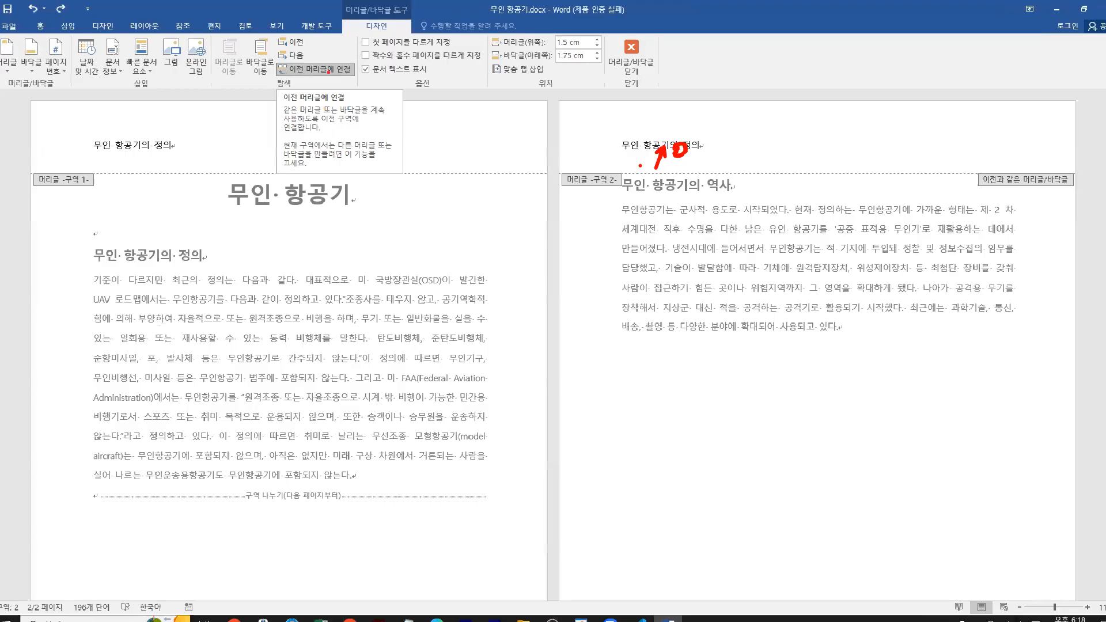
# Turn off the section 2 header's link to the previous header.
pyautogui.click(332, 68)
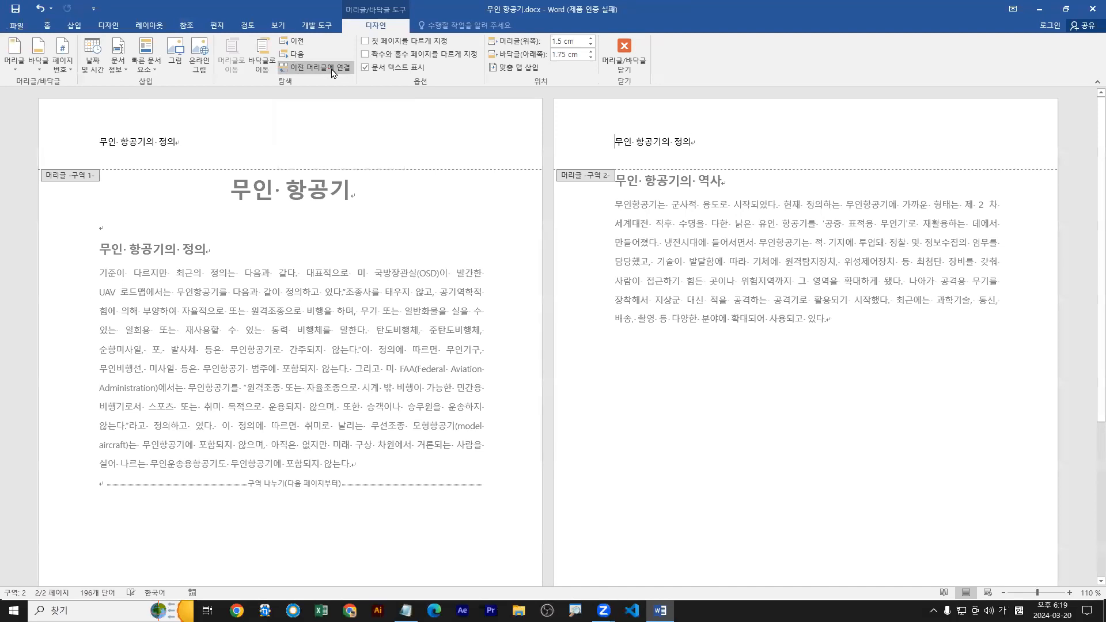
pyautogui.moveTo(974, 187)
pyautogui.mouseDown()
pyautogui.moveTo(1038, 157)
pyautogui.moveTo(1035, 196)
pyautogui.mouseUp()
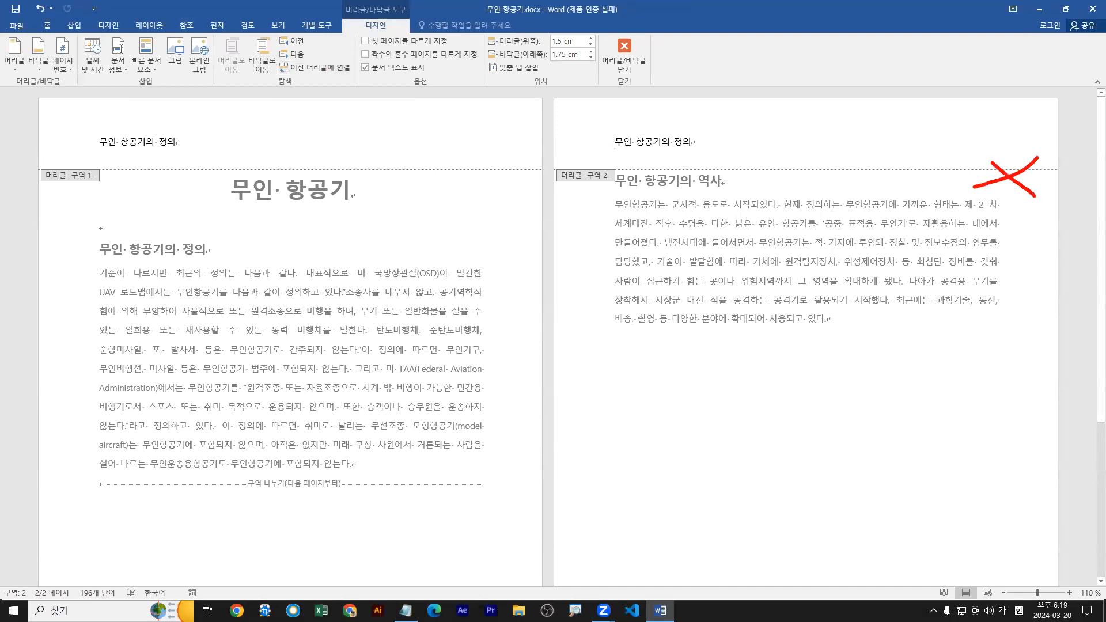
pyautogui.press('Escape')
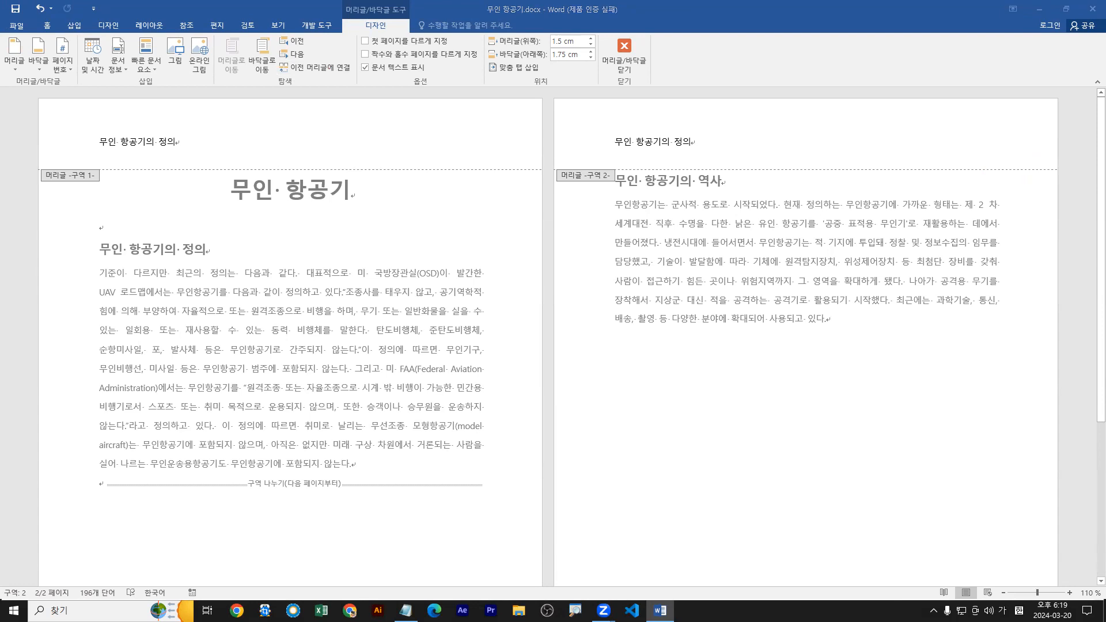
# Relink the section 2 header to the previous section, agreeing to replace its content.
pyautogui.click(337, 68)
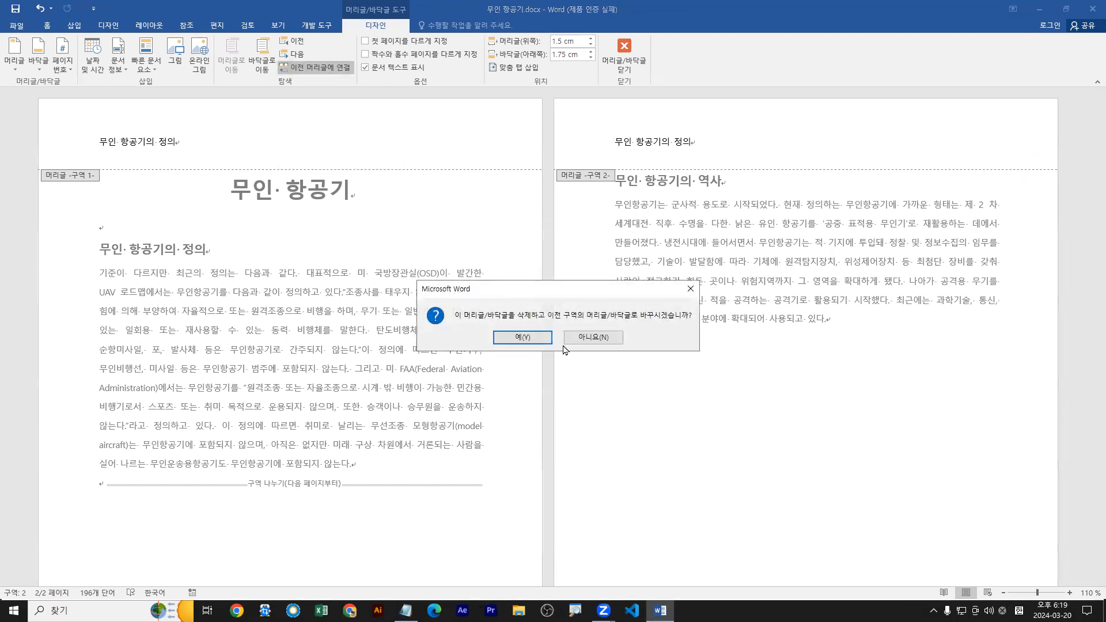
pyautogui.press('Return')
pyautogui.moveTo(960, 163); pyautogui.dragTo(1061, 188)
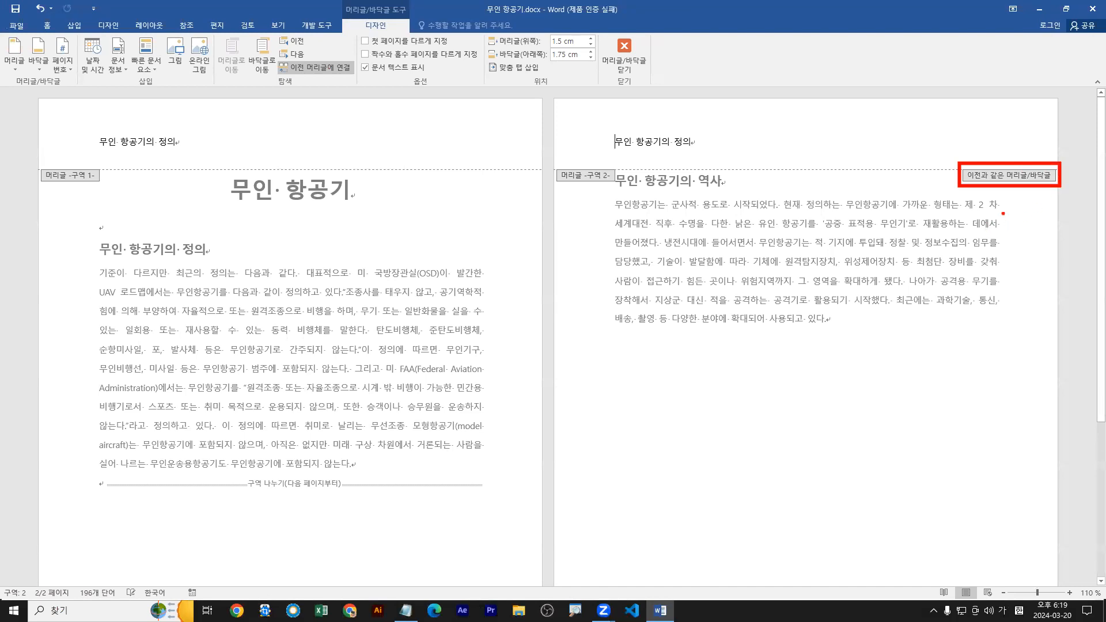
pyautogui.moveTo(1029, 148); pyautogui.dragTo(987, 214)
pyautogui.moveTo(995, 154); pyautogui.dragTo(1047, 220)
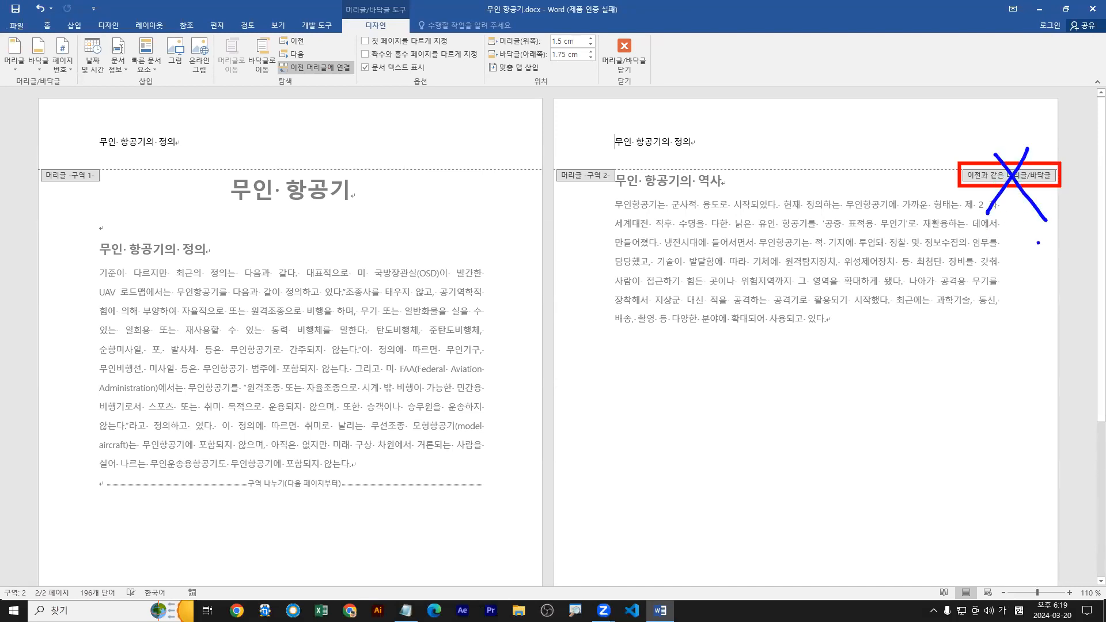
pyautogui.moveTo(643, 147)
pyautogui.mouseDown()
pyautogui.moveTo(232, 106)
pyautogui.moveTo(163, 142)
pyautogui.moveTo(176, 142)
pyautogui.mouseUp()
pyautogui.press('Escape')
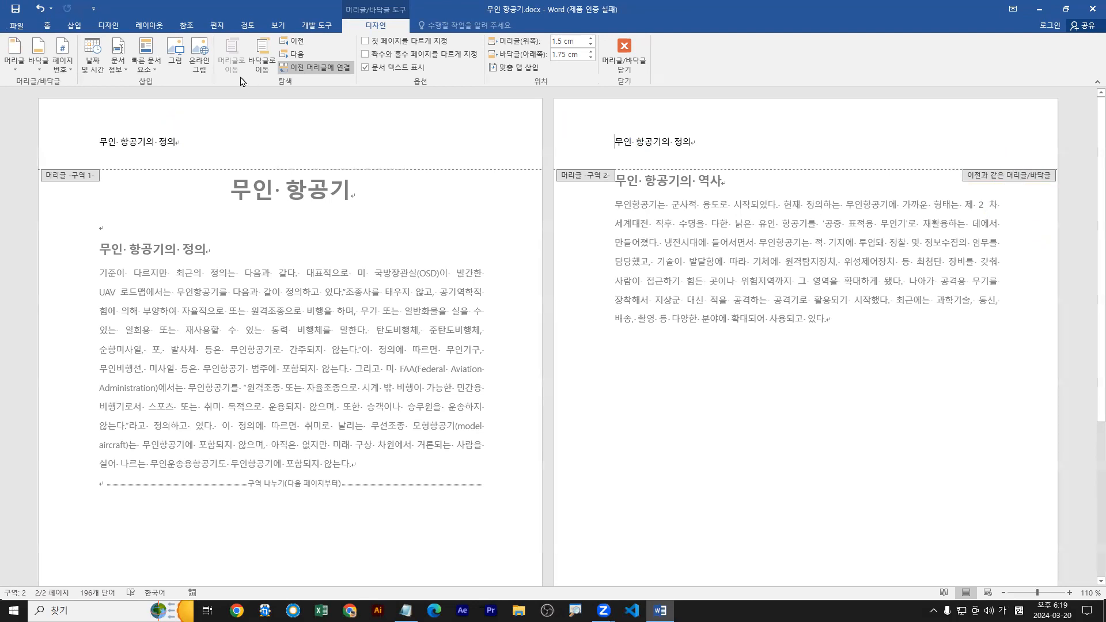
# Unlink the section 2 header from the previous section's header.
pyautogui.click(326, 72)
pyautogui.moveTo(1058, 147); pyautogui.dragTo(982, 195)
pyautogui.moveTo(988, 155); pyautogui.dragTo(1073, 235)
pyautogui.press('Escape')
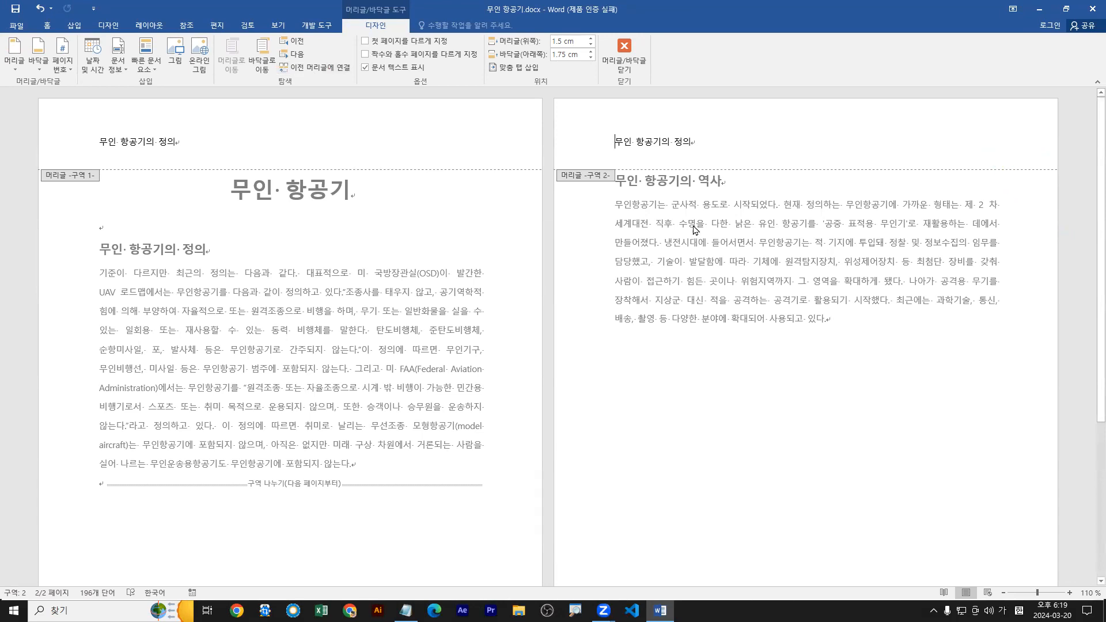
# Try replacing 정의 in the section 2 header with filler text, and undo it.
pyautogui.doubleClick(681, 142)
pyautogui.write('ㄴㅇㄻㄴㄷㅇㄹㄴㅁㅇㄹㄴㅇㄹㄴㅇㄹㄴㅇㄹ')
pyautogui.moveTo(197, 148)
pyautogui.mouseDown()
pyautogui.moveTo(211, 135)
pyautogui.moveTo(190, 136)
pyautogui.mouseUp()
pyautogui.press('r')
pyautogui.moveTo(679, 150); pyautogui.dragTo(858, 150)
pyautogui.press('Escape')
pyautogui.click(691, 144)
pyautogui.hotkey('ctrl', 'z')
# Replace 정의 with 역사 in the section 2 header so it reads 무인 항공기의 역사.
pyautogui.write('ㅇㅕㄱㅅㅏ')
pyautogui.click(188, 150)
pyautogui.moveTo(192, 154); pyautogui.dragTo(101, 154)
pyautogui.moveTo(609, 155); pyautogui.dragTo(705, 155)
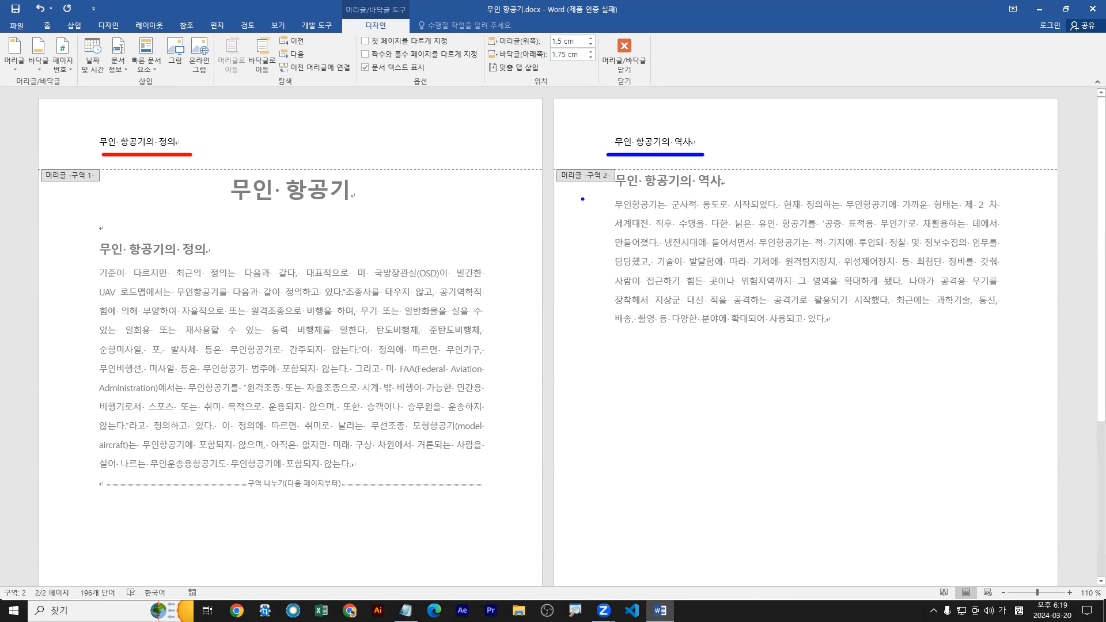
# Leave header editing and return to the body text of section 2.
pyautogui.moveTo(633, 50); pyautogui.dragTo(649, 68)
pyautogui.moveTo(603, 34); pyautogui.dragTo(647, 78)
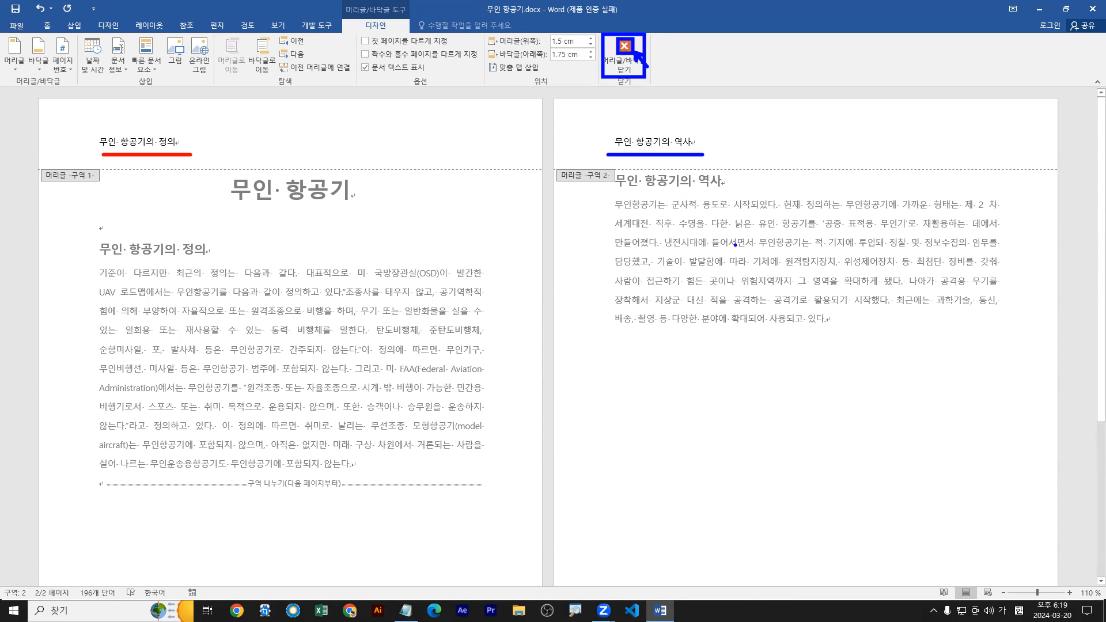
pyautogui.moveTo(755, 301)
pyautogui.mouseDown()
pyautogui.moveTo(771, 284)
pyautogui.moveTo(777, 293)
pyautogui.mouseUp()
pyautogui.press('Escape')
pyautogui.doubleClick(782, 285)
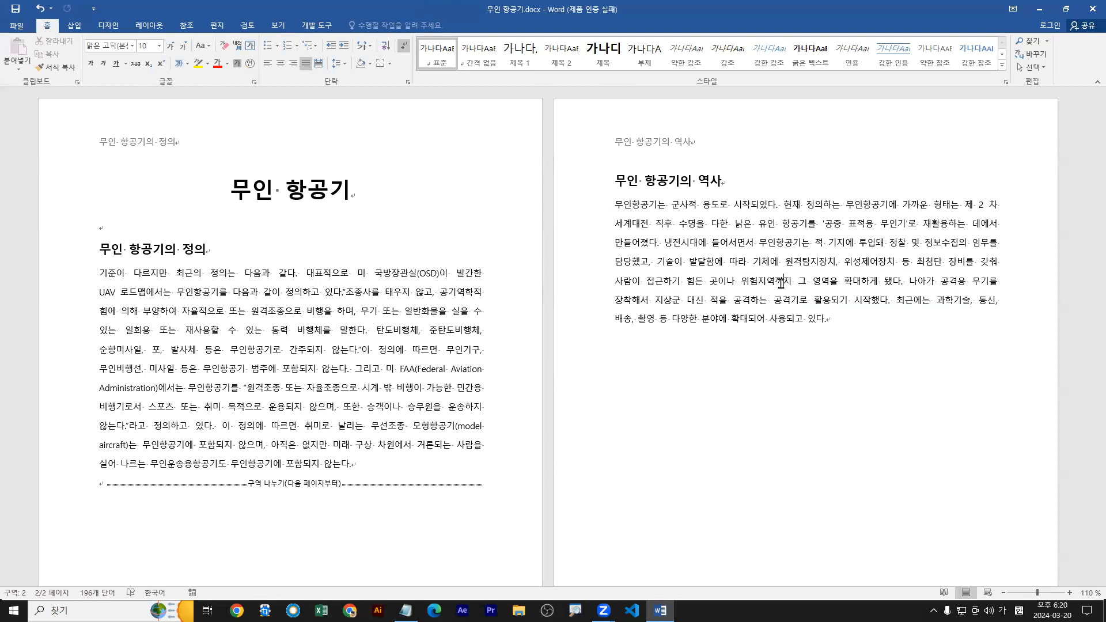
# Shrink the document window and review the section break, mail merge and field notes in Word모의고사문제(개정판).txt.
pyautogui.doubleClick(801, 10)
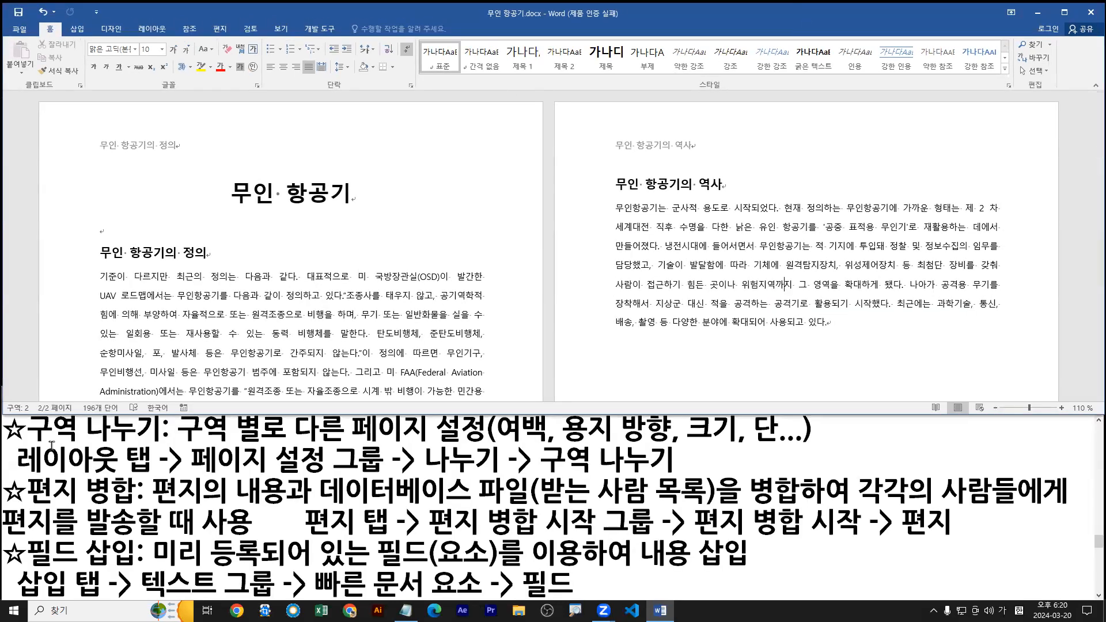
pyautogui.moveTo(642, 428); pyautogui.dragTo(641, 420)
pyautogui.scroll(-6, 585, 524)
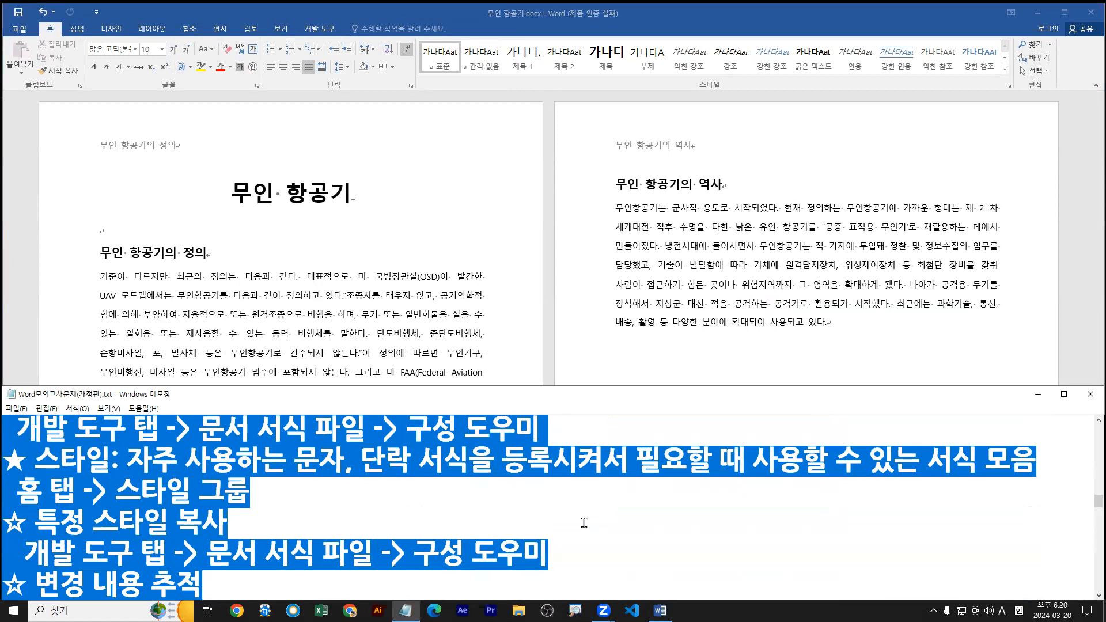
pyautogui.click(585, 529)
pyautogui.scroll(-3, 585, 529)
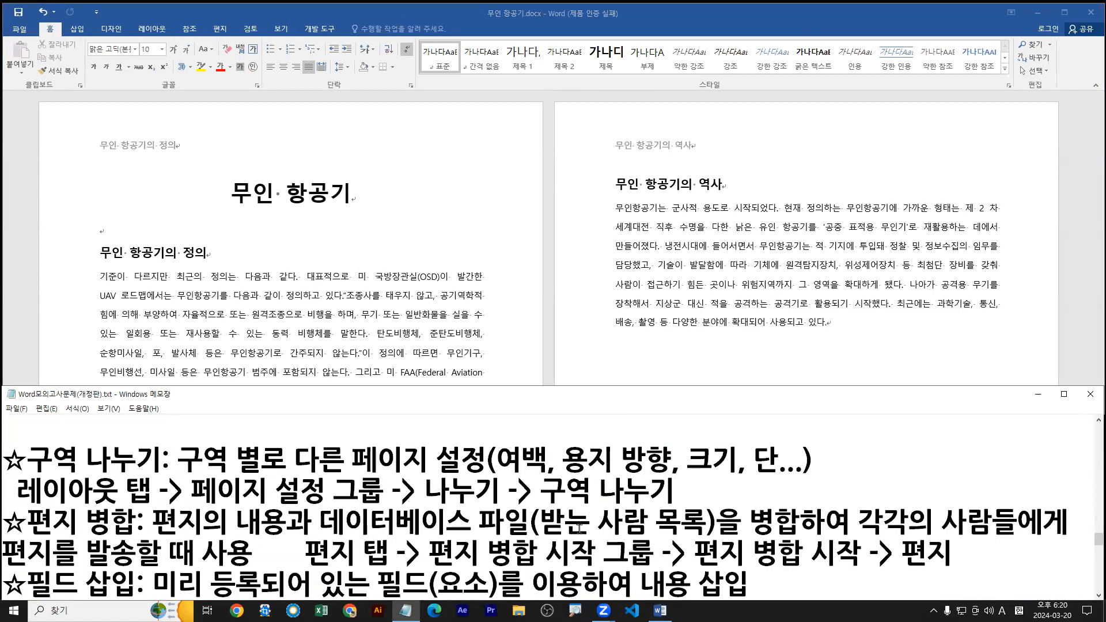
pyautogui.click(446, 515)
pyautogui.press('Down')
pyautogui.press('Down')
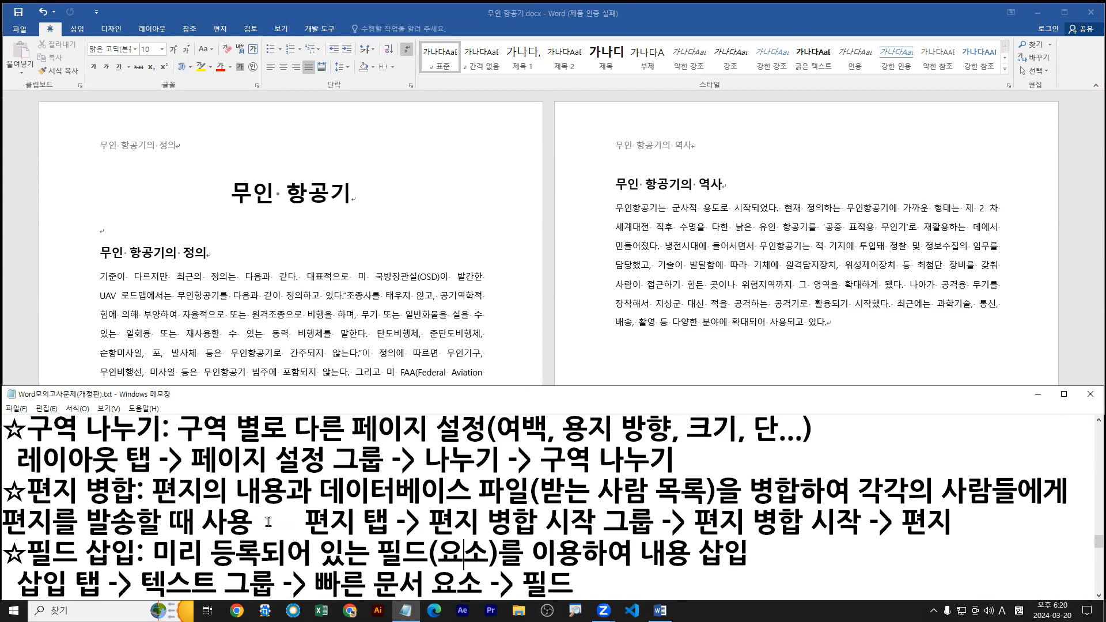
# Return to Word and close 무인 항공기.docx without saving the changes.
pyautogui.click(226, 273)
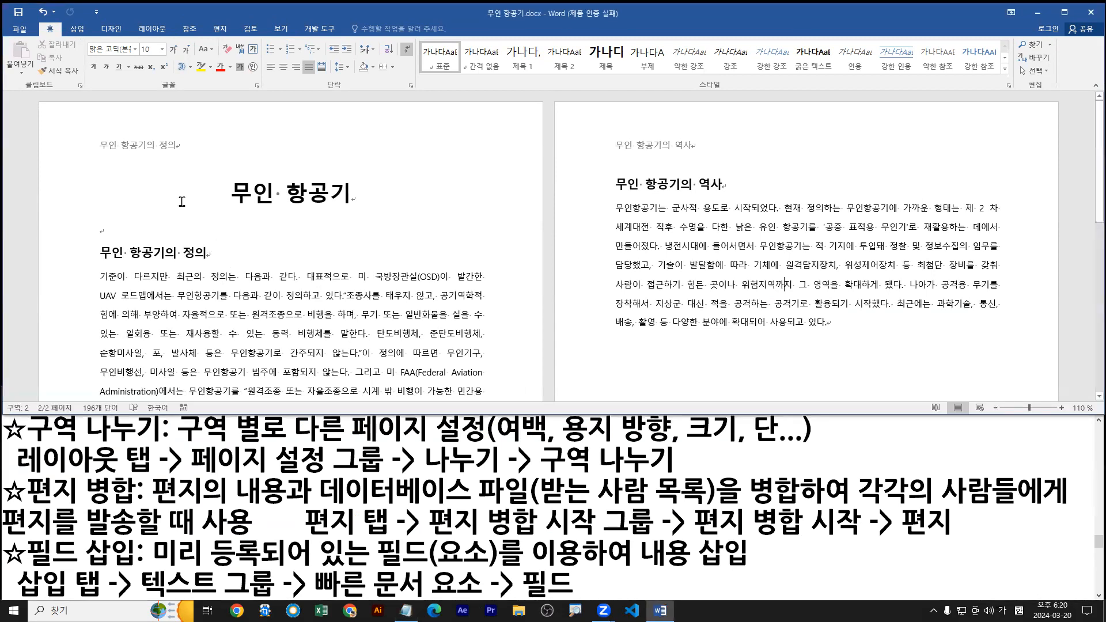
pyautogui.click(20, 29)
pyautogui.click(23, 243)
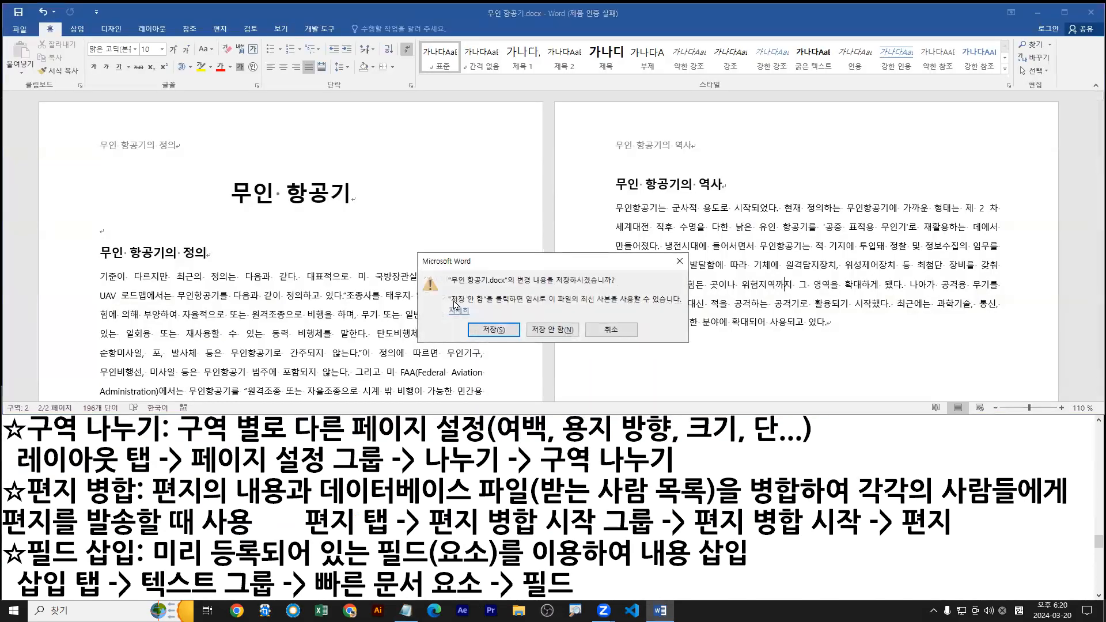
pyautogui.click(552, 328)
# Open 월식.docx from the Chapter 2 folder and maximize its window.
pyautogui.click(20, 29)
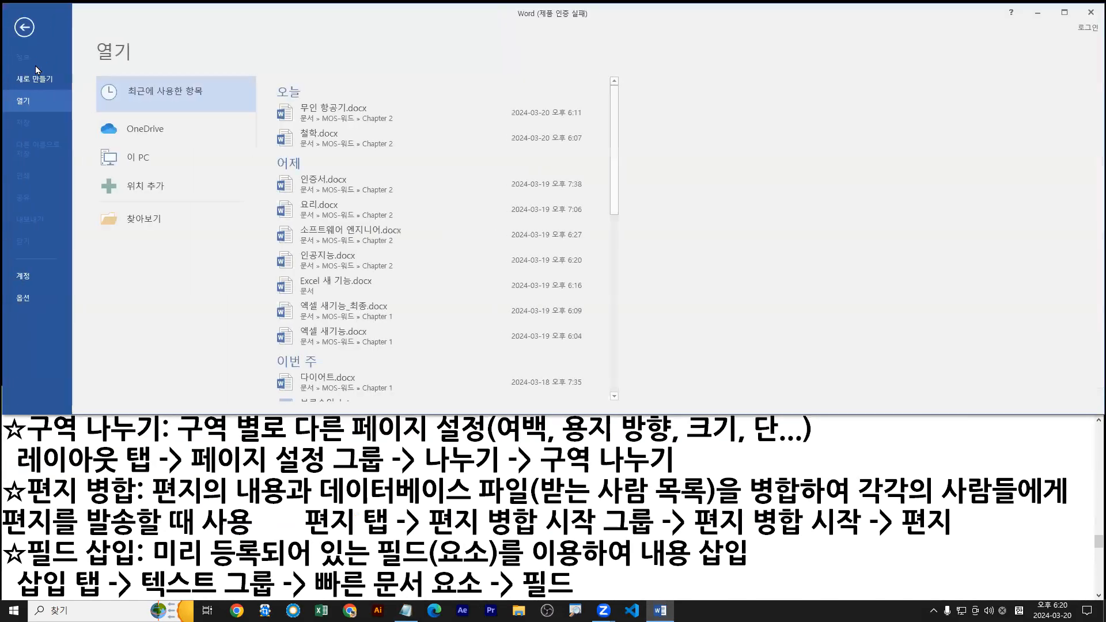
pyautogui.click(161, 221)
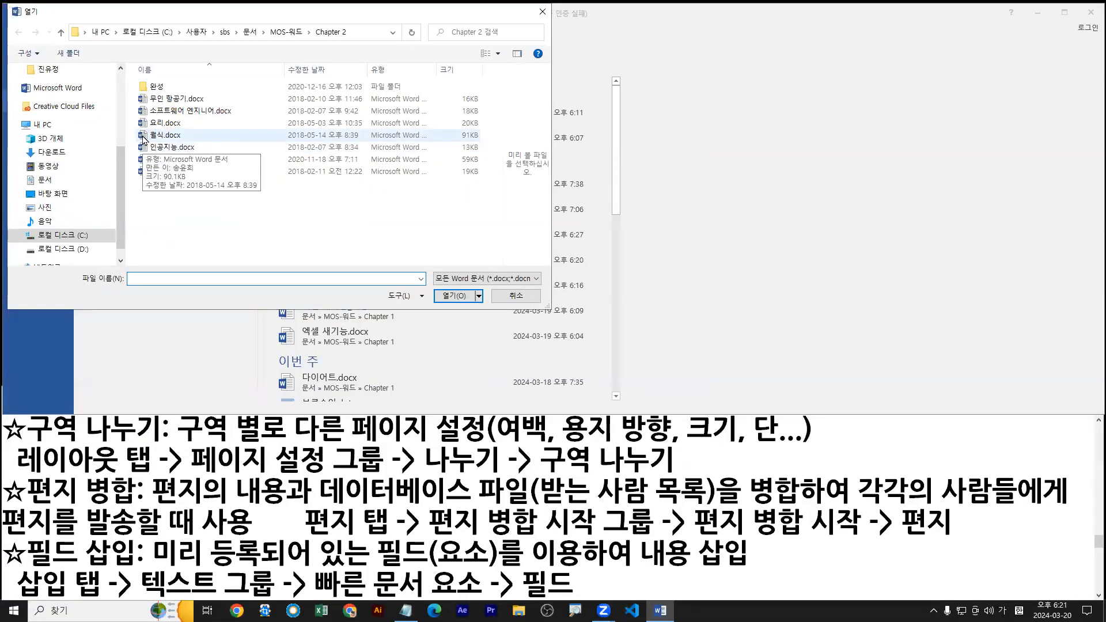
pyautogui.click(144, 139)
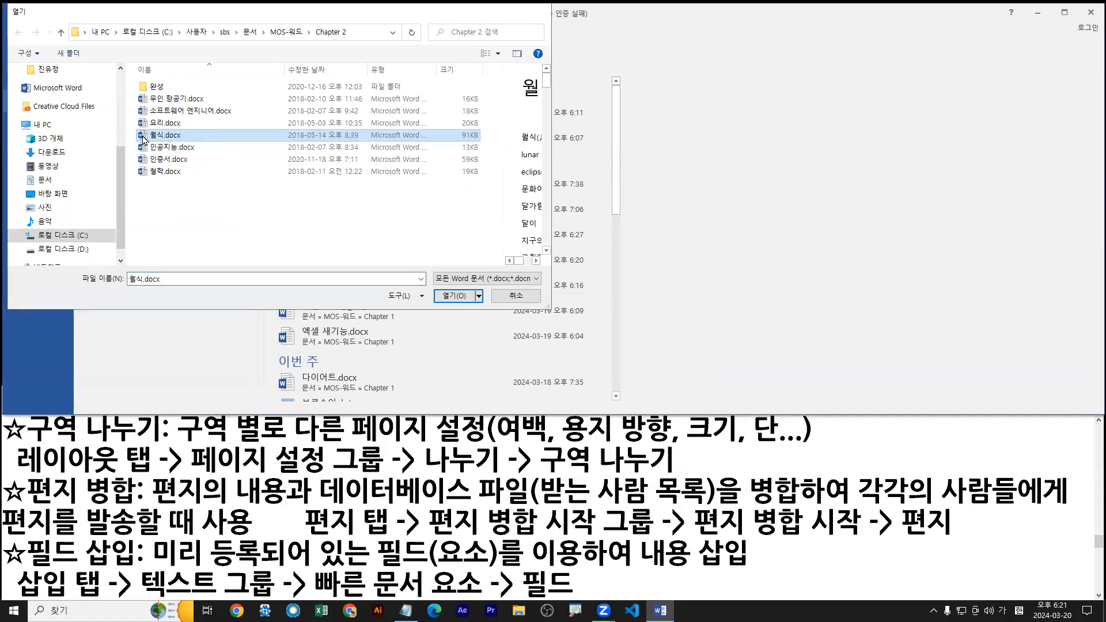
pyautogui.doubleClick(144, 139)
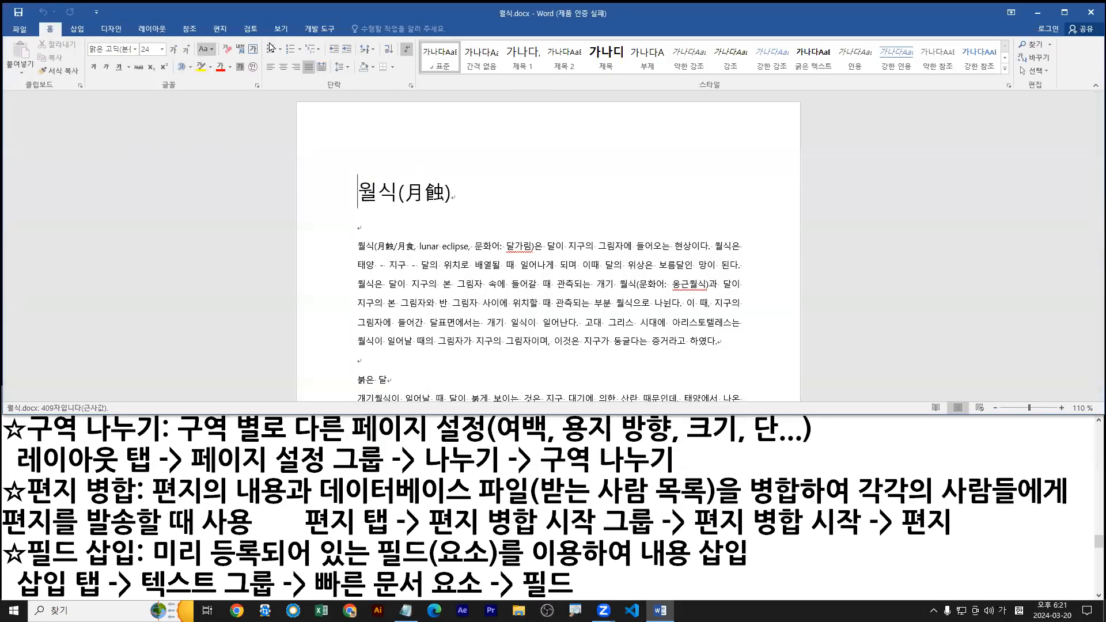
pyautogui.doubleClick(337, 9)
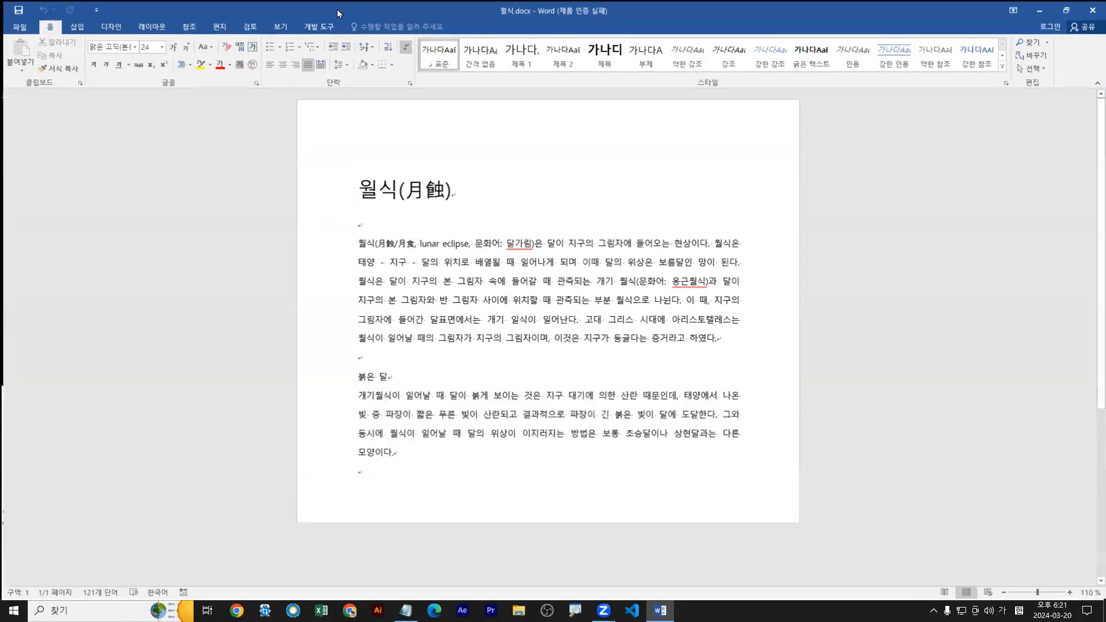
# Open the 정보 page of 월식.docx and examine its property list and the 모든 속성 표시 option.
pyautogui.click(14, 28)
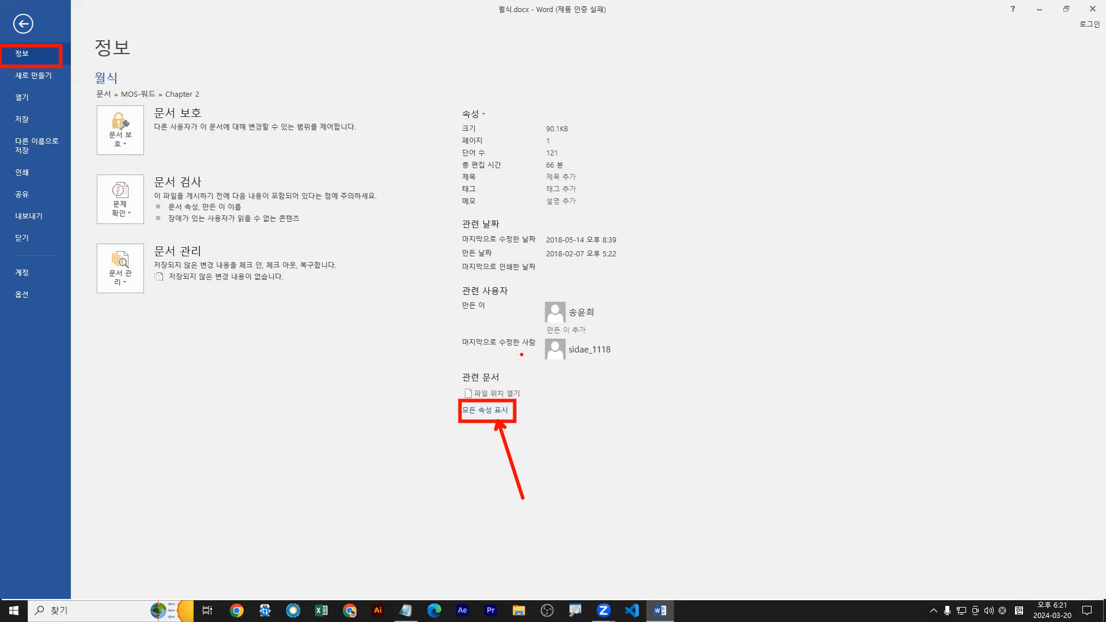
pyautogui.moveTo(460, 128)
pyautogui.mouseDown()
pyautogui.moveTo(434, 260)
pyautogui.moveTo(458, 377)
pyautogui.mouseUp()
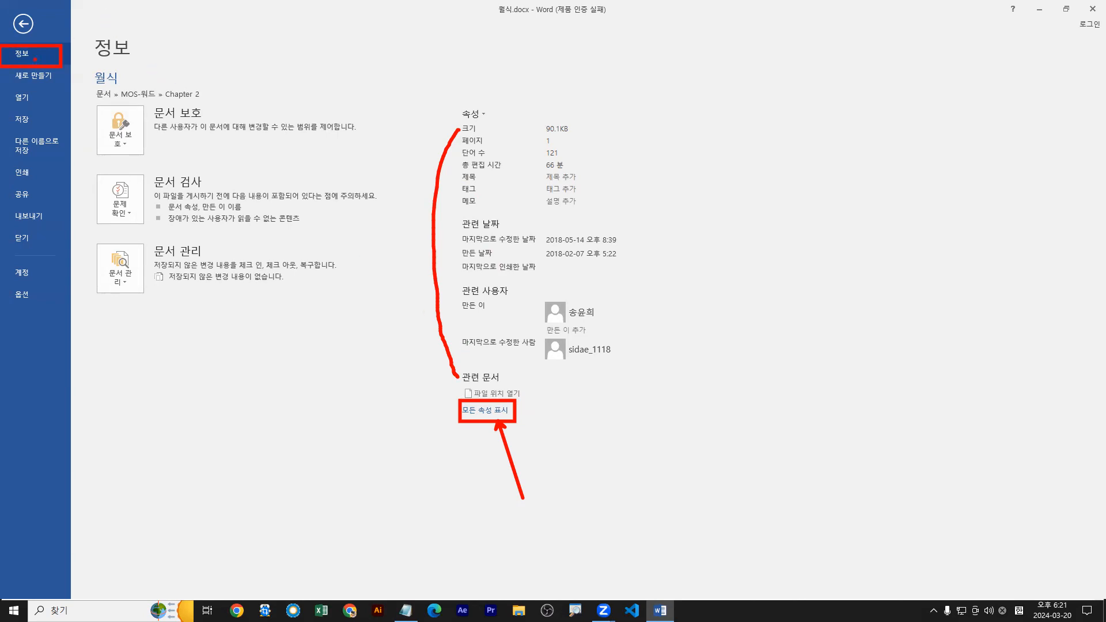
pyautogui.moveTo(452, 400)
pyautogui.mouseDown()
pyautogui.moveTo(455, 418)
pyautogui.moveTo(508, 426)
pyautogui.moveTo(517, 400)
pyautogui.mouseUp()
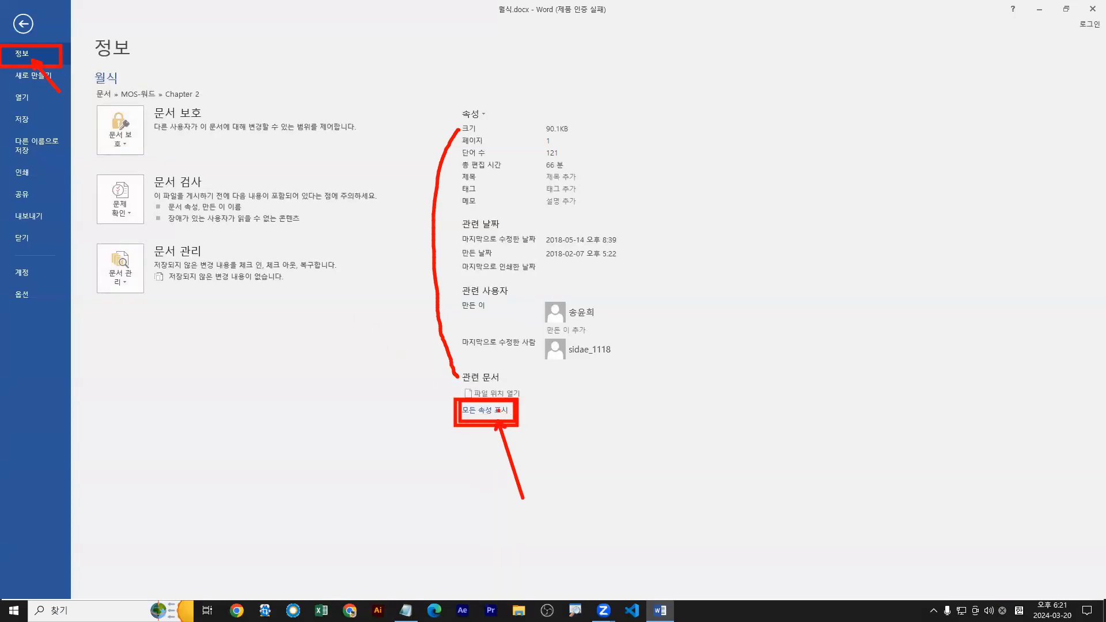
# Show all document properties of 월식.docx and set the 제목 property to 월식.
pyautogui.press('Escape')
pyautogui.click(486, 411)
pyautogui.click(559, 180)
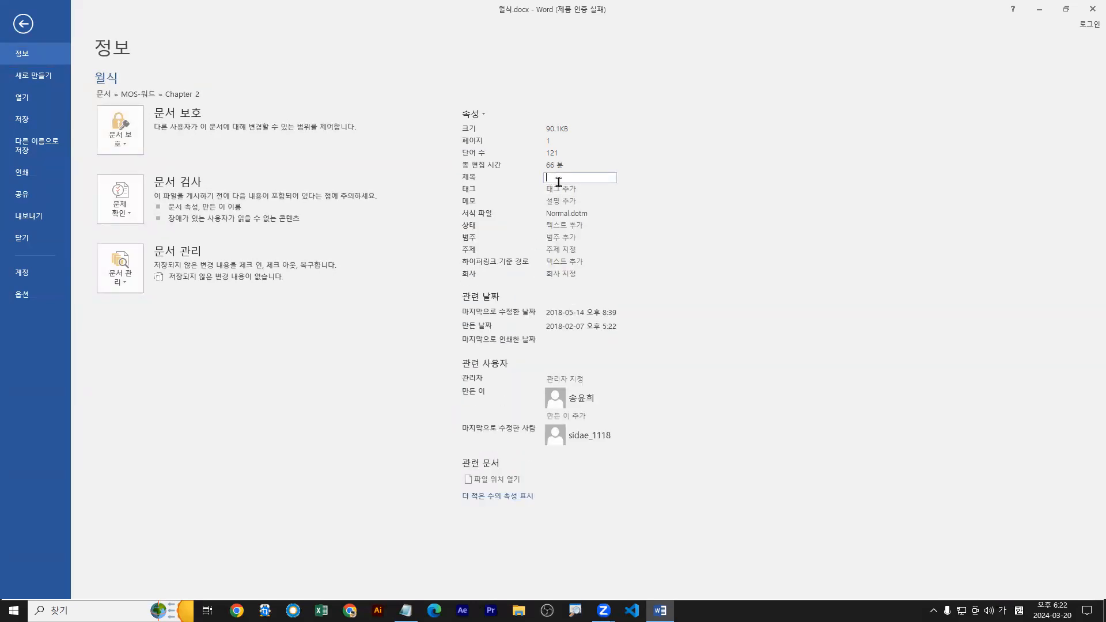
pyautogui.write('월식')
# Set the 주제 property to 월식의 모든 것 and the 회사 property to 아카데미.
pyautogui.click(559, 250)
pyautogui.write('월식의 모든 것')
pyautogui.click(573, 275)
pyautogui.press('Hangul')
pyautogui.write('dk')
pyautogui.press('BackSpace')
pyautogui.press('BackSpace')
pyautogui.press('Hangul')
pyautogui.write('아카데미')
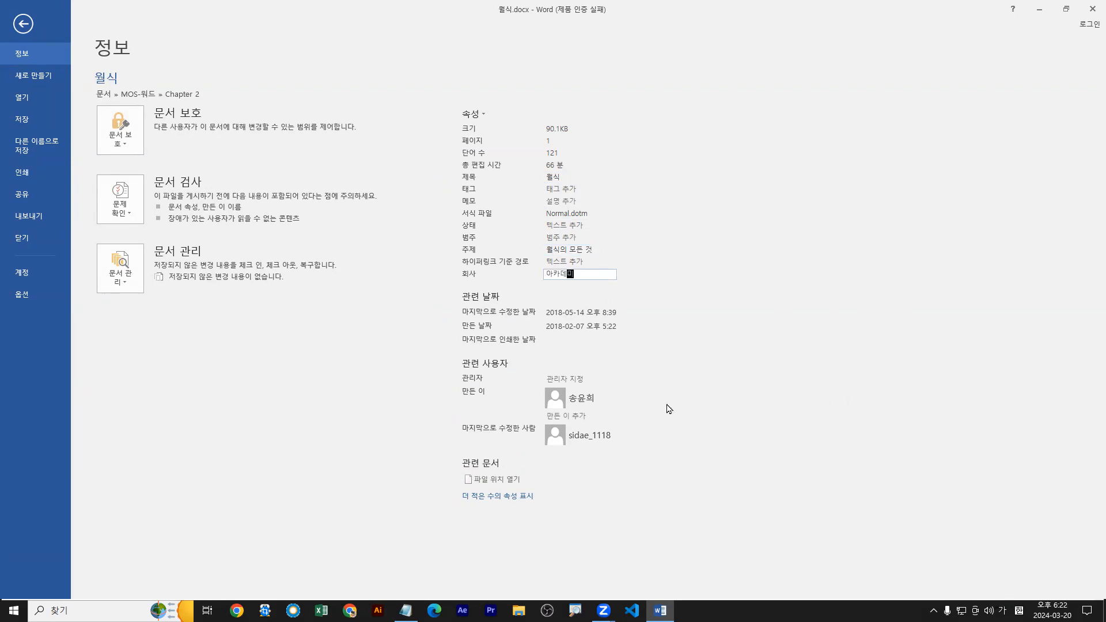
# Remove the existing author from the 만든 이 property and enter the new author's full name.
pyautogui.rightClick(583, 401)
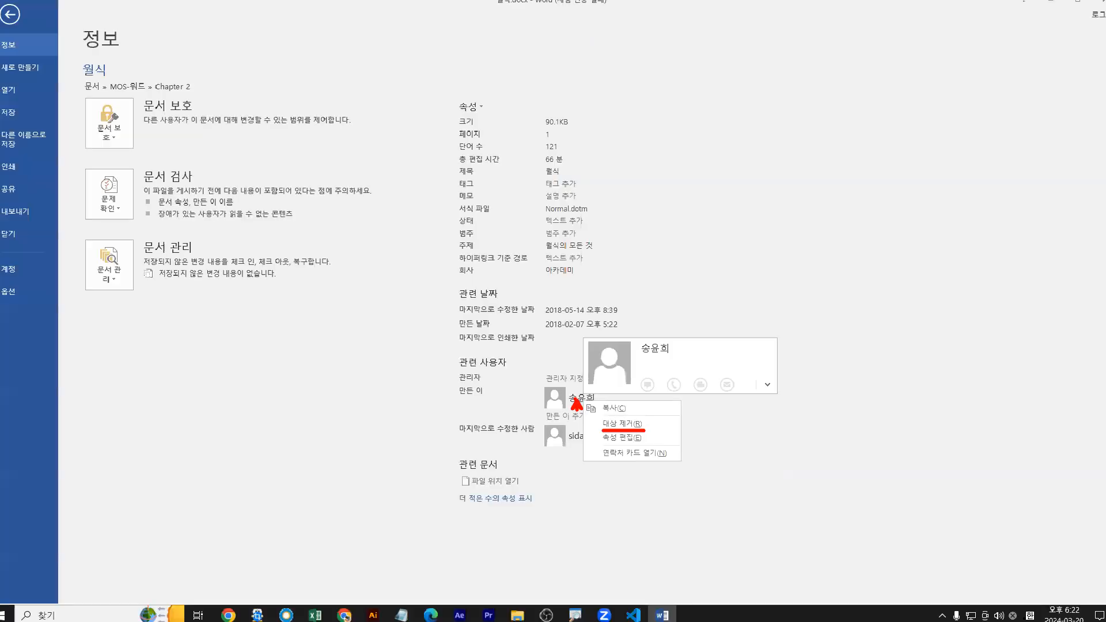
pyautogui.rightClick(574, 399)
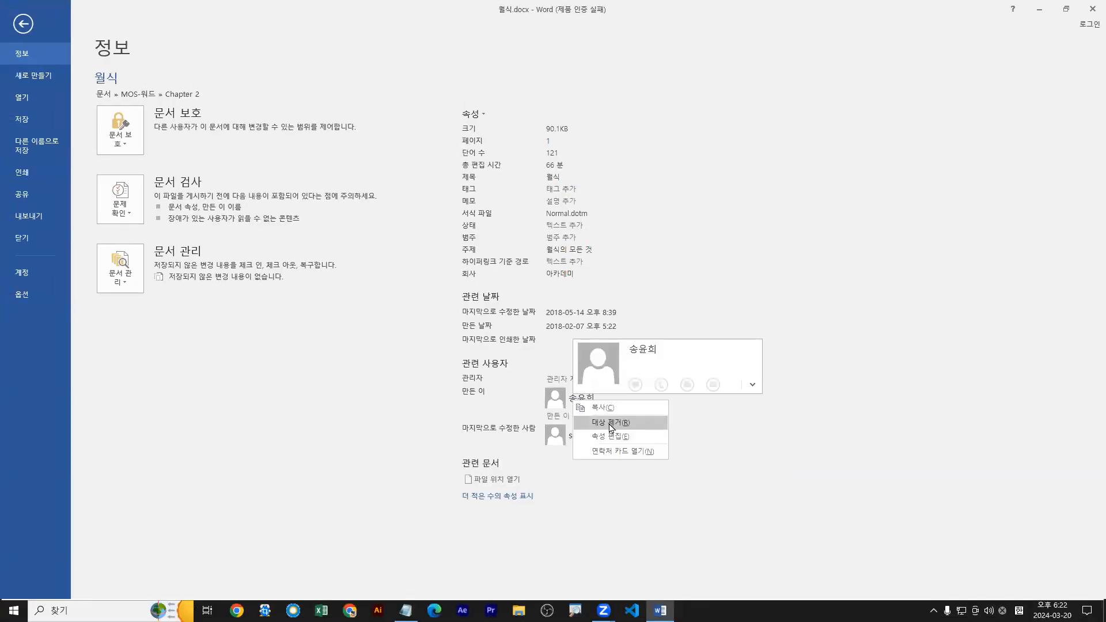
pyautogui.click(611, 424)
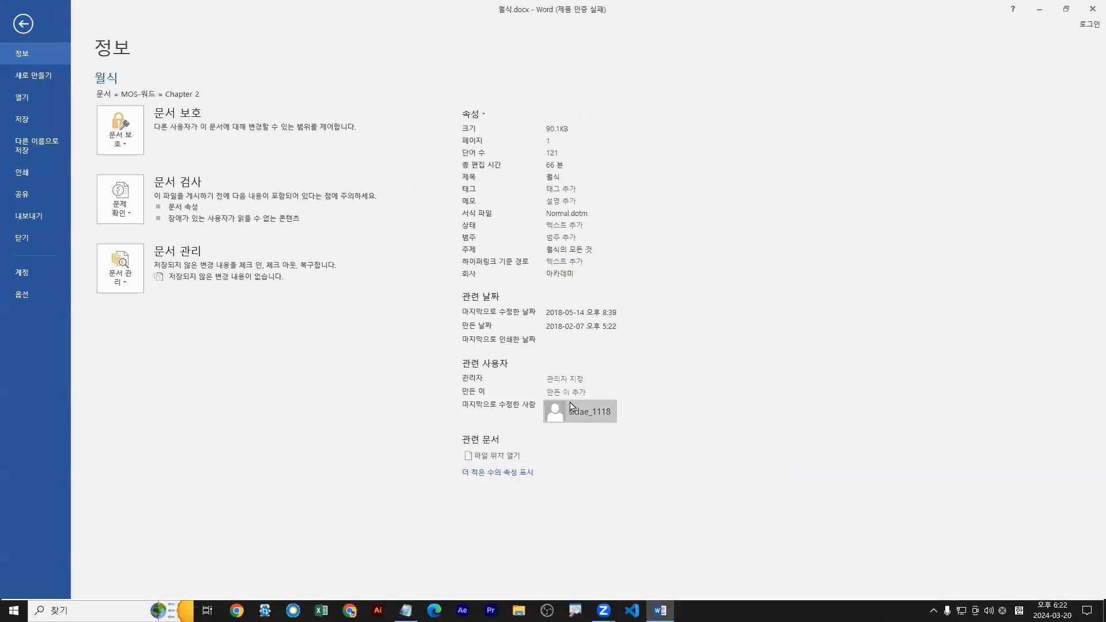
pyautogui.click(578, 398)
pyautogui.rightClick(558, 394)
pyautogui.press('Escape')
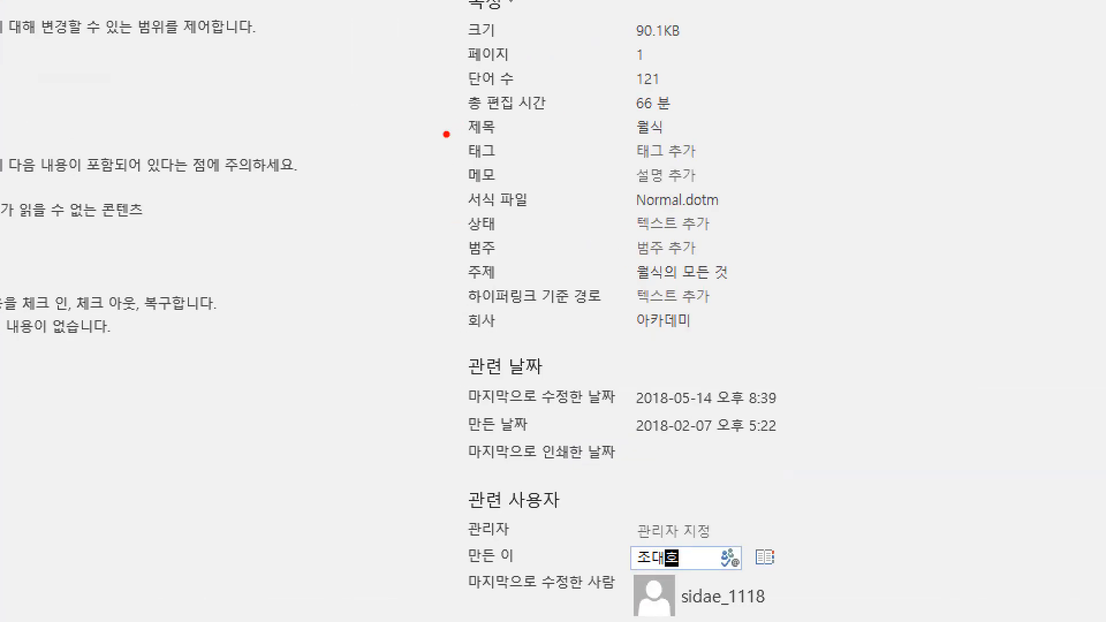
# Review the entered title, subject and other properties on the 정보 page and return to the document.
pyautogui.moveTo(459, 140); pyautogui.dragTo(745, 140)
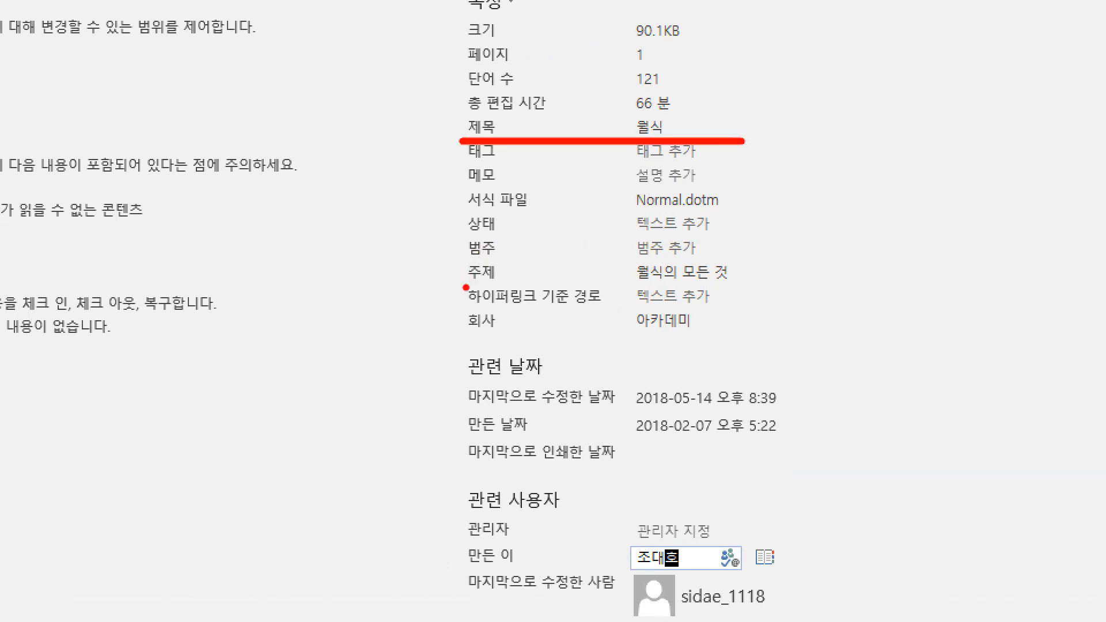
pyautogui.moveTo(465, 287); pyautogui.dragTo(770, 286)
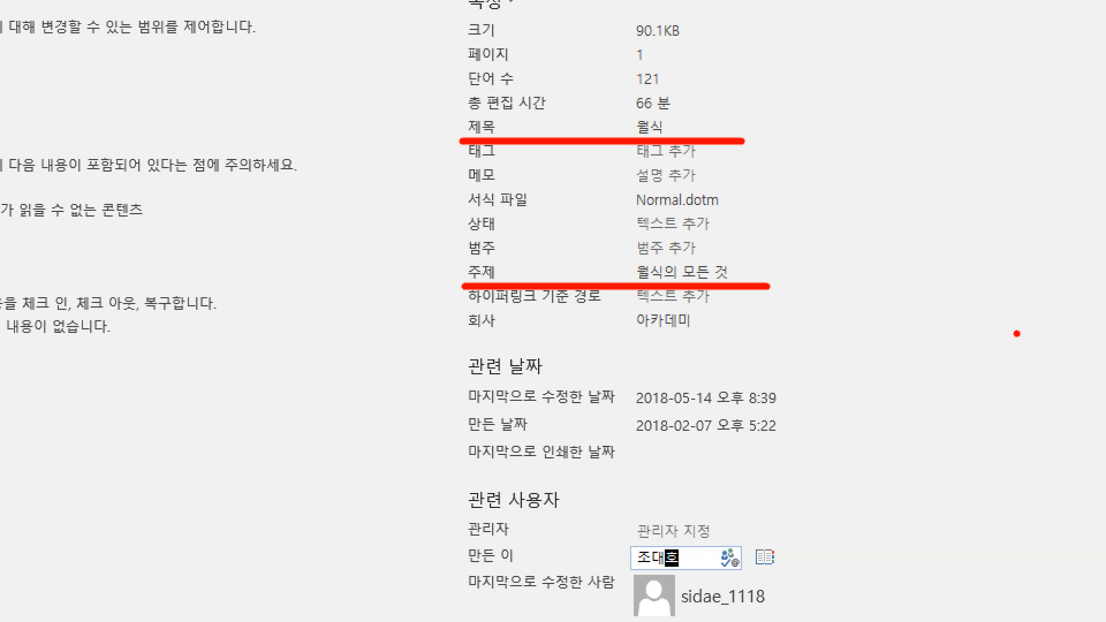
pyautogui.press('Escape')
pyautogui.hotkey('ctrl', '1')
pyautogui.click(42, 50)
pyautogui.moveTo(31, 47)
pyautogui.mouseDown()
pyautogui.moveTo(65, 48)
pyautogui.moveTo(33, 61)
pyautogui.mouseUp()
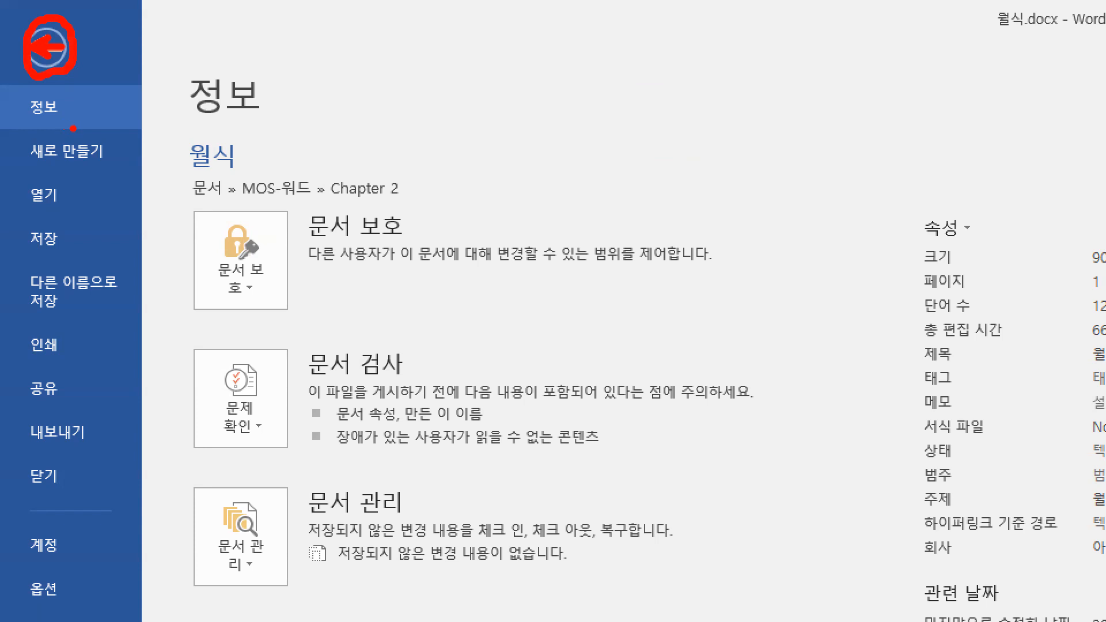
pyautogui.click(49, 46)
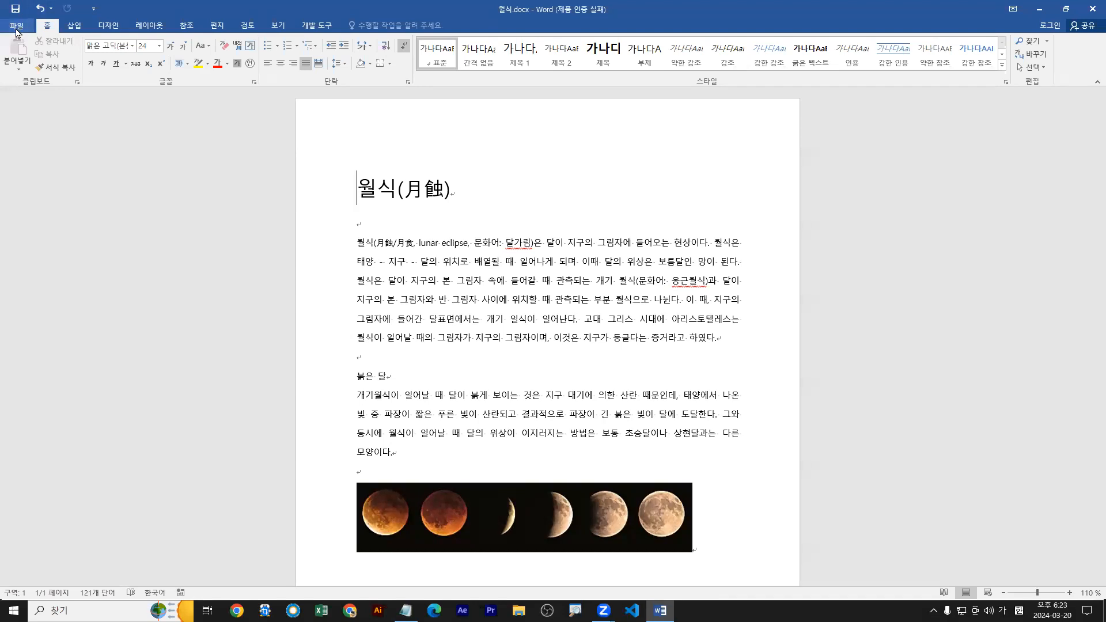
pyautogui.click(16, 27)
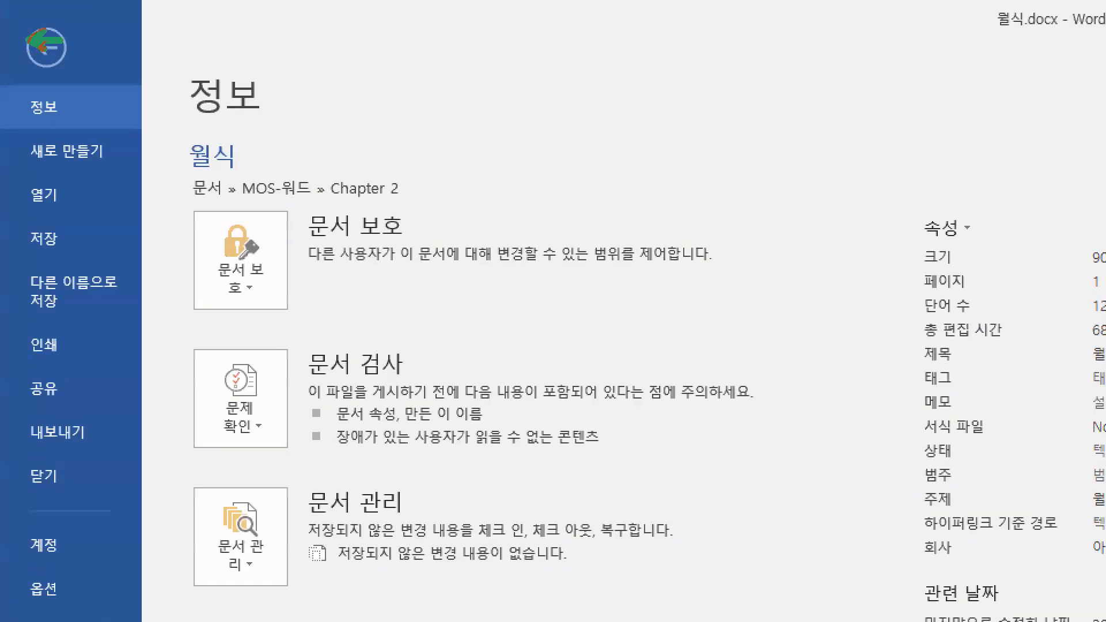
pyautogui.click(46, 46)
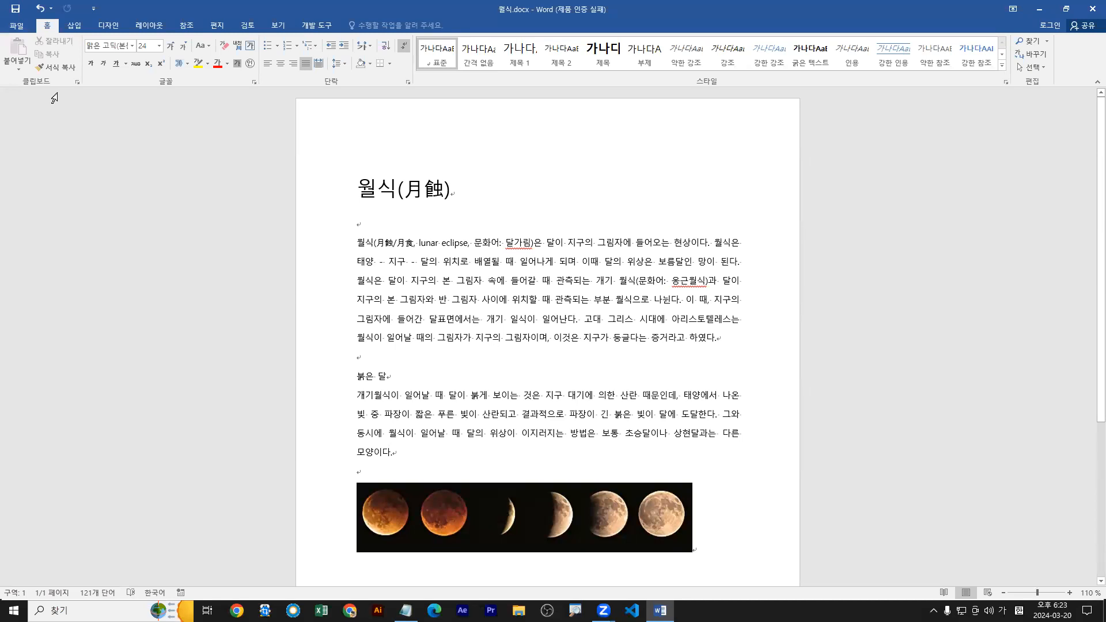
# Insert the built-in 보기 마스터 cover page at the start of 월식.docx.
pyautogui.click(71, 32)
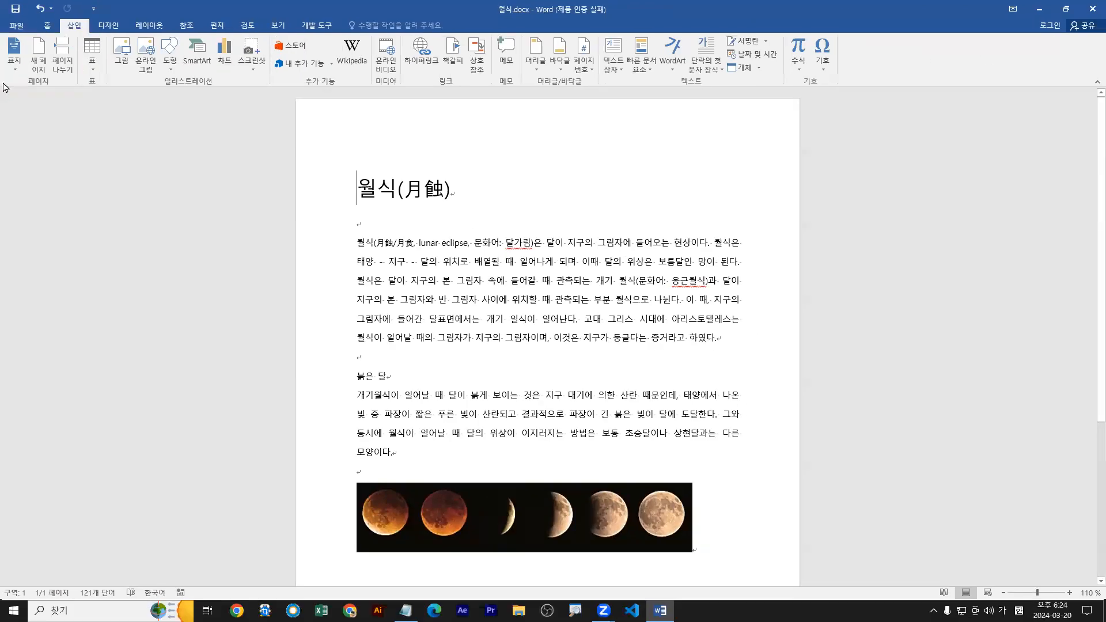
pyautogui.click(28, 109)
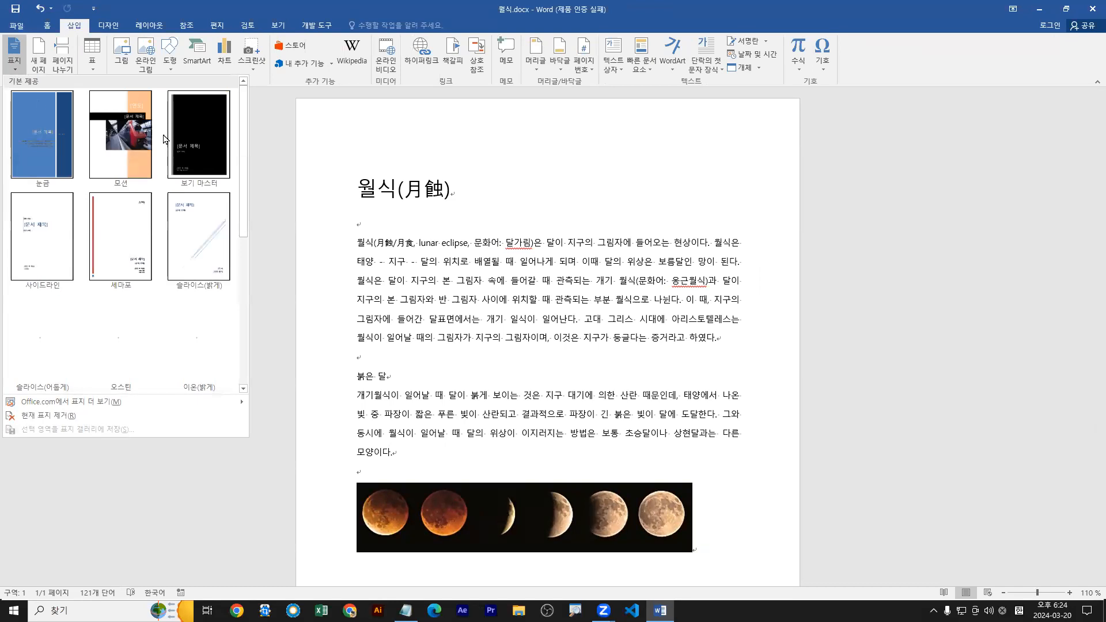
pyautogui.click(199, 148)
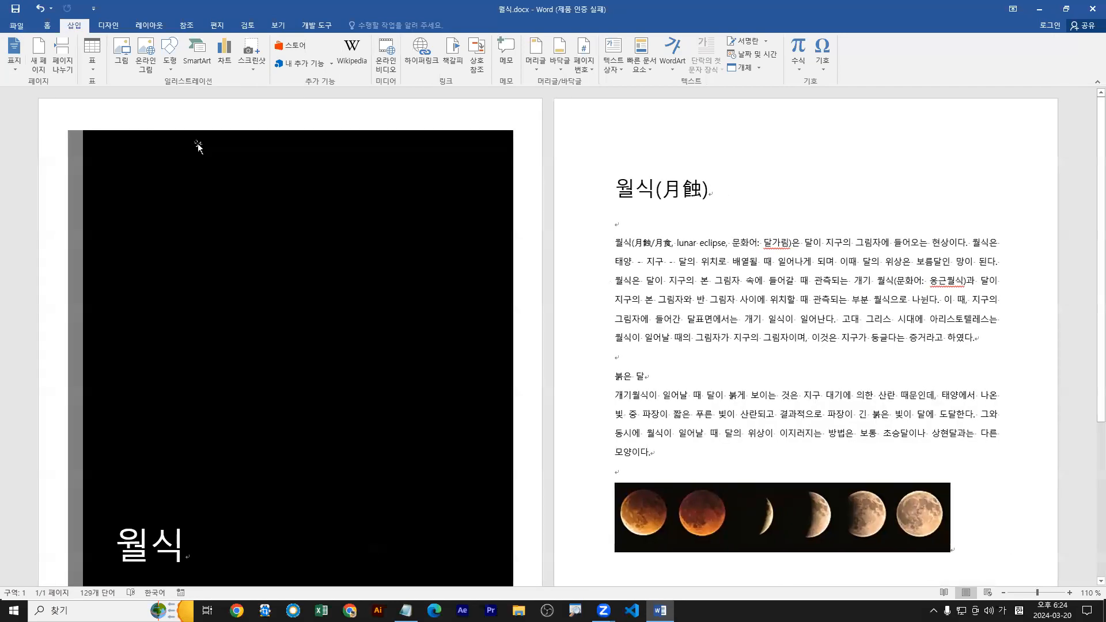
# Examine the cover page's title, subtitle, author and company controls, ending with the cursor before 모든 in the subtitle.
pyautogui.scroll(-10, 269, 279)
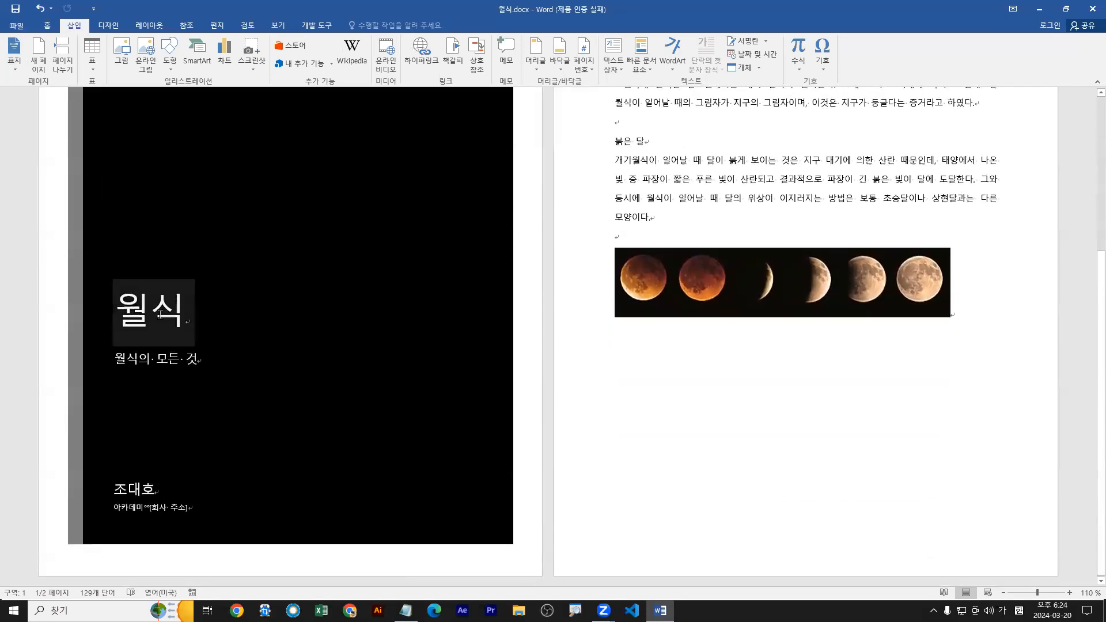
pyautogui.click(150, 311)
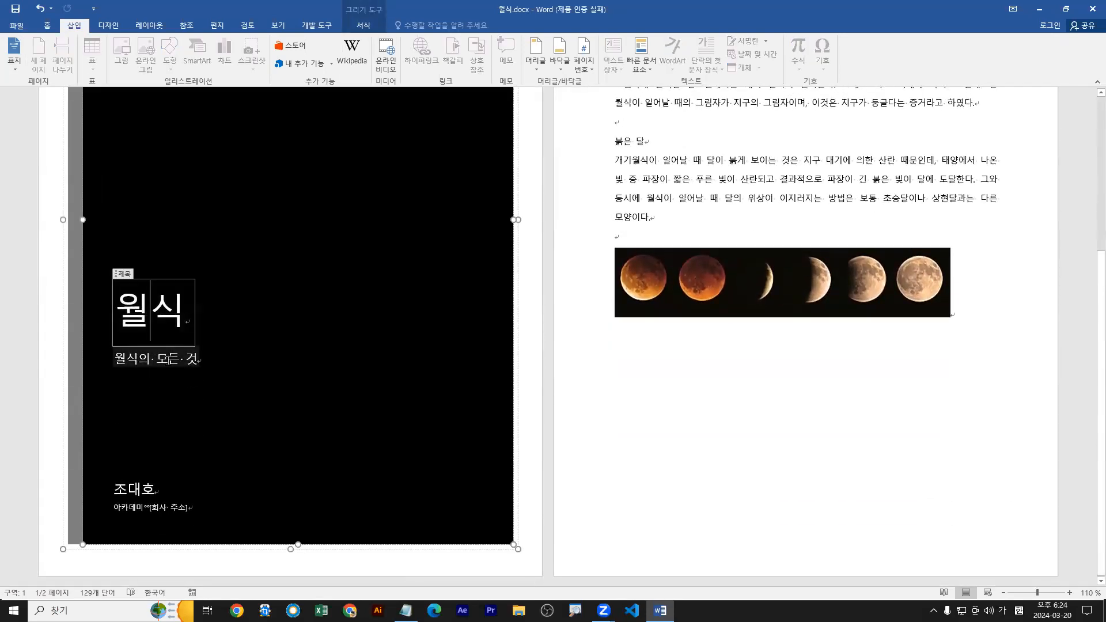
pyautogui.click(141, 490)
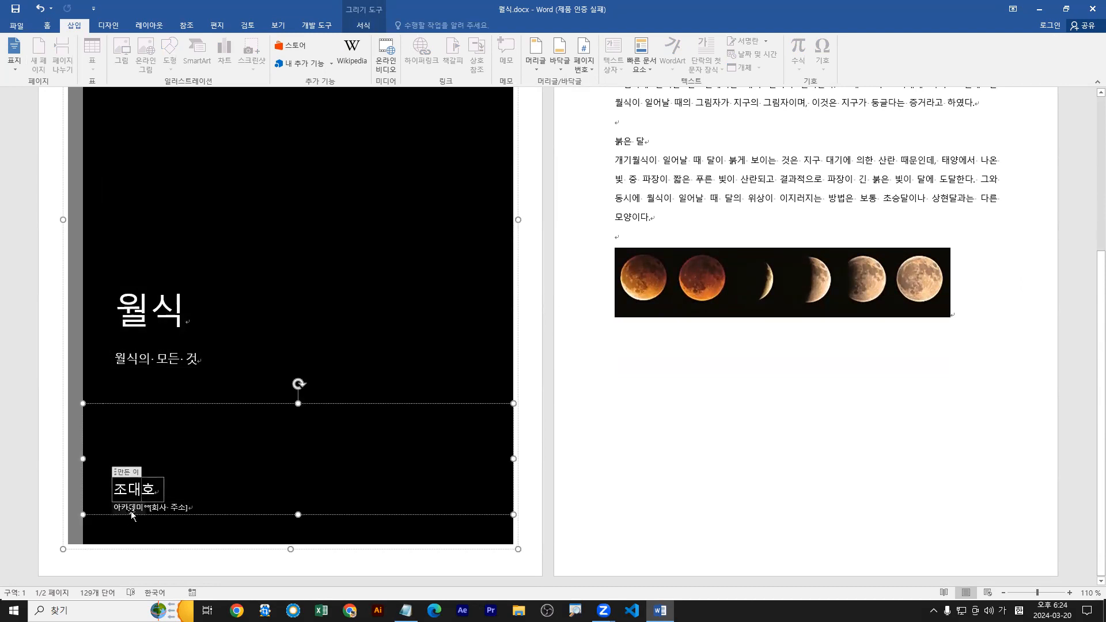
pyautogui.click(131, 508)
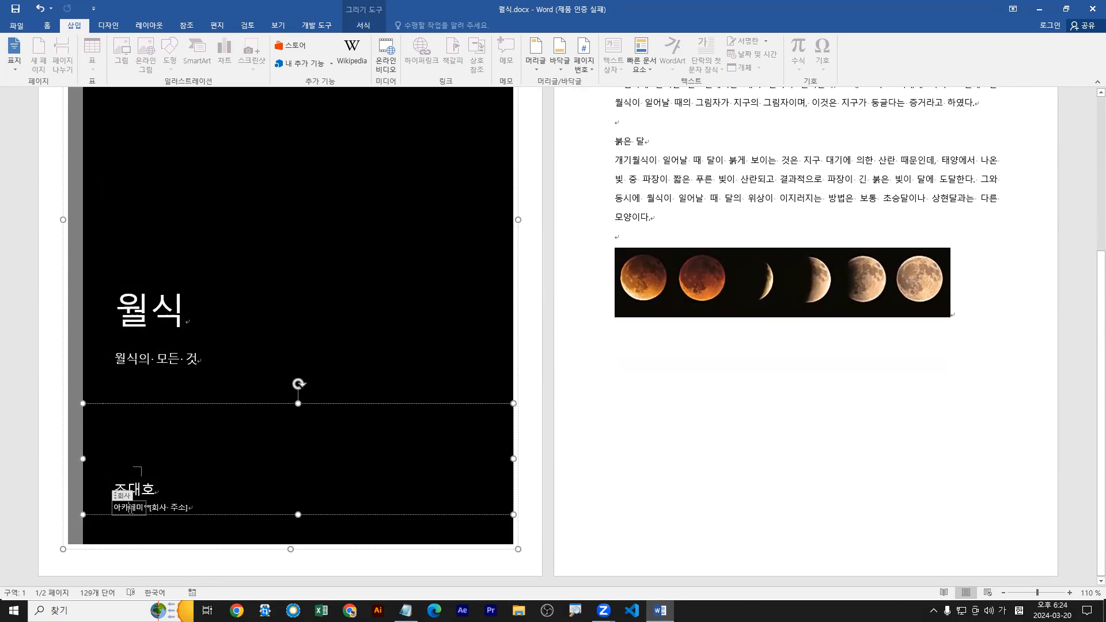
pyautogui.click(142, 490)
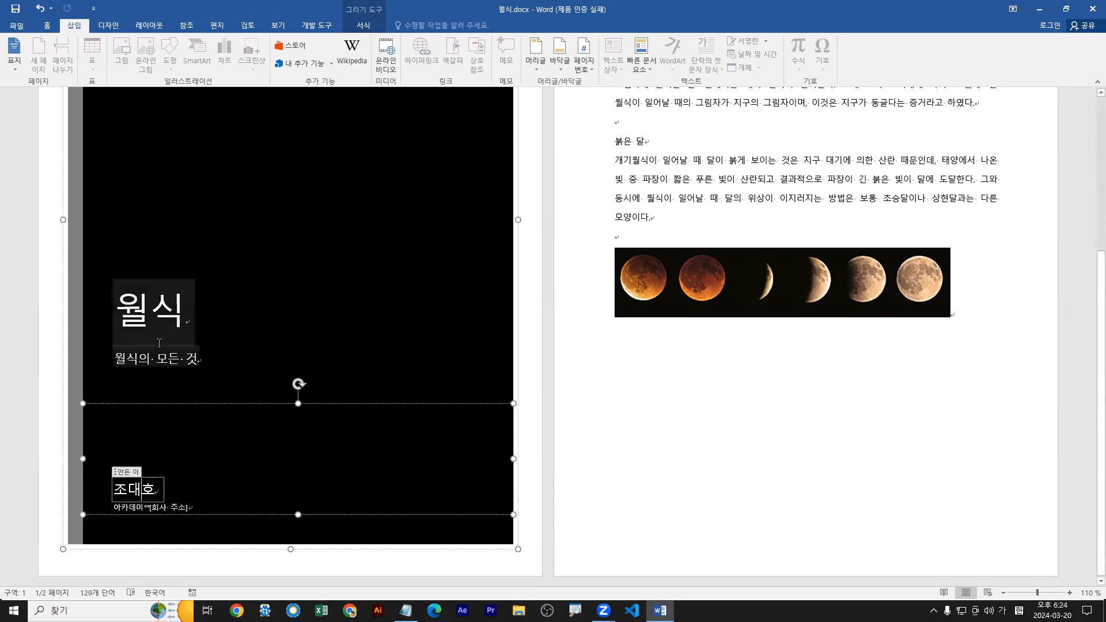
pyautogui.click(160, 321)
pyautogui.click(163, 362)
pyautogui.click(134, 490)
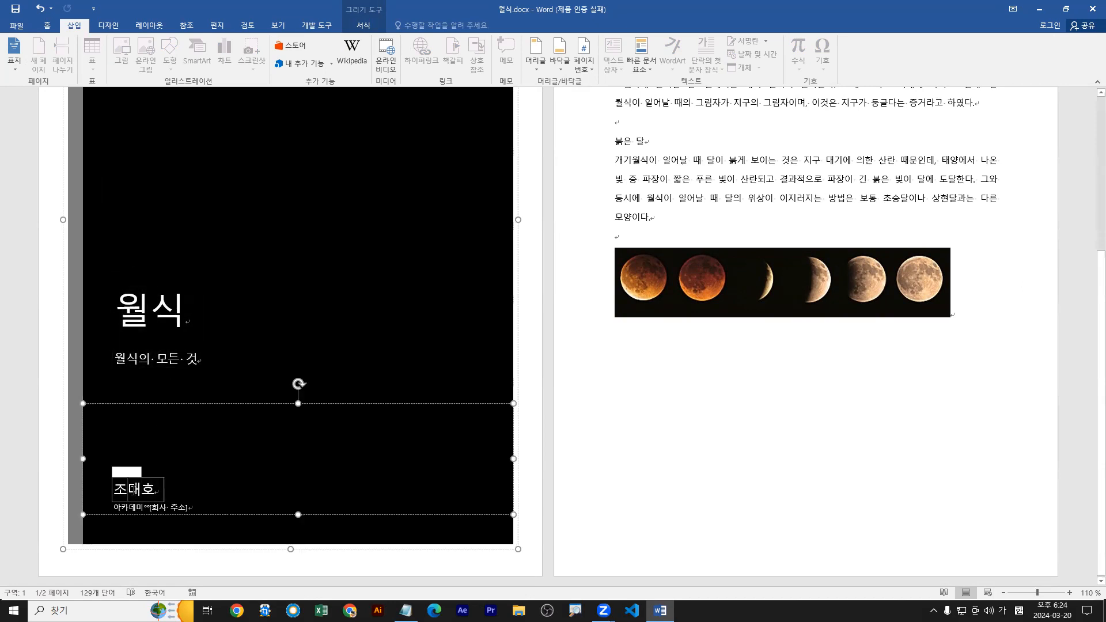
pyautogui.click(137, 508)
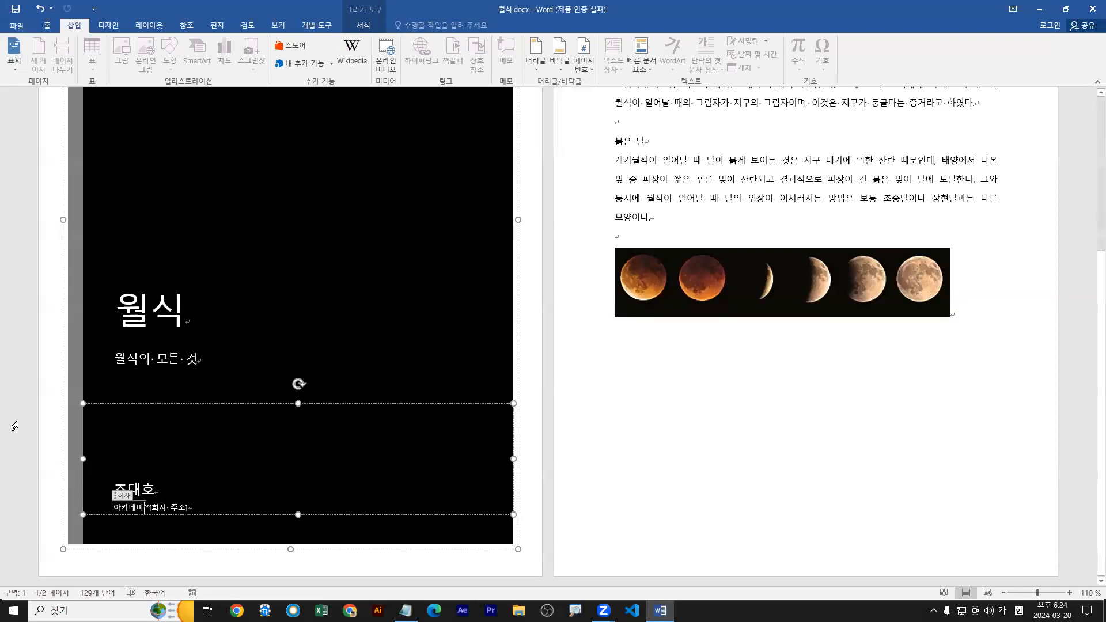
pyautogui.click(186, 361)
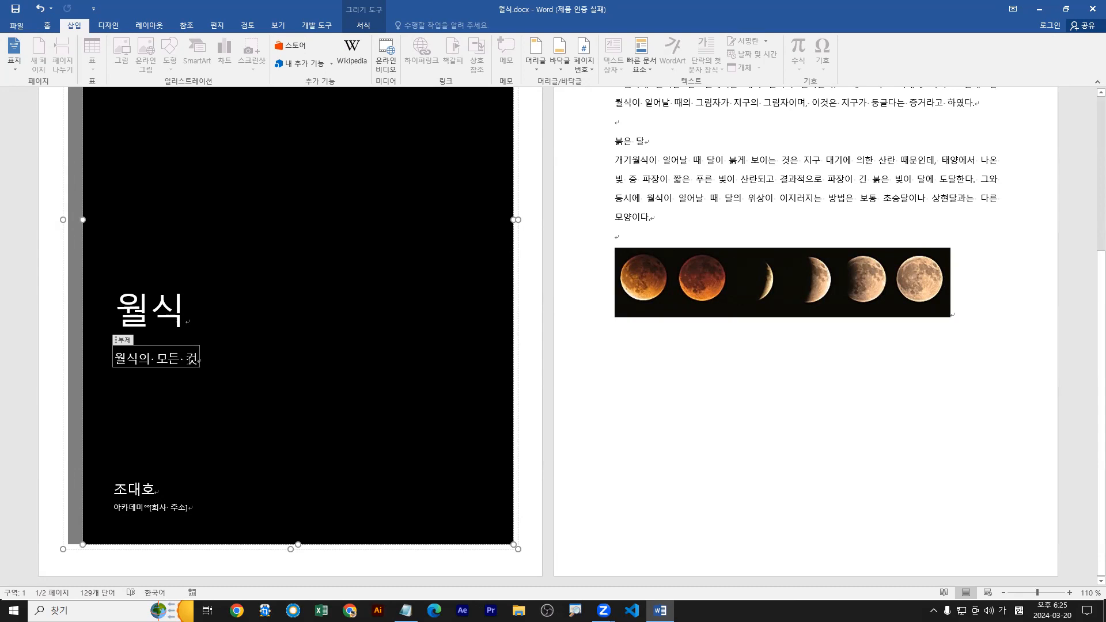
pyautogui.click(159, 360)
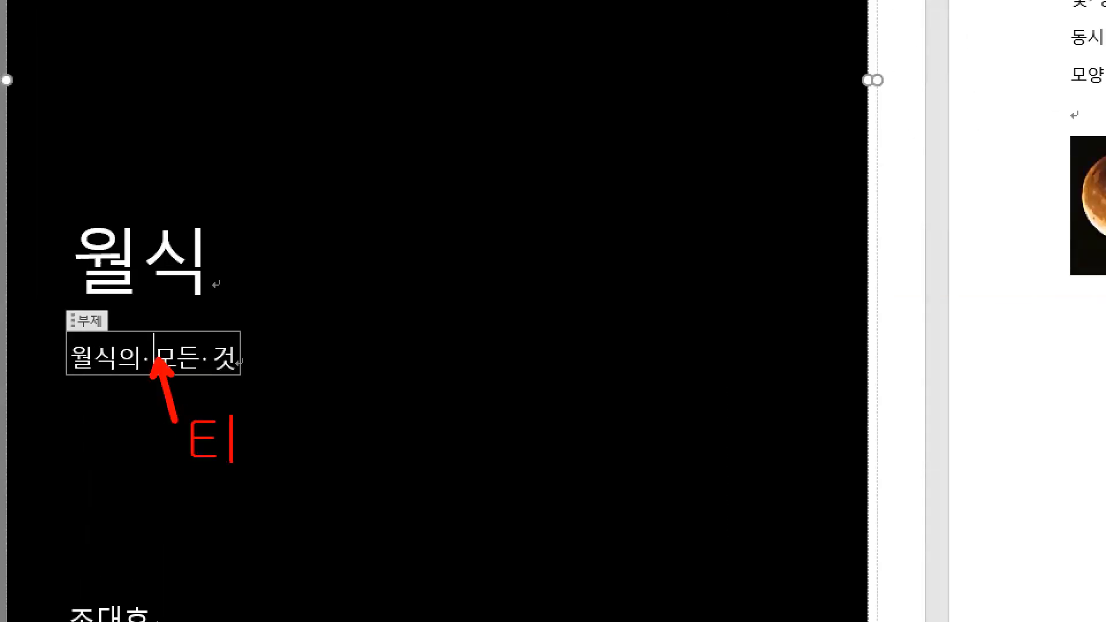
pyautogui.press('BackSpace')
pyautogui.write('Enete₩')
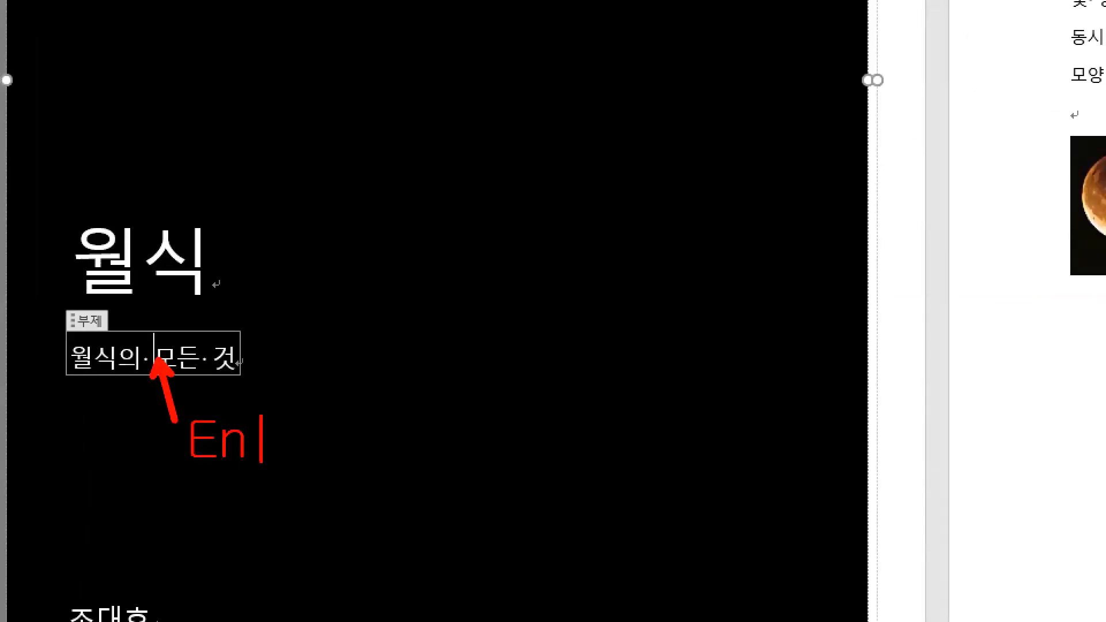
pyautogui.press('BackSpace')
pyautogui.press('BackSpace')
pyautogui.press('BackSpace')
pyautogui.press('BackSpace')
pyautogui.write('ter')
pyautogui.moveTo(153, 338); pyautogui.dragTo(151, 382)
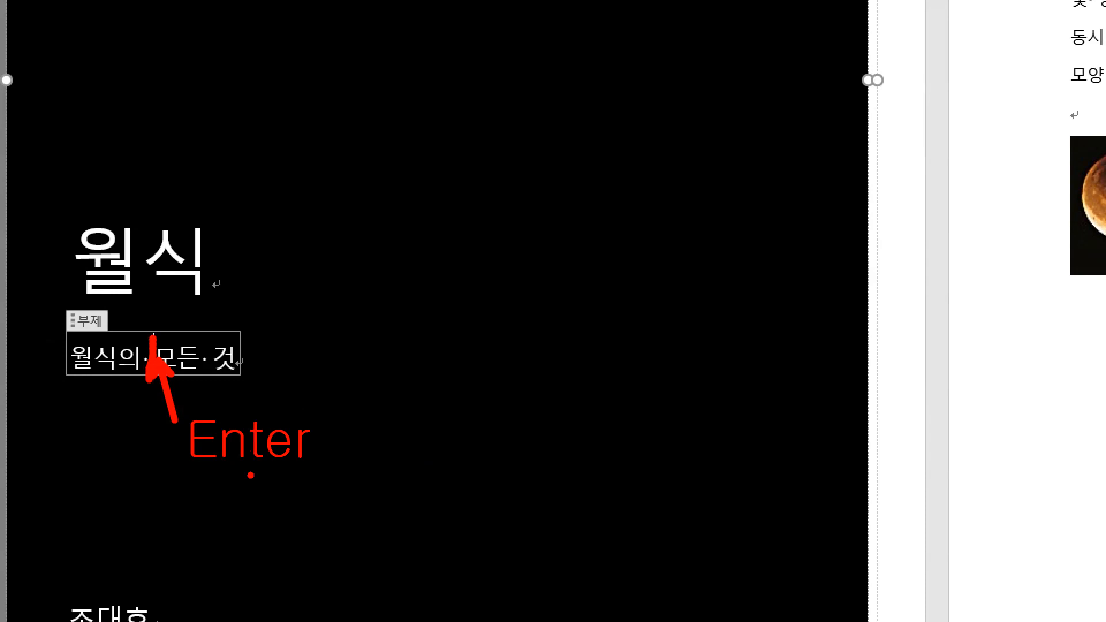
pyautogui.press('Escape')
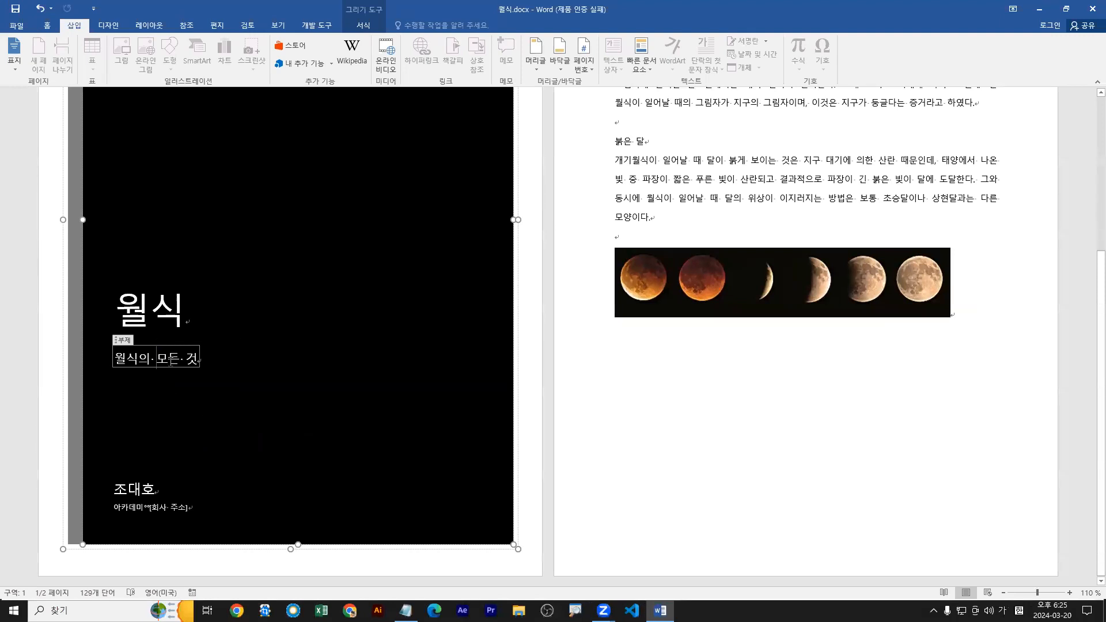
pyautogui.moveTo(157, 353); pyautogui.dragTo(168, 326)
pyautogui.moveTo(130, 382)
pyautogui.mouseDown()
pyautogui.moveTo(186, 378)
pyautogui.moveTo(136, 385)
pyautogui.mouseUp()
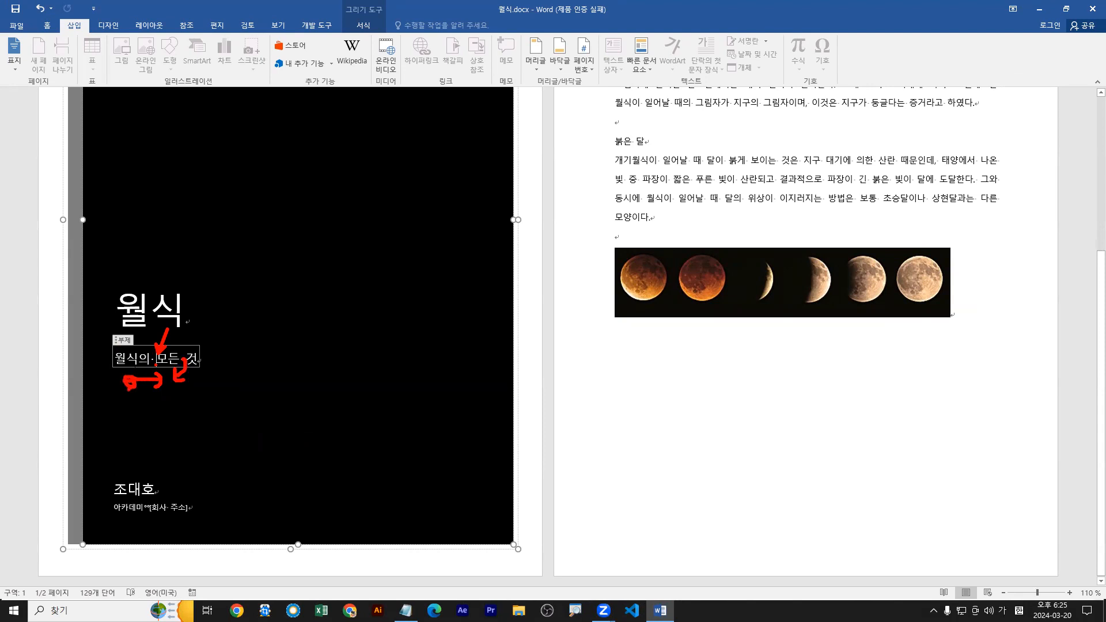
pyautogui.press('Escape')
pyautogui.hotkey('ctrl', '2')
pyautogui.moveTo(112, 346)
pyautogui.mouseDown()
pyautogui.moveTo(200, 369)
pyautogui.moveTo(188, 370)
pyautogui.moveTo(230, 435)
pyautogui.mouseUp()
pyautogui.press('g')
pyautogui.write('Z')
pyautogui.press('BackSpace')
pyautogui.press('Hangul')
pyautogui.write('컨트')
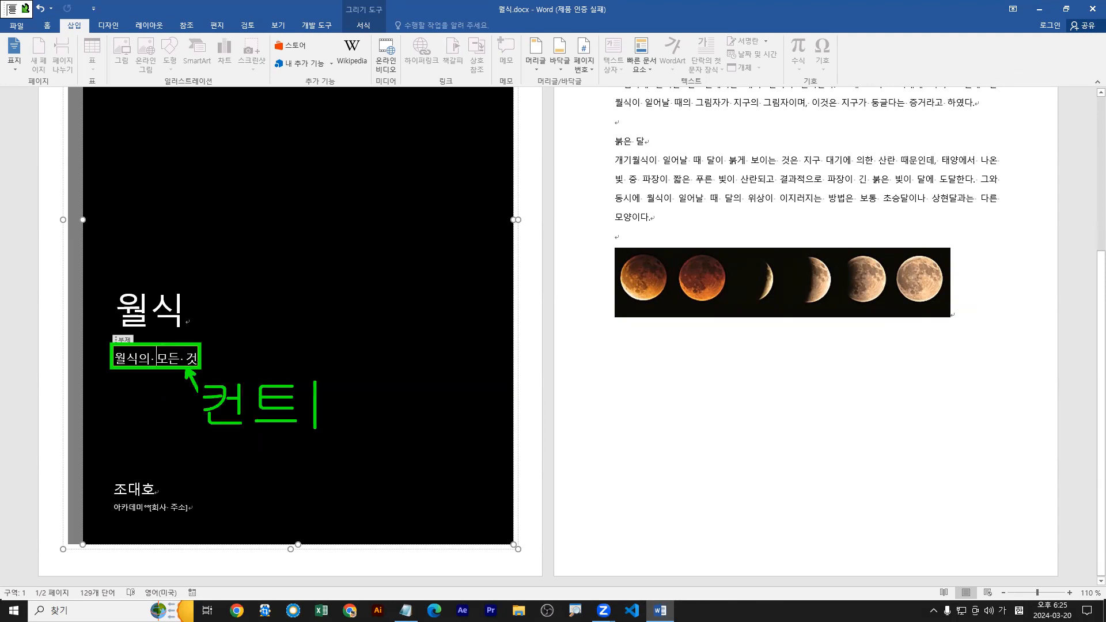
pyautogui.write('롤(')
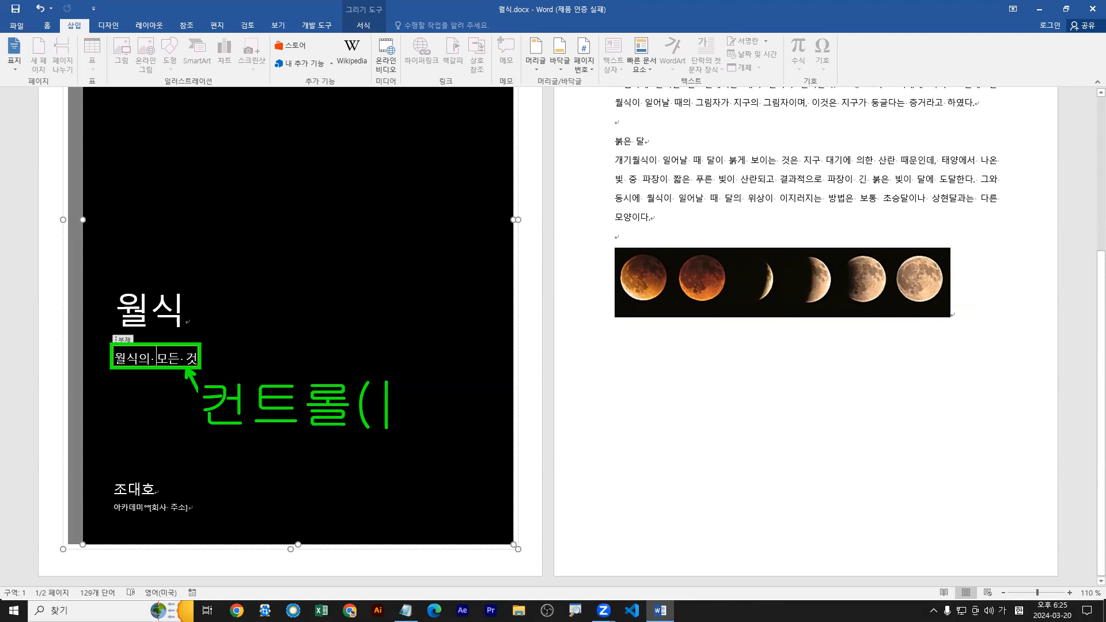
pyautogui.write('일반 텍스트 ')
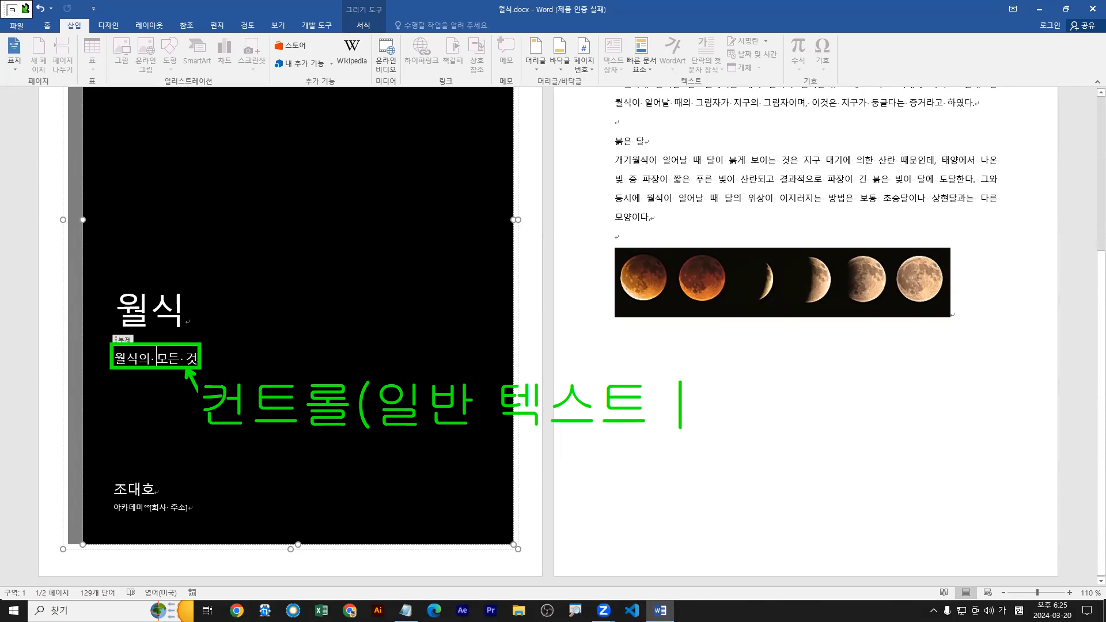
pyautogui.write('콘텐츠 컨트롤)')
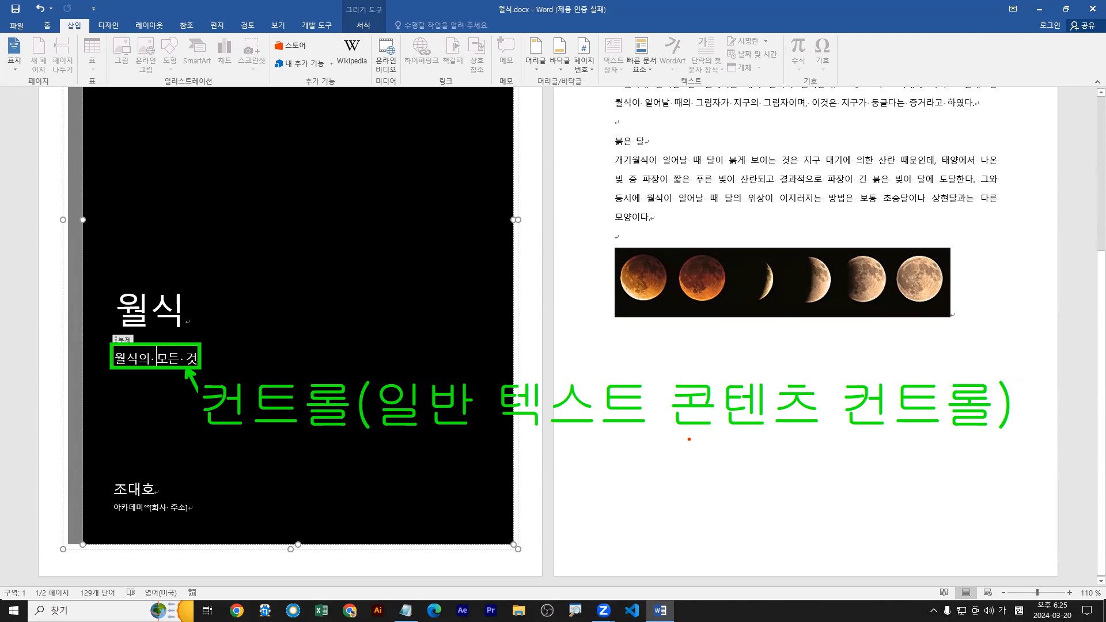
pyautogui.moveTo(674, 431); pyautogui.dragTo(993, 431)
pyautogui.moveTo(756, 438); pyautogui.dragTo(669, 526)
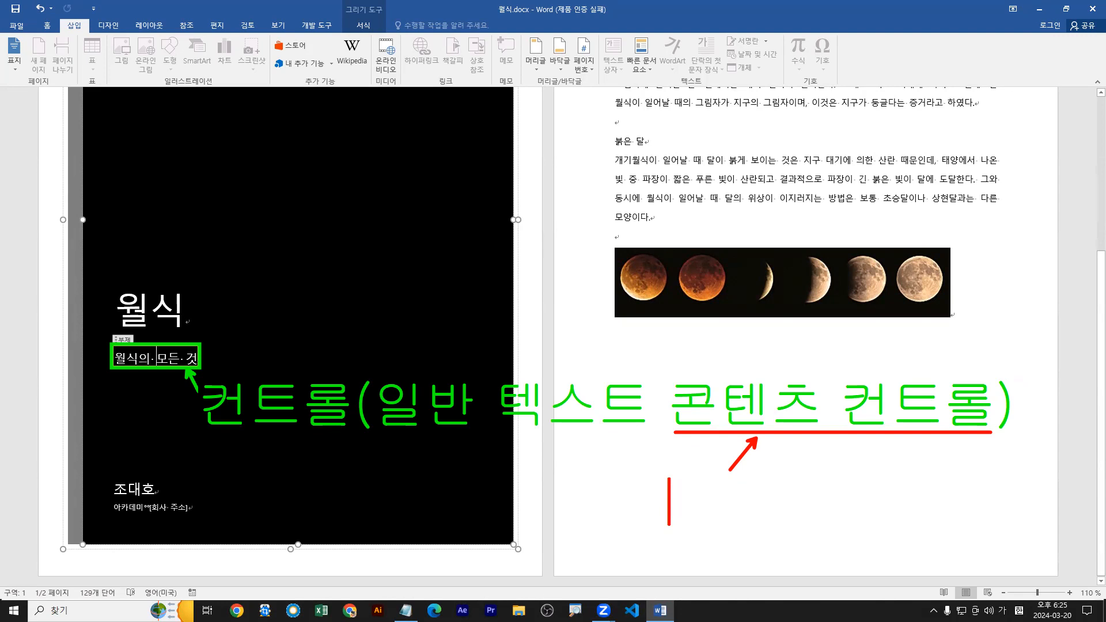
pyautogui.write('개발 ')
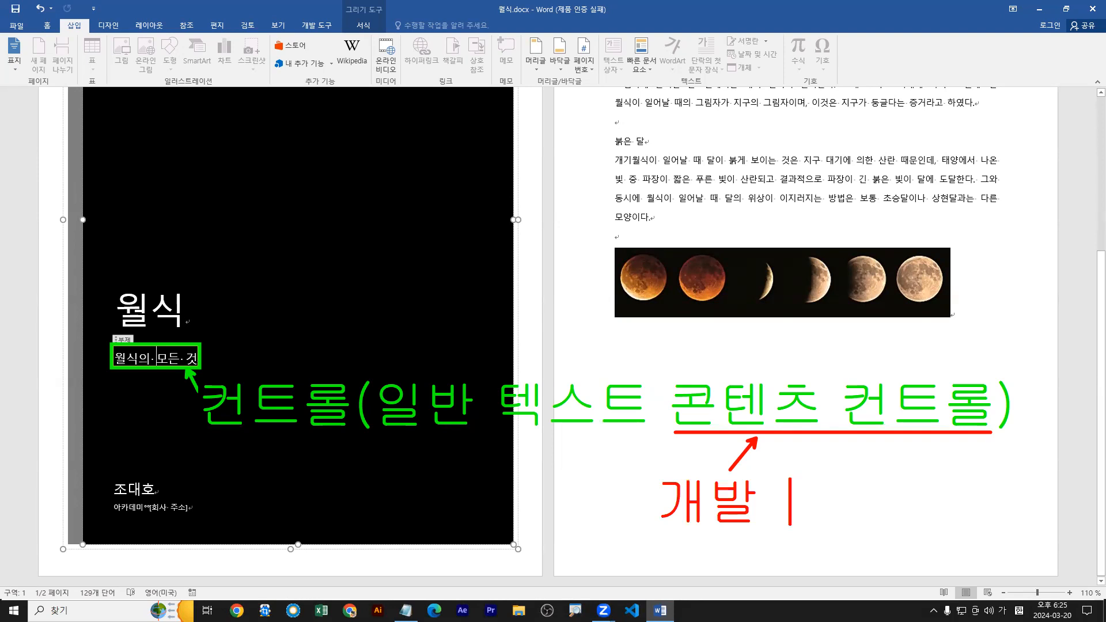
pyautogui.write('도구 탭')
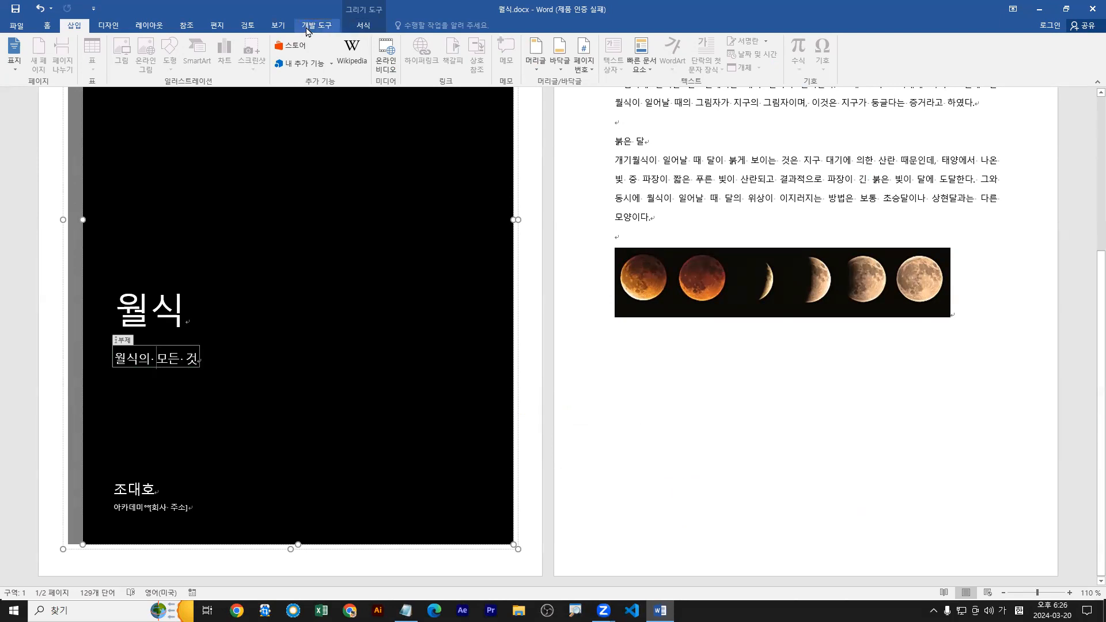
# Check in the ribbon customization options that 개발 도구 is enabled, and display its commands.
pyautogui.click(16, 26)
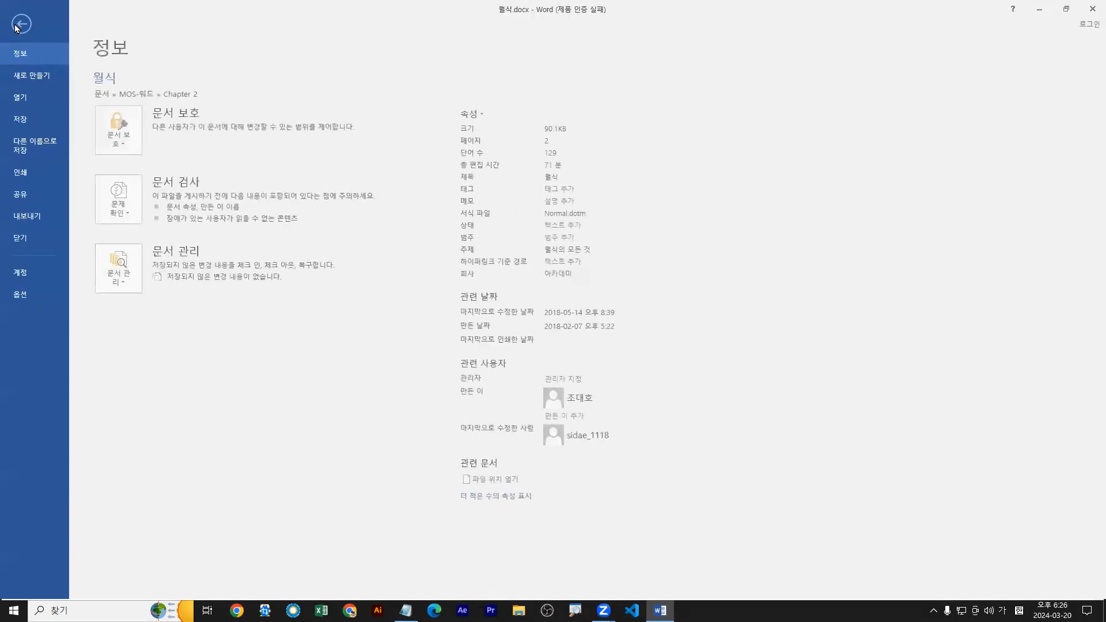
pyautogui.click(22, 297)
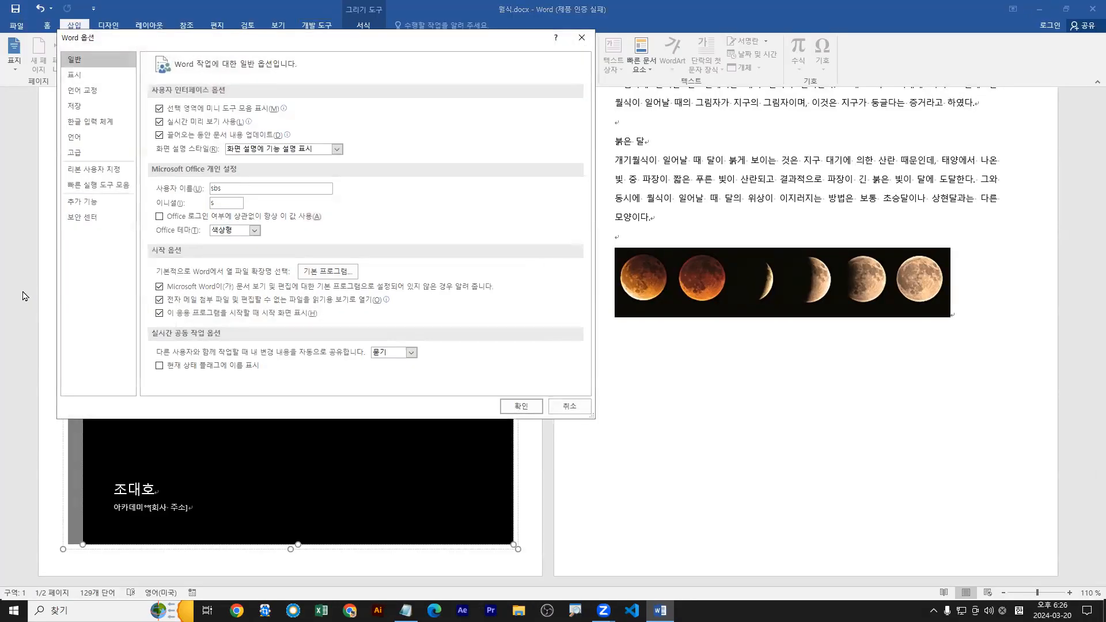
pyautogui.click(109, 173)
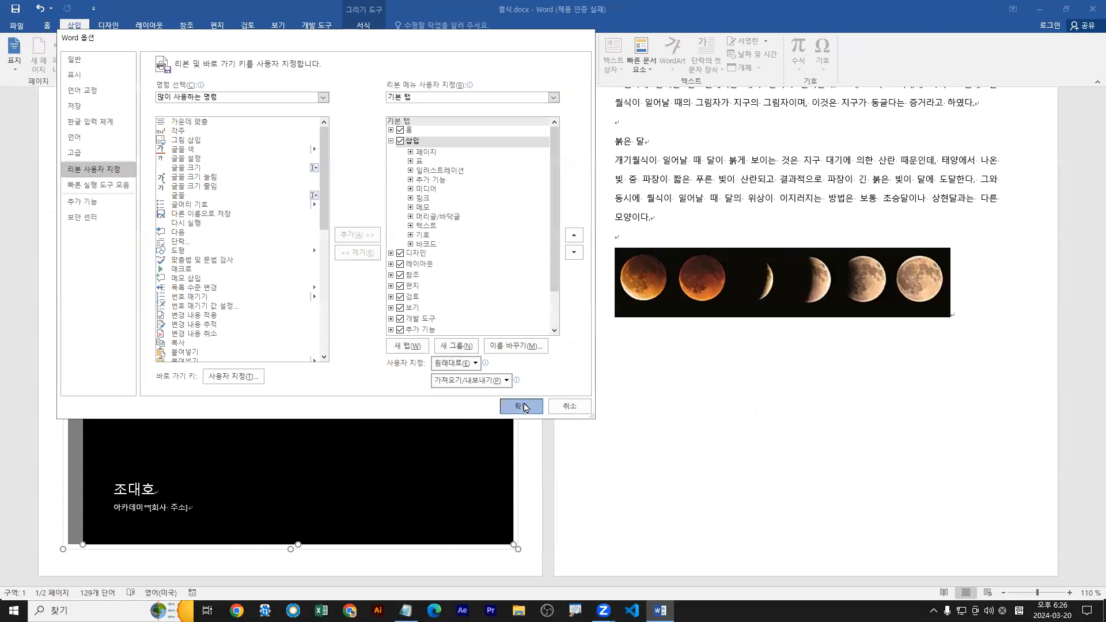
pyautogui.click(522, 407)
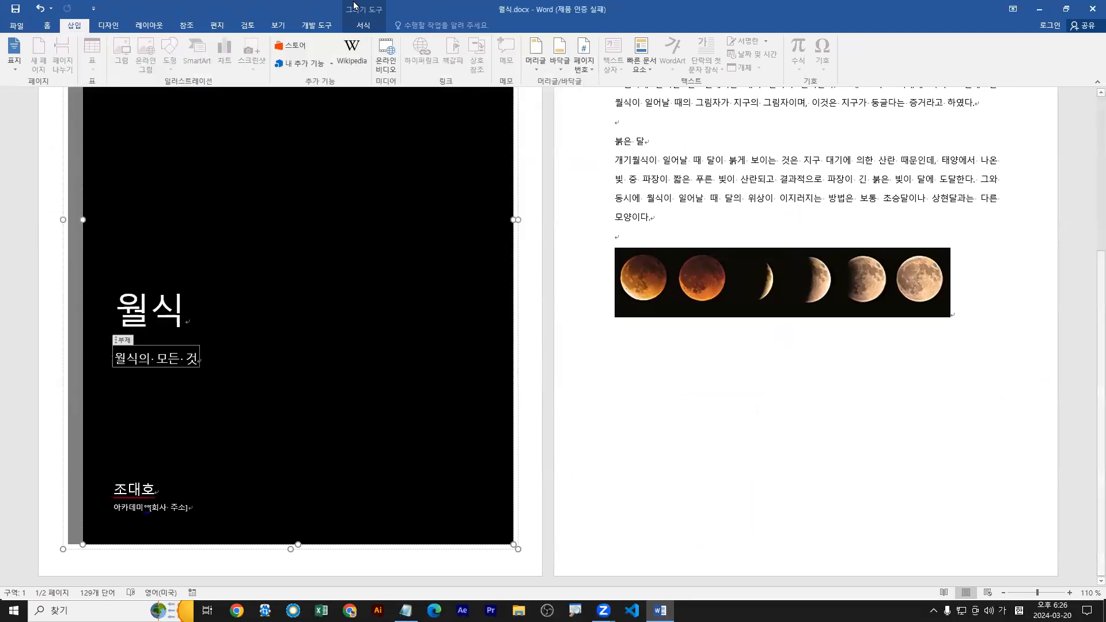
pyautogui.click(317, 25)
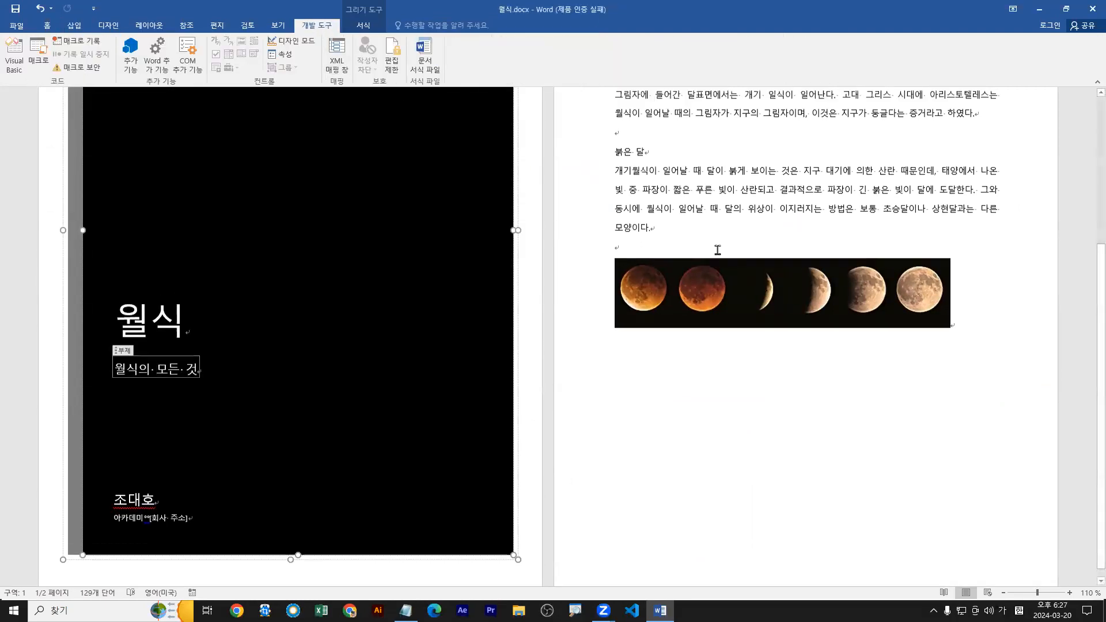
# Place the cursor in the empty paragraph directly below the heading 월식(月蝕) on page 2.
pyautogui.scroll(4, 718, 250)
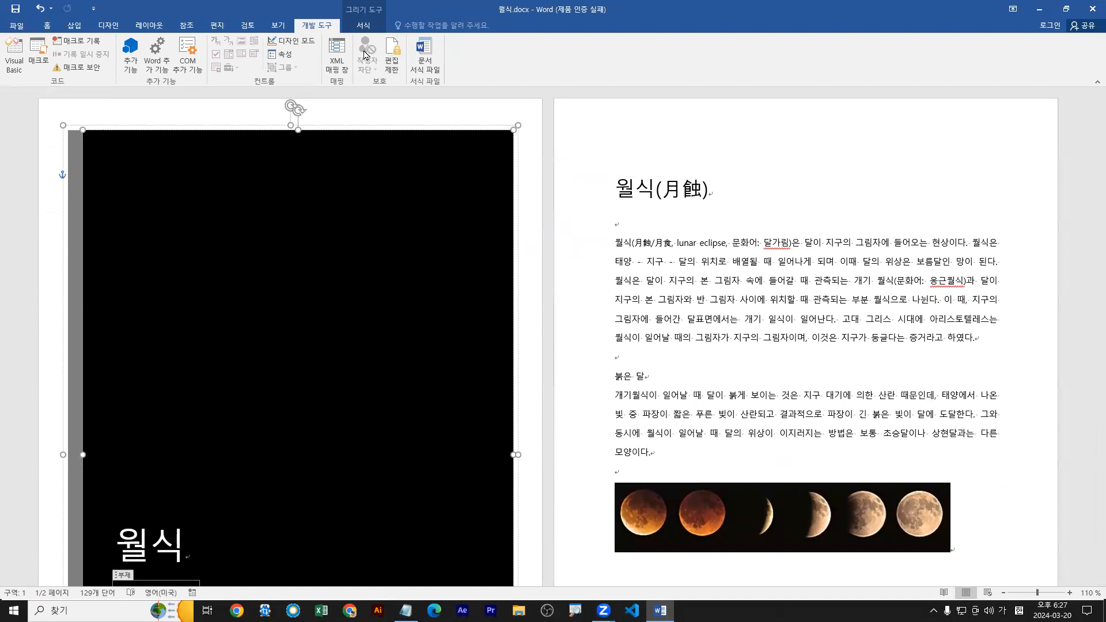
pyautogui.hotkey('ctrl', '2')
pyautogui.moveTo(616, 224); pyautogui.dragTo(568, 248)
pyautogui.moveTo(621, 215); pyautogui.dragTo(621, 228)
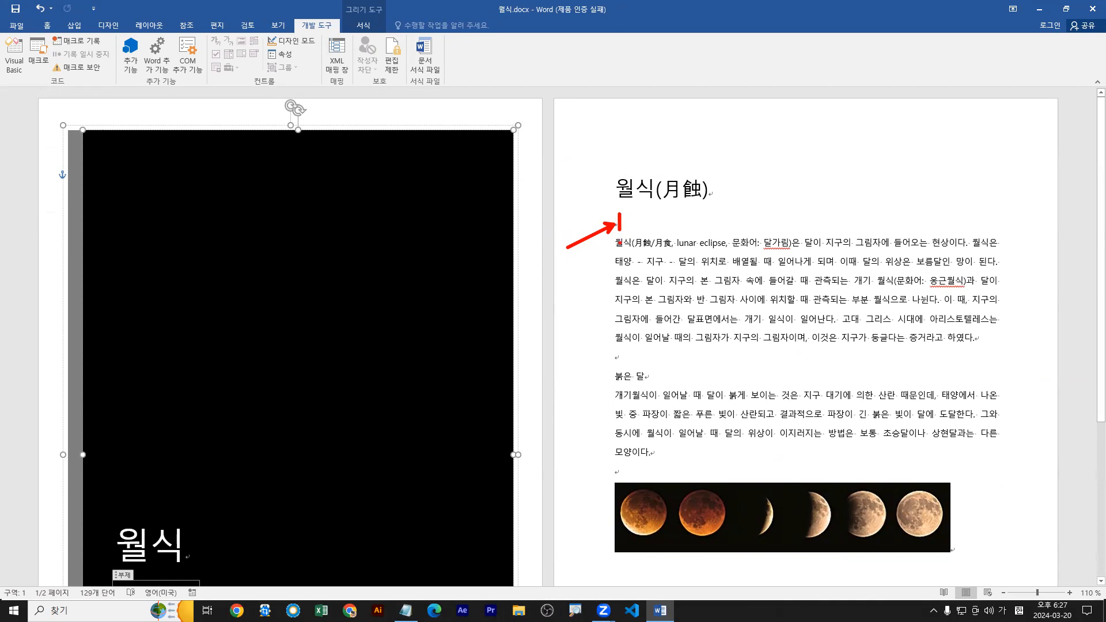
pyautogui.click(625, 231)
pyautogui.moveTo(631, 221)
pyautogui.mouseDown()
pyautogui.moveTo(698, 222)
pyautogui.moveTo(689, 240)
pyautogui.moveTo(708, 240)
pyautogui.mouseUp()
pyautogui.press('Escape')
pyautogui.click(622, 225)
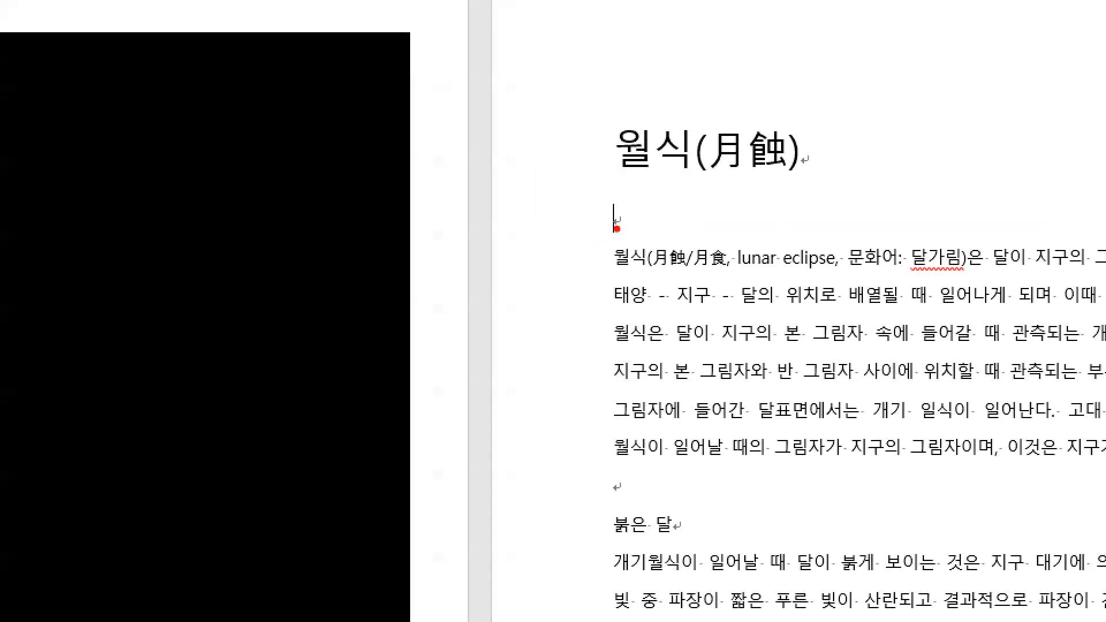
pyautogui.moveTo(618, 229); pyautogui.dragTo(586, 259)
pyautogui.moveTo(611, 203); pyautogui.dragTo(610, 247)
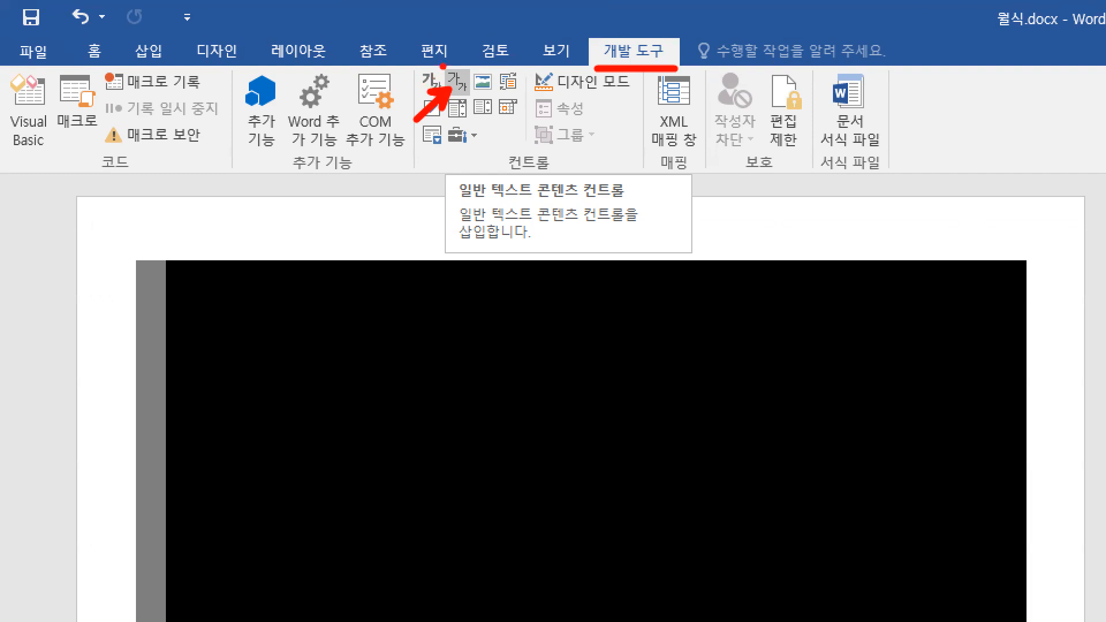
pyautogui.click(448, 90)
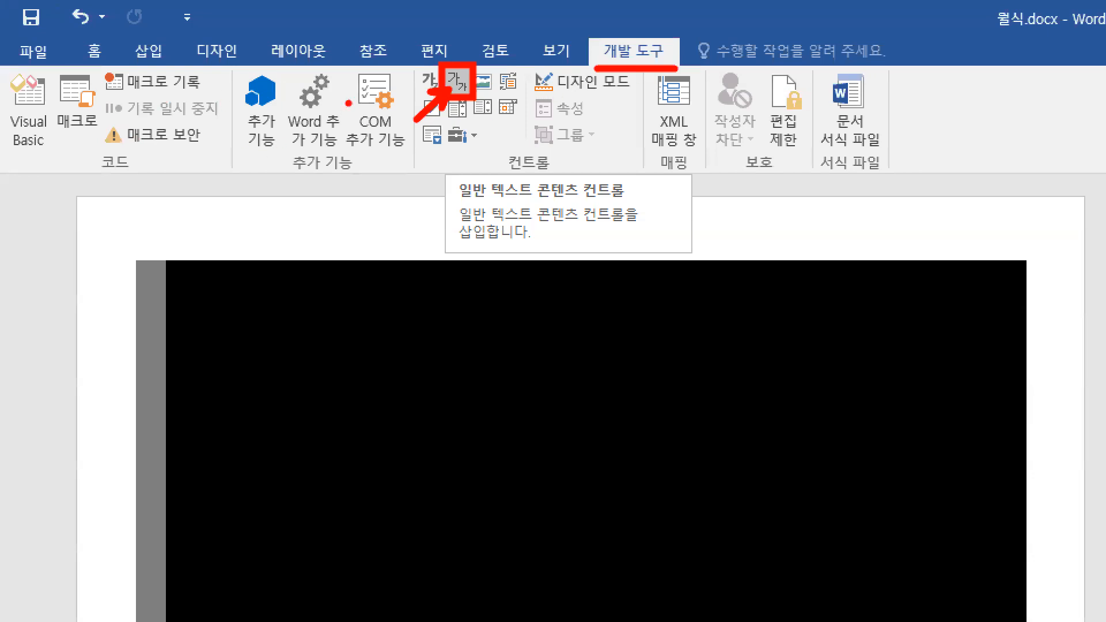
pyautogui.press('b')
pyautogui.press('b')
pyautogui.moveTo(403, 59); pyautogui.dragTo(650, 181)
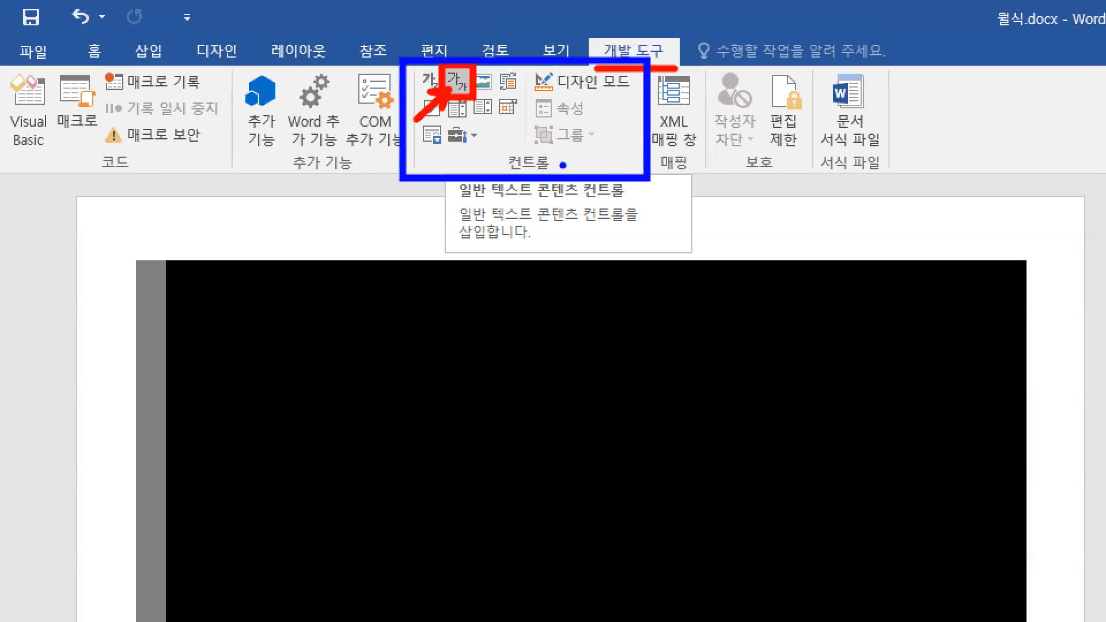
pyautogui.press('e')
pyautogui.press('r')
pyautogui.moveTo(455, 91); pyautogui.dragTo(436, 123)
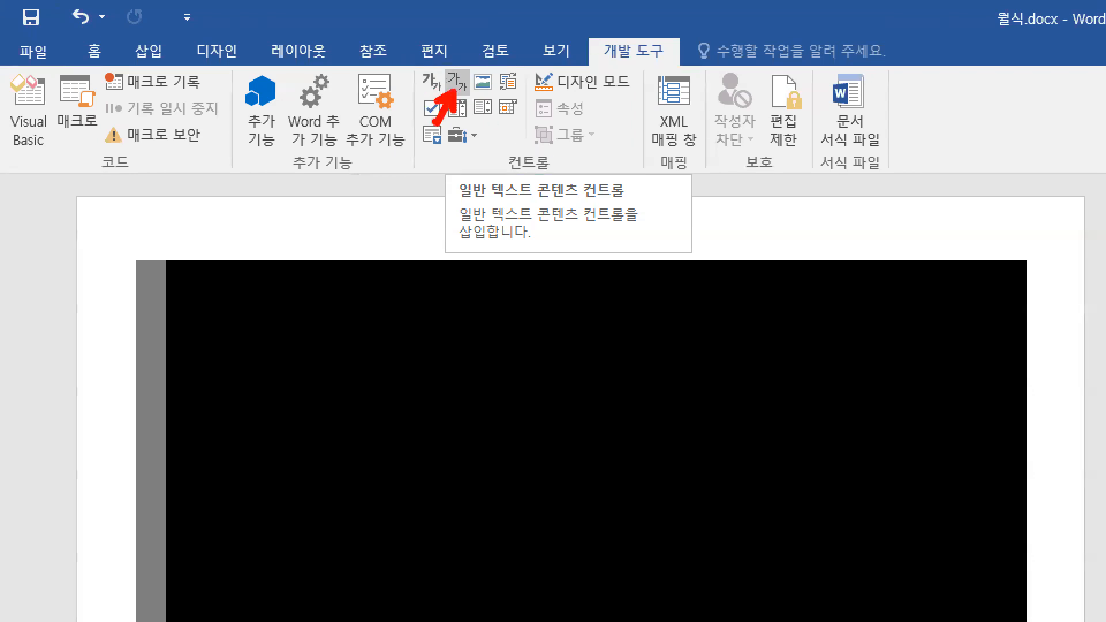
pyautogui.moveTo(444, 65)
pyautogui.mouseDown()
pyautogui.moveTo(469, 98)
pyautogui.moveTo(501, 96)
pyautogui.mouseUp()
pyautogui.press('e')
pyautogui.press('e')
pyautogui.moveTo(443, 65)
pyautogui.mouseDown()
pyautogui.moveTo(472, 98)
pyautogui.moveTo(438, 117)
pyautogui.mouseUp()
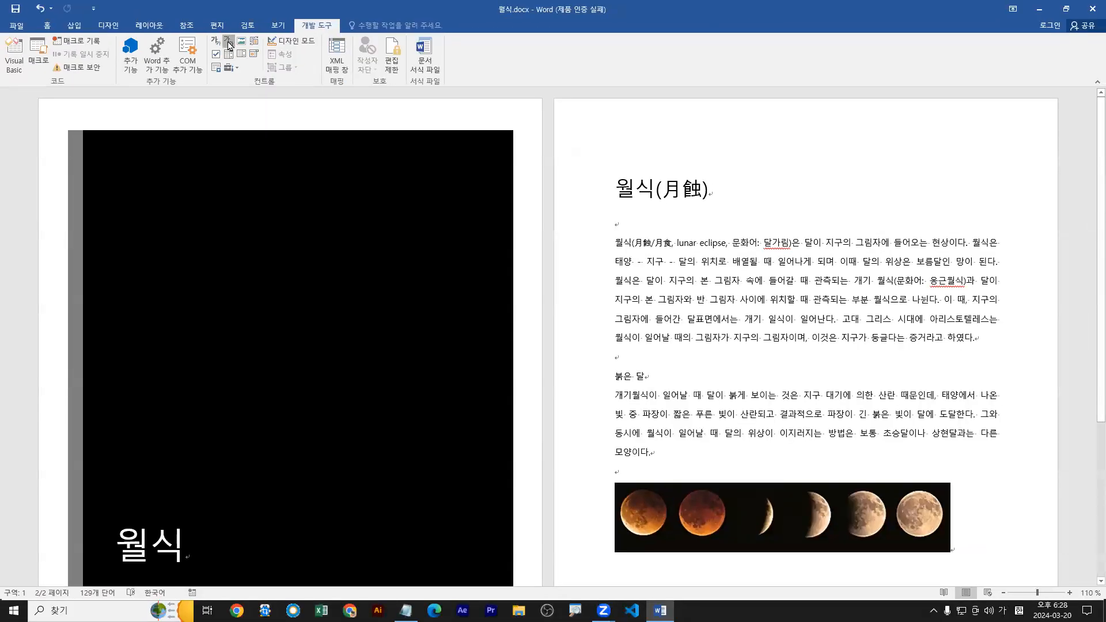
# Insert a plain text content control in the empty paragraph below the heading and fill it with 월식의 모든 것.
pyautogui.click(458, 88)
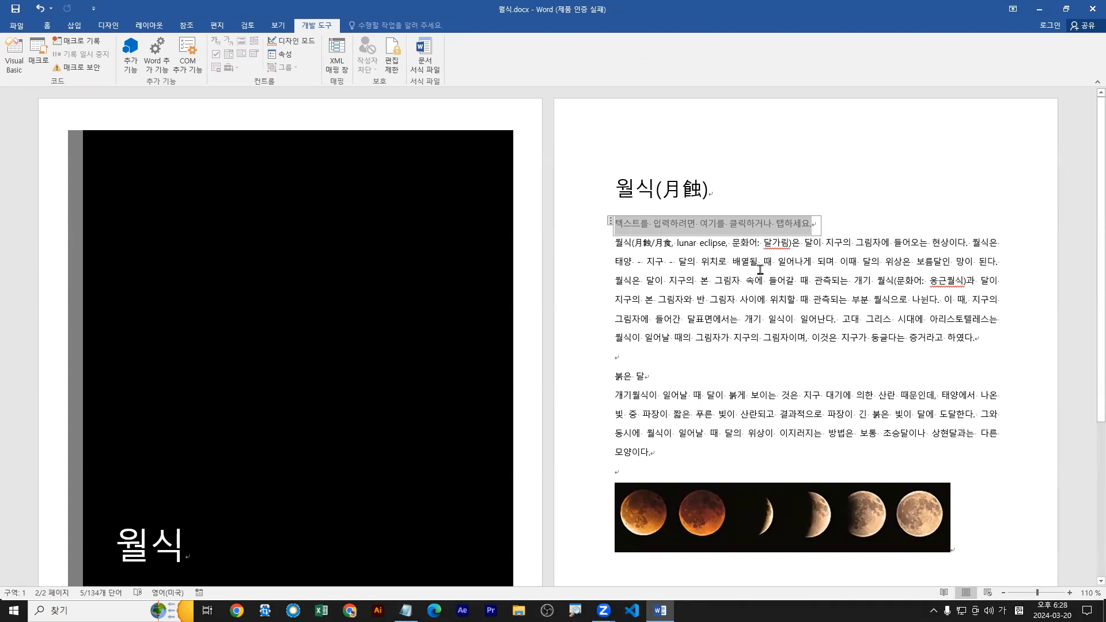
pyautogui.write('월식의 ㄷ고')
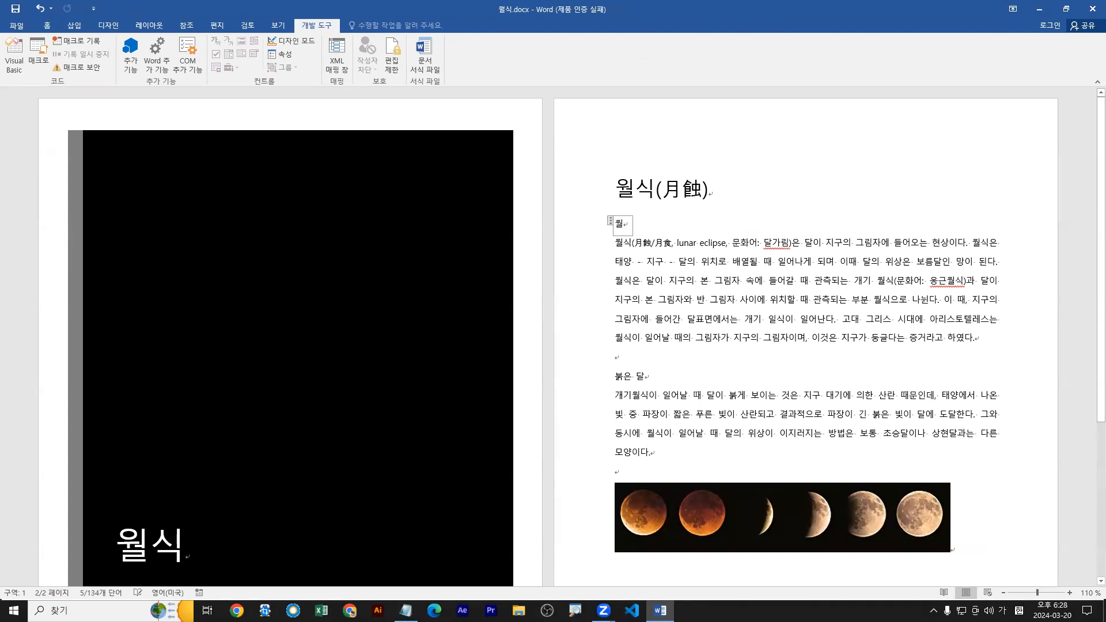
pyautogui.press('BackSpace')
pyautogui.press('BackSpace')
pyautogui.write('모든 것')
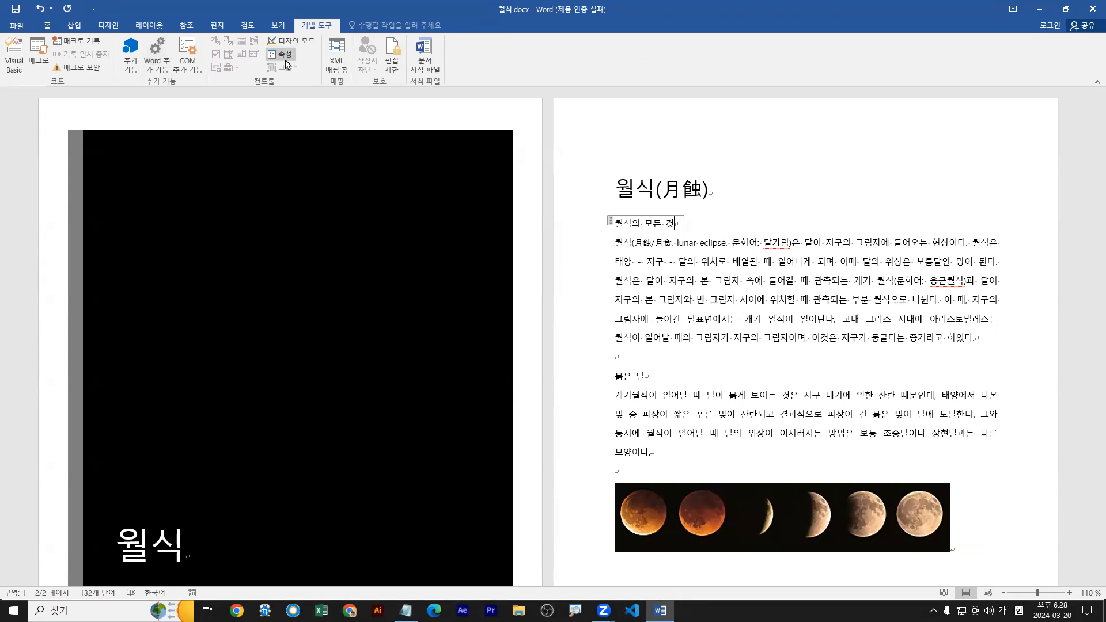
pyautogui.hotkey('ctrl', '1')
pyautogui.click(283, 84)
pyautogui.moveTo(284, 89); pyautogui.dragTo(297, 120)
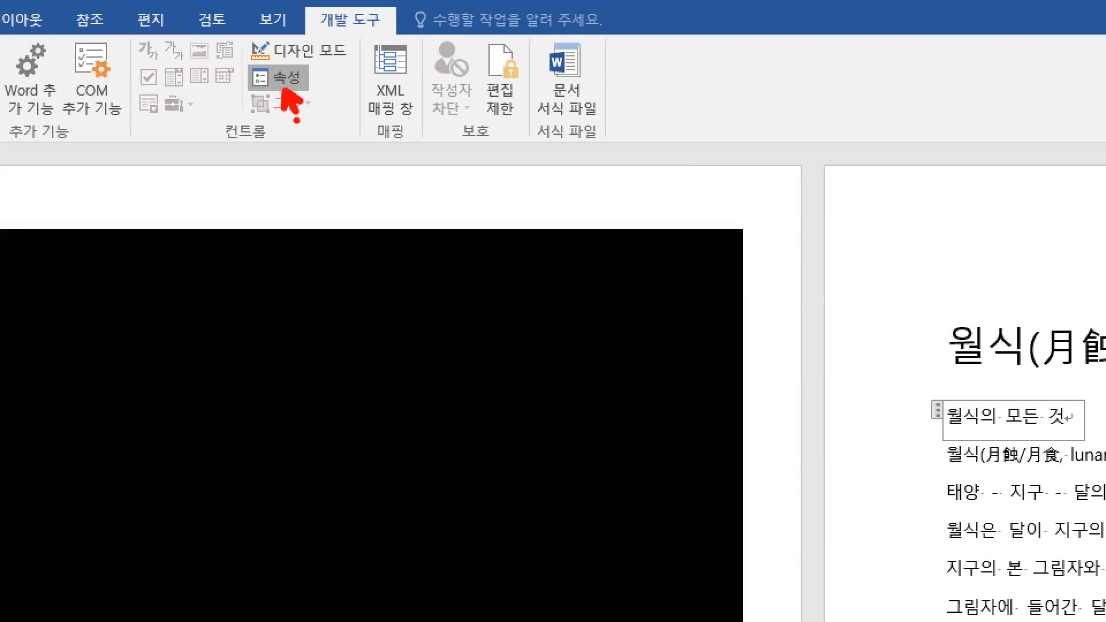
pyautogui.moveTo(239, 60); pyautogui.dragTo(317, 98)
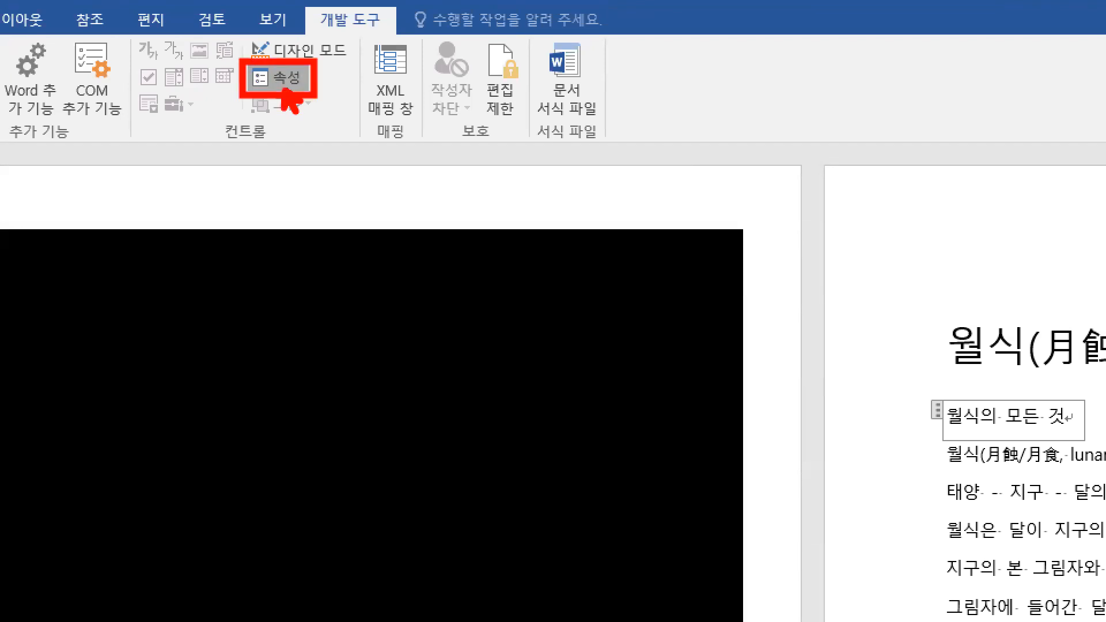
pyautogui.moveTo(929, 388)
pyautogui.mouseDown()
pyautogui.moveTo(961, 415)
pyautogui.moveTo(1091, 456)
pyautogui.mouseUp()
pyautogui.press('Escape')
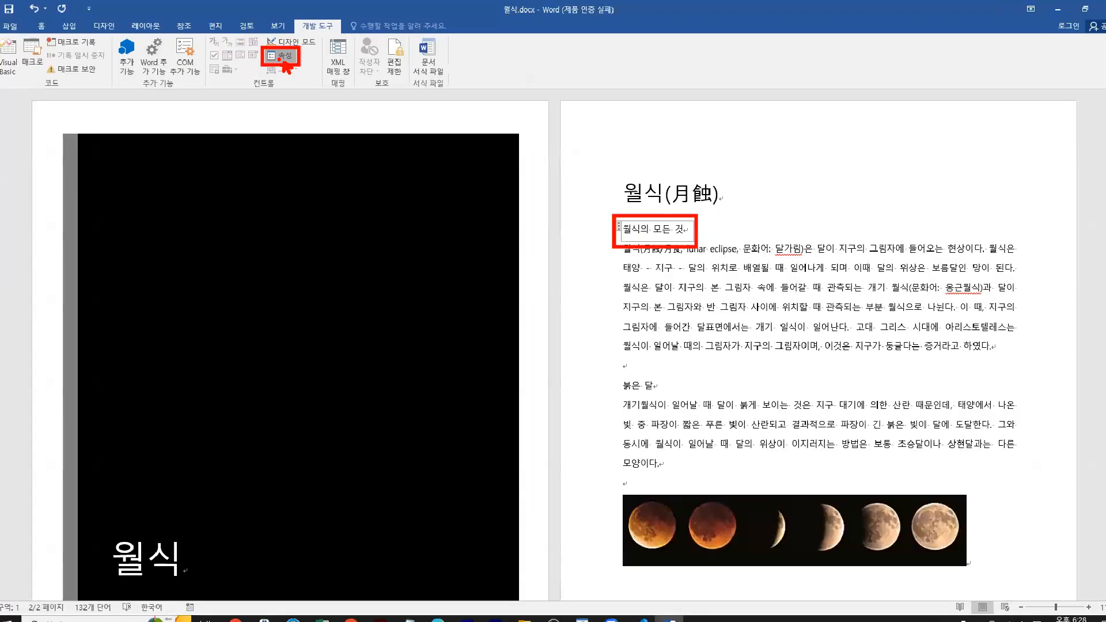
# Set the new content control's title to 부제 and allow carriage returns for multiple paragraphs in its properties.
pyautogui.click(283, 58)
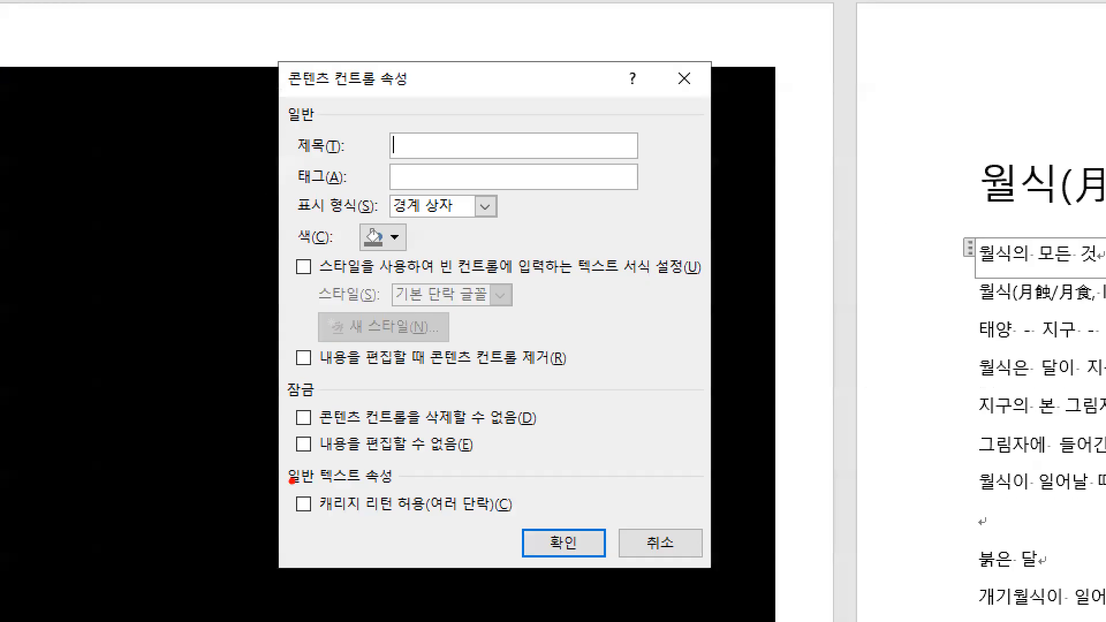
pyautogui.moveTo(271, 341); pyautogui.dragTo(290, 330)
pyautogui.moveTo(295, 518); pyautogui.dragTo(550, 518)
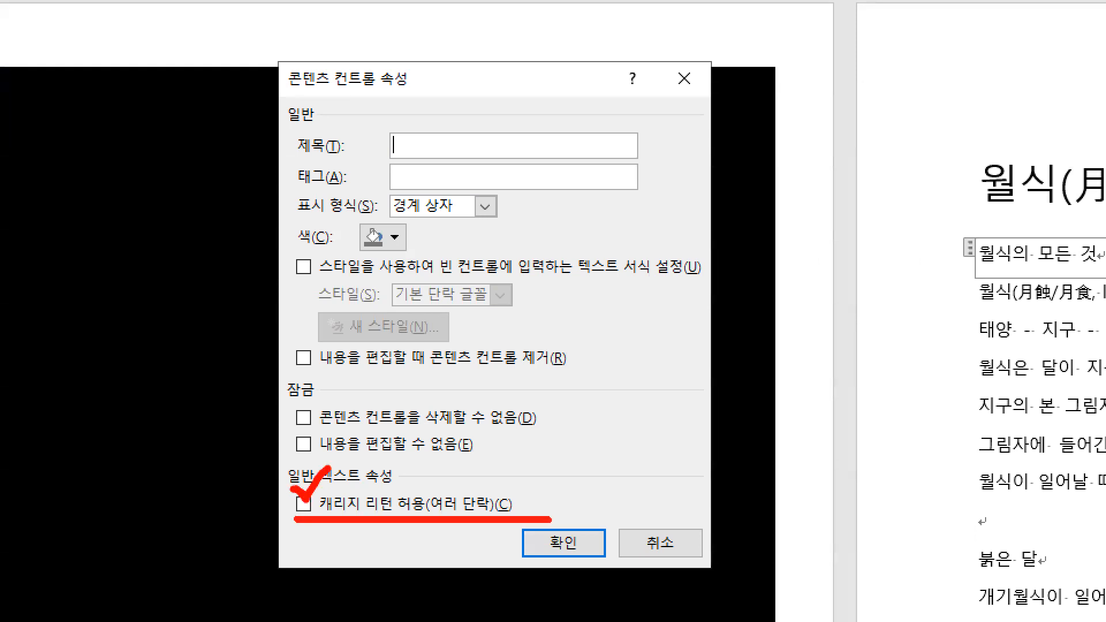
pyautogui.moveTo(299, 156); pyautogui.dragTo(431, 158)
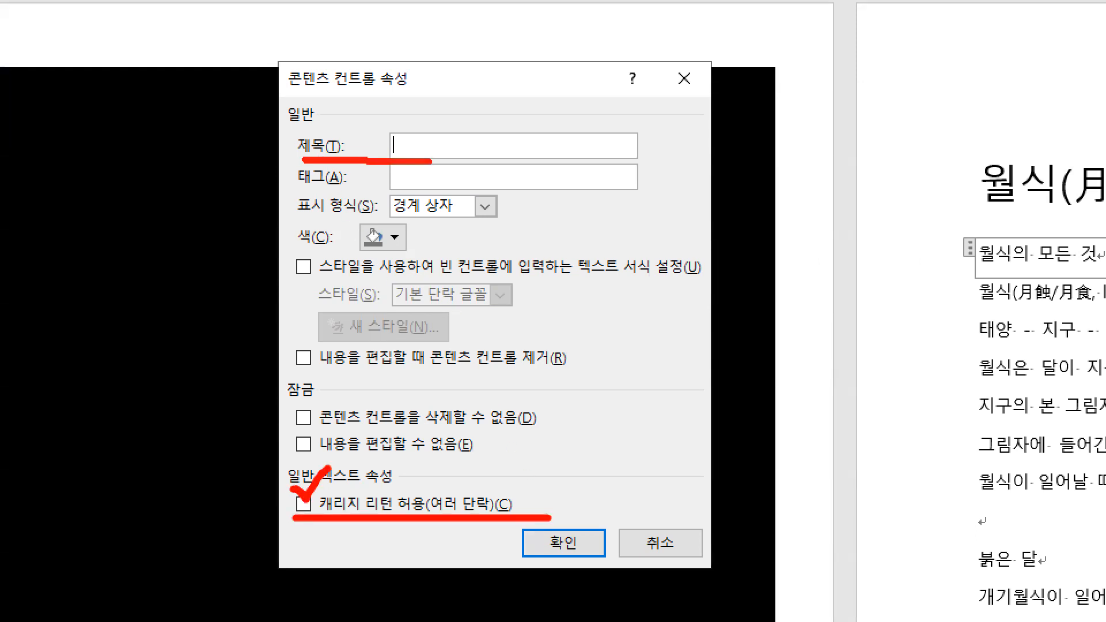
pyautogui.moveTo(407, 117); pyautogui.dragTo(428, 133)
pyautogui.moveTo(411, 125); pyautogui.dragTo(426, 124)
pyautogui.moveTo(411, 134); pyautogui.dragTo(451, 142)
pyautogui.moveTo(426, 146)
pyautogui.mouseDown()
pyautogui.moveTo(425, 162)
pyautogui.moveTo(476, 131)
pyautogui.moveTo(466, 150)
pyautogui.moveTo(483, 168)
pyautogui.mouseUp()
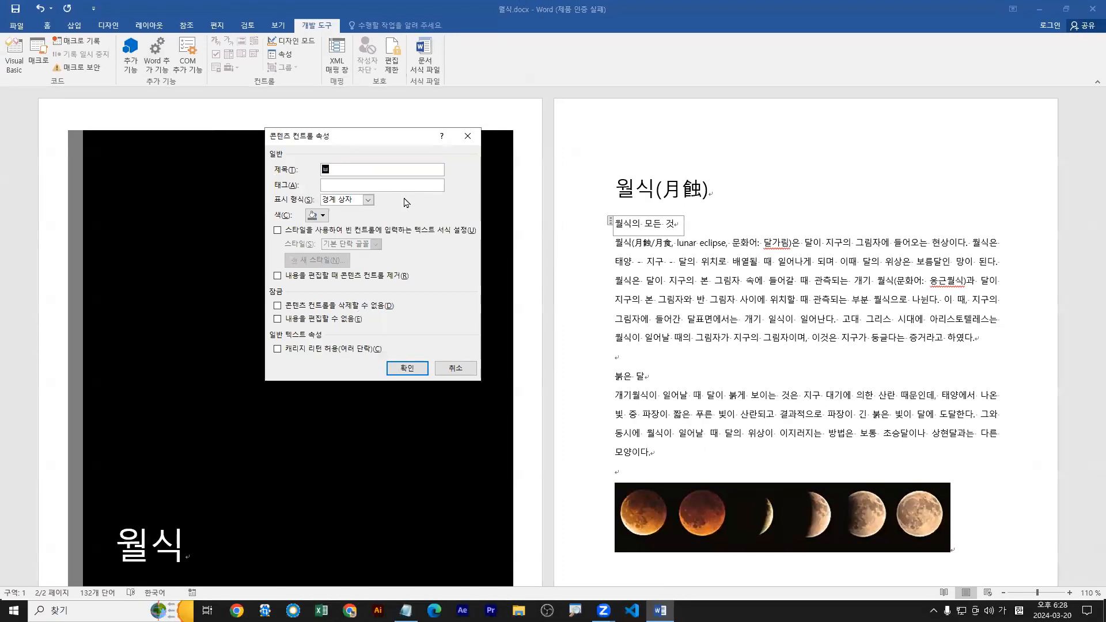
pyautogui.write('제')
pyautogui.click(277, 349)
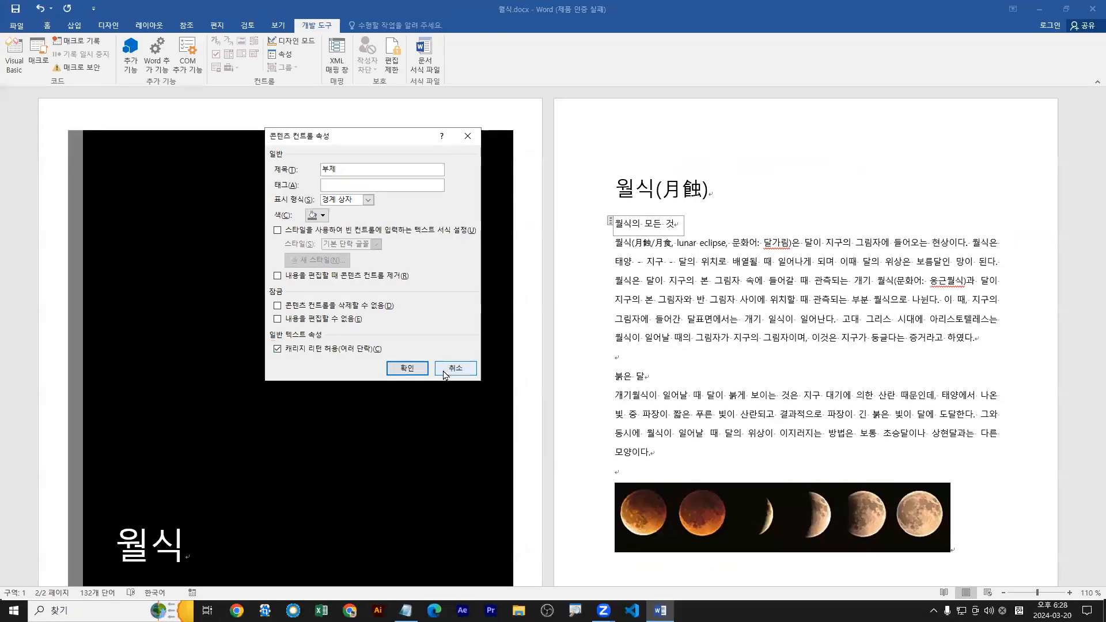
pyautogui.click(560, 505)
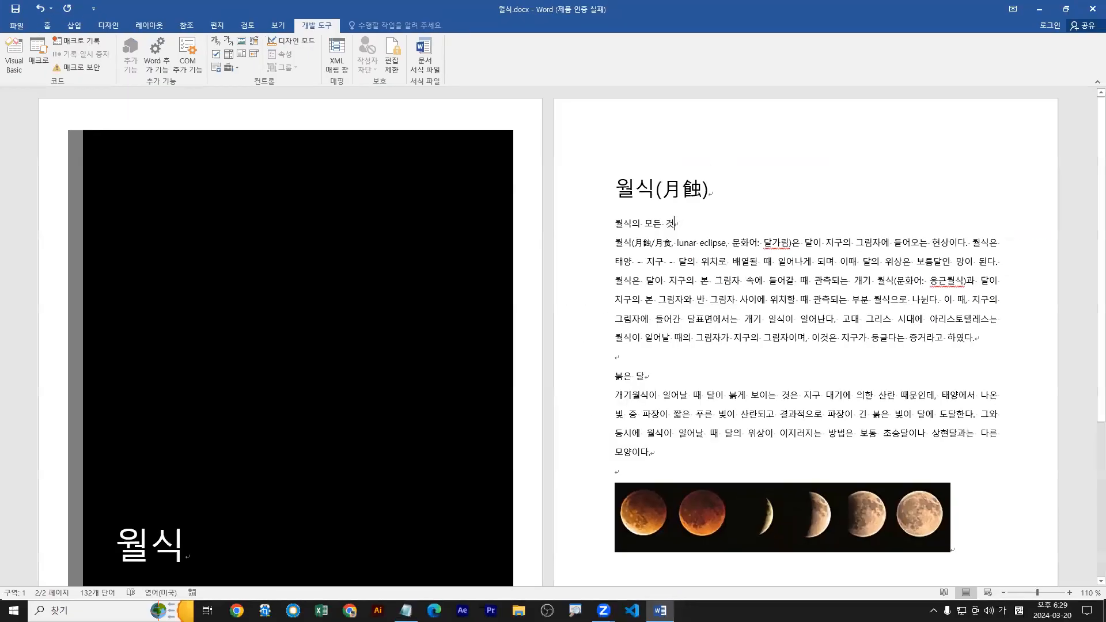
# Add the line 2024 년 below 월식의 모든 것 on page 2.
pyautogui.press('Return')
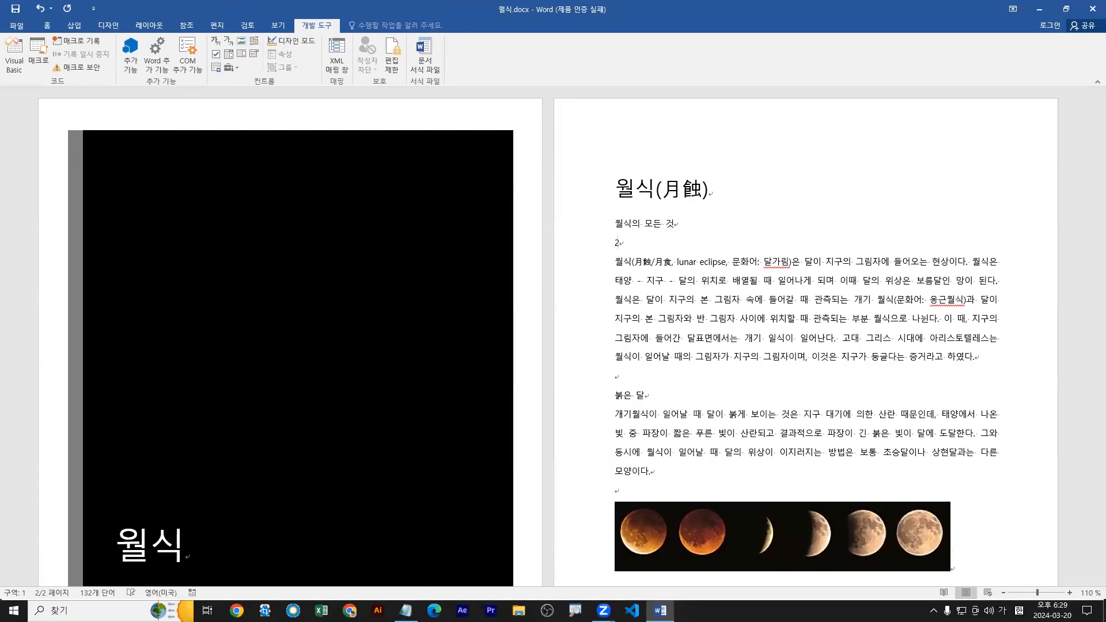
pyautogui.write('2024 년')
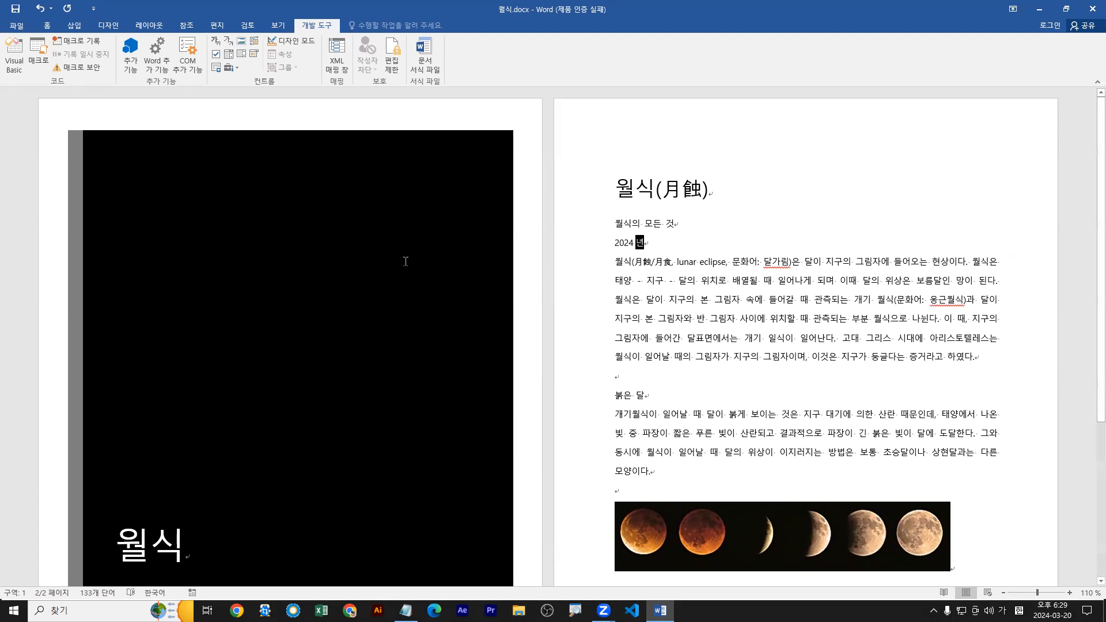
# Allow carriage returns for multiple paragraphs in the properties of the cover page's 부제 content control.
pyautogui.scroll(-3, 375, 353)
pyautogui.click(168, 447)
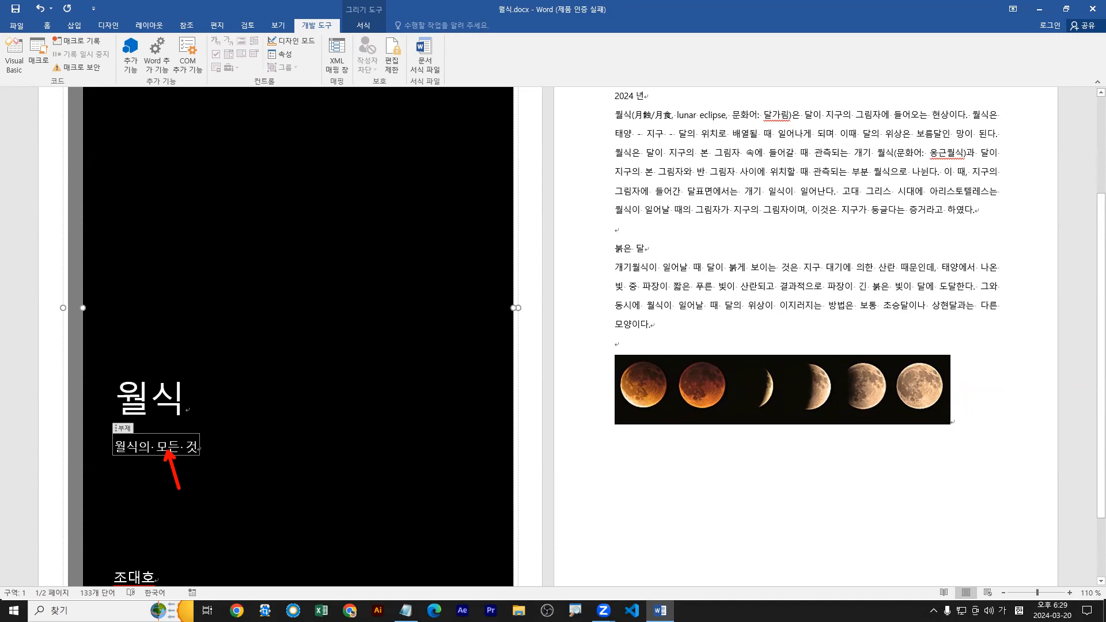
pyautogui.click(281, 57)
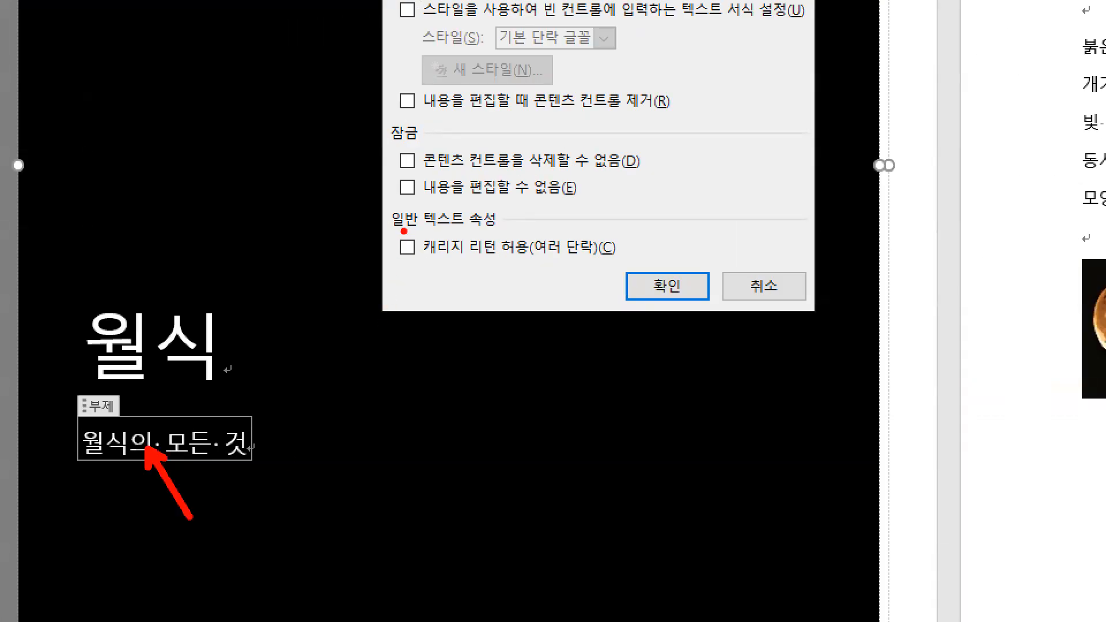
pyautogui.moveTo(404, 231); pyautogui.dragTo(435, 218)
pyautogui.moveTo(654, 295); pyautogui.dragTo(640, 326)
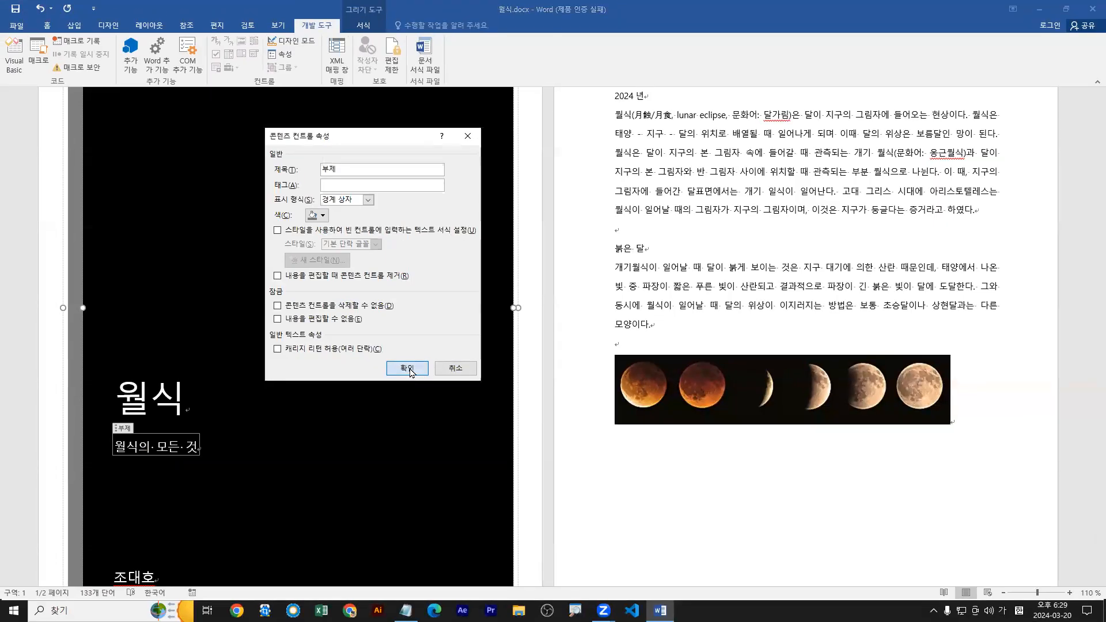
pyautogui.click(667, 286)
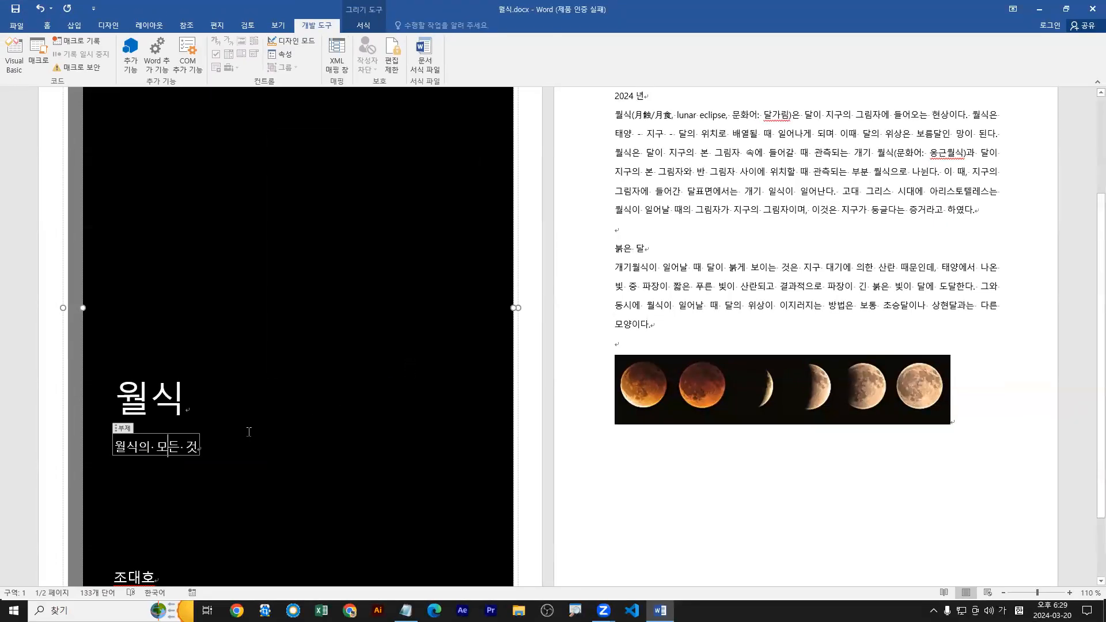
pyautogui.click(189, 453)
pyautogui.click(285, 62)
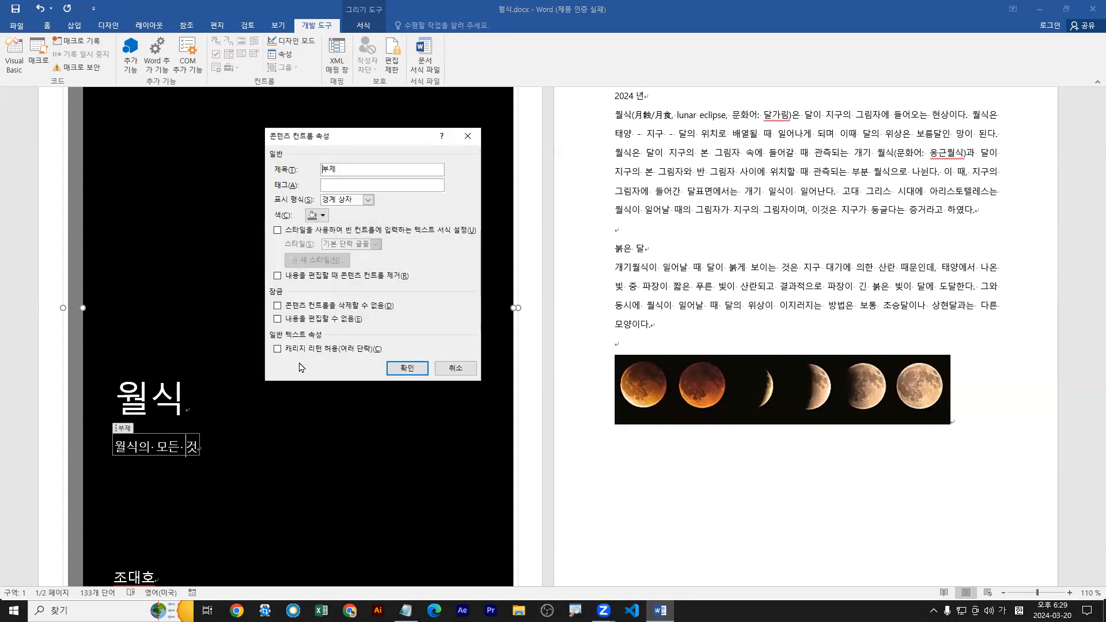
pyautogui.click(396, 369)
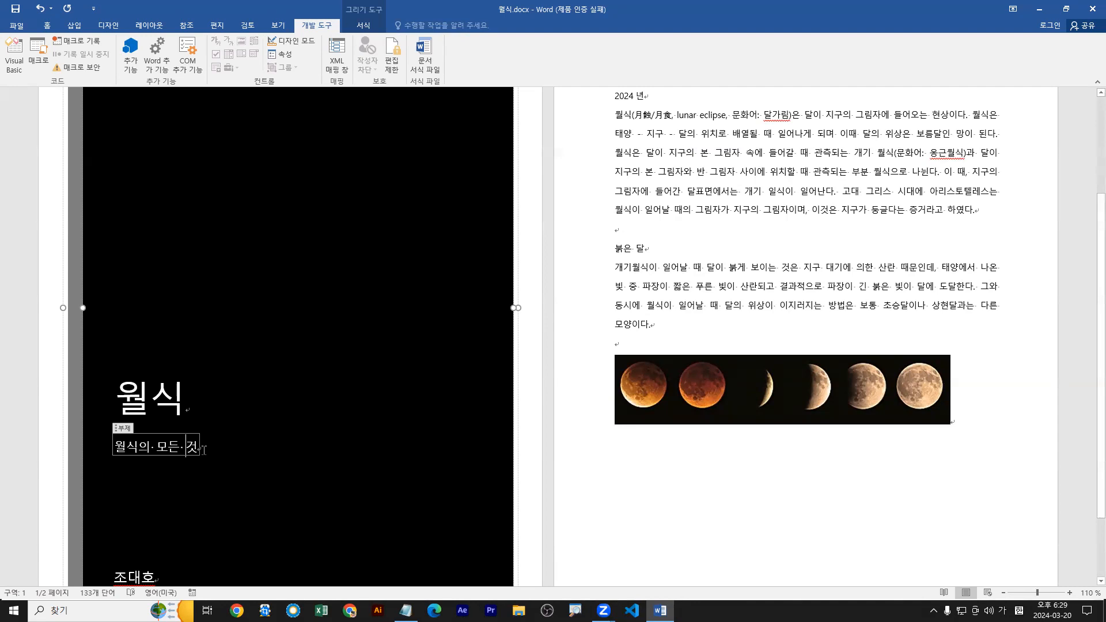
# Add a second line reading 2018 년 3 월 below 월식의 모든 것 in the cover page's 부제 content control.
pyautogui.press('Return')
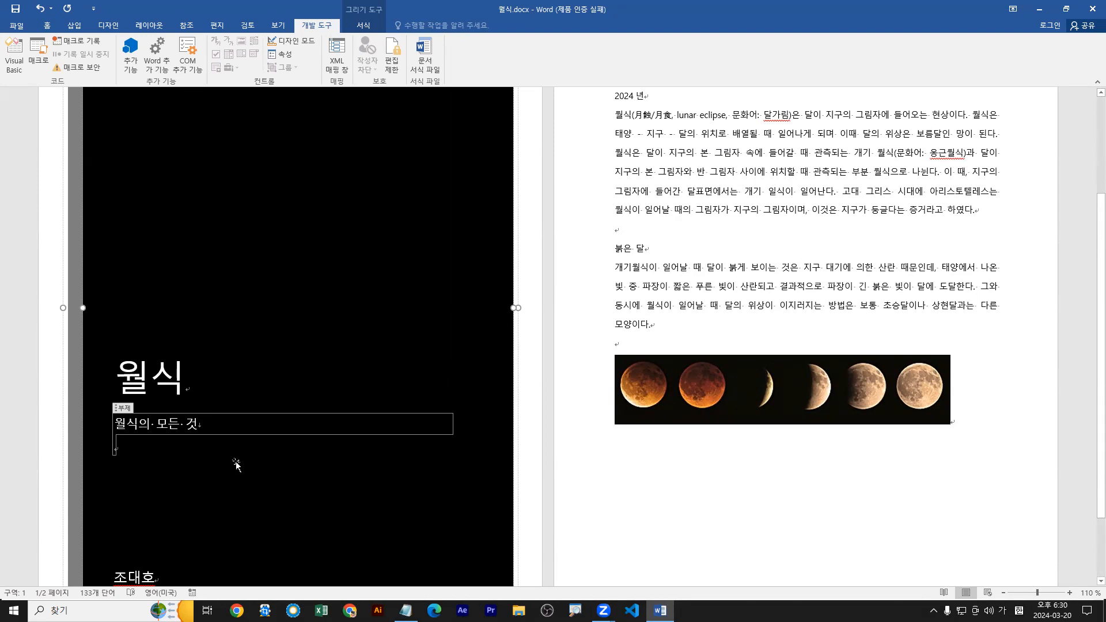
pyautogui.write('2018 ㄴ')
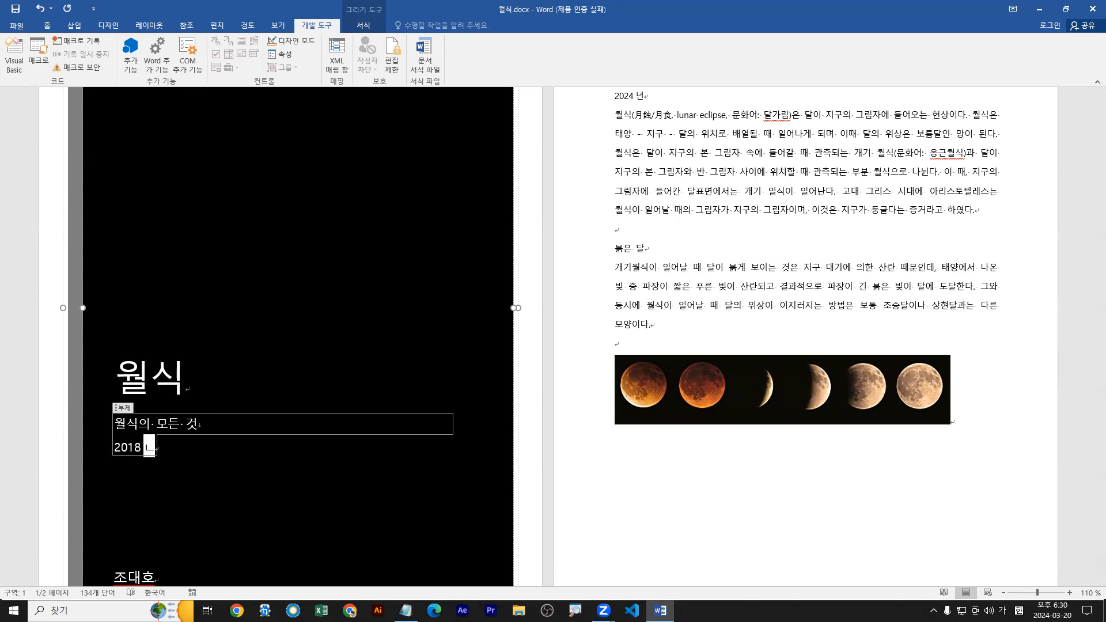
pyautogui.write('년 3')
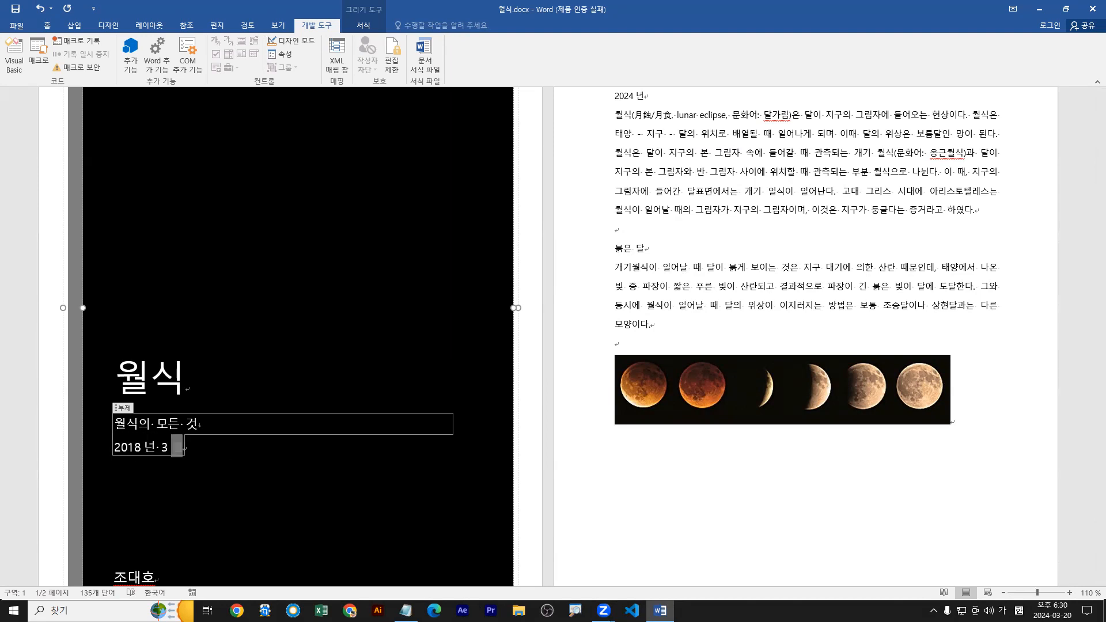
pyautogui.write(' 월')
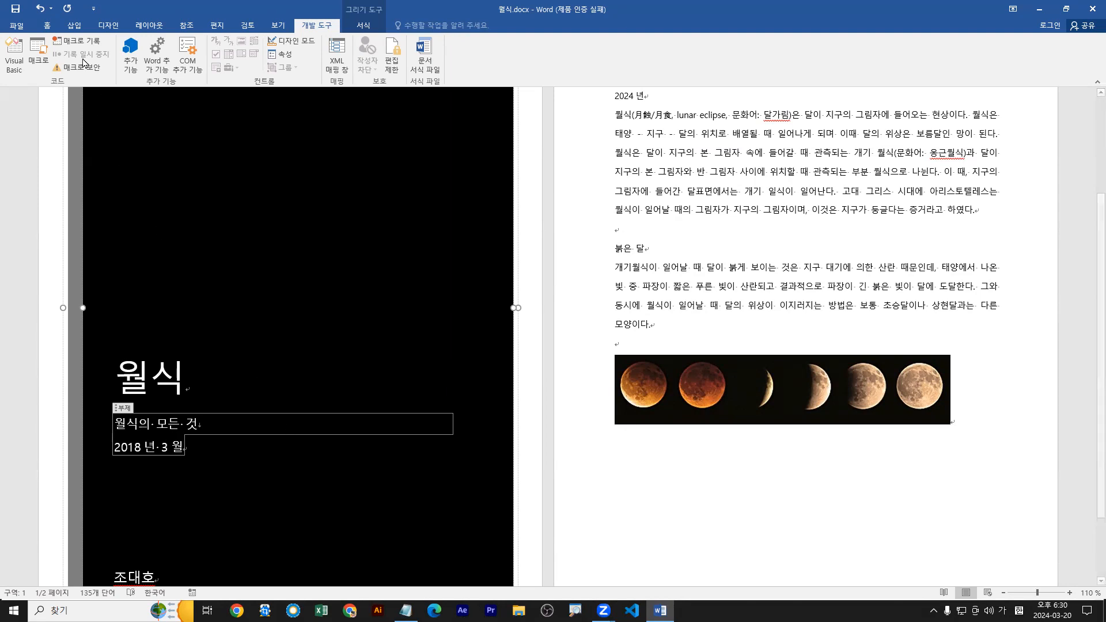
# Remove the current cover page from the document.
pyautogui.click(74, 25)
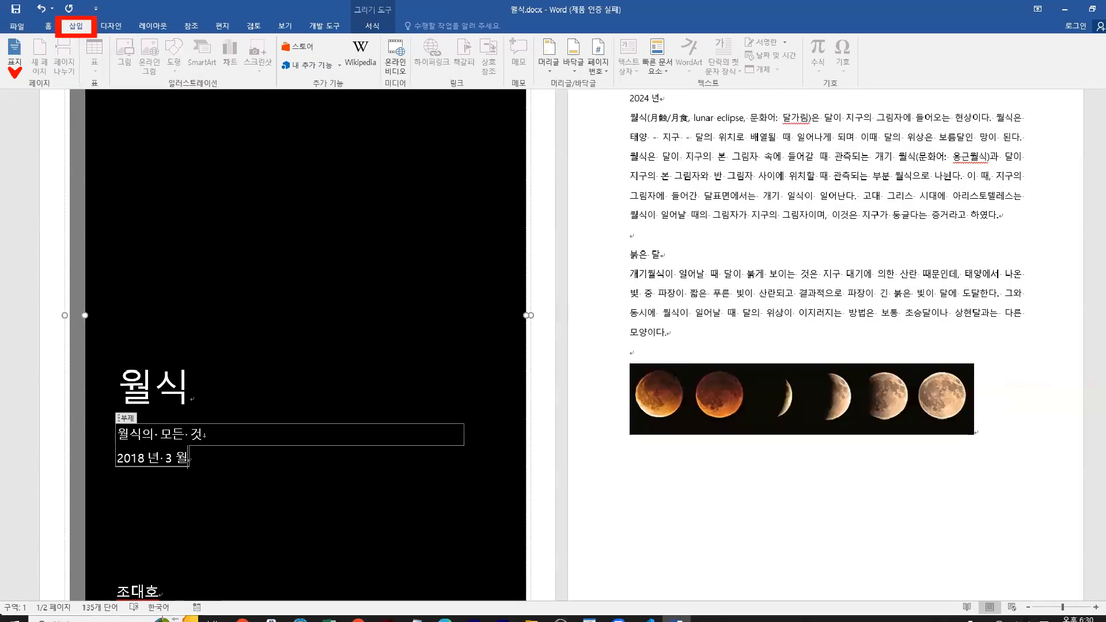
pyautogui.click(17, 74)
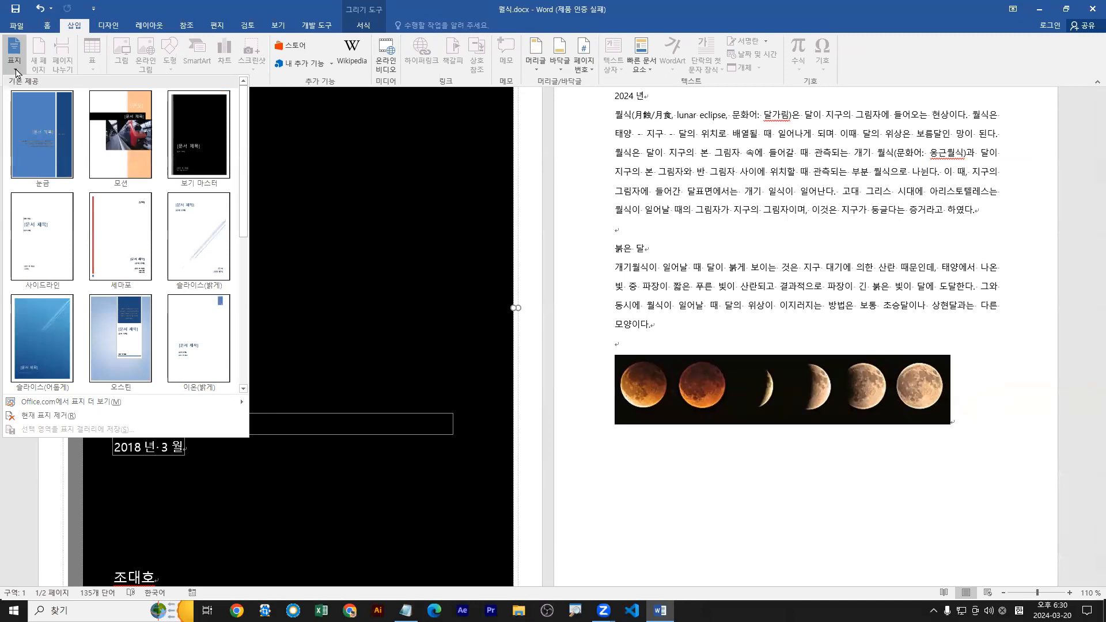
pyautogui.click(42, 416)
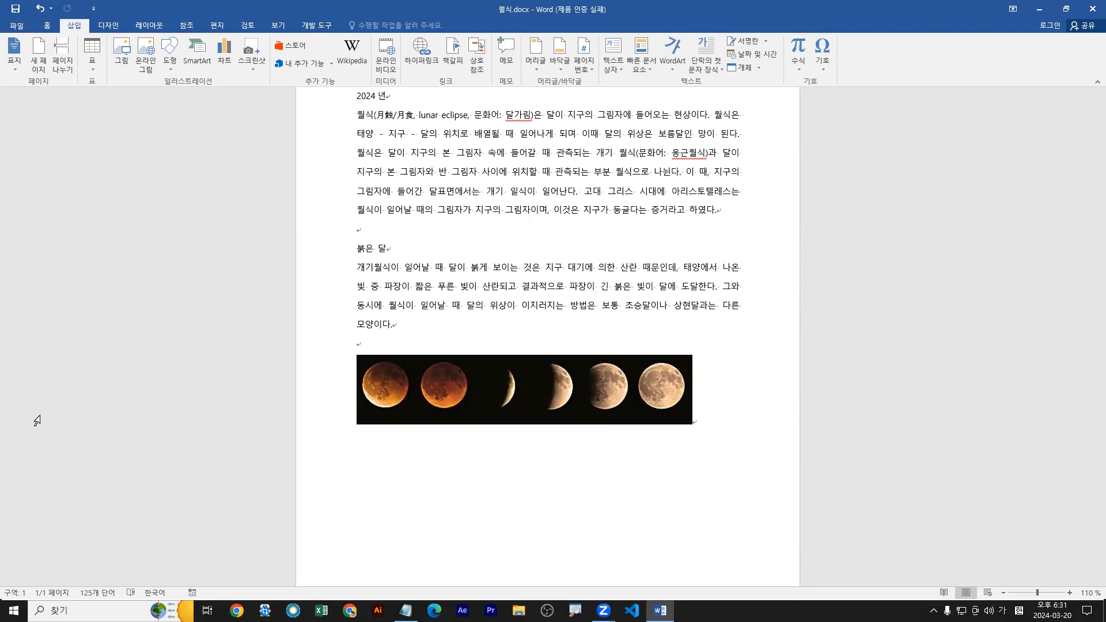
# Close 월식.docx without saving the changes.
pyautogui.click(176, 28)
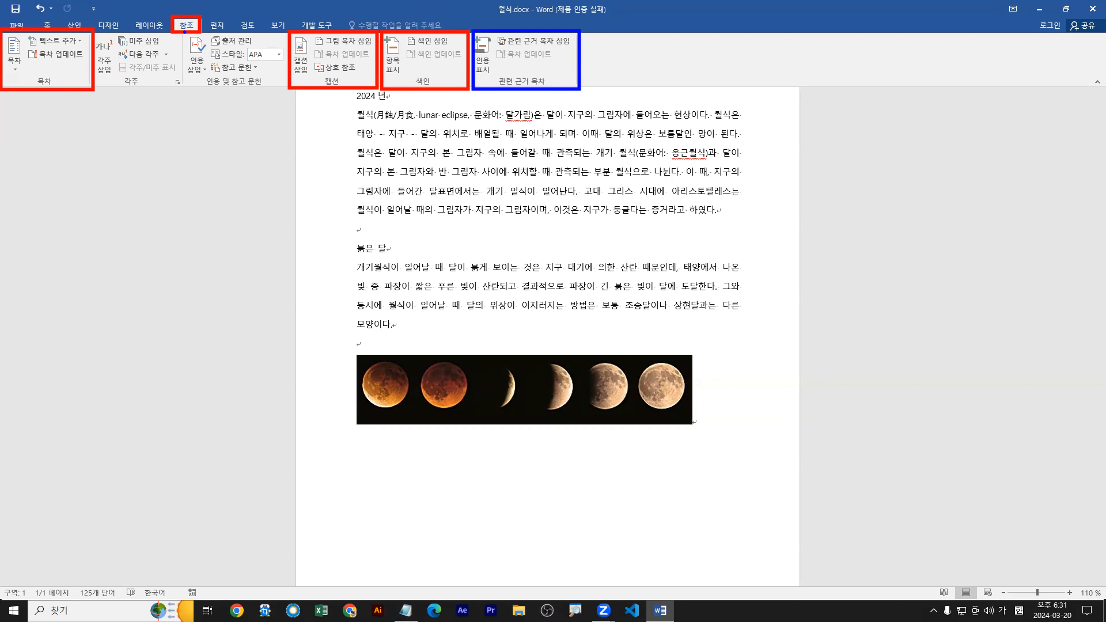
pyautogui.click(16, 25)
pyautogui.click(23, 244)
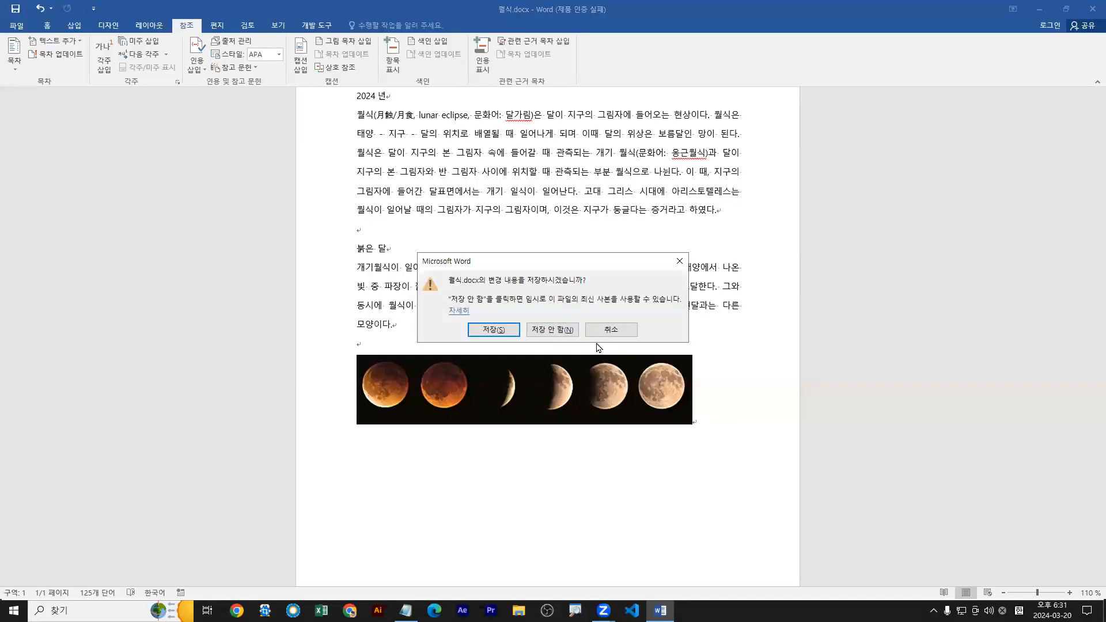
pyautogui.click(553, 332)
# Open 처리지침1.docx from the Chapter 3 folder in MOS-워드.
pyautogui.click(12, 29)
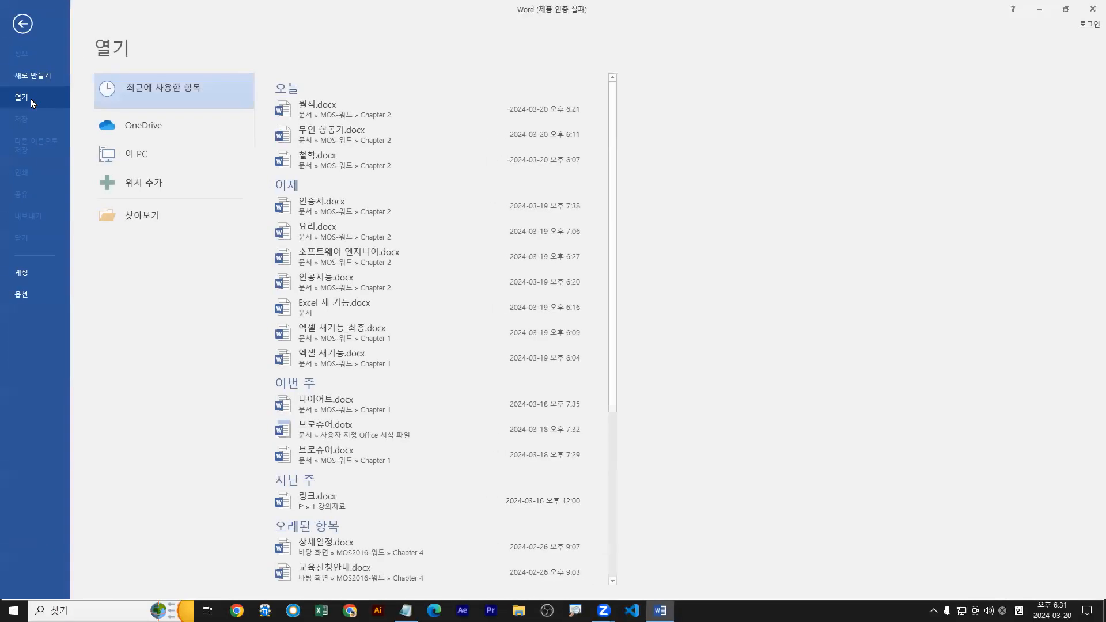
pyautogui.click(140, 212)
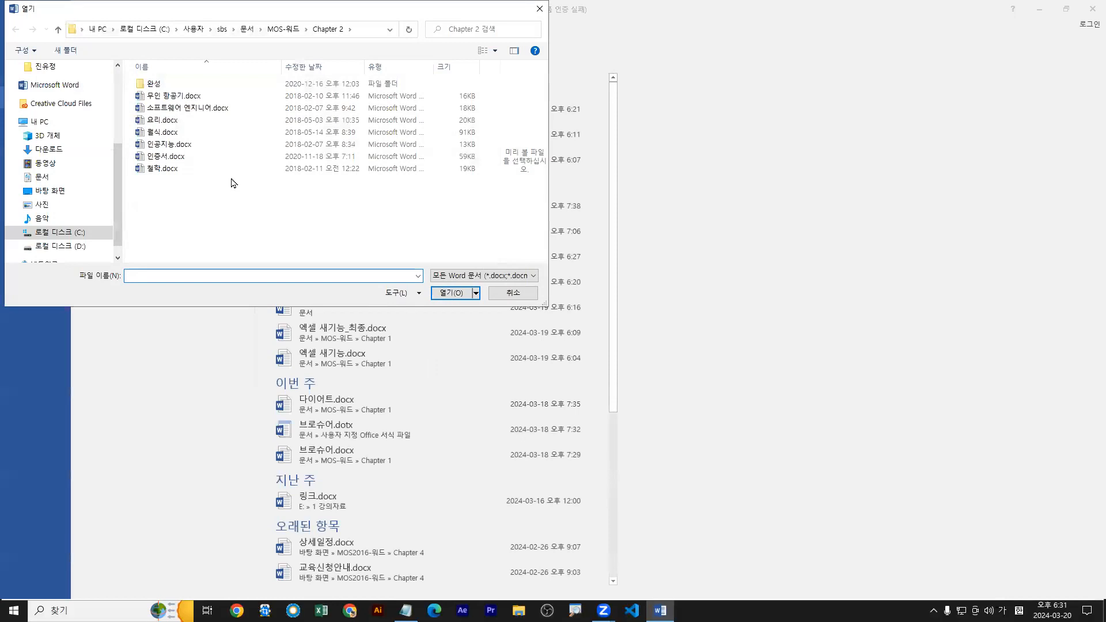
pyautogui.click(291, 30)
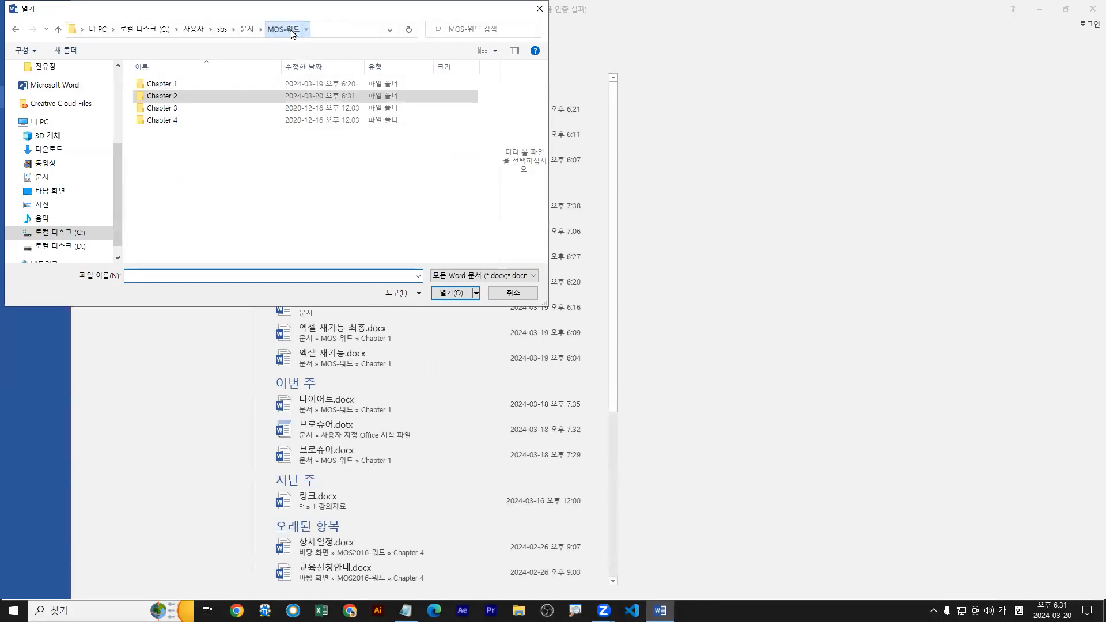
pyautogui.doubleClick(172, 109)
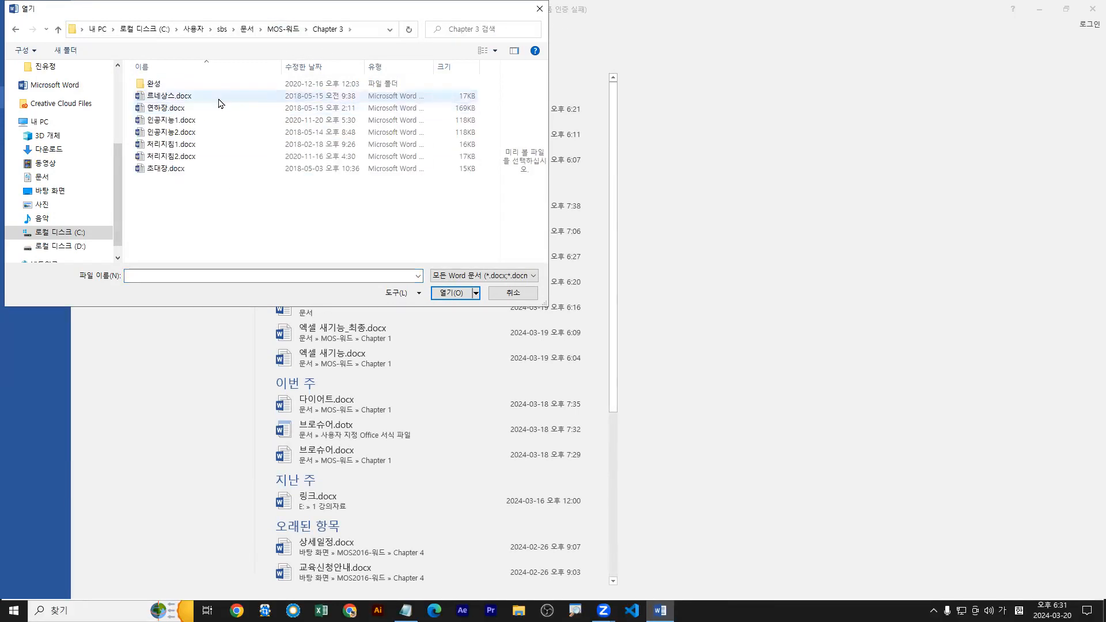
pyautogui.click(168, 148)
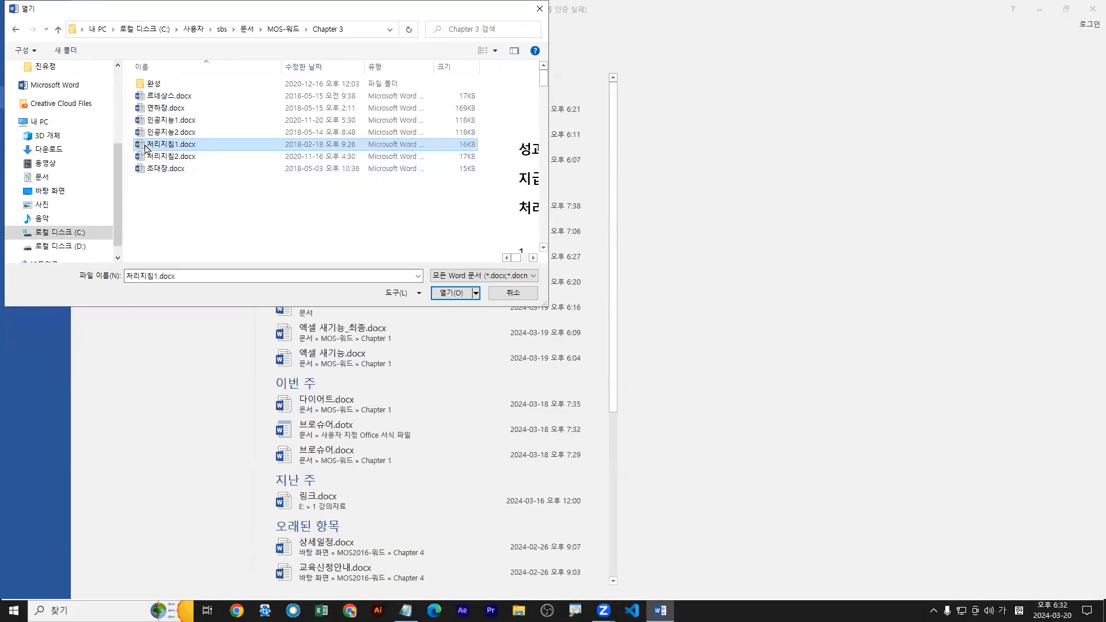
pyautogui.doubleClick(280, 297)
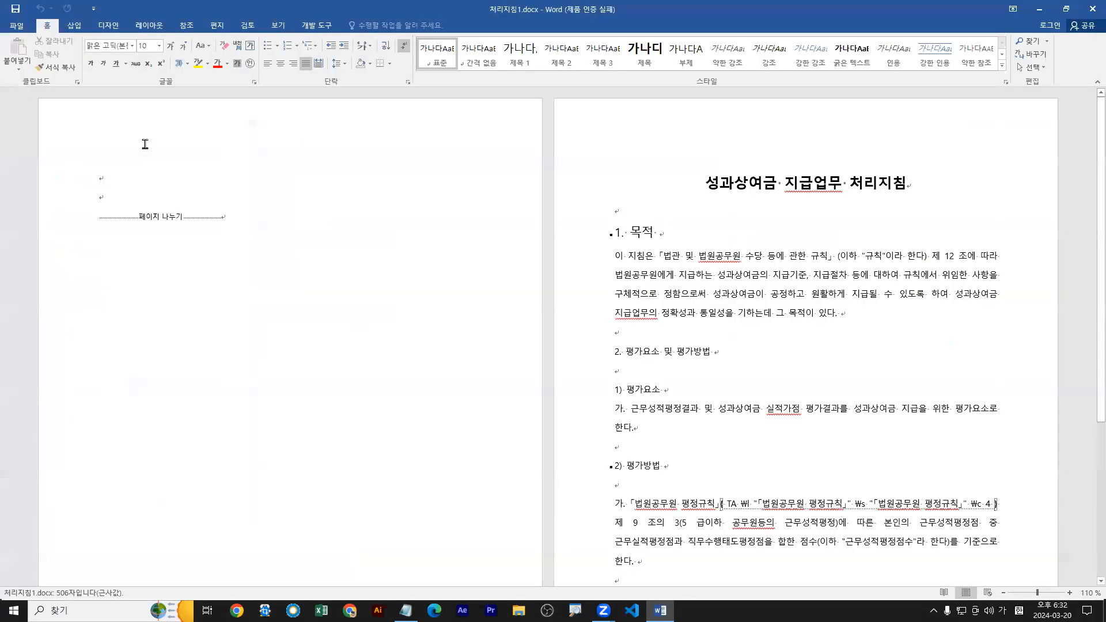
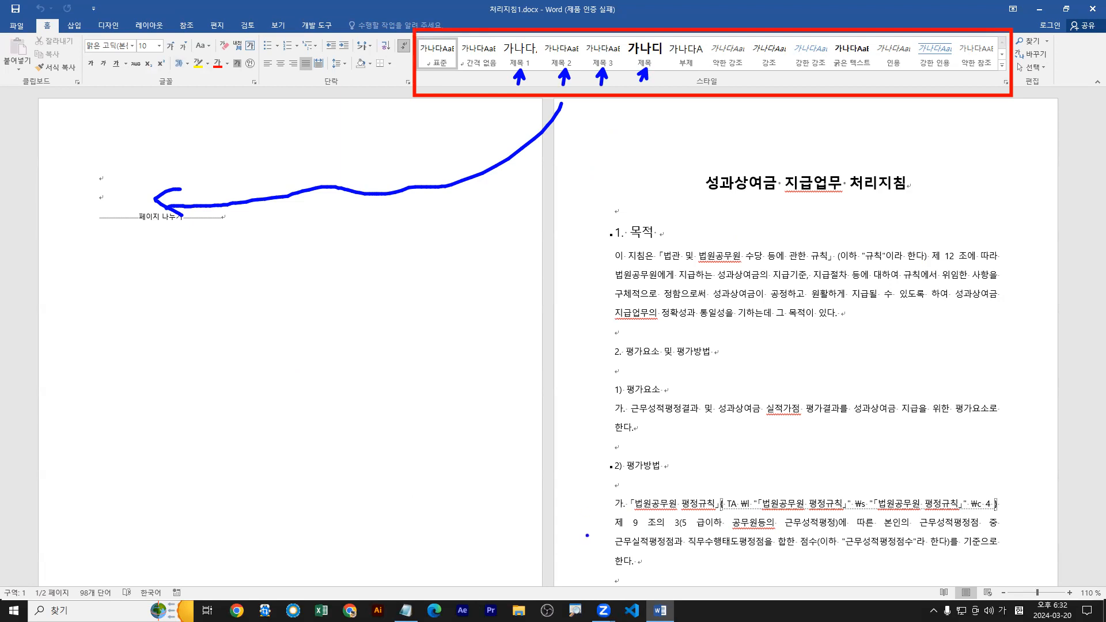
# Examine which heading styles are applied to the "1. 목적" and "2) 평가방법" lines.
pyautogui.press('Escape')
pyautogui.click(639, 233)
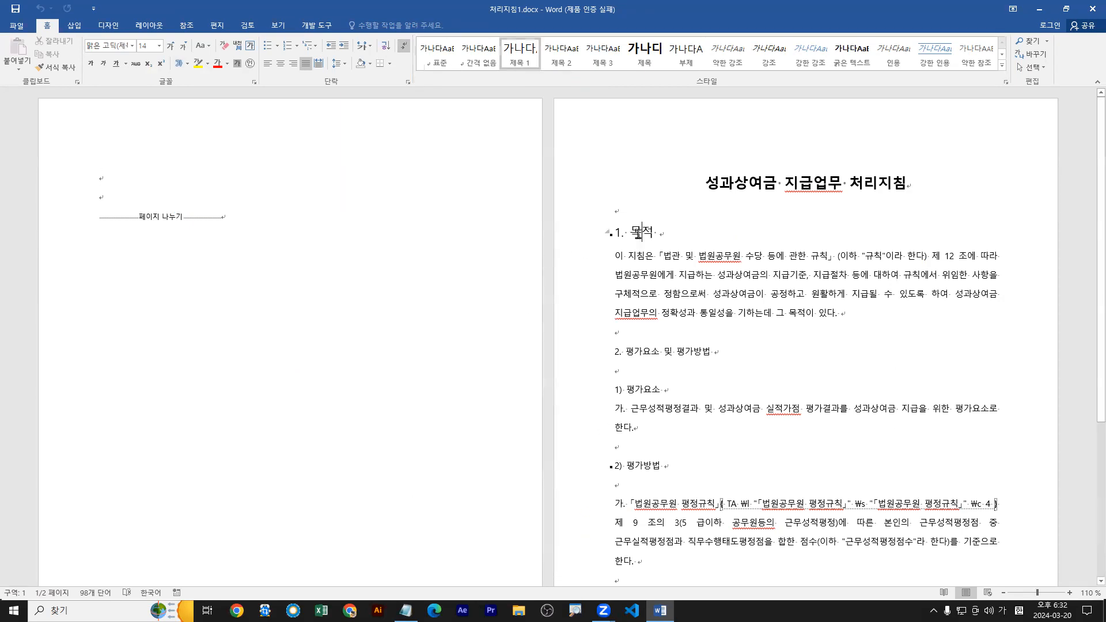
pyautogui.hotkey('ctrl', '2')
pyautogui.moveTo(643, 237); pyautogui.dragTo(651, 261)
pyautogui.moveTo(635, 471)
pyautogui.mouseDown()
pyautogui.moveTo(644, 500)
pyautogui.moveTo(663, 473)
pyautogui.mouseUp()
pyautogui.press('Escape')
pyautogui.click(644, 465)
pyautogui.hotkey('ctrl', '2')
pyautogui.moveTo(597, 225)
pyautogui.mouseDown()
pyautogui.moveTo(110, 161)
pyautogui.moveTo(110, 171)
pyautogui.moveTo(237, 180)
pyautogui.mouseUp()
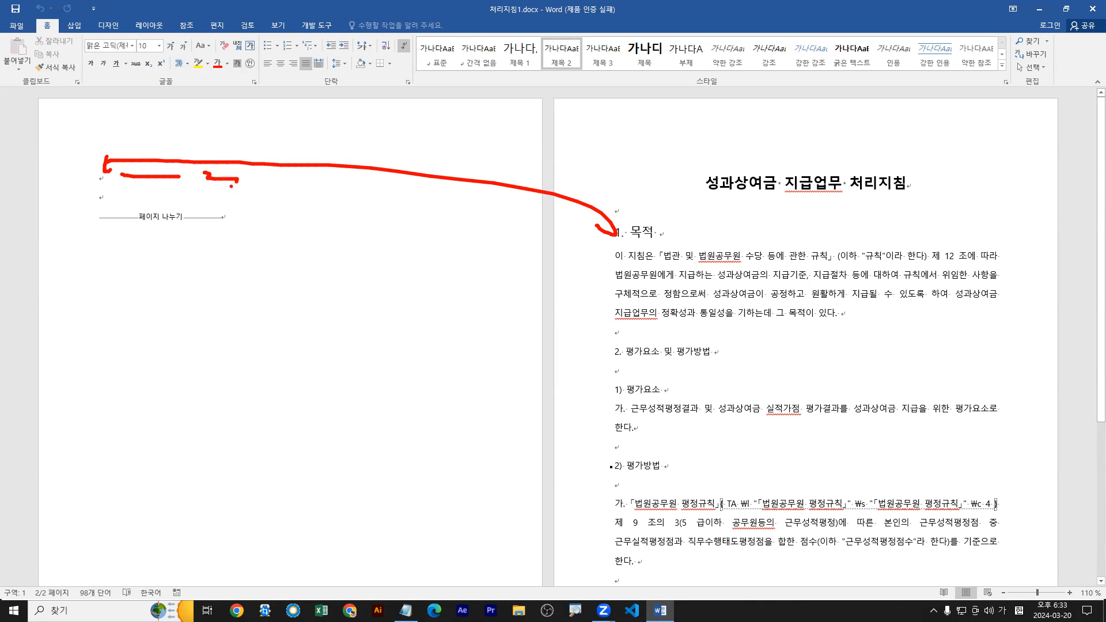
pyautogui.click(182, 181)
pyautogui.moveTo(133, 196)
pyautogui.mouseDown()
pyautogui.moveTo(227, 205)
pyautogui.moveTo(204, 185)
pyautogui.moveTo(211, 200)
pyautogui.mouseUp()
pyautogui.press('Escape')
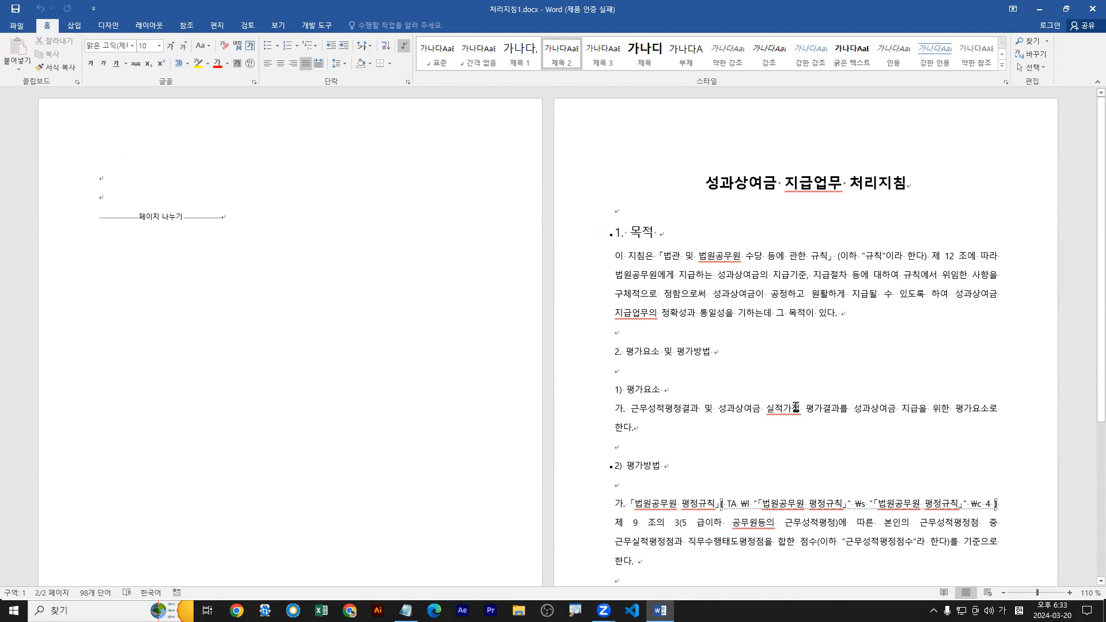
# Apply the 제목 1 style to "2. 평가요소 및 평가방법" and the 제목 2 style to "1) 평가요소".
pyautogui.click(634, 354)
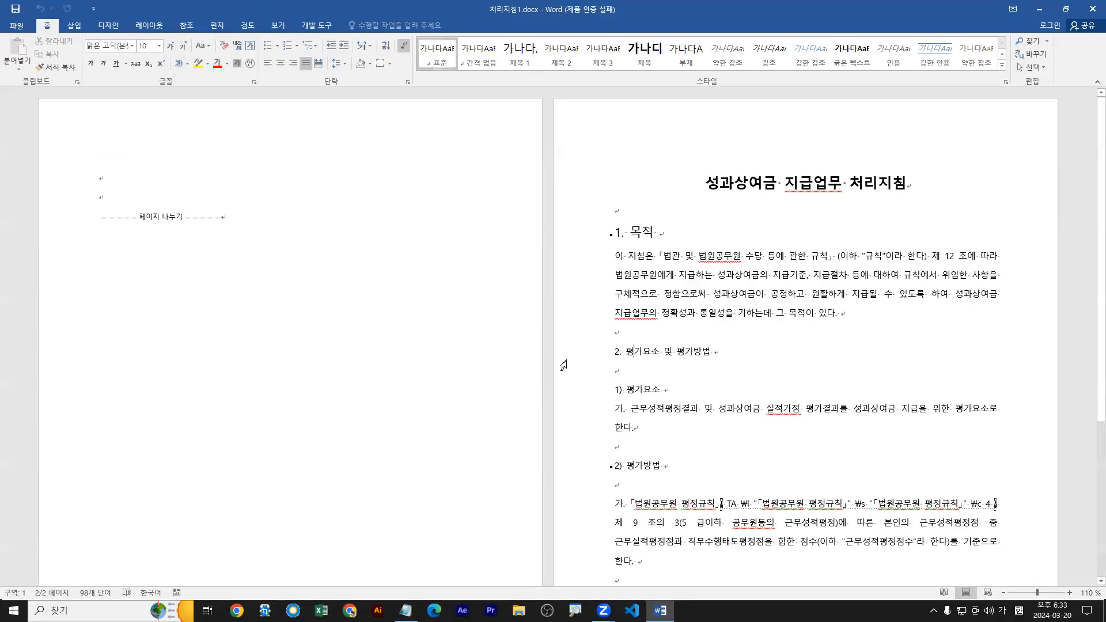
pyautogui.click(564, 359)
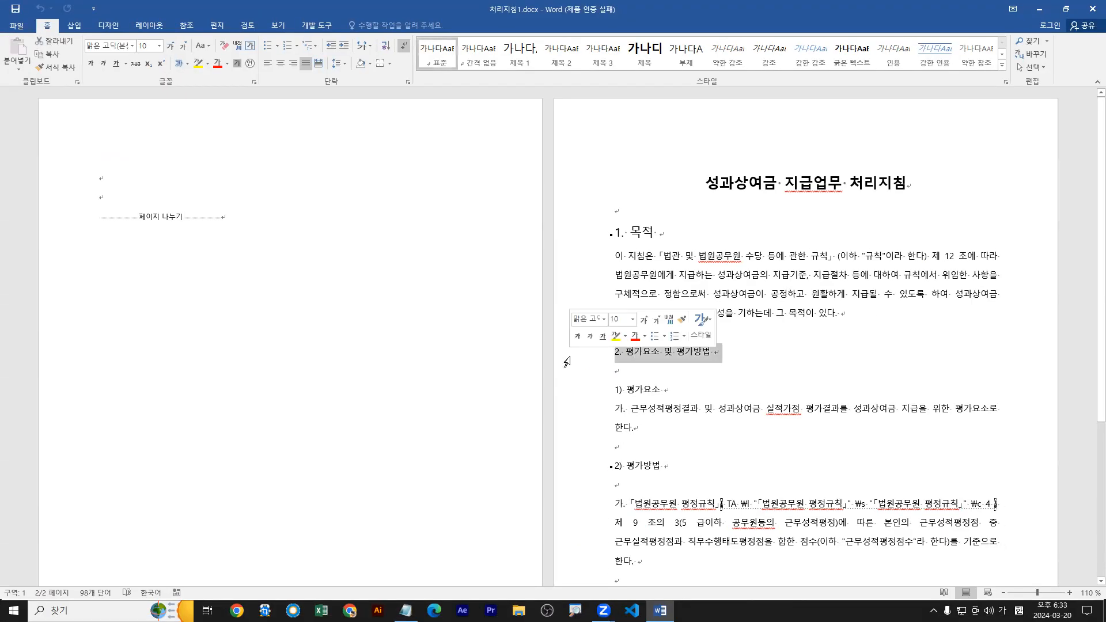
pyautogui.click(643, 354)
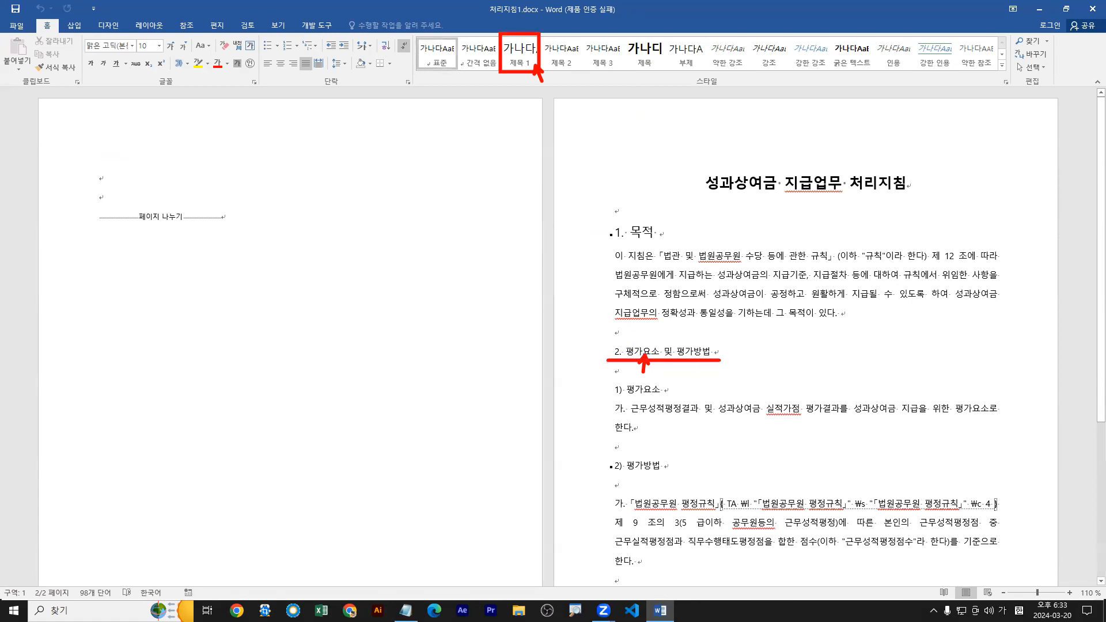
pyautogui.click(521, 56)
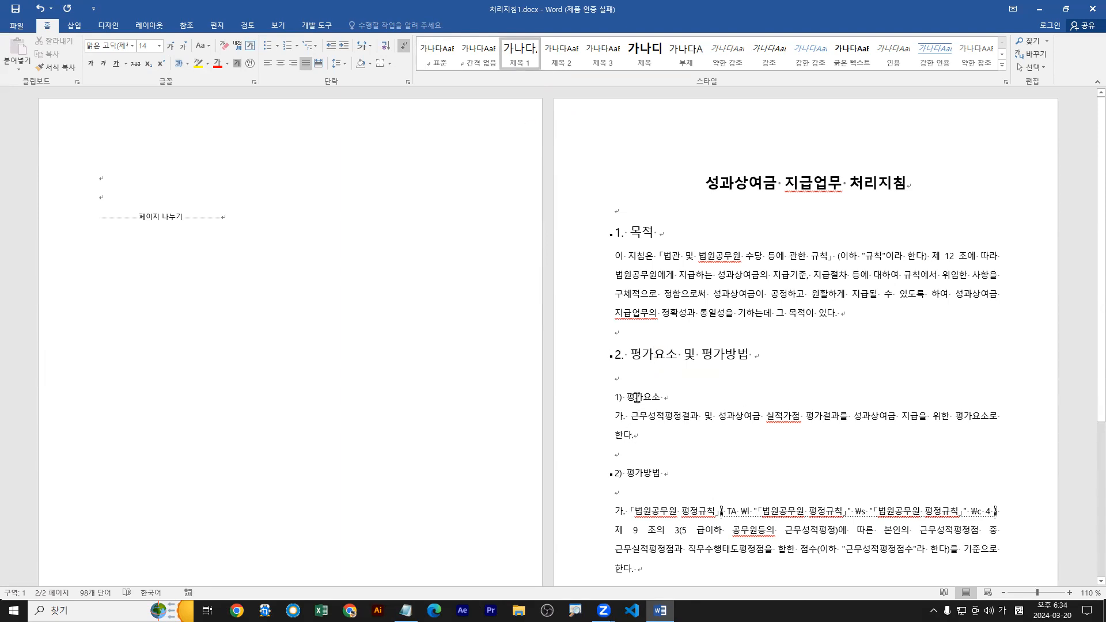
pyautogui.click(637, 398)
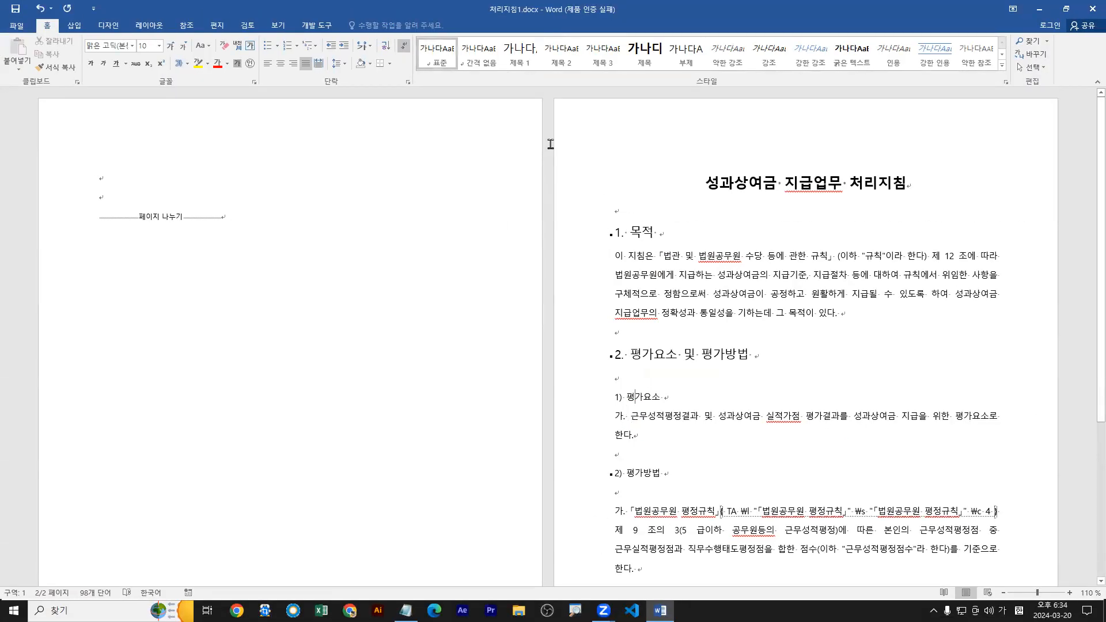
pyautogui.click(562, 58)
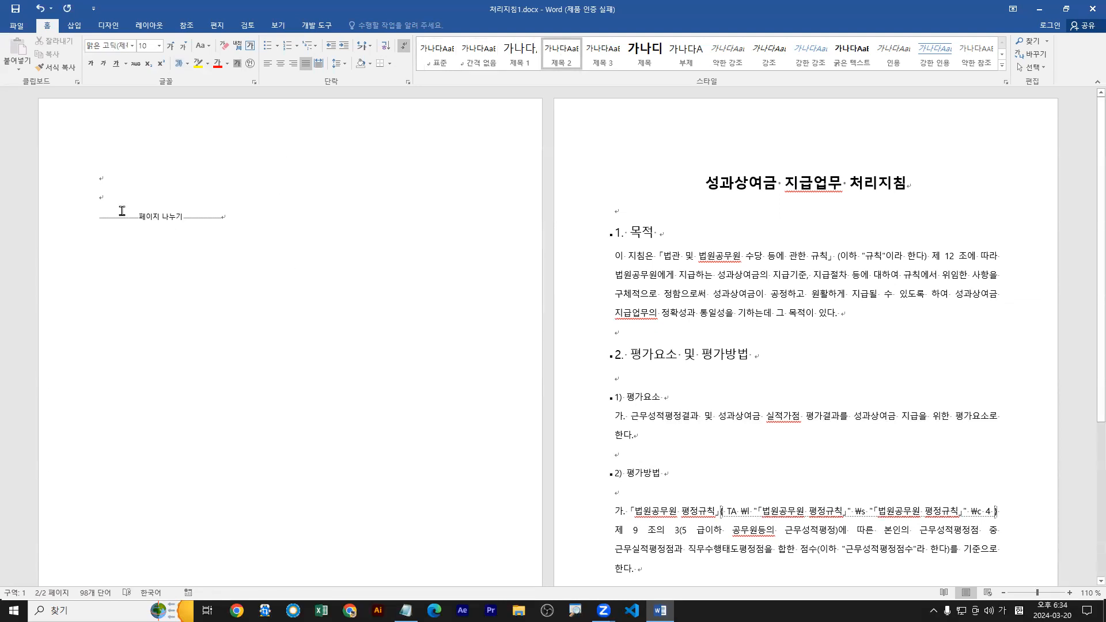
# Insert the built-in 자동 목차 2 table of contents at the first empty paragraph of page 1.
pyautogui.click(101, 179)
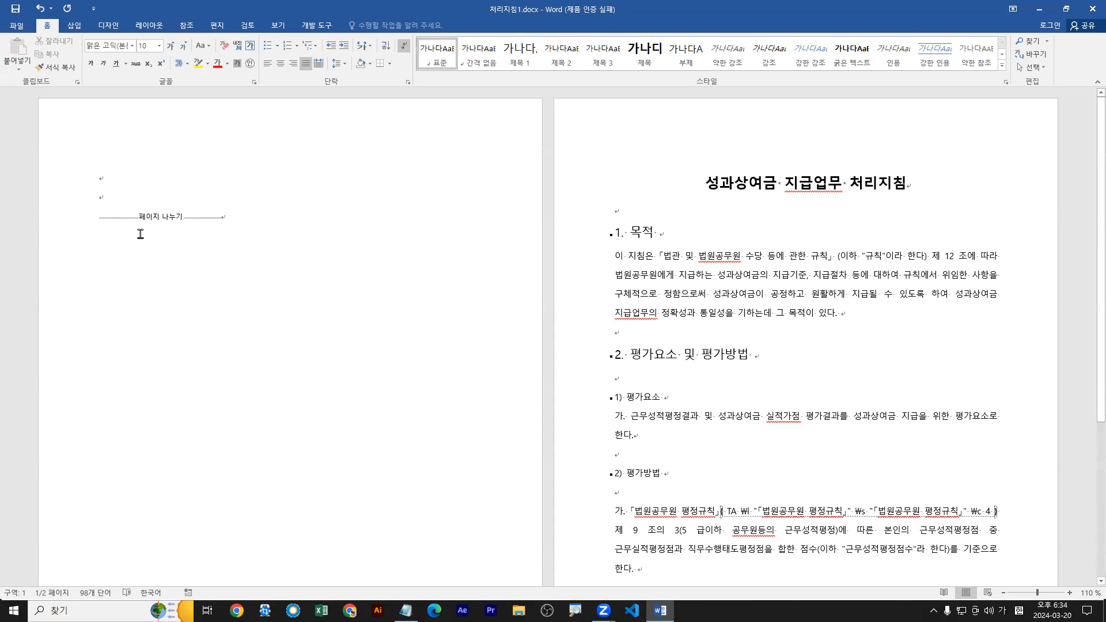
pyautogui.click(186, 26)
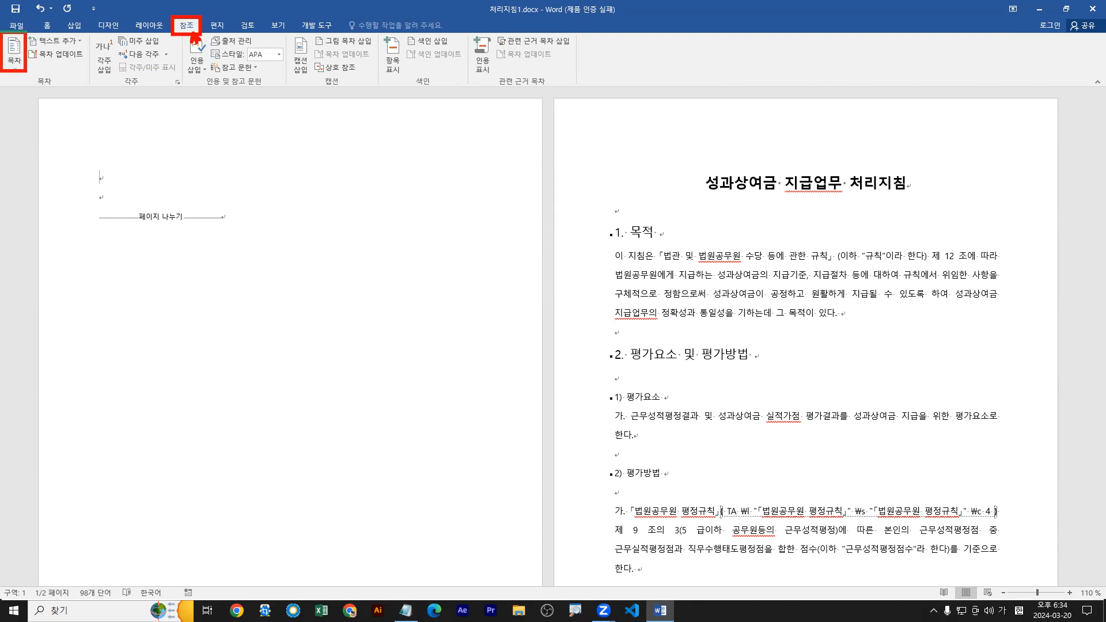
pyautogui.click(17, 69)
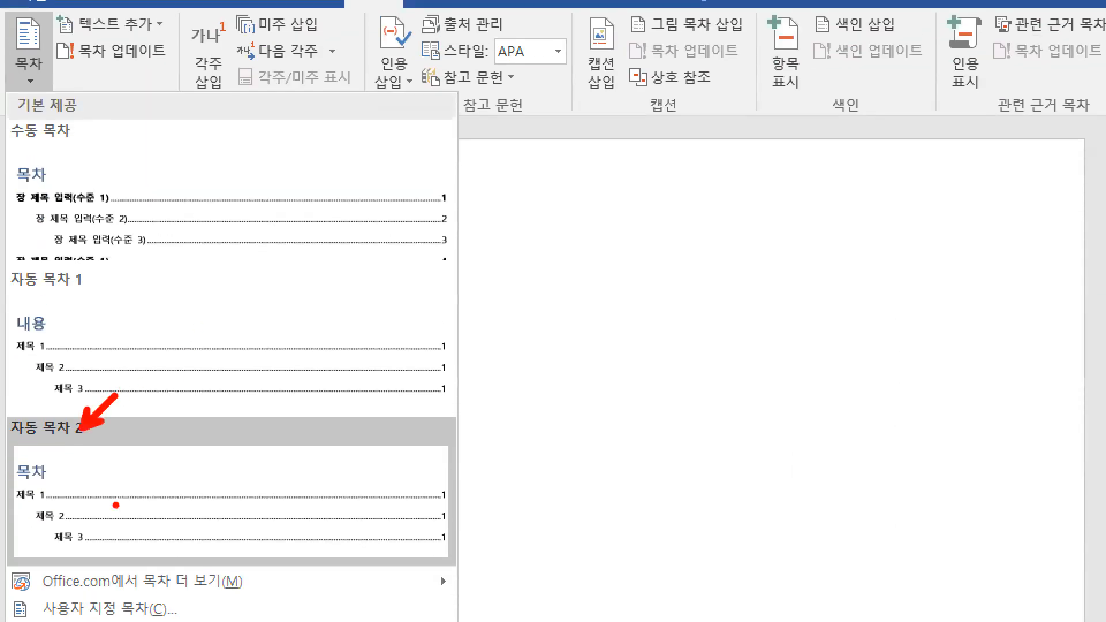
pyautogui.moveTo(143, 510)
pyautogui.mouseDown()
pyautogui.moveTo(164, 464)
pyautogui.moveTo(141, 509)
pyautogui.mouseUp()
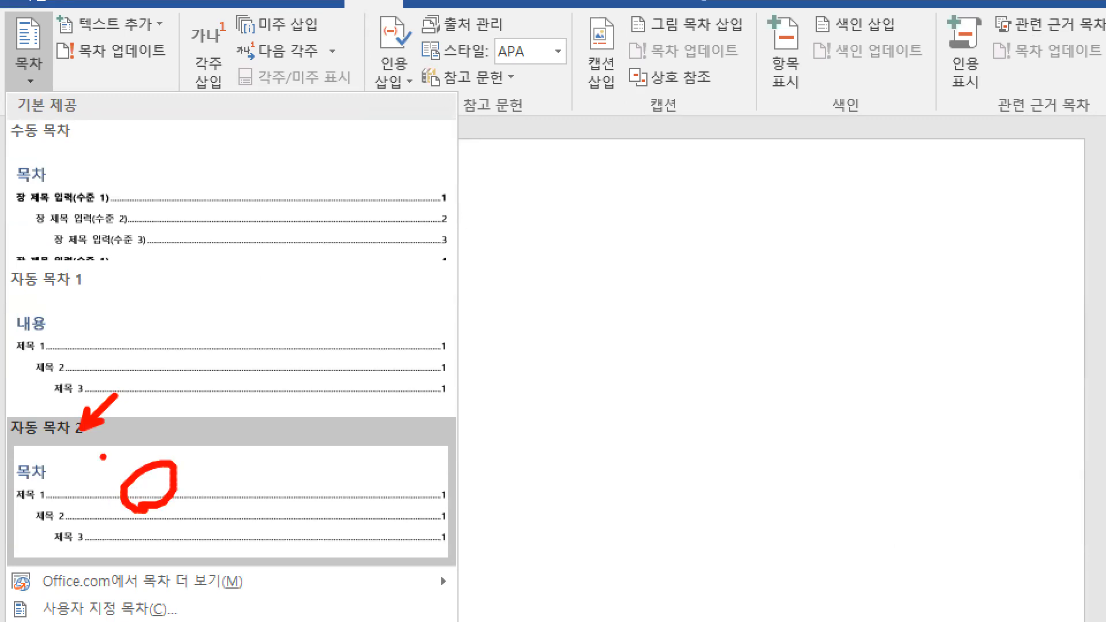
pyautogui.click(18, 493)
pyautogui.click(40, 518)
pyautogui.moveTo(61, 534); pyautogui.dragTo(70, 539)
pyautogui.press('Escape')
pyautogui.click(35, 83)
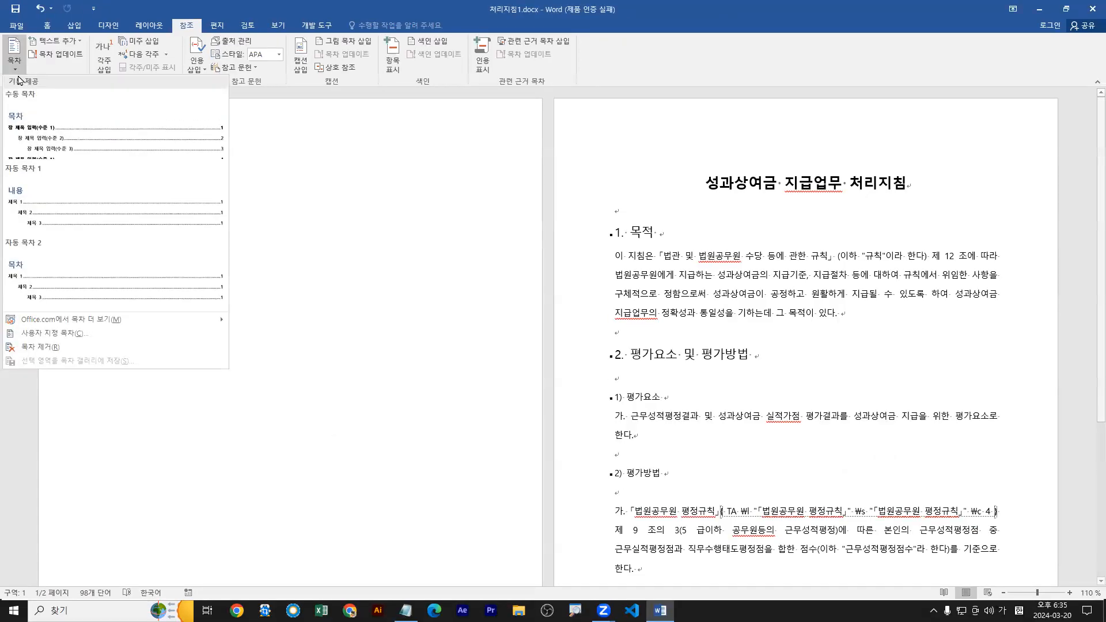
pyautogui.click(74, 285)
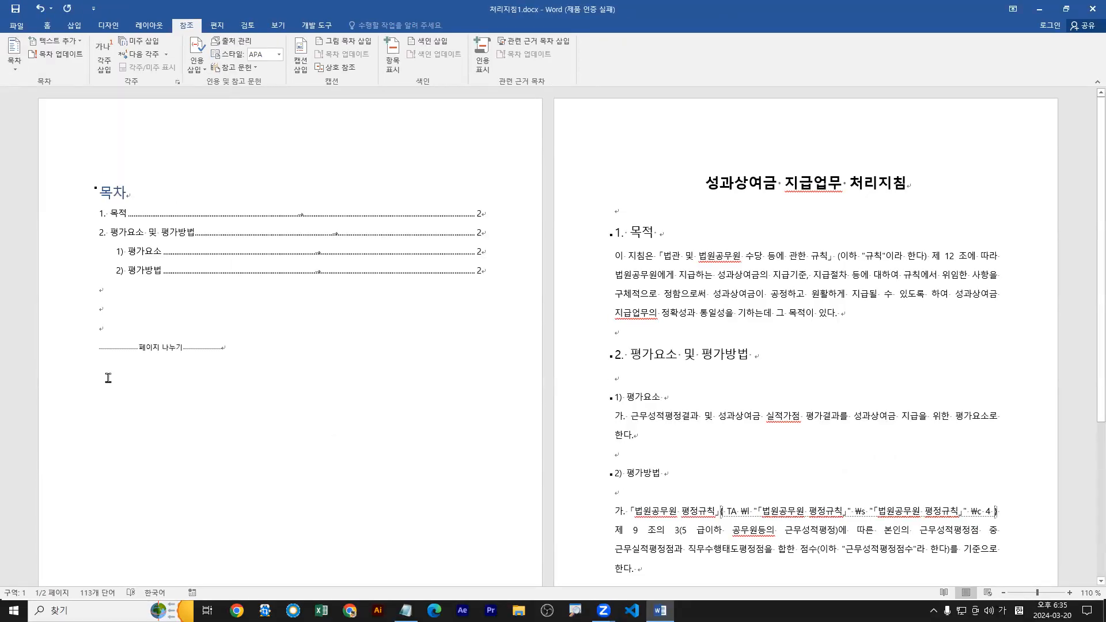
# Add the line "3. 평가계획" at the end of the document's body text.
pyautogui.moveTo(121, 290); pyautogui.dragTo(110, 303)
pyautogui.scroll(-4, 499, 376)
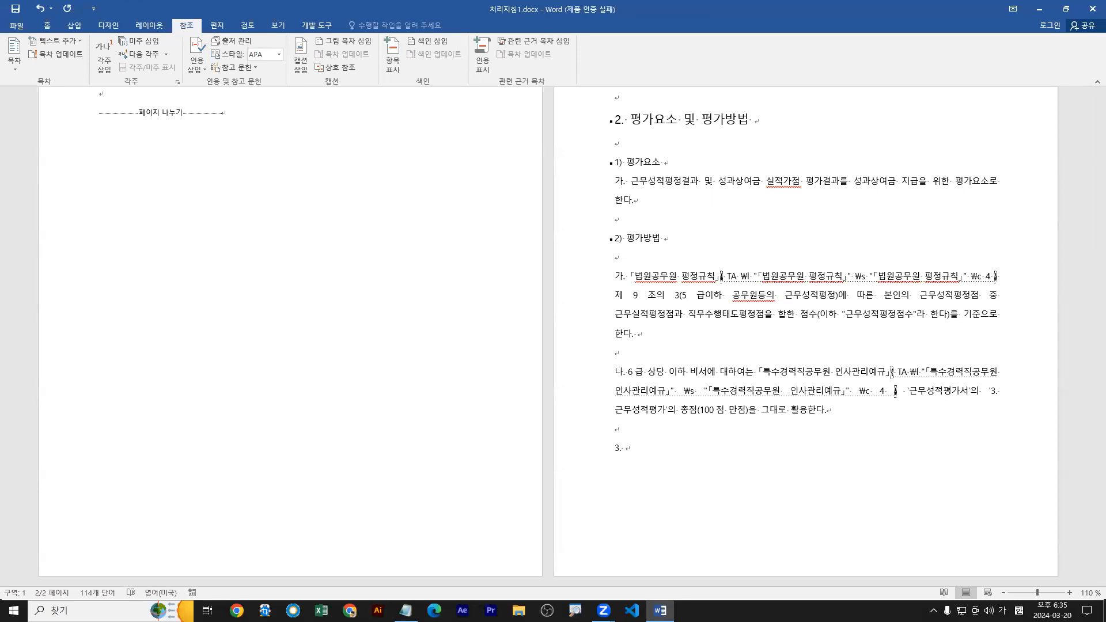
pyautogui.write('평가')
pyautogui.write('계회')
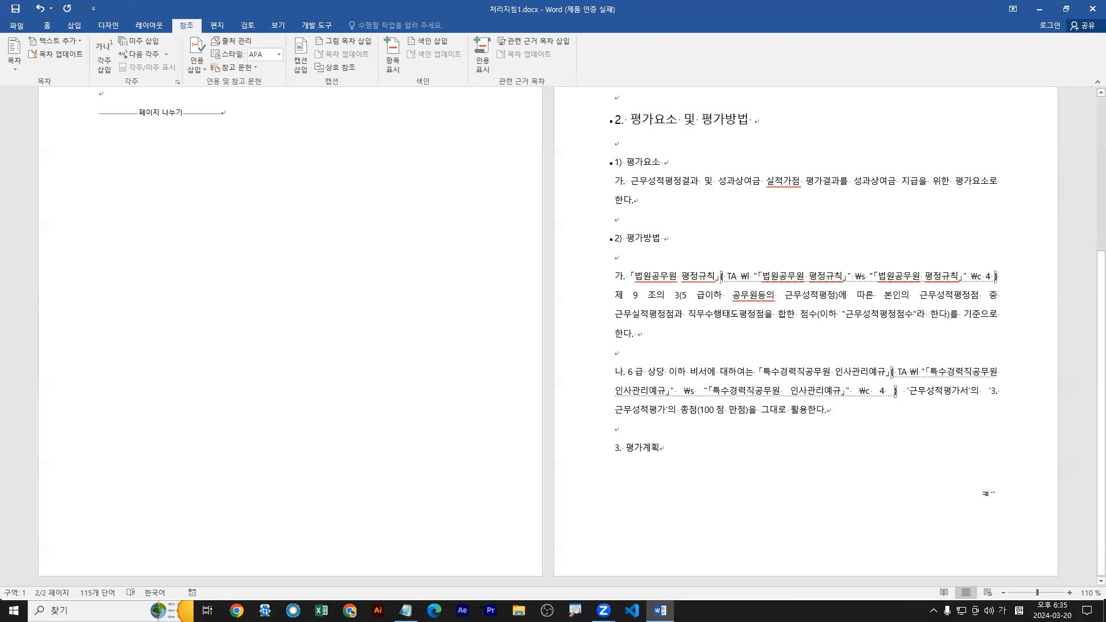
# Apply the 제목 1 style to the "3. 평가계획" line.
pyautogui.click(637, 449)
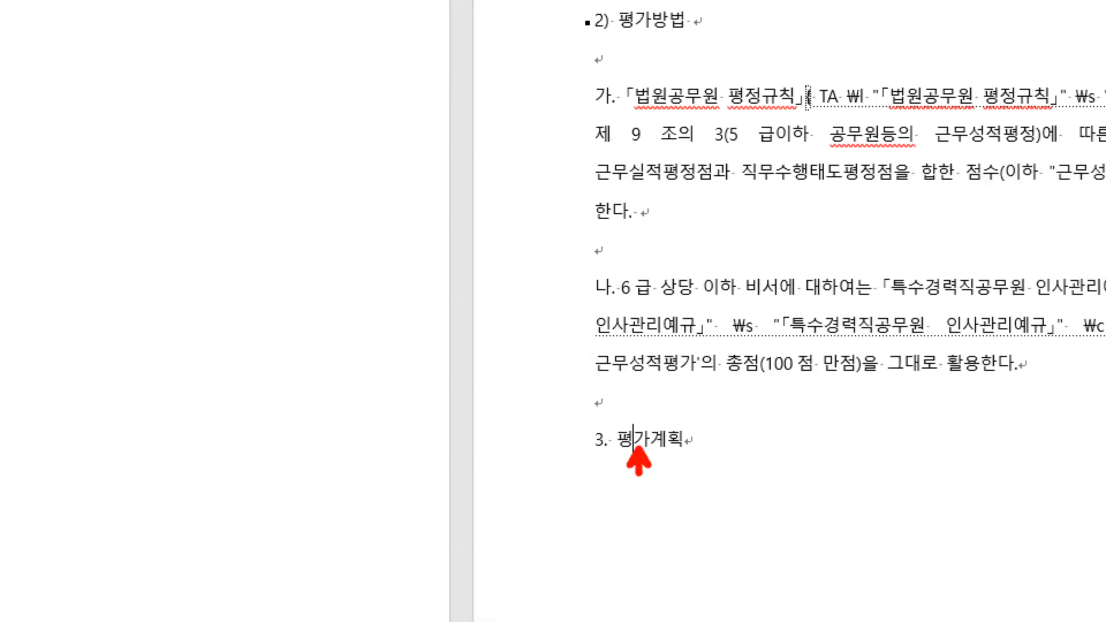
pyautogui.scroll(4, 639, 458)
pyautogui.scroll(-3, 641, 459)
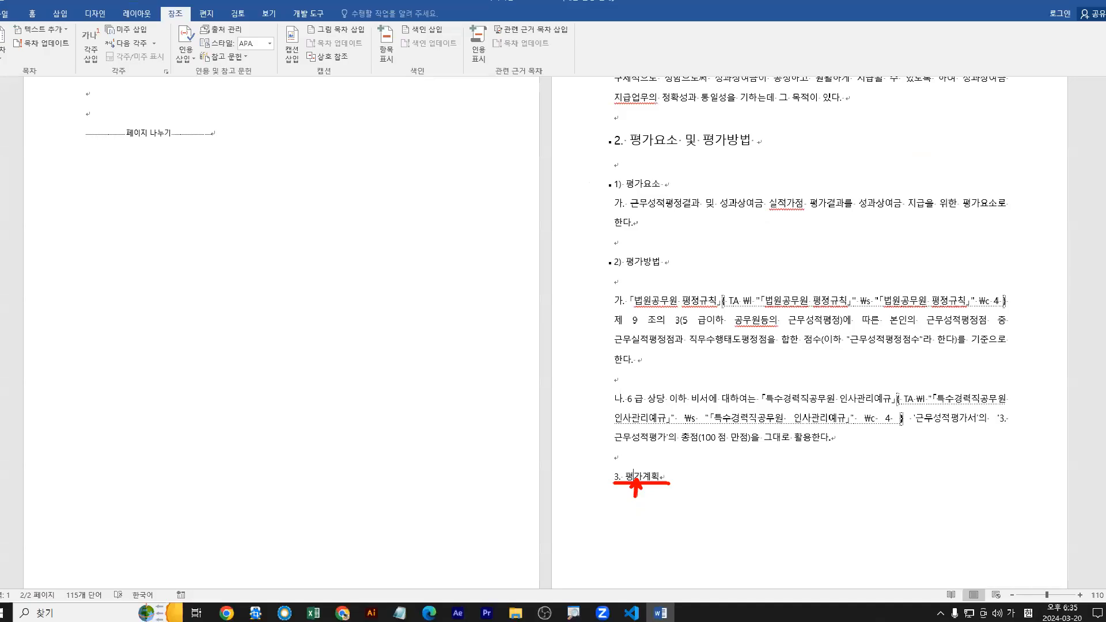
pyautogui.click(47, 25)
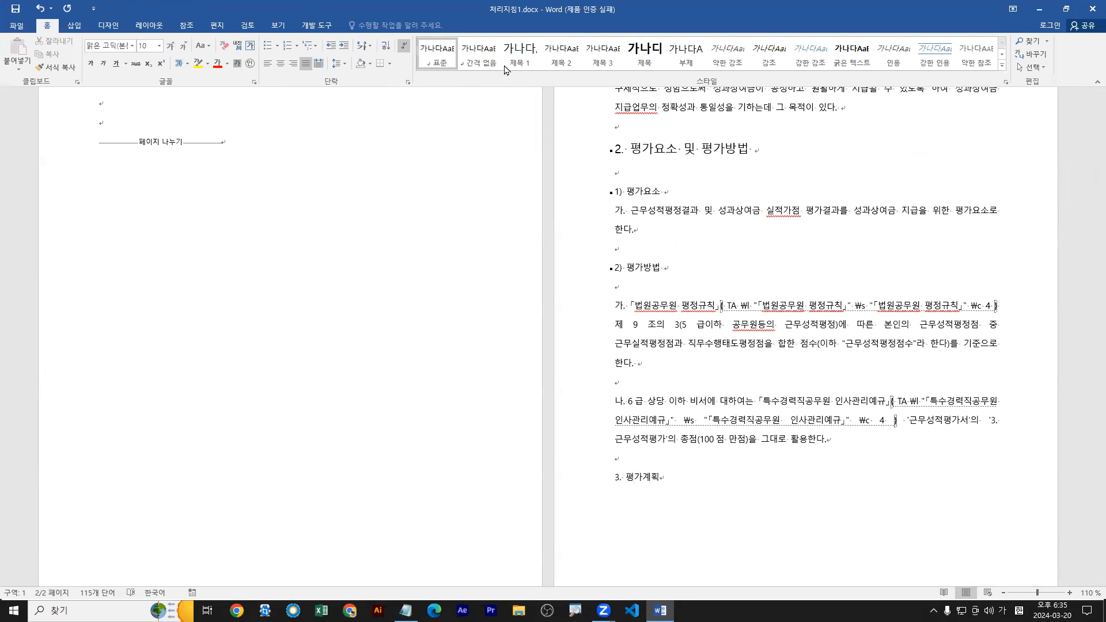
pyautogui.click(521, 61)
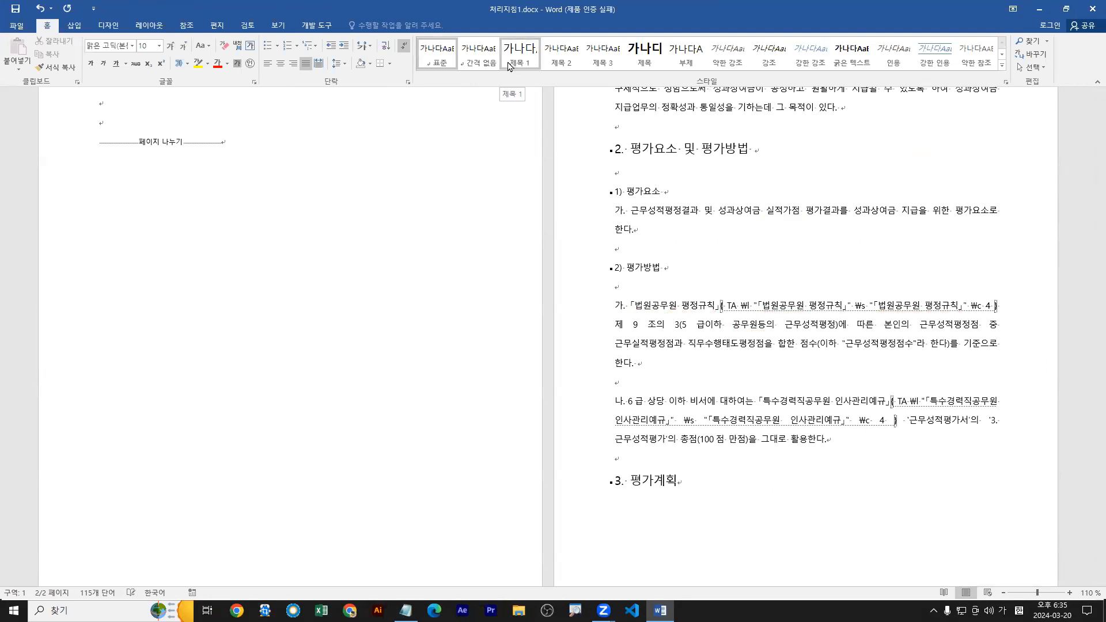
# Update the table of contents on page 1 with the 목차 전체 업데이트 option.
pyautogui.scroll(3, 103, 205)
pyautogui.click(103, 205)
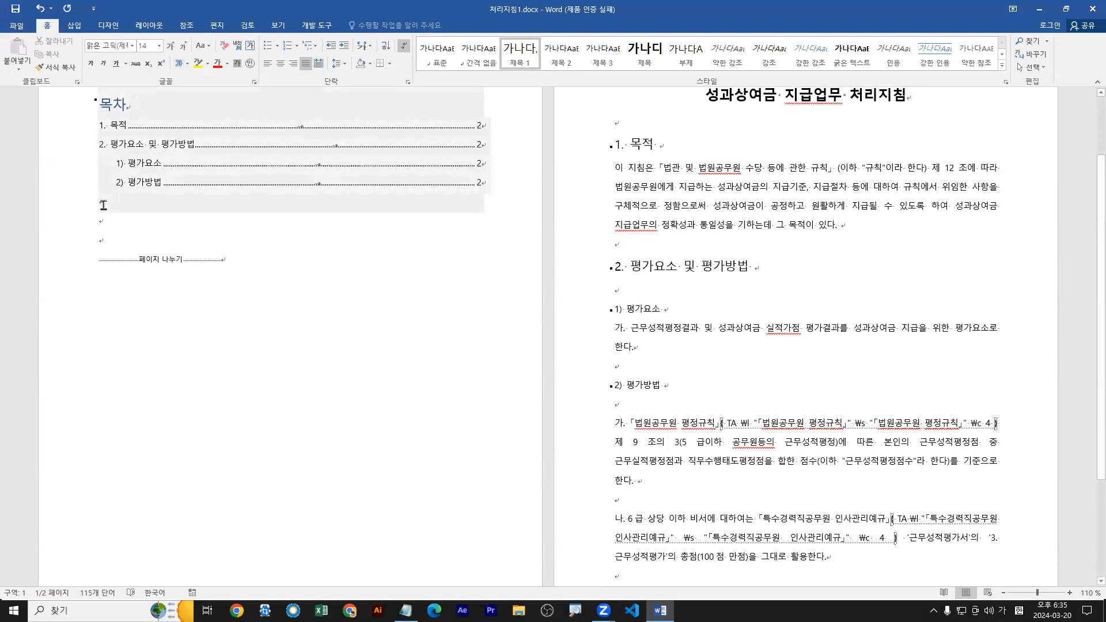
pyautogui.scroll(2, 112, 248)
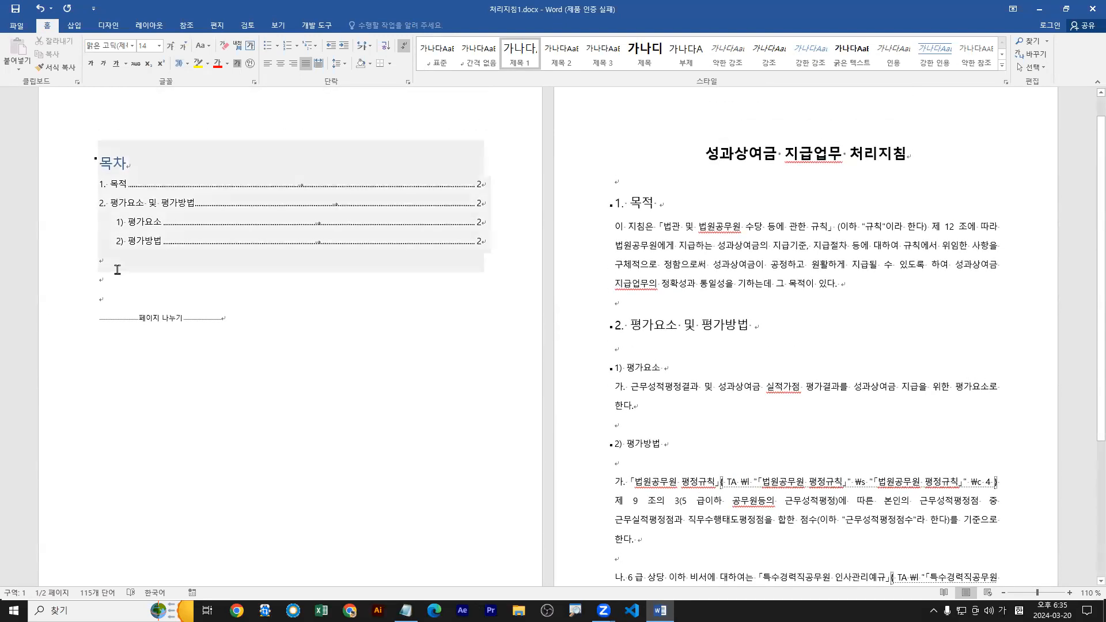
pyautogui.click(164, 243)
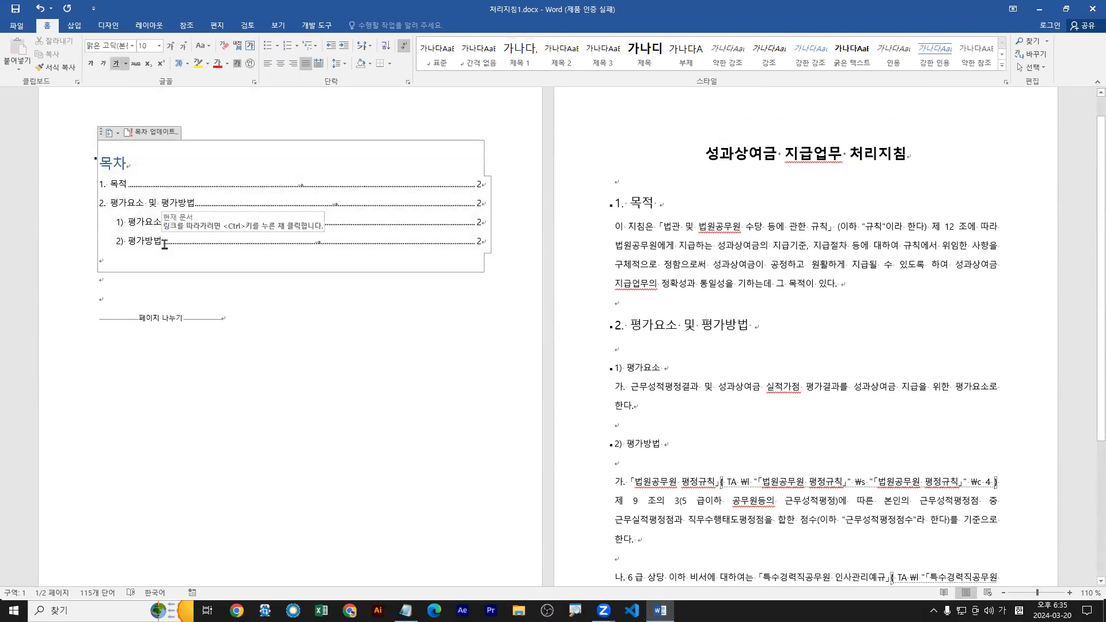
pyautogui.click(161, 223)
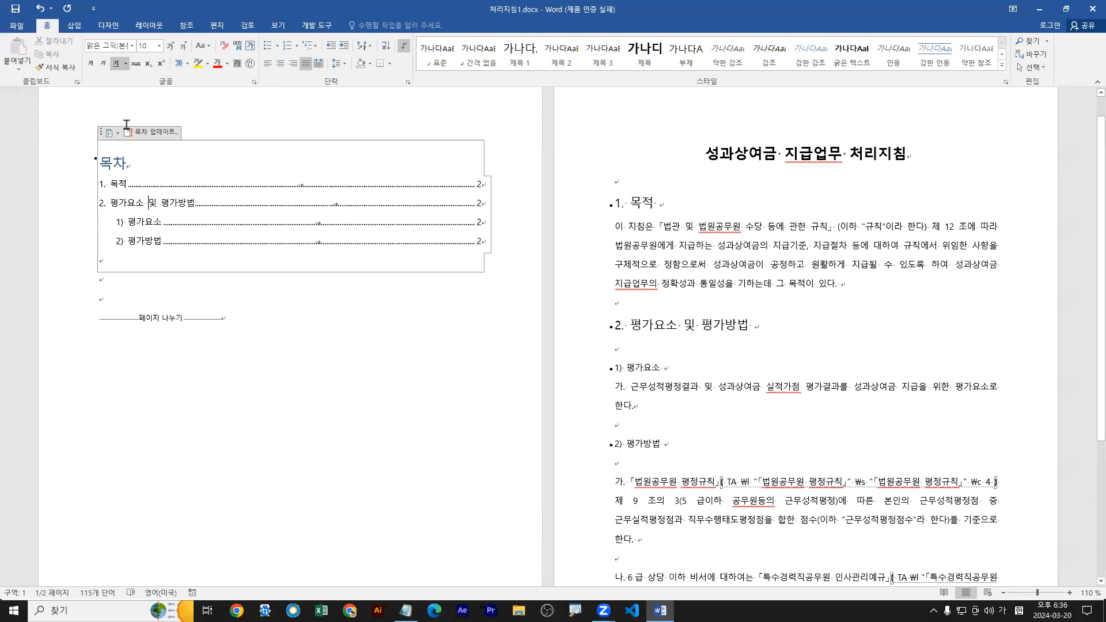
pyautogui.click(311, 239)
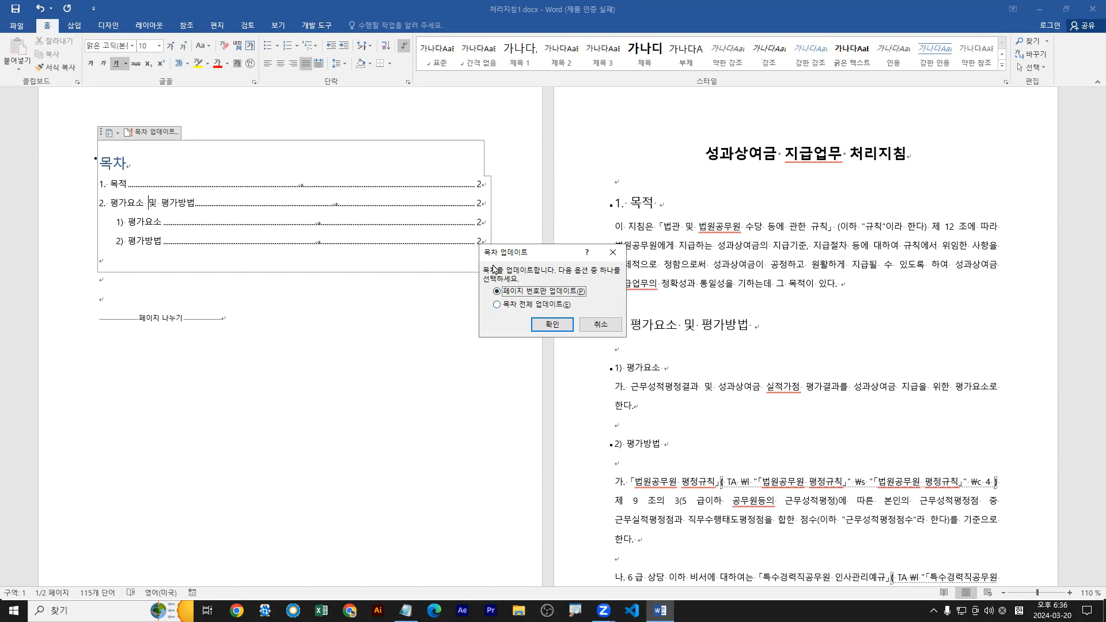
pyautogui.moveTo(496, 254); pyautogui.dragTo(276, 261)
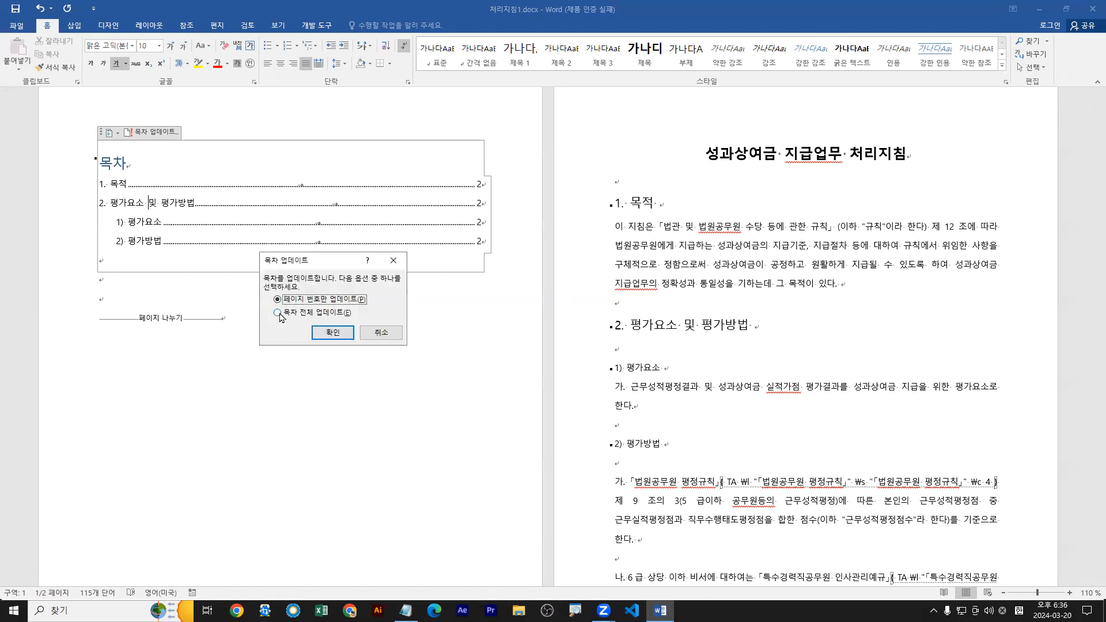
pyautogui.click(279, 314)
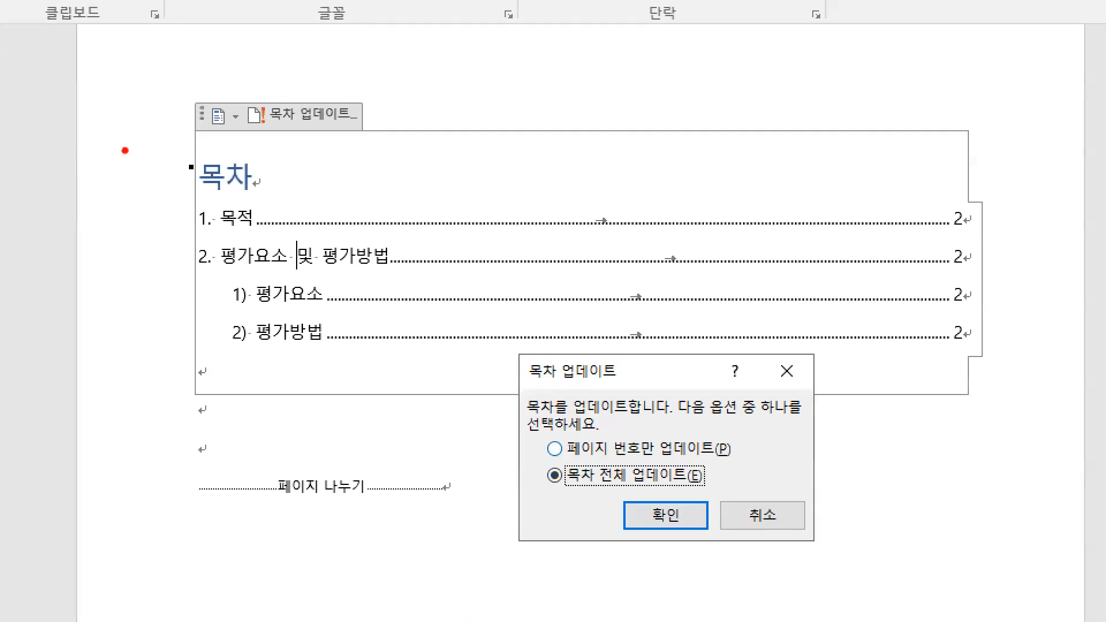
pyautogui.moveTo(554, 481); pyautogui.dragTo(474, 498)
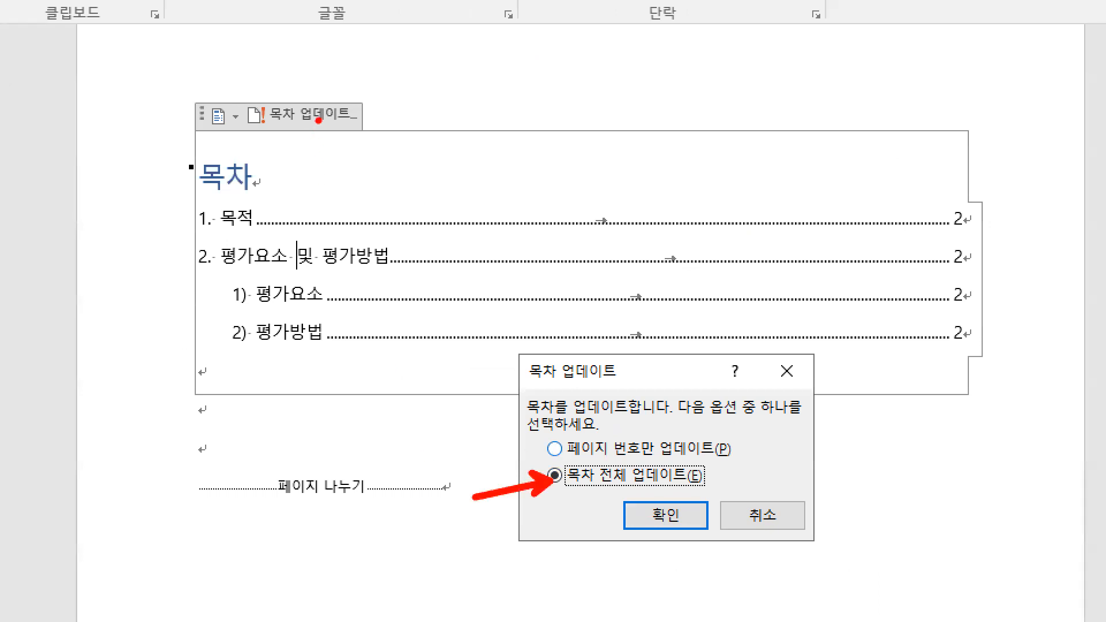
pyautogui.moveTo(319, 119); pyautogui.dragTo(311, 174)
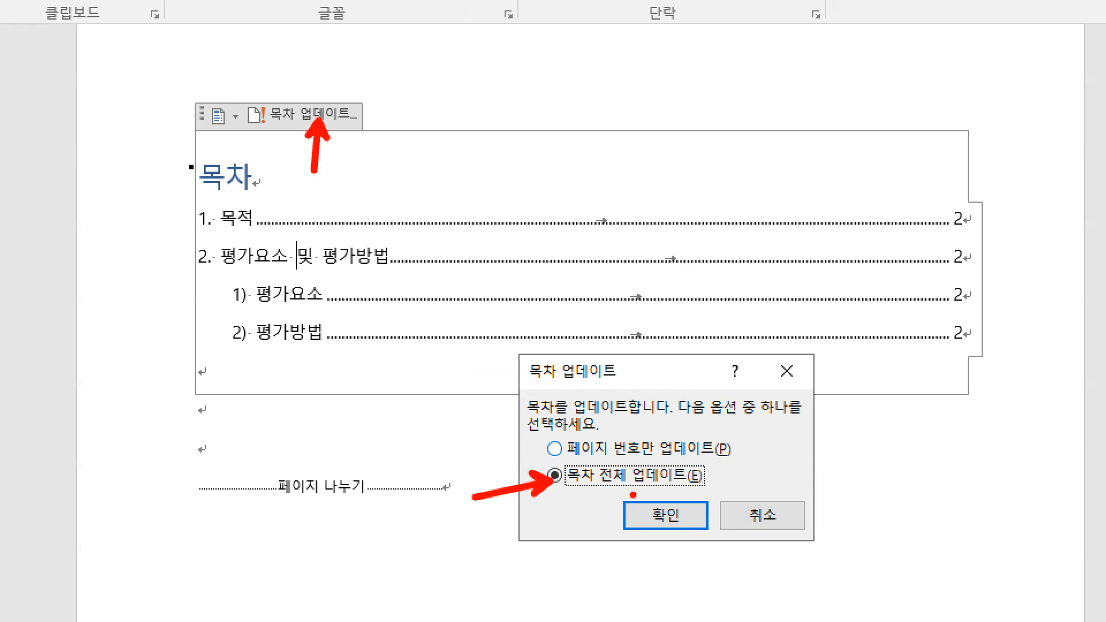
pyautogui.moveTo(570, 488); pyautogui.dragTo(691, 493)
pyautogui.moveTo(964, 220)
pyautogui.mouseDown()
pyautogui.moveTo(983, 256)
pyautogui.moveTo(960, 333)
pyautogui.mouseUp()
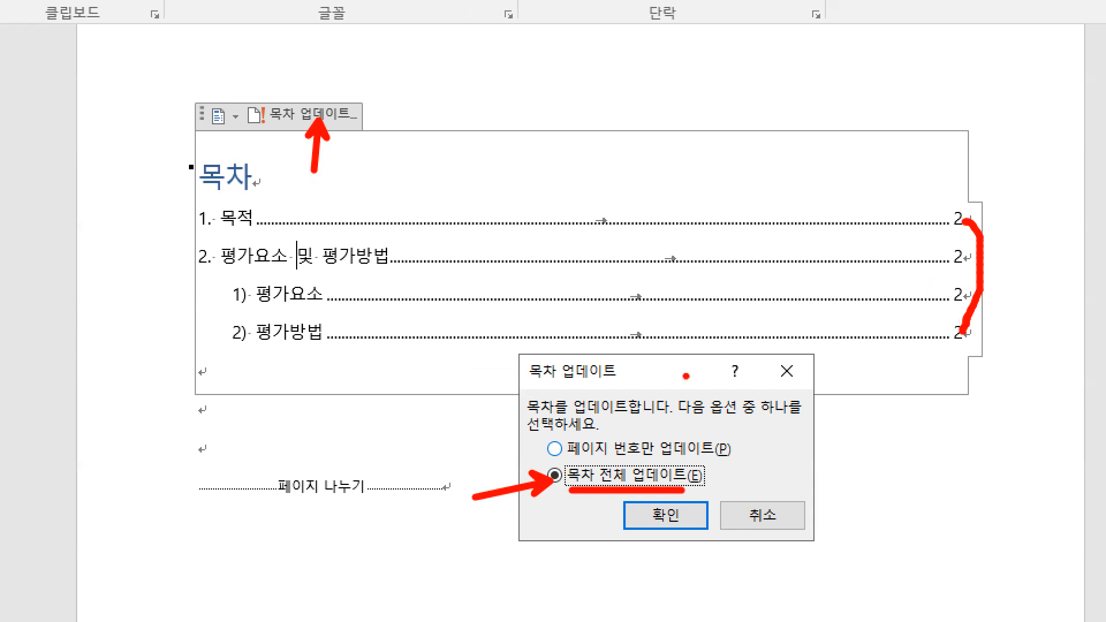
pyautogui.moveTo(558, 454); pyautogui.dragTo(716, 493)
pyautogui.press('e')
pyautogui.press('r')
pyautogui.moveTo(553, 485); pyautogui.dragTo(529, 507)
pyautogui.press('Escape')
pyautogui.click(332, 334)
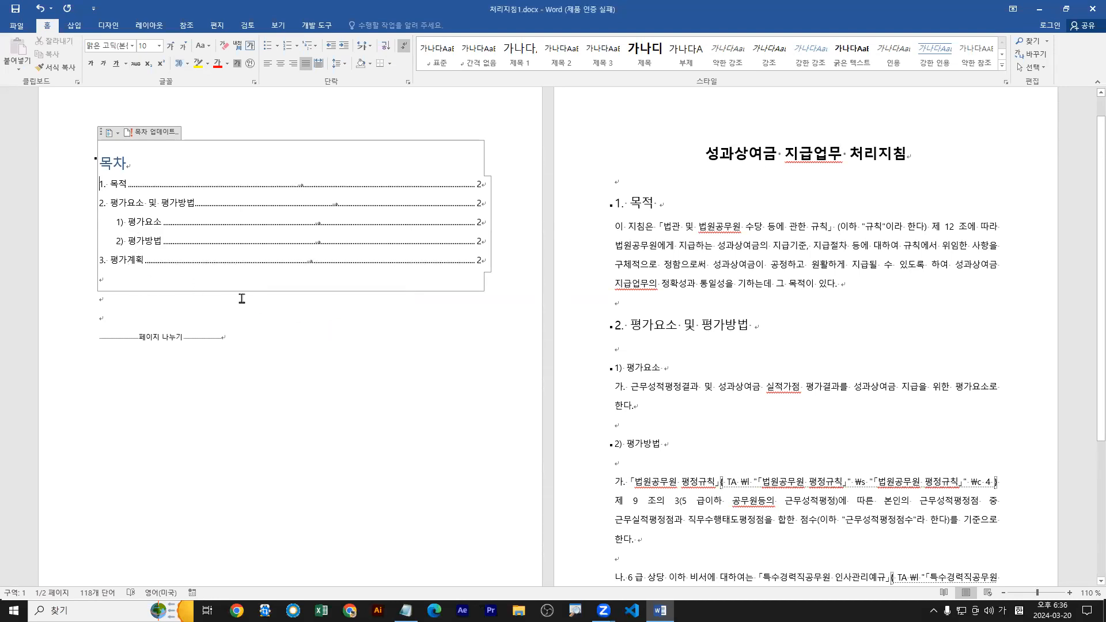
# Delete the "3. 평가계획" heading line at the end of the body text.
pyautogui.scroll(-3, 669, 369)
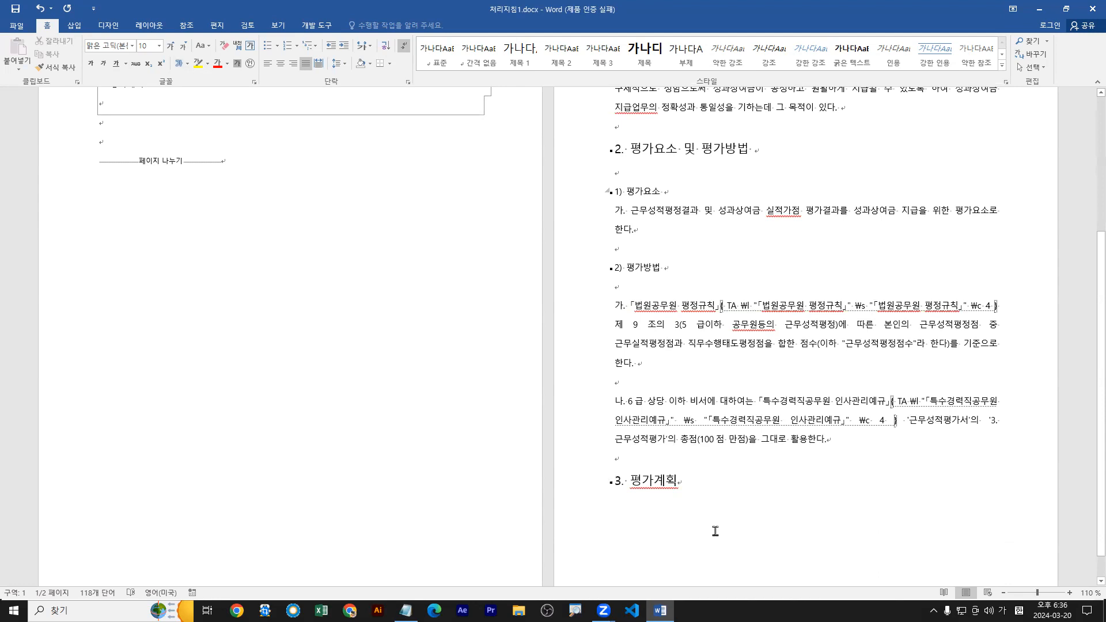
pyautogui.click(680, 485)
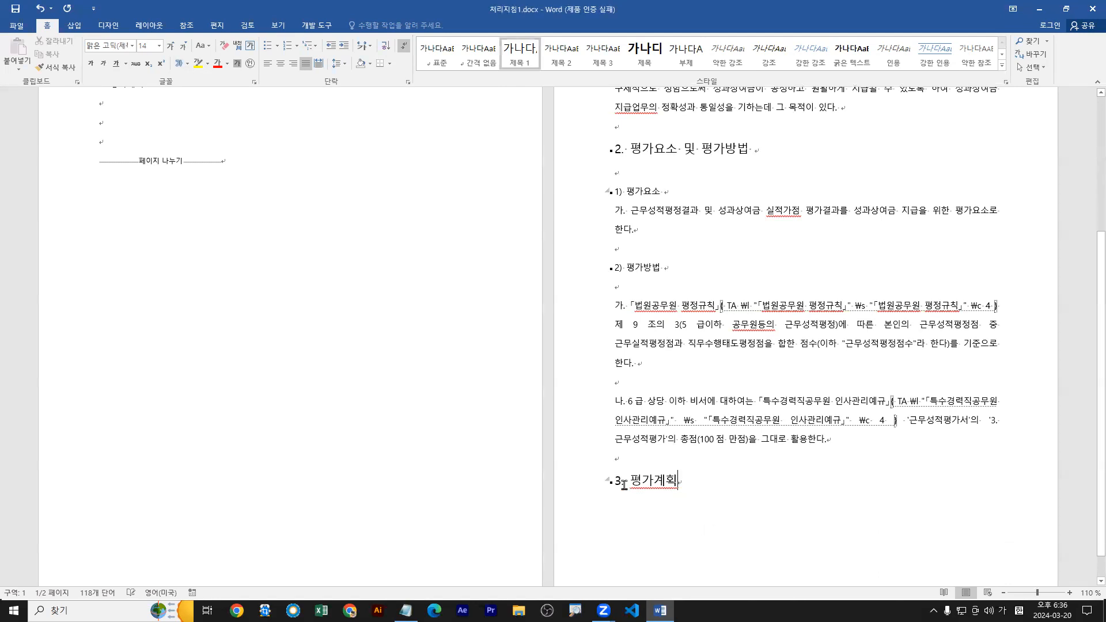
pyautogui.click(576, 489)
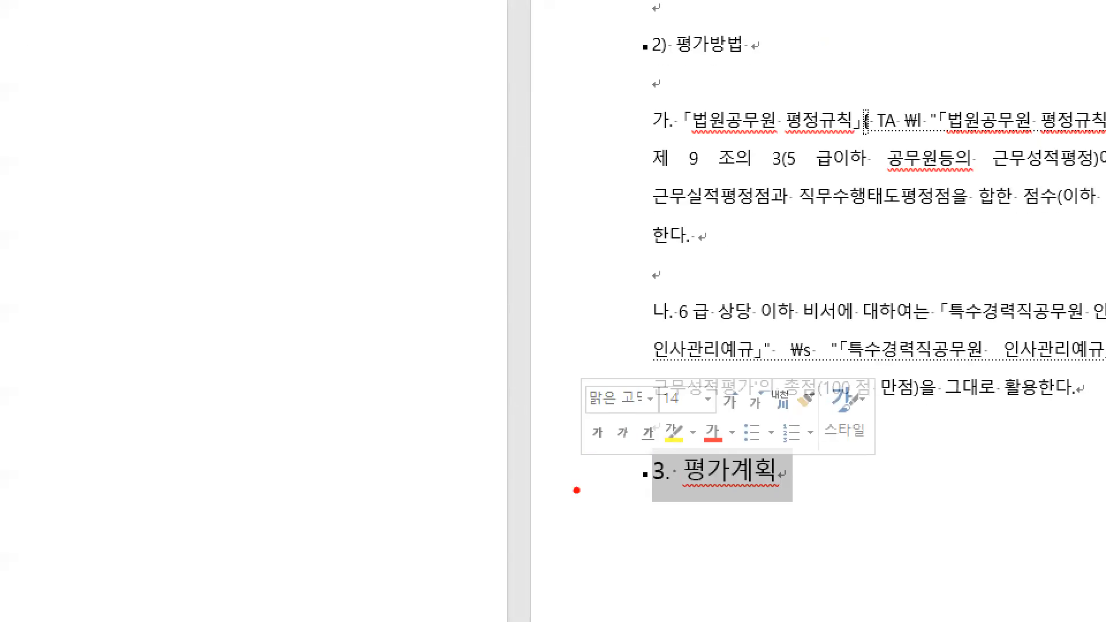
pyautogui.moveTo(504, 516)
pyautogui.mouseDown()
pyautogui.moveTo(564, 483)
pyautogui.moveTo(570, 496)
pyautogui.mouseUp()
pyautogui.write('tde')
pyautogui.write('lete')
pyautogui.press('Escape')
pyautogui.moveTo(527, 460)
pyautogui.mouseDown()
pyautogui.moveTo(568, 481)
pyautogui.moveTo(562, 505)
pyautogui.mouseUp()
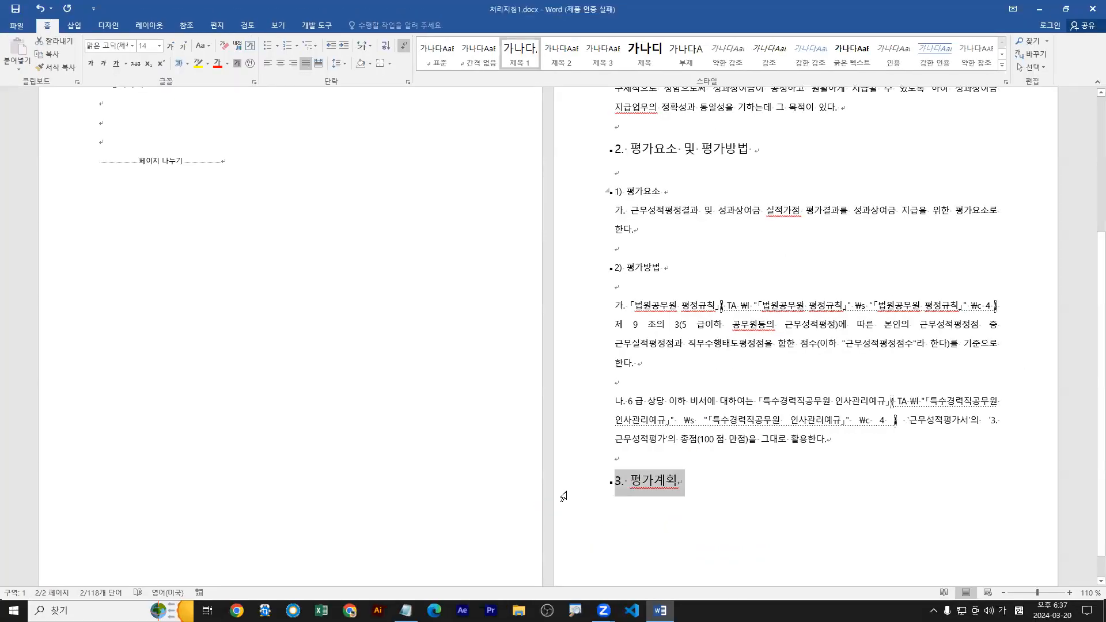
pyautogui.press('Delete')
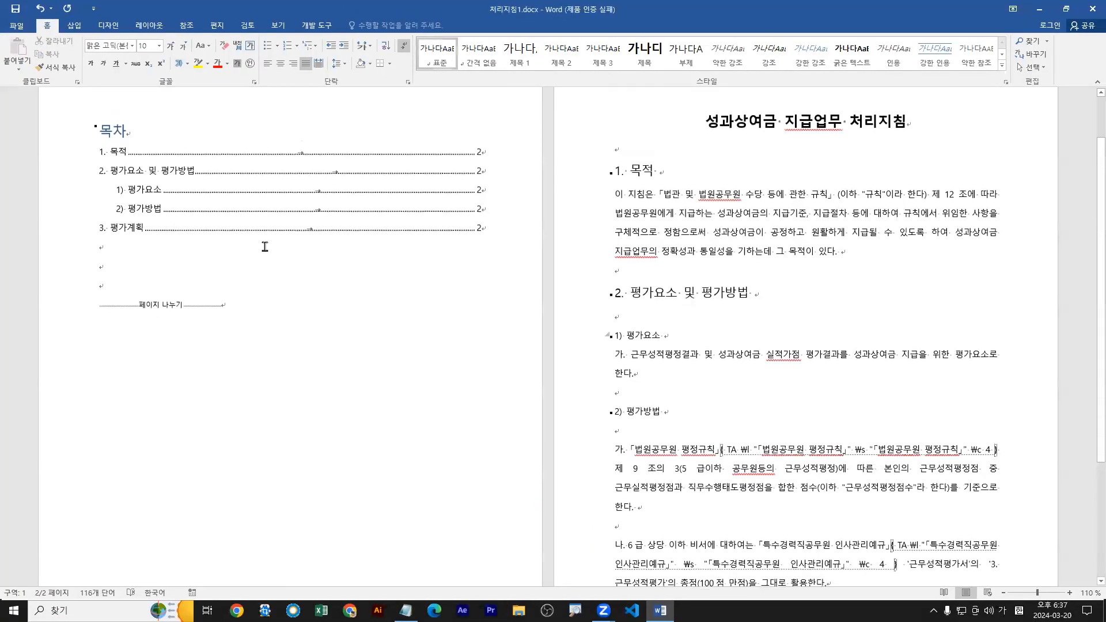
# Update the whole table of contents on page 1 to match the document's remaining headings.
pyautogui.click(224, 174)
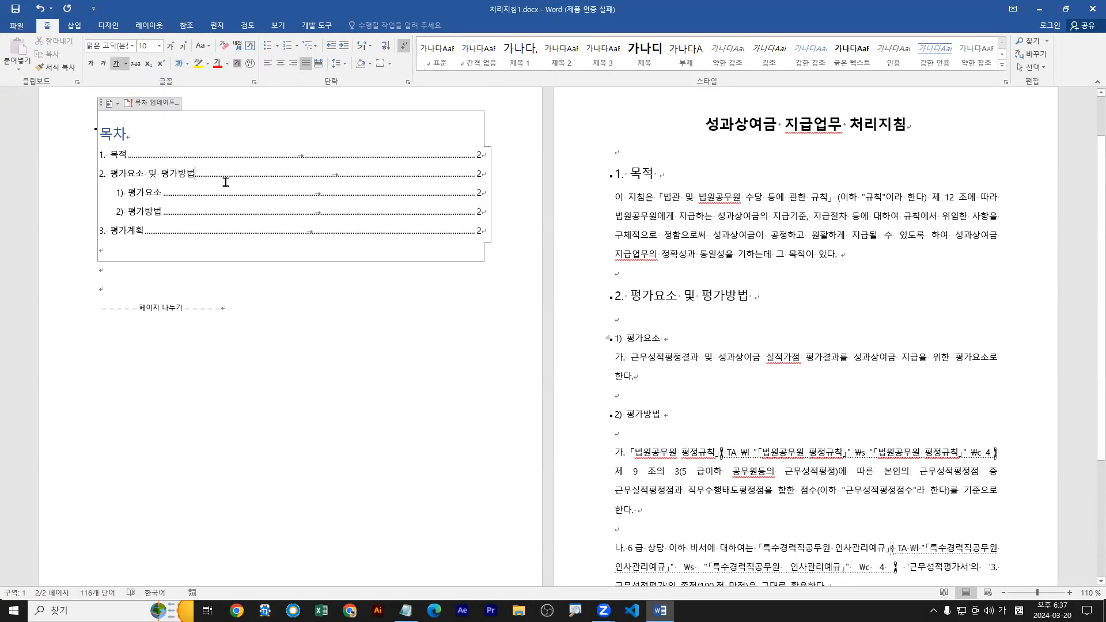
pyautogui.click(156, 105)
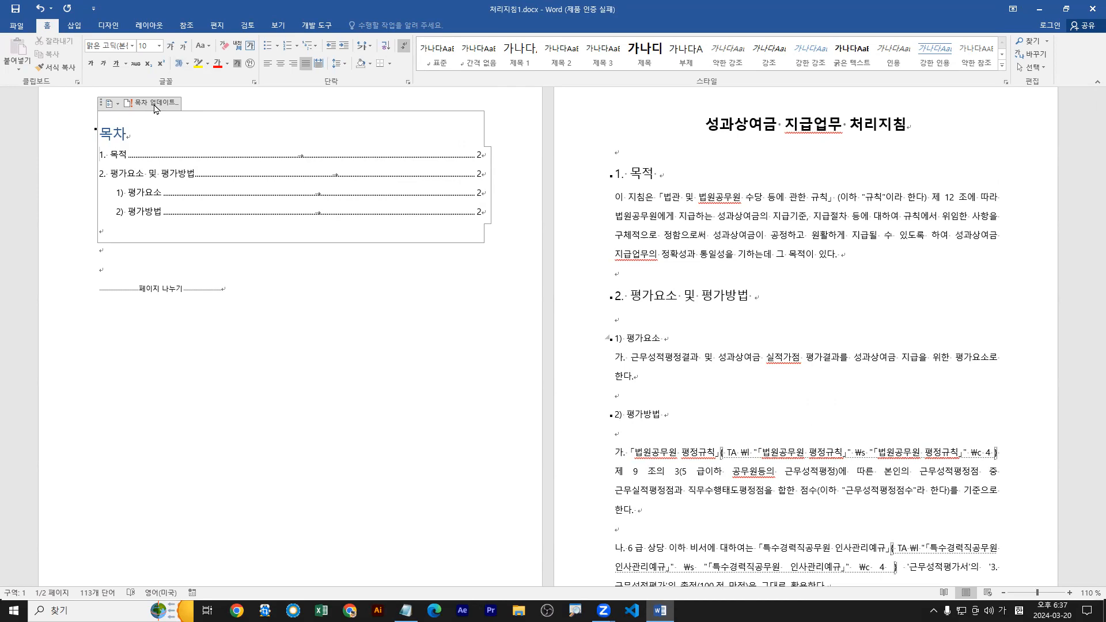
pyautogui.scroll(-3, 731, 469)
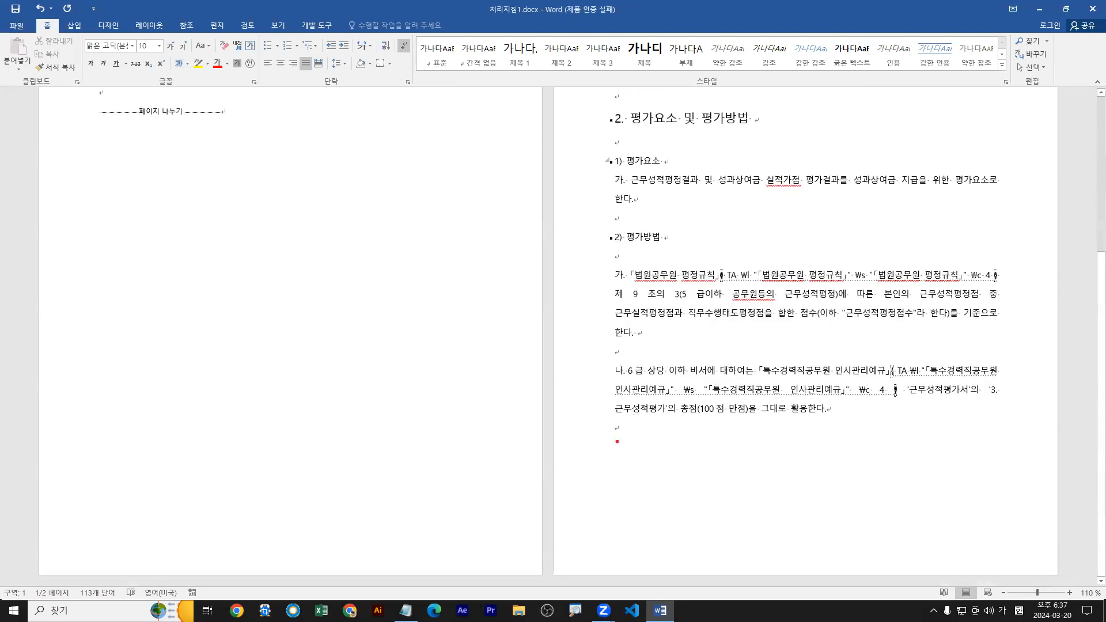
pyautogui.moveTo(625, 449); pyautogui.dragTo(626, 459)
pyautogui.scroll(3, 328, 365)
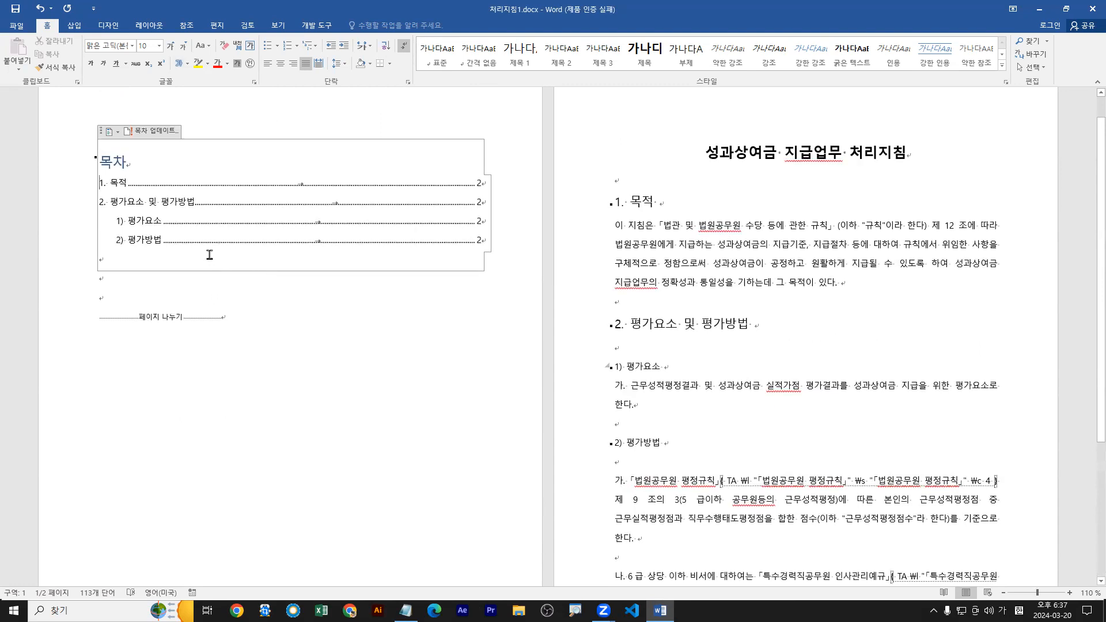
pyautogui.moveTo(171, 254); pyautogui.dragTo(163, 214)
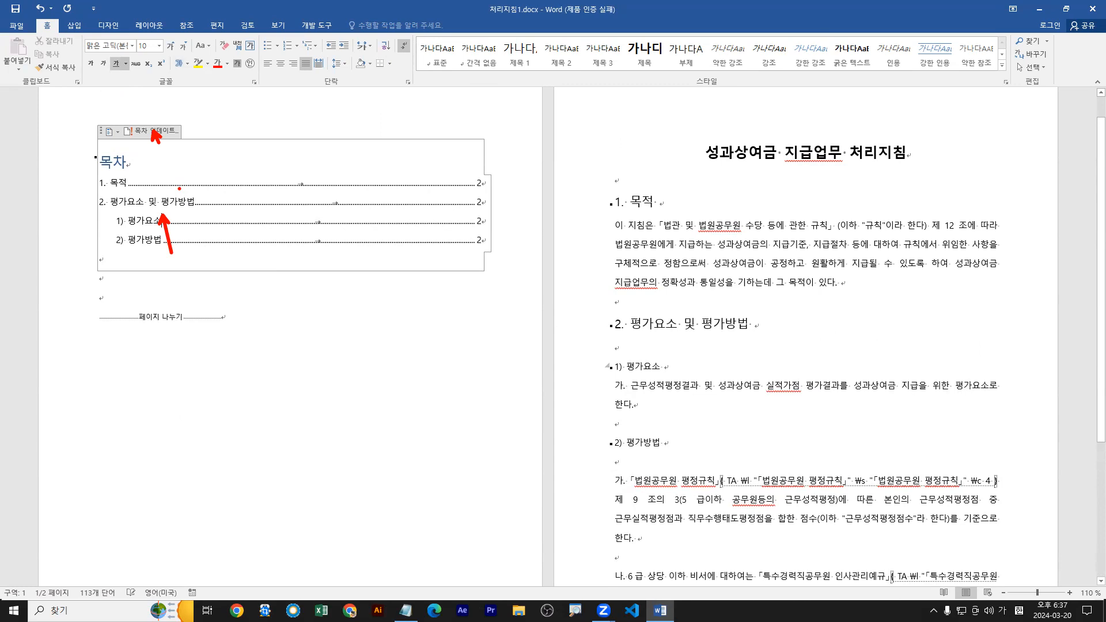
pyautogui.moveTo(163, 214); pyautogui.dragTo(164, 203)
pyautogui.press('Escape')
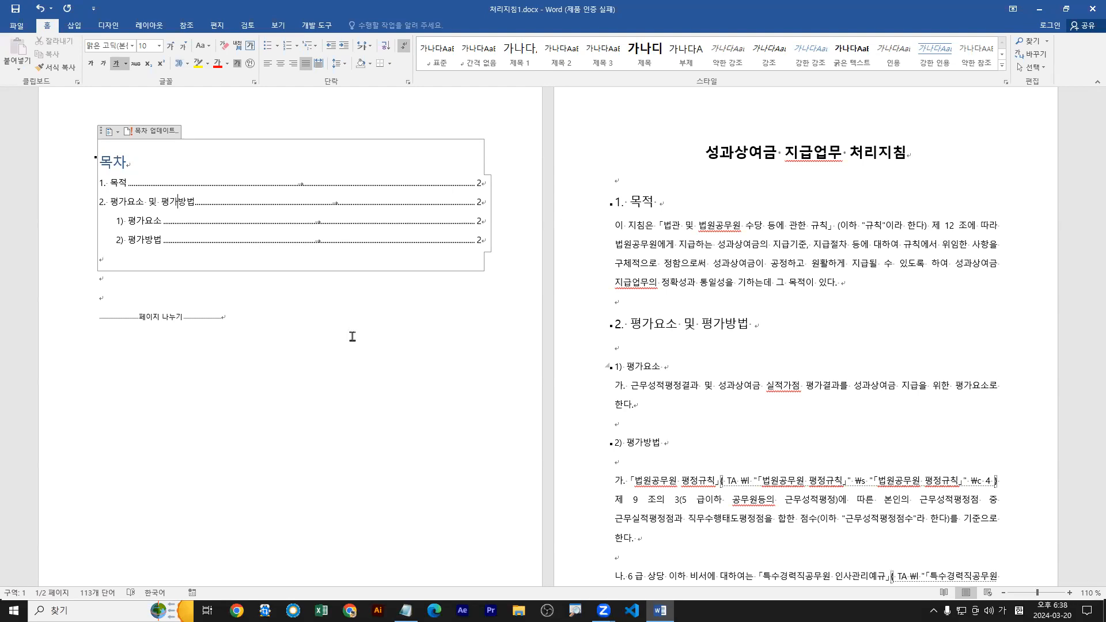
pyautogui.hotkey('ctrl', '1')
pyautogui.click(13, 189)
pyautogui.moveTo(174, 178); pyautogui.dragTo(142, 223)
pyautogui.press('b')
pyautogui.moveTo(229, 261)
pyautogui.mouseDown()
pyautogui.moveTo(228, 290)
pyautogui.moveTo(287, 295)
pyautogui.mouseUp()
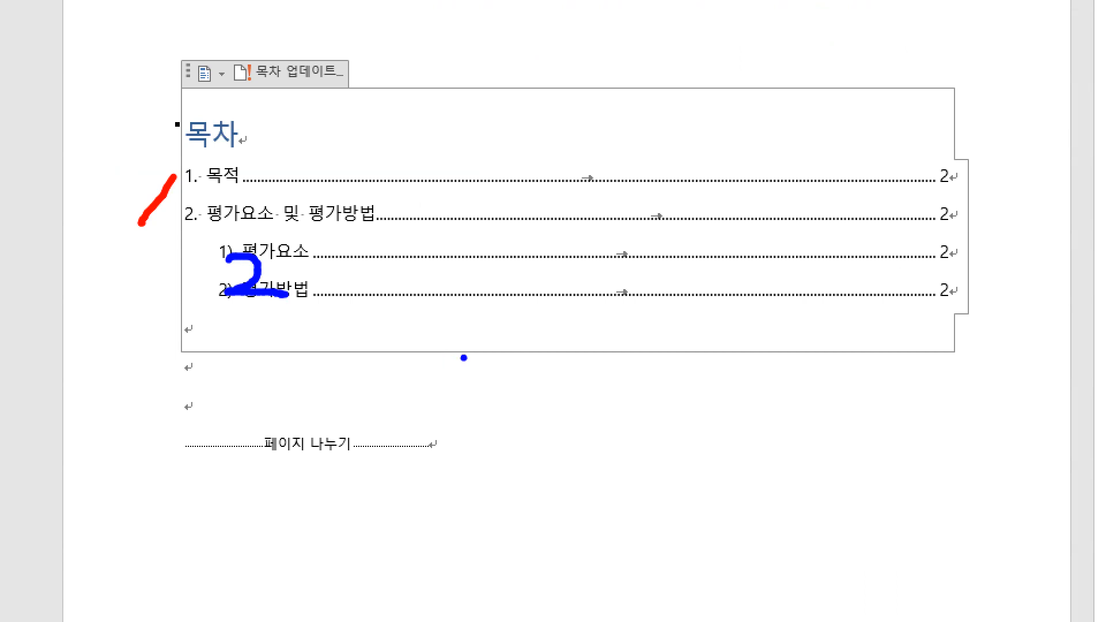
pyautogui.press('Escape')
pyautogui.moveTo(91, 170)
pyautogui.mouseDown()
pyautogui.moveTo(301, 202)
pyautogui.moveTo(495, 211)
pyautogui.mouseUp()
pyautogui.moveTo(162, 218)
pyautogui.mouseDown()
pyautogui.moveTo(136, 245)
pyautogui.moveTo(160, 245)
pyautogui.mouseUp()
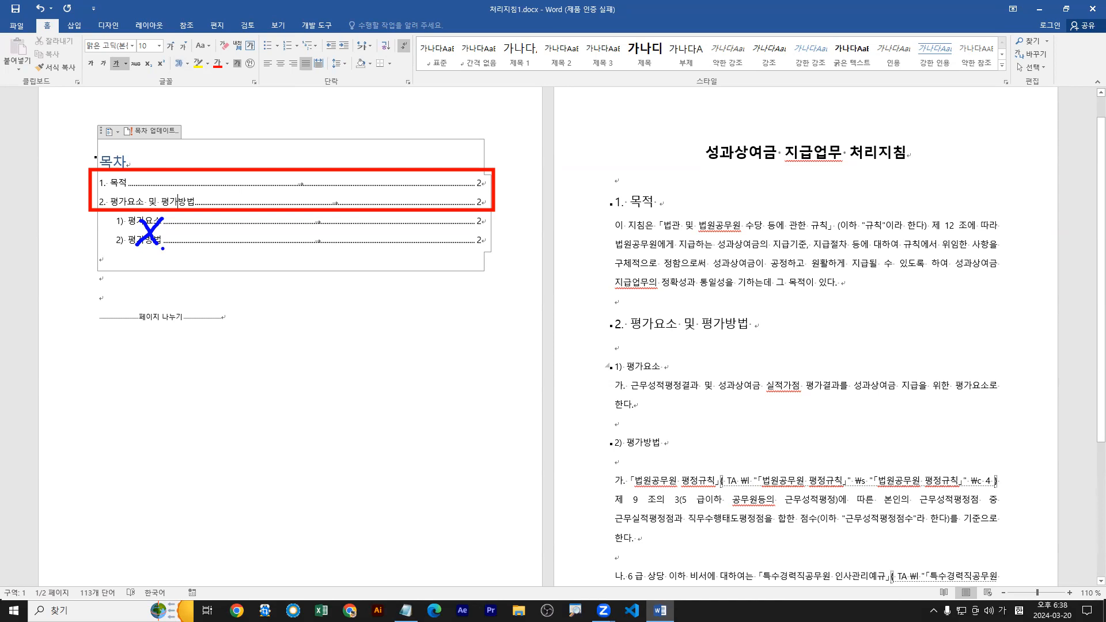
pyautogui.press('Escape')
# Open the custom table of contents (사용자 지정 목차) settings for the existing table on page 1.
pyautogui.click(171, 203)
pyautogui.click(187, 26)
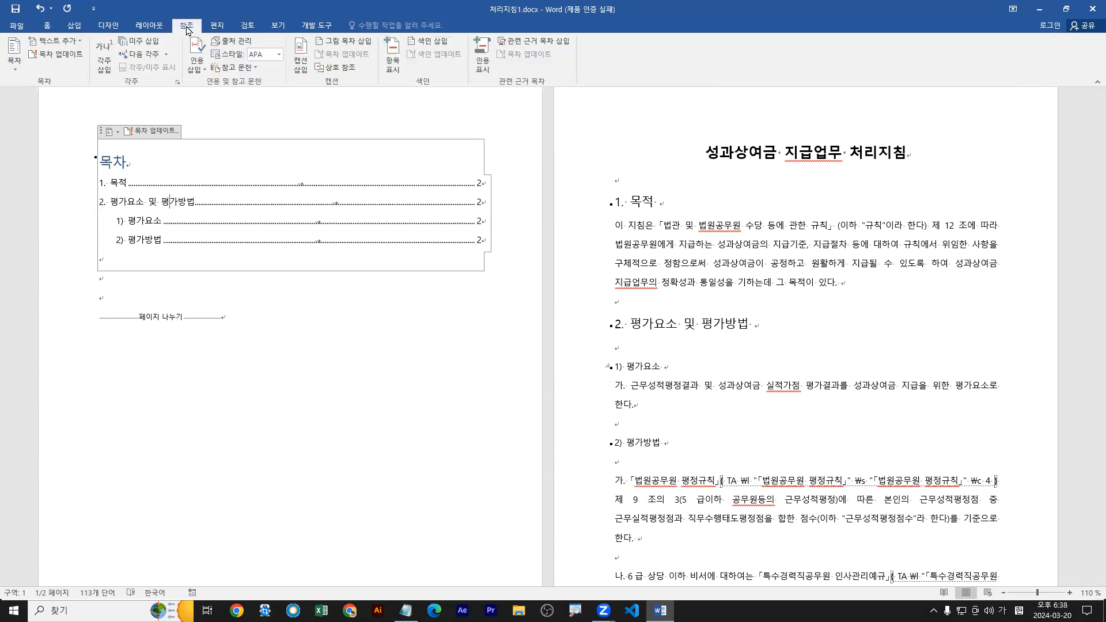
pyautogui.hotkey('ctrl', '1')
pyautogui.click(0, 0)
pyautogui.moveTo(350, 27); pyautogui.dragTo(404, 70)
pyautogui.moveTo(31, 151); pyautogui.dragTo(31, 131)
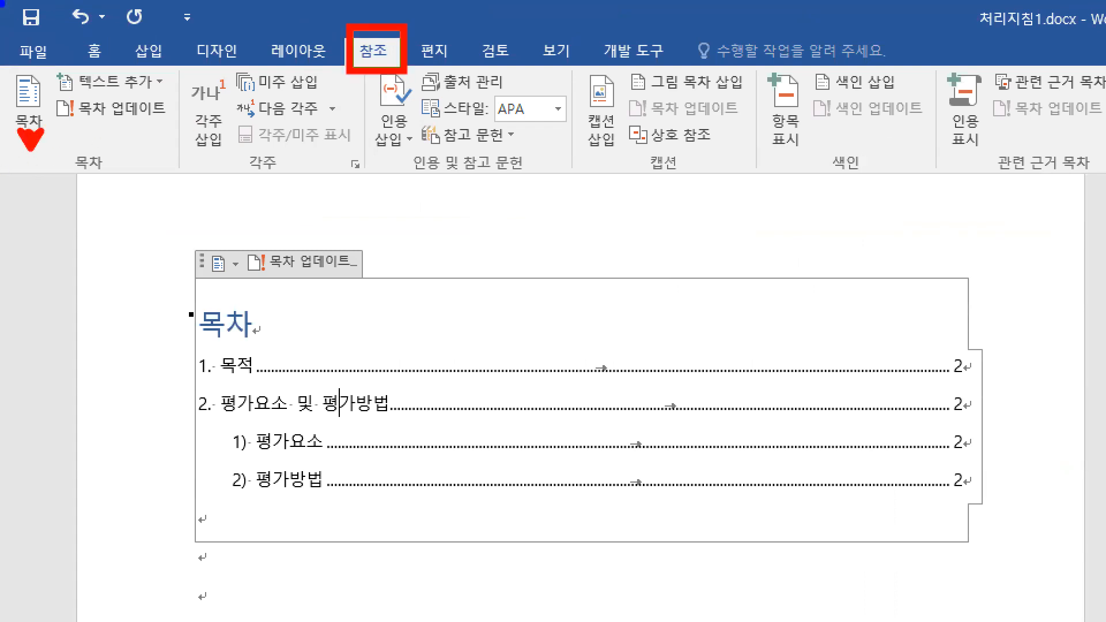
pyautogui.press('Escape')
pyautogui.click(13, 57)
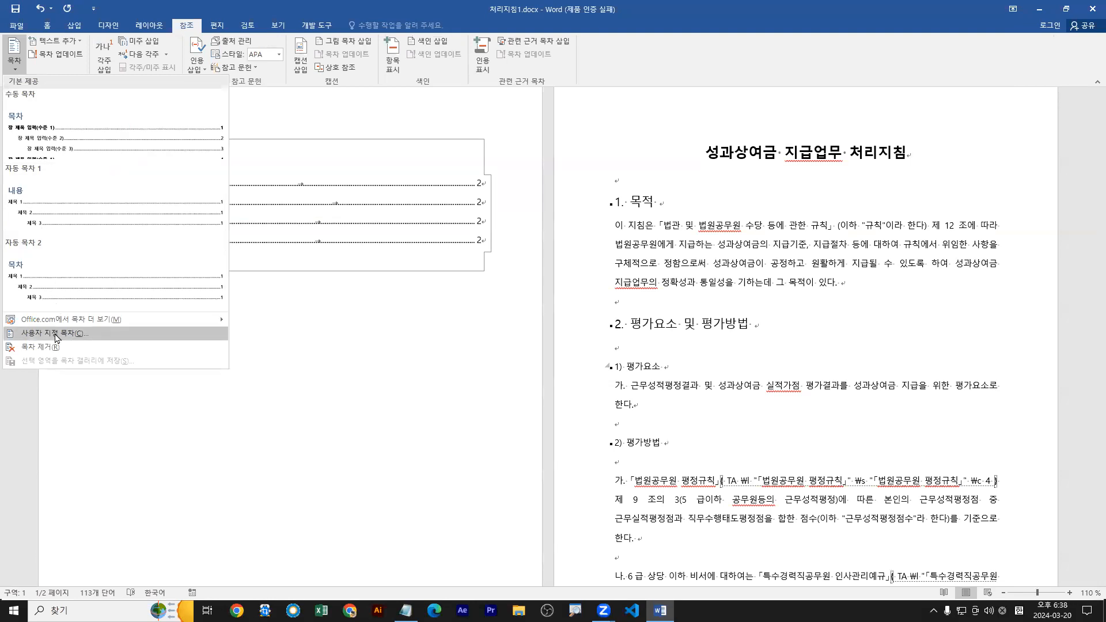
pyautogui.hotkey('ctrl', '2')
pyautogui.moveTo(174, 16); pyautogui.dragTo(200, 35)
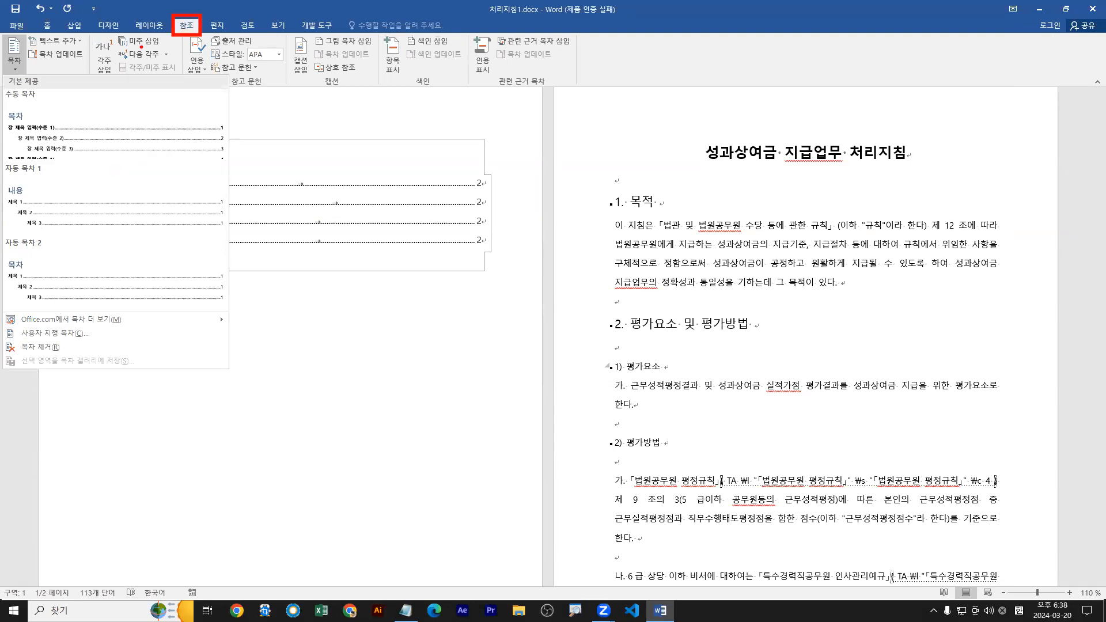
pyautogui.moveTo(19, 74); pyautogui.dragTo(19, 66)
pyautogui.moveTo(2, 321)
pyautogui.mouseDown()
pyautogui.moveTo(89, 342)
pyautogui.moveTo(88, 363)
pyautogui.mouseUp()
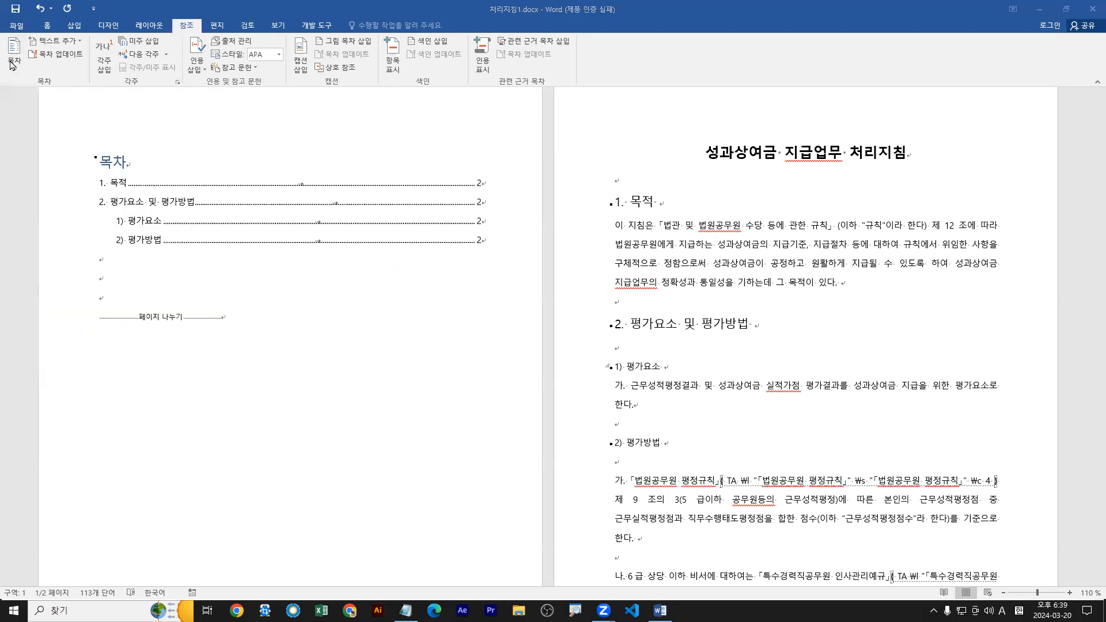
pyautogui.click(13, 53)
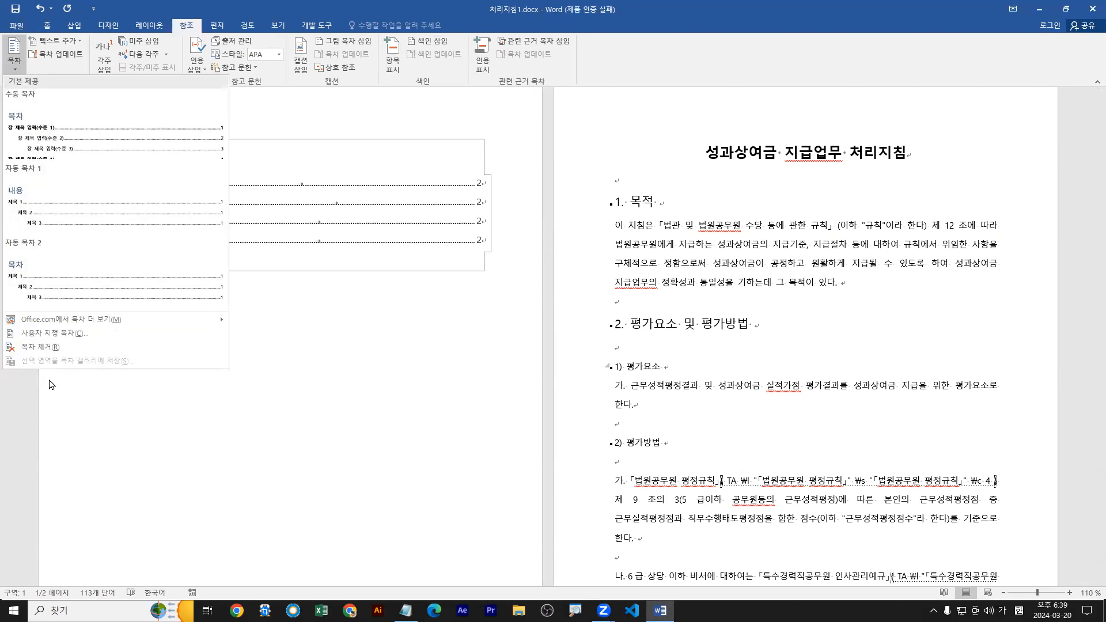
pyautogui.click(40, 334)
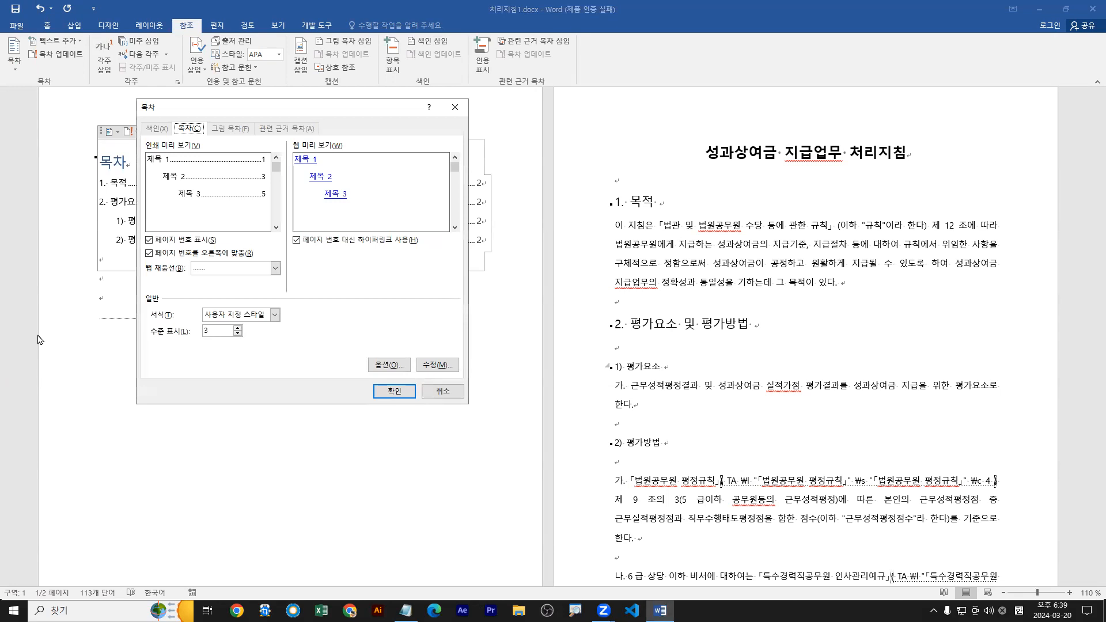
pyautogui.click(395, 391)
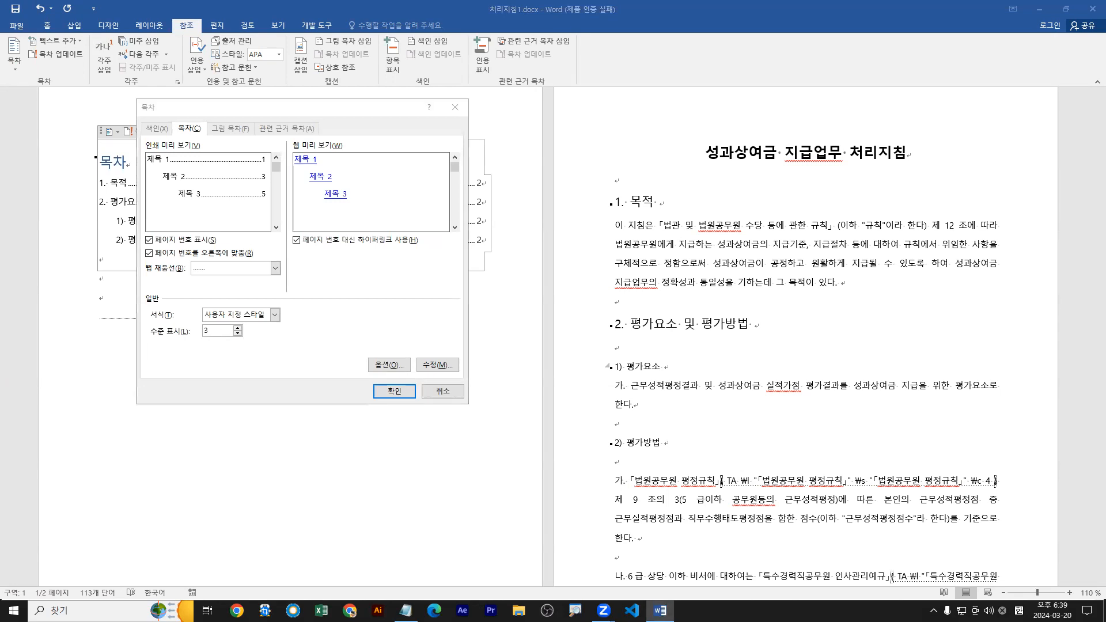
# Set the number of heading levels shown (수준 표시) in the table of contents to 1.
pyautogui.click(210, 335)
pyautogui.moveTo(211, 335)
pyautogui.mouseDown()
pyautogui.moveTo(207, 325)
pyautogui.moveTo(212, 335)
pyautogui.moveTo(275, 317)
pyautogui.mouseUp()
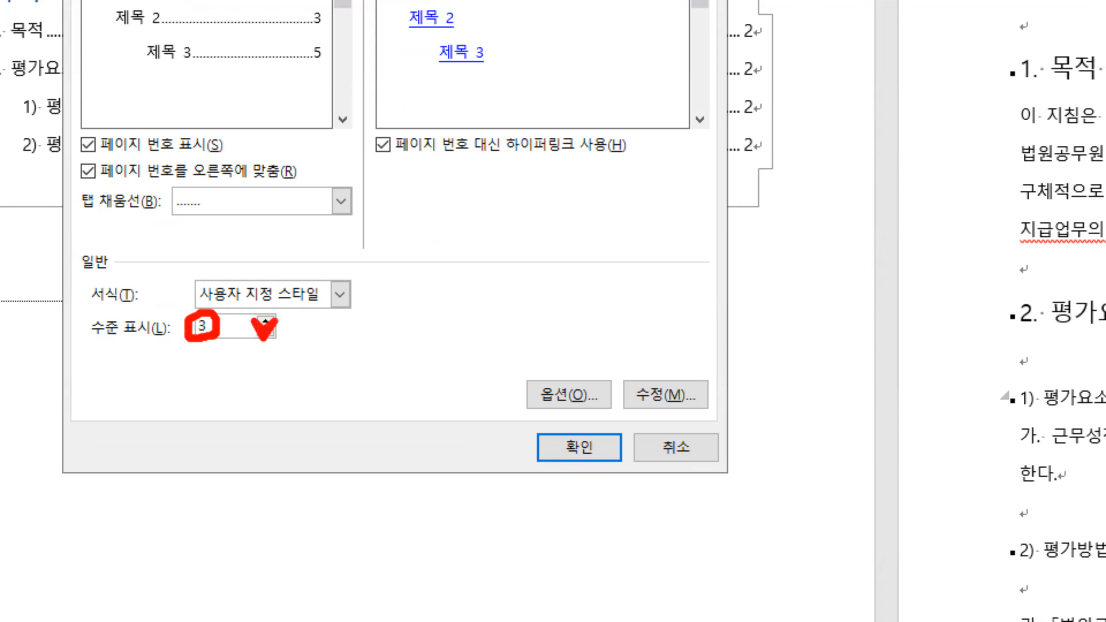
pyautogui.press('Escape')
pyautogui.hotkey('ctrl', '2')
pyautogui.moveTo(143, 151)
pyautogui.mouseDown()
pyautogui.moveTo(153, 159)
pyautogui.moveTo(211, 144)
pyautogui.moveTo(141, 157)
pyautogui.mouseUp()
pyautogui.press('Escape')
pyautogui.click(237, 334)
pyautogui.click(238, 334)
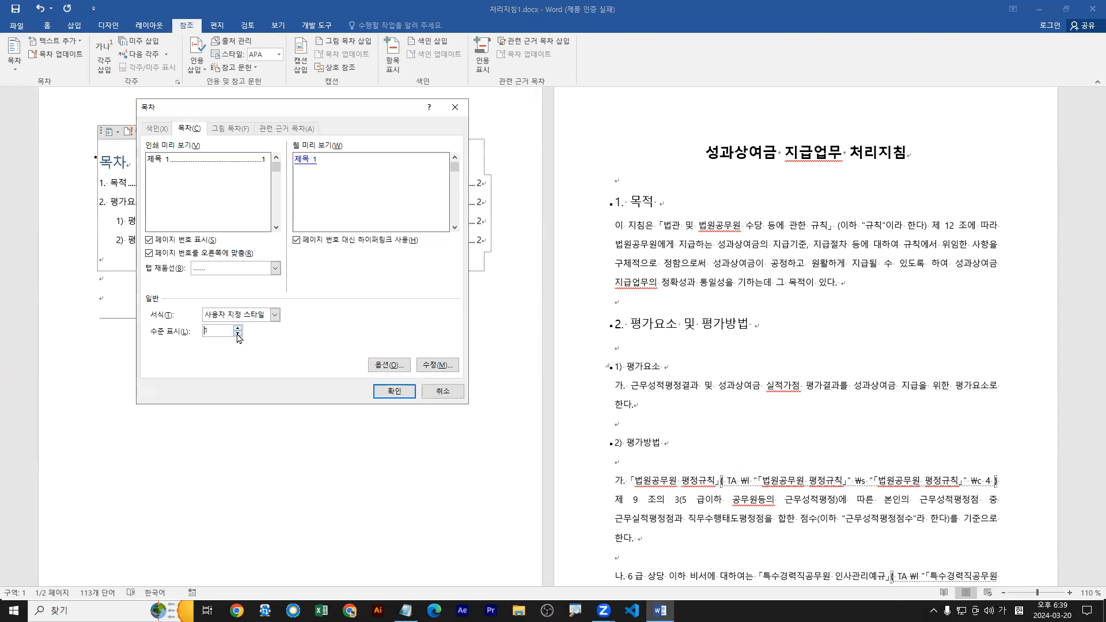
# Try the 기본형 and 현대형 formats for the table of contents in the preview.
pyautogui.click(275, 315)
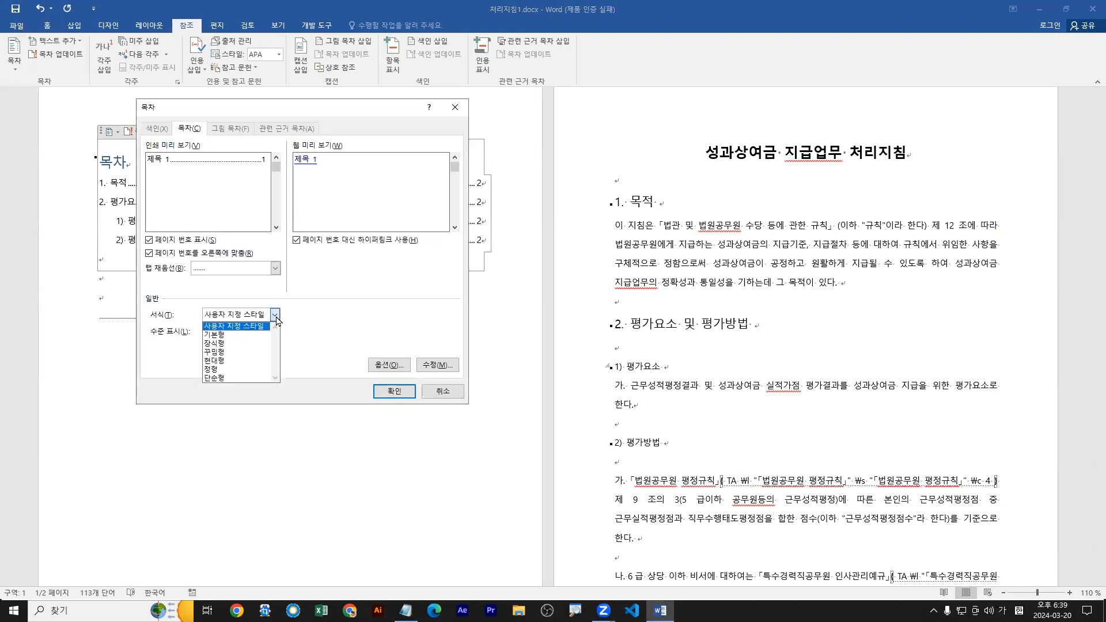
pyautogui.click(233, 335)
pyautogui.click(274, 317)
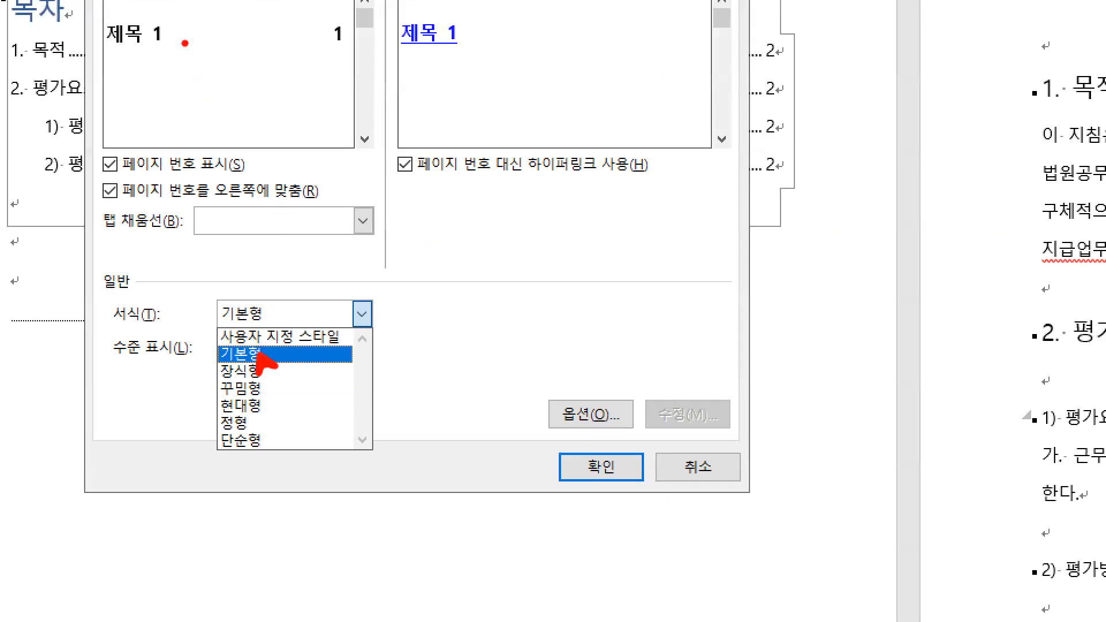
pyautogui.moveTo(176, 41); pyautogui.dragTo(332, 41)
pyautogui.moveTo(259, 411); pyautogui.dragTo(272, 421)
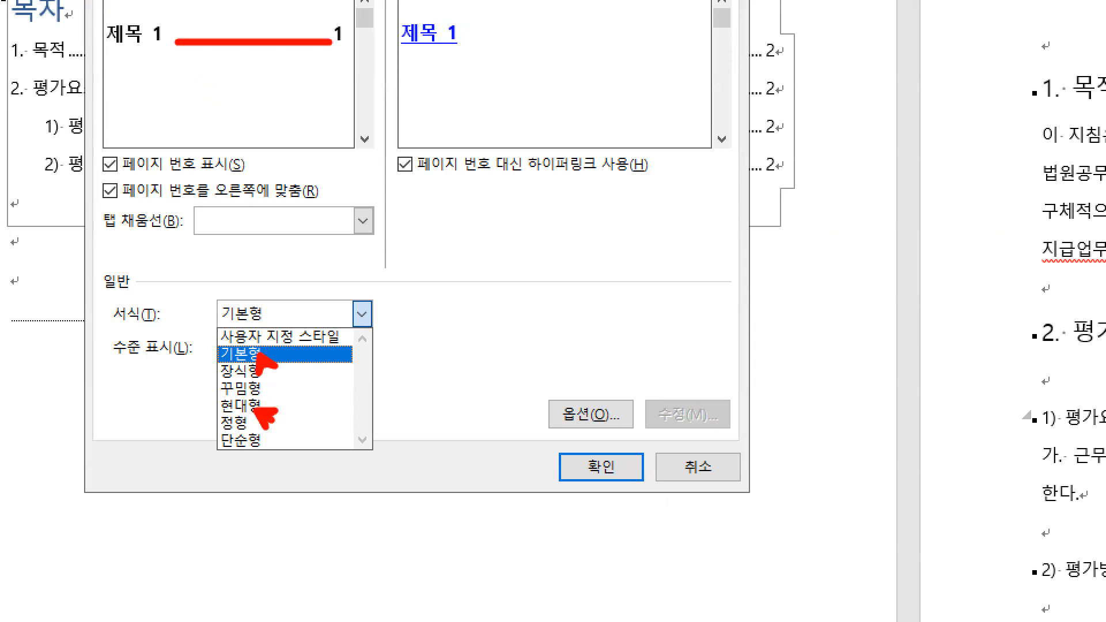
pyautogui.press('Escape')
pyautogui.click(360, 317)
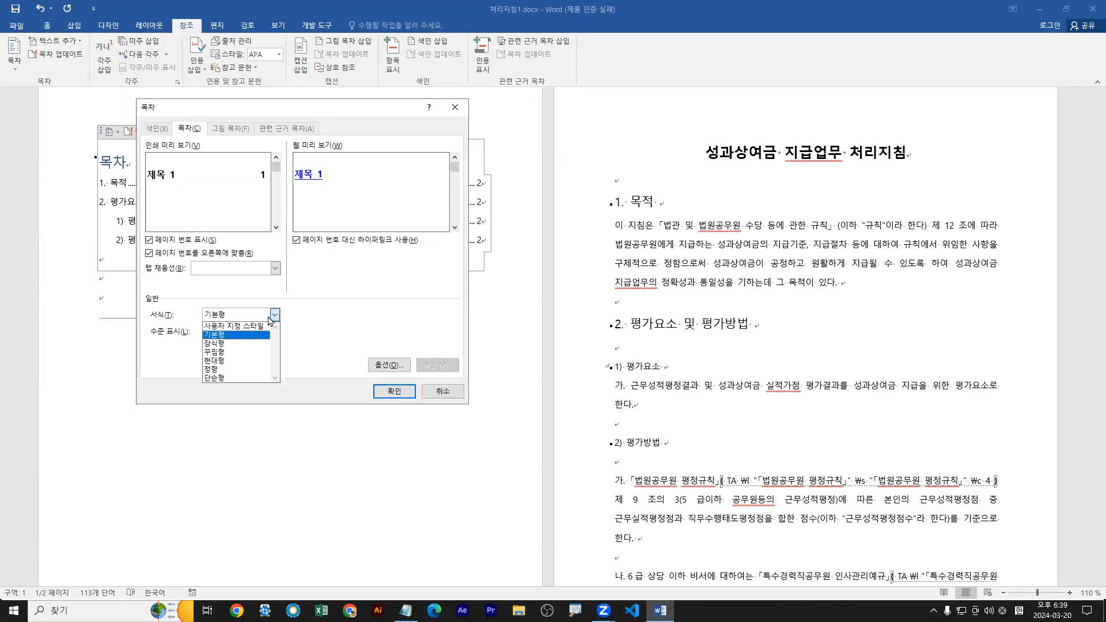
pyautogui.click(224, 360)
pyautogui.moveTo(183, 162)
pyautogui.mouseDown()
pyautogui.moveTo(254, 182)
pyautogui.moveTo(177, 144)
pyautogui.moveTo(217, 186)
pyautogui.mouseUp()
pyautogui.press('Escape')
# Set the table of contents format (서식) to 사용자 지정 스타일.
pyautogui.click(275, 314)
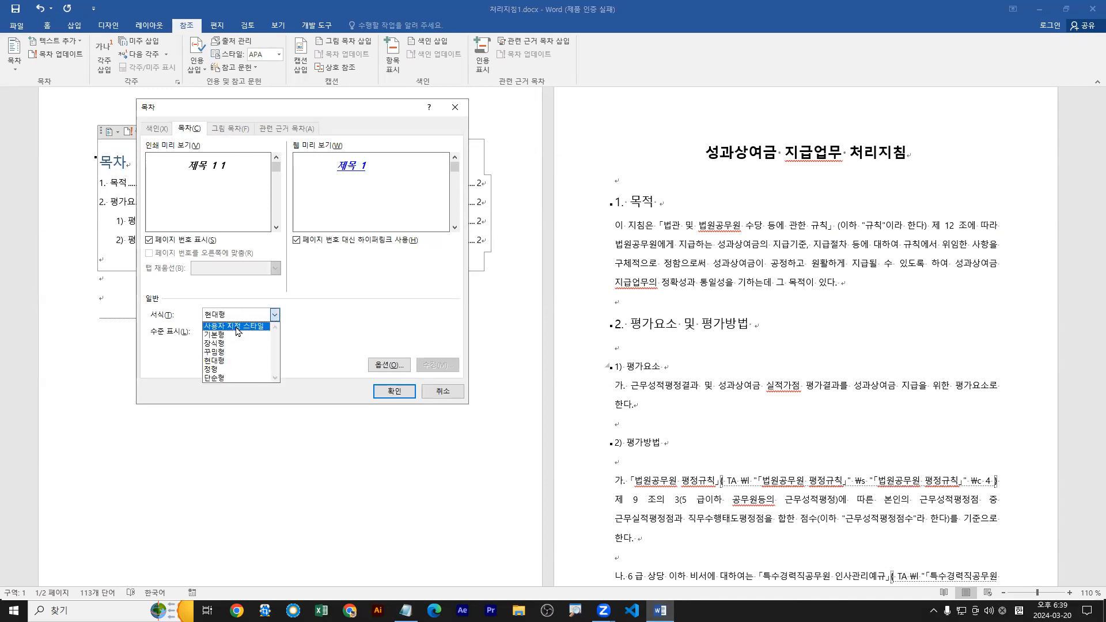
pyautogui.click(238, 326)
pyautogui.click(275, 315)
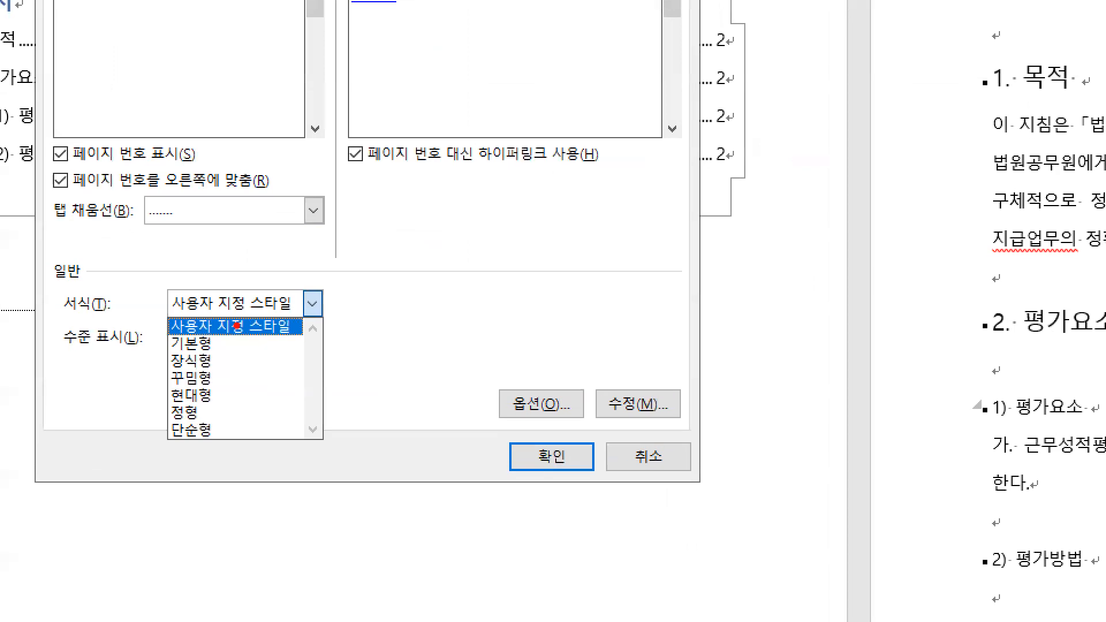
pyautogui.moveTo(237, 326)
pyautogui.mouseDown()
pyautogui.moveTo(256, 349)
pyautogui.moveTo(242, 338)
pyautogui.mouseUp()
pyautogui.press('Escape')
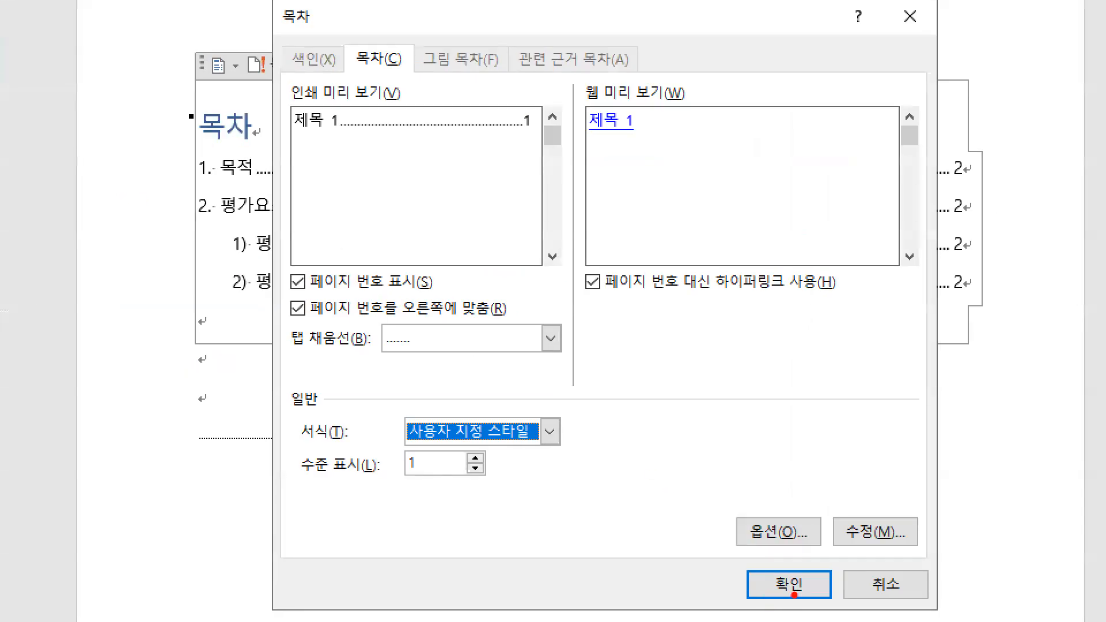
# Apply the custom table of contents settings and agree to replace the existing table on page 1.
pyautogui.moveTo(586, 474); pyautogui.dragTo(587, 491)
pyautogui.moveTo(805, 602); pyautogui.dragTo(830, 602)
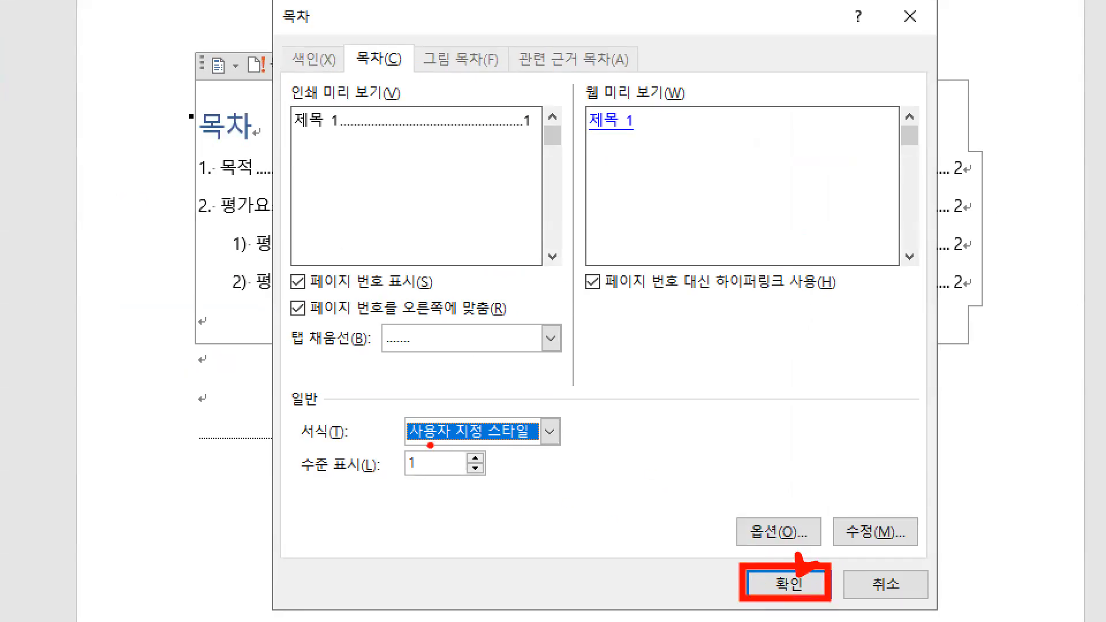
pyautogui.moveTo(411, 447); pyautogui.dragTo(522, 451)
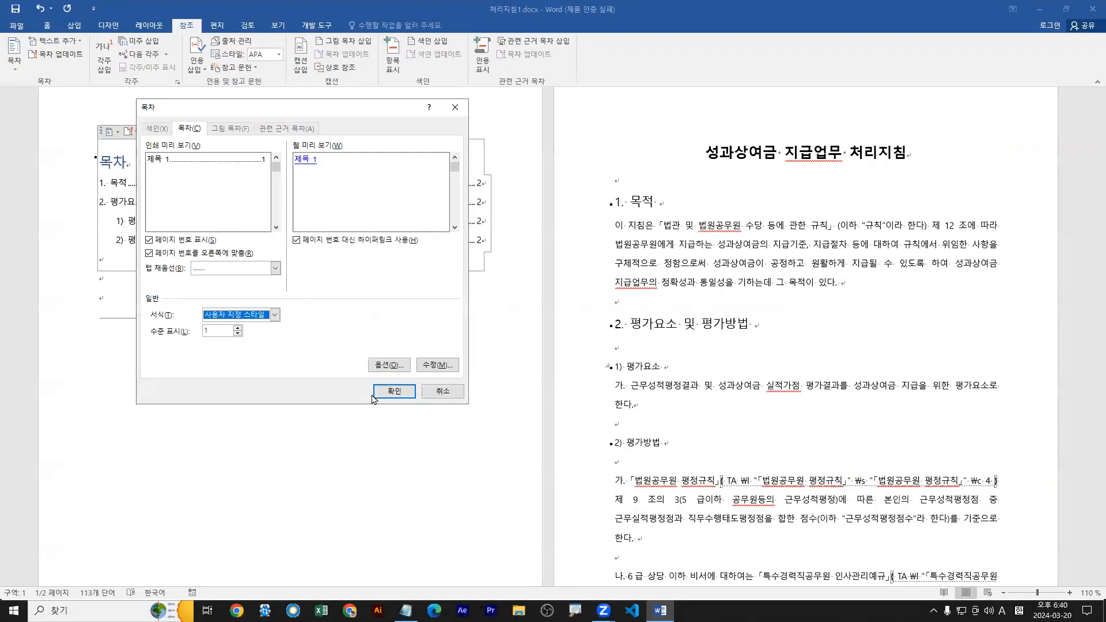
pyautogui.click(789, 585)
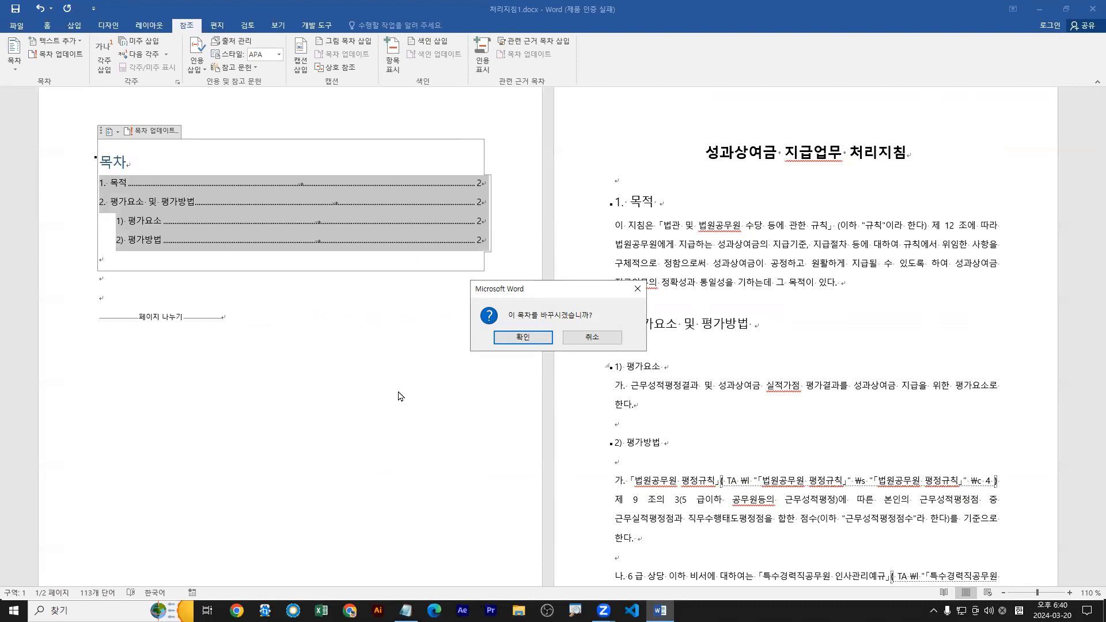
pyautogui.click(521, 337)
pyautogui.moveTo(58, 204); pyautogui.dragTo(102, 190)
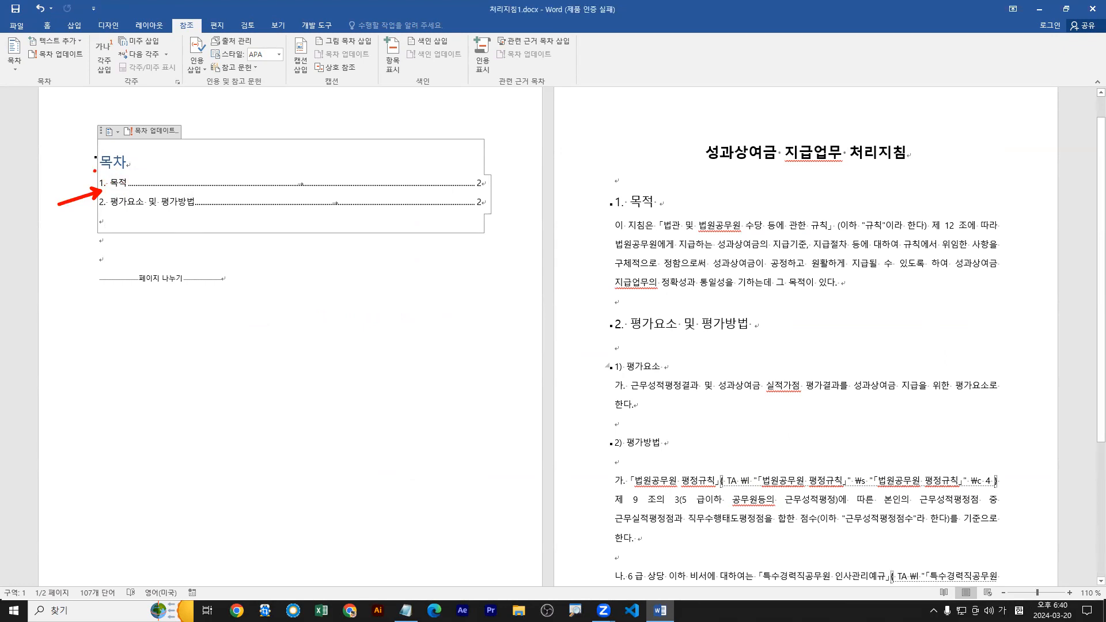
pyautogui.press('Escape')
# Reopen the custom table of contents settings to view the available format (서식) choices.
pyautogui.click(14, 57)
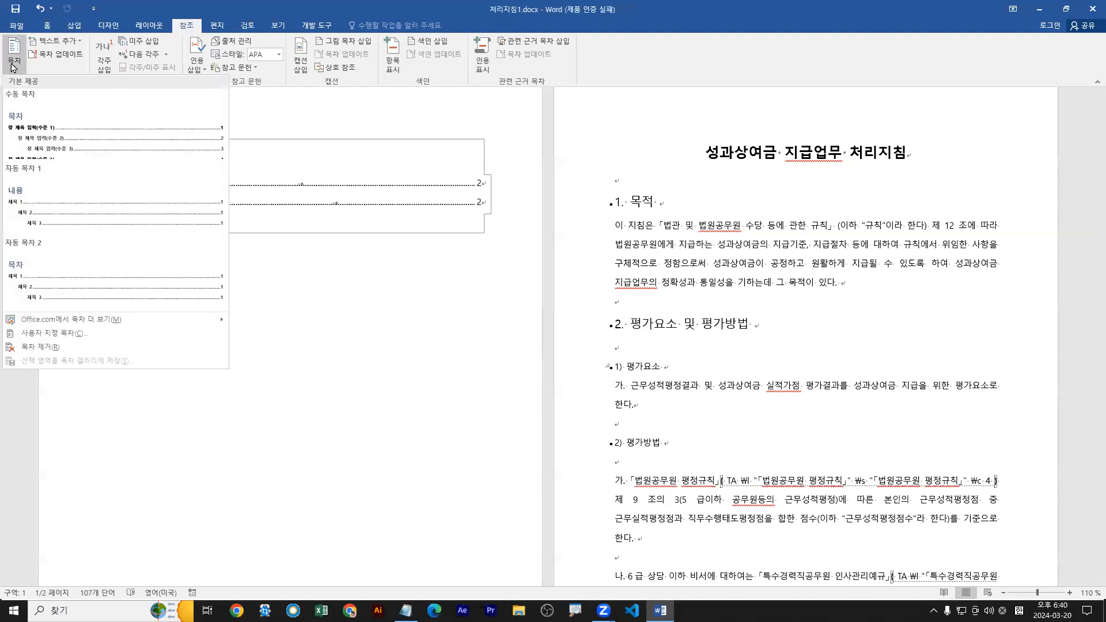
pyautogui.click(56, 334)
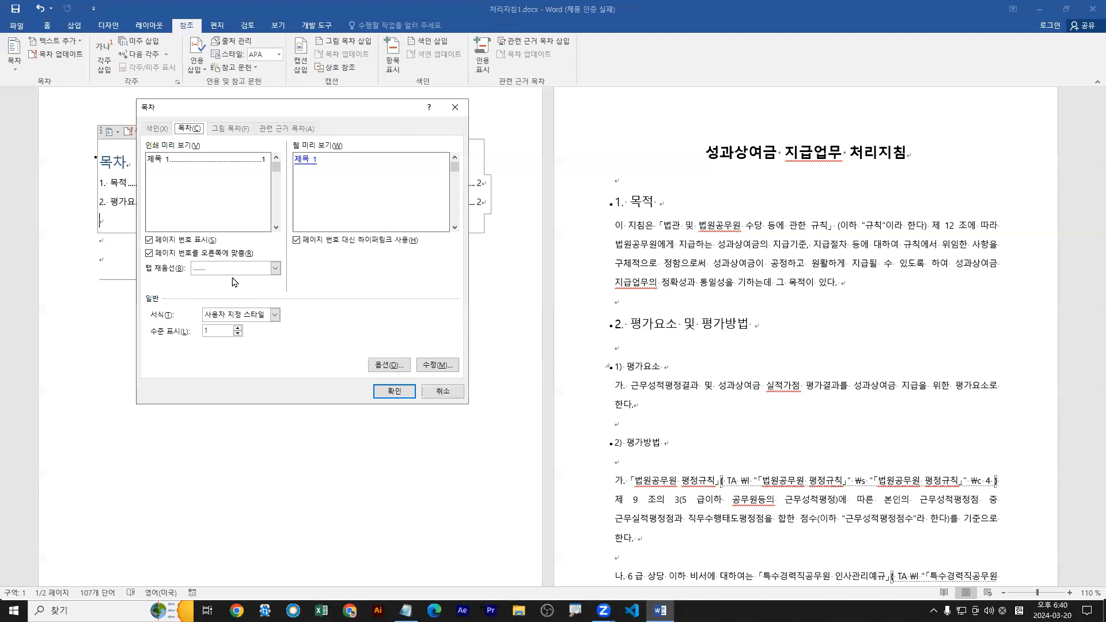
pyautogui.click(263, 316)
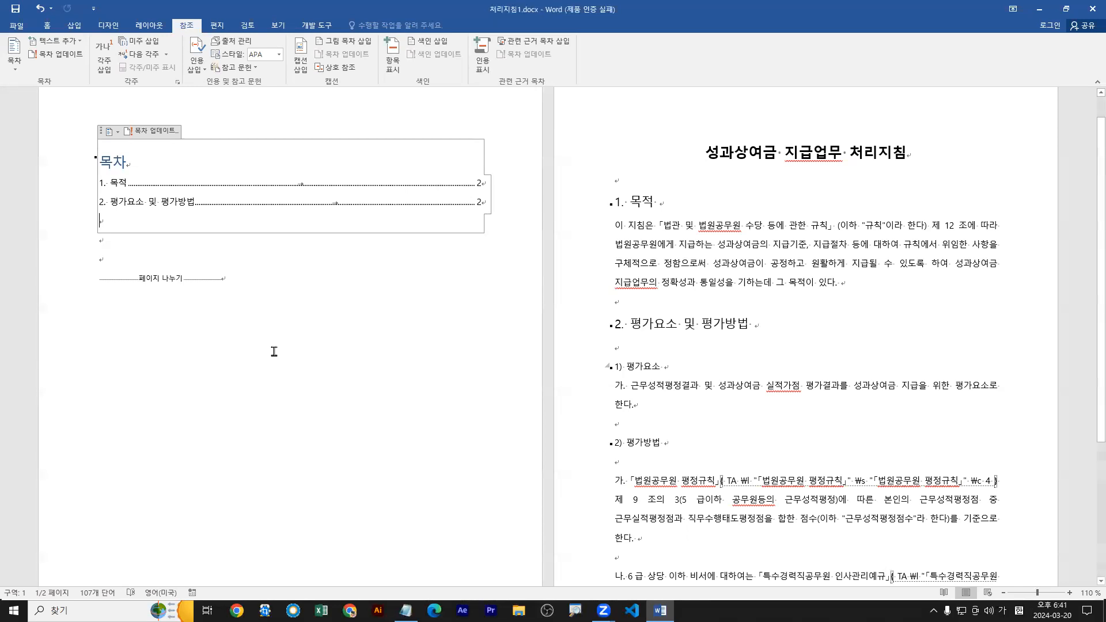
# Switch to the Notepad file Word모의고사문제(개정판).txt and read the definition of 관련근거목차.
pyautogui.doubleClick(714, 10)
pyautogui.click(328, 536)
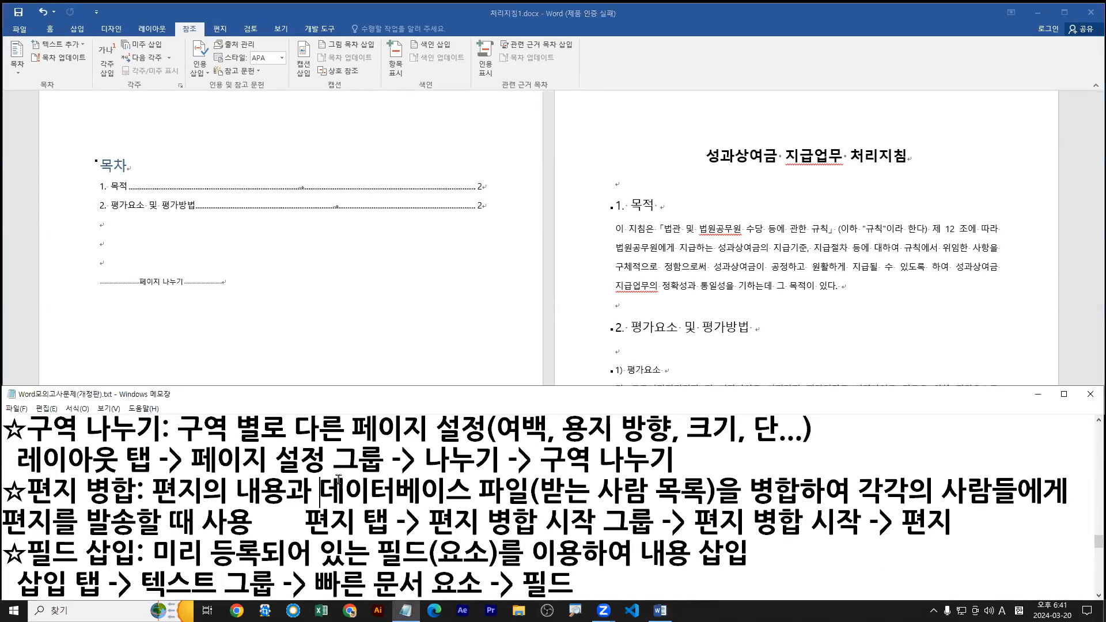
pyautogui.doubleClick(418, 399)
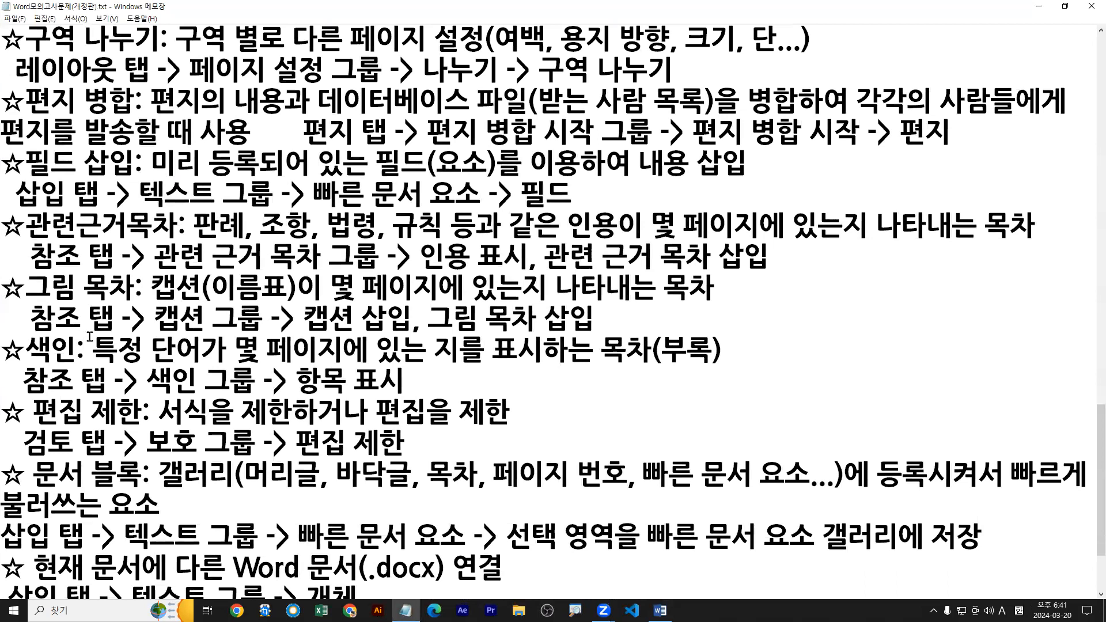
pyautogui.scroll(1, 113, 322)
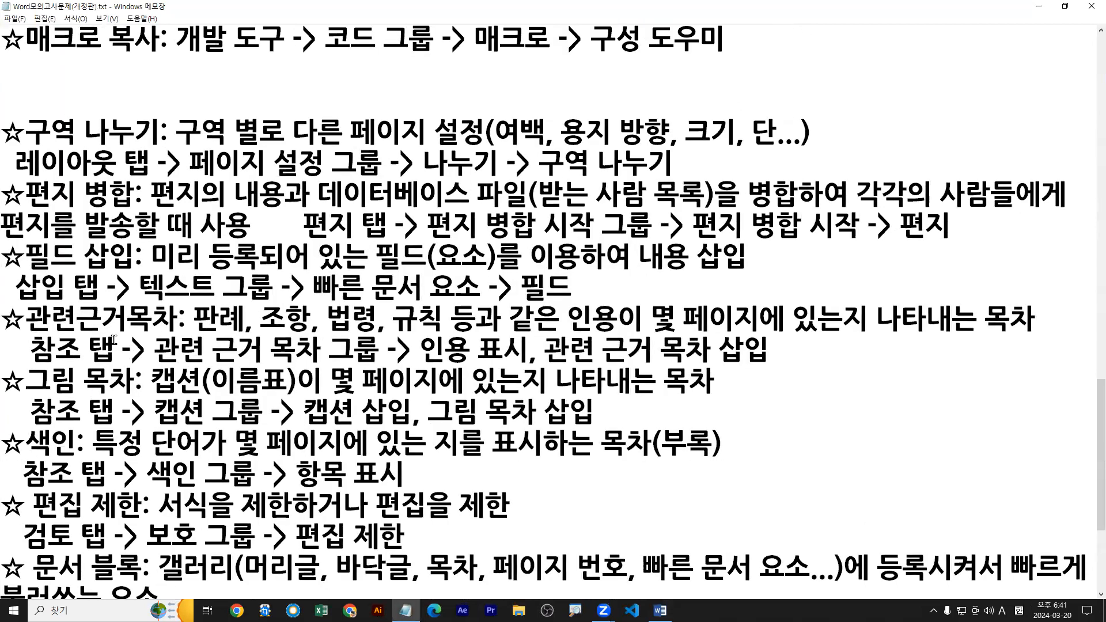
pyautogui.hotkey('ctrl', '2')
pyautogui.moveTo(28, 336); pyautogui.dragTo(1042, 335)
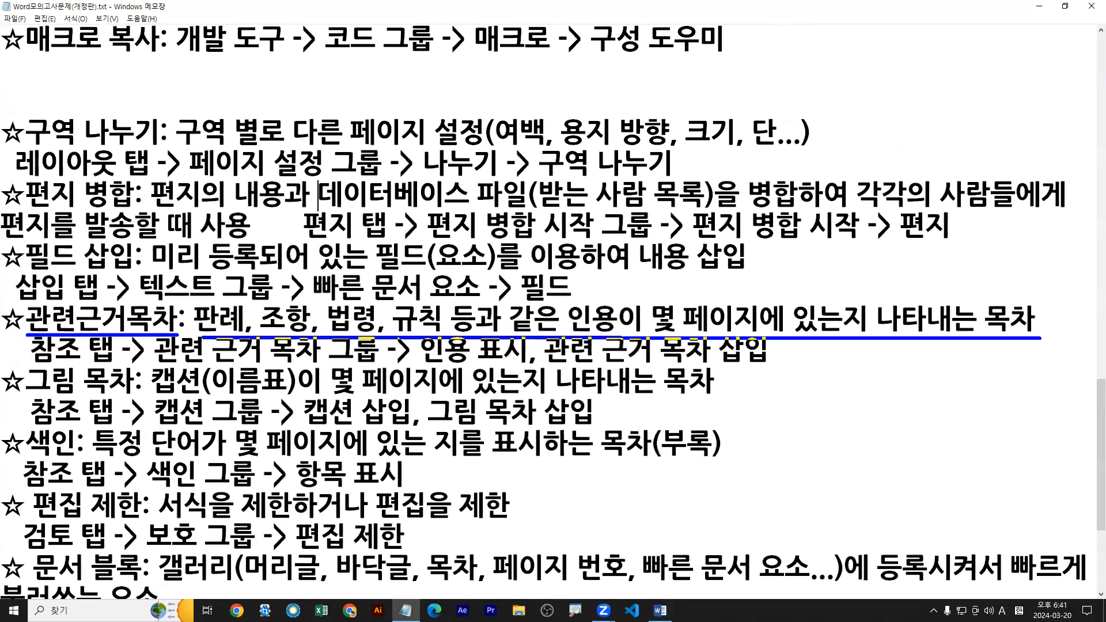
pyautogui.moveTo(563, 300); pyautogui.dragTo(622, 334)
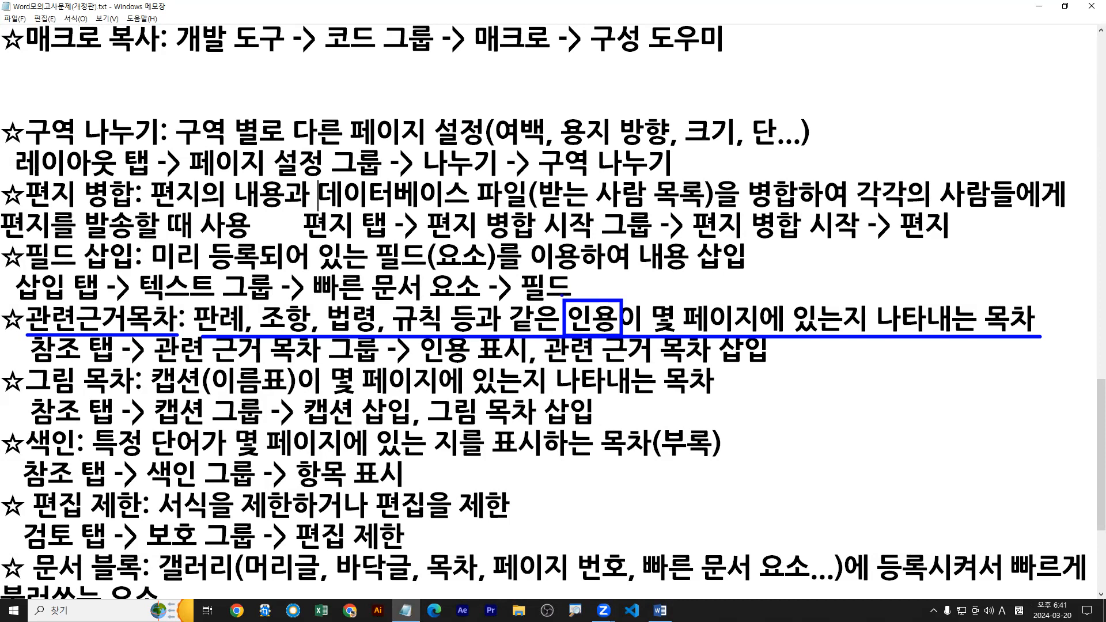
pyautogui.press('Escape')
pyautogui.doubleClick(609, 5)
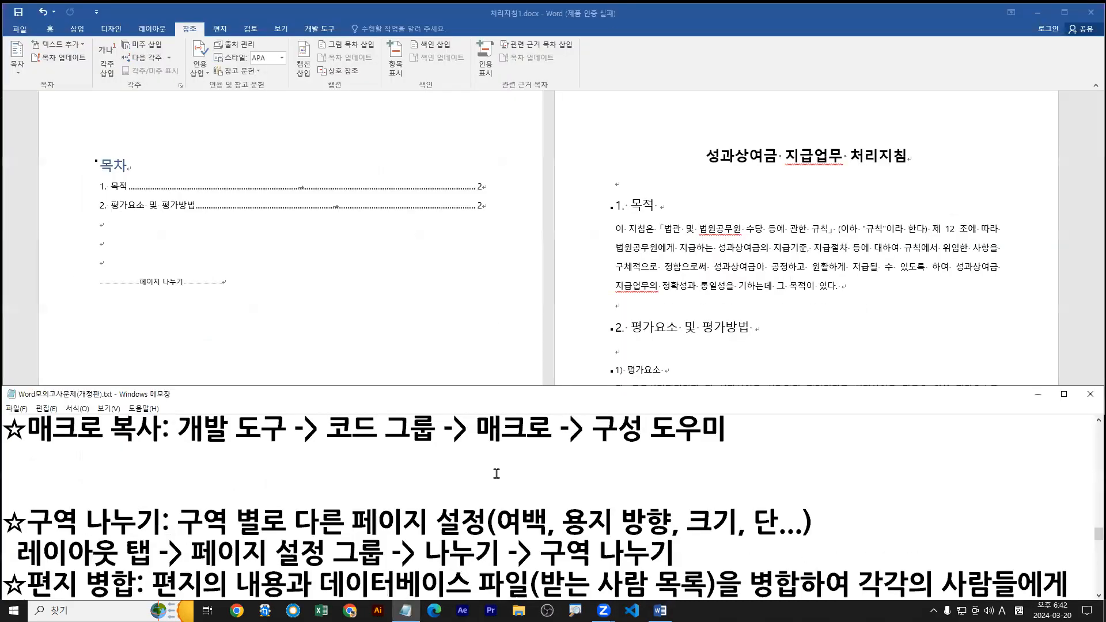
# Compare the 관련근거목차 entry in the notes with the regulation cited in the first paragraph under 1. 목적.
pyautogui.scroll(-2, 497, 474)
pyautogui.scroll(-1, 424, 503)
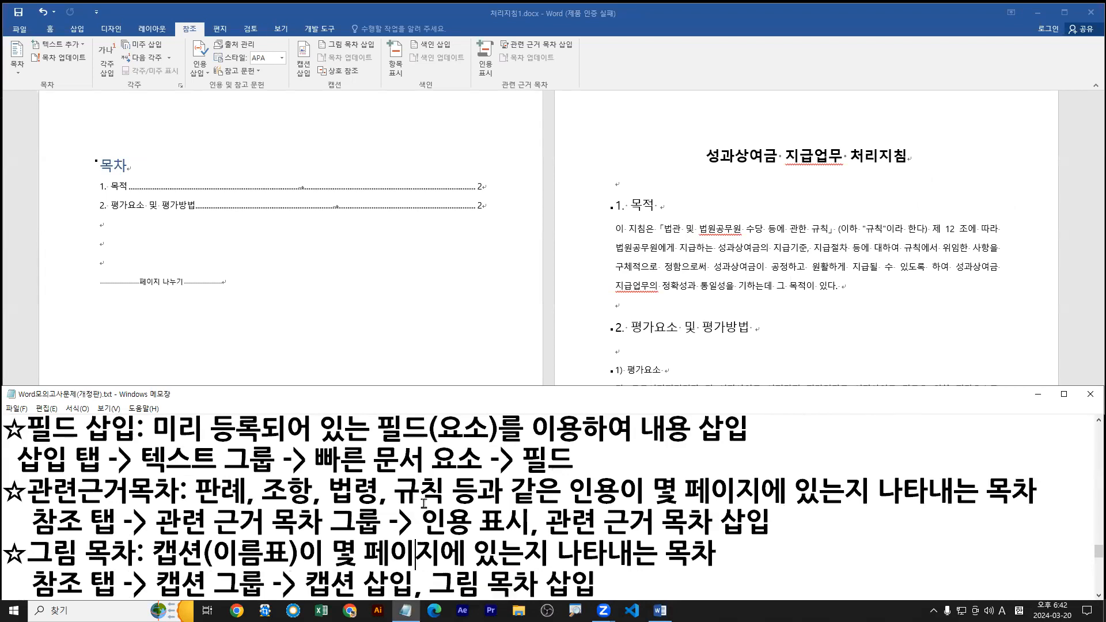
pyautogui.scroll(-1, 424, 503)
pyautogui.moveTo(27, 446); pyautogui.dragTo(1043, 445)
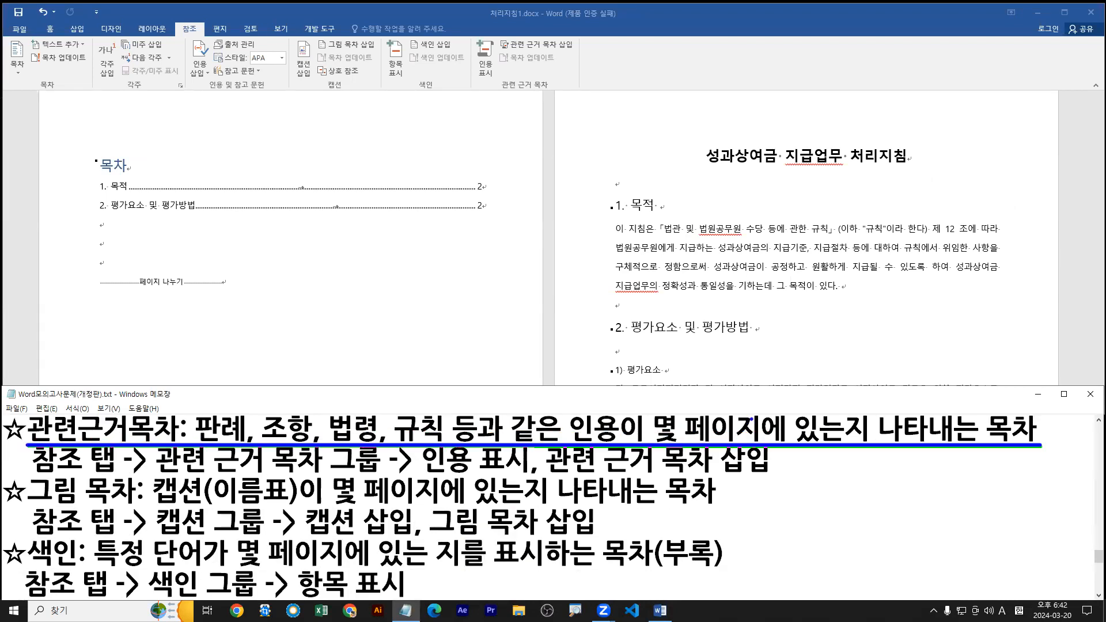
pyautogui.moveTo(560, 414)
pyautogui.mouseDown()
pyautogui.moveTo(605, 407)
pyautogui.moveTo(561, 442)
pyautogui.mouseUp()
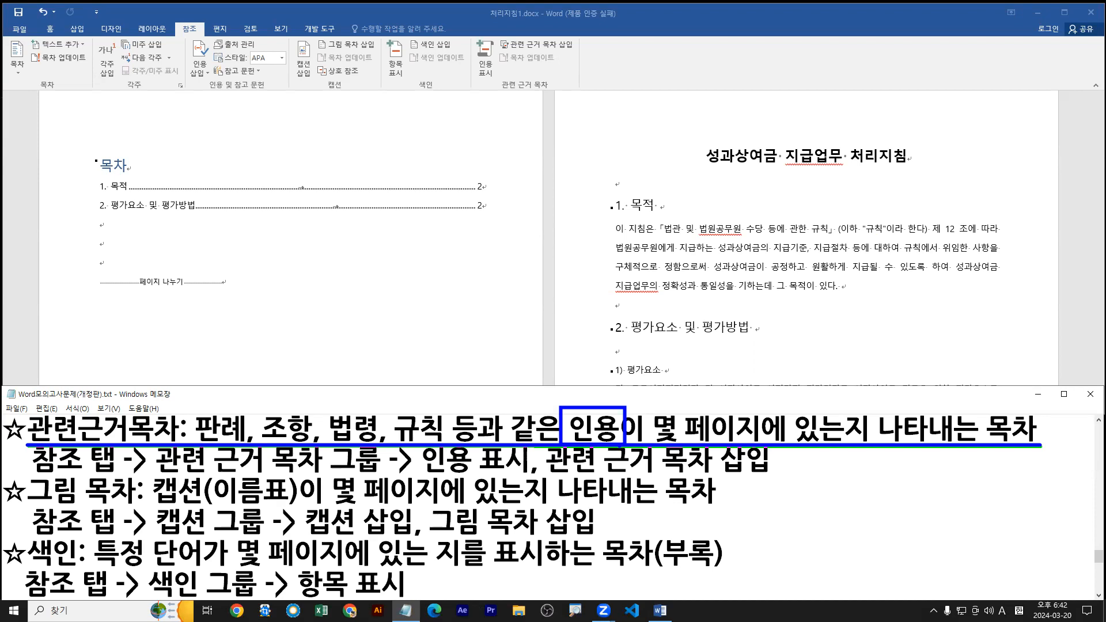
pyautogui.moveTo(666, 236); pyautogui.dragTo(835, 238)
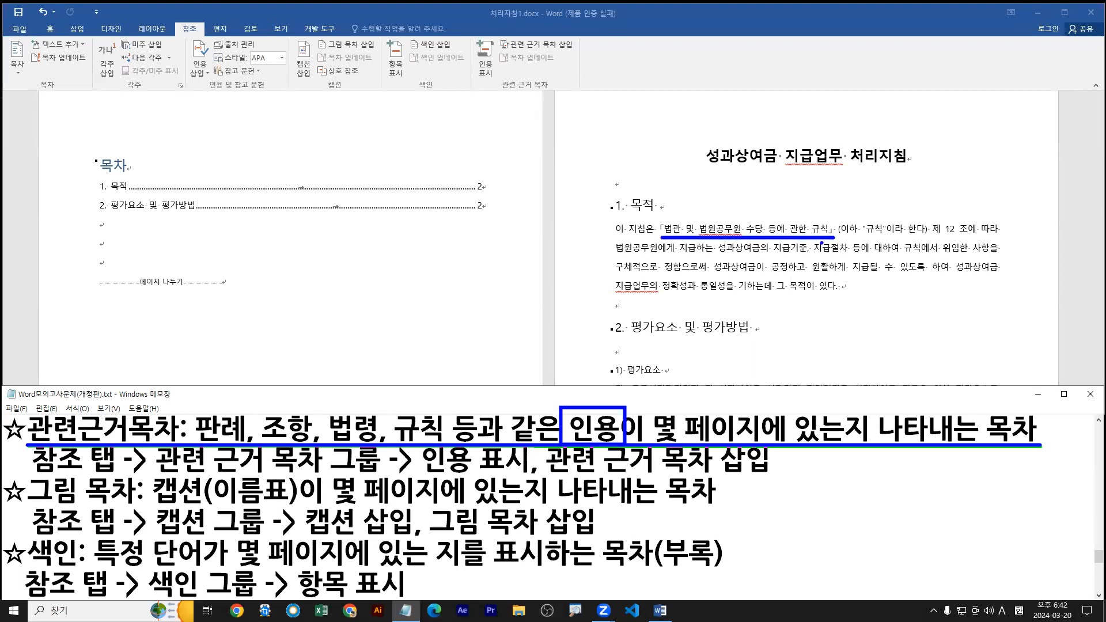
pyautogui.press('Escape')
# Select the citation 「법관 및 법원공무원 수당 등에 관한 규칙」 under 1. 목적, running past it through "(이하".
pyautogui.click(663, 228)
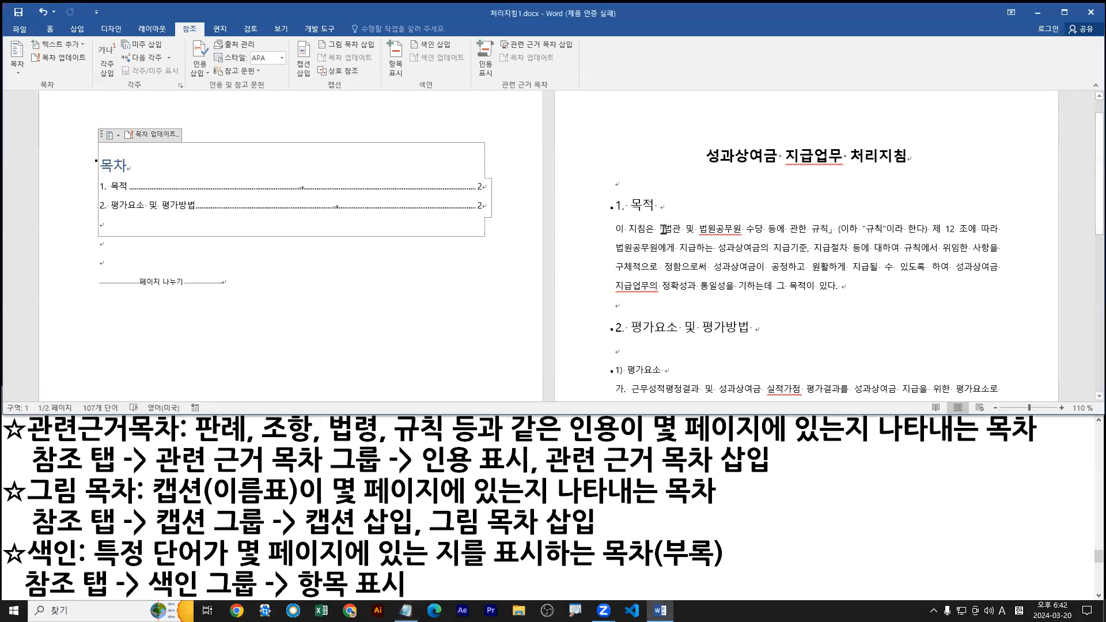
pyautogui.moveTo(656, 227); pyautogui.dragTo(832, 231)
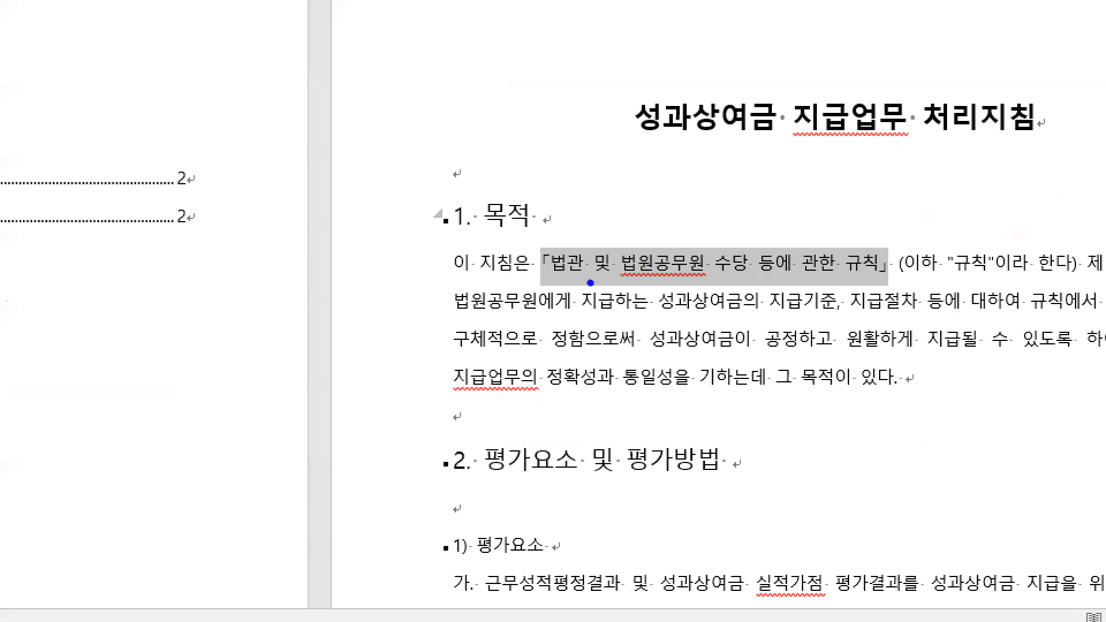
pyautogui.moveTo(541, 288); pyautogui.dragTo(888, 285)
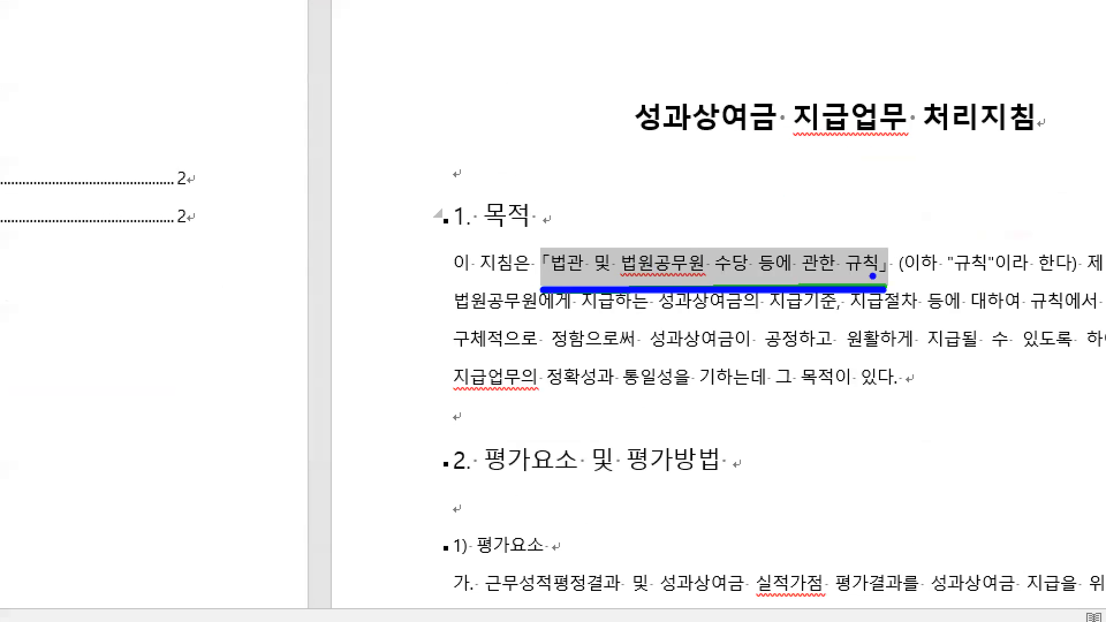
pyautogui.moveTo(873, 276); pyautogui.dragTo(872, 314)
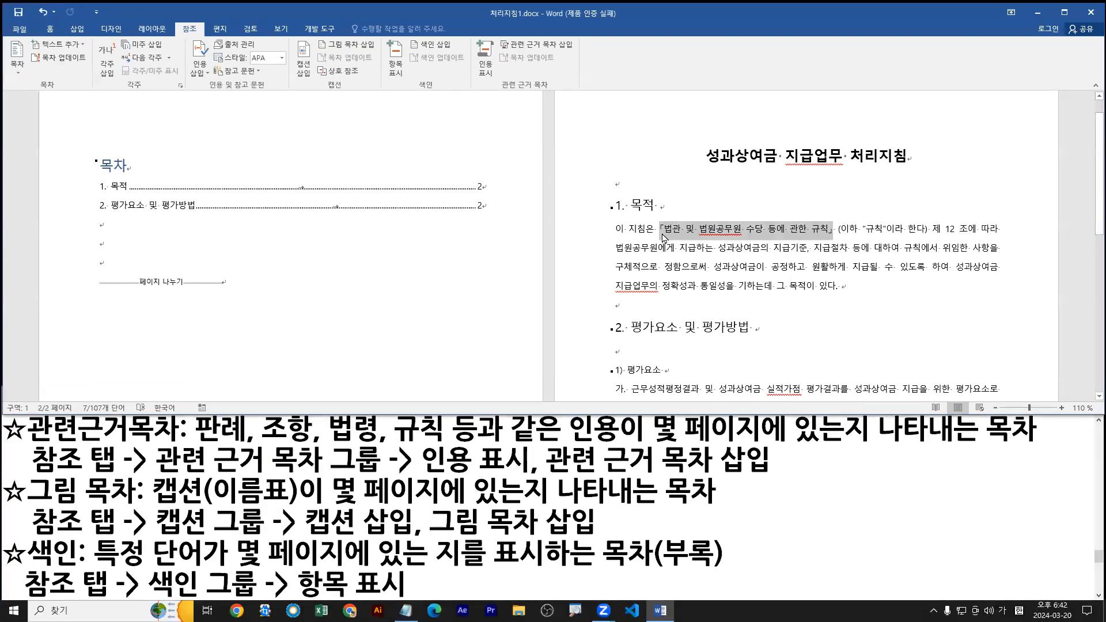
pyautogui.click(664, 237)
pyautogui.moveTo(657, 227); pyautogui.dragTo(856, 234)
pyautogui.hotkey('ctrl', '2')
pyautogui.write('t')
pyautogui.write('S')
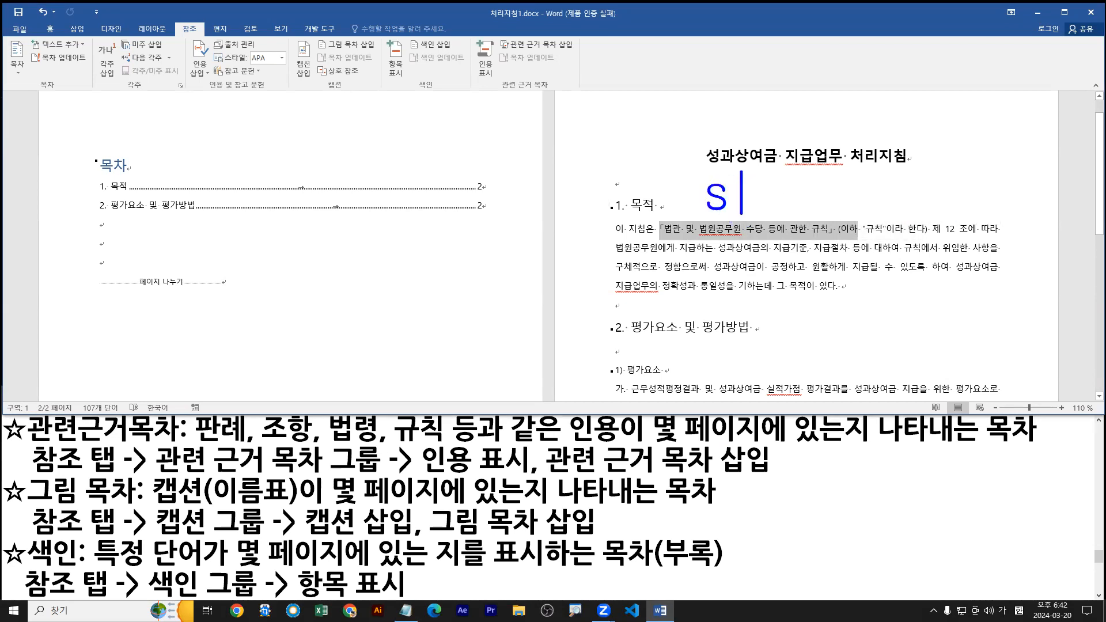
pyautogui.write('hift +')
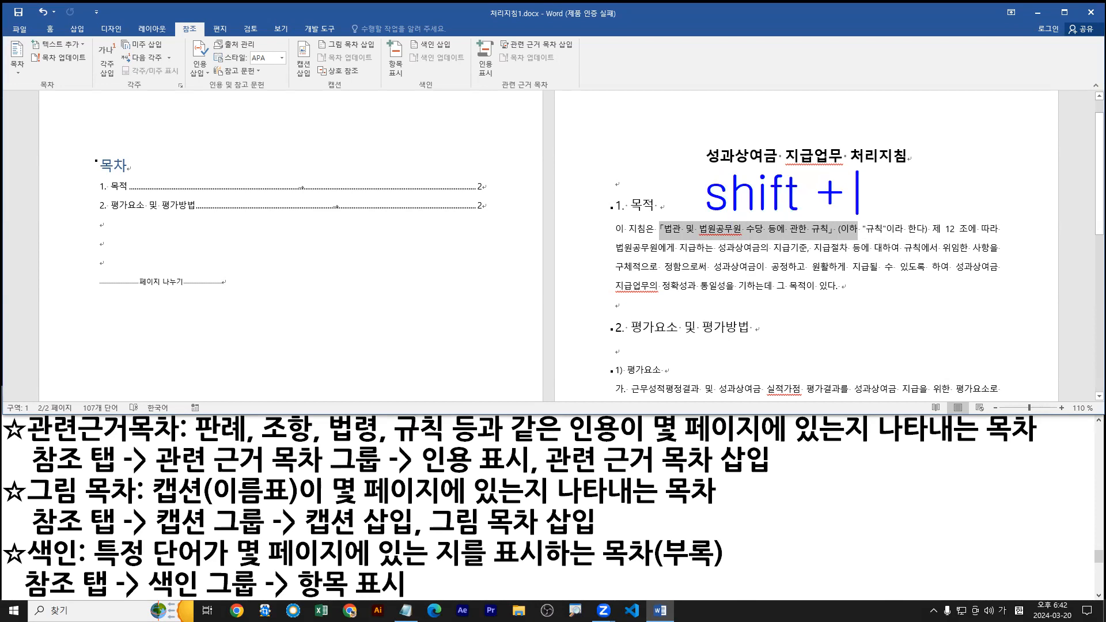
pyautogui.press('Escape')
pyautogui.moveTo(874, 190); pyautogui.dragTo(913, 189)
pyautogui.moveTo(862, 156)
pyautogui.mouseDown()
pyautogui.moveTo(922, 215)
pyautogui.moveTo(1000, 192)
pyautogui.moveTo(991, 208)
pyautogui.mouseUp()
pyautogui.moveTo(951, 153); pyautogui.dragTo(1024, 219)
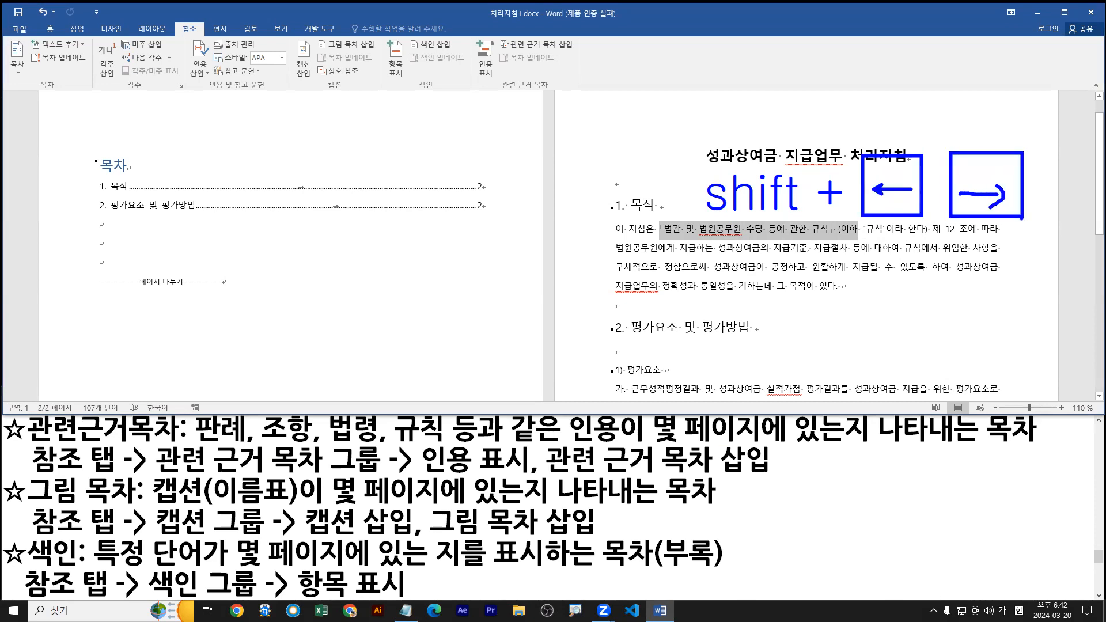
pyautogui.press('Escape')
# Adjust the end of the selection character by character so it covers exactly 「법관 및 법원공무원 수당 등에 관한 규칙」.
pyautogui.hotkey('shift', 'Left')
pyautogui.hotkey('shift', 'Left')
pyautogui.hotkey('shift', 'Left')
pyautogui.hotkey('shift', 'Left')
pyautogui.hotkey('shift', 'Left')
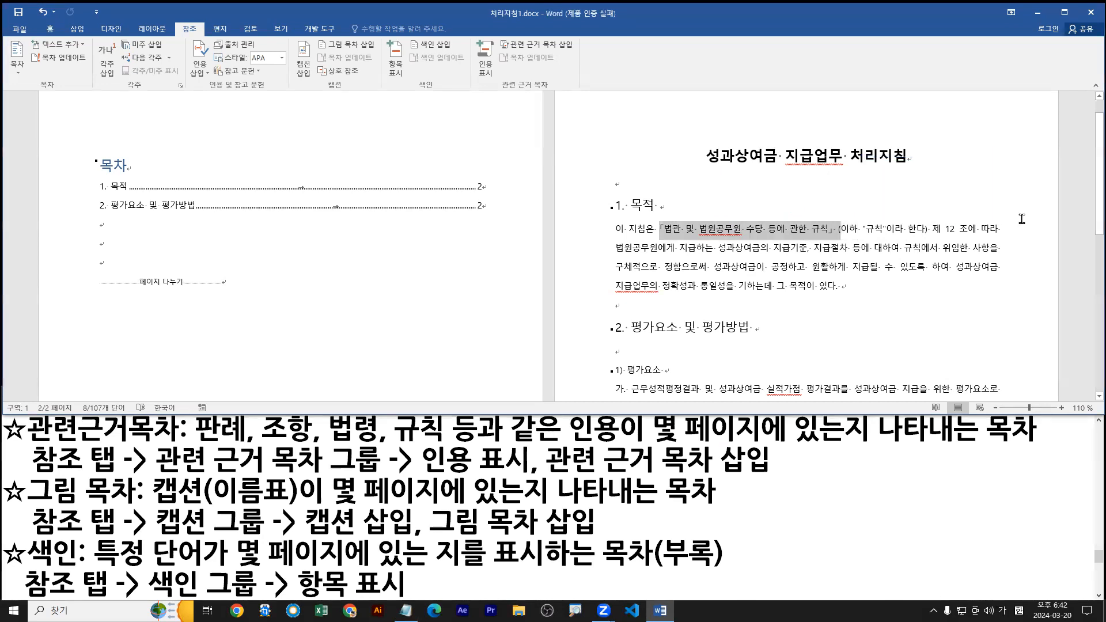
pyautogui.hotkey('shift', 'Right')
pyautogui.hotkey('shift', 'Right')
pyautogui.hotkey('shift', 'Right')
pyautogui.hotkey('shift', 'Right')
pyautogui.hotkey('shift', 'Right')
pyautogui.hotkey('shift', 'Right')
pyautogui.hotkey('shift', 'Left')
pyautogui.hotkey('shift', 'Left')
pyautogui.hotkey('shift', 'Left')
pyautogui.hotkey('shift', 'Left')
pyautogui.hotkey('shift', 'Right')
pyautogui.hotkey('shift', 'Right')
pyautogui.hotkey('shift', 'Left')
pyautogui.hotkey('shift', 'Left')
pyautogui.hotkey('shift', 'Left')
pyautogui.hotkey('shift', 'Right')
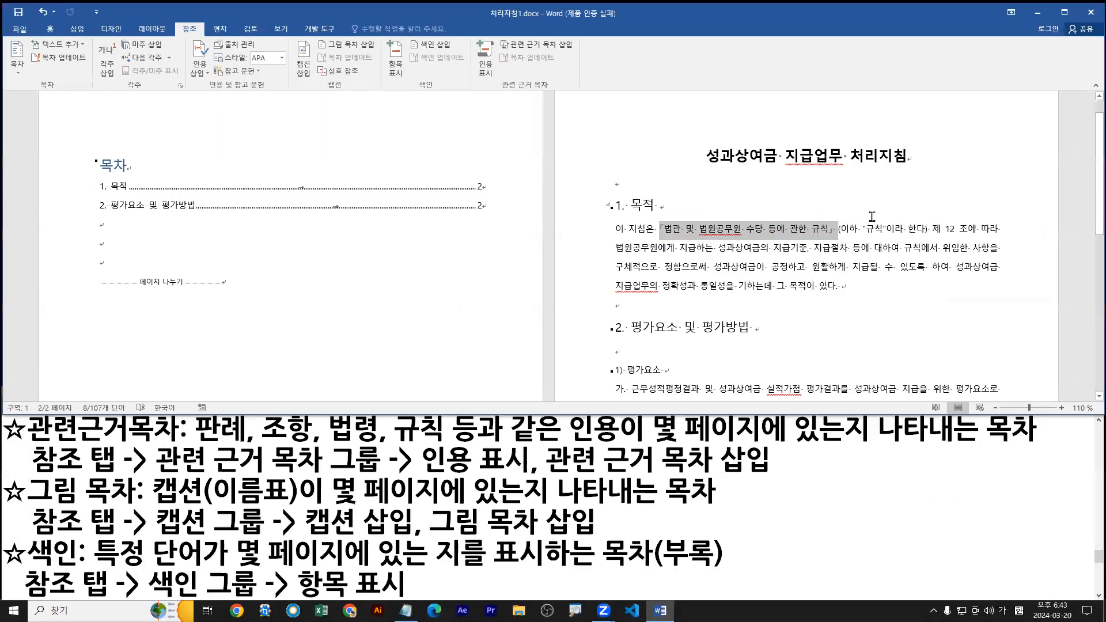
pyautogui.hotkey('shift', 'Left')
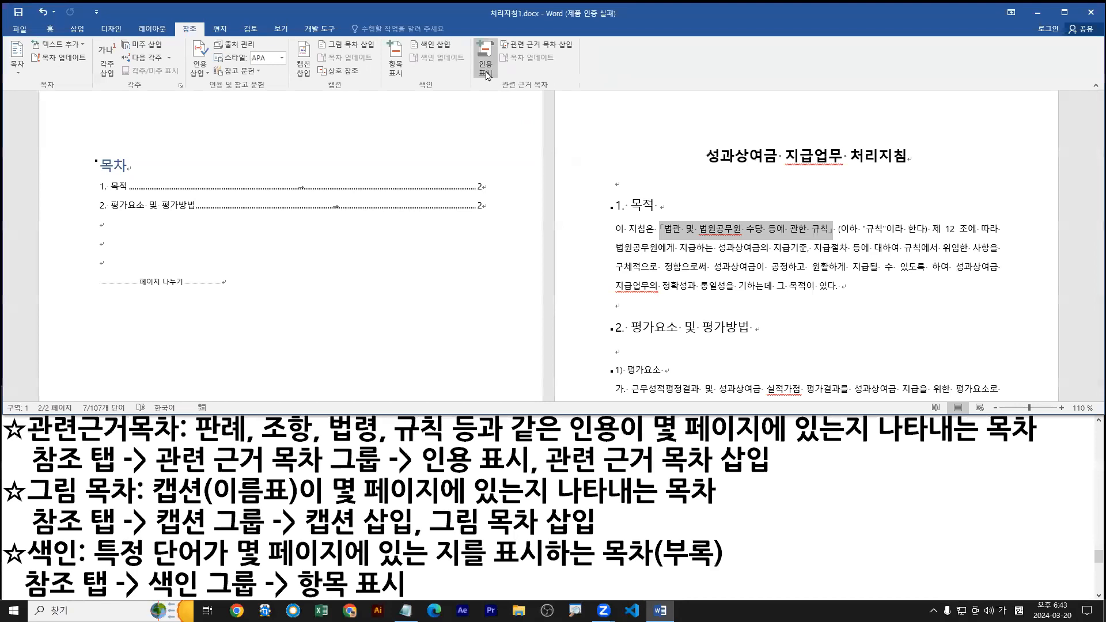
# Start Mark Citation (인용 표시) for the selected regulation name and look through the available categories (범주).
pyautogui.click(785, 138)
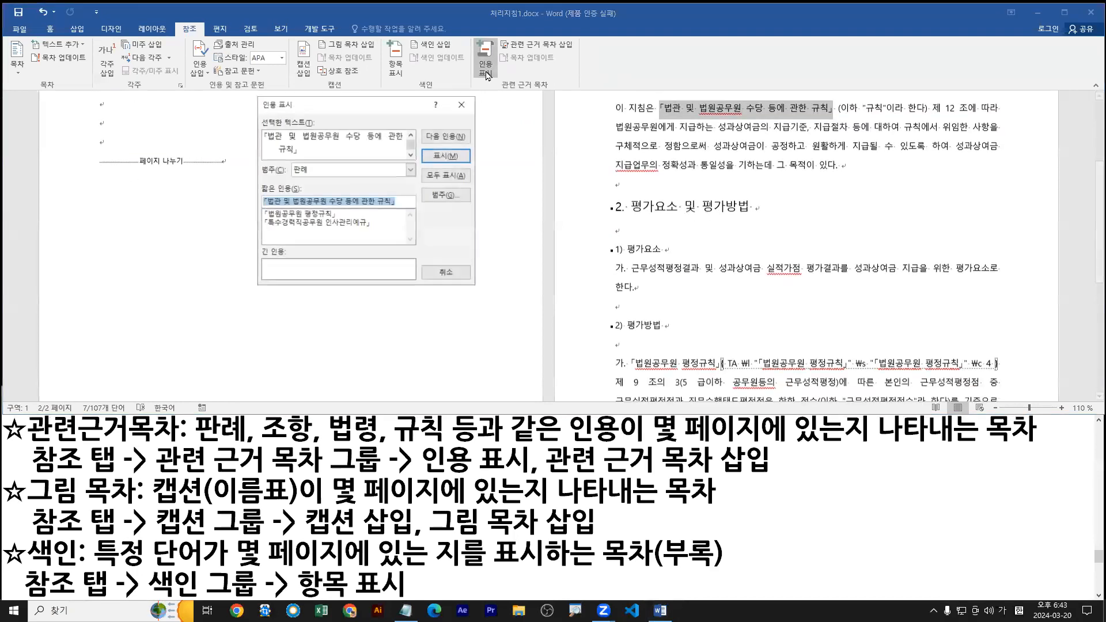
pyautogui.click(411, 169)
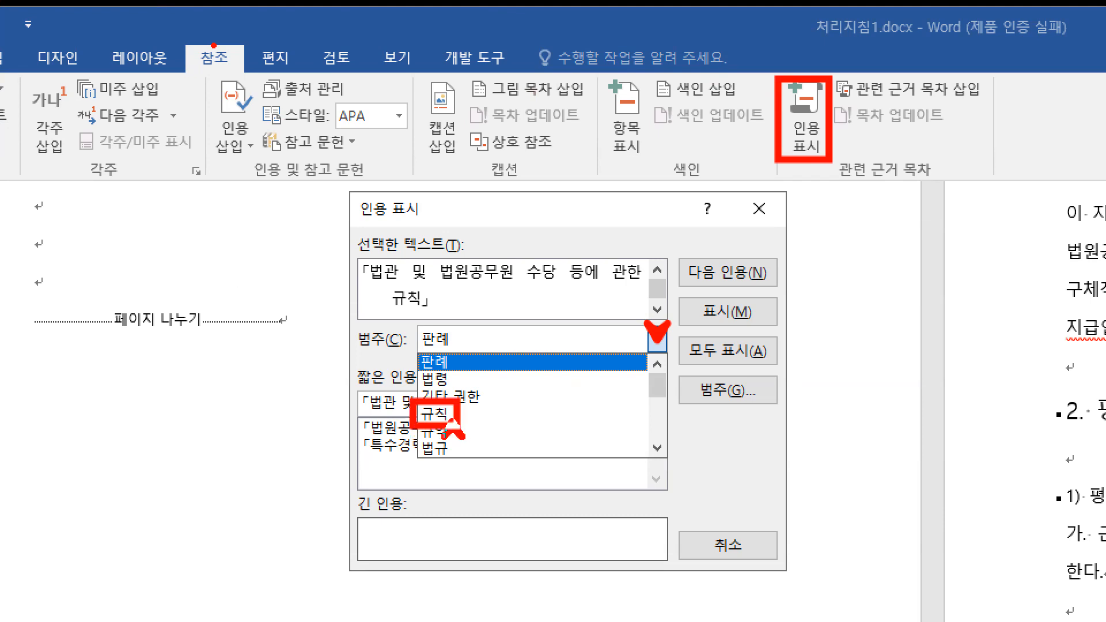
pyautogui.press('Escape')
pyautogui.click(657, 340)
pyautogui.moveTo(658, 395); pyautogui.dragTo(659, 429)
pyautogui.moveTo(409, 207)
pyautogui.mouseDown()
pyautogui.moveTo(411, 192)
pyautogui.moveTo(411, 228)
pyautogui.moveTo(409, 189)
pyautogui.moveTo(411, 224)
pyautogui.moveTo(410, 190)
pyautogui.moveTo(406, 203)
pyautogui.mouseUp()
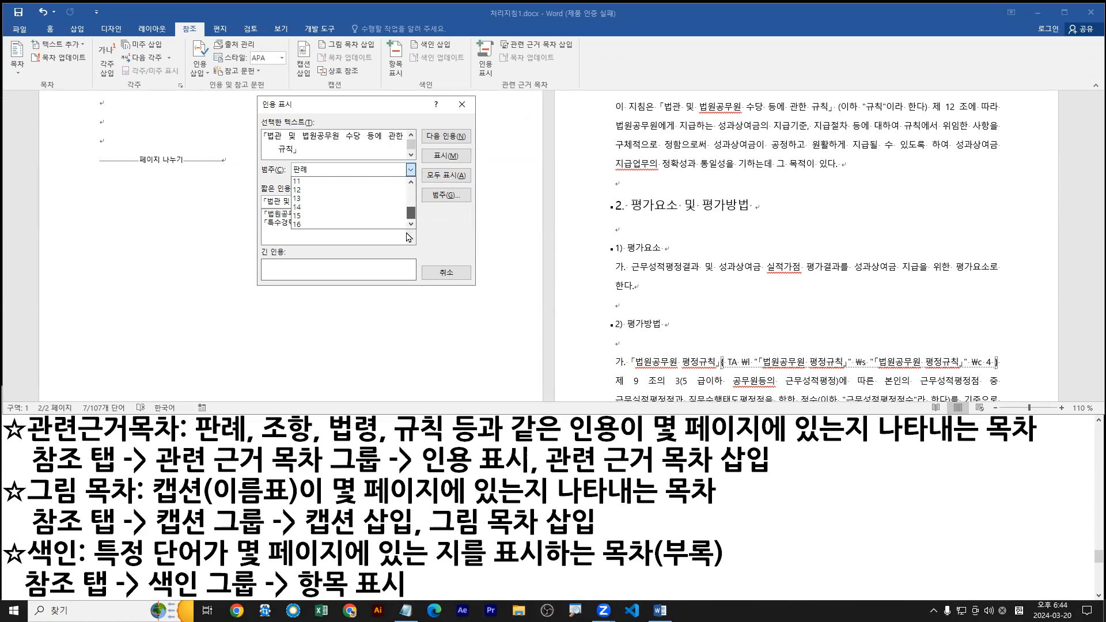
pyautogui.click(285, 199)
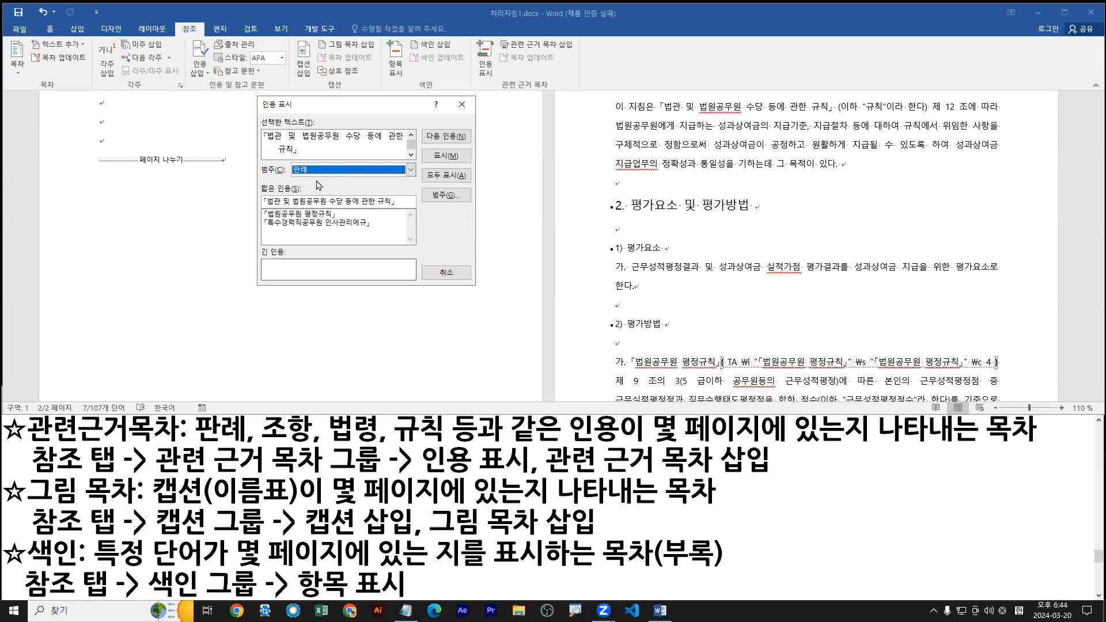
pyautogui.click(376, 201)
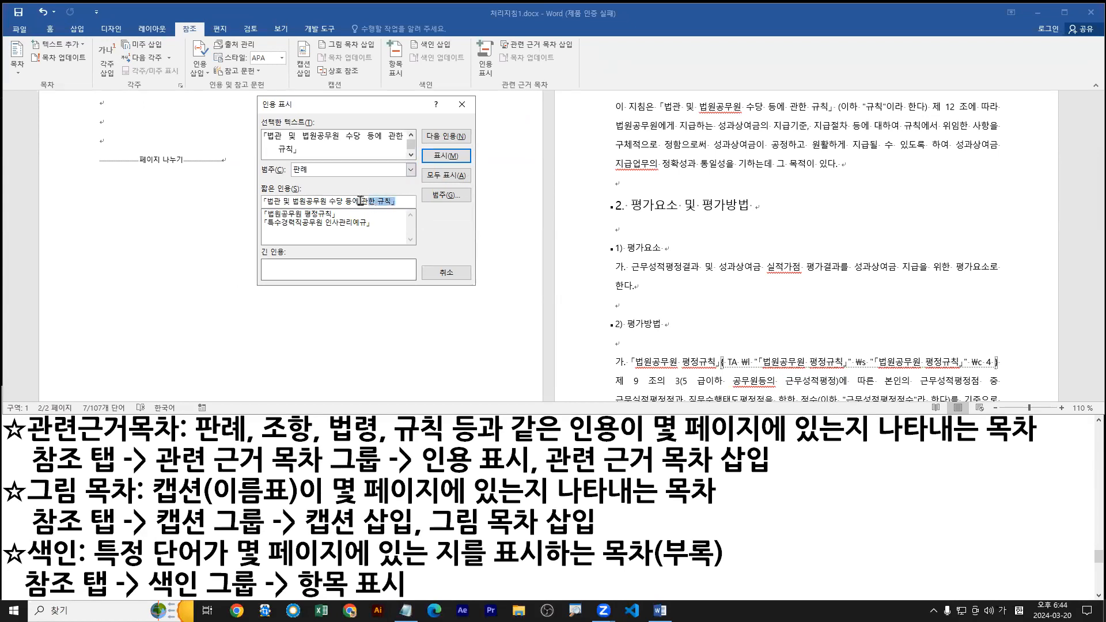
# Set the category (범주) of the citation to 규칙.
pyautogui.click(408, 170)
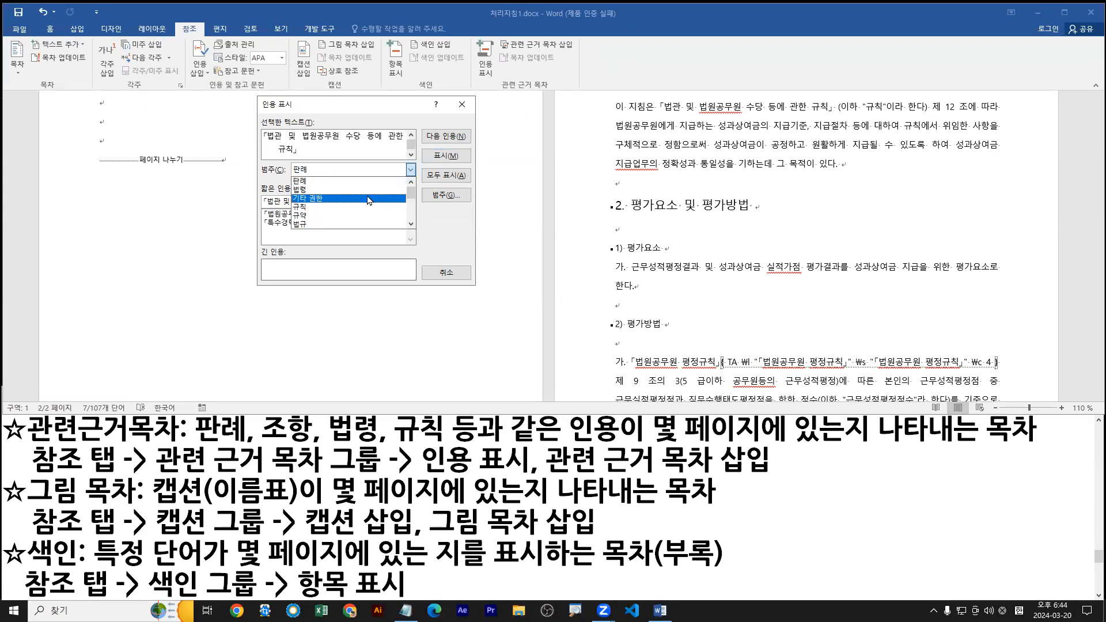
pyautogui.click(446, 195)
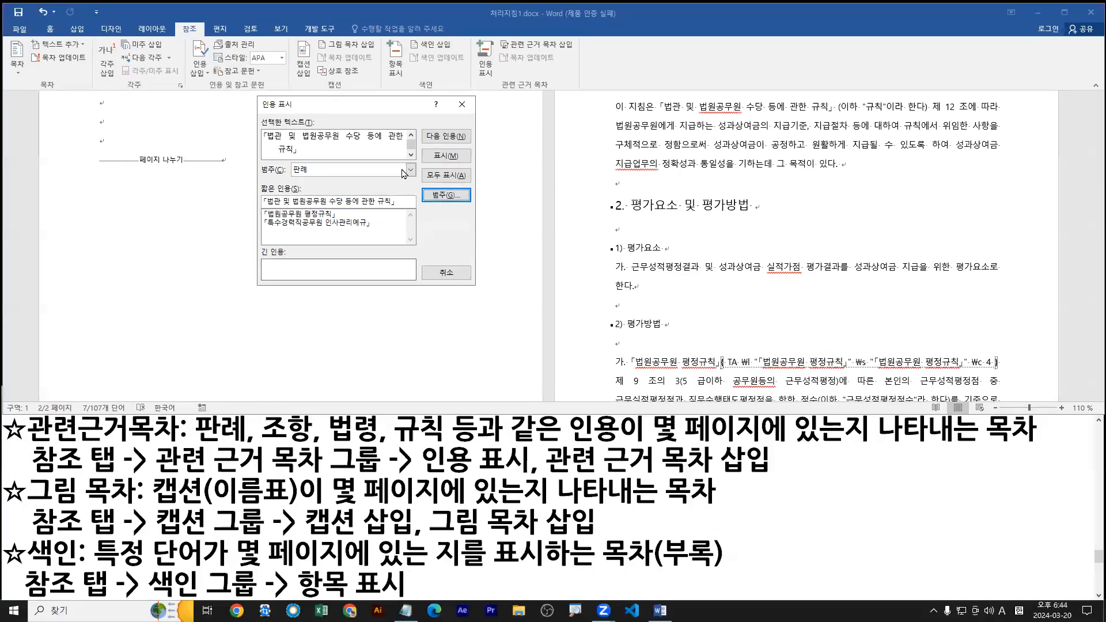
pyautogui.click(381, 140)
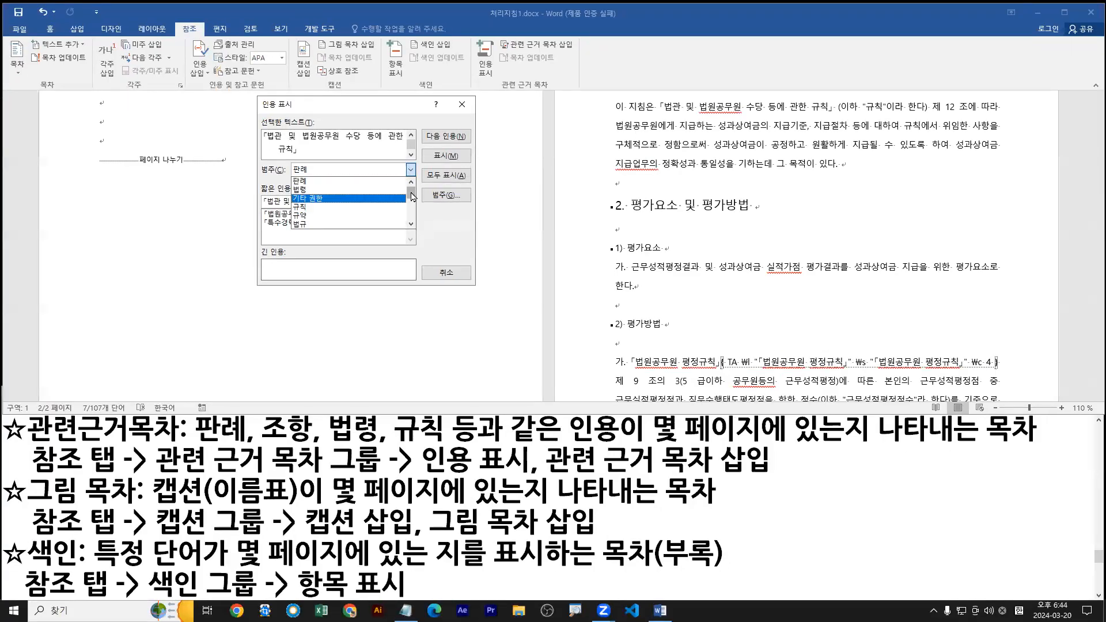
pyautogui.click(310, 207)
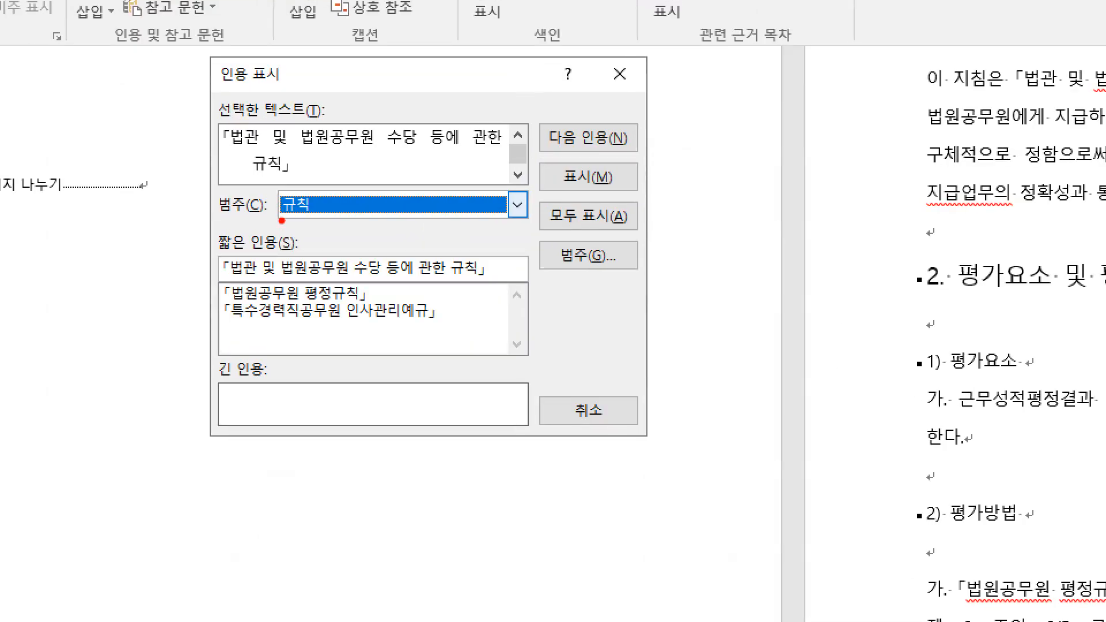
# Move the 인용 표시 dialog onto the page 2 text and compare its 표시 and 모두 표시 options.
pyautogui.moveTo(275, 218); pyautogui.dragTo(325, 217)
pyautogui.press('g')
pyautogui.moveTo(611, 181); pyautogui.dragTo(634, 182)
pyautogui.moveTo(625, 224); pyautogui.dragTo(645, 229)
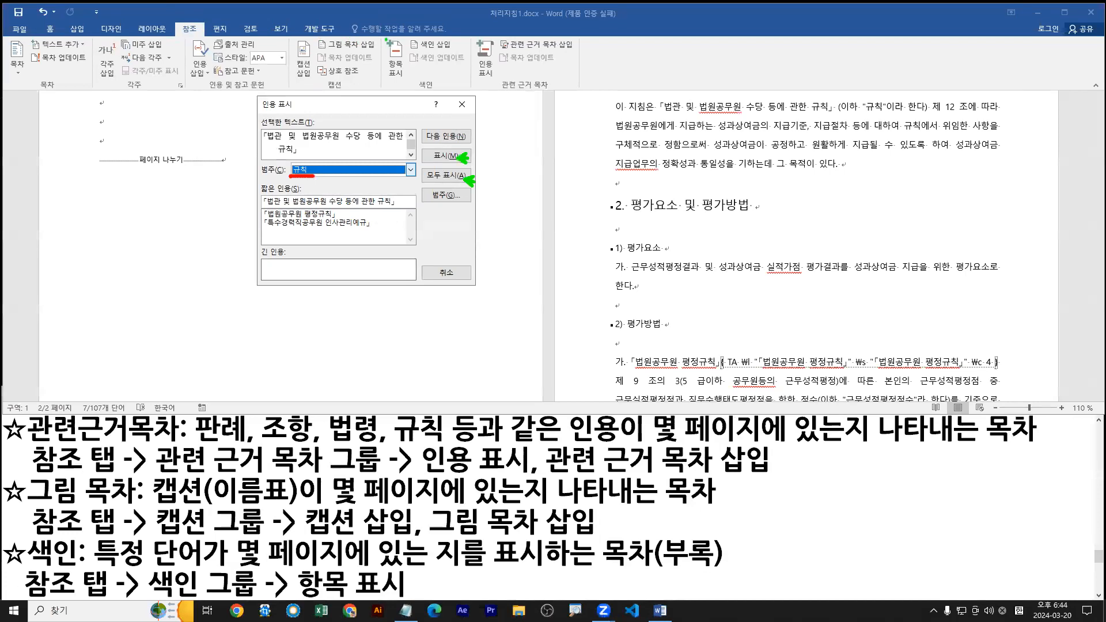
pyautogui.moveTo(386, 40)
pyautogui.mouseDown()
pyautogui.moveTo(407, 82)
pyautogui.moveTo(870, 181)
pyautogui.mouseUp()
pyautogui.press('Escape')
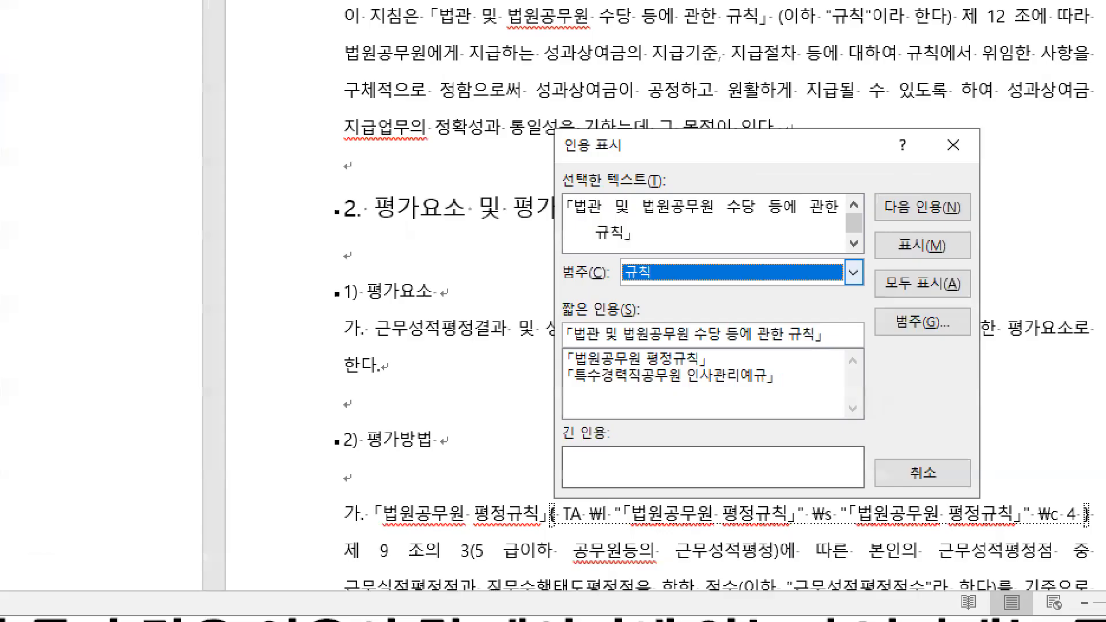
pyautogui.hotkey('ctrl', '2')
pyautogui.click(902, 202)
pyautogui.moveTo(903, 254); pyautogui.dragTo(920, 254)
pyautogui.moveTo(887, 300); pyautogui.dragTo(939, 300)
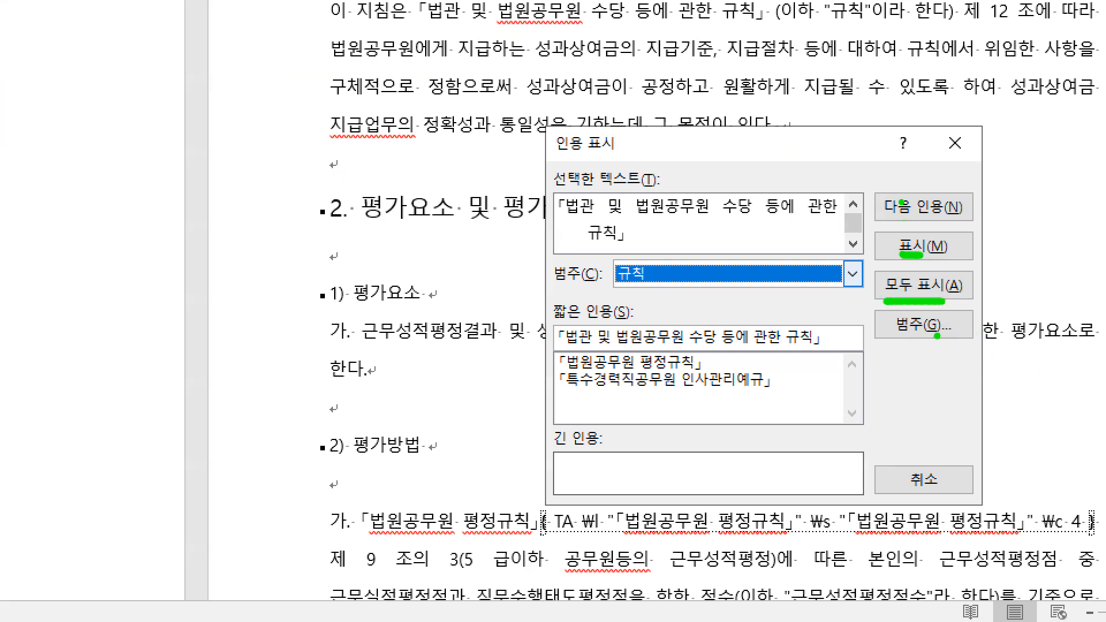
pyautogui.press('Escape')
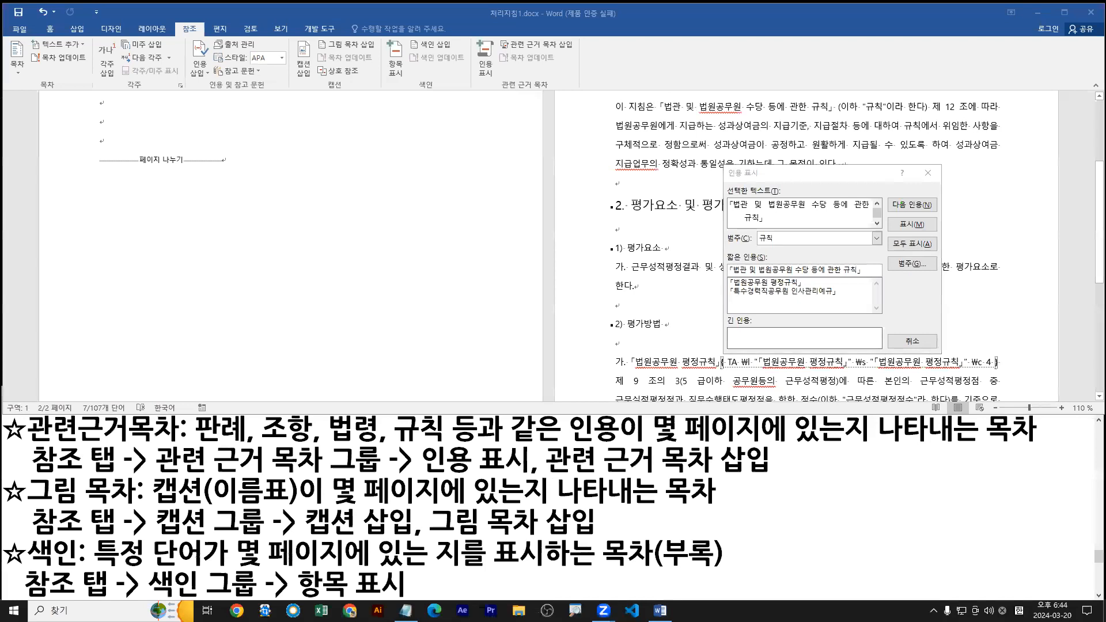
pyautogui.moveTo(920, 225); pyautogui.dragTo(933, 234)
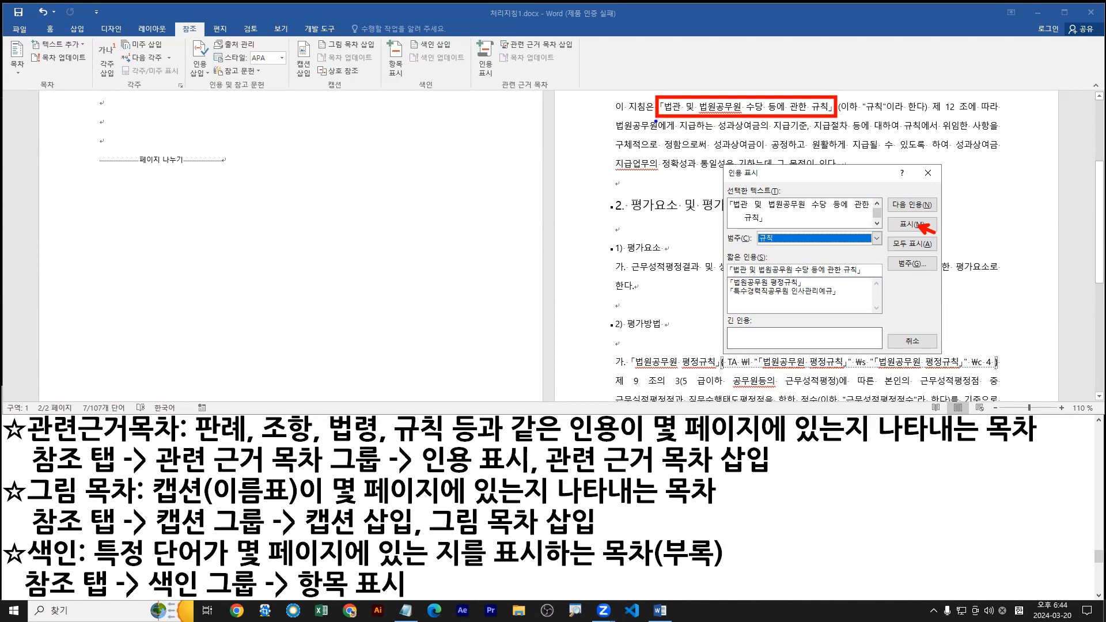
pyautogui.moveTo(184, 360)
pyautogui.mouseDown()
pyautogui.moveTo(317, 394)
pyautogui.moveTo(339, 382)
pyautogui.mouseUp()
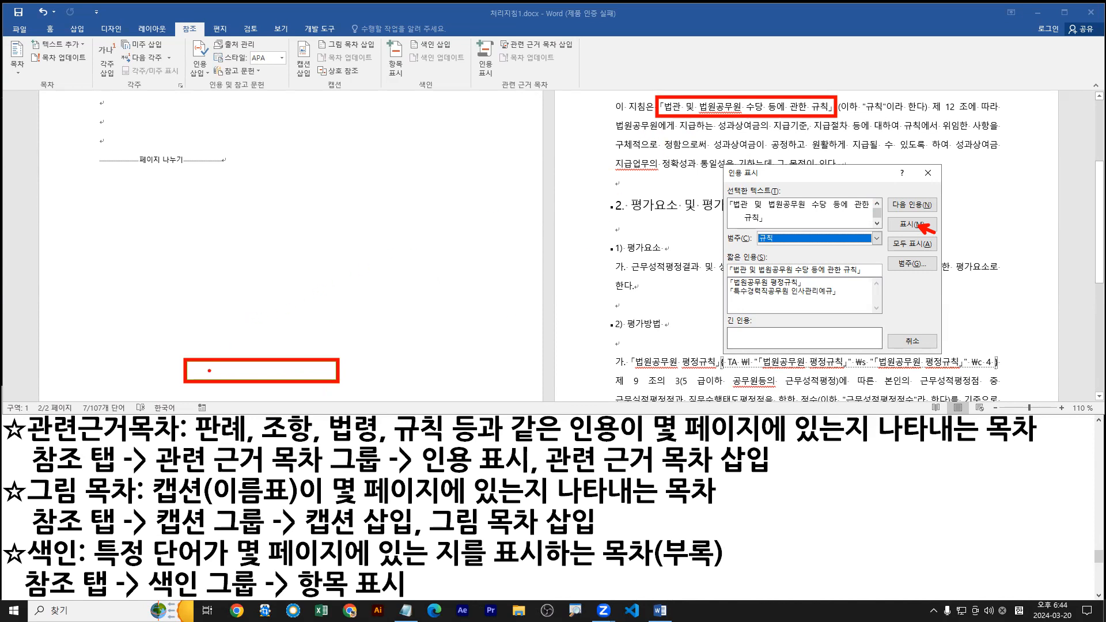
pyautogui.moveTo(203, 370); pyautogui.dragTo(326, 374)
pyautogui.moveTo(886, 236)
pyautogui.mouseDown()
pyautogui.moveTo(940, 251)
pyautogui.moveTo(920, 251)
pyautogui.mouseUp()
pyautogui.moveTo(233, 357); pyautogui.dragTo(245, 340)
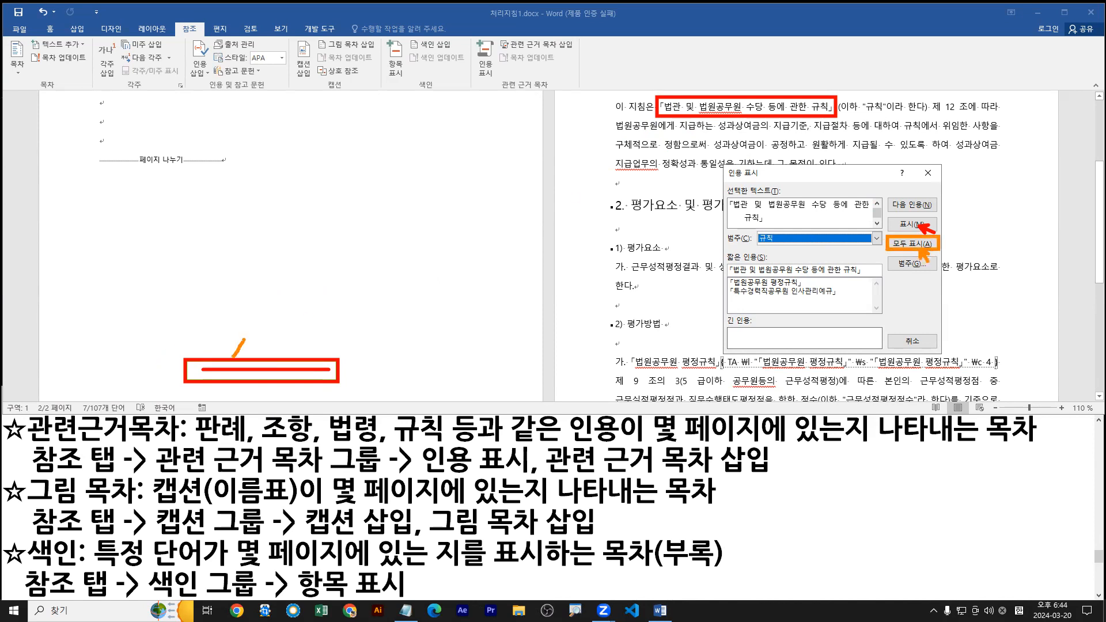
pyautogui.moveTo(742, 81)
pyautogui.mouseDown()
pyautogui.moveTo(741, 92)
pyautogui.moveTo(770, 92)
pyautogui.mouseUp()
pyautogui.moveTo(663, 117); pyautogui.dragTo(809, 118)
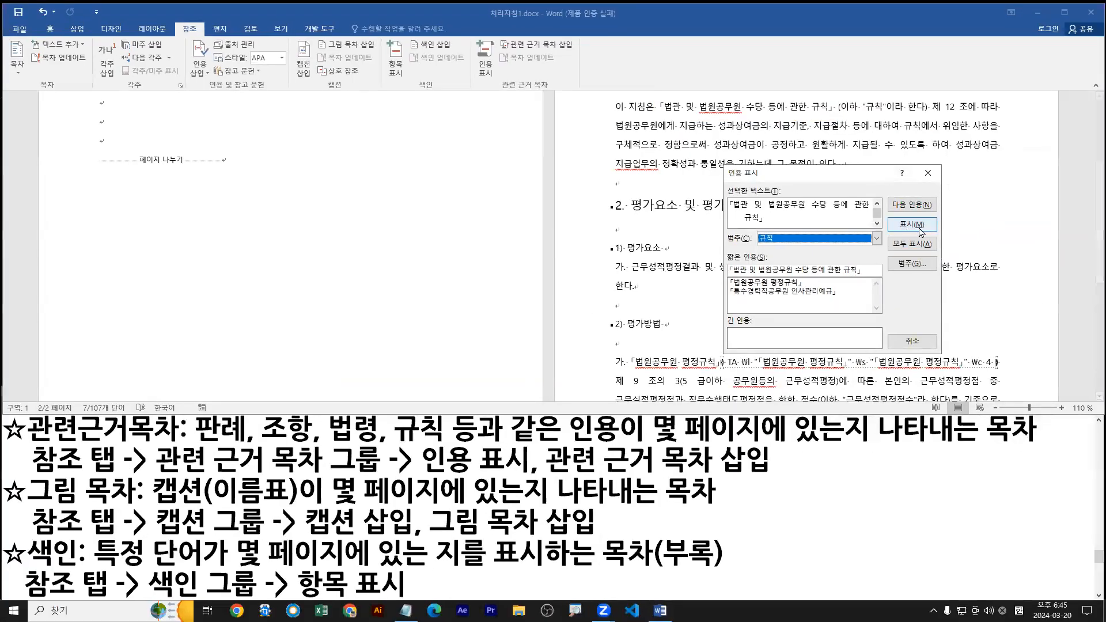
# Mark the selected 「법관 및 법원공무원 수당 등에 관한 규칙」 in section 1 as a citation in the 규칙 category.
pyautogui.click(920, 229)
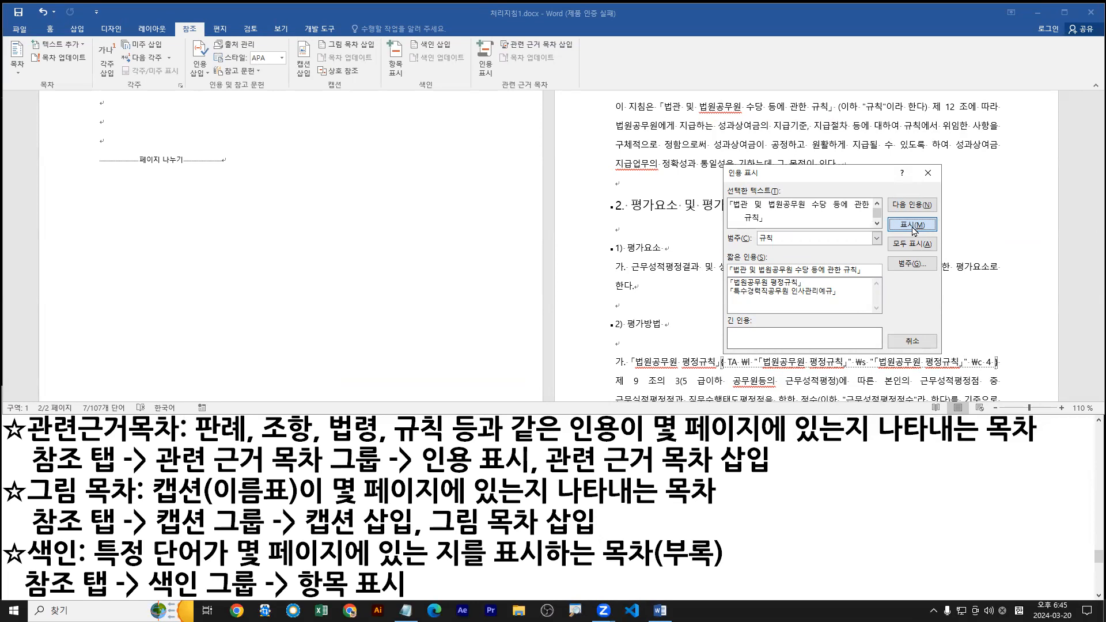
pyautogui.click(914, 228)
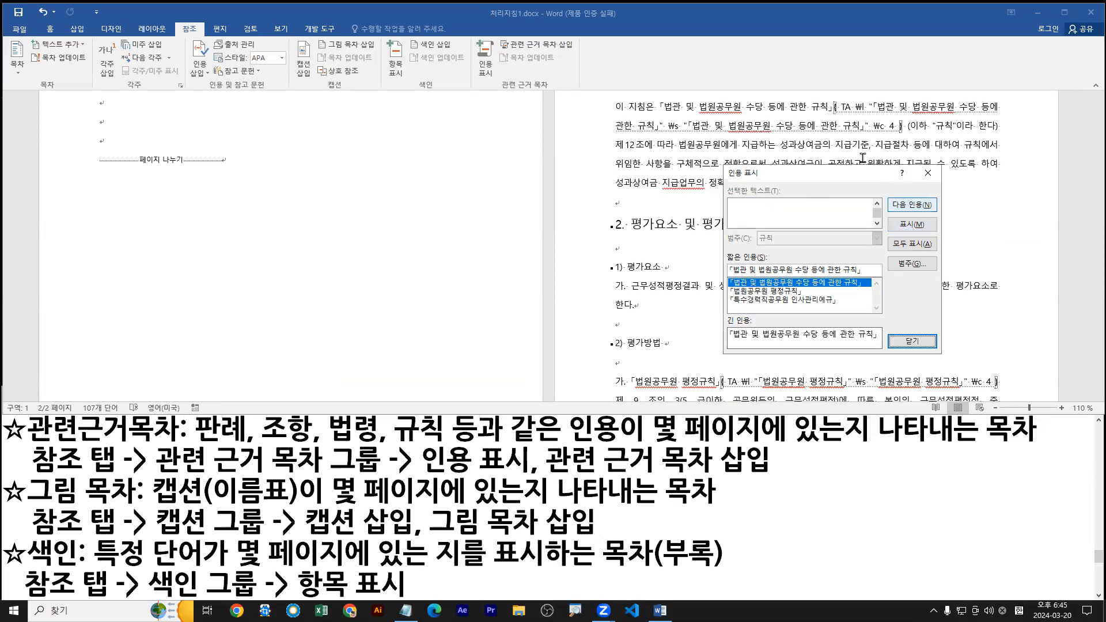
pyautogui.moveTo(837, 114); pyautogui.dragTo(998, 114)
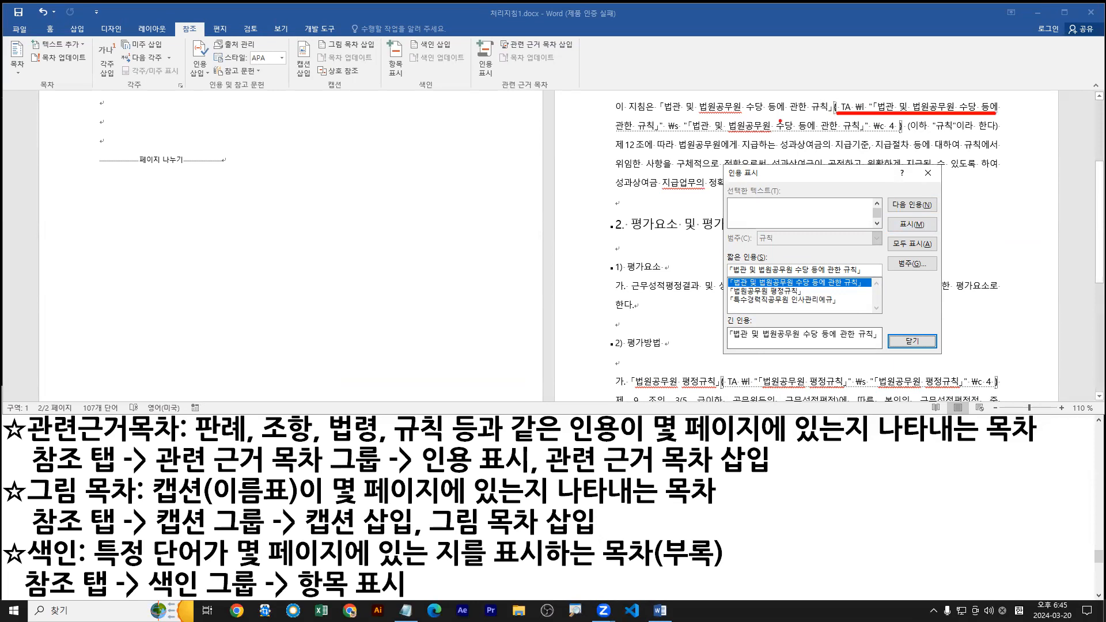
pyautogui.moveTo(642, 133); pyautogui.dragTo(908, 132)
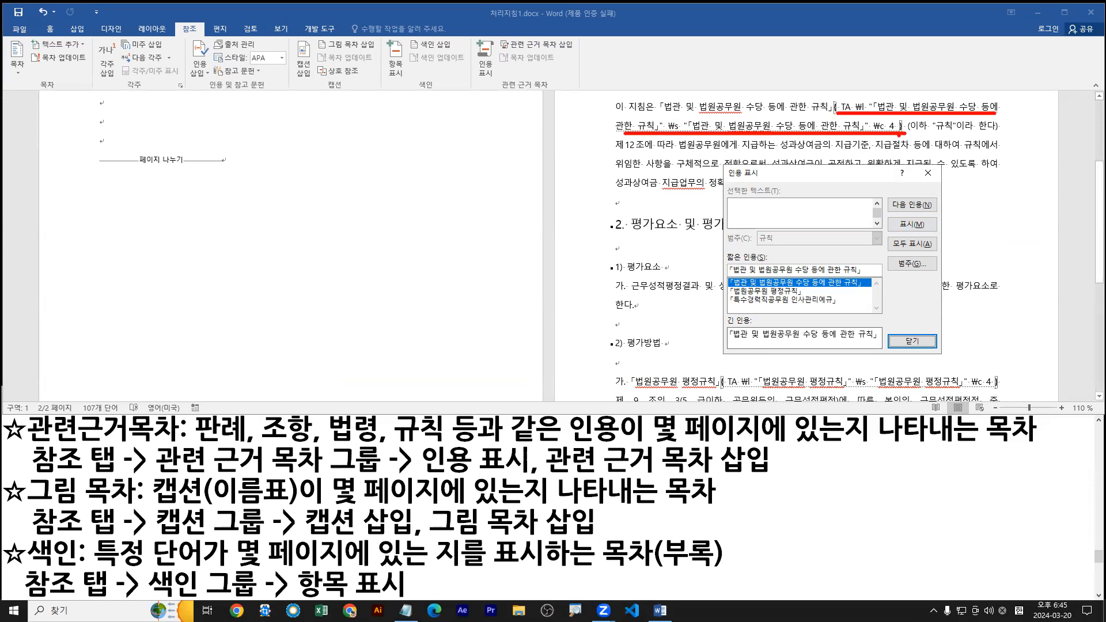
pyautogui.press('Escape')
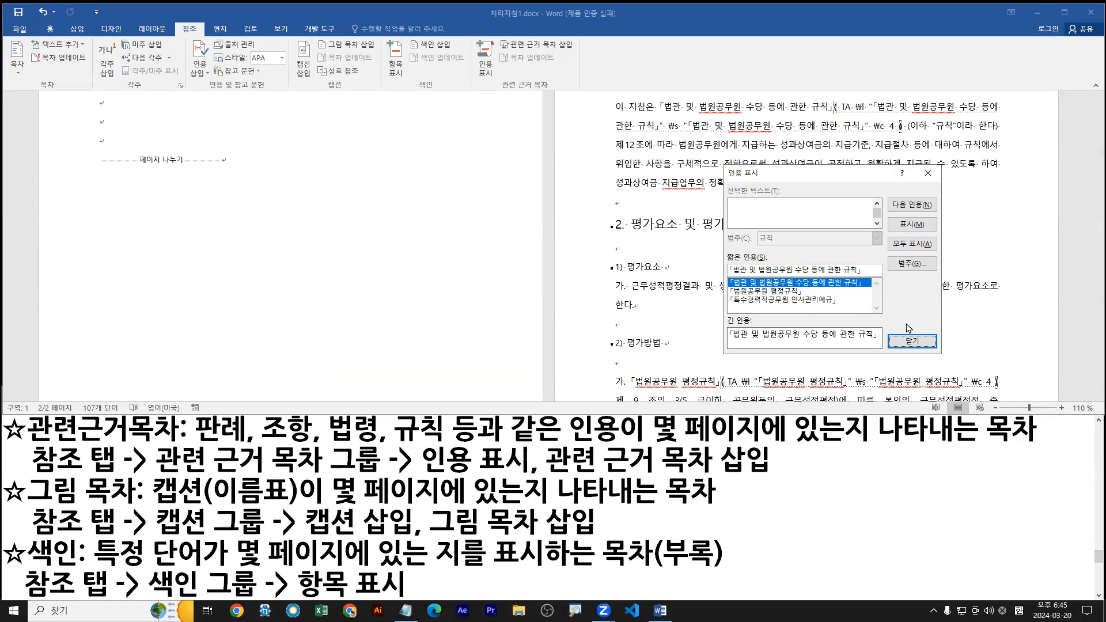
# Mark the same citation two more times to produce repeated TA fields after the regulation name.
pyautogui.click(907, 224)
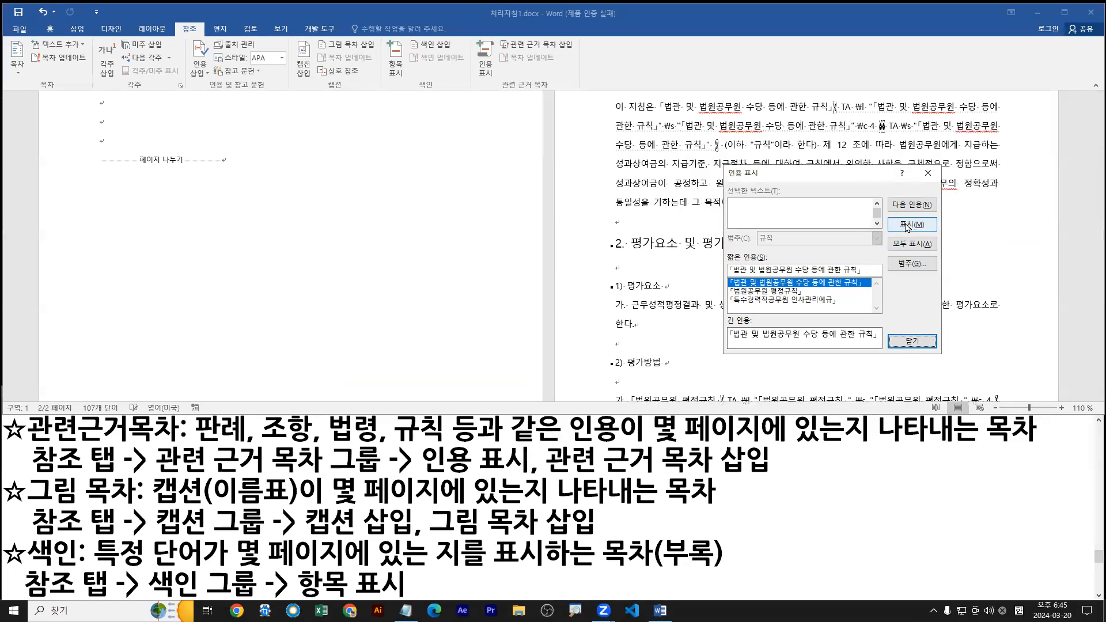
pyautogui.click(907, 224)
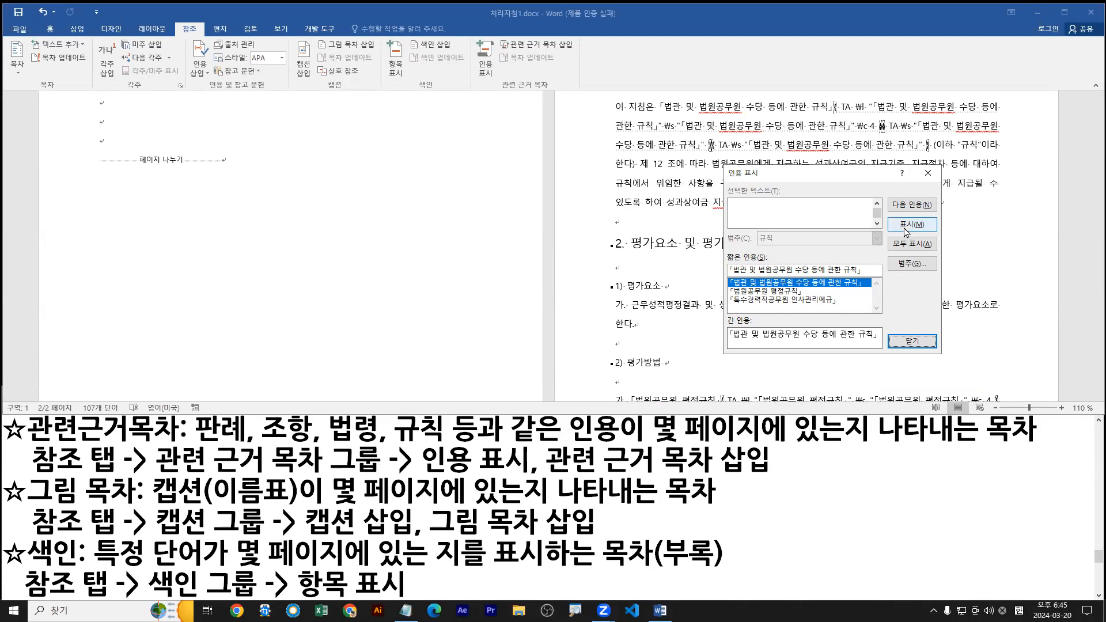
pyautogui.moveTo(920, 212)
pyautogui.mouseDown()
pyautogui.moveTo(904, 231)
pyautogui.moveTo(926, 239)
pyautogui.mouseUp()
pyautogui.moveTo(402, 47); pyautogui.dragTo(388, 70)
pyautogui.moveTo(394, 57); pyautogui.dragTo(404, 70)
pyautogui.press('Escape')
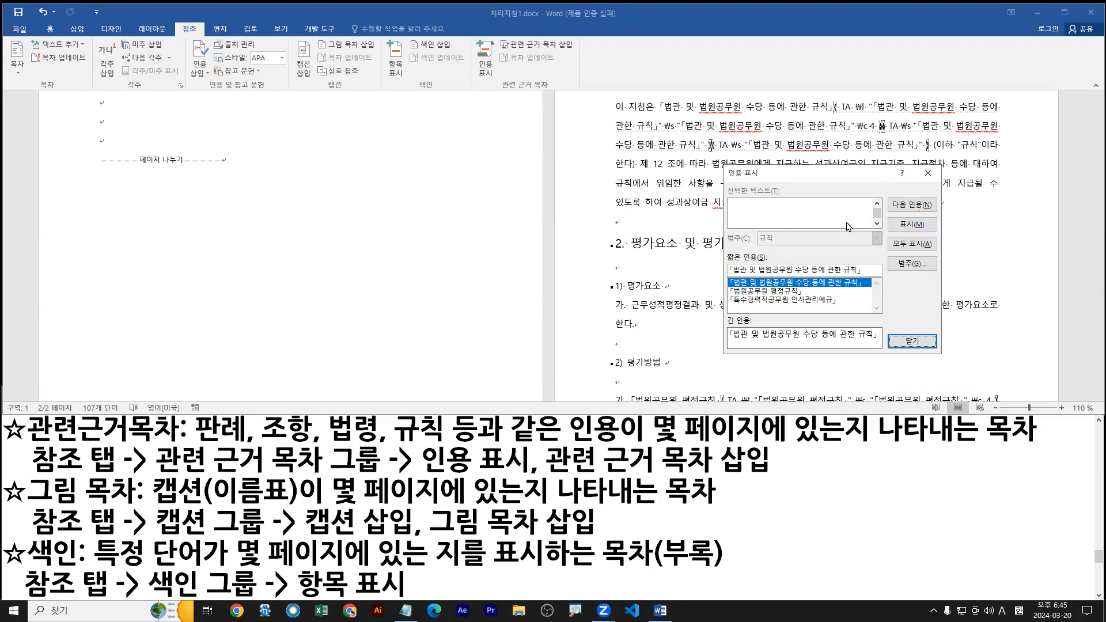
# Close the 인용 표시 dialog and delete all three TA fields after 「법관 및 법원공무원 수당 등에 관한 규칙」.
pyautogui.click(927, 174)
pyautogui.click(865, 121)
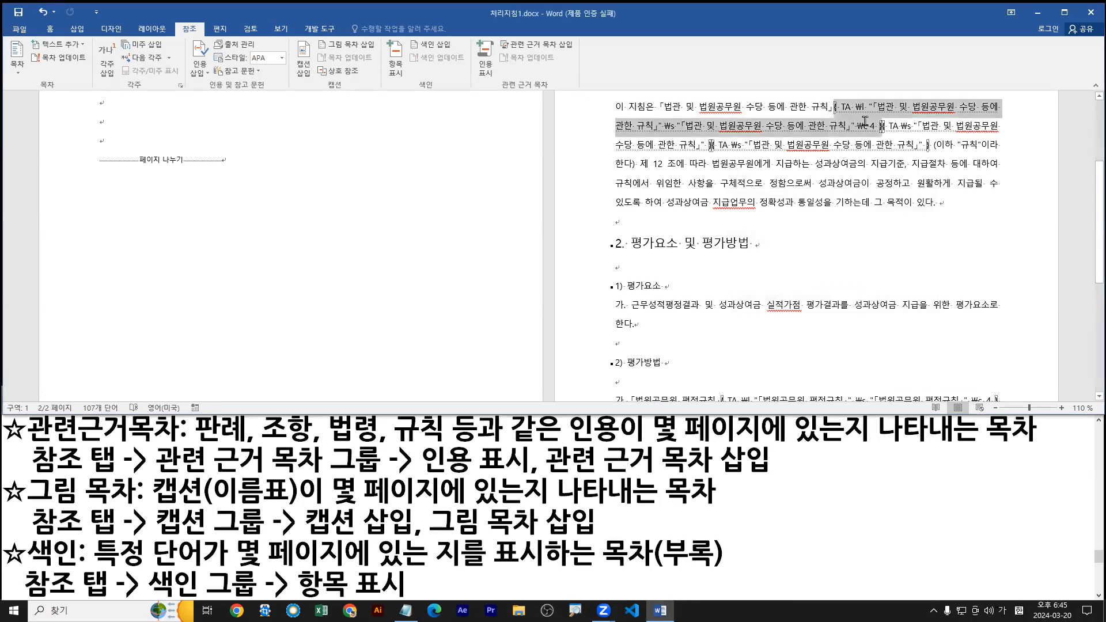
pyautogui.keyDown('shift'); pyautogui.click(915, 143); pyautogui.keyUp('shift')
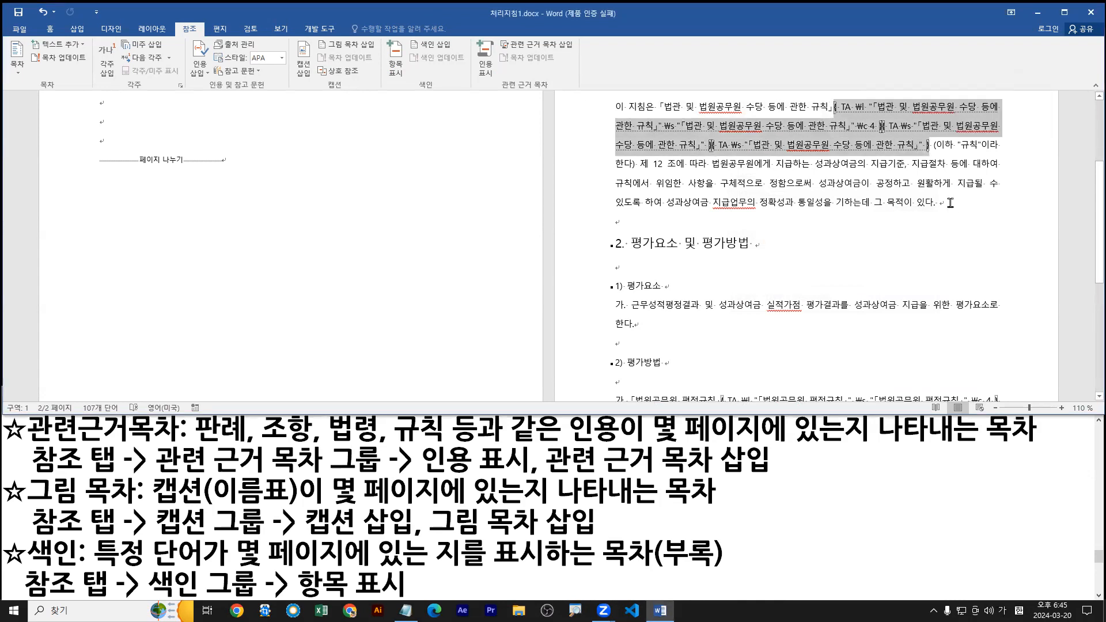
pyautogui.press('Delete')
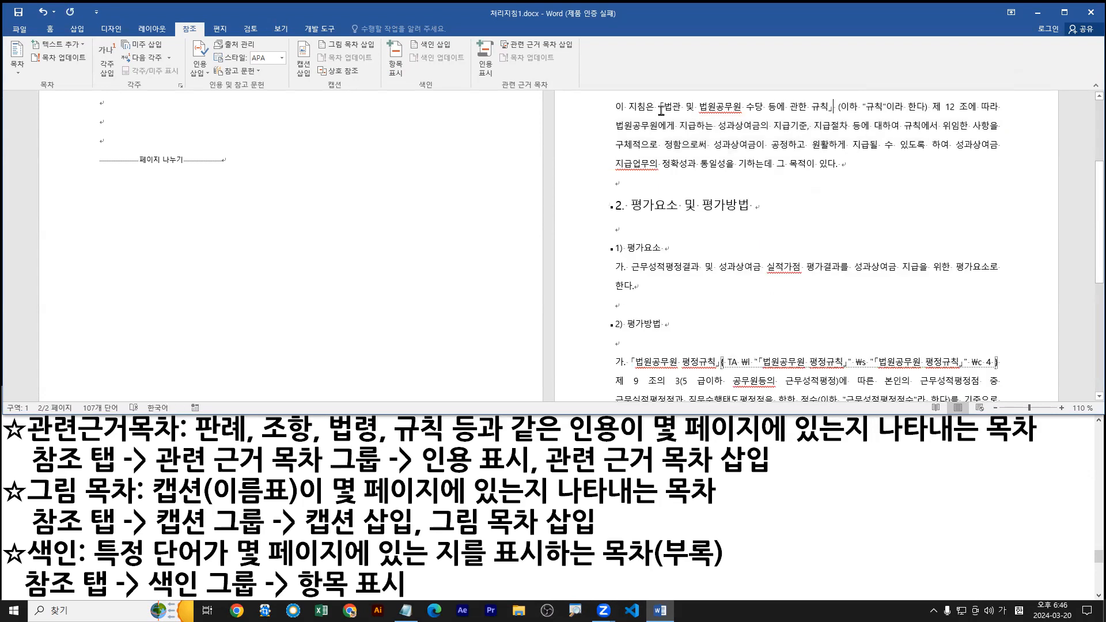
# Mark 「법관 및 법원공무원 수당 등에 관한 규칙」 once as a 규칙 citation and close the 인용 표시 dialog.
pyautogui.moveTo(755, 107); pyautogui.dragTo(838, 107)
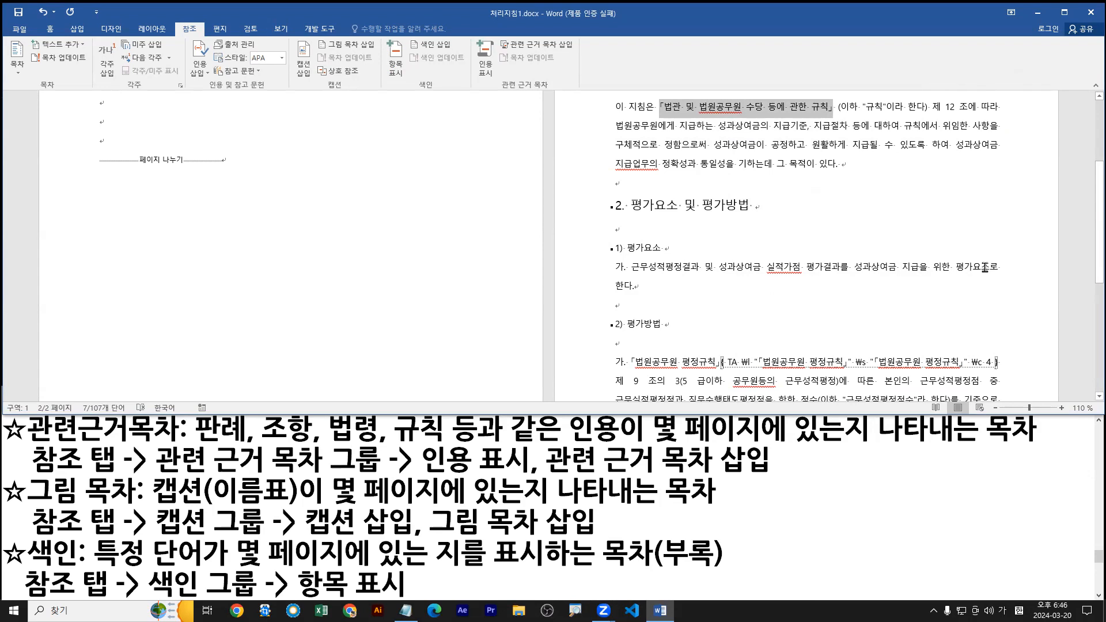
pyautogui.click(486, 57)
pyautogui.click(912, 224)
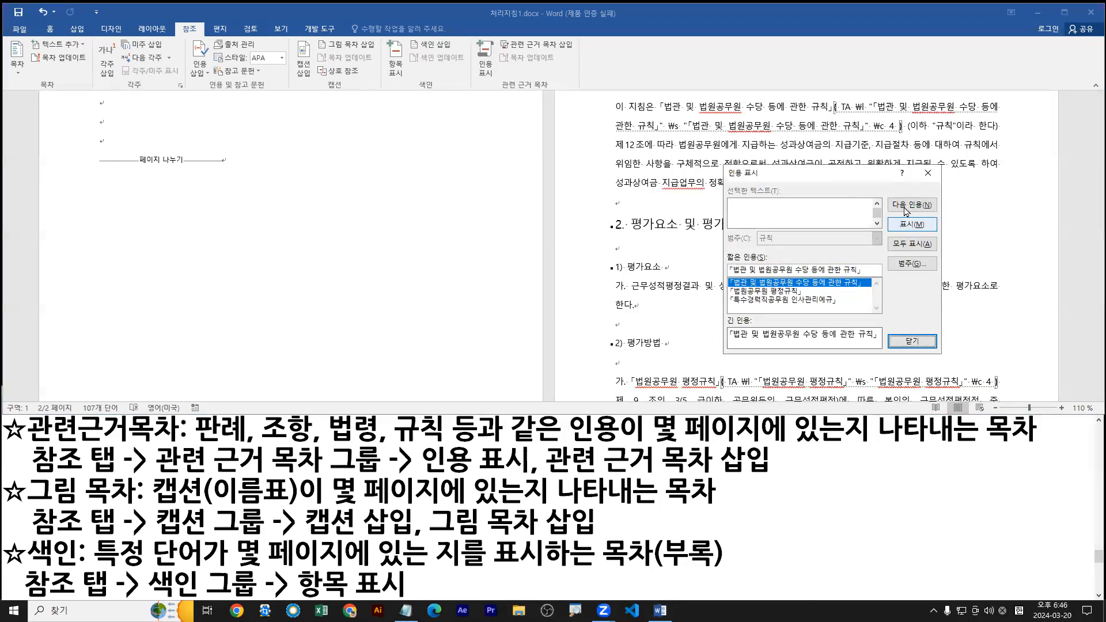
pyautogui.moveTo(839, 117); pyautogui.dragTo(994, 117)
pyautogui.moveTo(632, 134); pyautogui.dragTo(1020, 135)
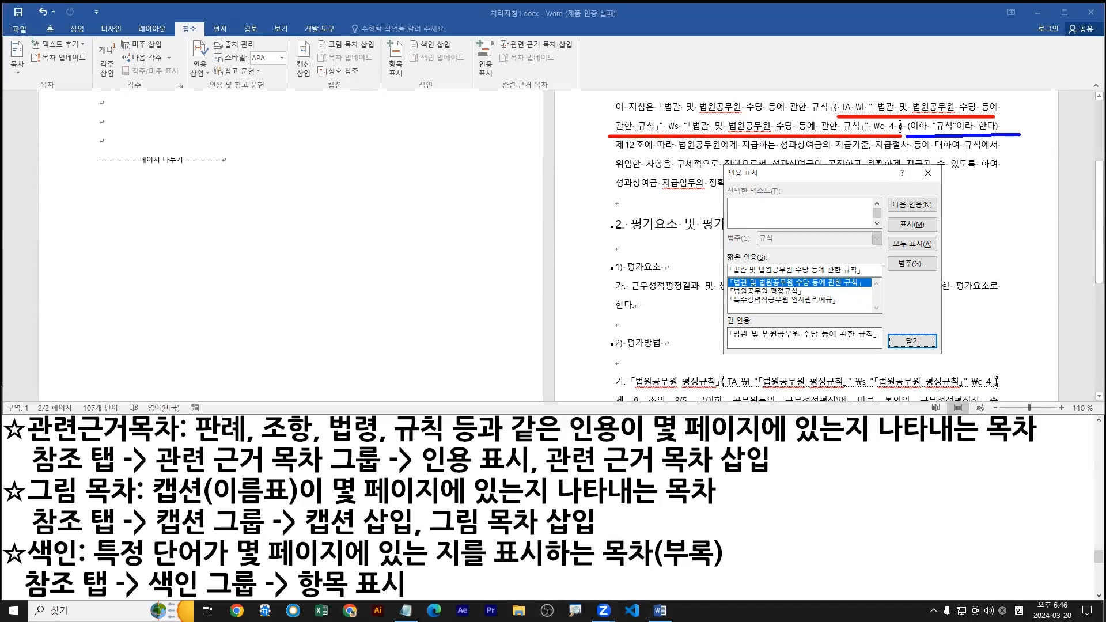
pyautogui.press('Escape')
pyautogui.hotkey('ctrl', '1')
pyautogui.click(925, 98)
pyautogui.press('r')
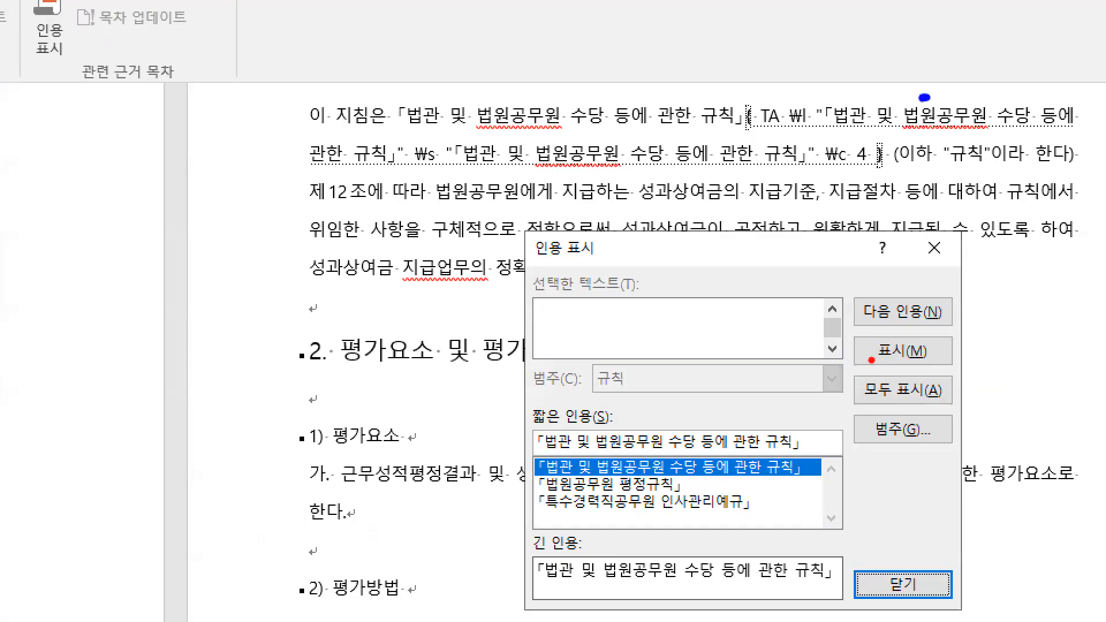
pyautogui.moveTo(872, 361); pyautogui.dragTo(953, 363)
pyautogui.moveTo(897, 597); pyautogui.dragTo(909, 621)
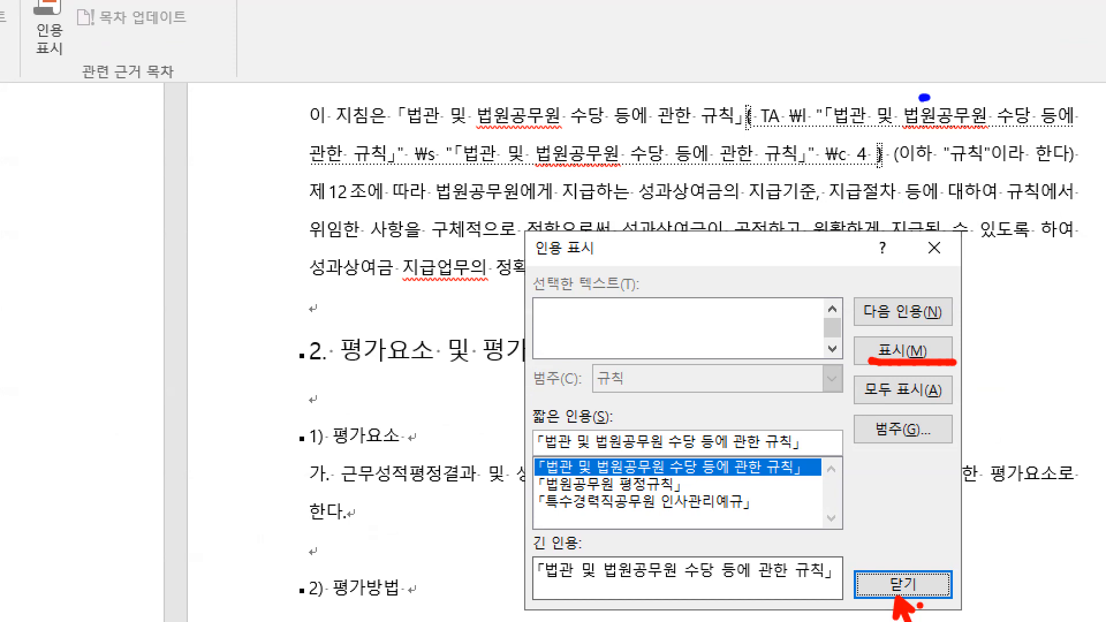
pyautogui.press('Escape')
pyautogui.click(912, 340)
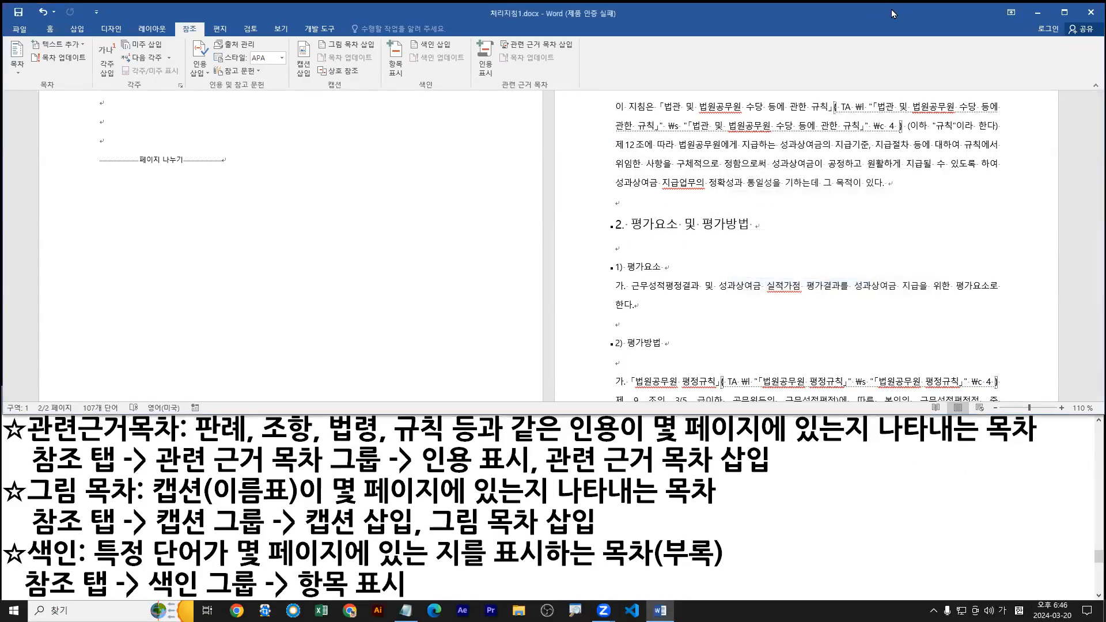
# Maximize the document window and select the TA field after 「법관 및 법원공무원 수당 등에 관한 규칙」.
pyautogui.doubleClick(891, 9)
pyautogui.click(865, 113)
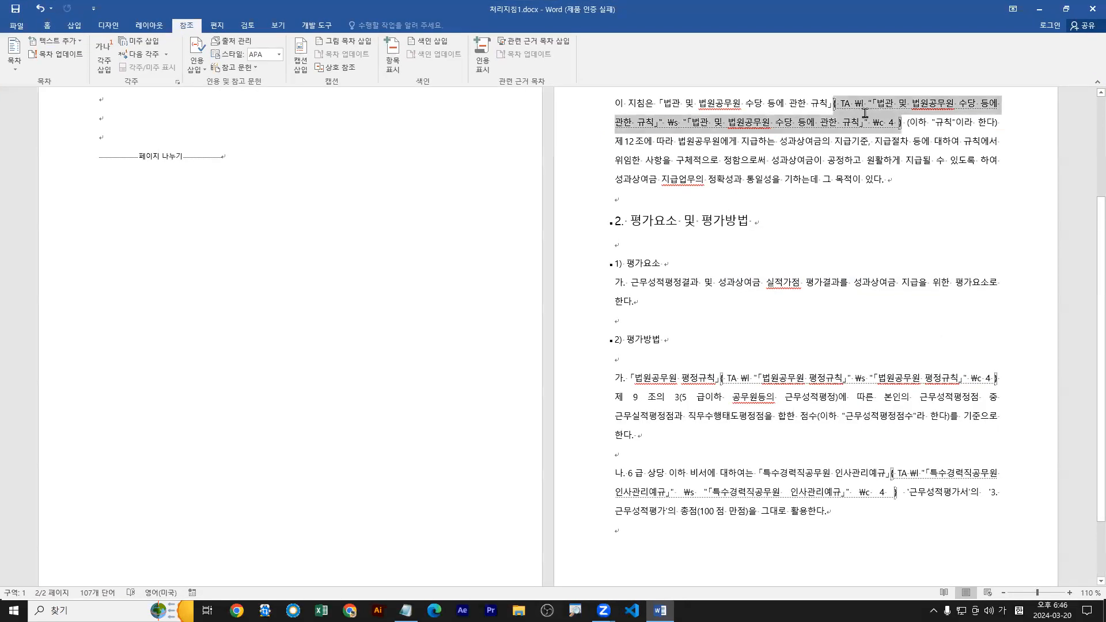
pyautogui.scroll(1, 861, 237)
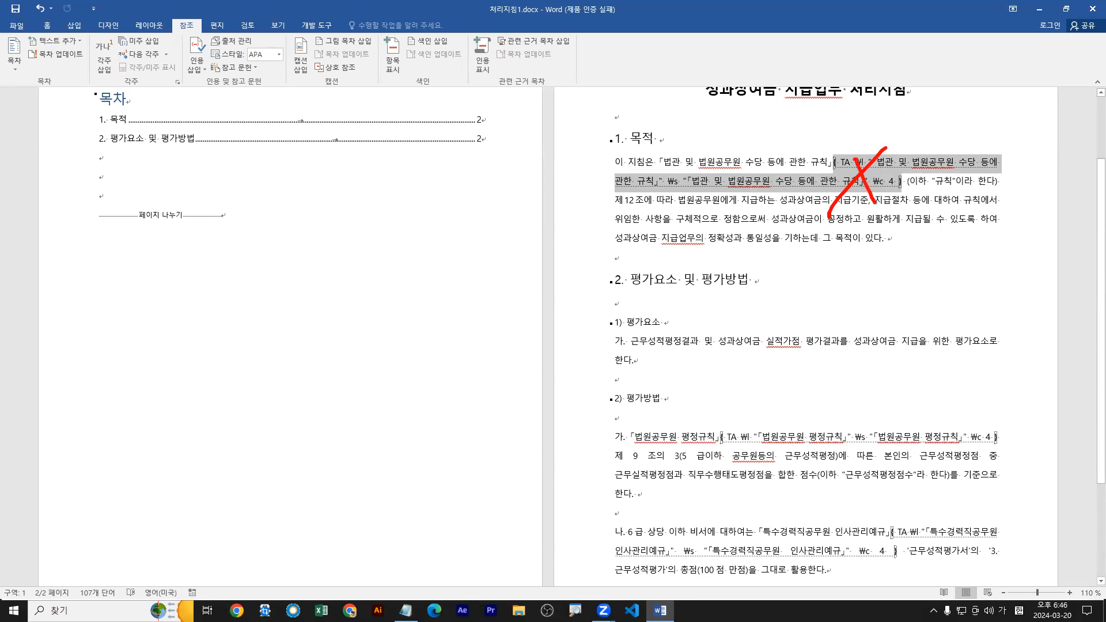
pyautogui.moveTo(720, 444); pyautogui.dragTo(998, 445)
pyautogui.moveTo(890, 539); pyautogui.dragTo(1012, 540)
pyautogui.moveTo(621, 560); pyautogui.dragTo(907, 561)
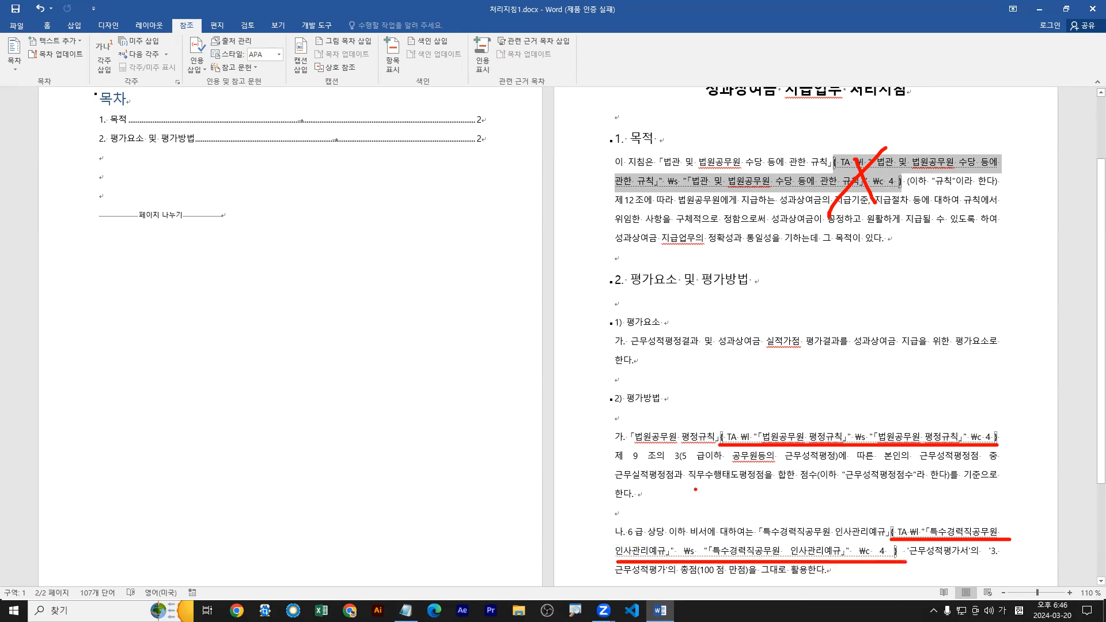
pyautogui.moveTo(632, 446); pyautogui.dragTo(721, 444)
pyautogui.moveTo(934, 144); pyautogui.dragTo(916, 167)
pyautogui.moveTo(923, 427); pyautogui.dragTo(913, 437)
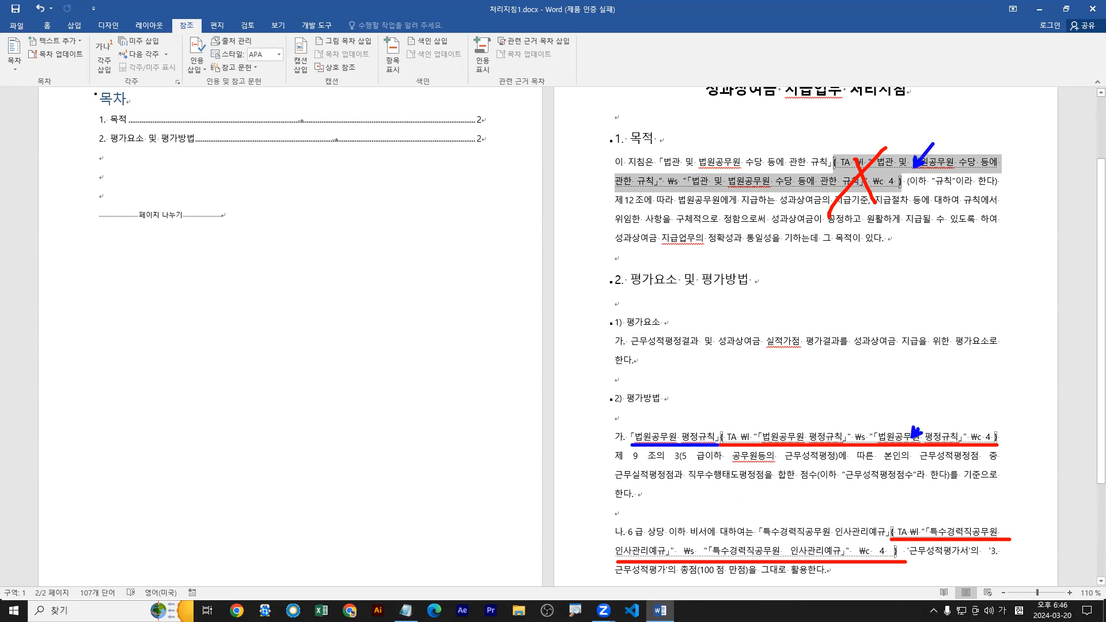
pyautogui.moveTo(724, 438); pyautogui.dragTo(991, 440)
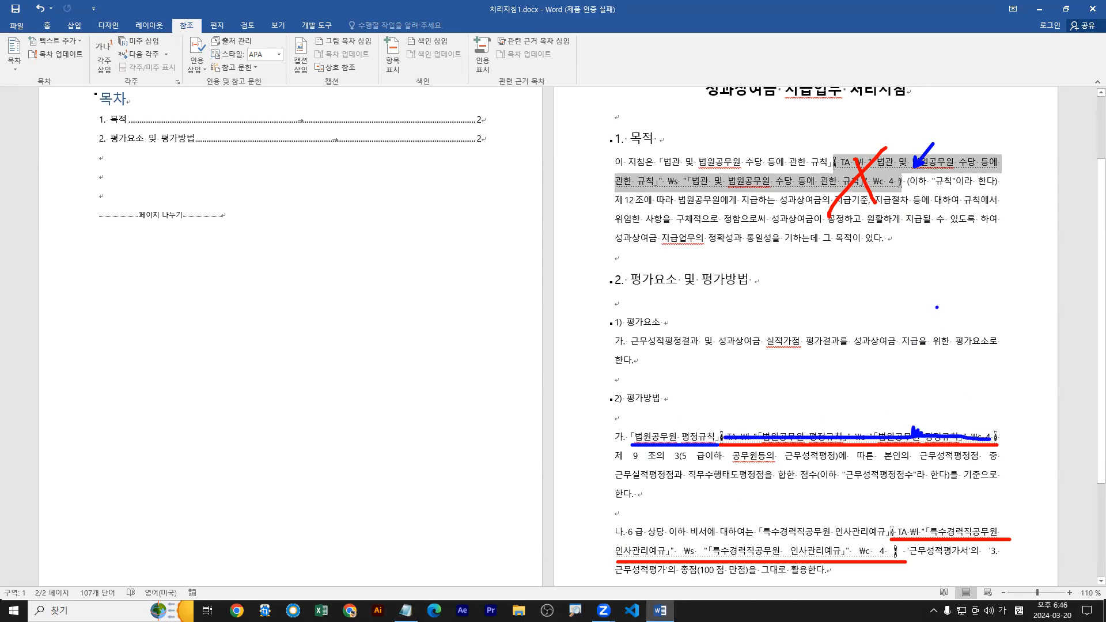
pyautogui.press('Escape')
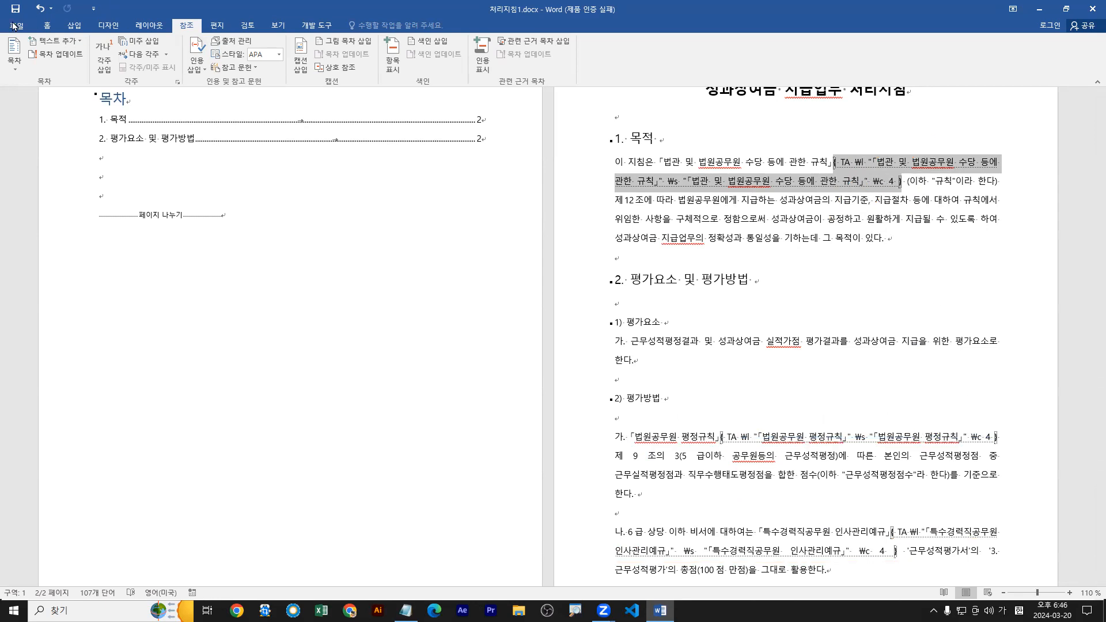
# Locate the 편집 기호 표시/숨기기 option among the 단락 commands and read its description.
pyautogui.click(47, 26)
pyautogui.moveTo(16, 68); pyautogui.dragTo(48, 24)
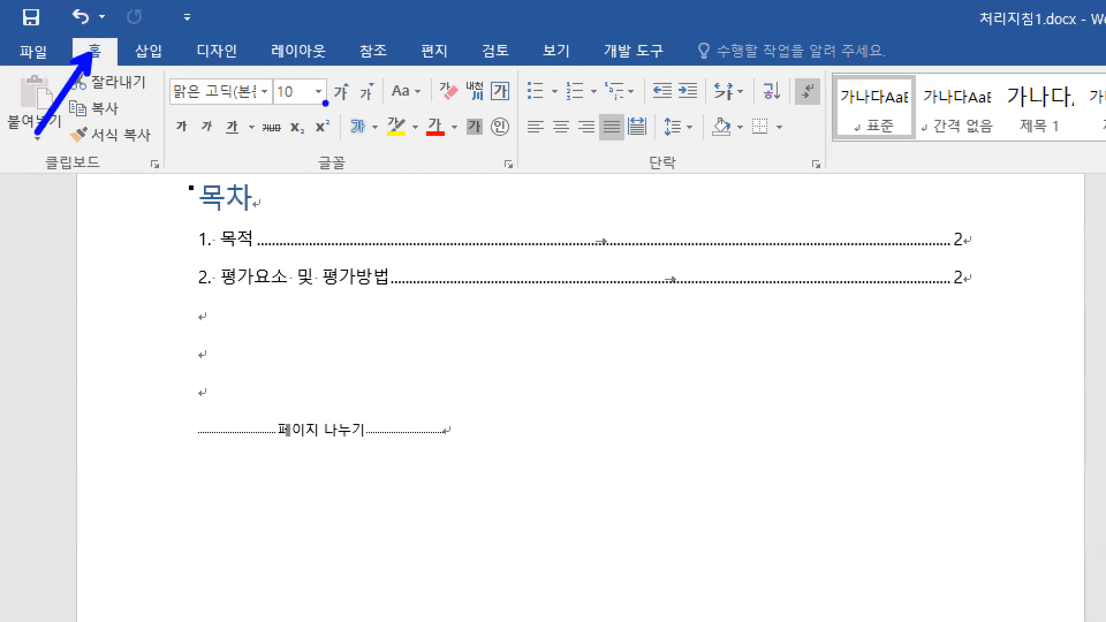
pyautogui.moveTo(515, 59)
pyautogui.mouseDown()
pyautogui.moveTo(815, 167)
pyautogui.moveTo(838, 188)
pyautogui.mouseUp()
pyautogui.press('r')
pyautogui.moveTo(791, 75)
pyautogui.mouseDown()
pyautogui.moveTo(825, 102)
pyautogui.moveTo(814, 107)
pyautogui.mouseUp()
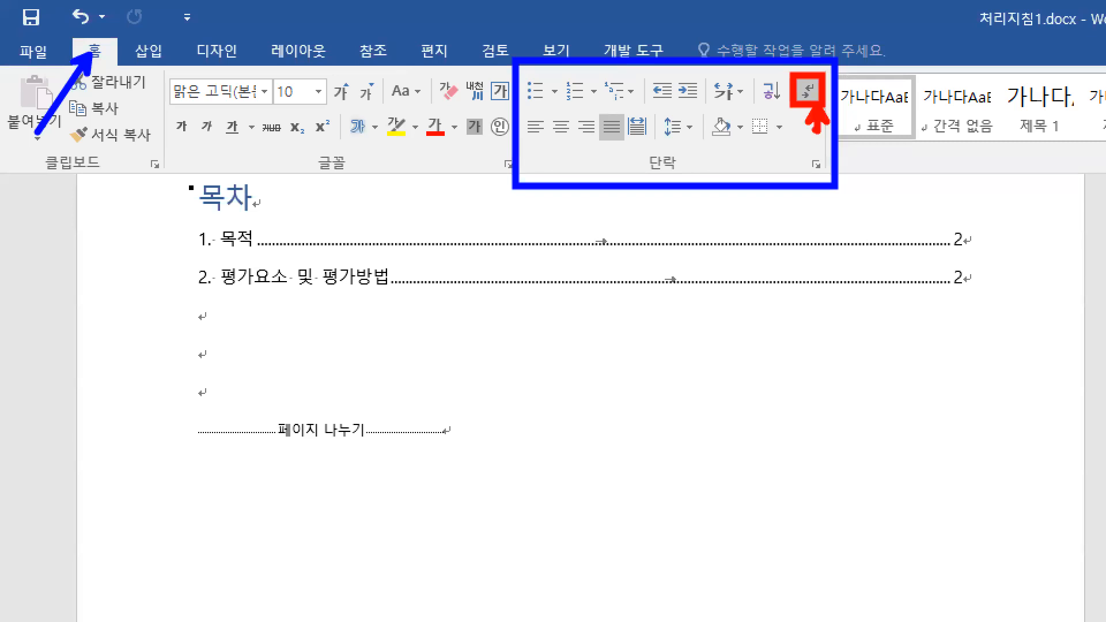
pyautogui.press('Escape')
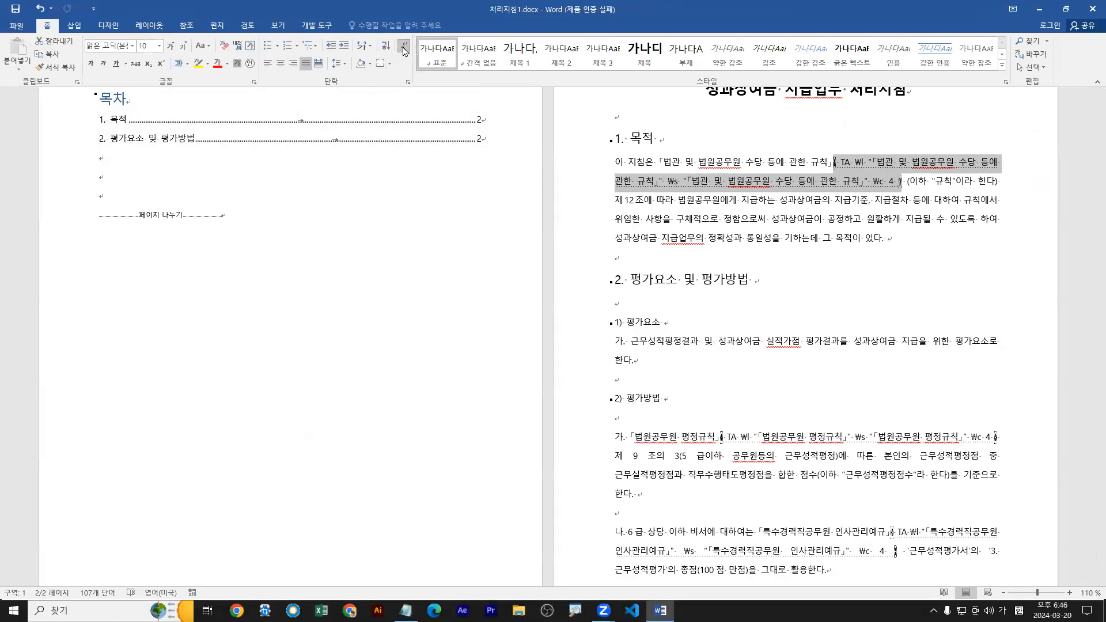
pyautogui.hotkey('ctrl', '1')
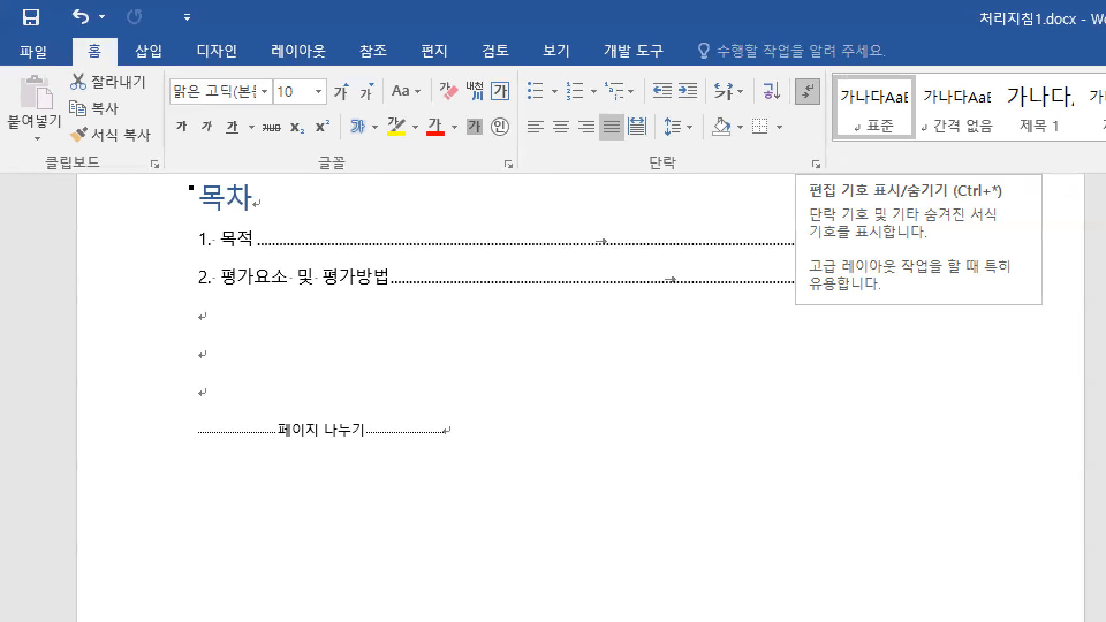
pyautogui.moveTo(73, 36); pyautogui.dragTo(121, 67)
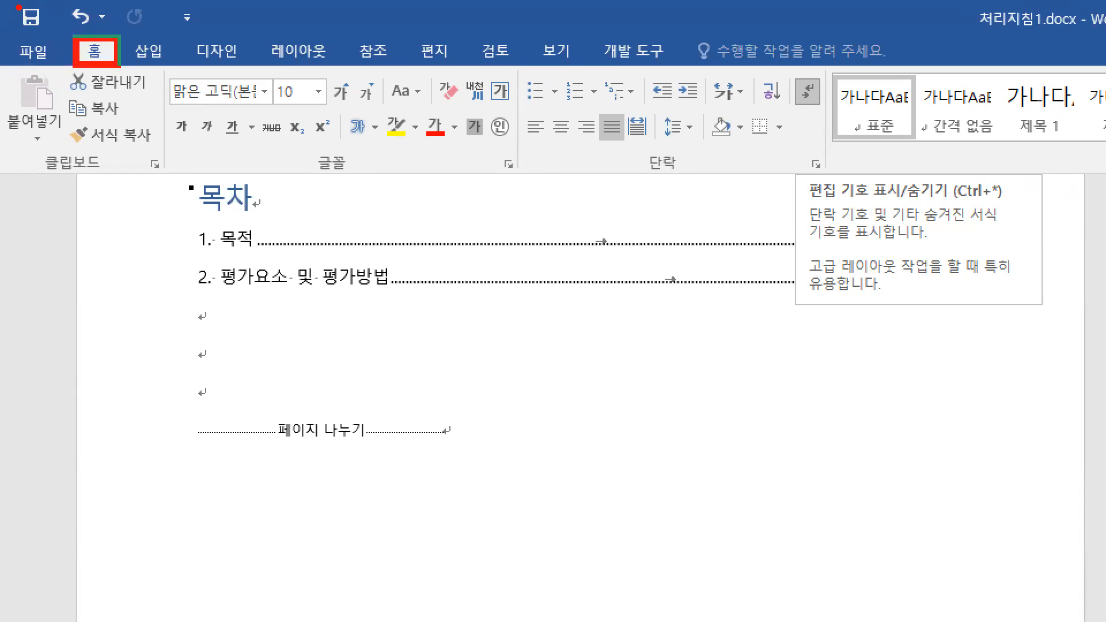
pyautogui.moveTo(531, 177); pyautogui.dragTo(801, 177)
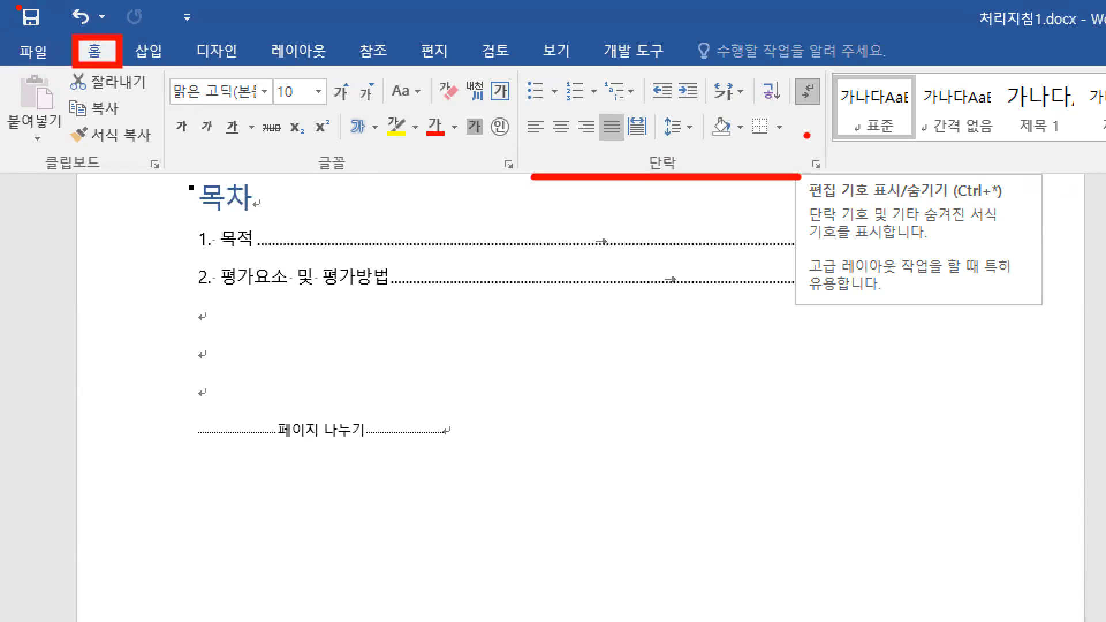
pyautogui.moveTo(814, 103); pyautogui.dragTo(823, 132)
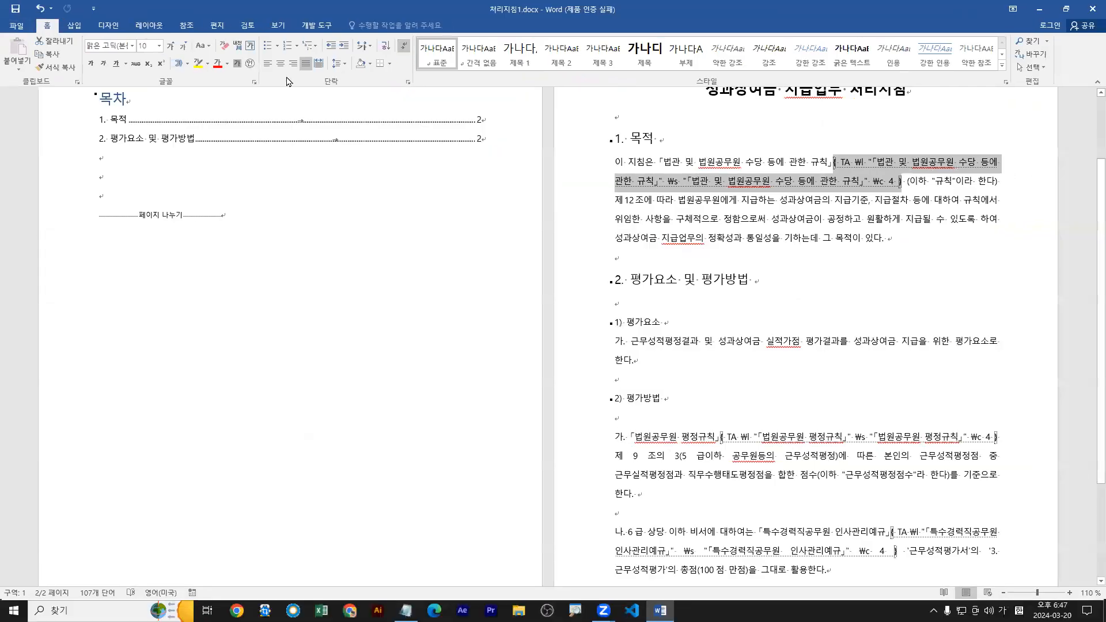
# Toggle the editing marks off and on repeatedly to compare the document with and without its TA fields.
pyautogui.click(403, 49)
pyautogui.click(403, 50)
pyautogui.click(404, 49)
pyautogui.click(403, 49)
pyautogui.click(404, 50)
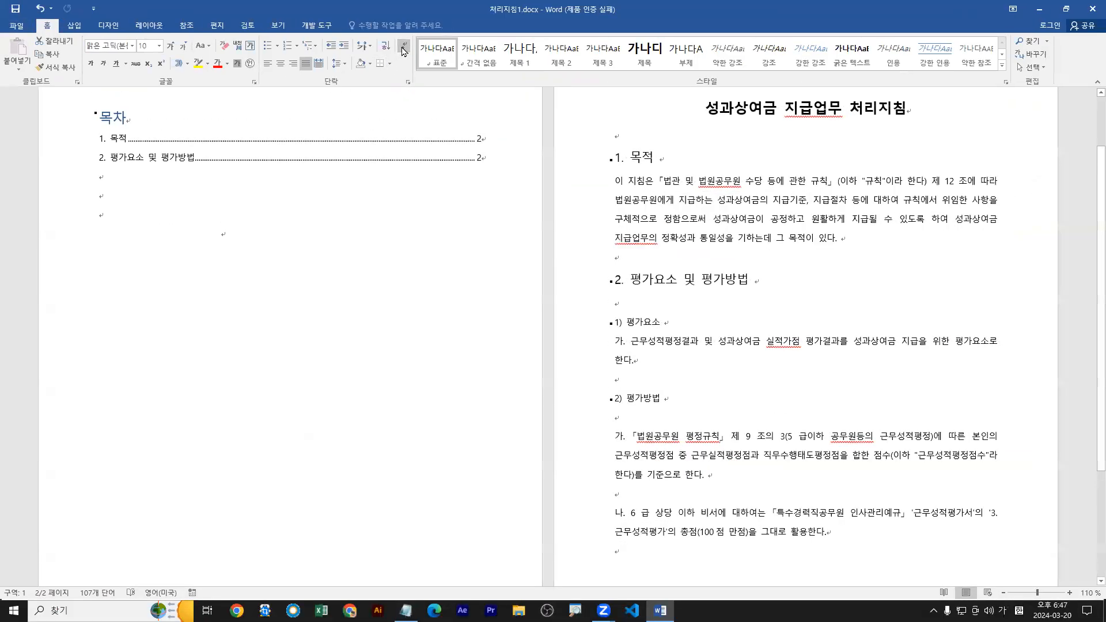
pyautogui.click(404, 49)
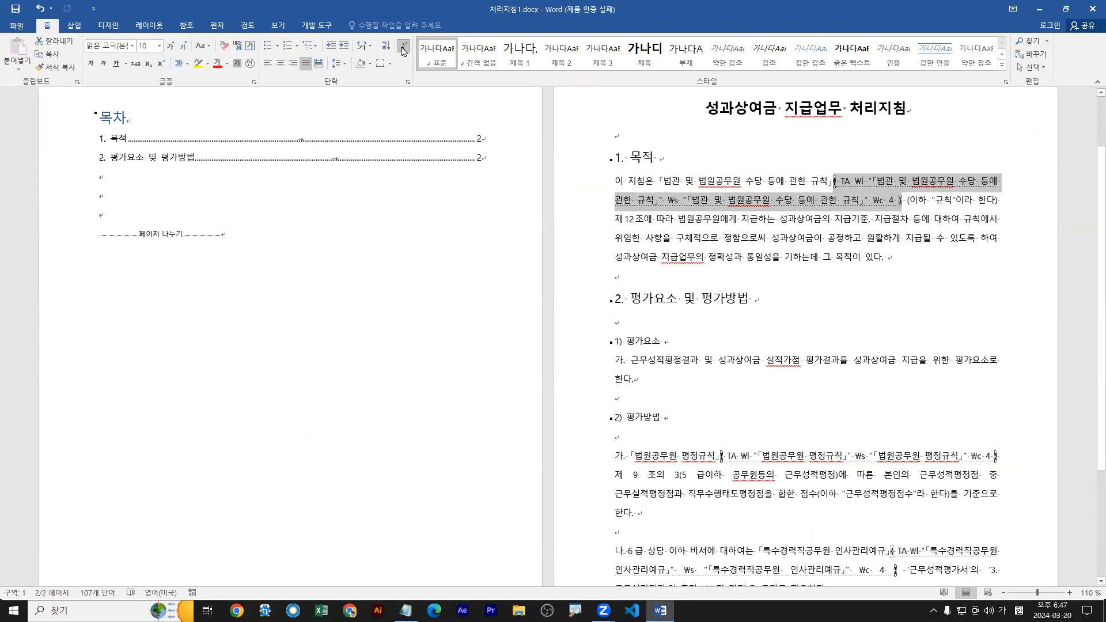
pyautogui.click(403, 50)
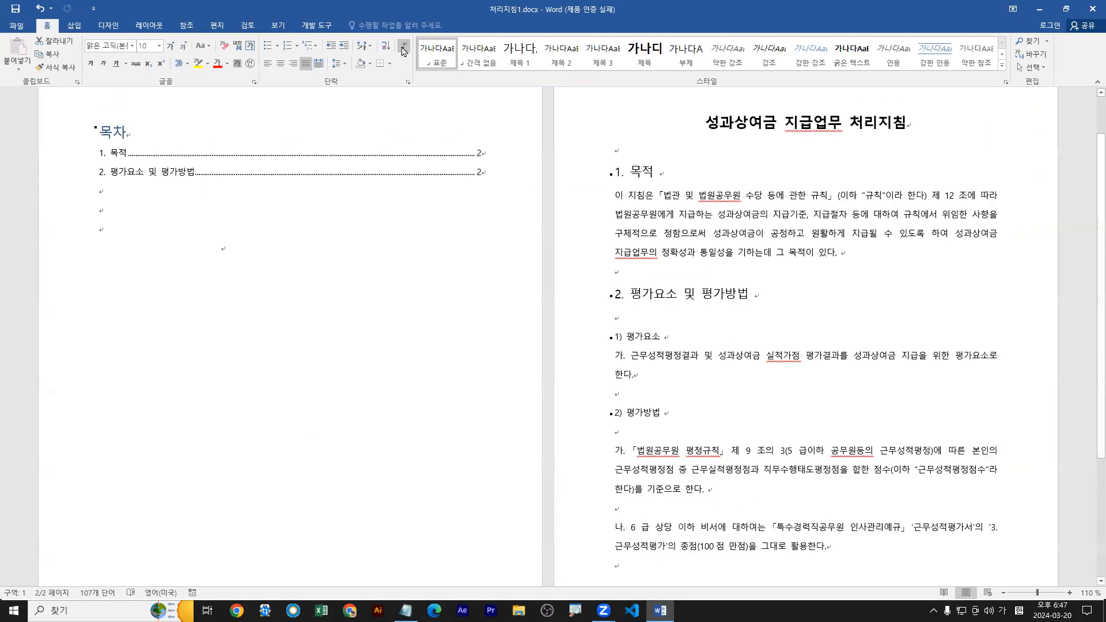
pyautogui.click(403, 49)
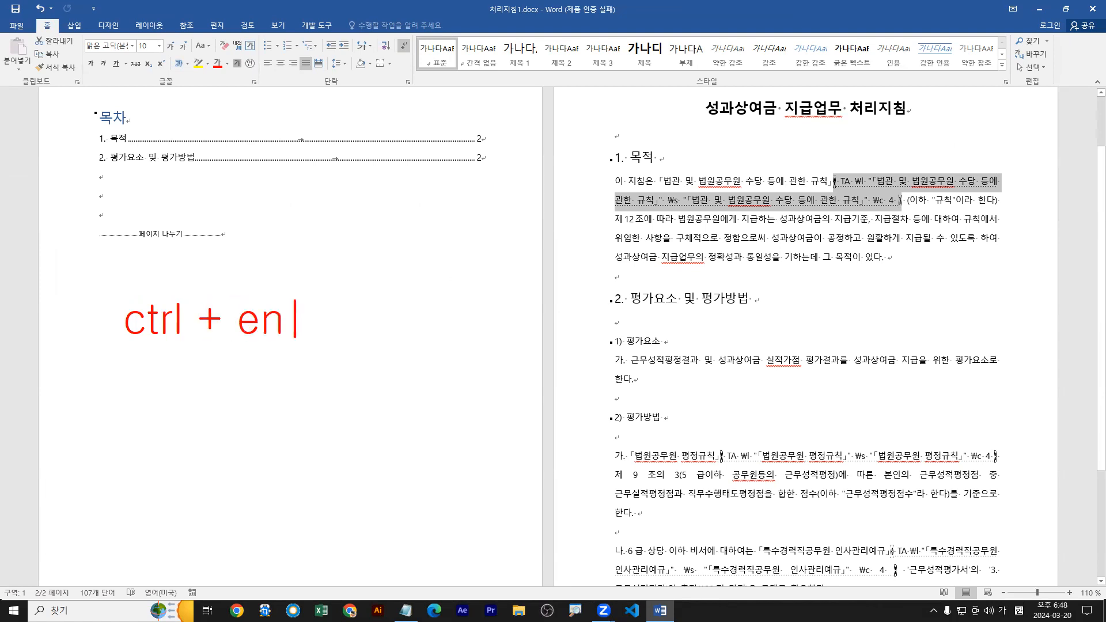
pyautogui.moveTo(230, 286)
pyautogui.mouseDown()
pyautogui.moveTo(305, 358)
pyautogui.moveTo(320, 354)
pyautogui.mouseUp()
pyautogui.click(370, 306)
pyautogui.click(369, 325)
pyautogui.click(401, 317)
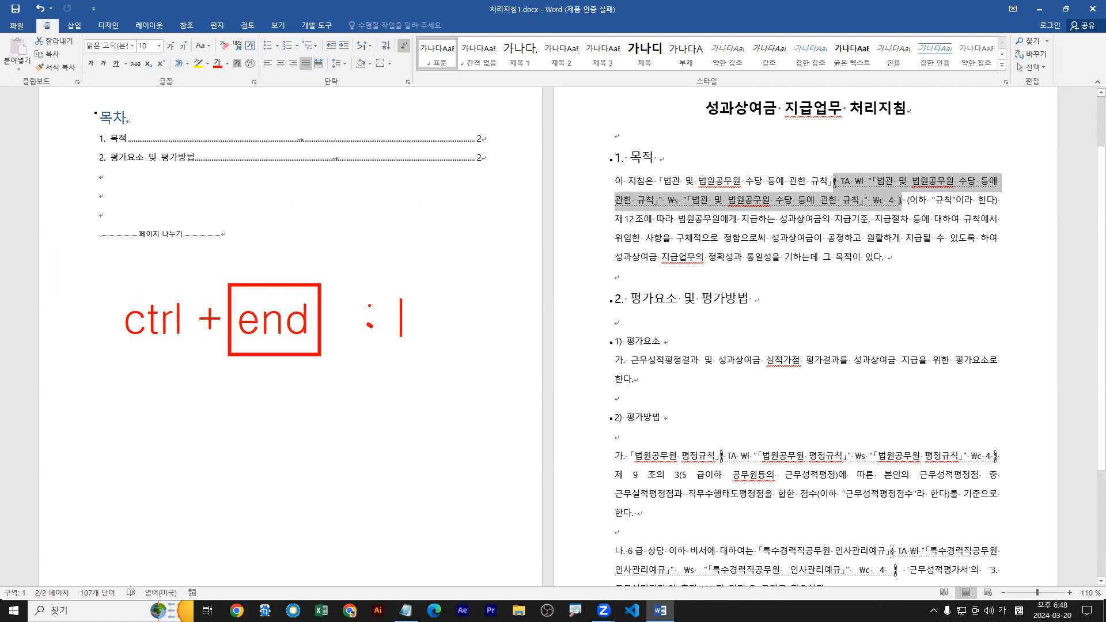
pyautogui.write('먼')
pyautogui.press('BackSpace')
pyautogui.write('문서ㅢ')
pyautogui.press('BackSpace')
pyautogui.press('BackSpace')
pyautogui.press('BackSpace')
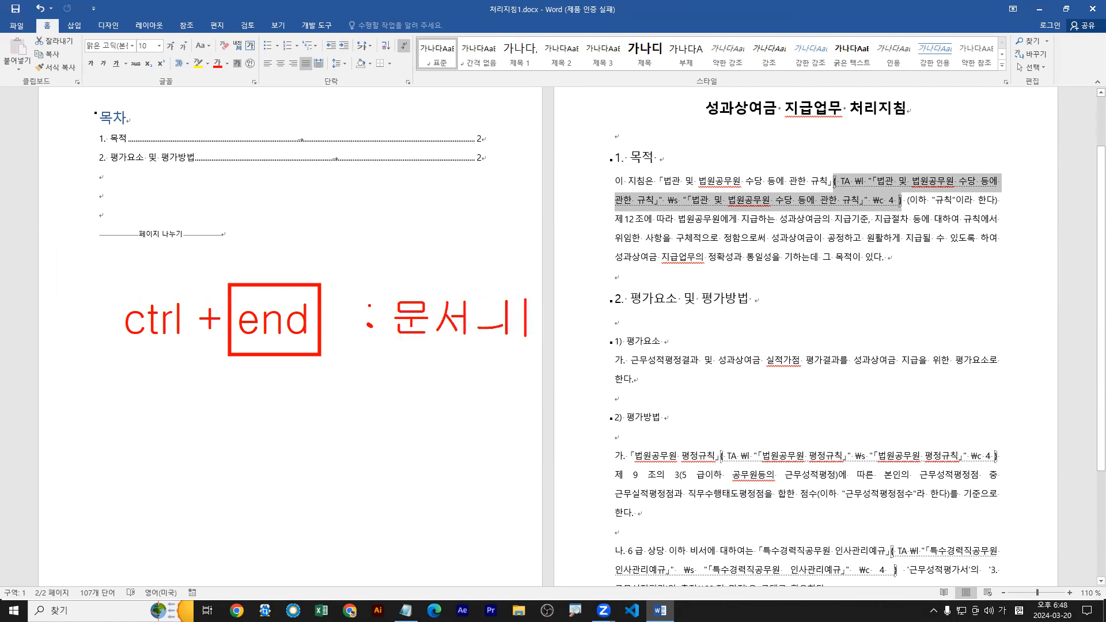
pyautogui.write('서의 ')
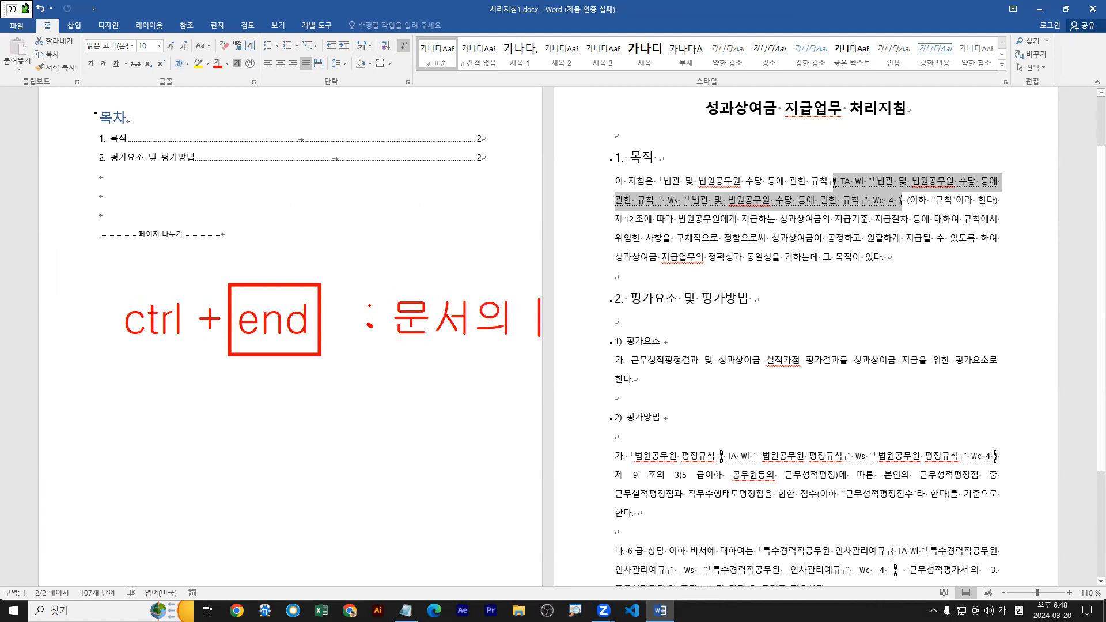
pyautogui.write('끝')
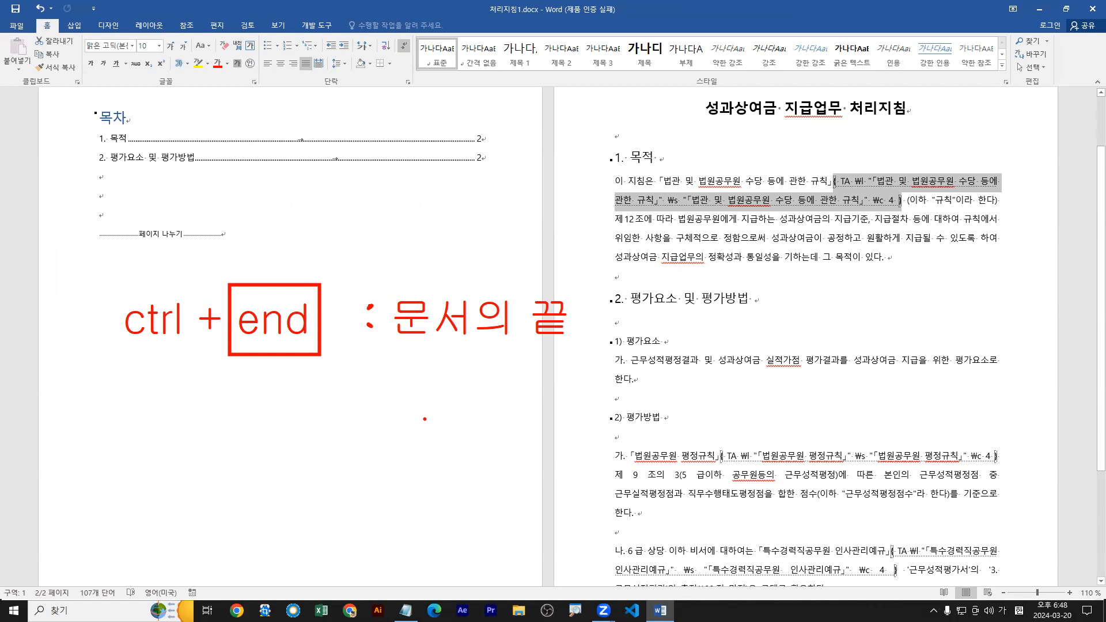
pyautogui.write('t')
pyautogui.write('ㅅ')
pyautogui.press('BackSpace')
pyautogui.write('Home')
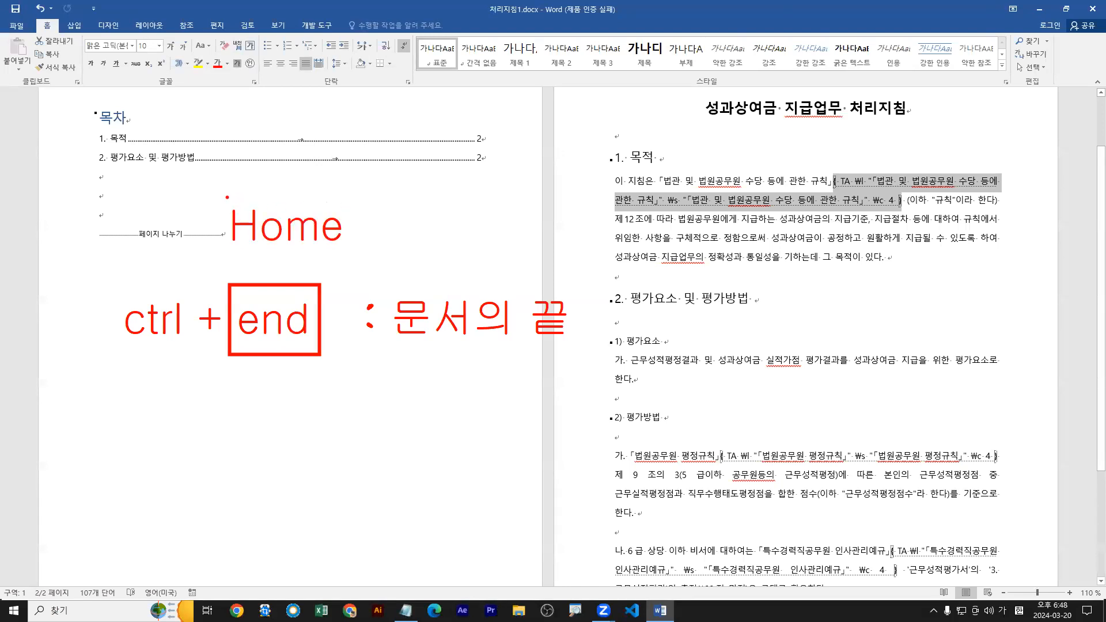
pyautogui.moveTo(218, 187); pyautogui.dragTo(354, 260)
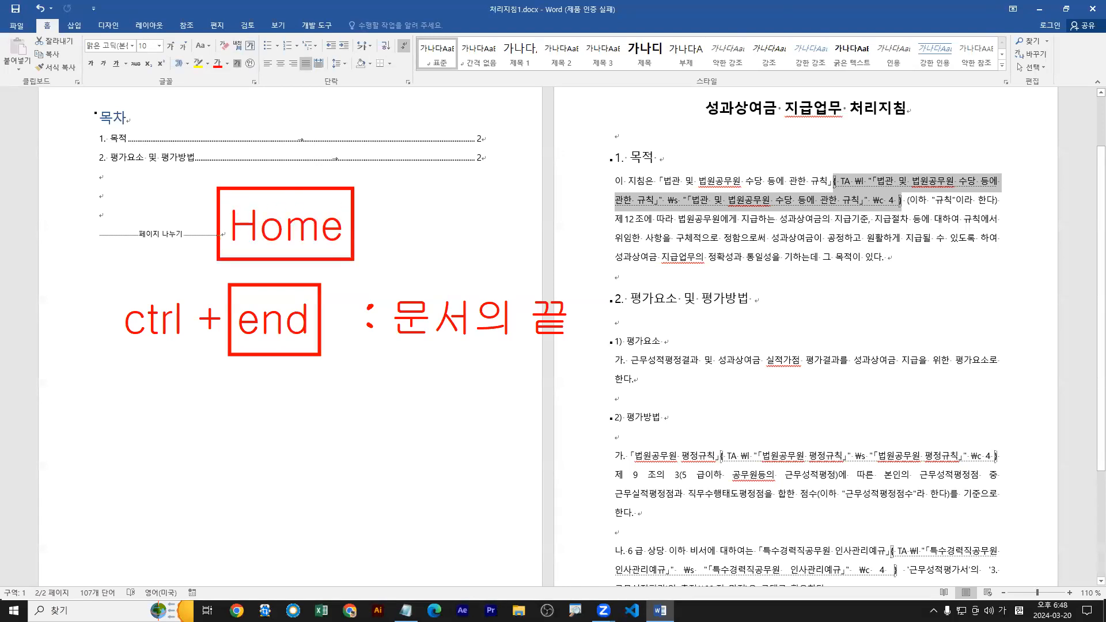
pyautogui.click(383, 220)
pyautogui.click(386, 230)
pyautogui.press('t')
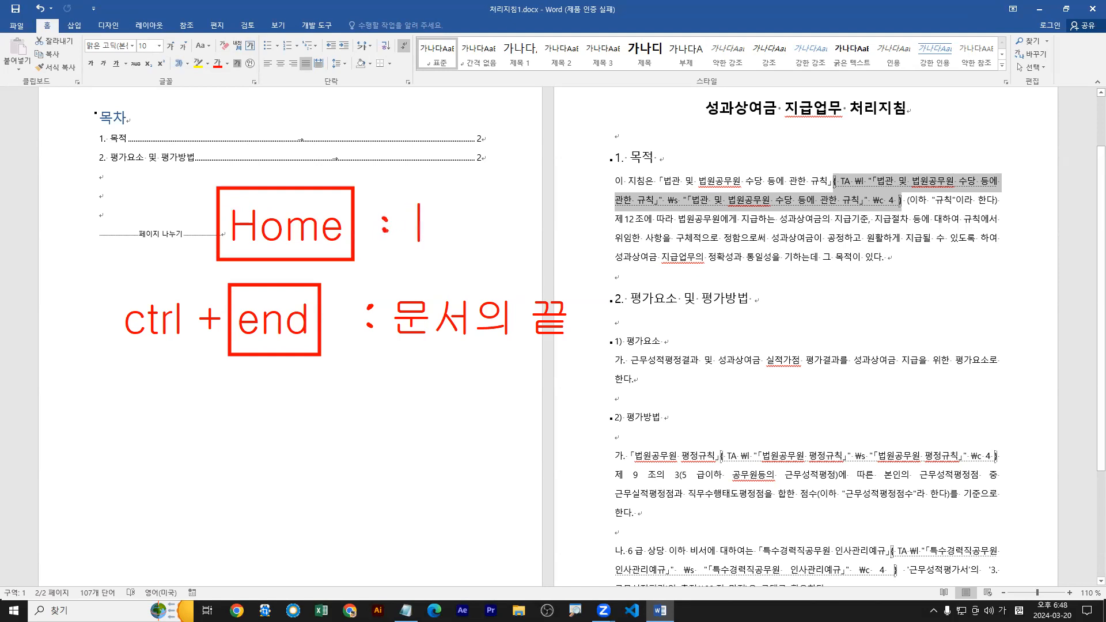
pyautogui.write('문서으')
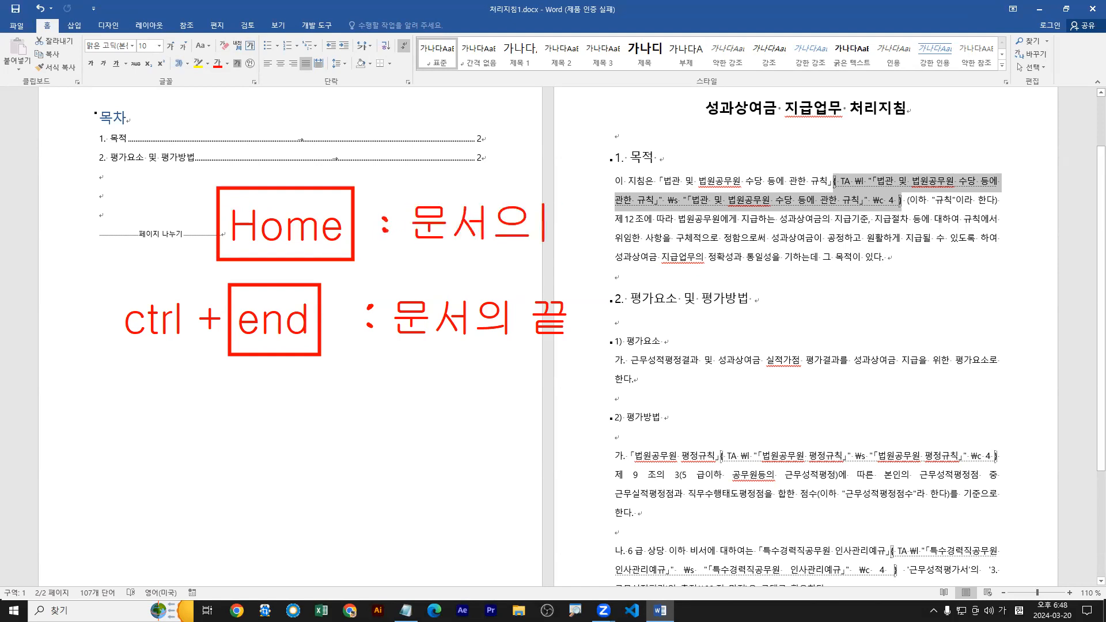
pyautogui.press('BackSpace')
pyautogui.write('의 ')
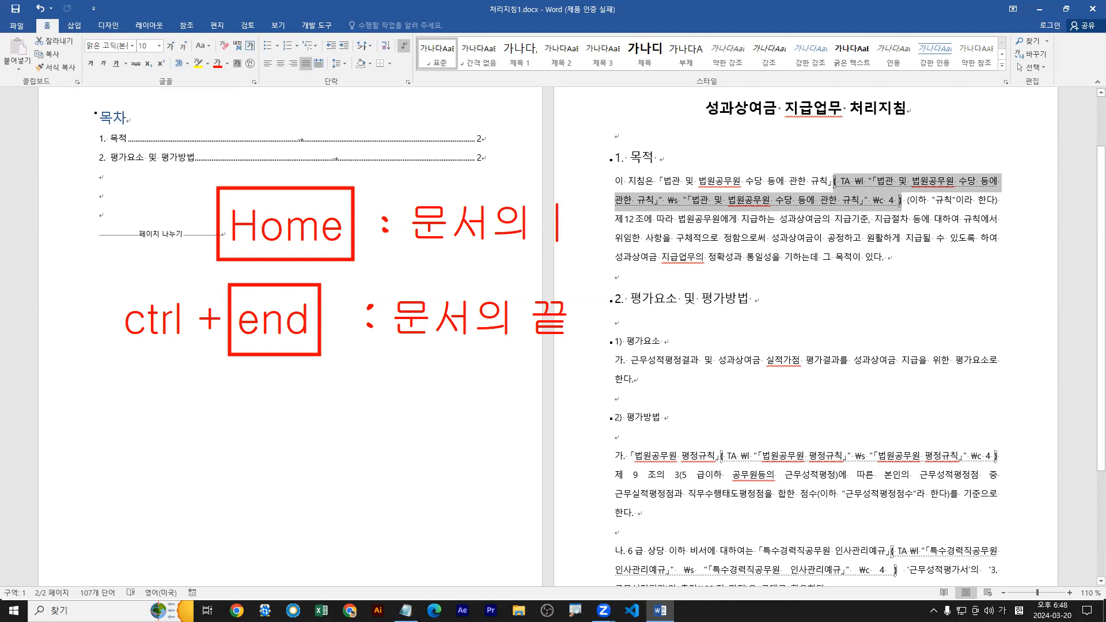
pyautogui.write('끝')
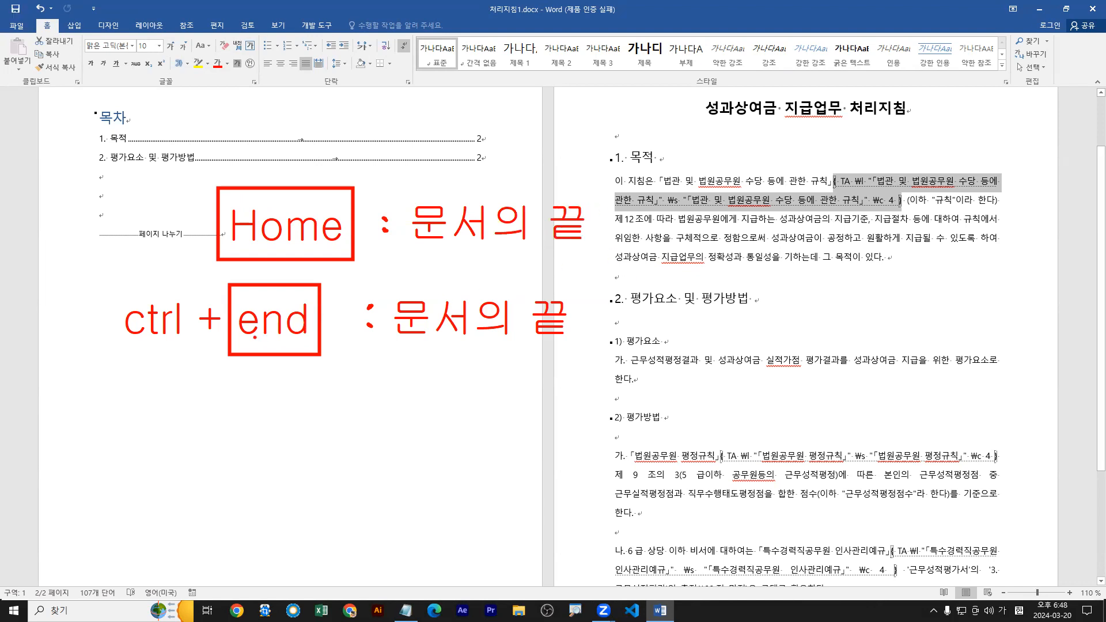
pyautogui.moveTo(111, 367); pyautogui.dragTo(330, 367)
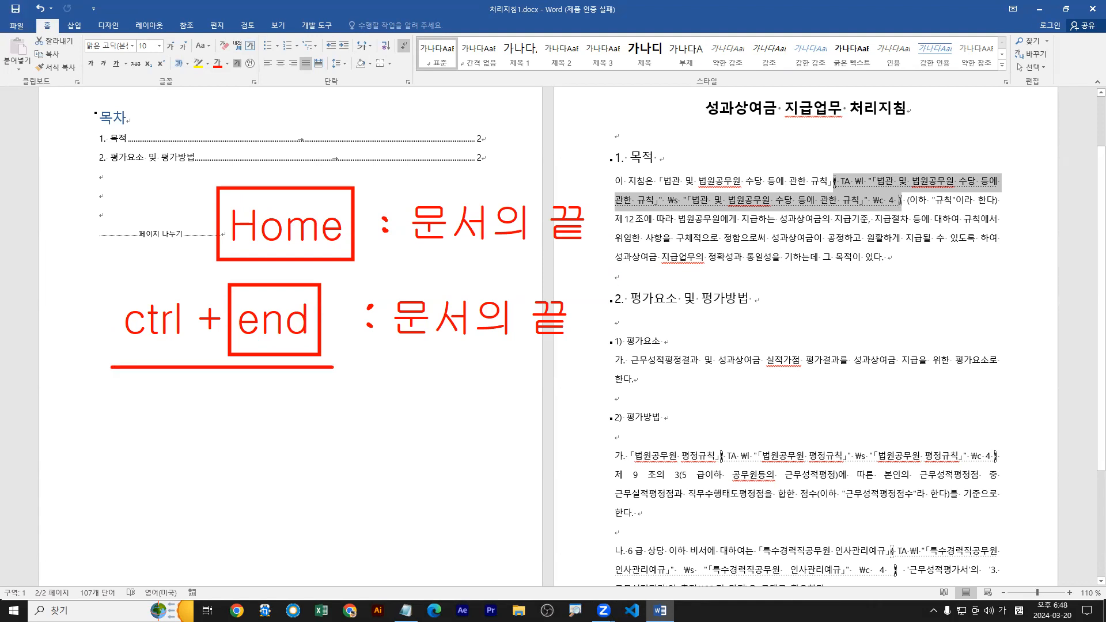
pyautogui.press('Escape')
# Move the insertion point to the end of the document and bring up the 참조 commands.
pyautogui.click(807, 206)
pyautogui.hotkey('ctrl', 'End')
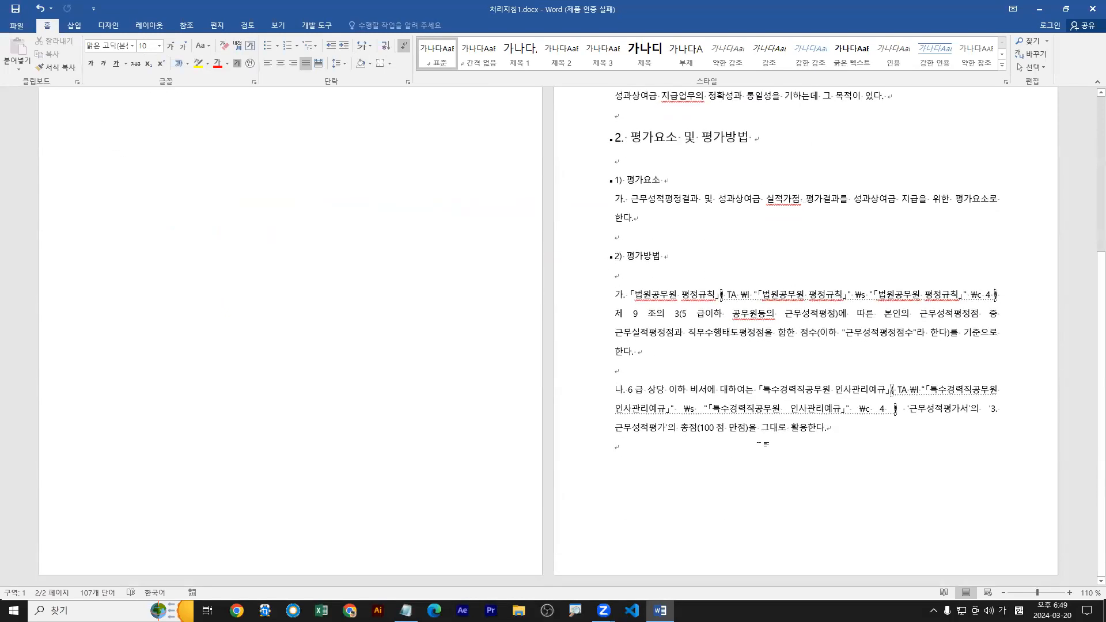
pyautogui.moveTo(609, 455); pyautogui.dragTo(593, 459)
pyautogui.click(187, 25)
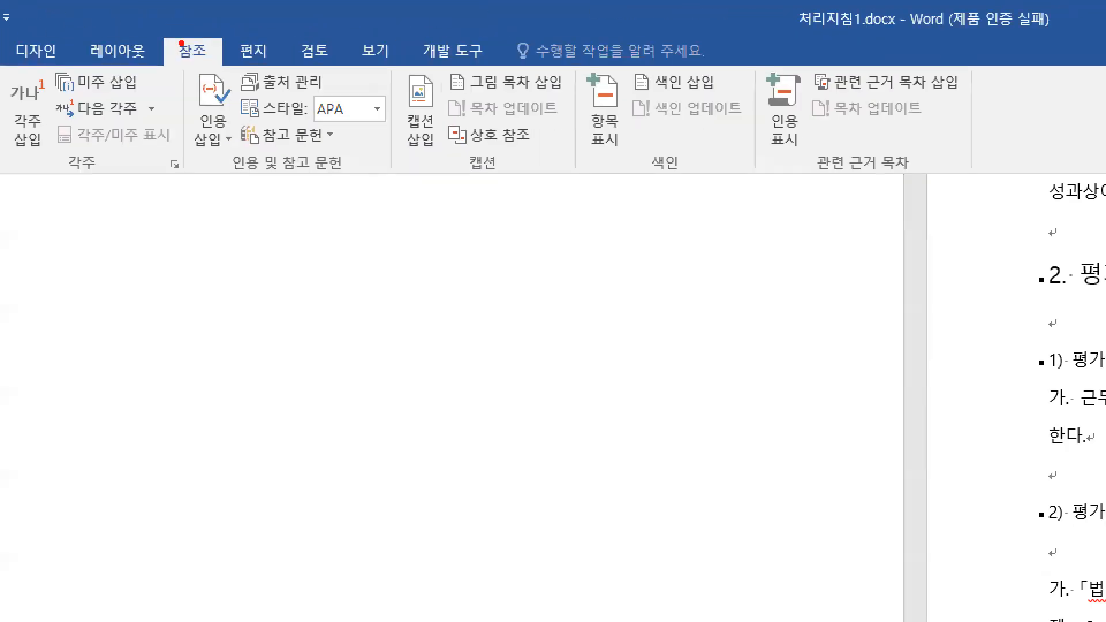
pyautogui.press('b')
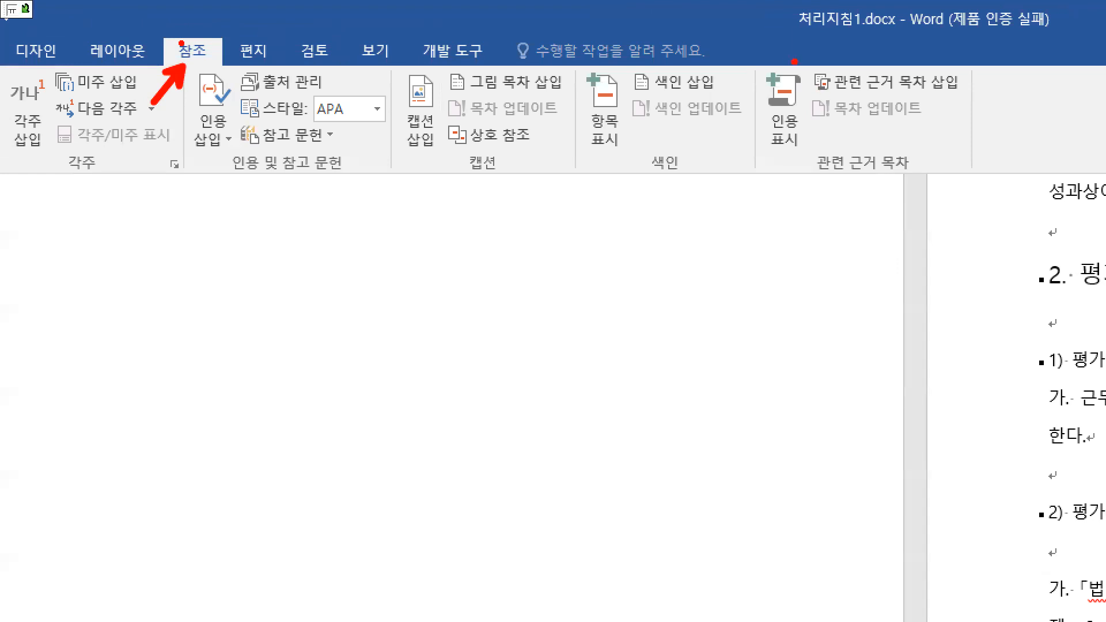
pyautogui.moveTo(756, 65); pyautogui.dragTo(975, 184)
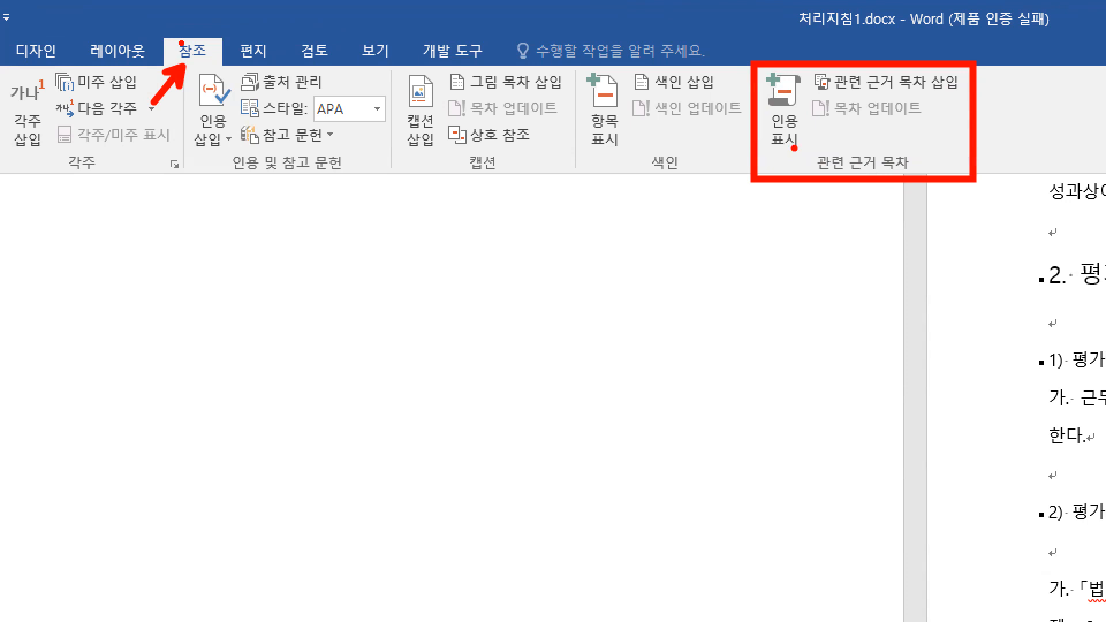
pyautogui.press('b')
pyautogui.moveTo(811, 63)
pyautogui.mouseDown()
pyautogui.moveTo(964, 95)
pyautogui.moveTo(964, 209)
pyautogui.mouseUp()
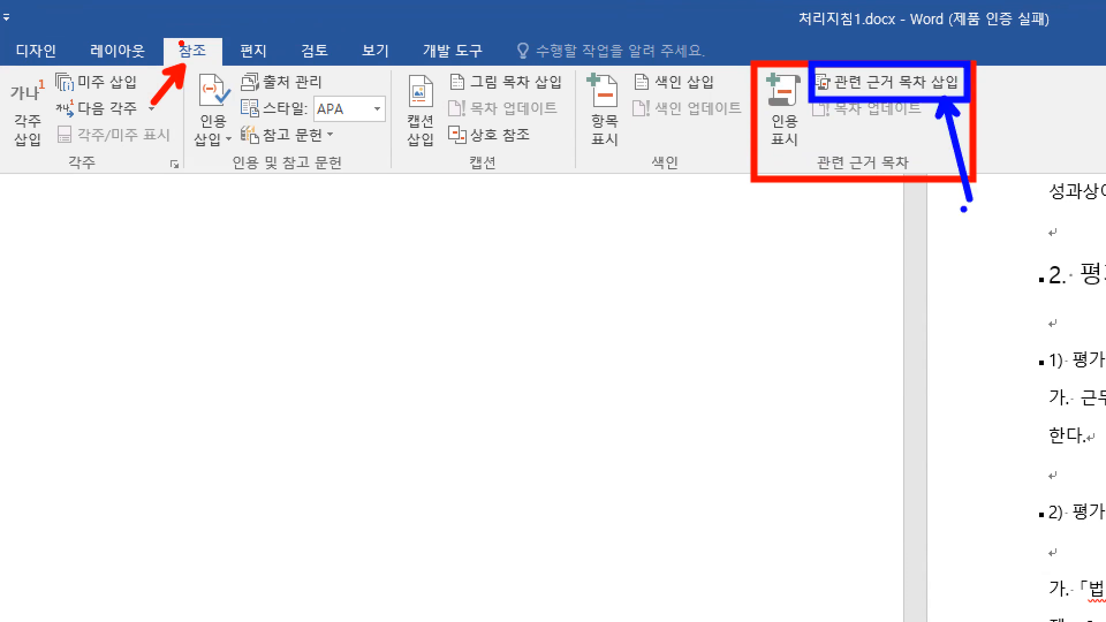
pyautogui.press('g')
pyautogui.moveTo(760, 70); pyautogui.dragTo(805, 153)
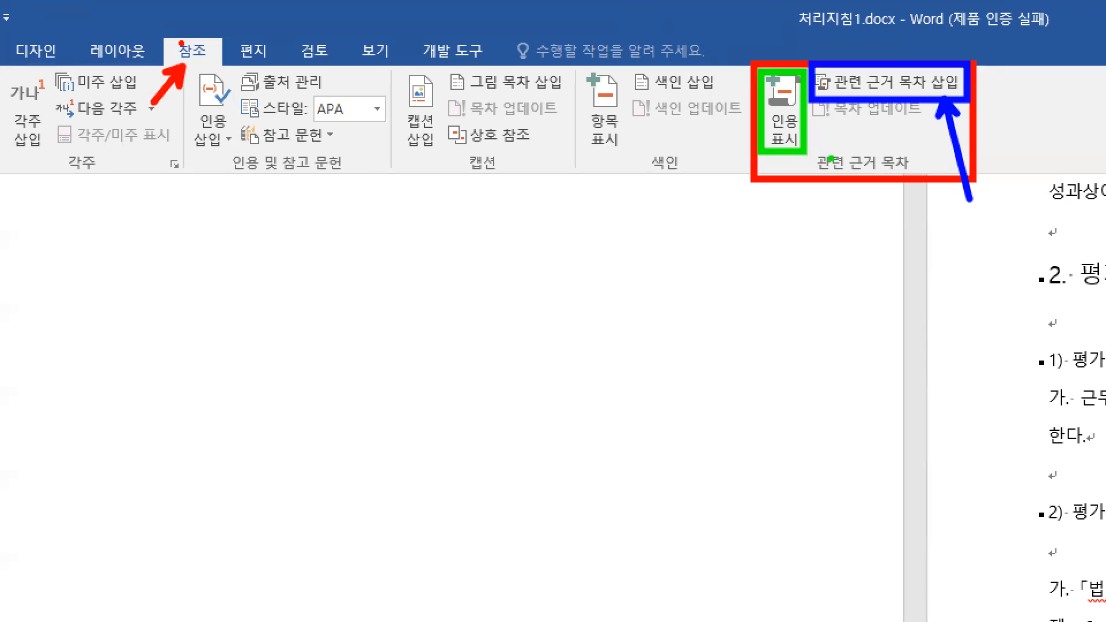
pyautogui.press('r')
pyautogui.moveTo(165, 35); pyautogui.dragTo(222, 68)
pyautogui.press('g')
pyautogui.moveTo(938, 97); pyautogui.dragTo(968, 180)
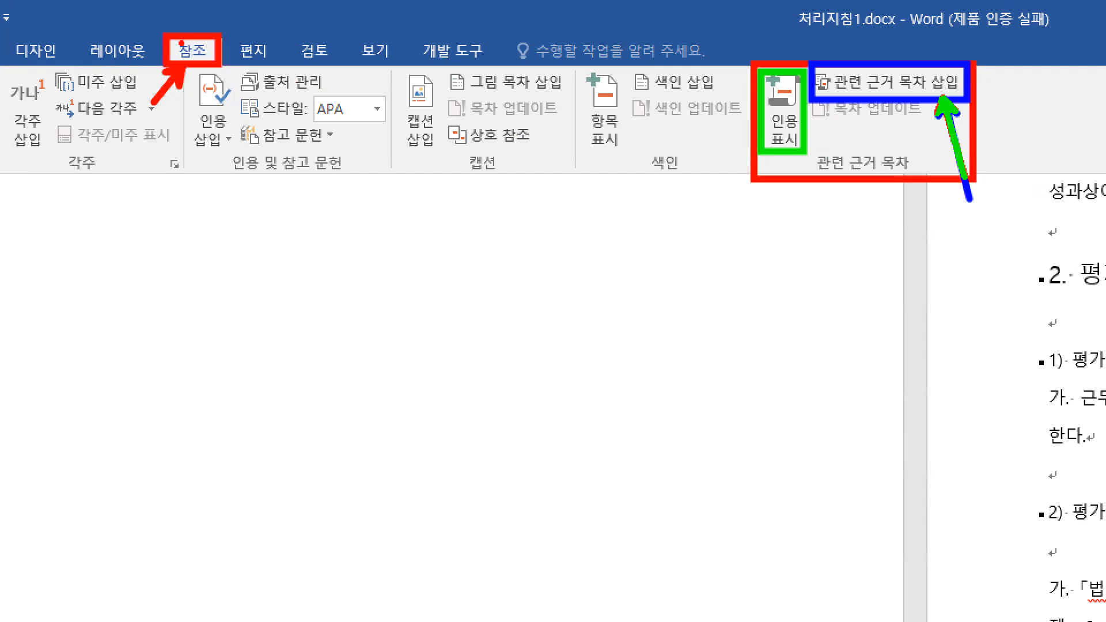
pyautogui.press('Escape')
# Start inserting a 관련 근거 목차 and set its 서식 to 장식형.
pyautogui.click(550, 43)
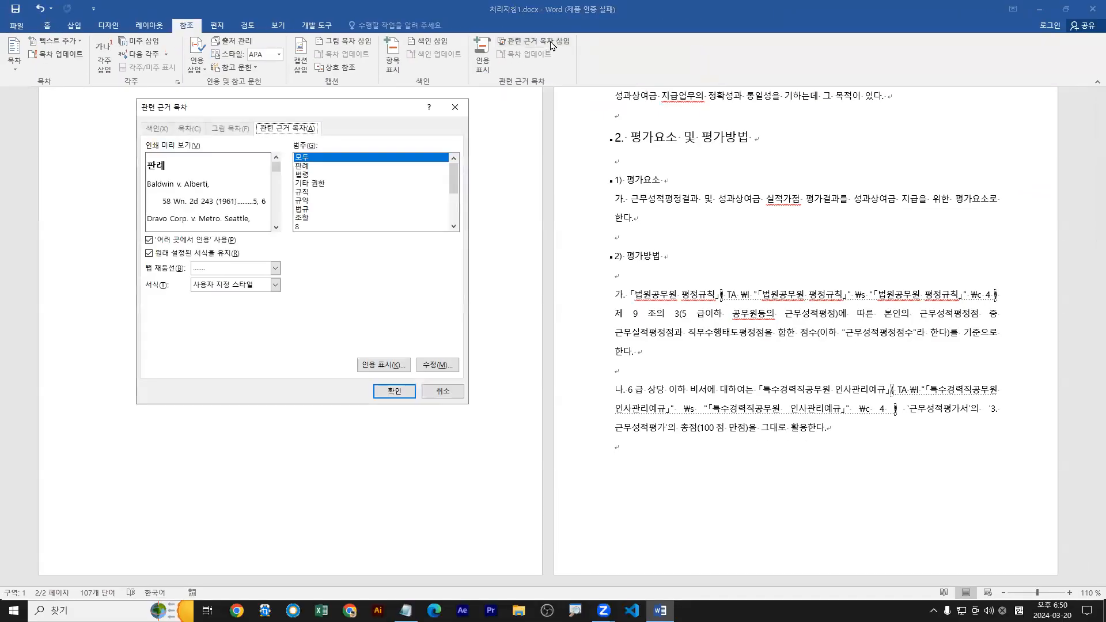
pyautogui.click(276, 285)
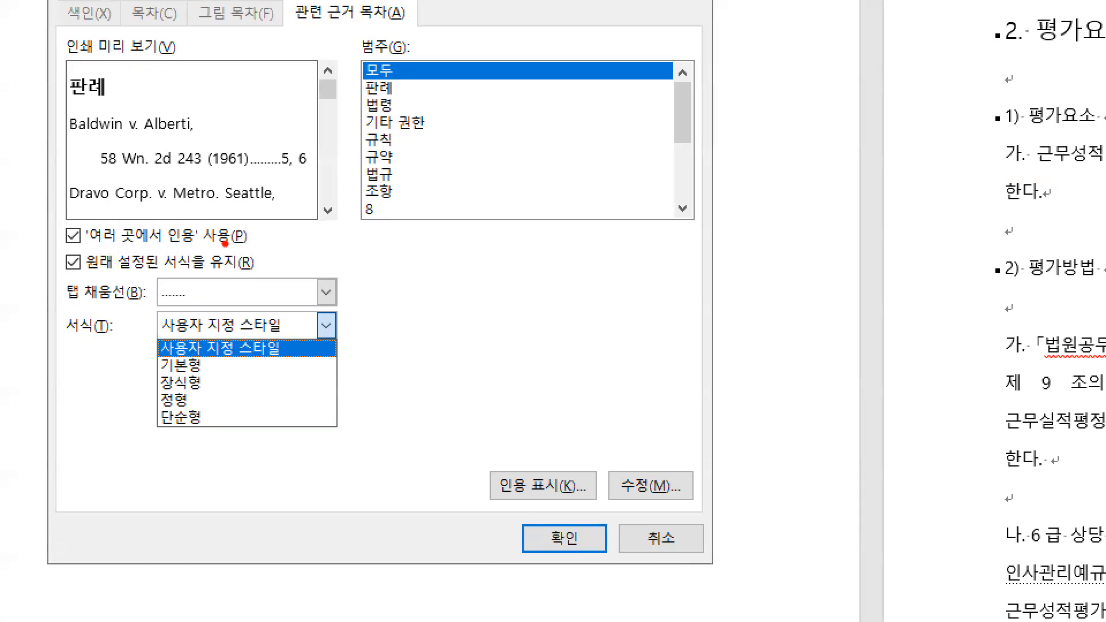
pyautogui.press('super+space')
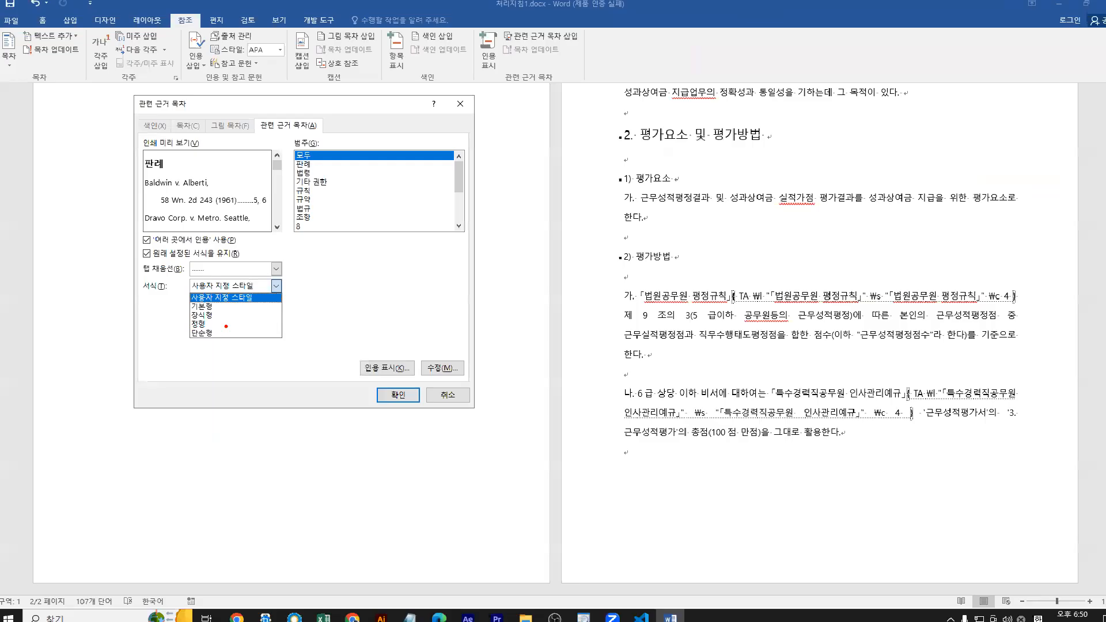
pyautogui.click(326, 326)
pyautogui.click(275, 289)
pyautogui.click(210, 318)
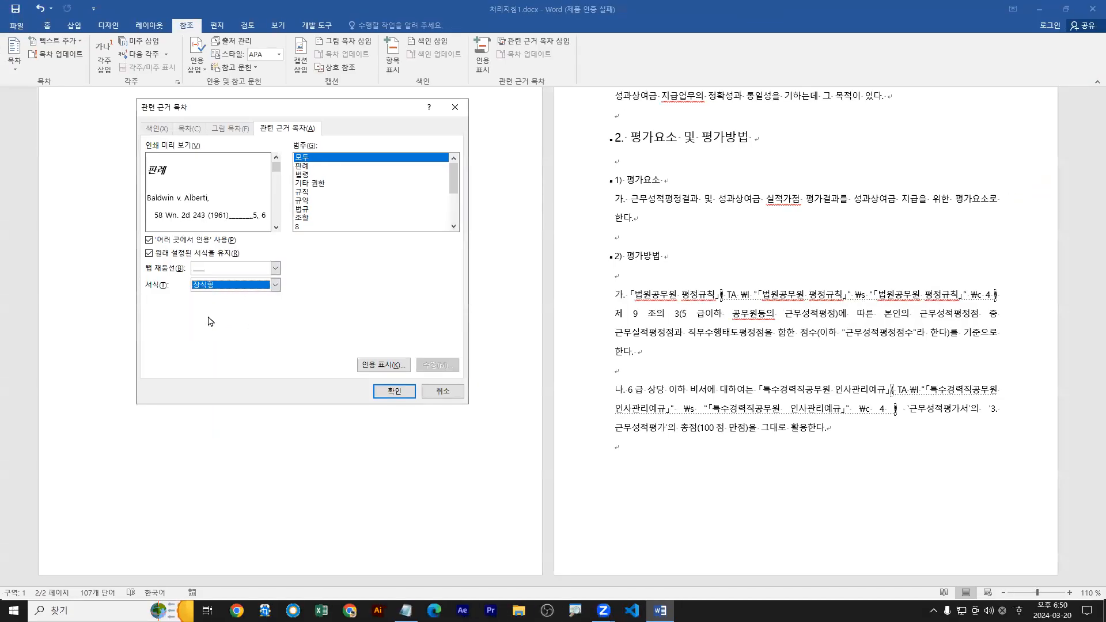
pyautogui.click(258, 289)
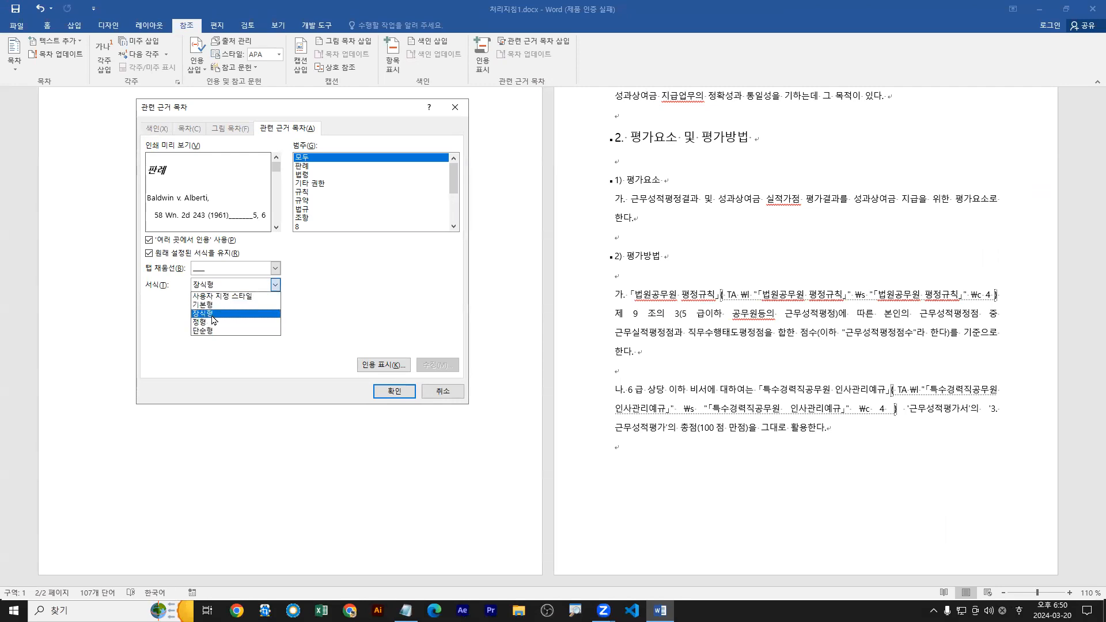
pyautogui.click(213, 314)
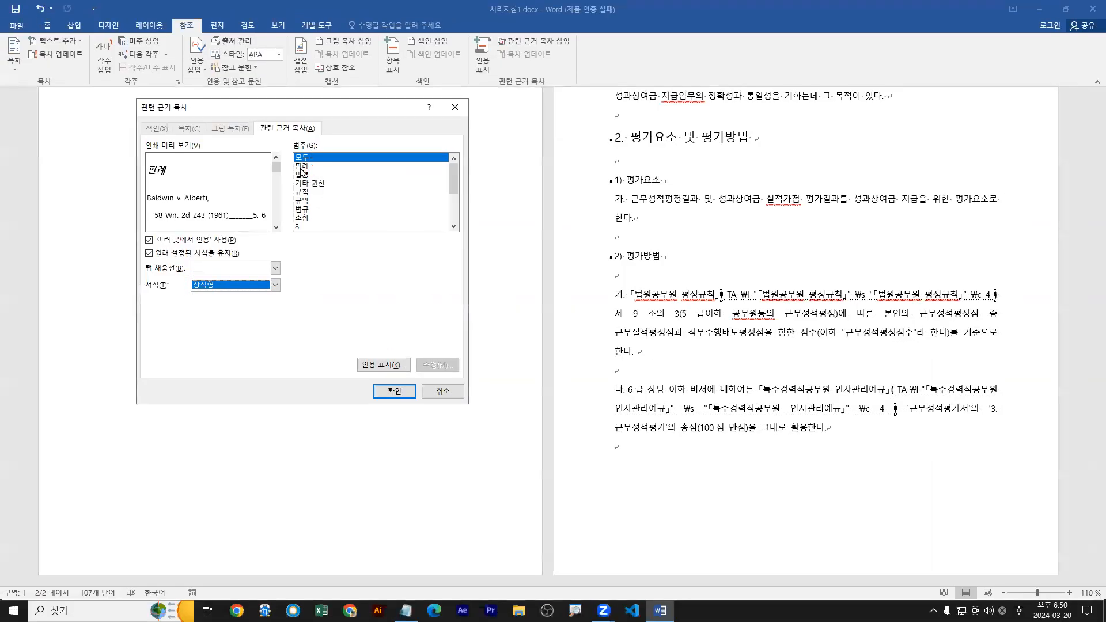
# Try inserting the 관련 근거 목차 for the 판례 category only, and undo the insertion.
pyautogui.click(302, 167)
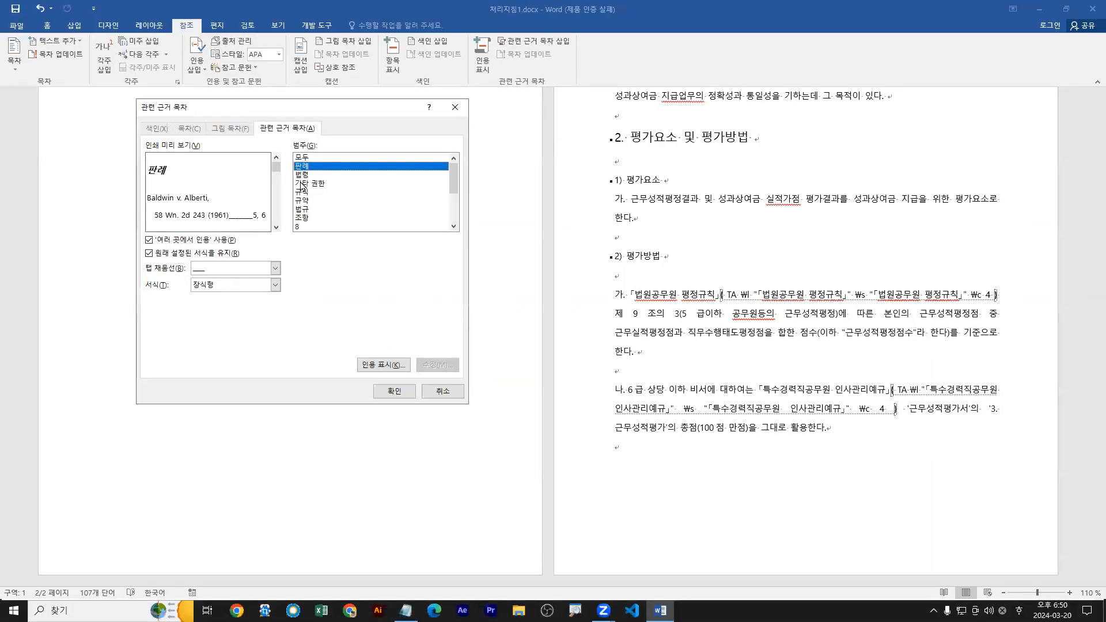
pyautogui.click(393, 391)
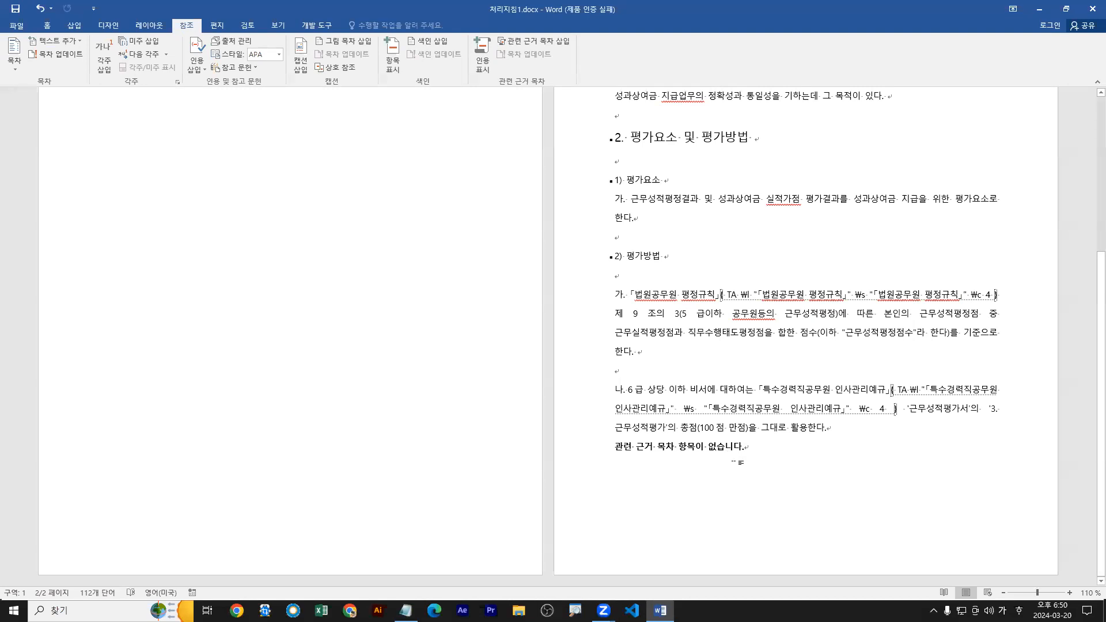
pyautogui.moveTo(617, 458); pyautogui.dragTo(747, 458)
pyautogui.hotkey('ctrl', 'z')
# Insert the 관련 근거 목차 at the document's end with category 모두 and the 장식형 format.
pyautogui.click(524, 41)
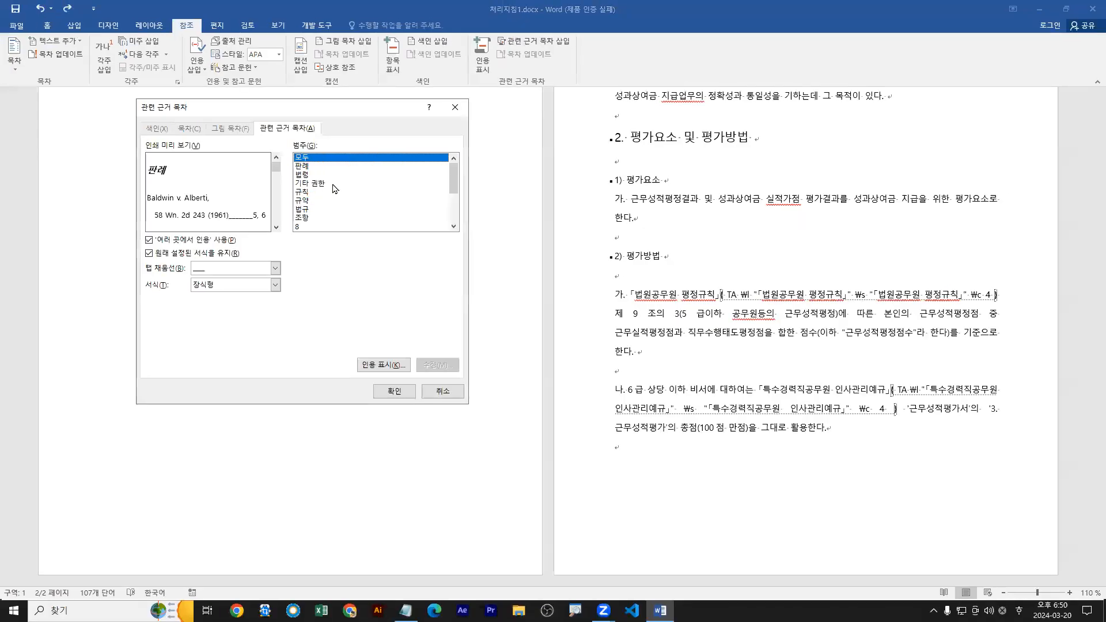
pyautogui.click(394, 392)
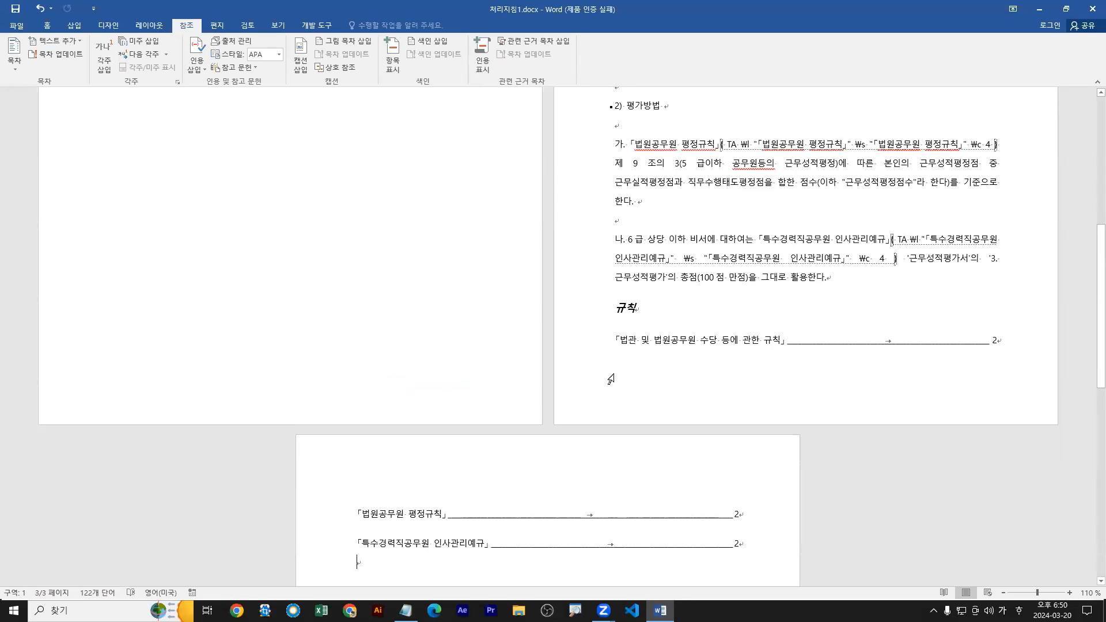
# Place the insertion point before the inserted 규칙 heading and review the body text around 2) 평가방법.
pyautogui.click(612, 307)
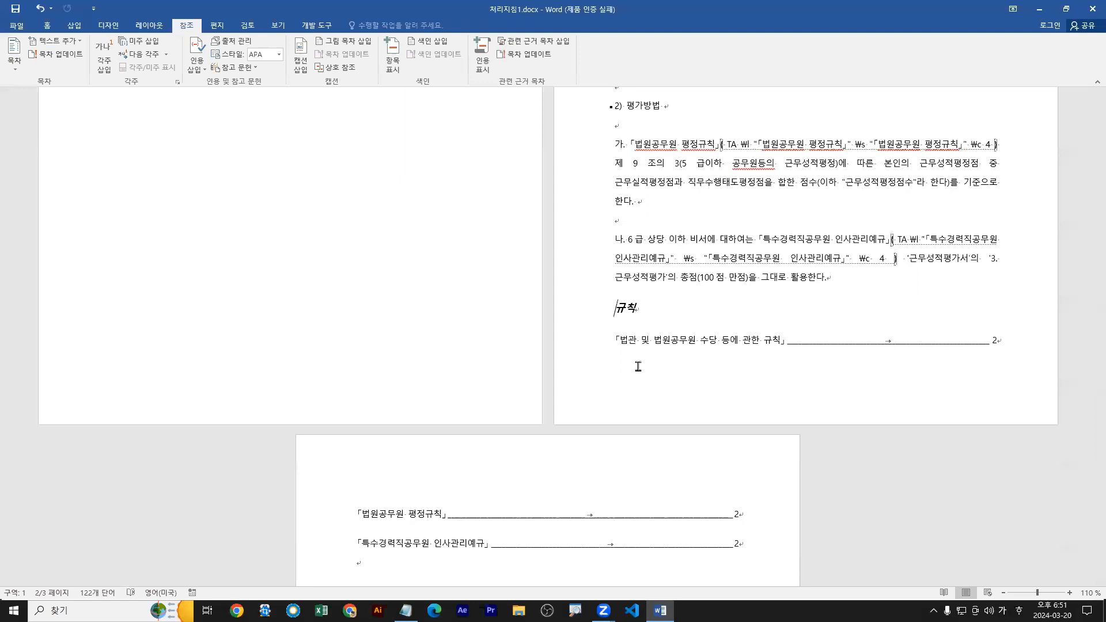
pyautogui.scroll(3, 618, 197)
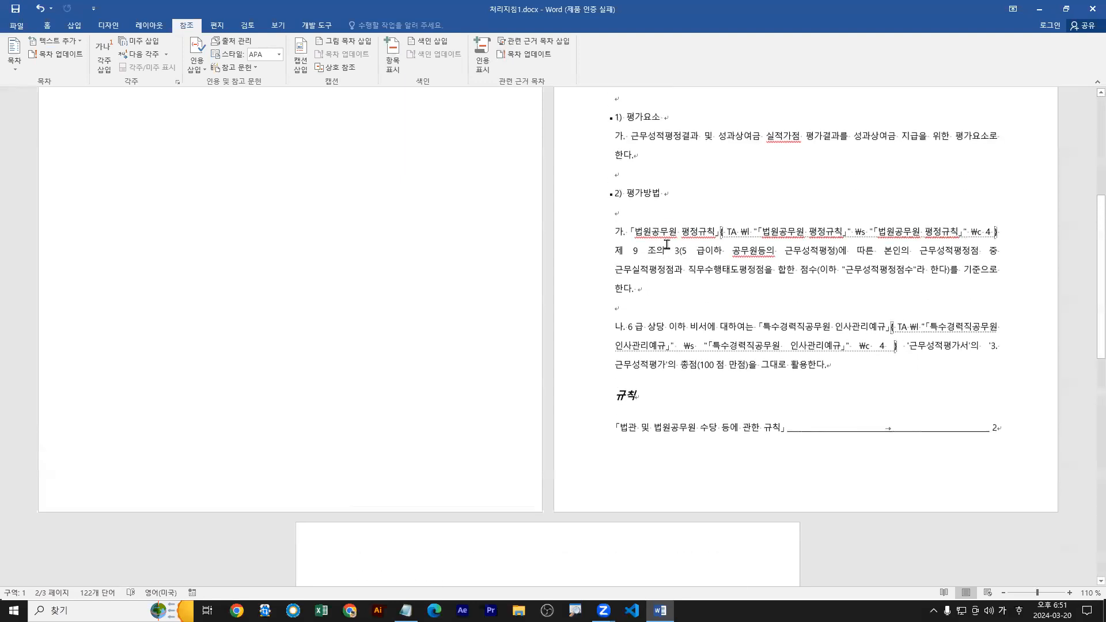
pyautogui.click(617, 197)
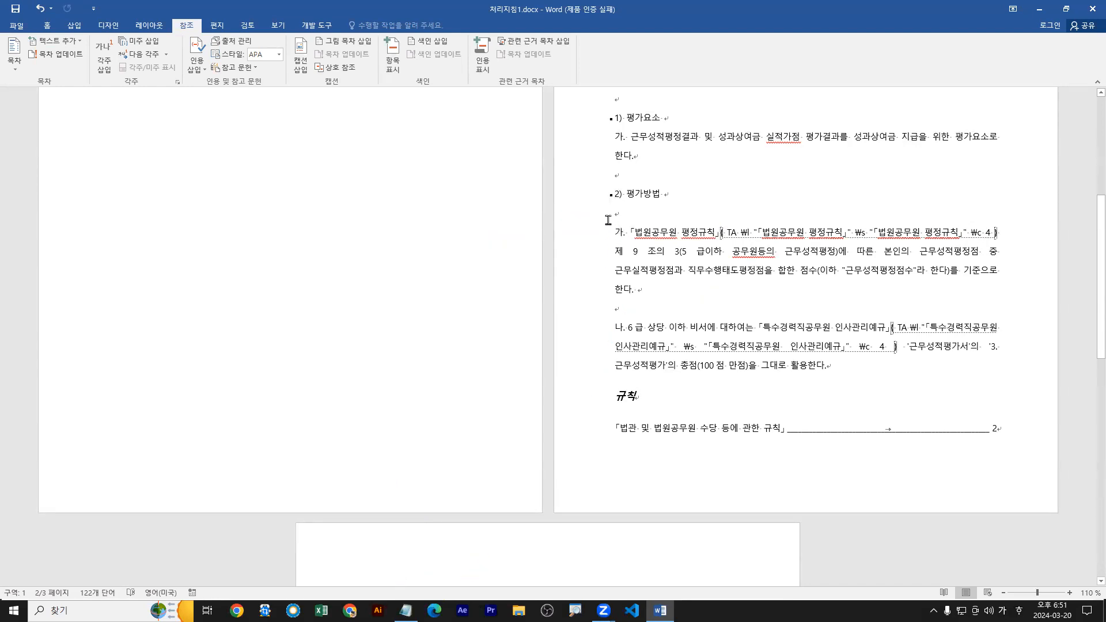
# Insert a page break before the 2) 평가방법 heading.
pyautogui.hotkey('ctrl', 'Return')
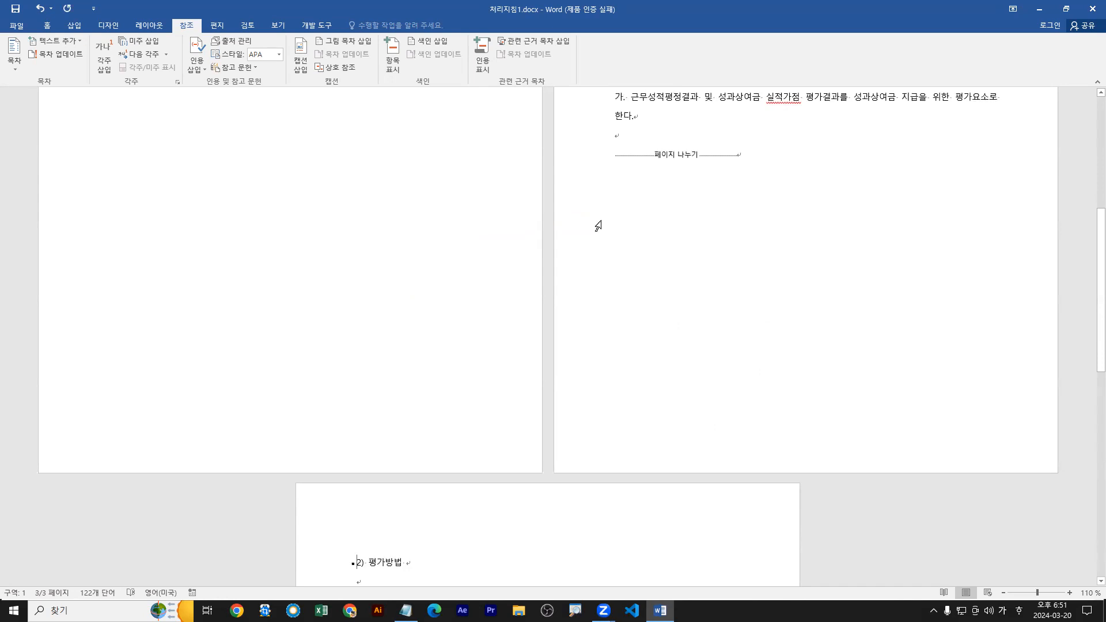
# Try adding three blank lines above the page break, and remove them again.
pyautogui.click(625, 139)
pyautogui.press('Return')
pyautogui.press('Return')
pyautogui.press('Return')
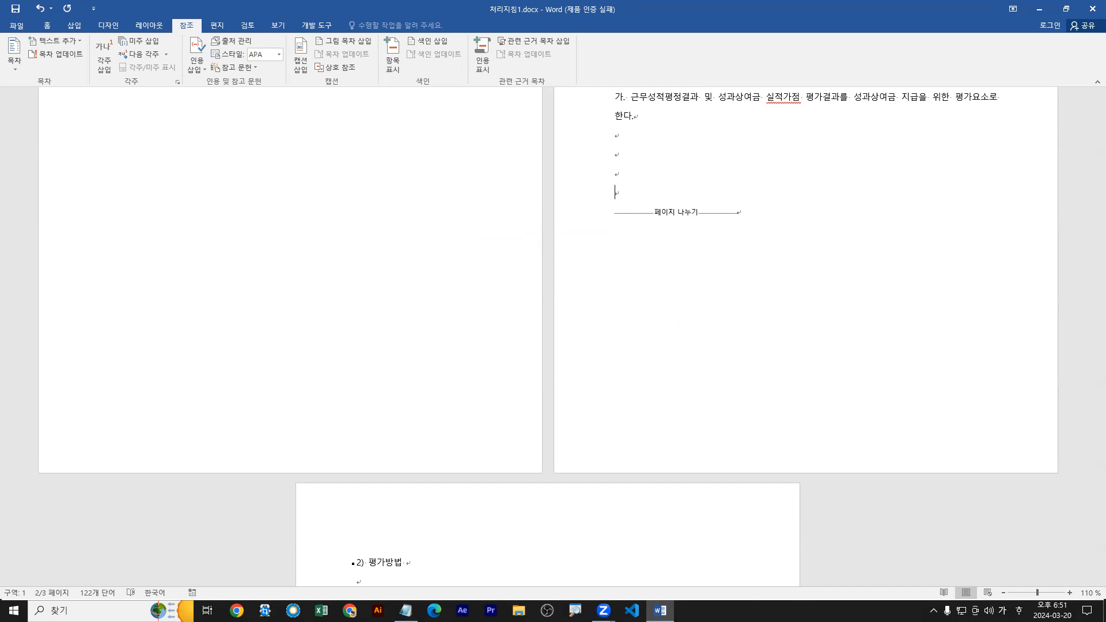
pyautogui.press('BackSpace')
pyautogui.press('BackSpace')
pyautogui.press('BackSpace')
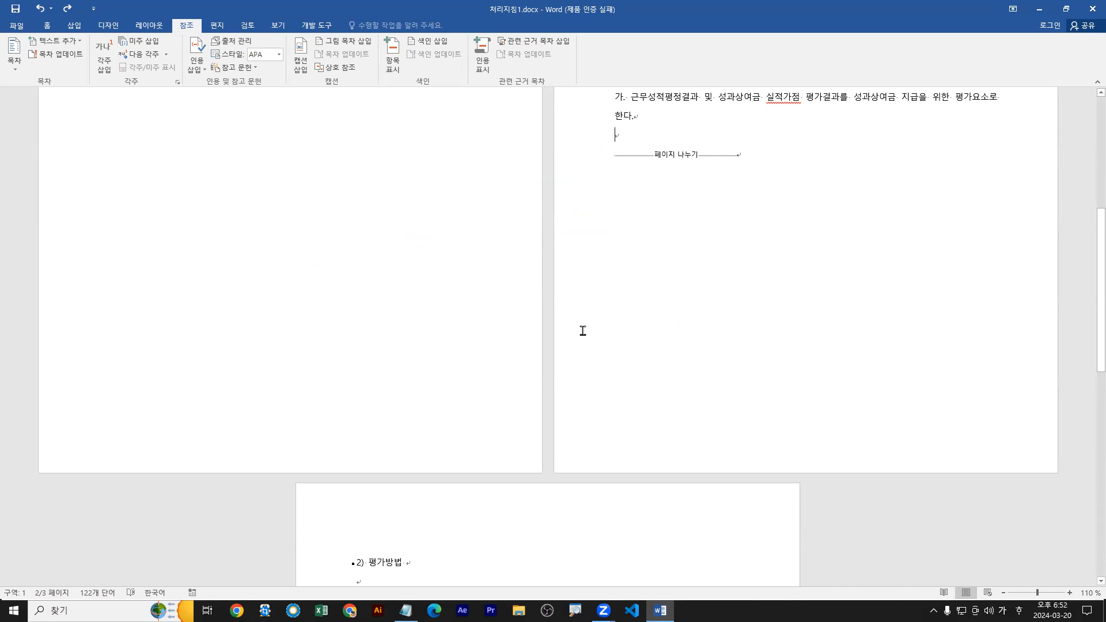
# Examine the page numbers of the 「법원공무원 평정규칙」 and 「특수경력직공무원 인사관리예규」 entries in the 관련 근거 목차.
pyautogui.scroll(-5, 583, 329)
pyautogui.scroll(-2, 452, 367)
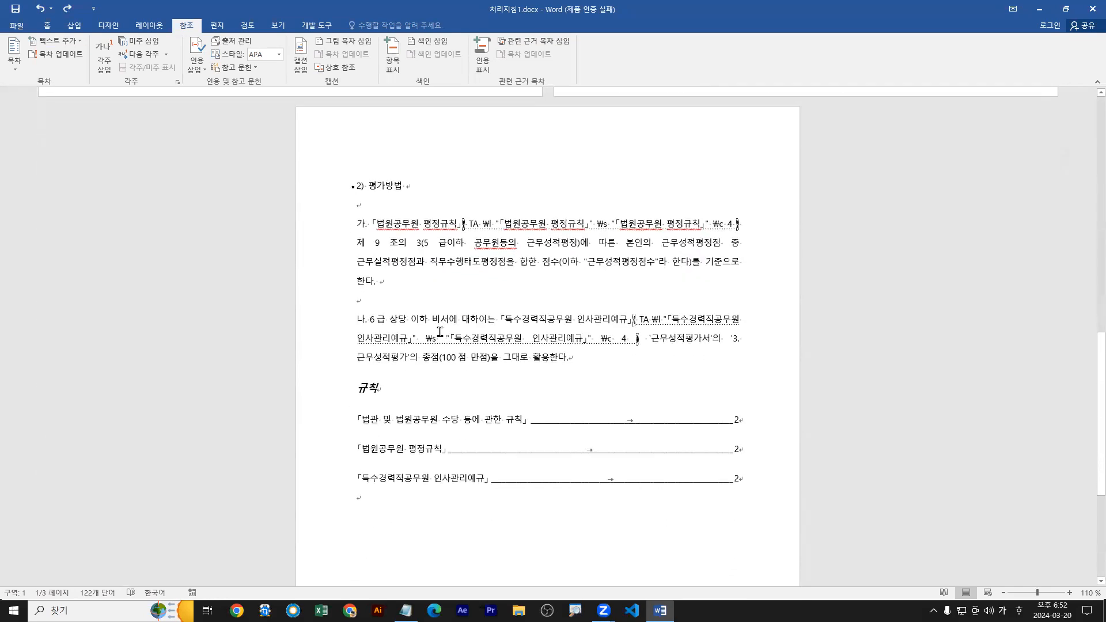
pyautogui.scroll(-1, 440, 331)
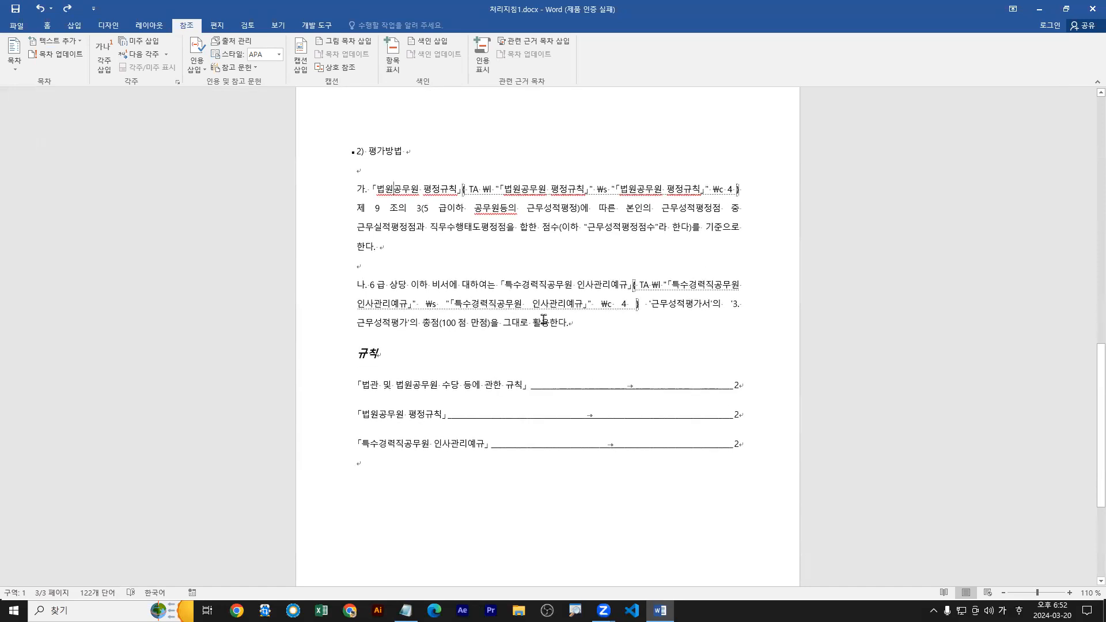
pyautogui.moveTo(361, 422); pyautogui.dragTo(746, 426)
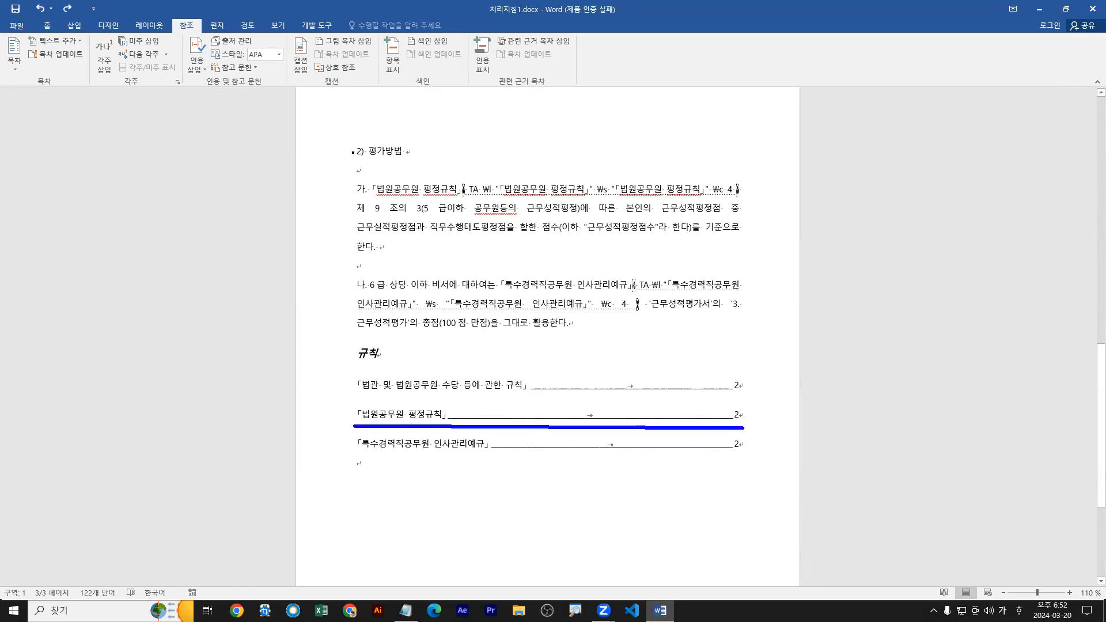
pyautogui.moveTo(358, 458); pyautogui.dragTo(750, 457)
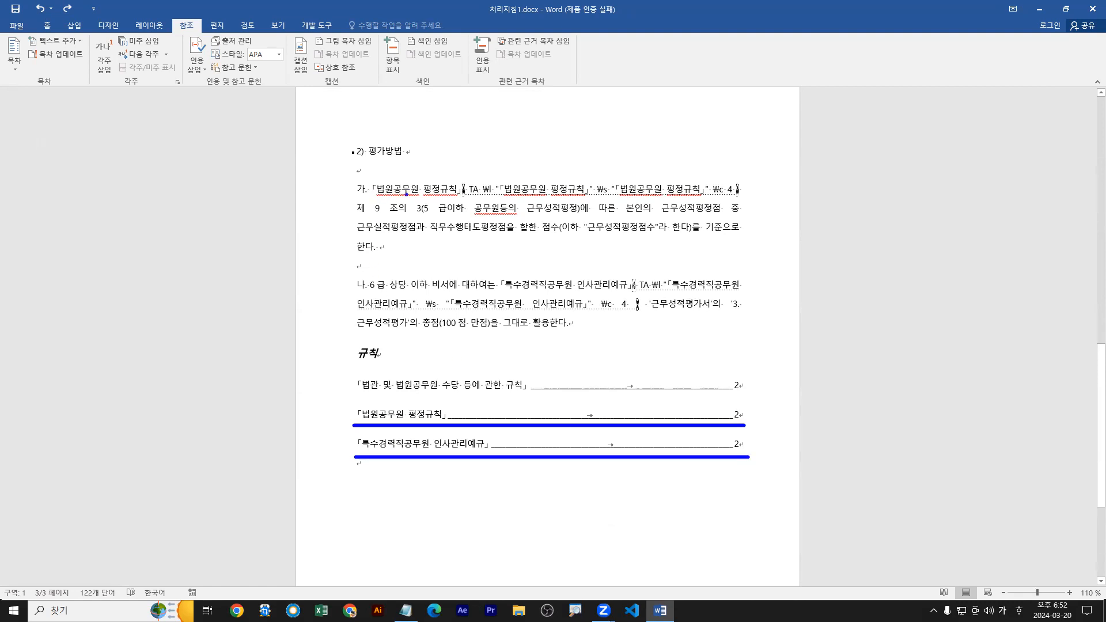
pyautogui.moveTo(553, 286); pyautogui.dragTo(552, 284)
pyautogui.moveTo(741, 415)
pyautogui.mouseDown()
pyautogui.moveTo(736, 425)
pyautogui.moveTo(748, 409)
pyautogui.moveTo(725, 440)
pyautogui.moveTo(746, 445)
pyautogui.moveTo(741, 455)
pyautogui.mouseUp()
pyautogui.press('Escape')
pyautogui.click(485, 392)
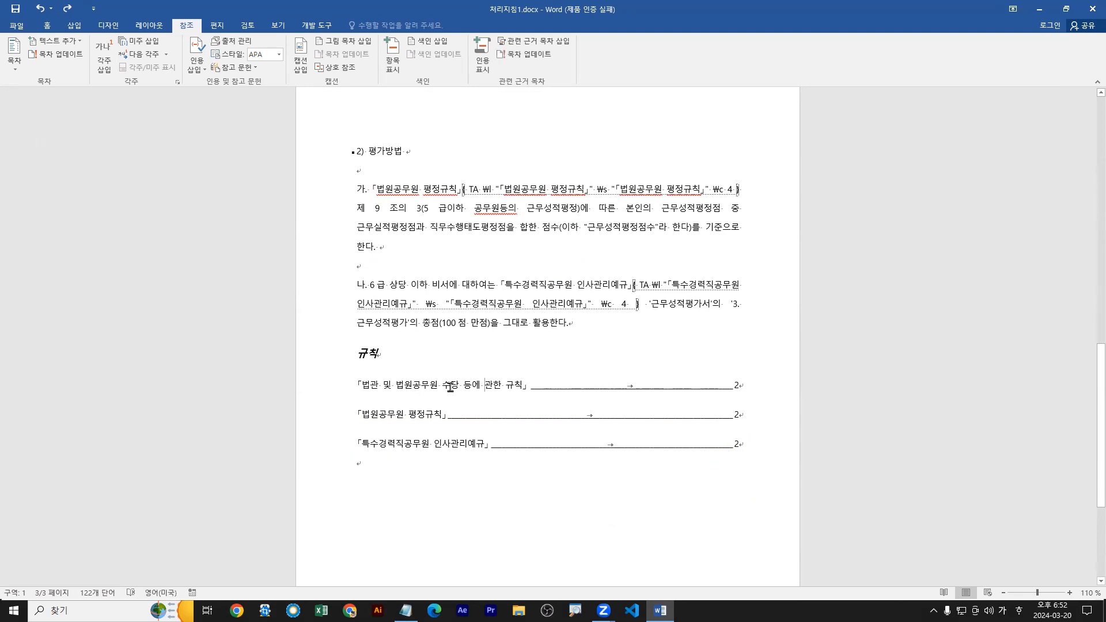
# Place the insertion point inside the 관련 근거 목차 and update the table.
pyautogui.click(434, 387)
pyautogui.hotkey('ctrl', '2')
pyautogui.moveTo(431, 386); pyautogui.dragTo(450, 362)
pyautogui.moveTo(493, 46)
pyautogui.mouseDown()
pyautogui.moveTo(557, 64)
pyautogui.moveTo(560, 80)
pyautogui.mouseUp()
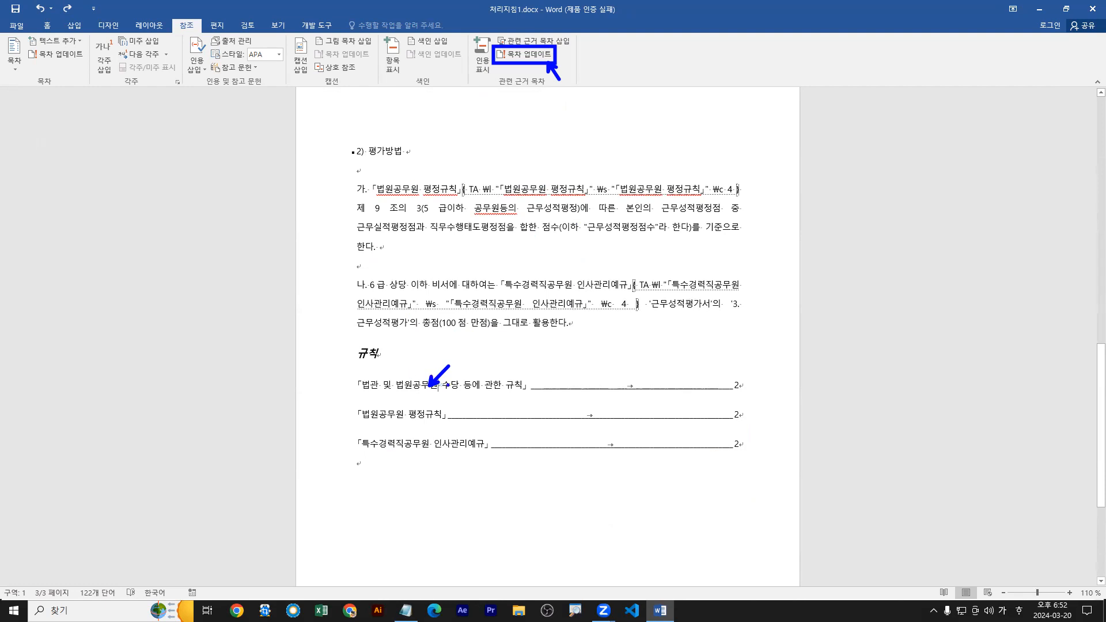
pyautogui.moveTo(627, 341)
pyautogui.mouseDown()
pyautogui.moveTo(648, 340)
pyautogui.moveTo(619, 381)
pyautogui.moveTo(649, 357)
pyautogui.mouseUp()
pyautogui.moveTo(667, 352); pyautogui.dragTo(655, 373)
pyautogui.moveTo(615, 329); pyautogui.dragTo(695, 387)
pyautogui.moveTo(424, 385); pyautogui.dragTo(447, 395)
pyautogui.press('Escape')
pyautogui.click(417, 386)
pyautogui.click(537, 57)
pyautogui.moveTo(540, 60); pyautogui.dragTo(543, 95)
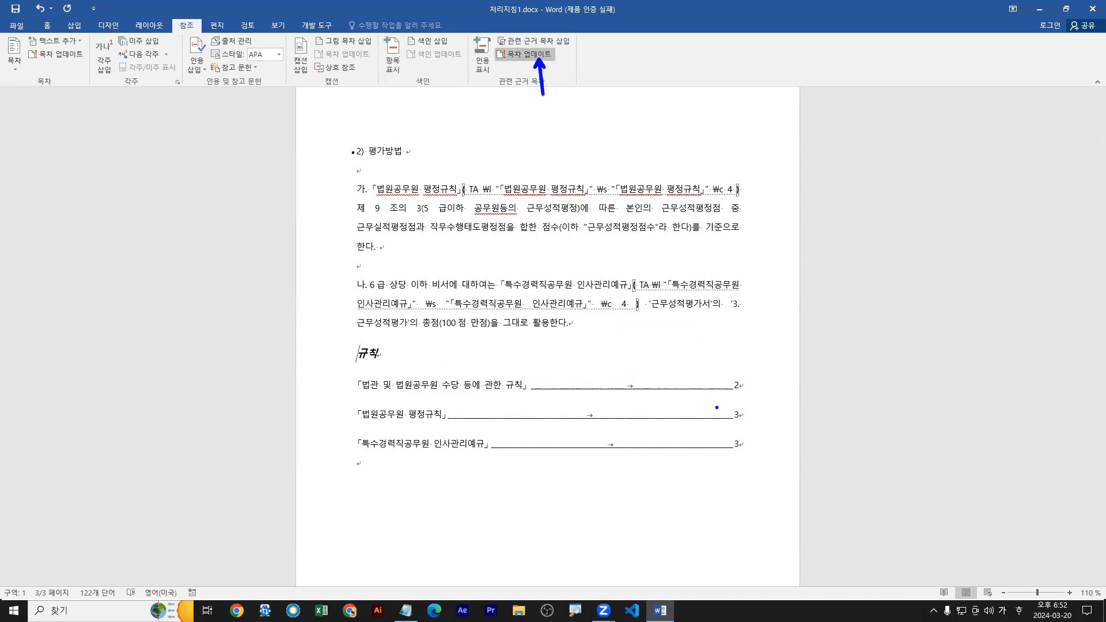
pyautogui.moveTo(741, 426)
pyautogui.mouseDown()
pyautogui.moveTo(725, 411)
pyautogui.moveTo(747, 422)
pyautogui.moveTo(727, 455)
pyautogui.moveTo(746, 435)
pyautogui.moveTo(741, 456)
pyautogui.mouseUp()
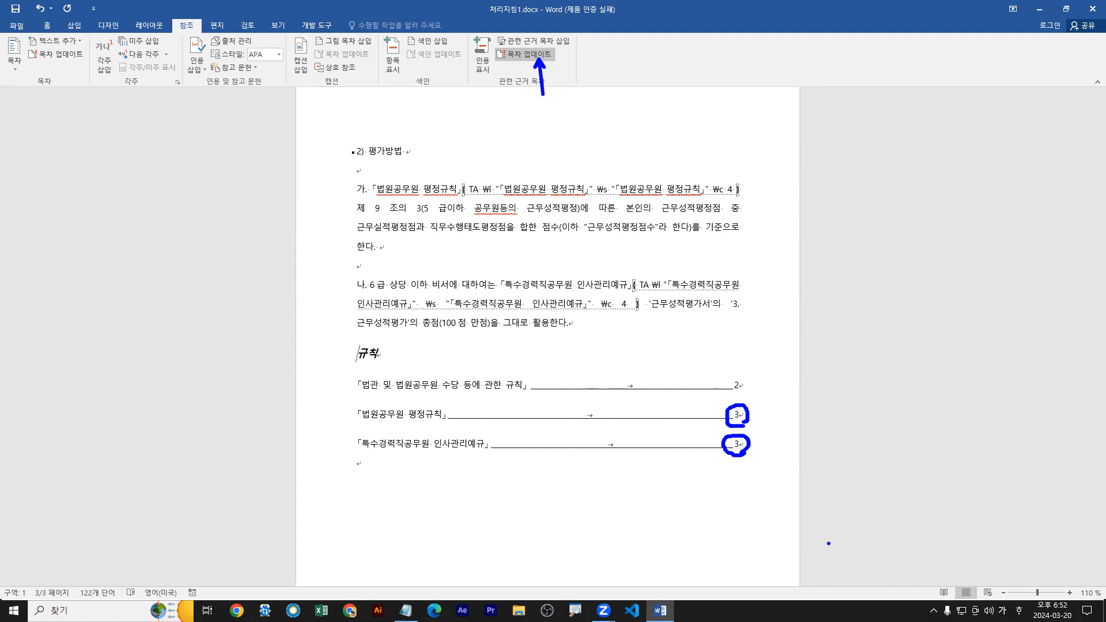
pyautogui.press('Escape')
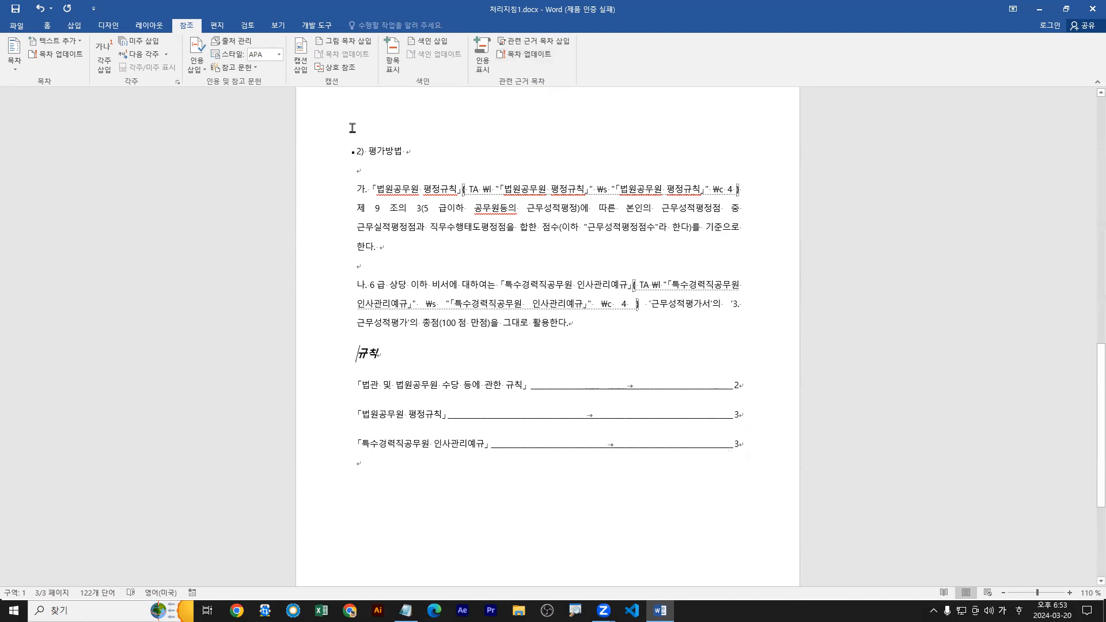
pyautogui.click(543, 58)
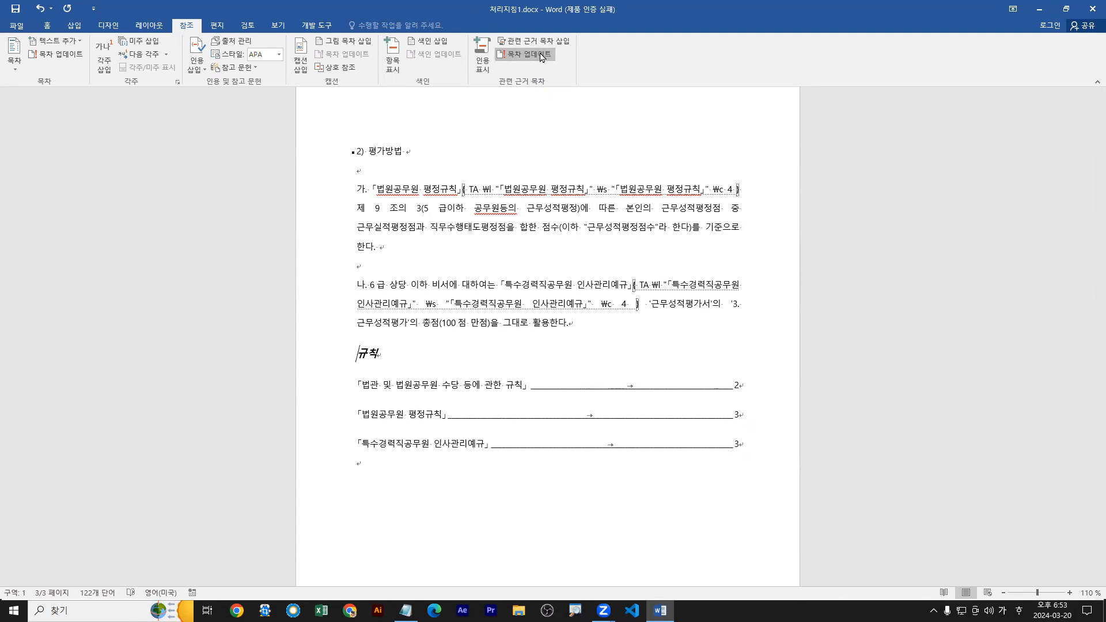
# Replace the existing 관련 근거 목차 using category 모두, with '여러 곳에서 인용' 사용 turned off, and confirm the replacement.
pyautogui.click(408, 415)
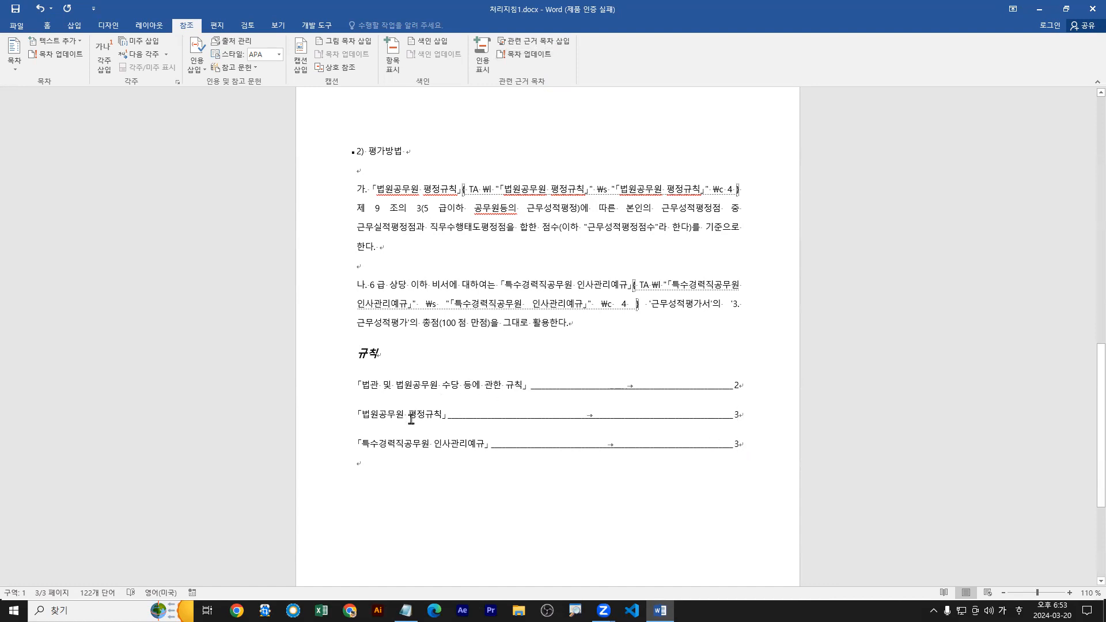
pyautogui.moveTo(414, 416); pyautogui.dragTo(442, 488)
pyautogui.moveTo(491, 31)
pyautogui.mouseDown()
pyautogui.moveTo(579, 52)
pyautogui.moveTo(570, 79)
pyautogui.mouseUp()
pyautogui.press('r')
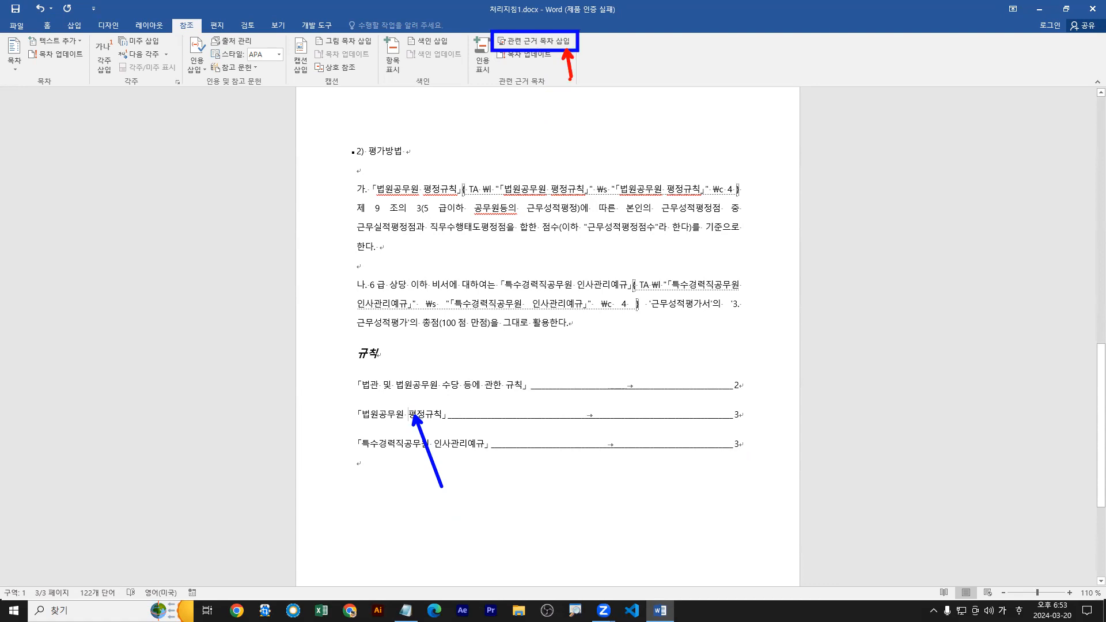
pyautogui.moveTo(552, 45); pyautogui.dragTo(548, 54)
pyautogui.press('Escape')
pyautogui.click(542, 41)
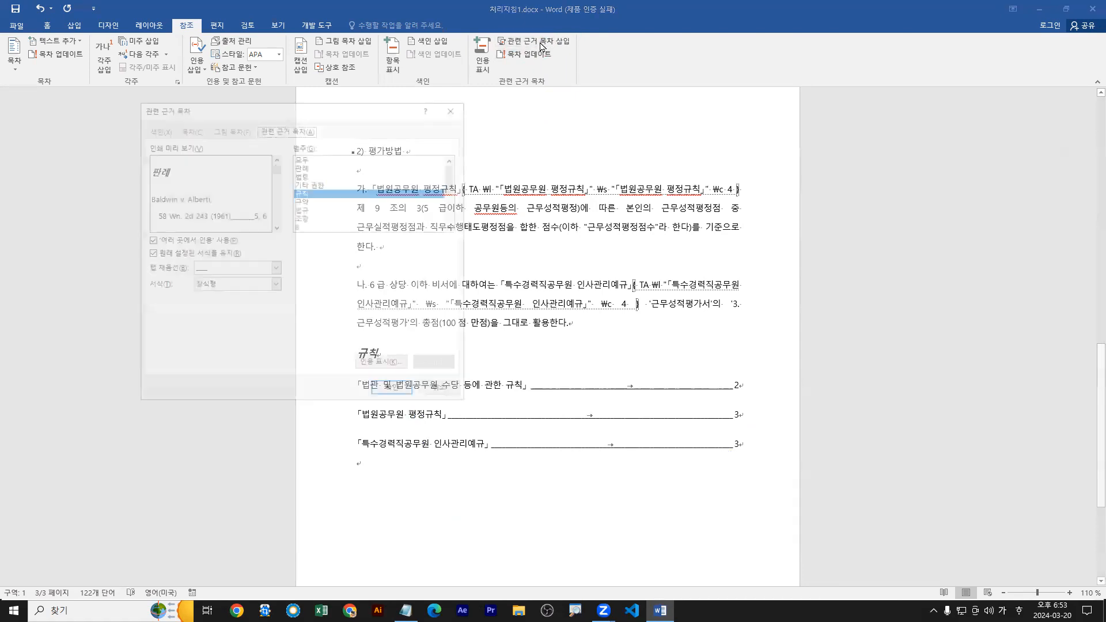
pyautogui.click(310, 161)
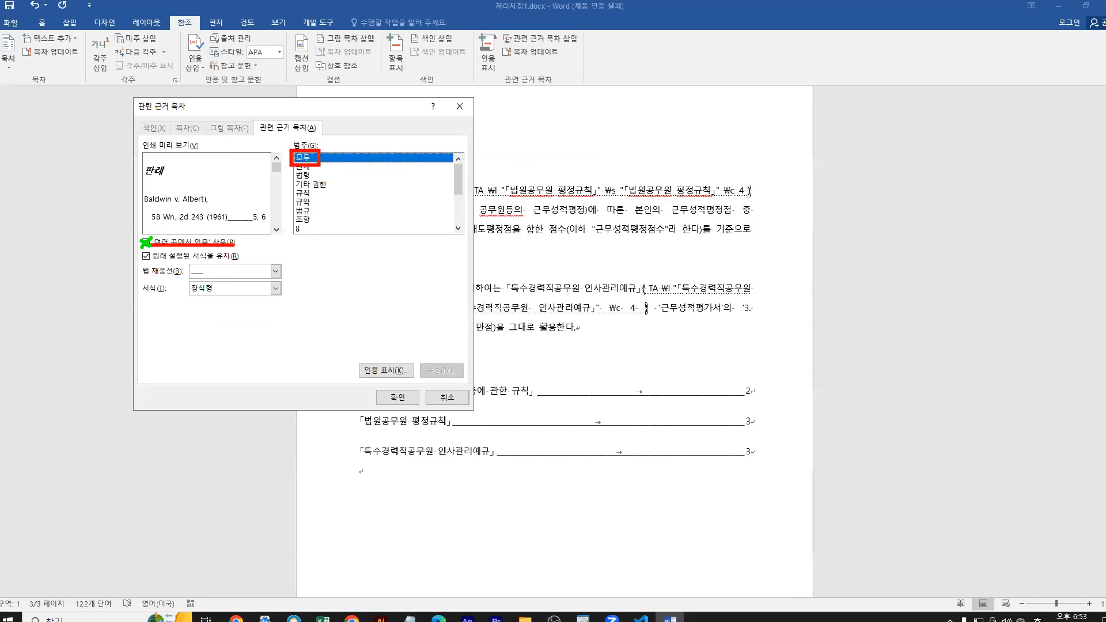
pyautogui.click(146, 242)
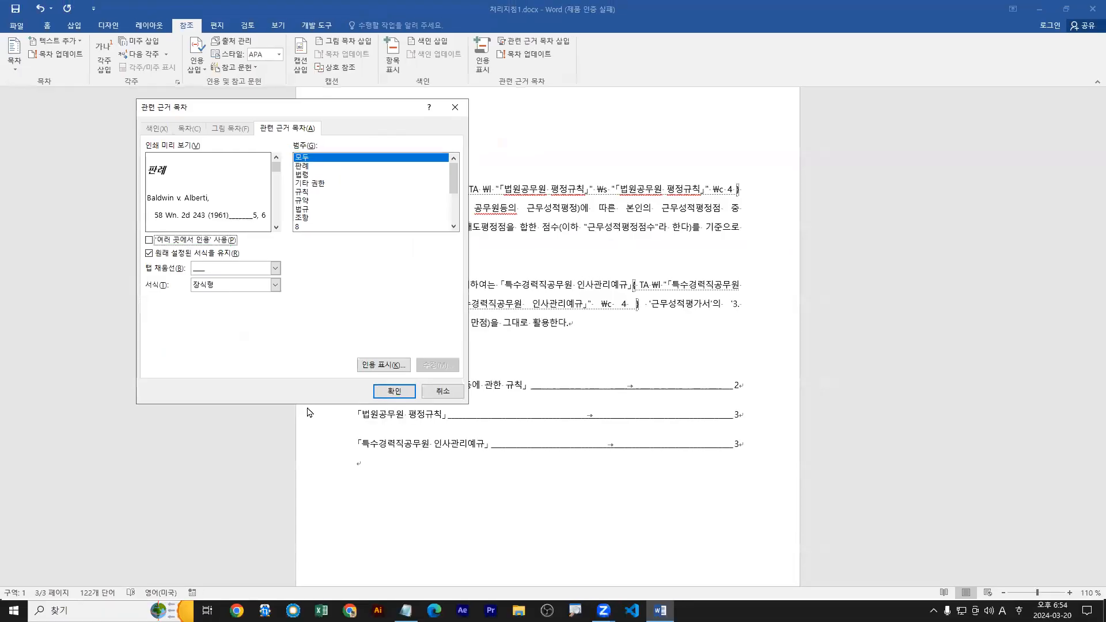
pyautogui.click(639, 591)
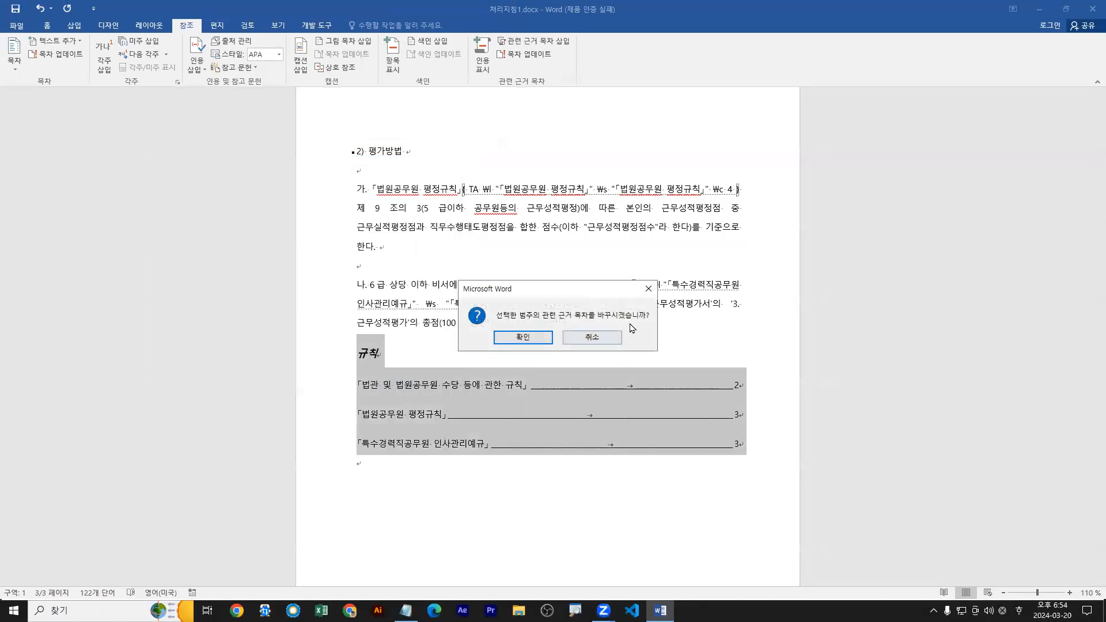
pyautogui.click(525, 339)
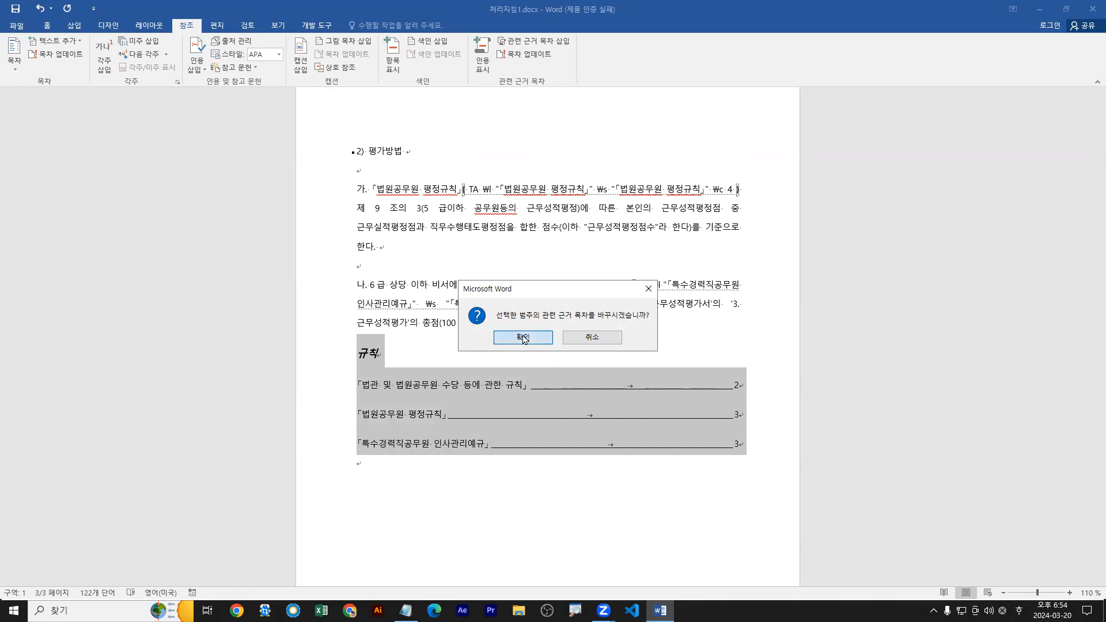
pyautogui.click(523, 339)
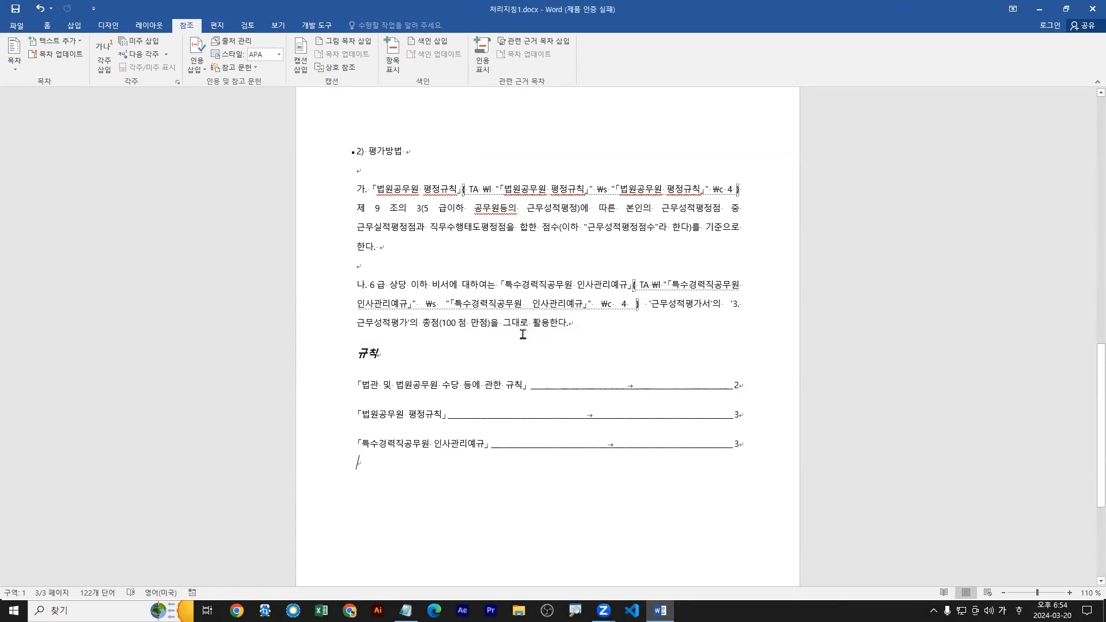
# Shrink the Word window so the lecture notes below it can be read.
pyautogui.moveTo(660, 611)
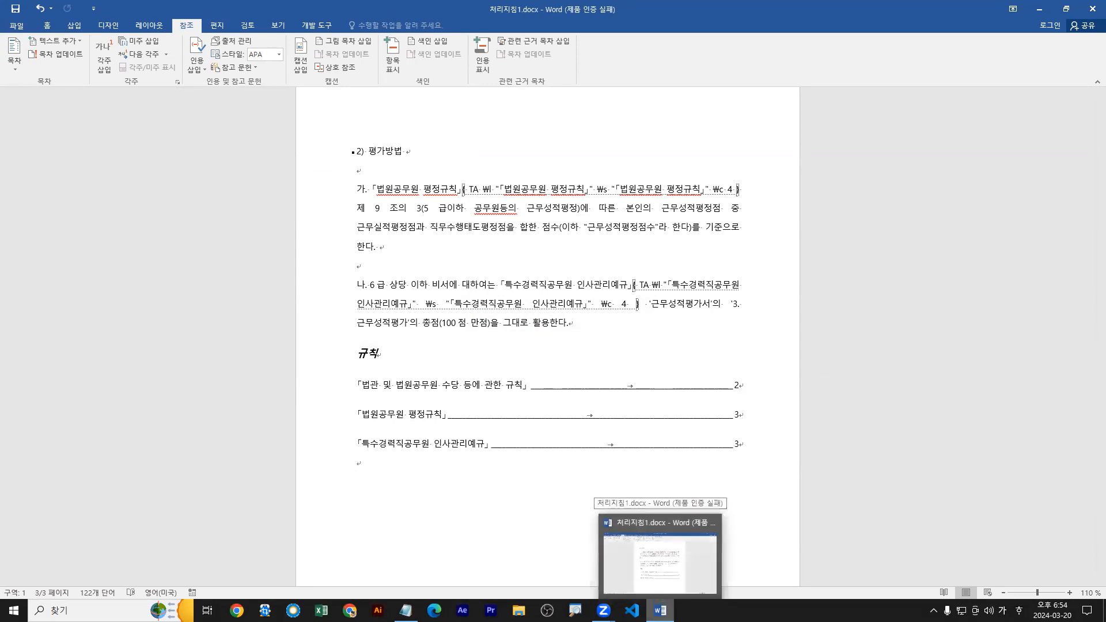
pyautogui.doubleClick(794, 8)
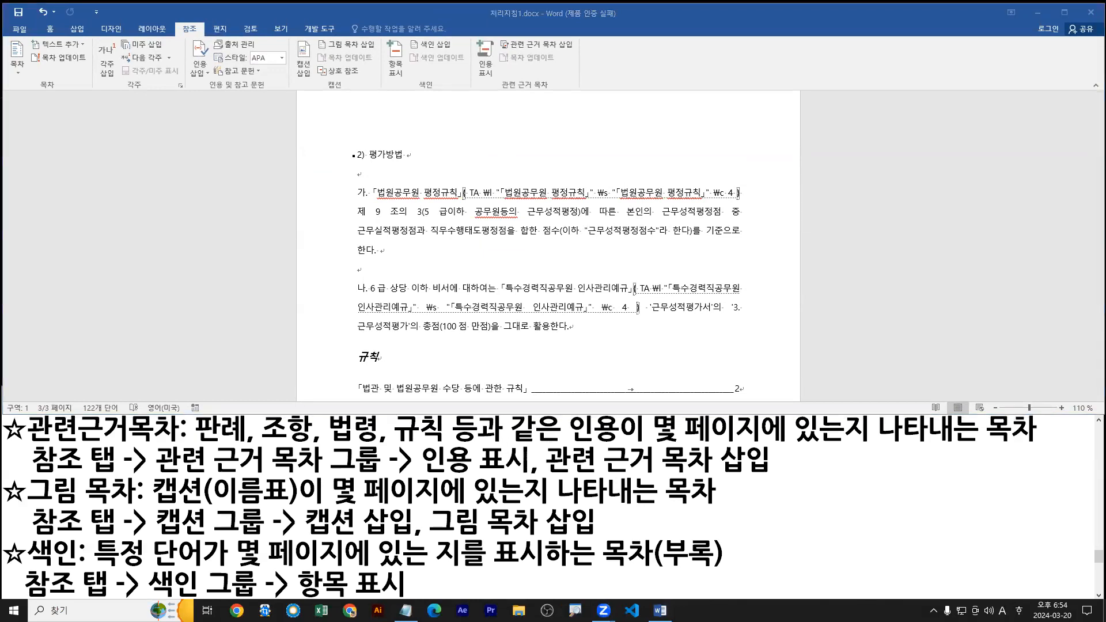
pyautogui.press('Hangul')
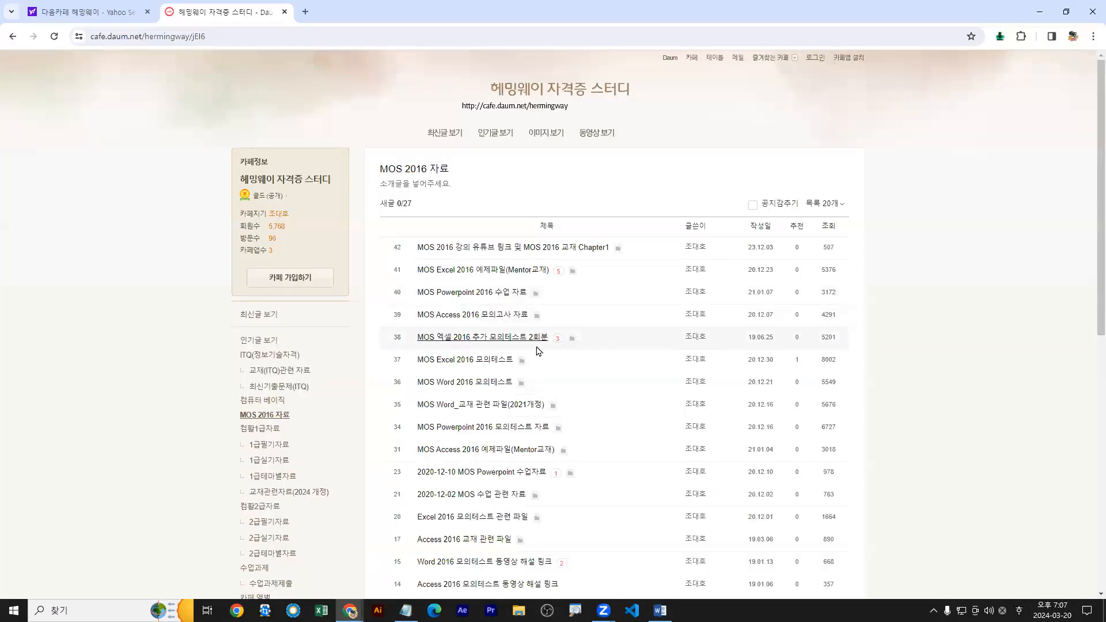
# Switch to Chrome, view the attachments of the MOS Word_교재 관련 파일(2021개정) post in the MOS 2016 자료 board, and minimize the browser.
pyautogui.scroll(-2, 536, 348)
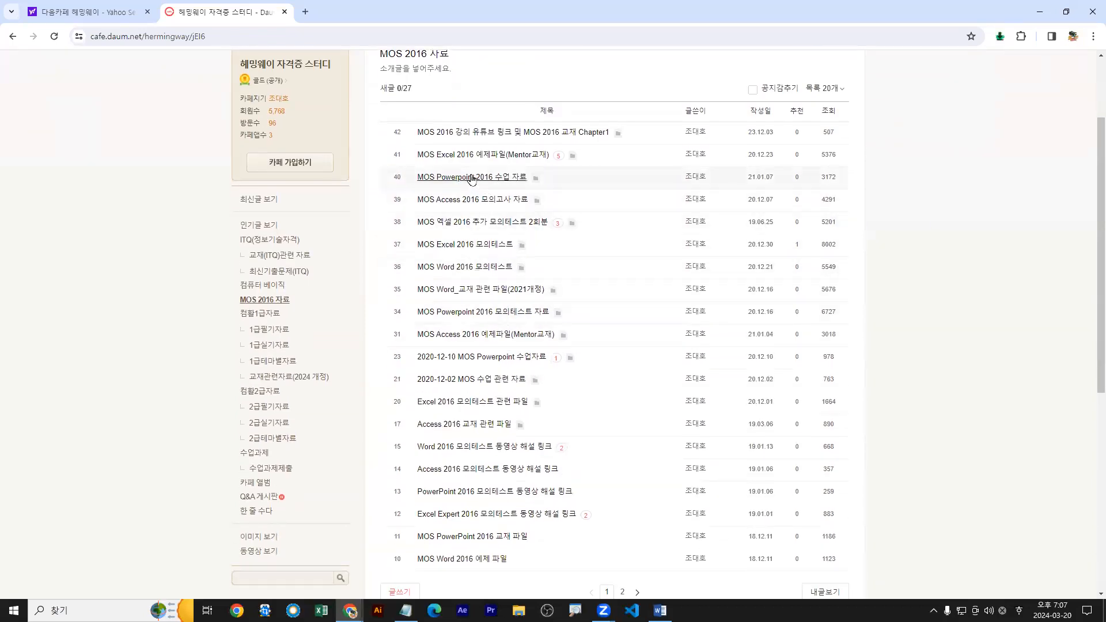
pyautogui.click(274, 302)
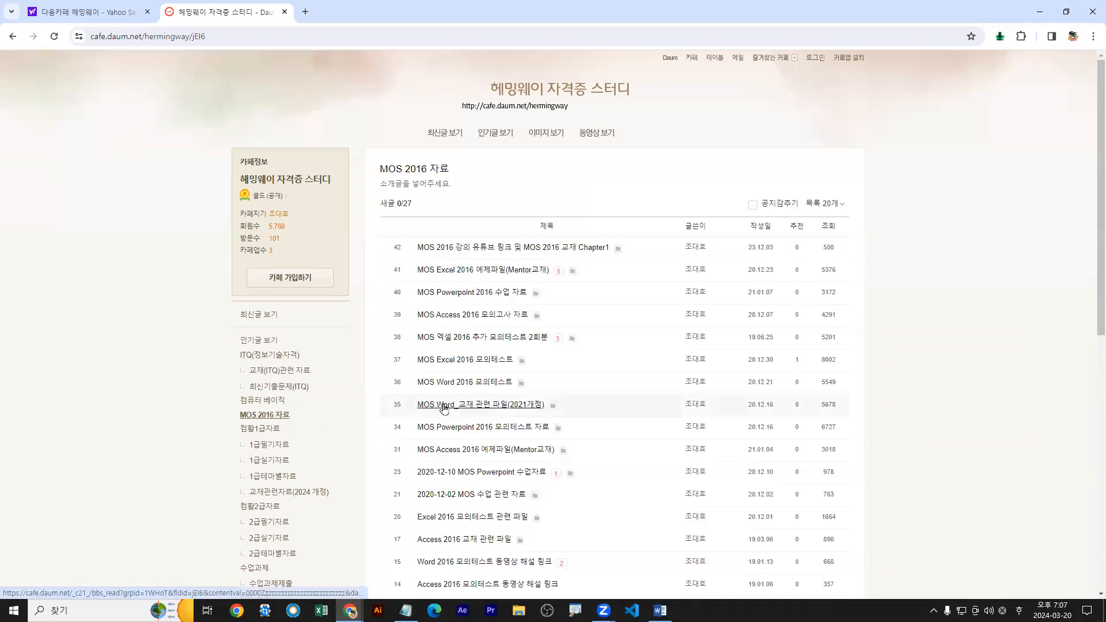
pyautogui.click(447, 405)
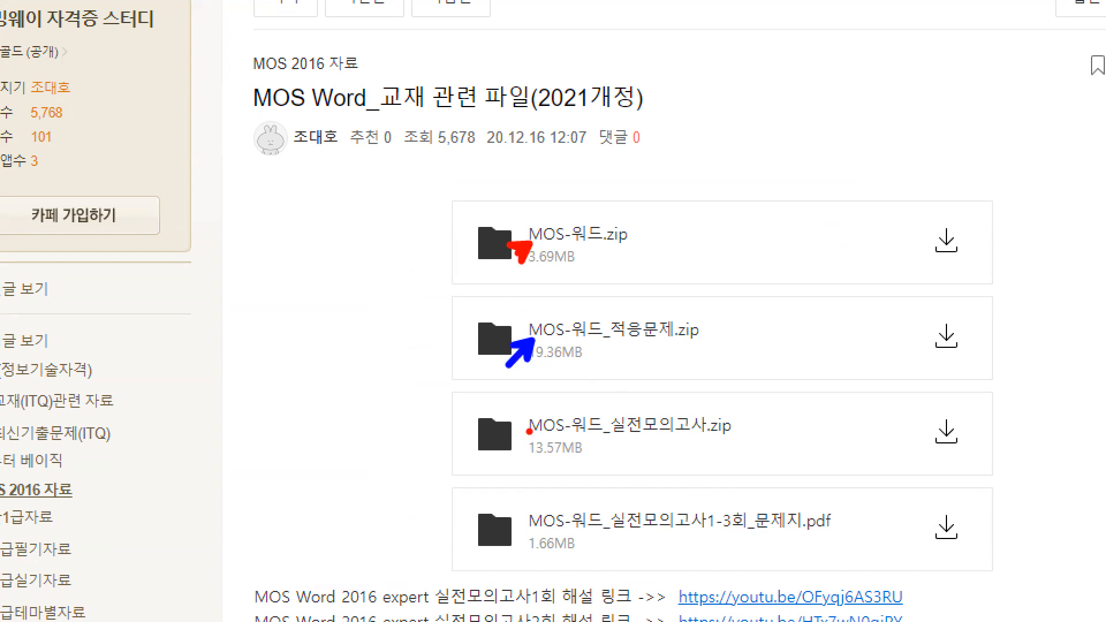
pyautogui.moveTo(530, 432); pyautogui.dragTo(521, 440)
pyautogui.press('b')
pyautogui.moveTo(462, 301)
pyautogui.mouseDown()
pyautogui.moveTo(873, 339)
pyautogui.moveTo(973, 379)
pyautogui.mouseUp()
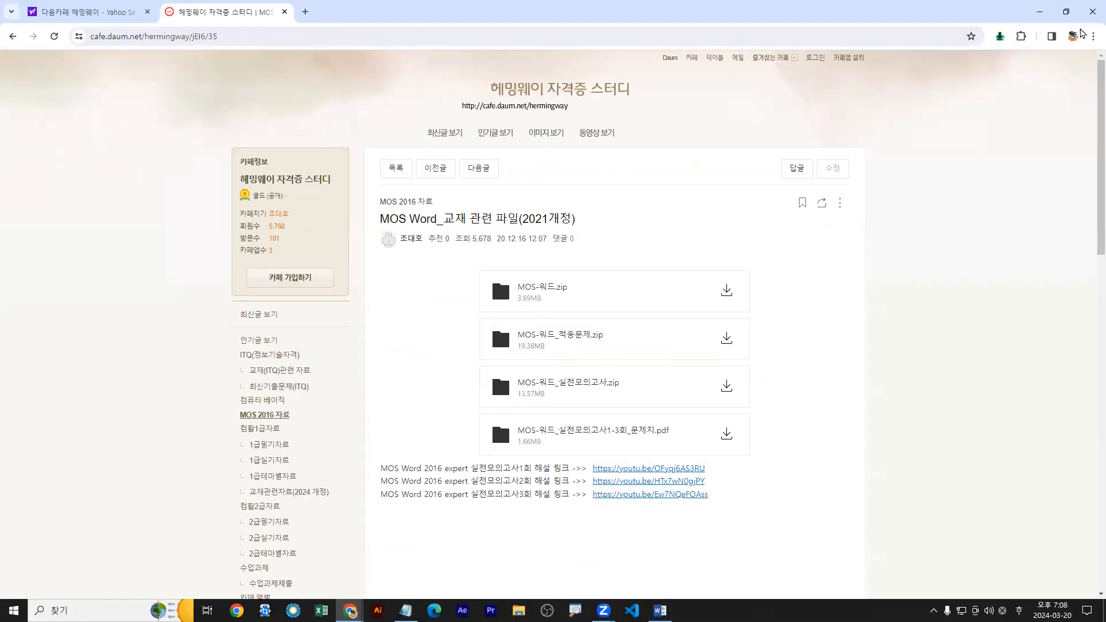
pyautogui.click(1040, 12)
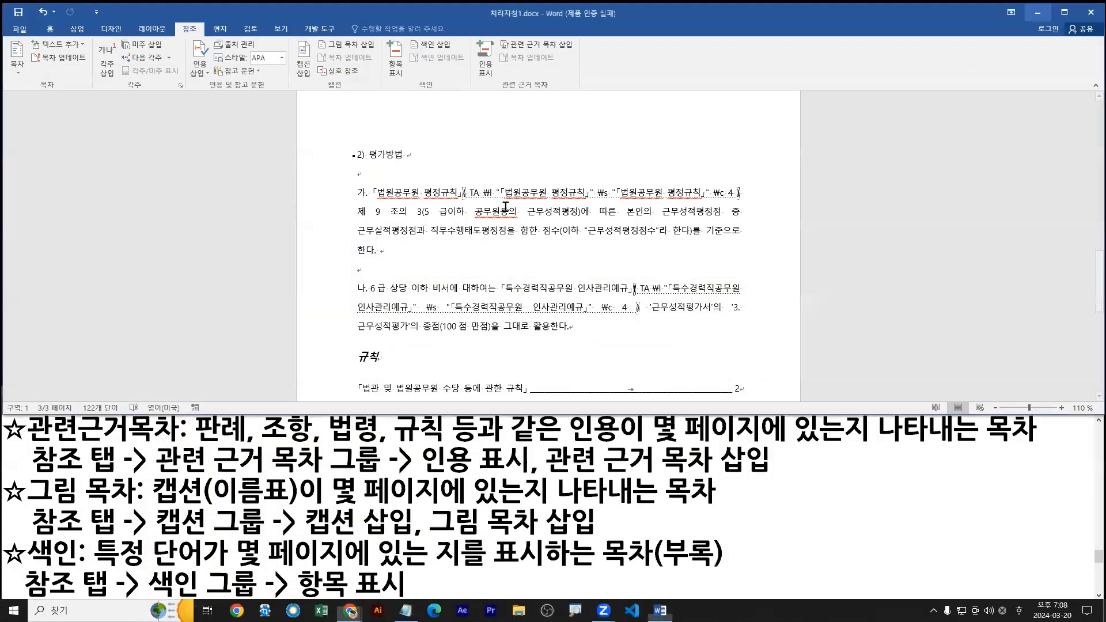
# Maximize the Word window and examine the 「법원공무원 평정규칙」 entry in the 관련 근거 목차.
pyautogui.click(321, 491)
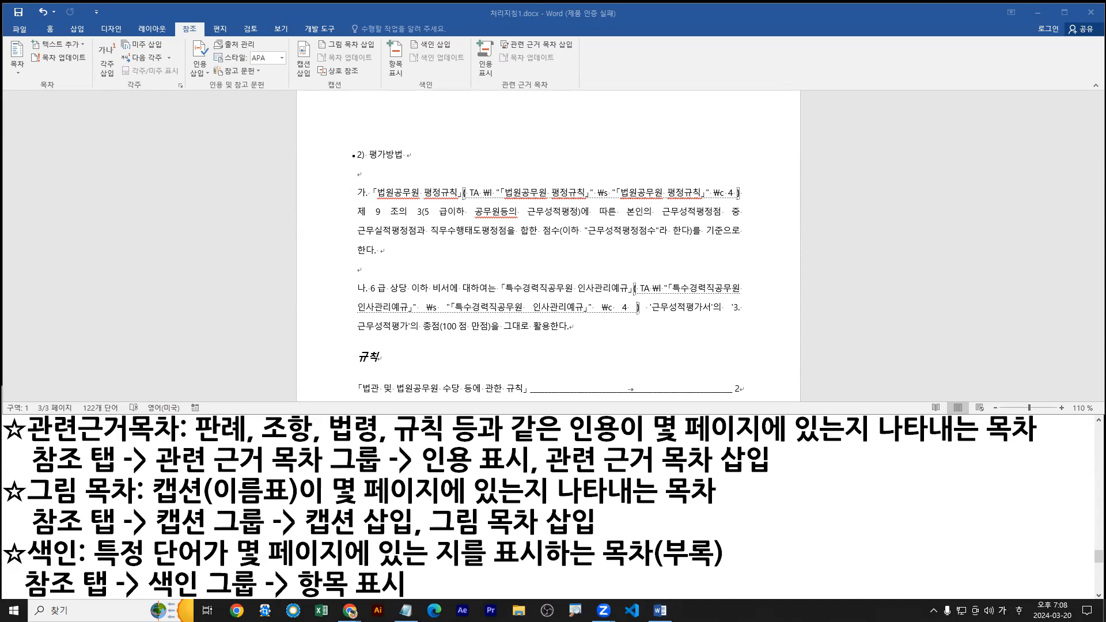
pyautogui.click(453, 227)
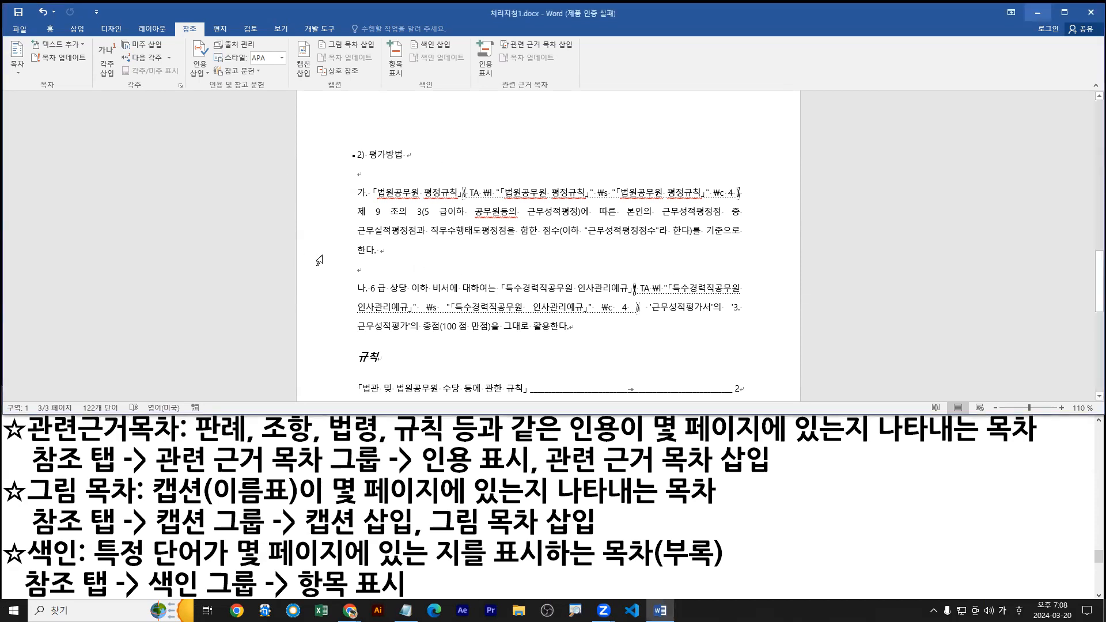
pyautogui.doubleClick(649, 23)
pyautogui.scroll(-1, 607, 279)
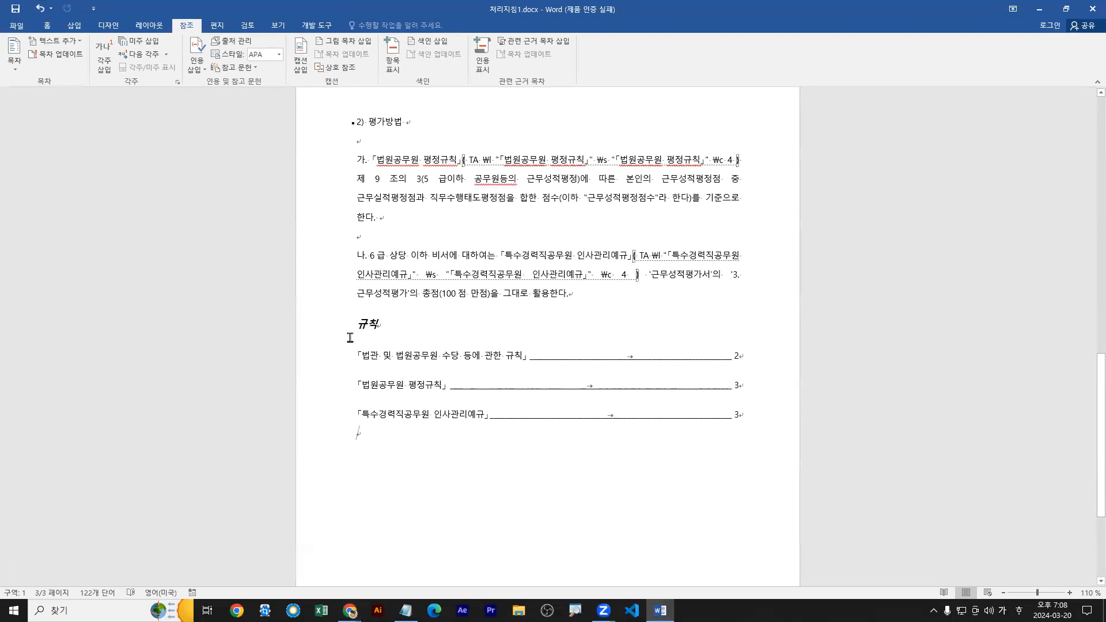
pyautogui.moveTo(356, 374)
pyautogui.mouseDown()
pyautogui.moveTo(671, 406)
pyautogui.moveTo(531, 401)
pyautogui.moveTo(751, 398)
pyautogui.mouseUp()
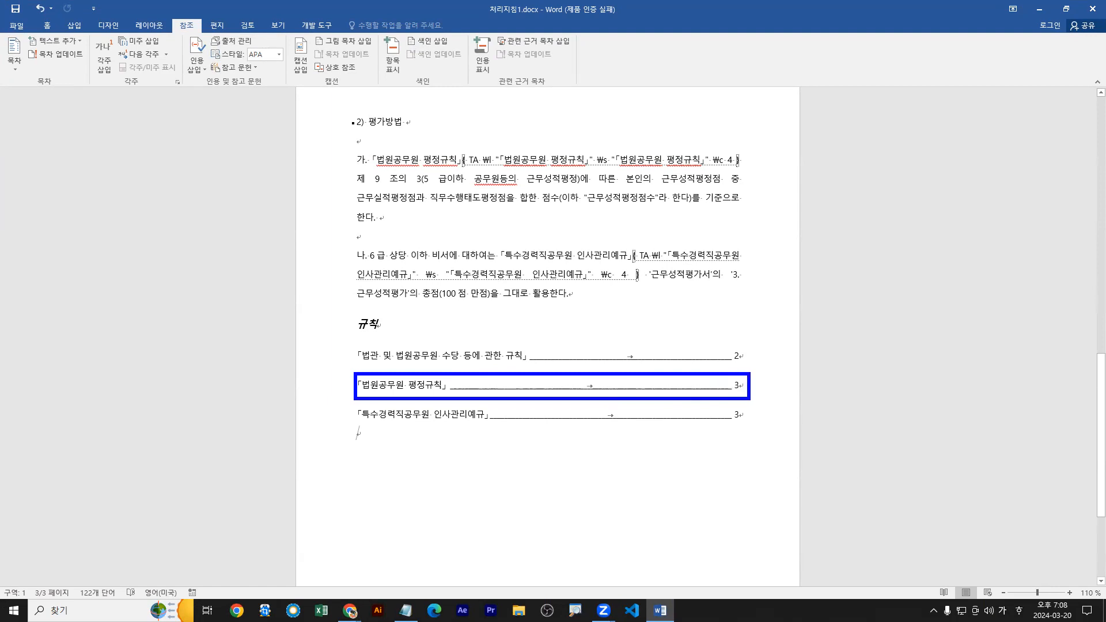
pyautogui.moveTo(352, 386)
pyautogui.mouseDown()
pyautogui.moveTo(749, 404)
pyautogui.moveTo(749, 385)
pyautogui.mouseUp()
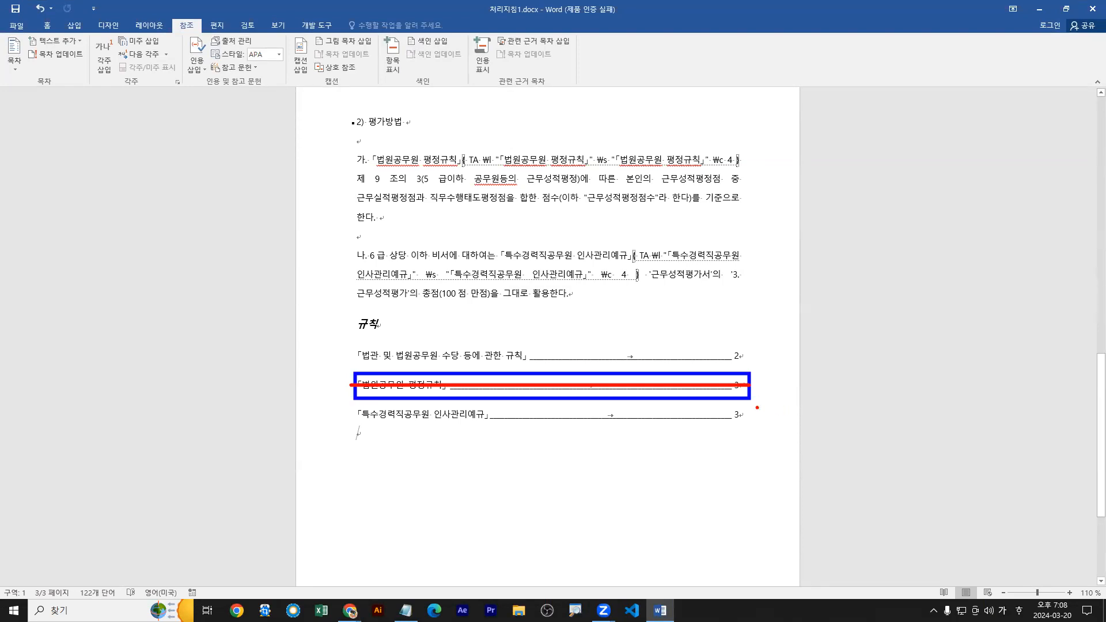
pyautogui.press('Escape')
# Delete the TA citation field that follows 「법원공무원 평정규칙」 in paragraph 가 under 2) 평가방법.
pyautogui.click(485, 160)
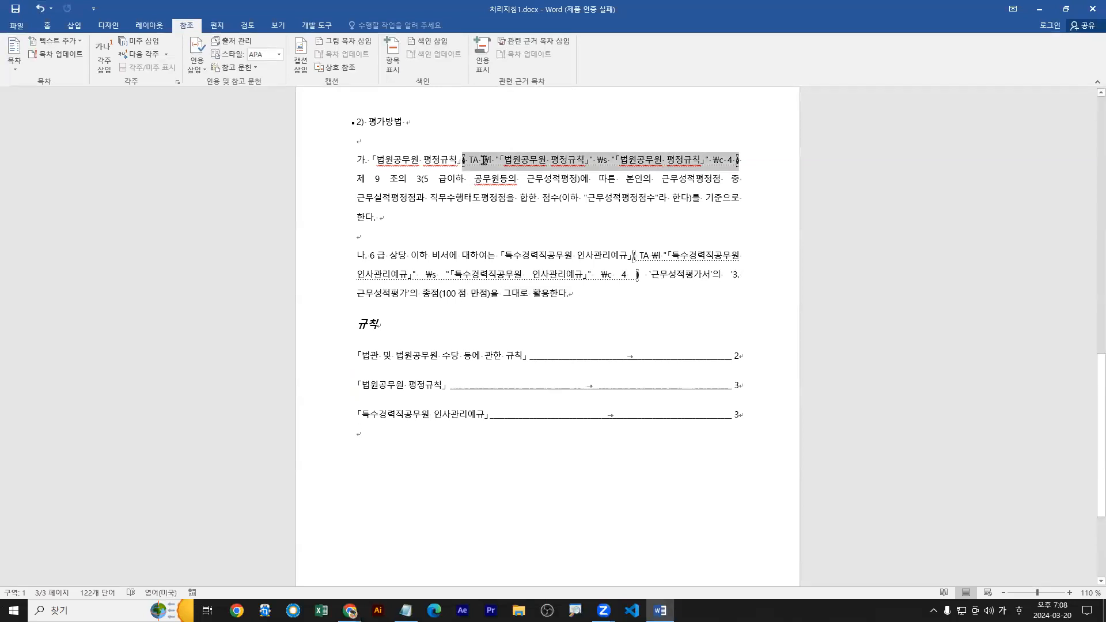
pyautogui.moveTo(458, 169)
pyautogui.mouseDown()
pyautogui.moveTo(375, 168)
pyautogui.moveTo(409, 134)
pyautogui.mouseUp()
pyautogui.moveTo(465, 173); pyautogui.dragTo(737, 172)
pyautogui.press('Escape')
pyautogui.click(463, 159)
pyautogui.moveTo(462, 160); pyautogui.dragTo(486, 163)
pyautogui.click(463, 161)
pyautogui.hotkey('ctrl', '1')
pyautogui.click(472, 168)
pyautogui.press('r')
pyautogui.moveTo(456, 174); pyautogui.dragTo(507, 173)
pyautogui.write('tde')
pyautogui.write('lete')
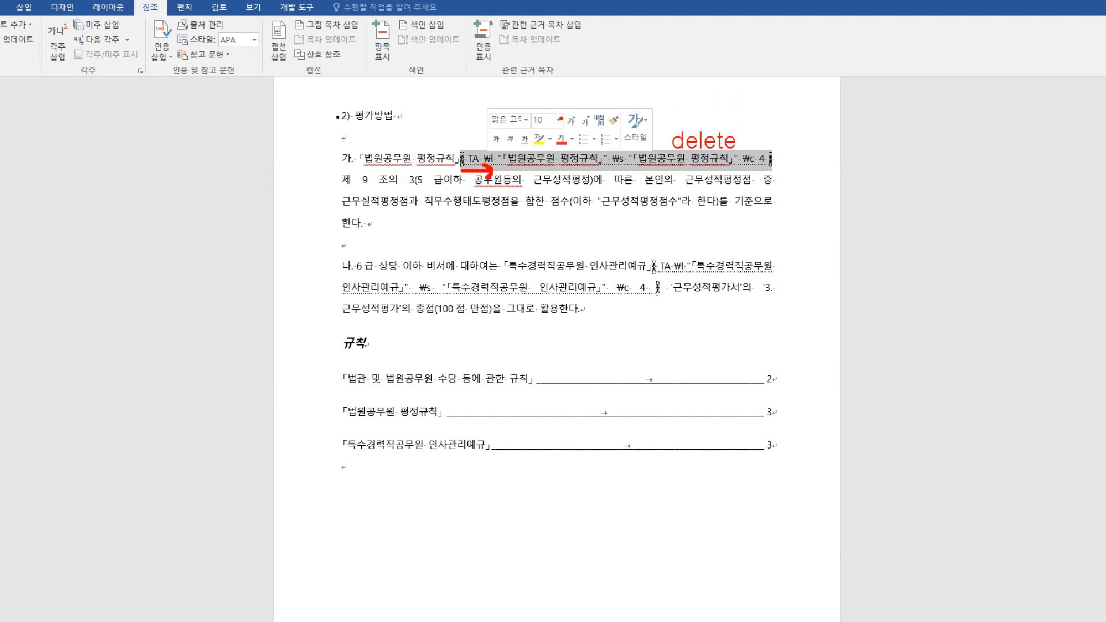
pyautogui.press('Delete')
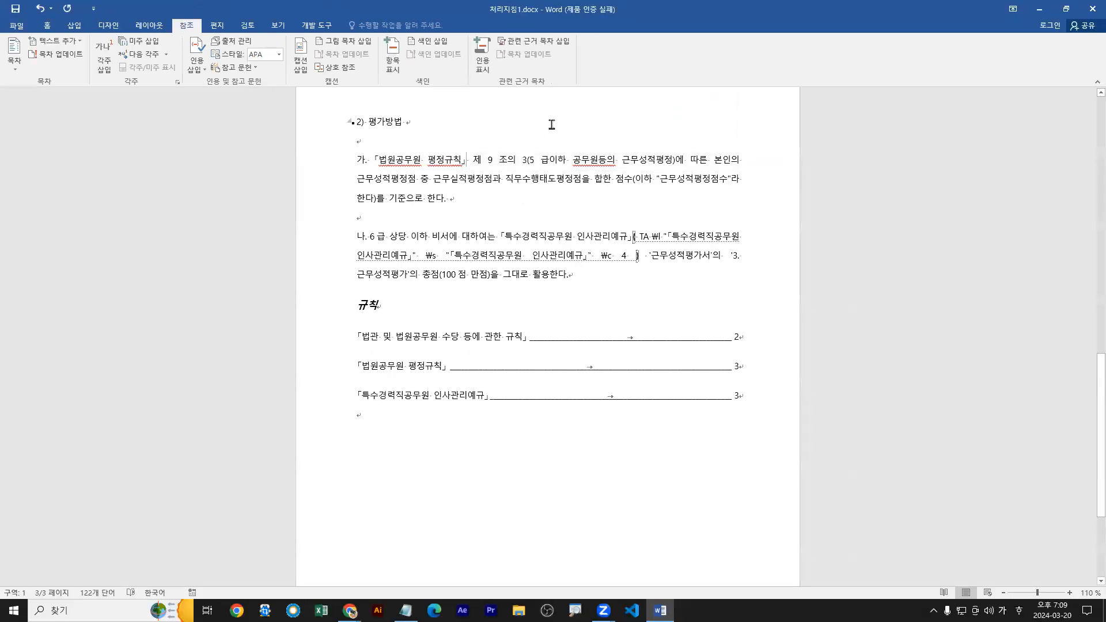
# Update the 관련 근거 목차 under the 규칙 heading to reflect the deleted citation mark.
pyautogui.click(474, 336)
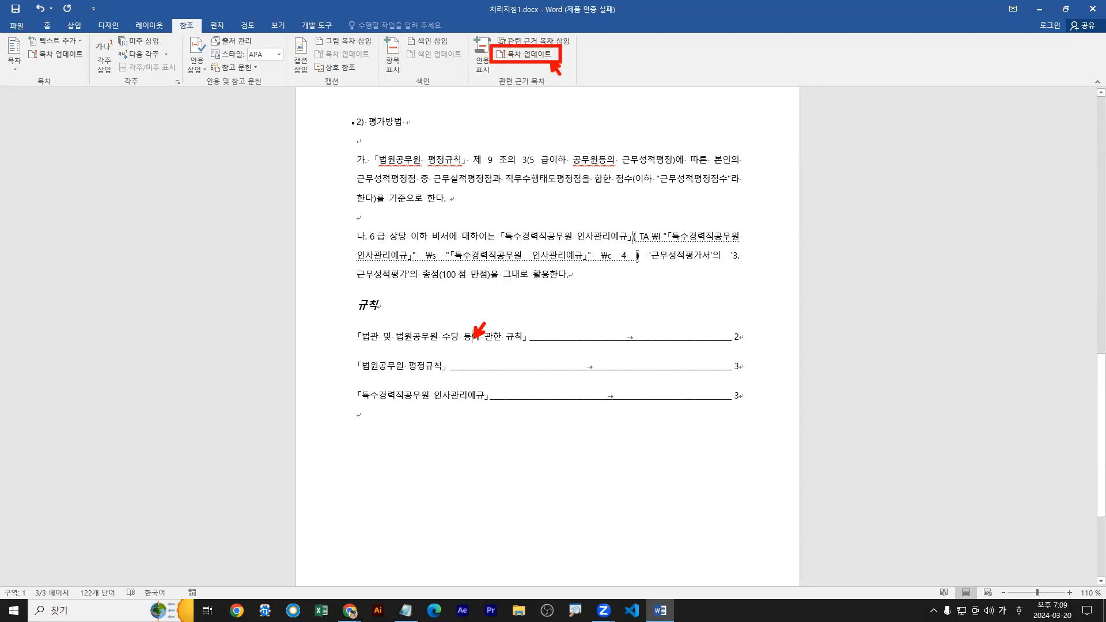
pyautogui.click(526, 54)
pyautogui.hotkey('ctrl', 'z')
pyautogui.click(543, 57)
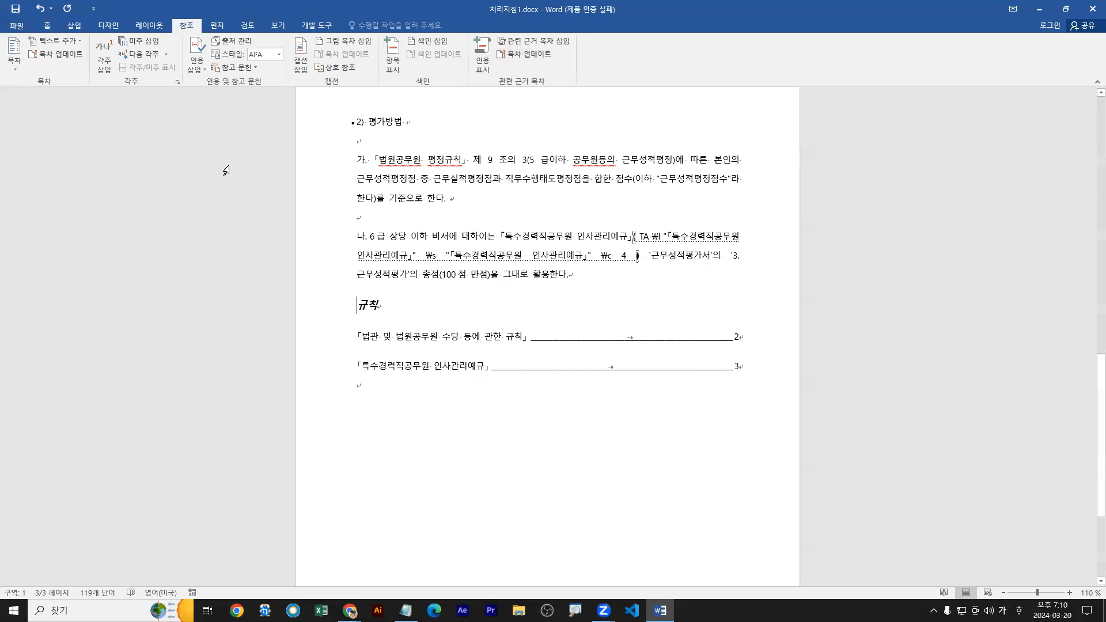
# Close 처리지침1.docx without saving the changes.
pyautogui.click(12, 27)
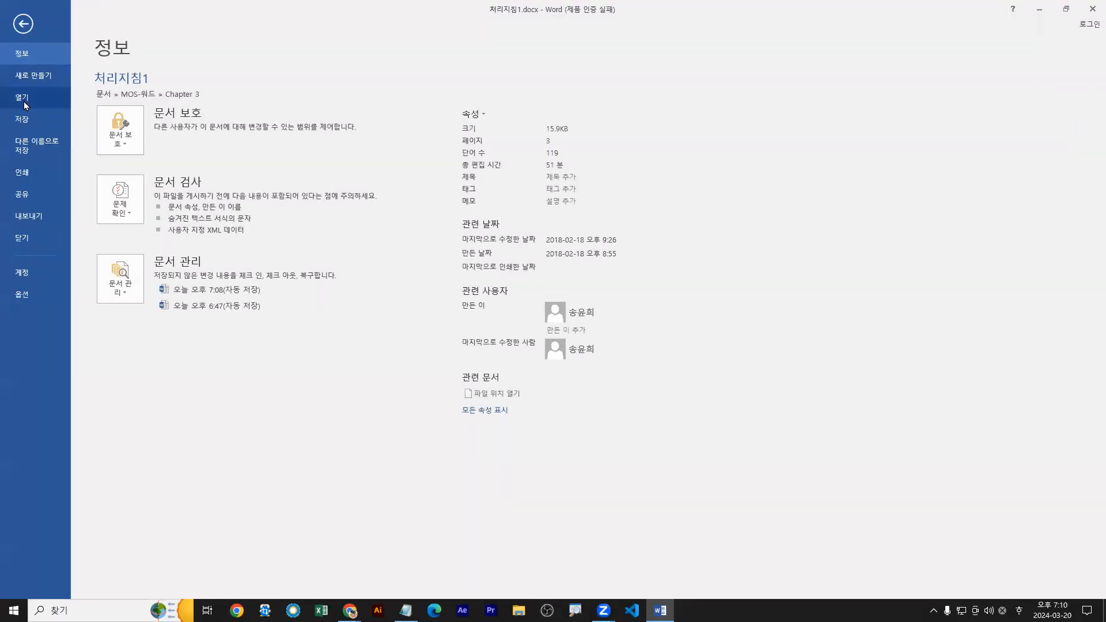
pyautogui.click(21, 238)
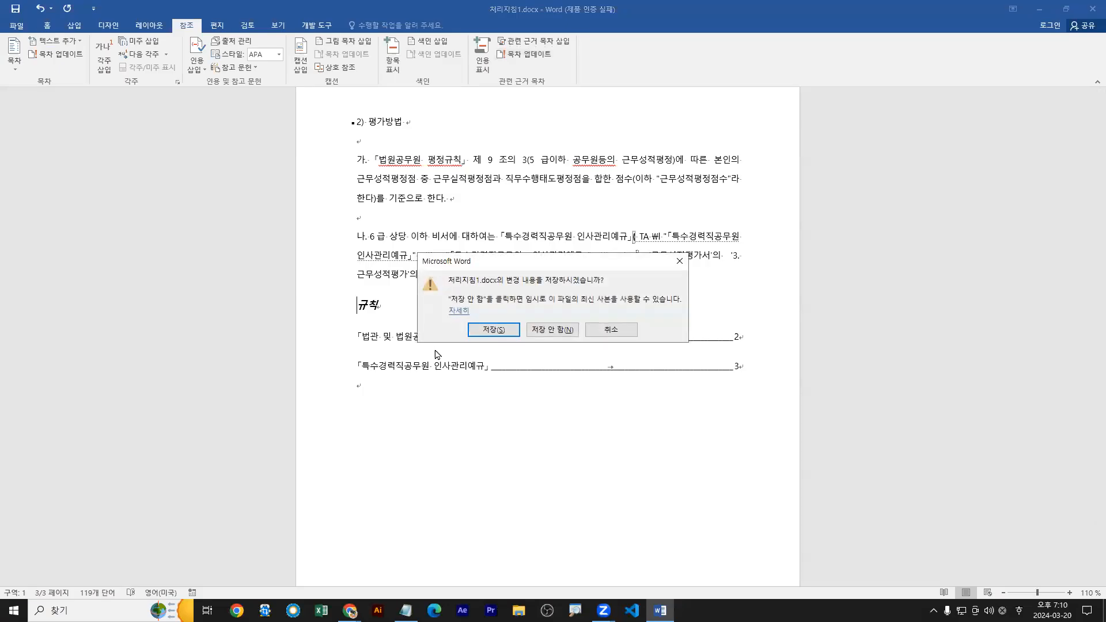
pyautogui.click(562, 333)
# Open 인공지능1.docx from the MOS-워드 Chapter 3 folder.
pyautogui.click(17, 26)
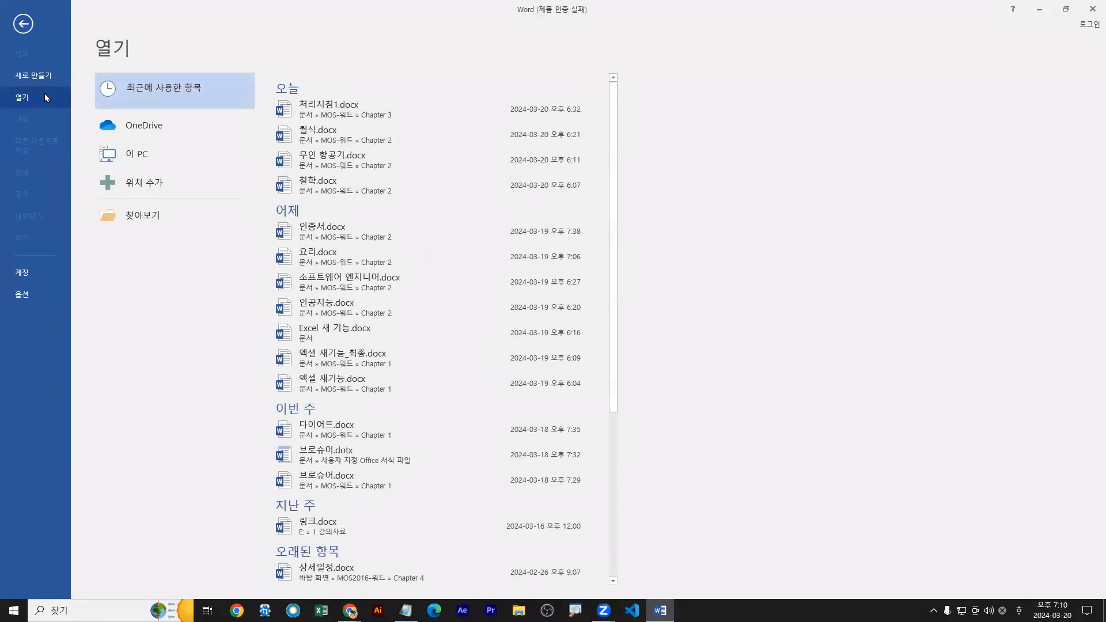
pyautogui.click(156, 215)
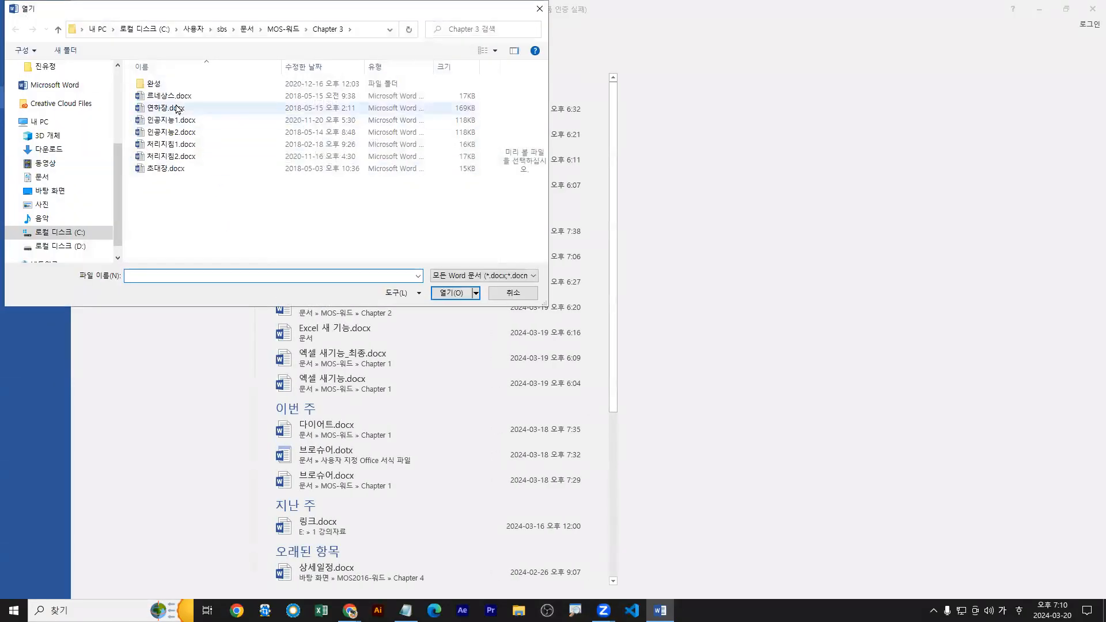
pyautogui.click(186, 123)
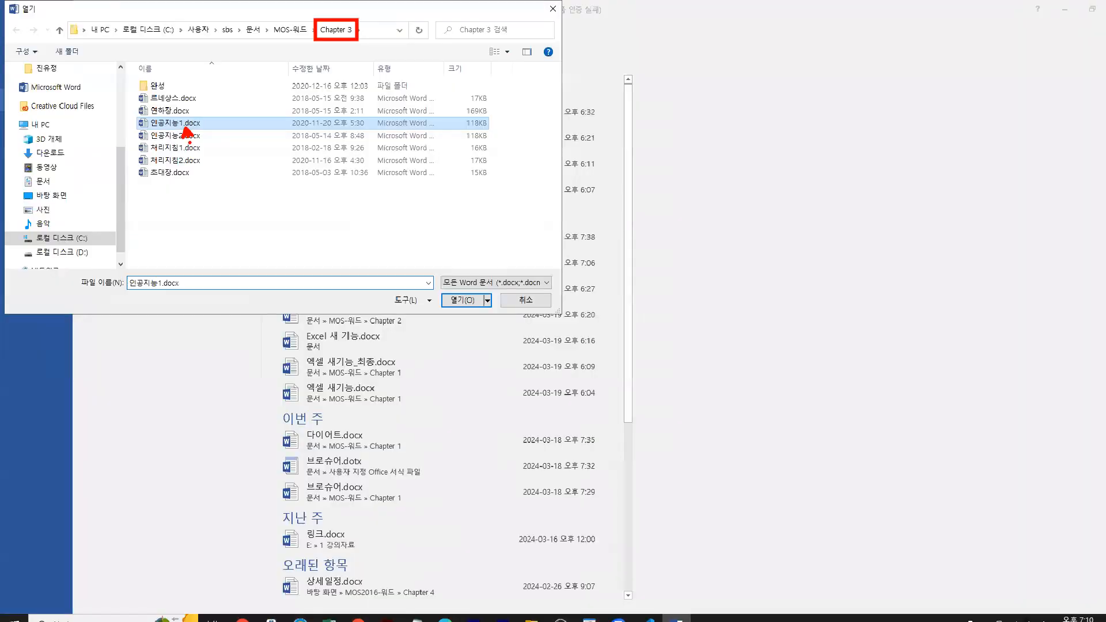
pyautogui.doubleClick(345, 241)
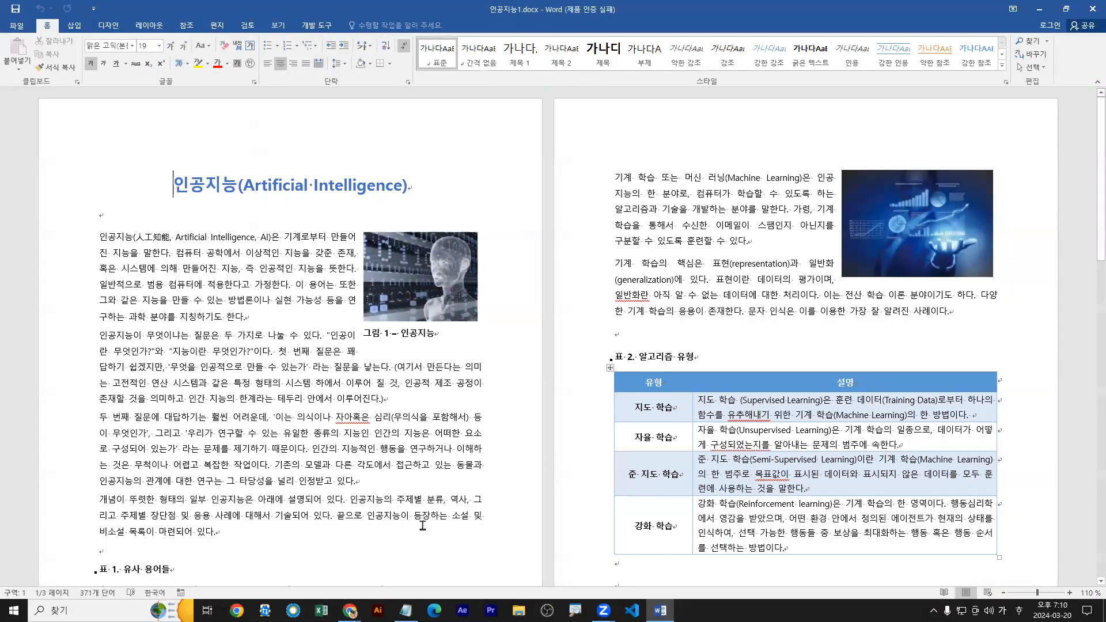
# Bring up the Notepad lecture notes and compare the 그림 목차 definition with the picture and table captions in the document.
pyautogui.click(406, 611)
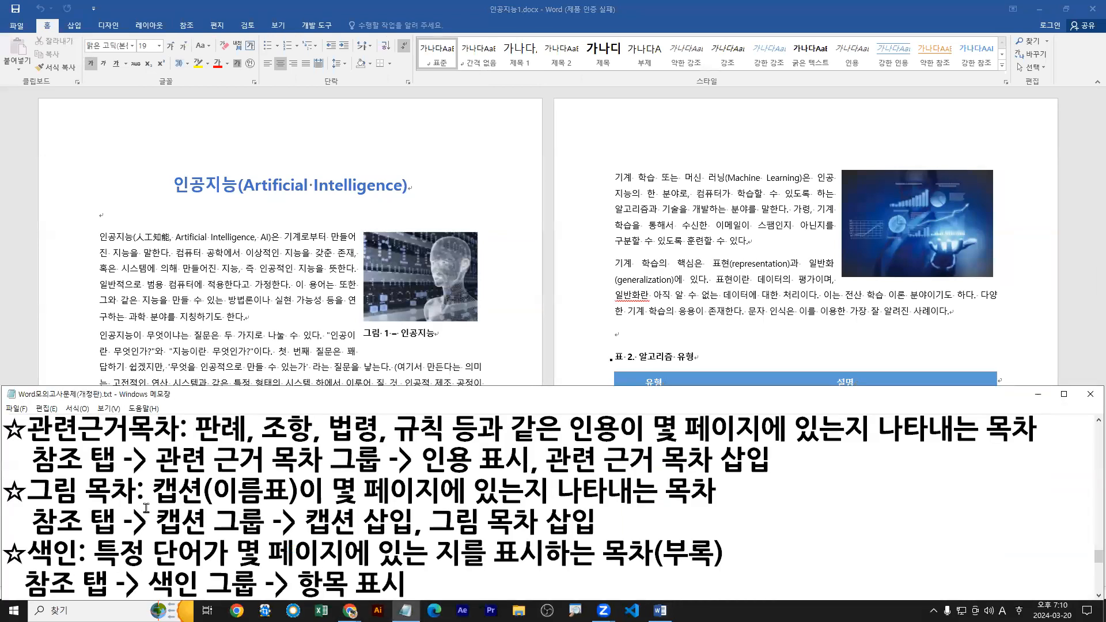
pyautogui.moveTo(21, 509); pyautogui.dragTo(672, 509)
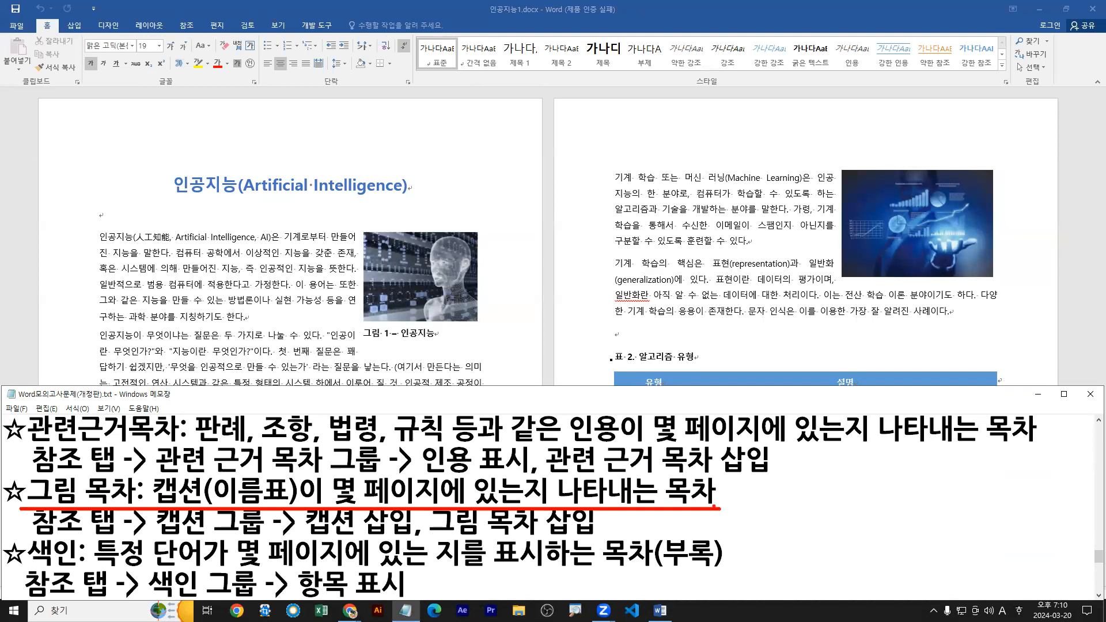
pyautogui.press('b')
pyautogui.moveTo(28, 445); pyautogui.dragTo(193, 445)
pyautogui.moveTo(572, 447); pyautogui.dragTo(1046, 446)
pyautogui.moveTo(356, 321); pyautogui.dragTo(465, 344)
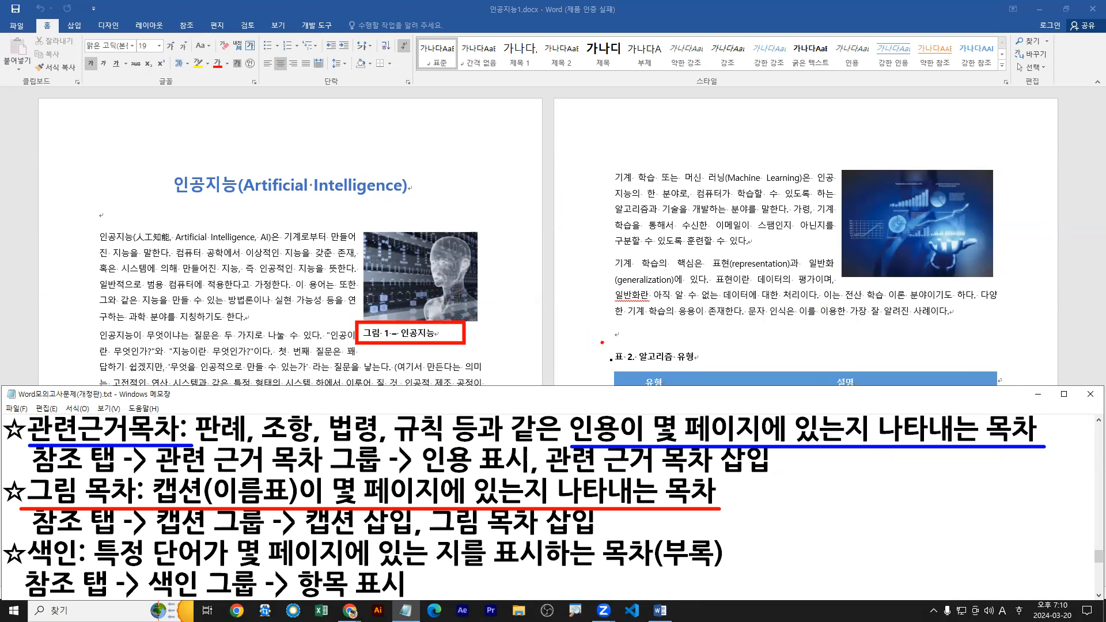
pyautogui.moveTo(374, 341)
pyautogui.mouseDown()
pyautogui.moveTo(315, 424)
pyautogui.moveTo(199, 480)
pyautogui.mouseUp()
pyautogui.moveTo(600, 341); pyautogui.dragTo(701, 370)
pyautogui.moveTo(602, 364); pyautogui.dragTo(221, 486)
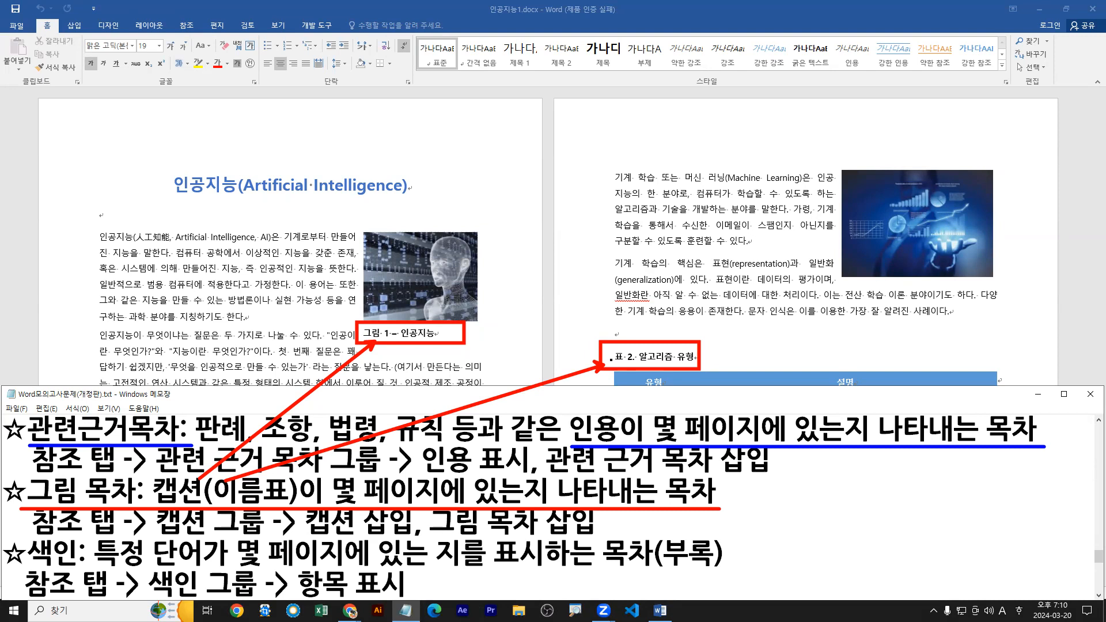
pyautogui.press('Escape')
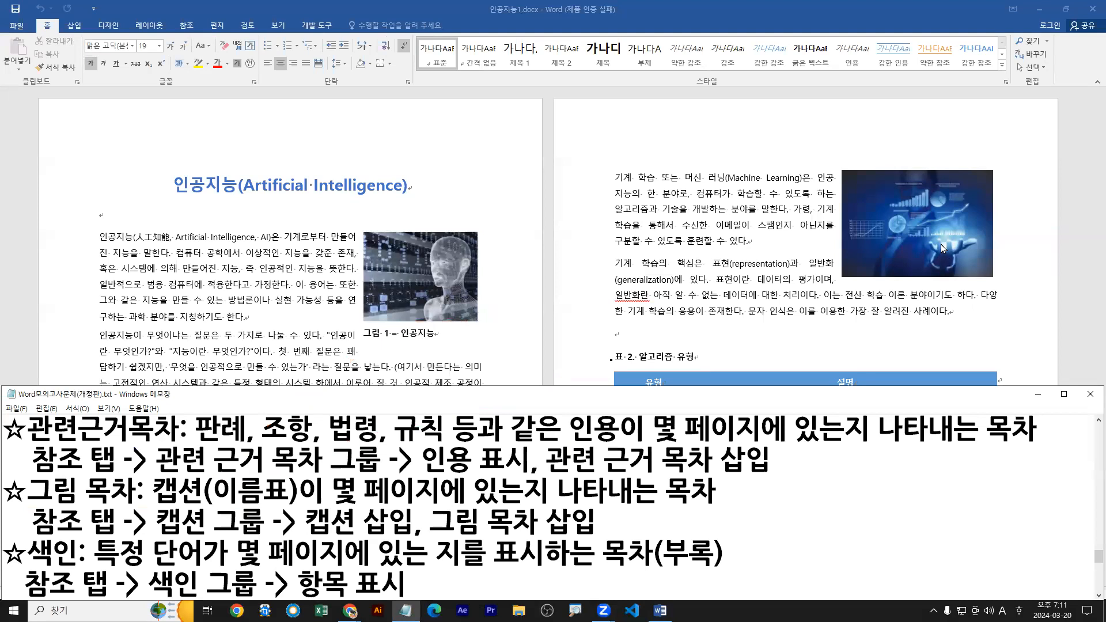
# Select the uncaptioned picture beside the 기계 학습 paragraph on page 2 and compare it with the captioned 그림 1 picture.
pyautogui.click(905, 231)
pyautogui.hotkey('ctrl', '2')
pyautogui.moveTo(899, 249); pyautogui.dragTo(846, 344)
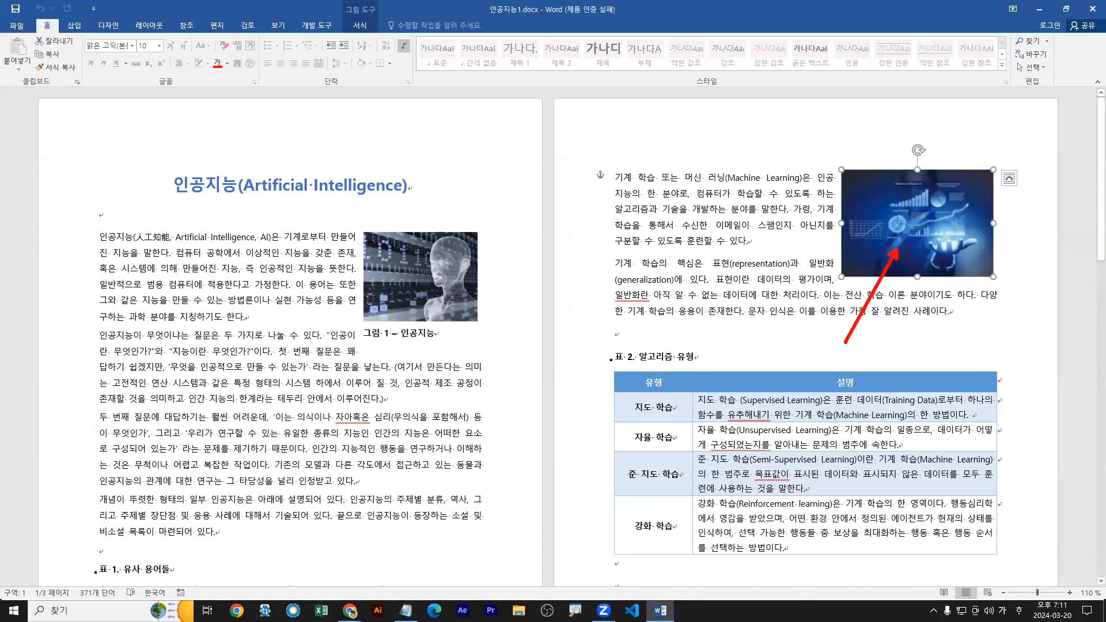
pyautogui.moveTo(837, 171)
pyautogui.mouseDown()
pyautogui.moveTo(947, 266)
pyautogui.moveTo(994, 278)
pyautogui.mouseUp()
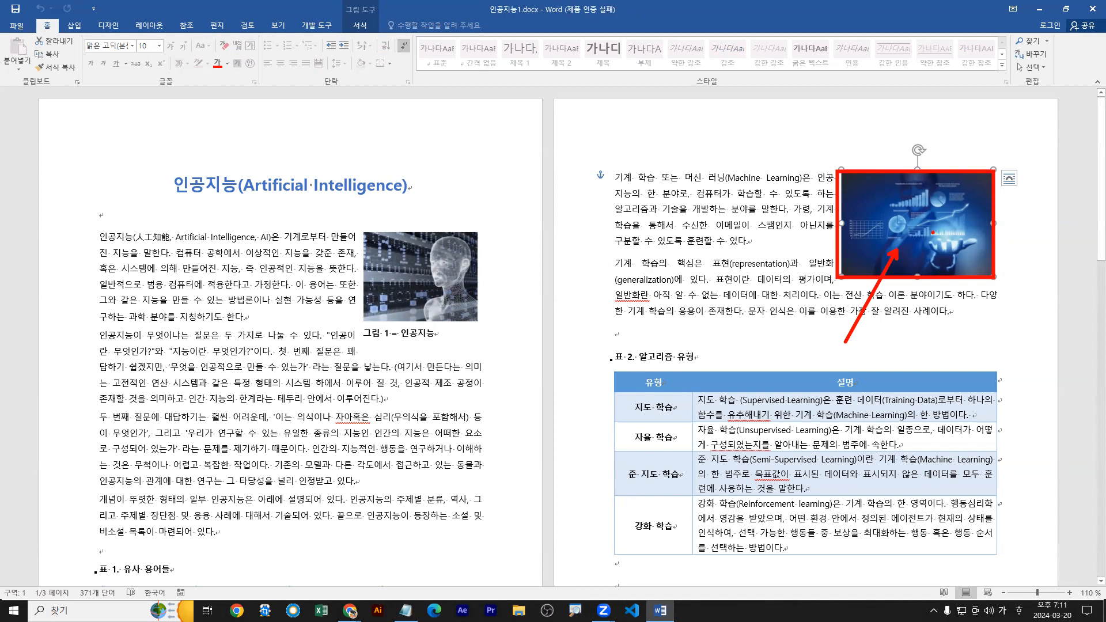
pyautogui.moveTo(902, 223); pyautogui.dragTo(905, 226)
pyautogui.press('b')
pyautogui.moveTo(362, 325); pyautogui.dragTo(392, 343)
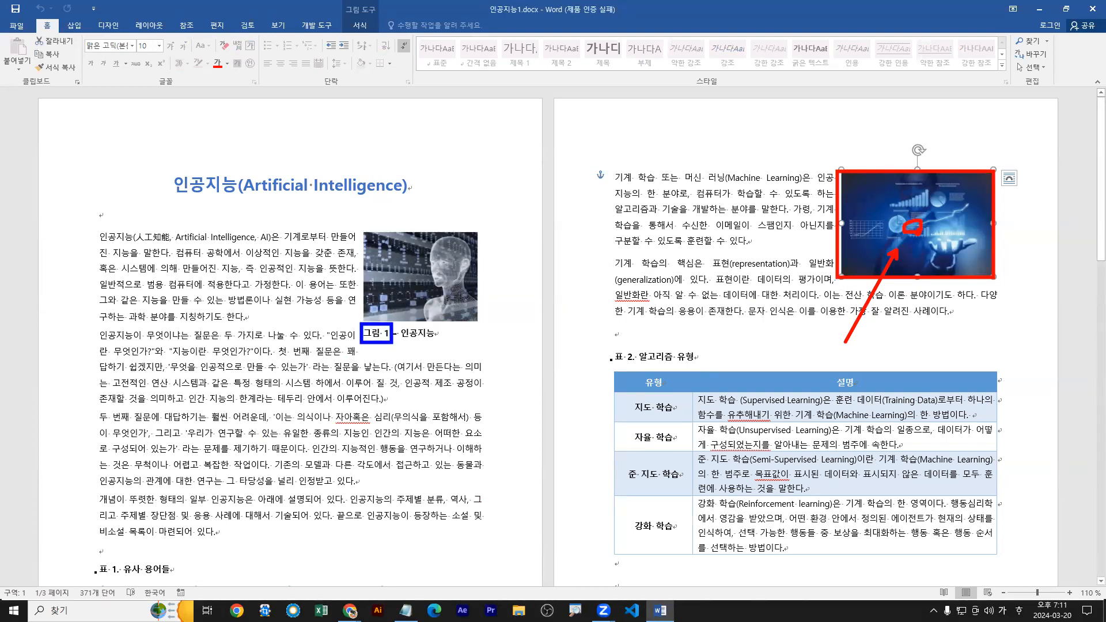
pyautogui.moveTo(842, 288)
pyautogui.mouseDown()
pyautogui.moveTo(864, 304)
pyautogui.moveTo(951, 295)
pyautogui.mouseUp()
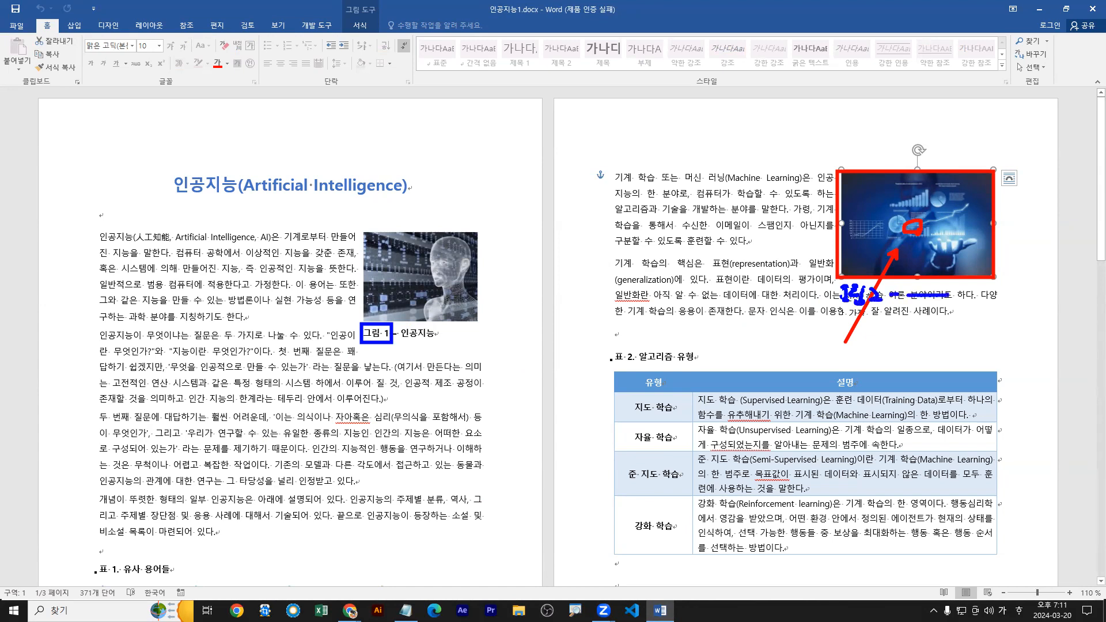
pyautogui.moveTo(380, 345)
pyautogui.mouseDown()
pyautogui.moveTo(877, 301)
pyautogui.moveTo(873, 313)
pyautogui.mouseUp()
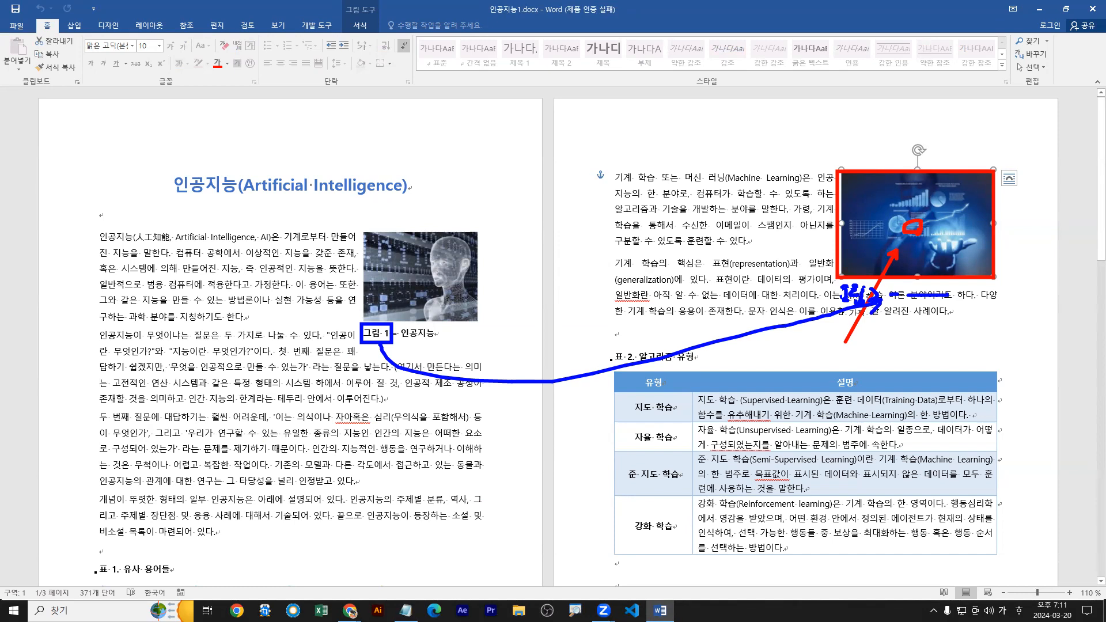
pyautogui.press('Escape')
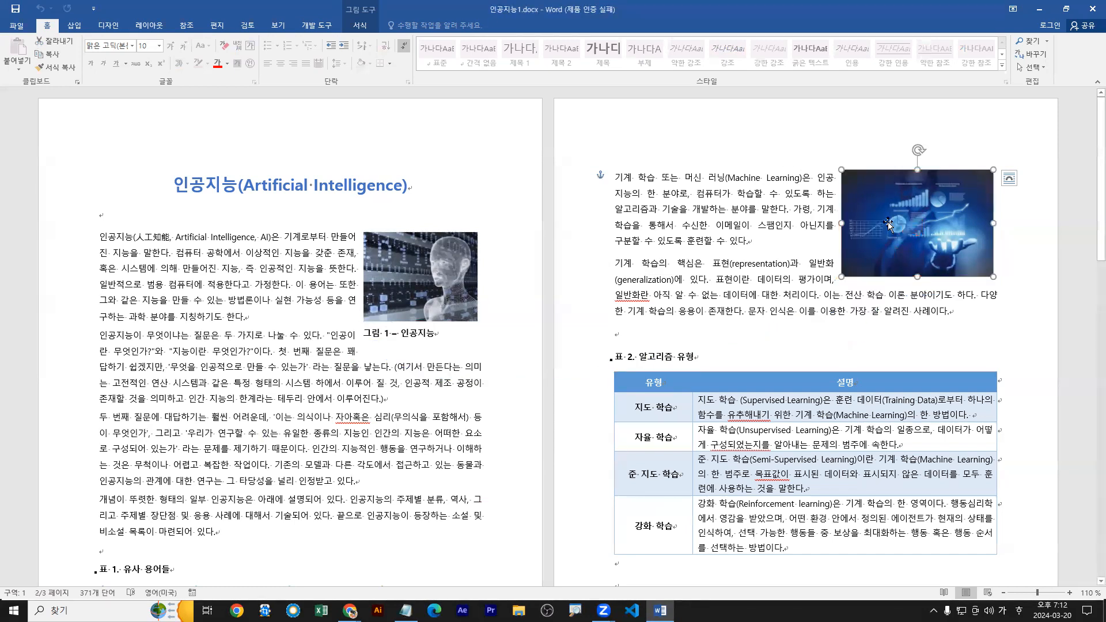
# Open the caption settings for the selected page 2 picture and move the dialog beside that picture.
pyautogui.click(187, 25)
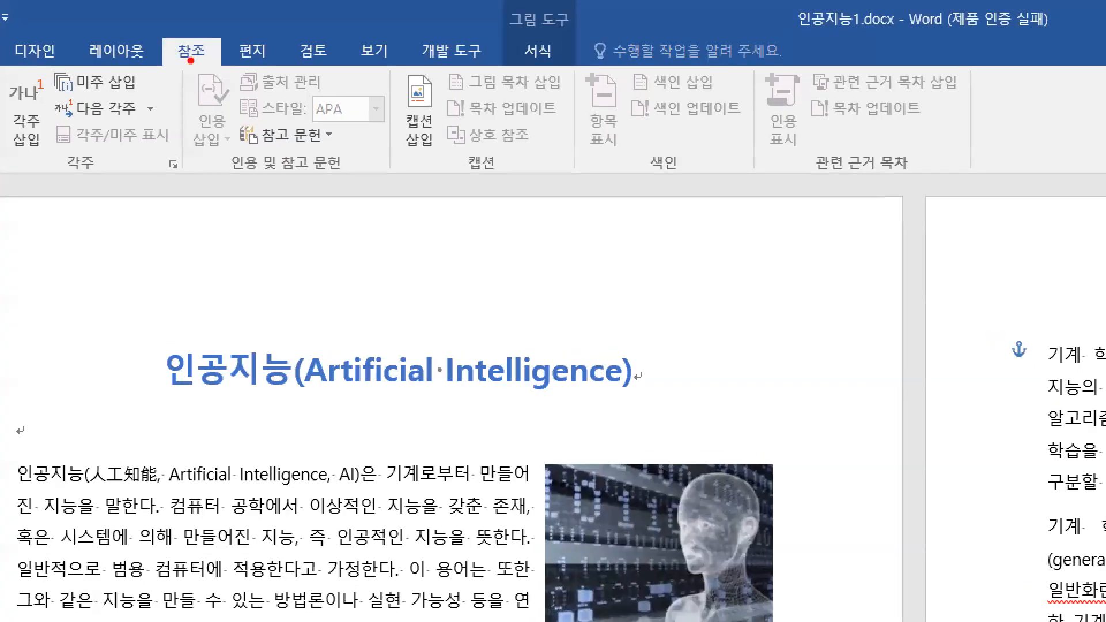
pyautogui.moveTo(191, 57); pyautogui.dragTo(157, 90)
pyautogui.moveTo(394, 72); pyautogui.dragTo(578, 180)
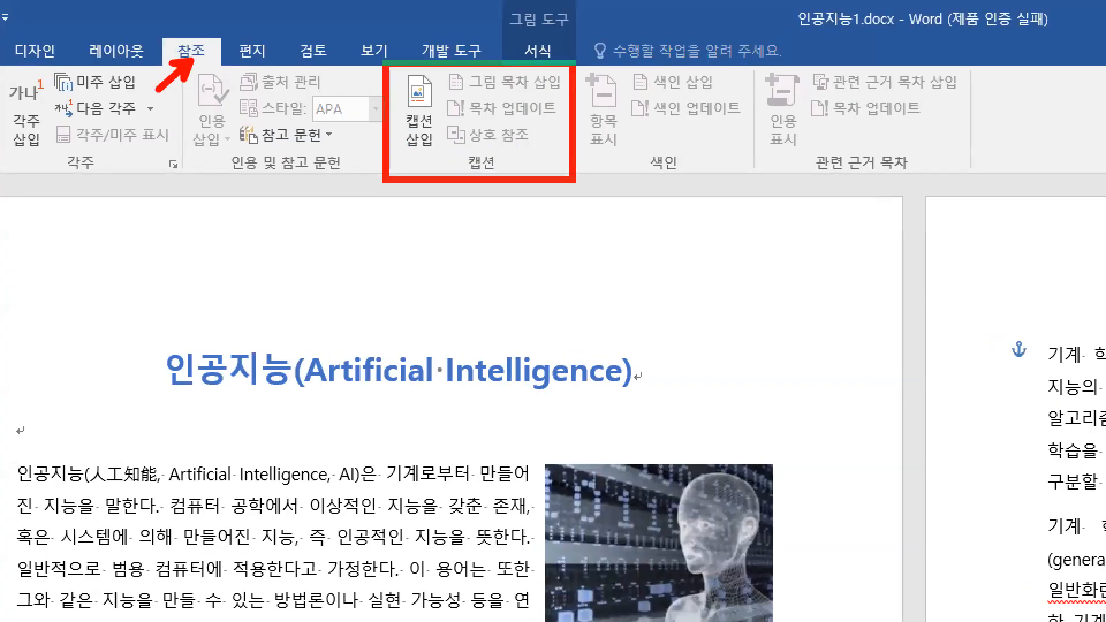
pyautogui.press('b')
pyautogui.moveTo(427, 144); pyautogui.dragTo(444, 221)
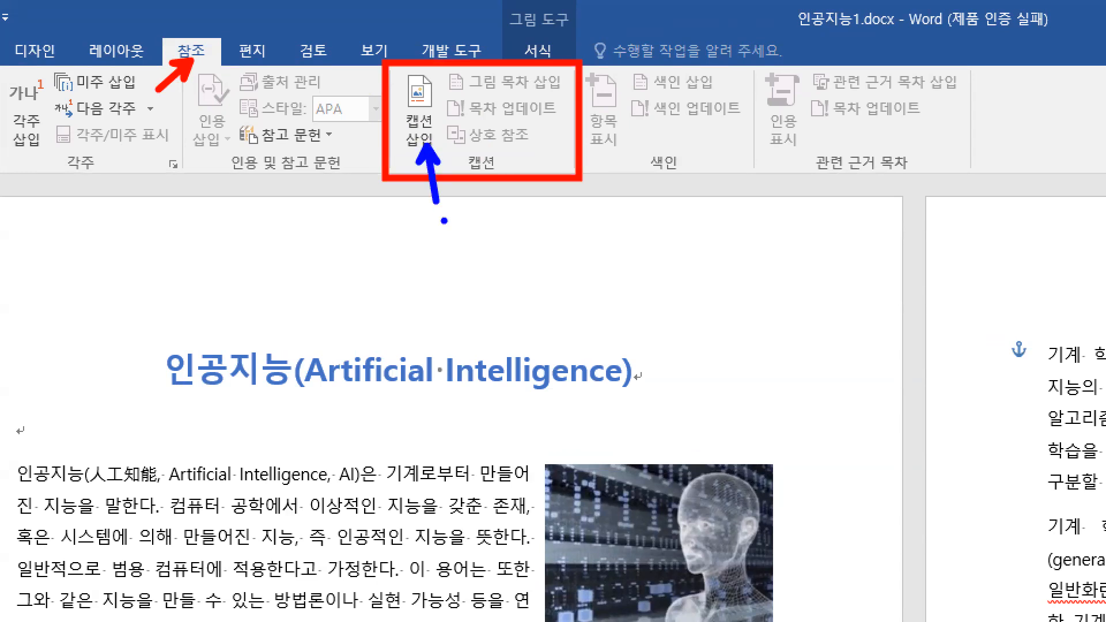
pyautogui.press('Escape')
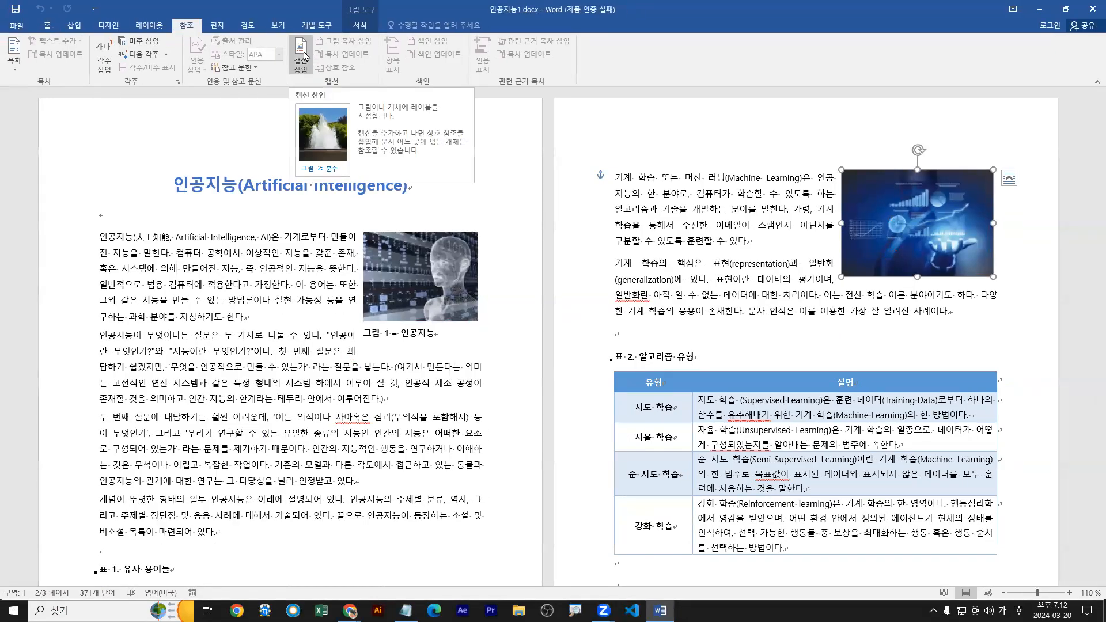
pyautogui.hotkey('ctrl', '1')
pyautogui.moveTo(303, 51); pyautogui.dragTo(322, 70)
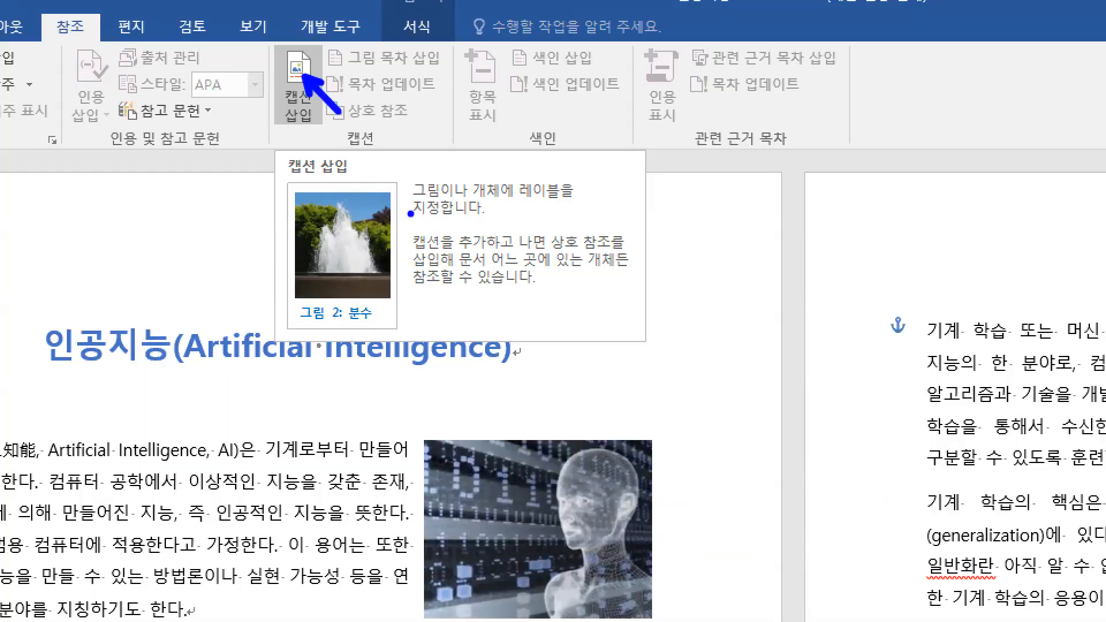
pyautogui.moveTo(417, 201); pyautogui.dragTo(577, 202)
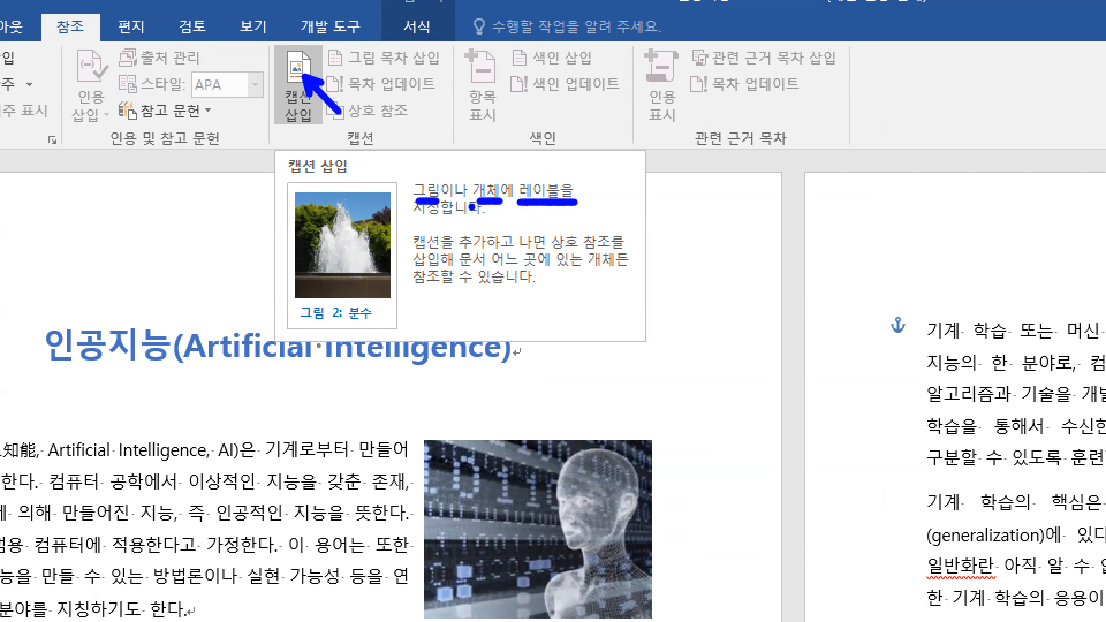
pyautogui.moveTo(414, 220); pyautogui.dragTo(444, 220)
pyautogui.press('Escape')
pyautogui.click(304, 51)
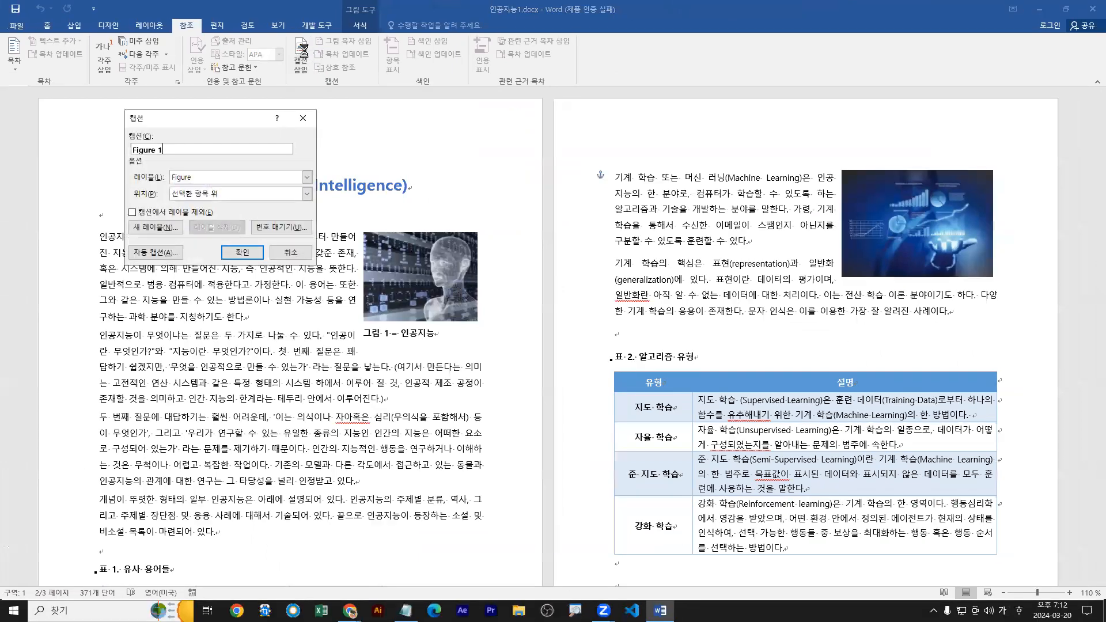
pyautogui.moveTo(257, 129); pyautogui.dragTo(683, 218)
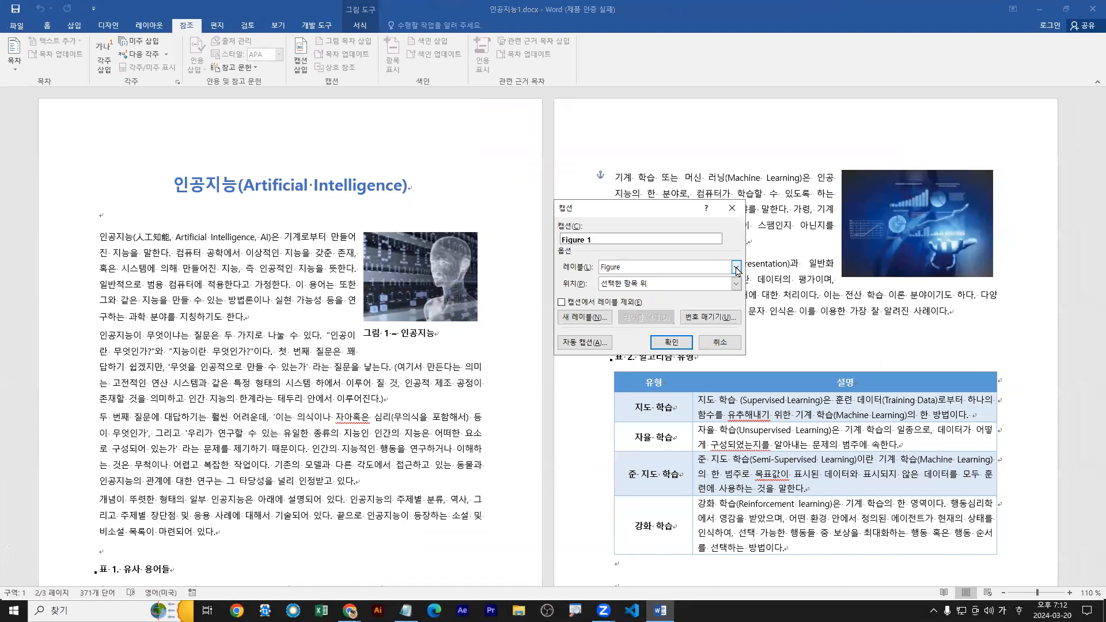
# Examine the available caption labels, comparing the Equation, Figure and Table entries with the Korean ones, and close the list.
pyautogui.click(736, 267)
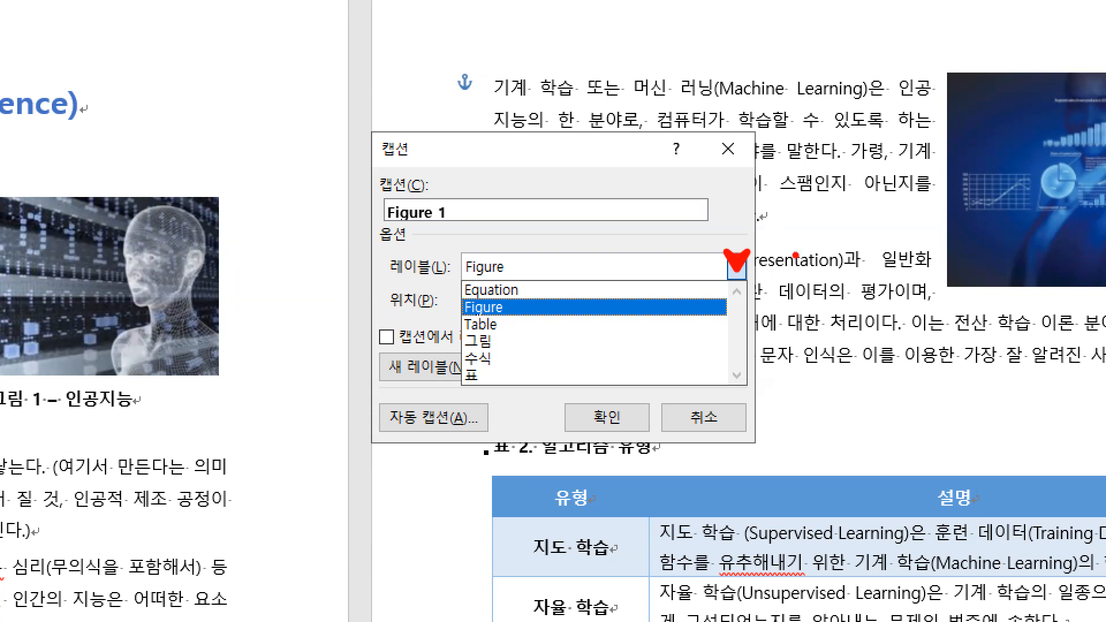
pyautogui.moveTo(485, 341); pyautogui.dragTo(468, 364)
pyautogui.moveTo(464, 345)
pyautogui.mouseDown()
pyautogui.moveTo(479, 339)
pyautogui.moveTo(490, 364)
pyautogui.mouseUp()
pyautogui.moveTo(412, 378); pyautogui.dragTo(445, 380)
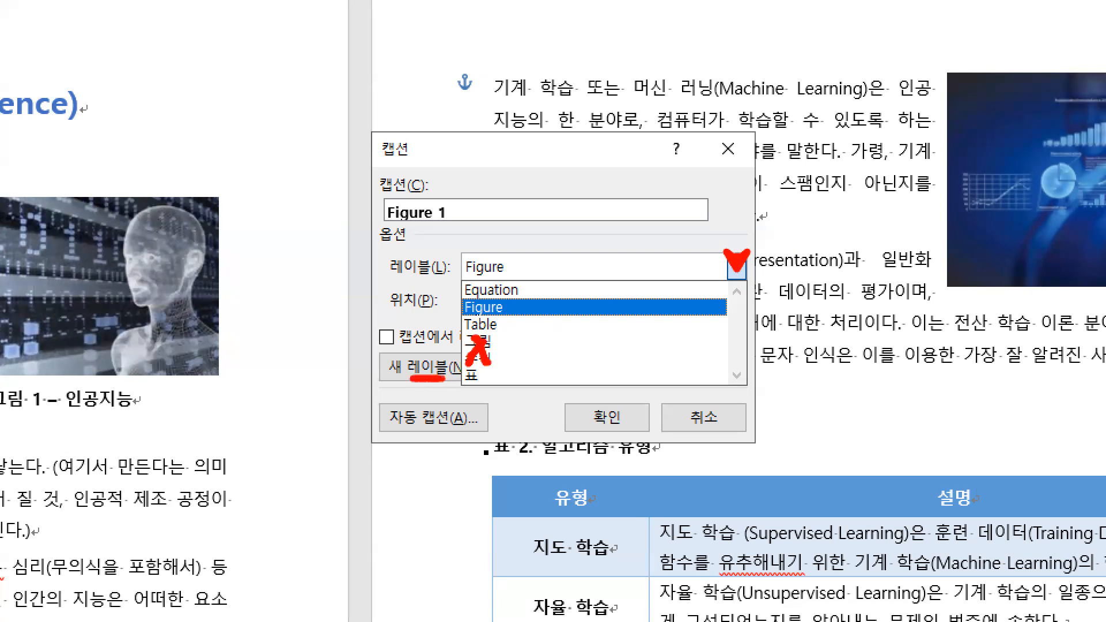
pyautogui.moveTo(466, 288); pyautogui.dragTo(460, 370)
pyautogui.moveTo(470, 329); pyautogui.dragTo(494, 378)
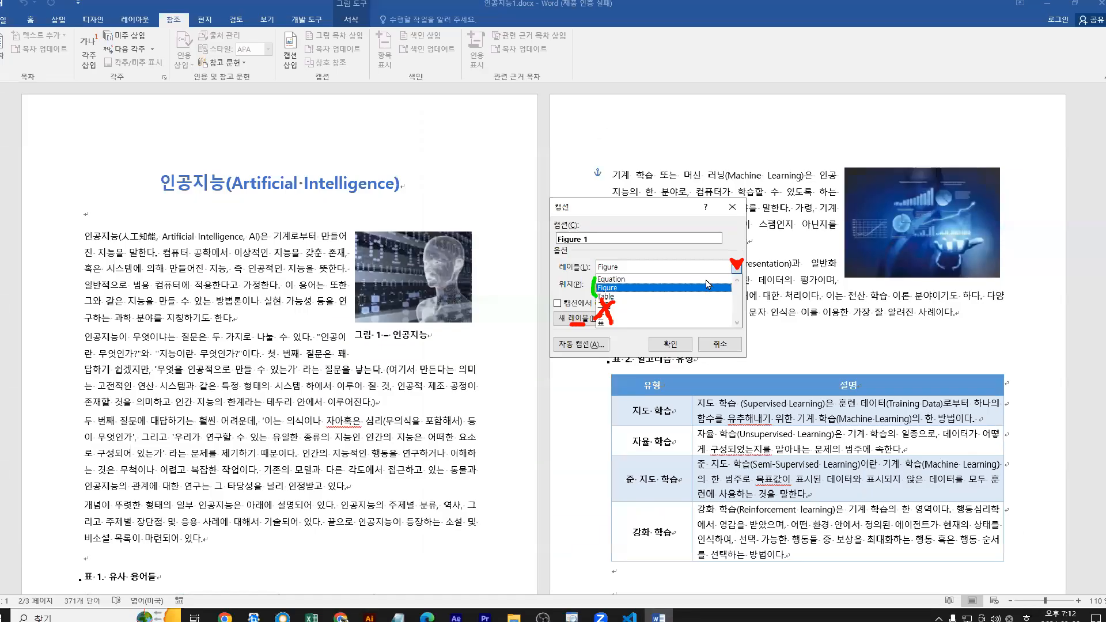
pyautogui.click(736, 267)
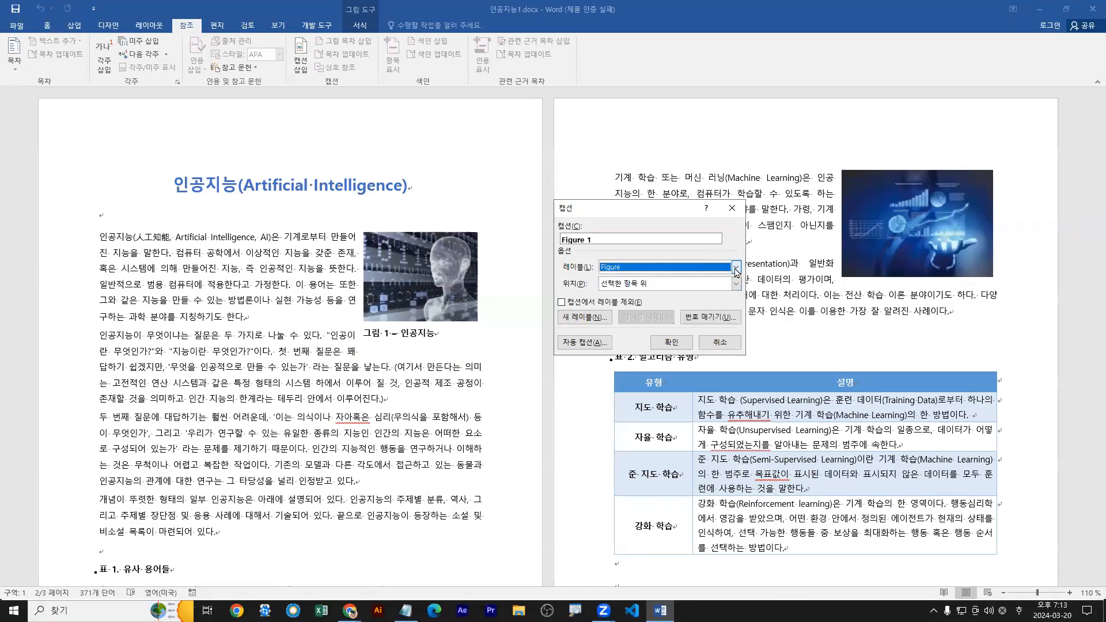
# Choose 그림 as the label for the page 2 picture's caption.
pyautogui.click(585, 317)
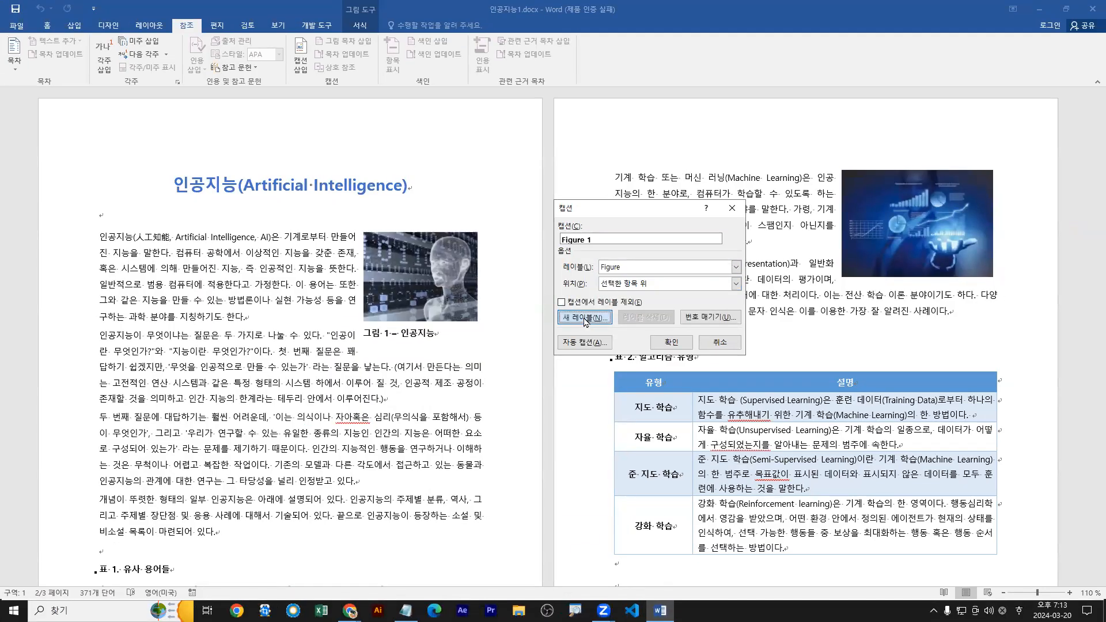
pyautogui.click(736, 267)
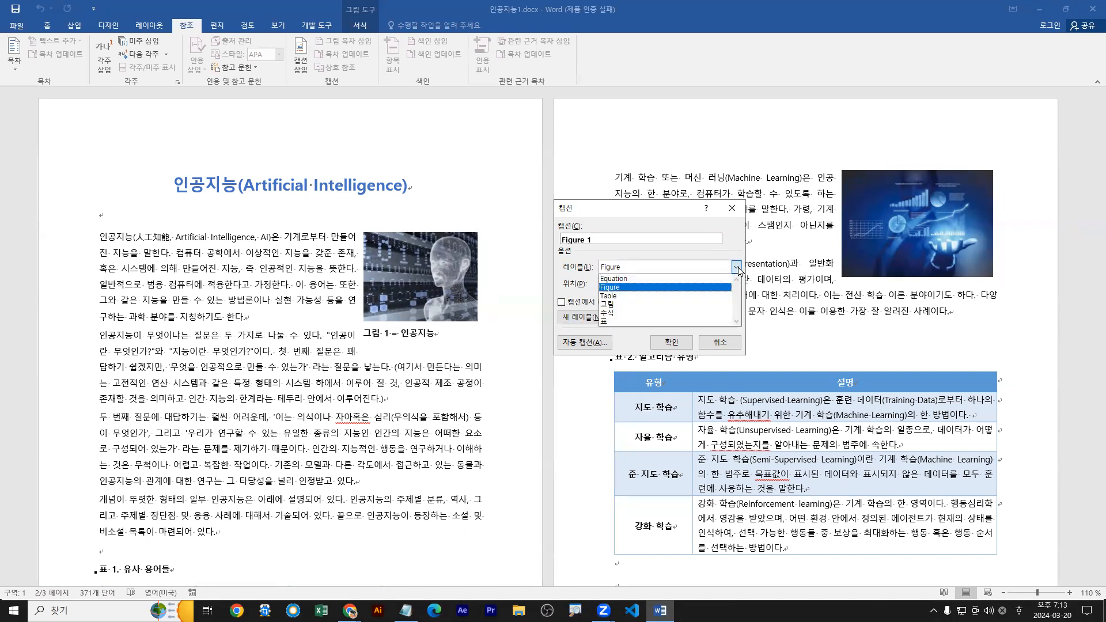
pyautogui.click(608, 304)
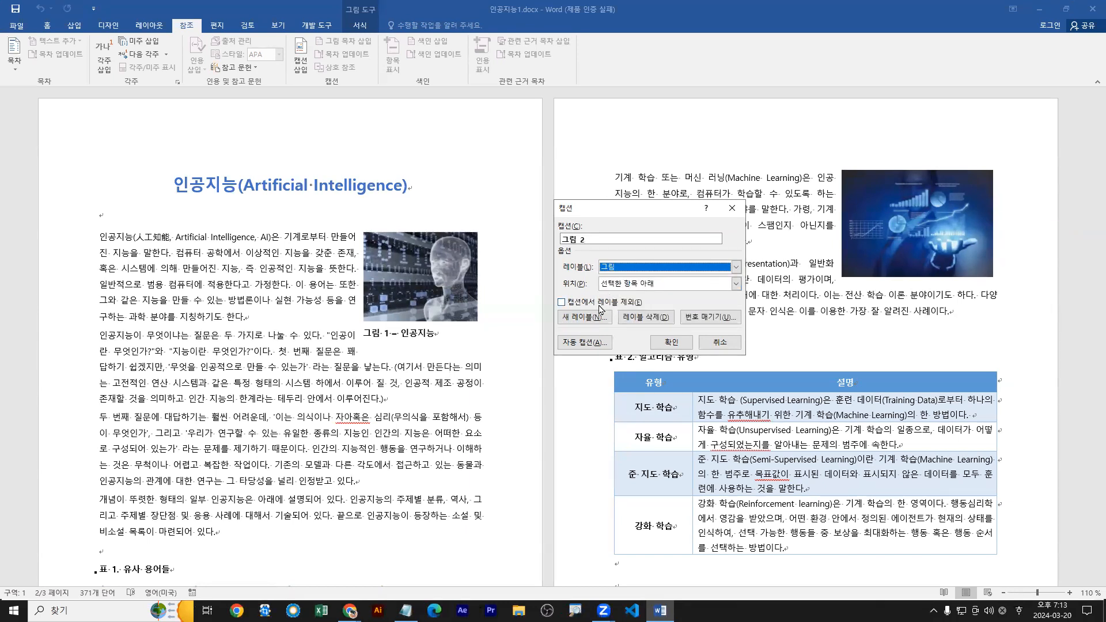
# Create a new caption label named 그림 and apply it to the picture's caption.
pyautogui.click(581, 319)
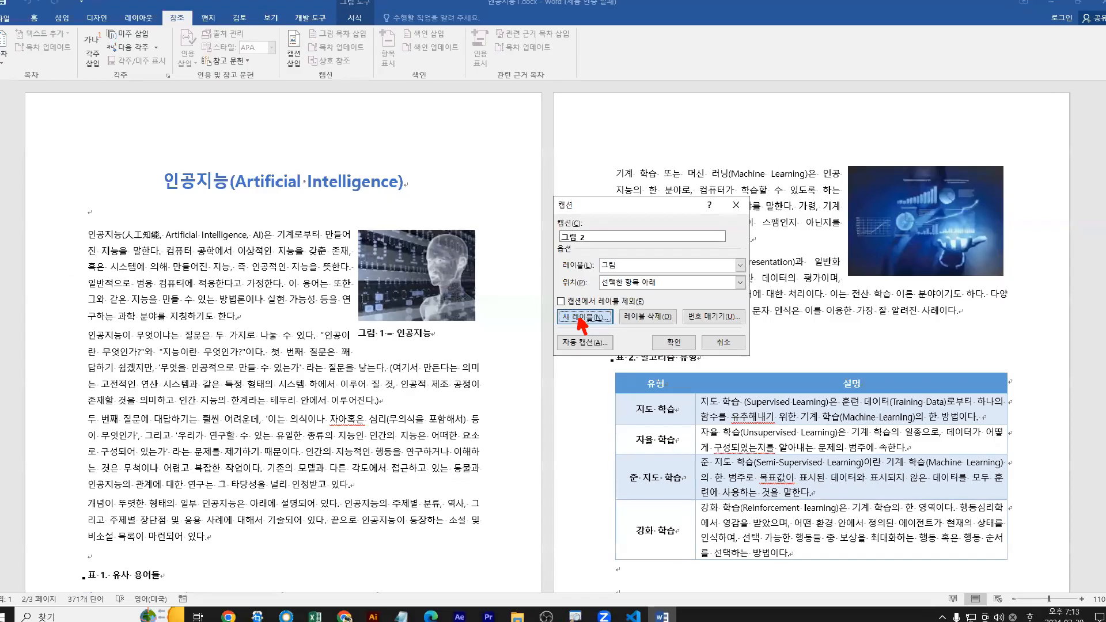
pyautogui.click(584, 322)
pyautogui.write('ㄱ')
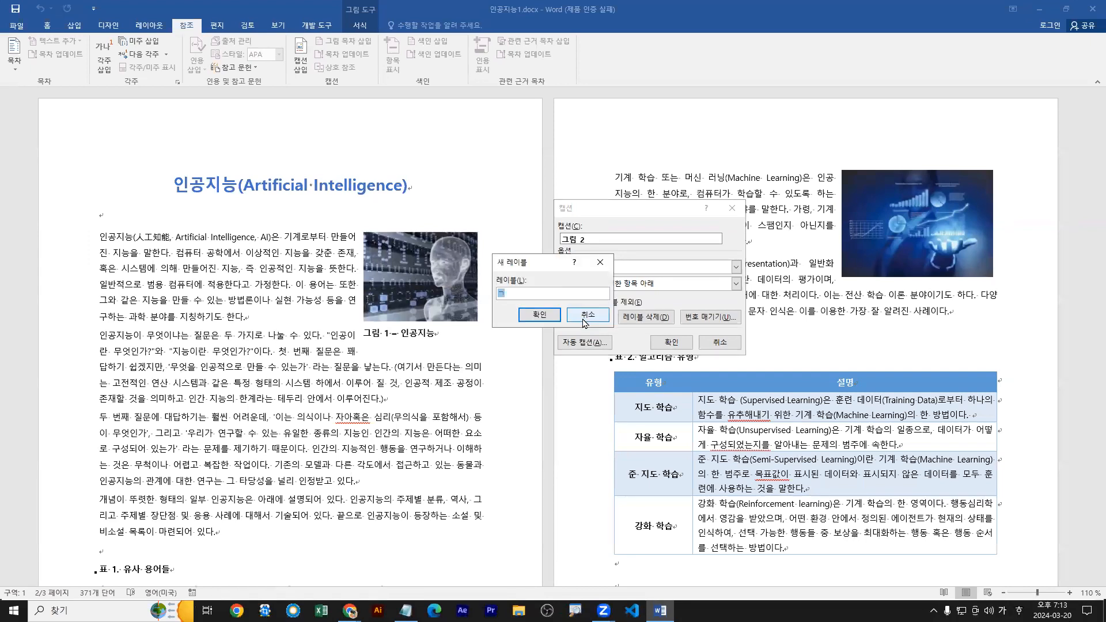
pyautogui.write('ㅡ림')
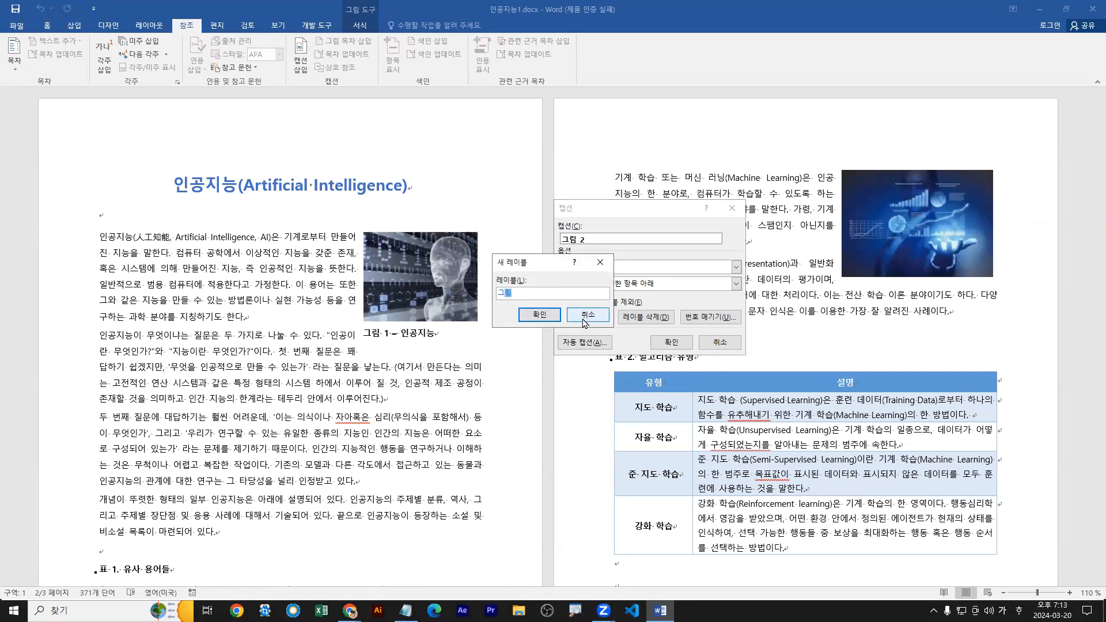
pyautogui.click(539, 315)
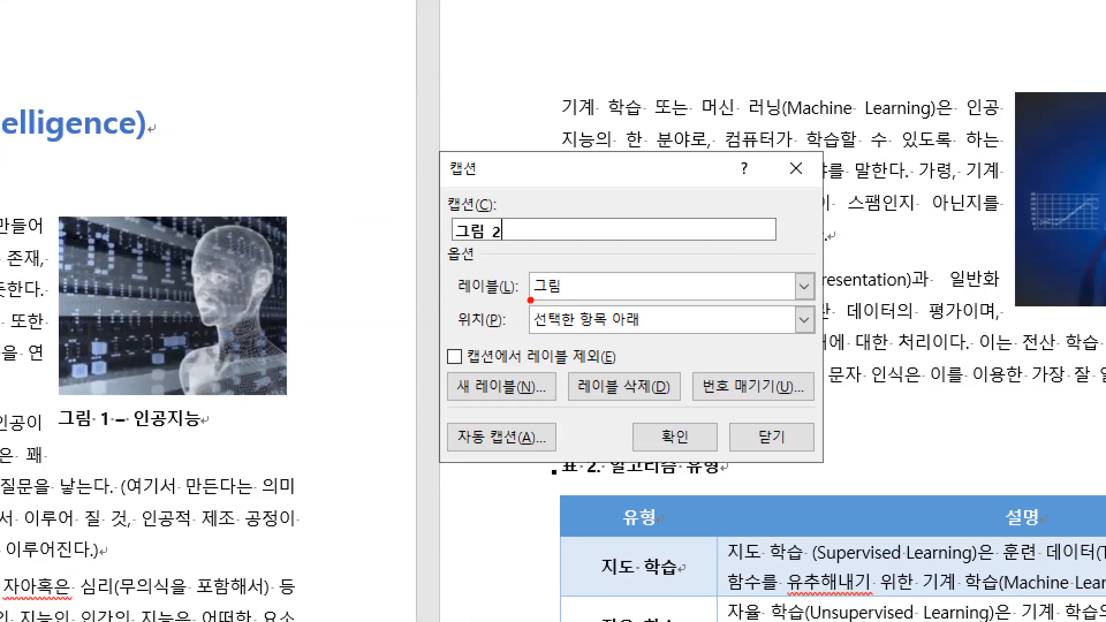
# Examine the label choice, the new-label option and the numbered caption text, comparing them with the 그림 1 caption on page 1.
pyautogui.moveTo(535, 300); pyautogui.dragTo(562, 300)
pyautogui.moveTo(804, 288); pyautogui.dragTo(821, 275)
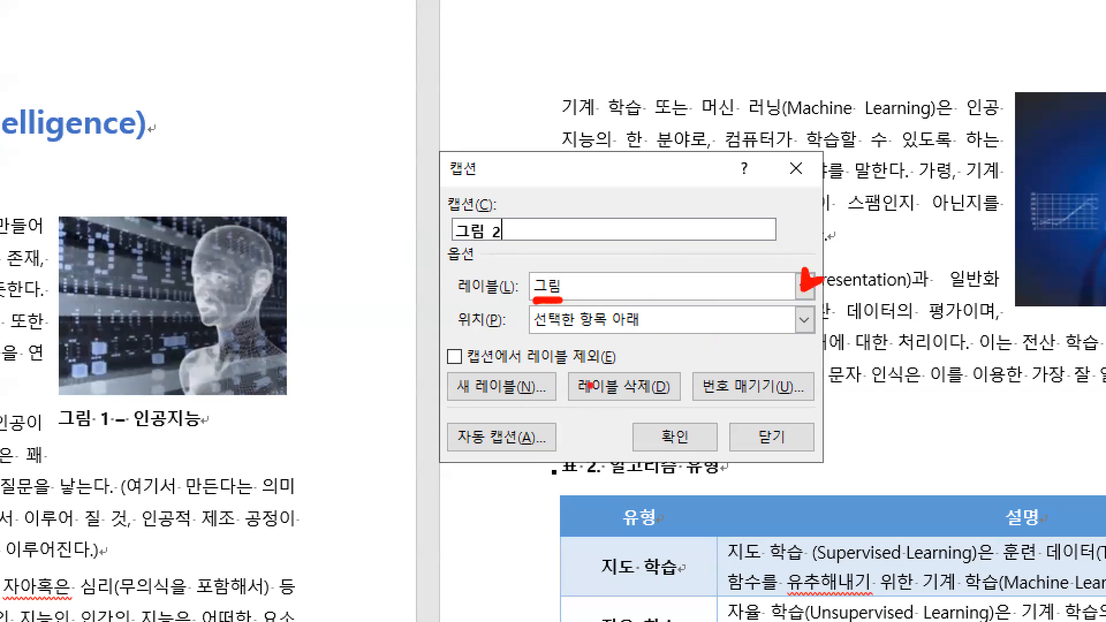
pyautogui.moveTo(503, 409)
pyautogui.mouseDown()
pyautogui.moveTo(521, 406)
pyautogui.moveTo(518, 393)
pyautogui.mouseUp()
pyautogui.moveTo(448, 247); pyautogui.dragTo(510, 246)
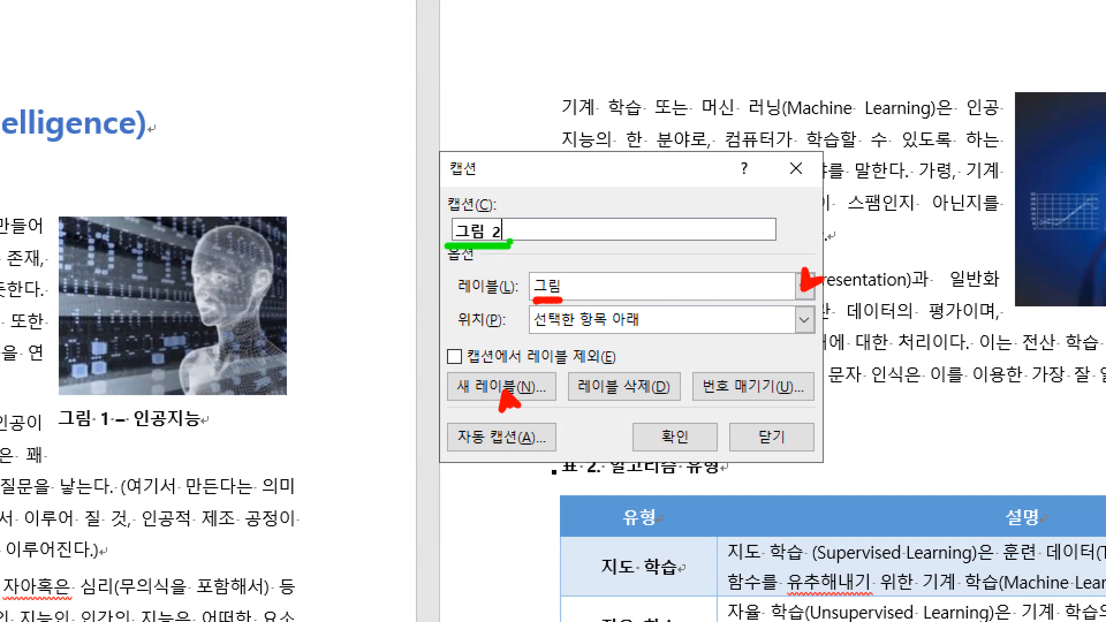
pyautogui.moveTo(515, 232); pyautogui.dragTo(539, 252)
pyautogui.moveTo(540, 223); pyautogui.dragTo(548, 241)
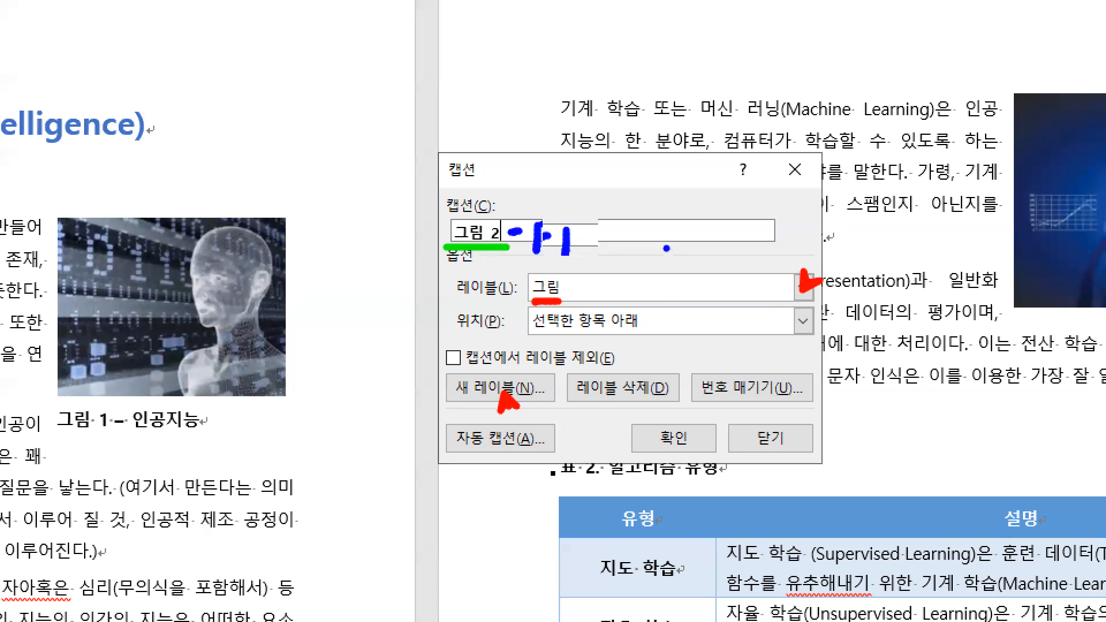
pyautogui.click(646, 245)
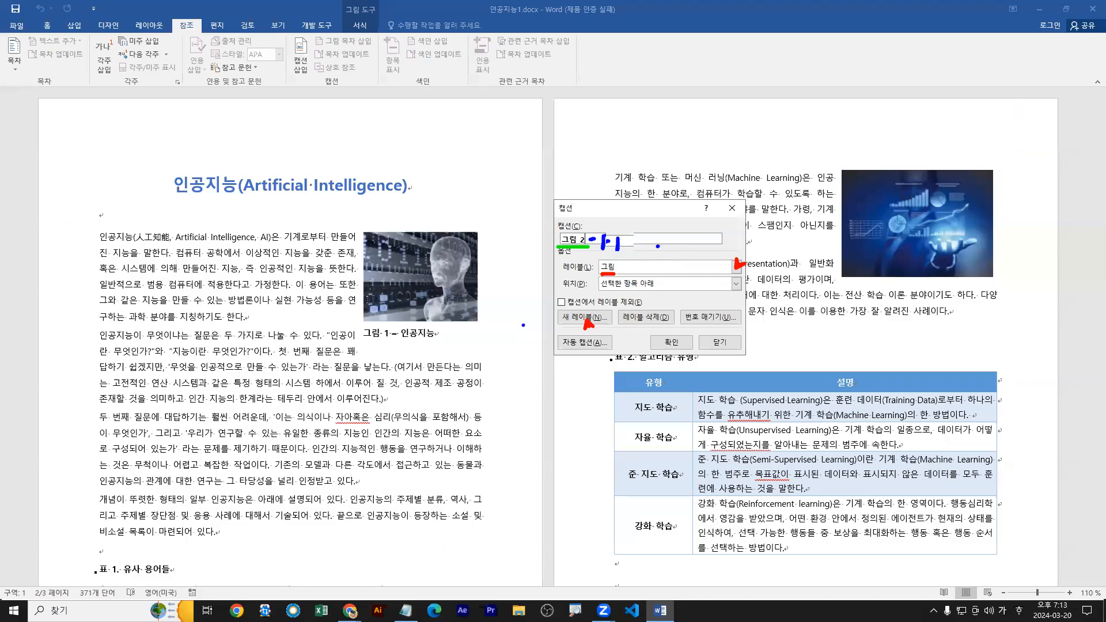
pyautogui.moveTo(442, 361); pyautogui.dragTo(556, 237)
pyautogui.press('e')
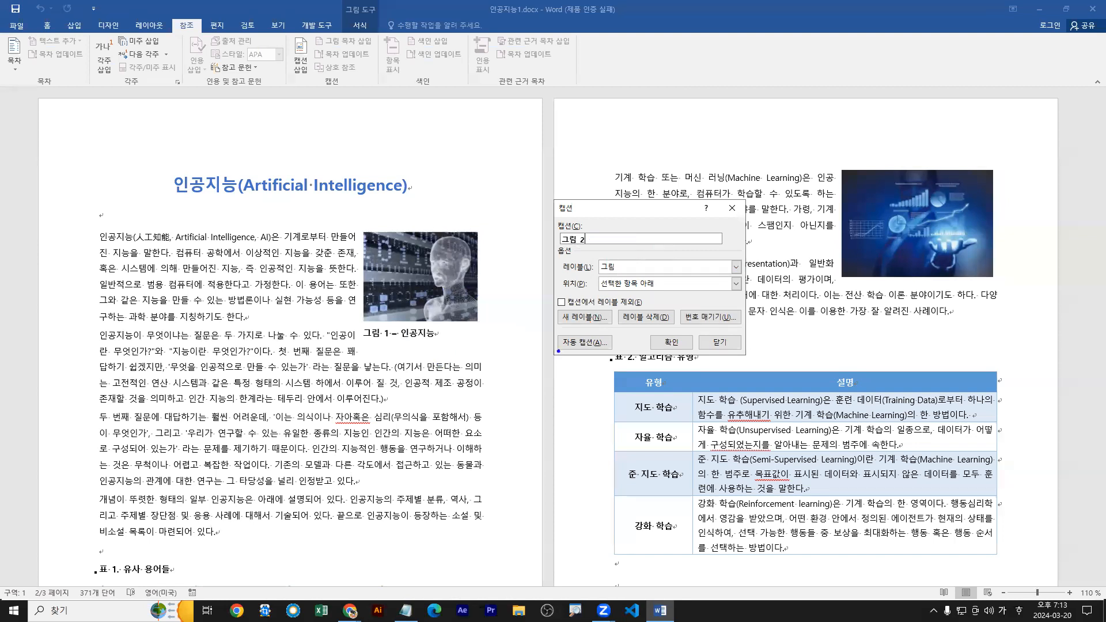
pyautogui.moveTo(358, 340)
pyautogui.mouseDown()
pyautogui.moveTo(394, 341)
pyautogui.moveTo(581, 248)
pyautogui.mouseUp()
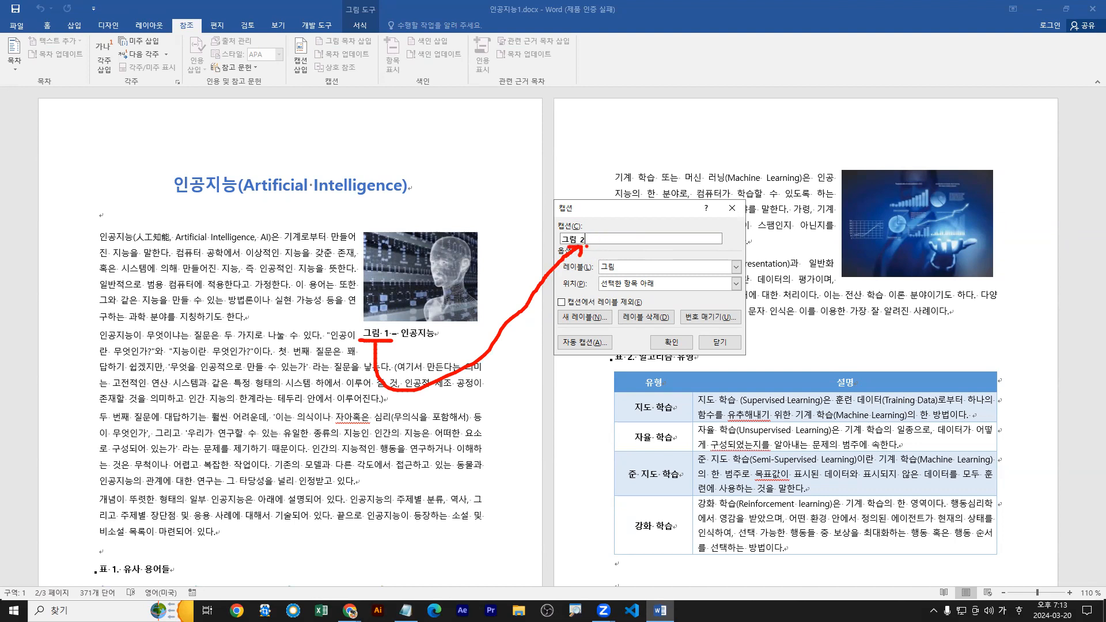
pyautogui.press('Escape')
# Keep the caption position at 선택한 항목 아래 and insert the 그림 2 caption under the page 2 picture.
pyautogui.click(622, 288)
pyautogui.moveTo(630, 280); pyautogui.dragTo(639, 273)
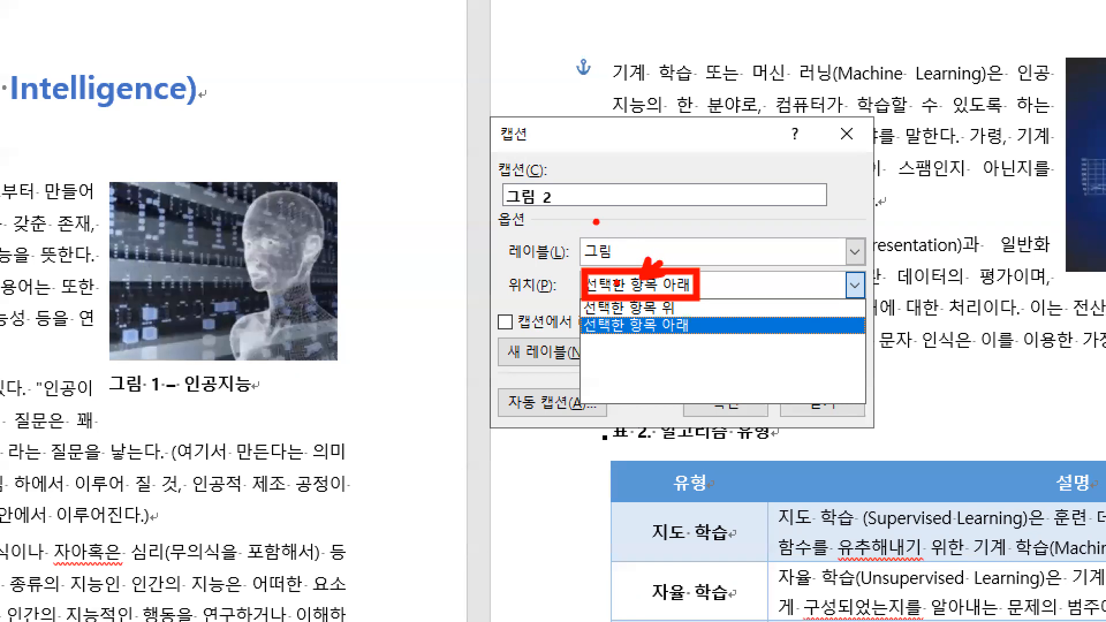
pyautogui.press('Escape')
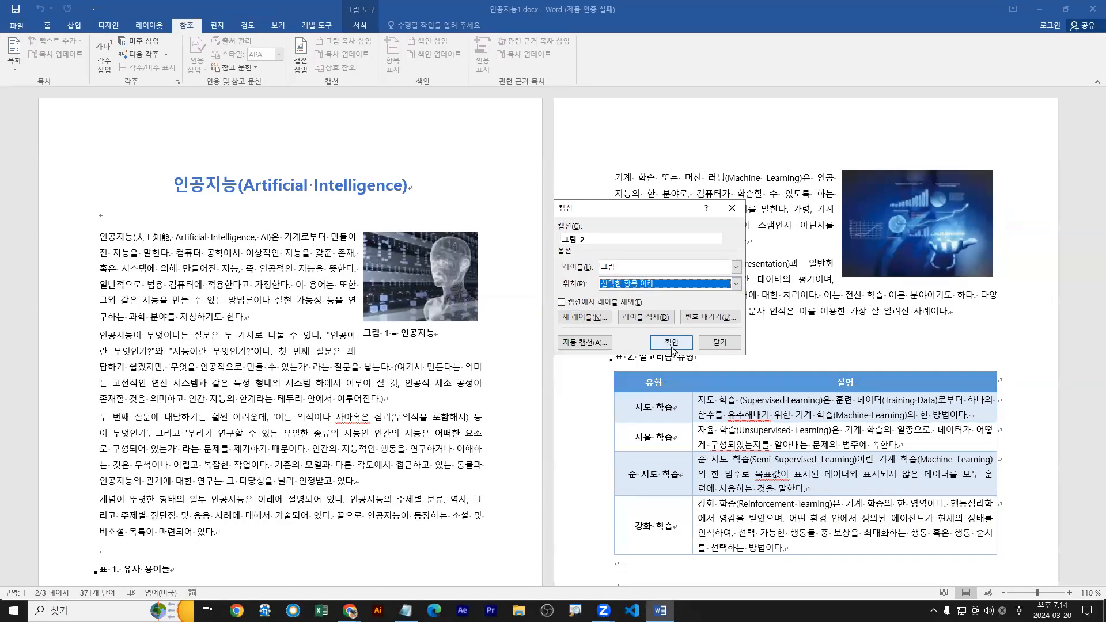
pyautogui.click(674, 346)
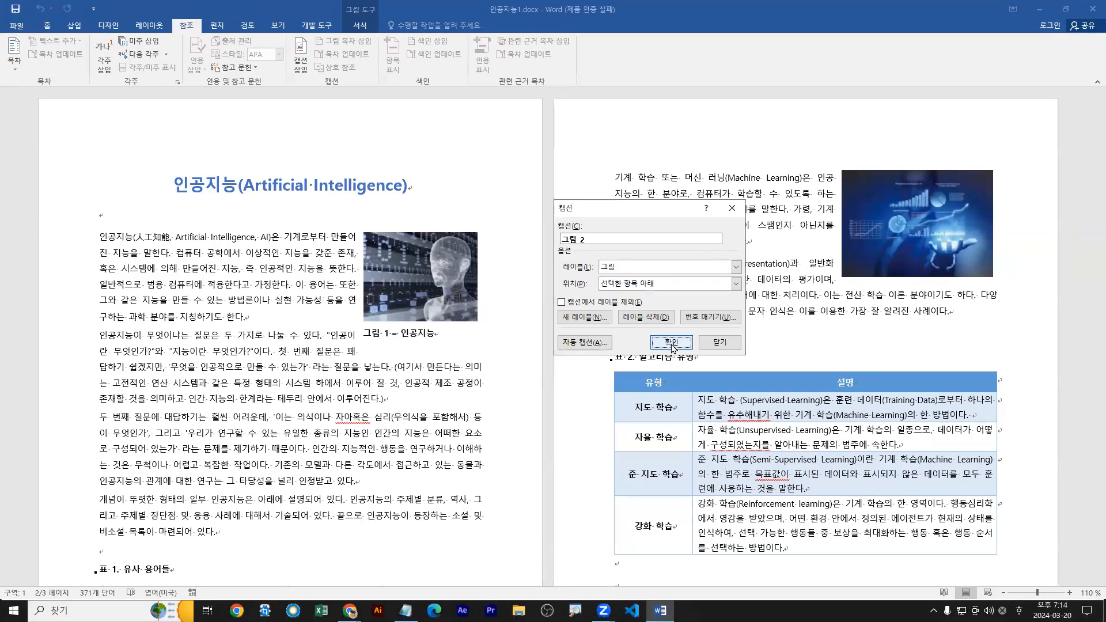
pyautogui.click(663, 372)
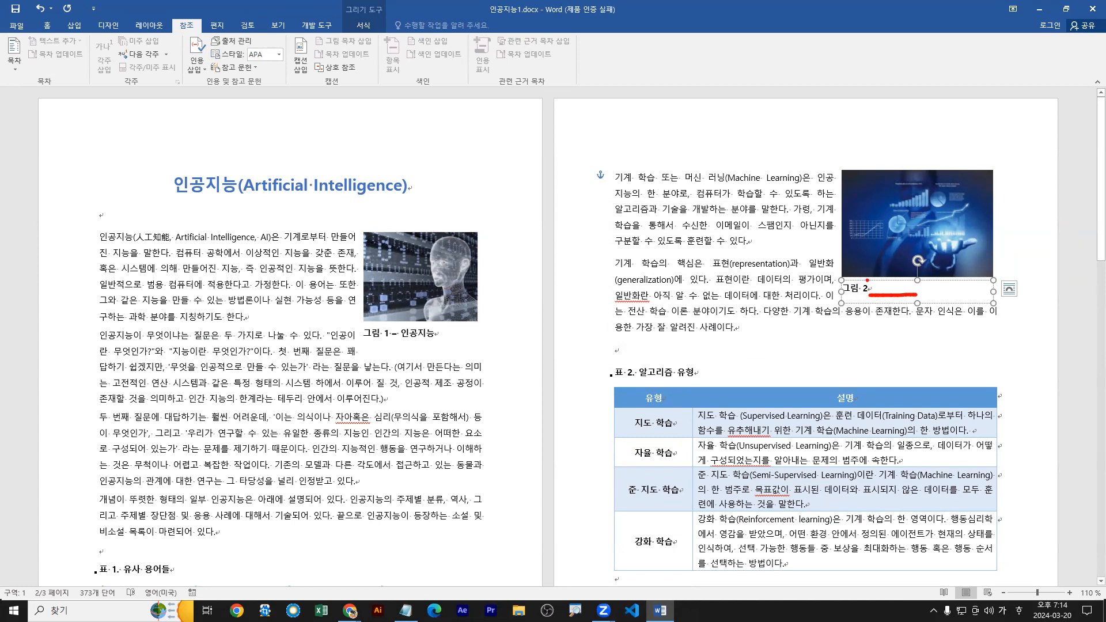
# Complete the page 2 picture's caption so it reads 그림 2 – 머신 러닝.
pyautogui.moveTo(868, 280); pyautogui.dragTo(876, 279)
pyautogui.press('Escape')
pyautogui.write('-')
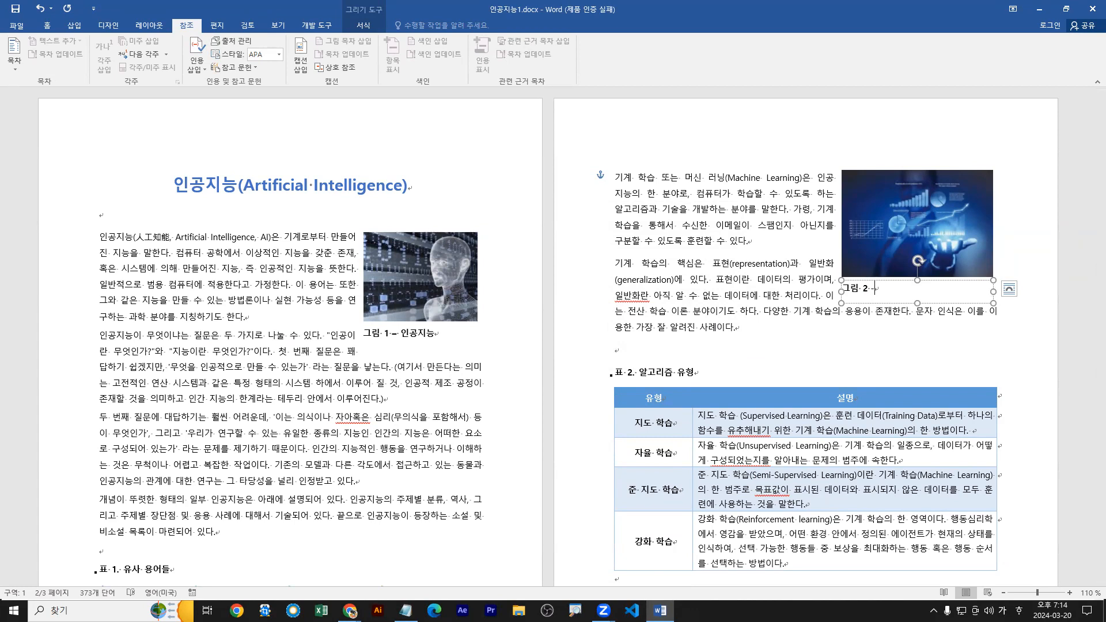
pyautogui.hotkey('ctrl', '1')
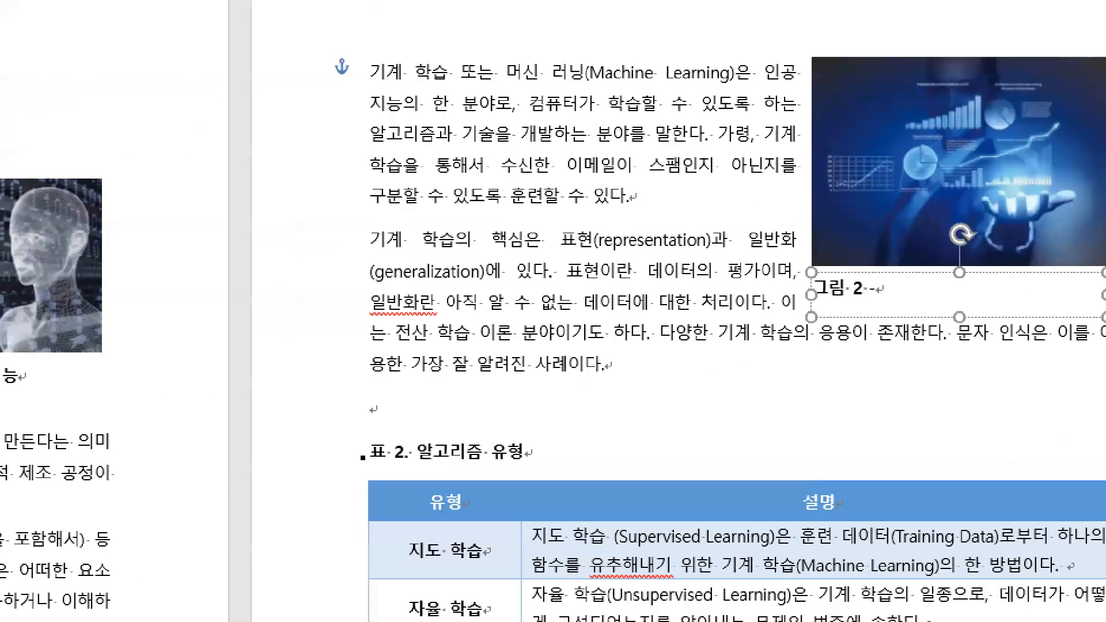
pyautogui.click(872, 288)
pyautogui.moveTo(871, 286); pyautogui.dragTo(891, 286)
pyautogui.moveTo(855, 362)
pyautogui.mouseDown()
pyautogui.moveTo(895, 362)
pyautogui.moveTo(868, 389)
pyautogui.mouseUp()
pyautogui.moveTo(939, 373); pyautogui.dragTo(976, 373)
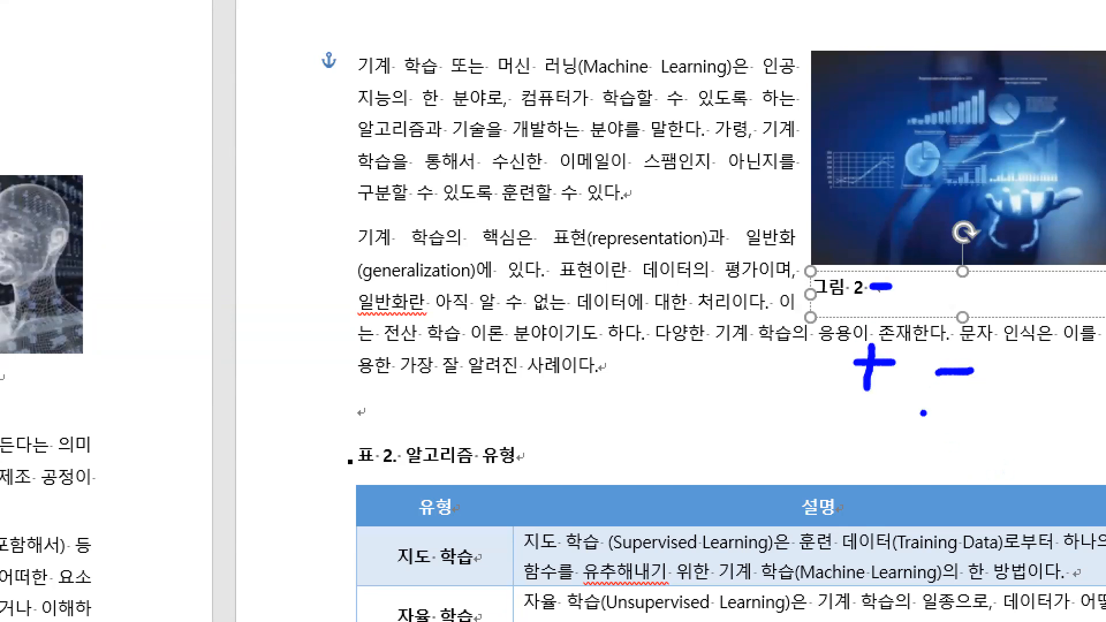
pyautogui.press('Escape')
pyautogui.write('머신 러닝')
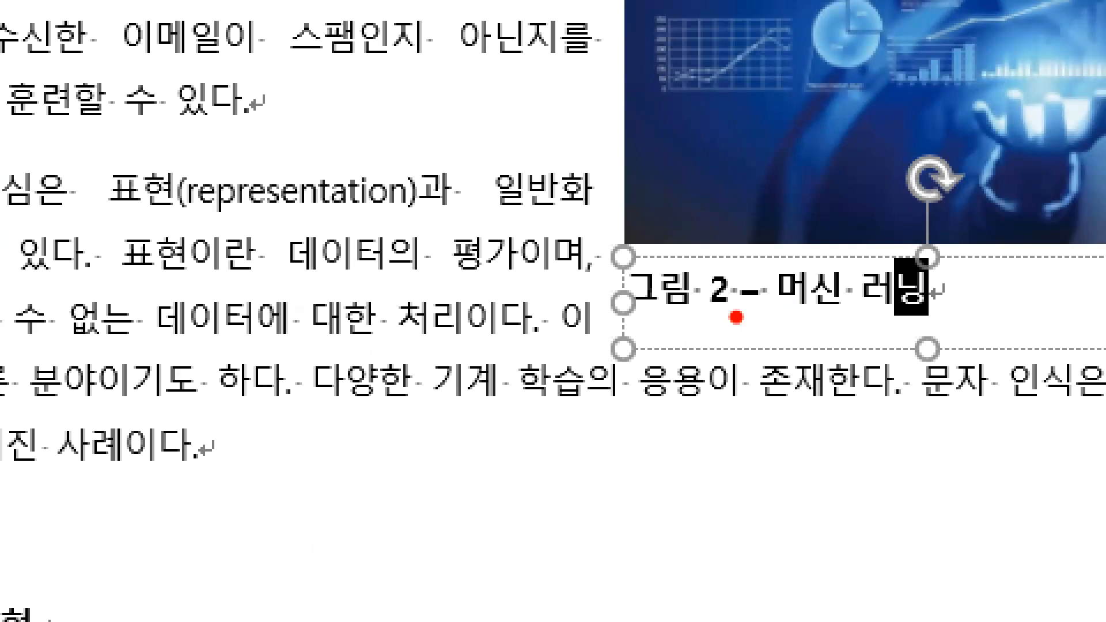
pyautogui.moveTo(729, 320); pyautogui.dragTo(938, 321)
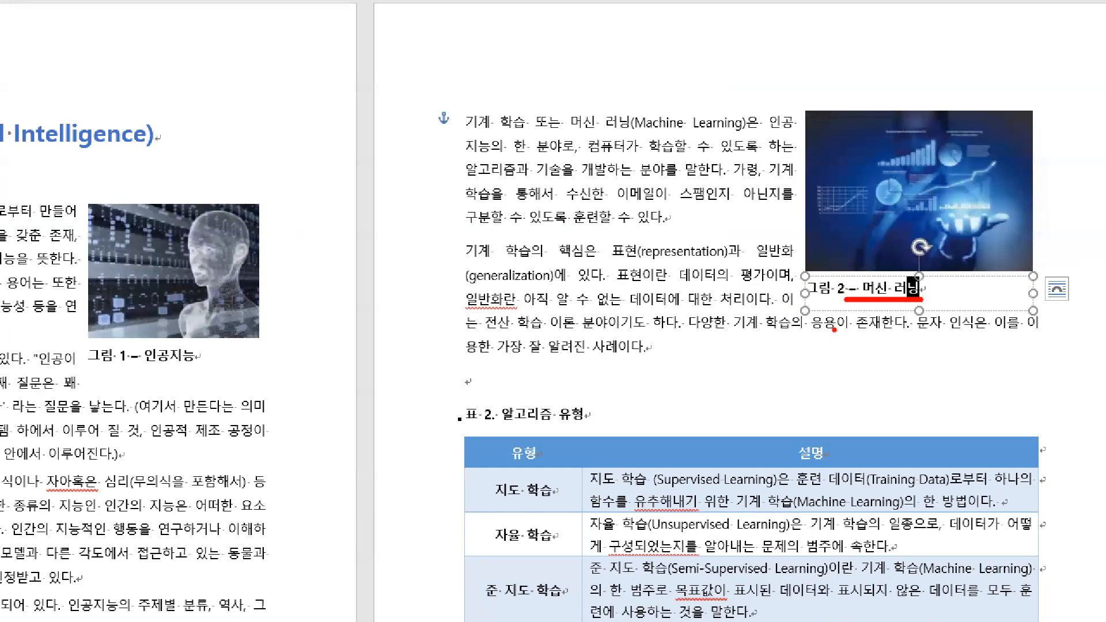
pyautogui.moveTo(864, 308); pyautogui.dragTo(845, 341)
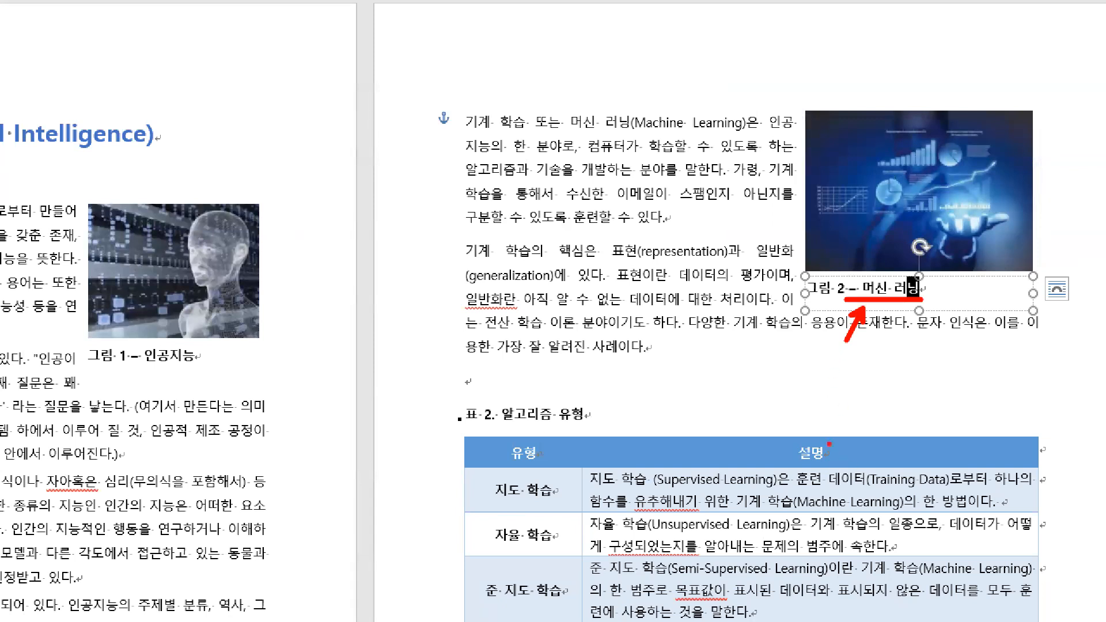
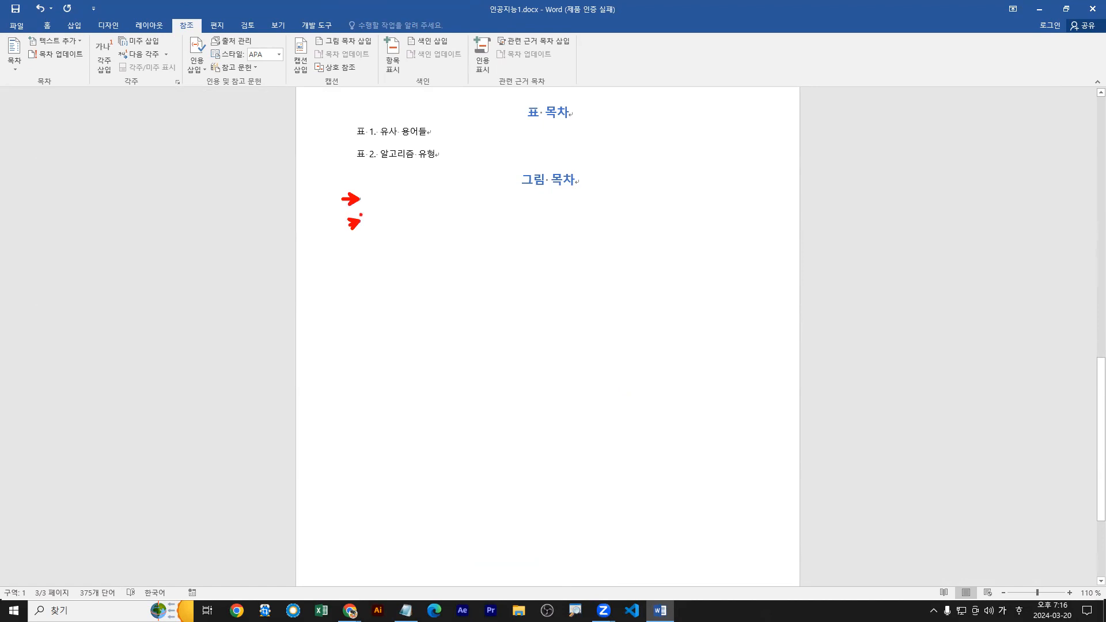
# Place the cursor on the first empty line under the 그림 목차 heading and locate the 그림 목차 삽입 command.
pyautogui.press('g')
pyautogui.press('Escape')
pyautogui.click(358, 200)
pyautogui.hotkey('ctrl', '1')
pyautogui.click(358, 201)
pyautogui.press('b')
pyautogui.press('r')
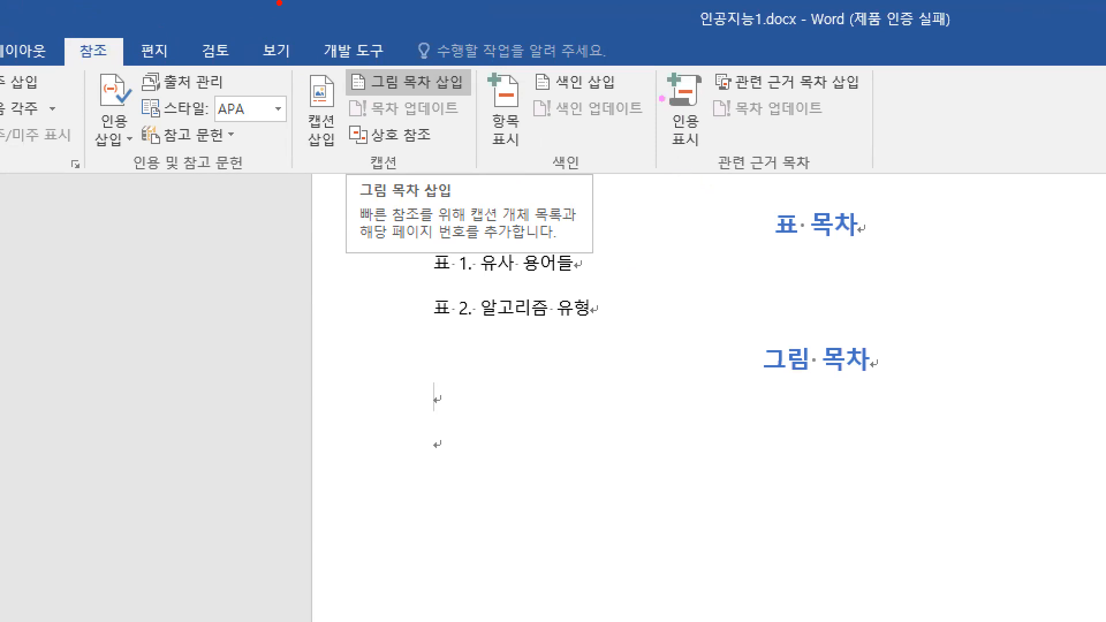
pyautogui.moveTo(658, 65); pyautogui.dragTo(708, 154)
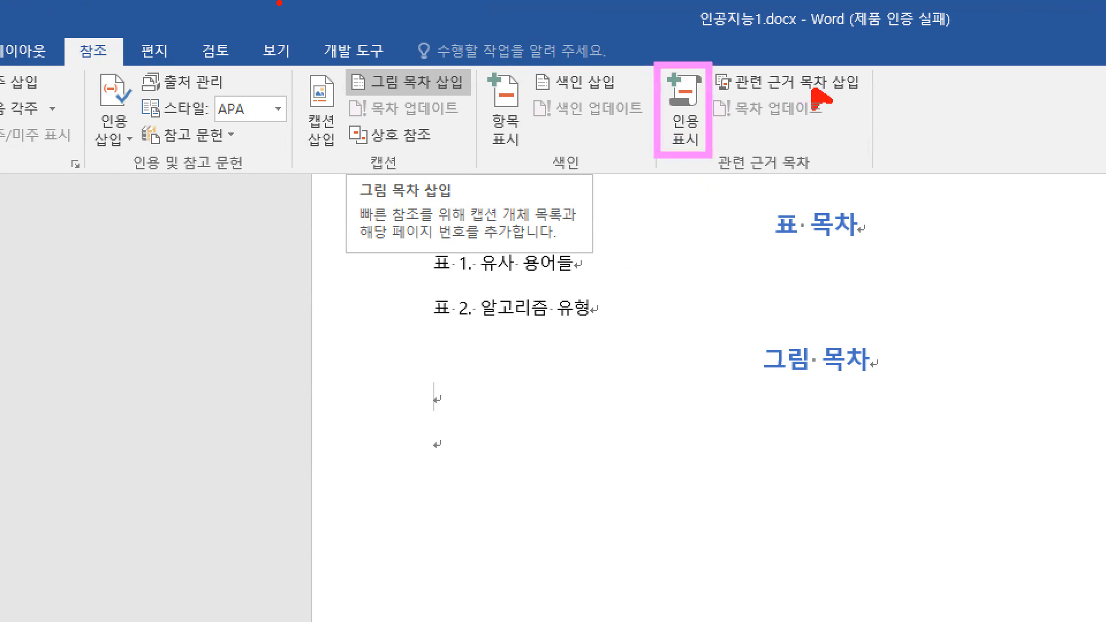
pyautogui.moveTo(656, 65)
pyautogui.mouseDown()
pyautogui.moveTo(712, 165)
pyautogui.moveTo(711, 155)
pyautogui.mouseUp()
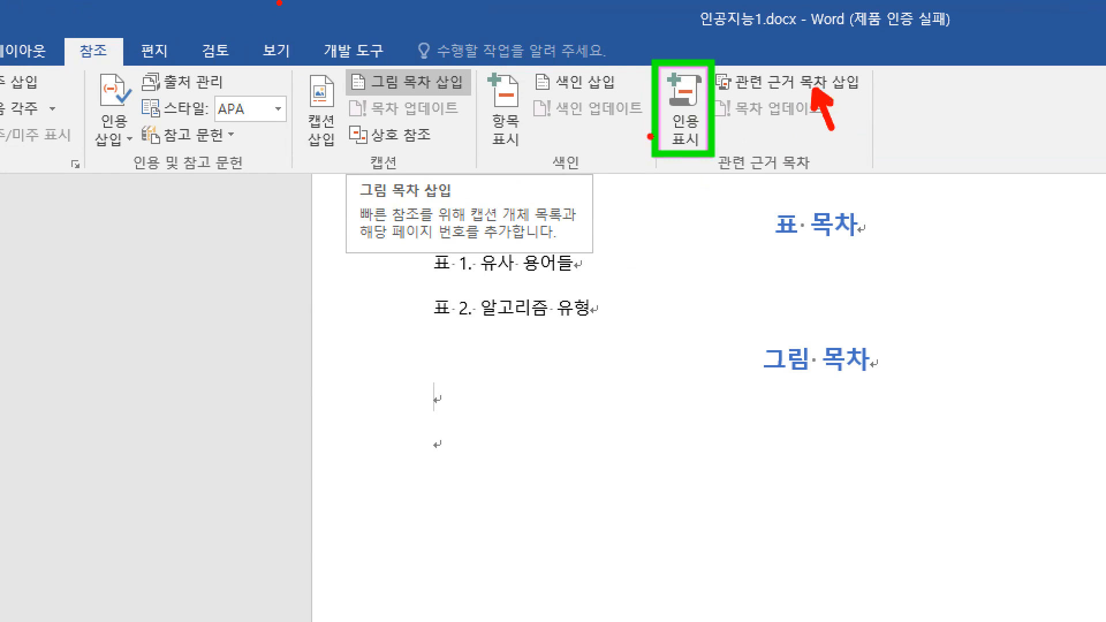
pyautogui.moveTo(291, 61); pyautogui.dragTo(348, 155)
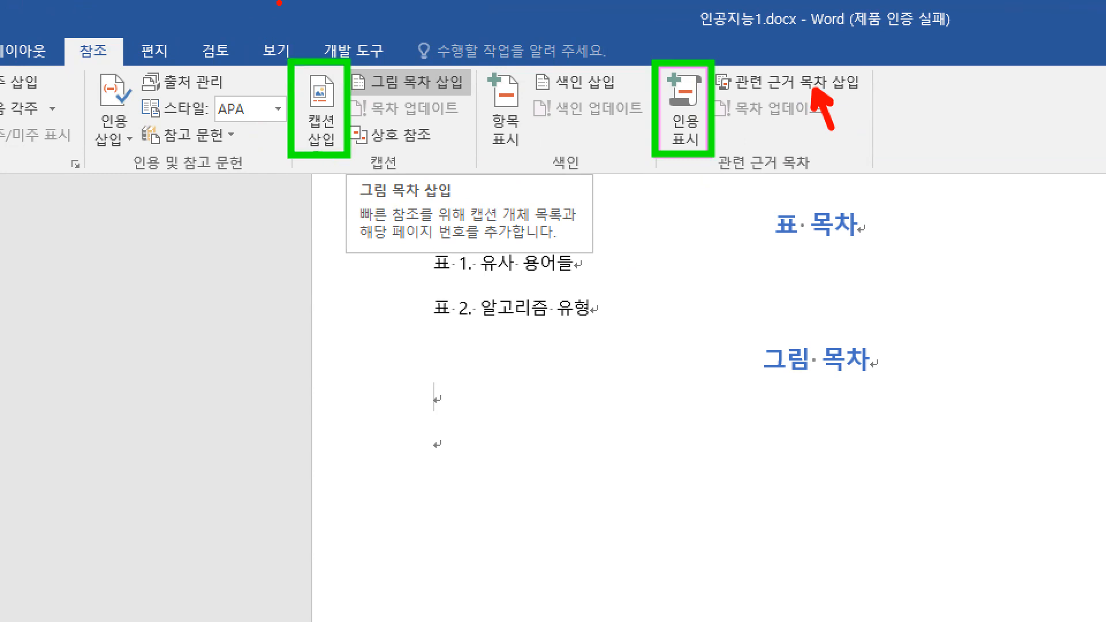
pyautogui.press('r')
pyautogui.moveTo(419, 94); pyautogui.dragTo(435, 111)
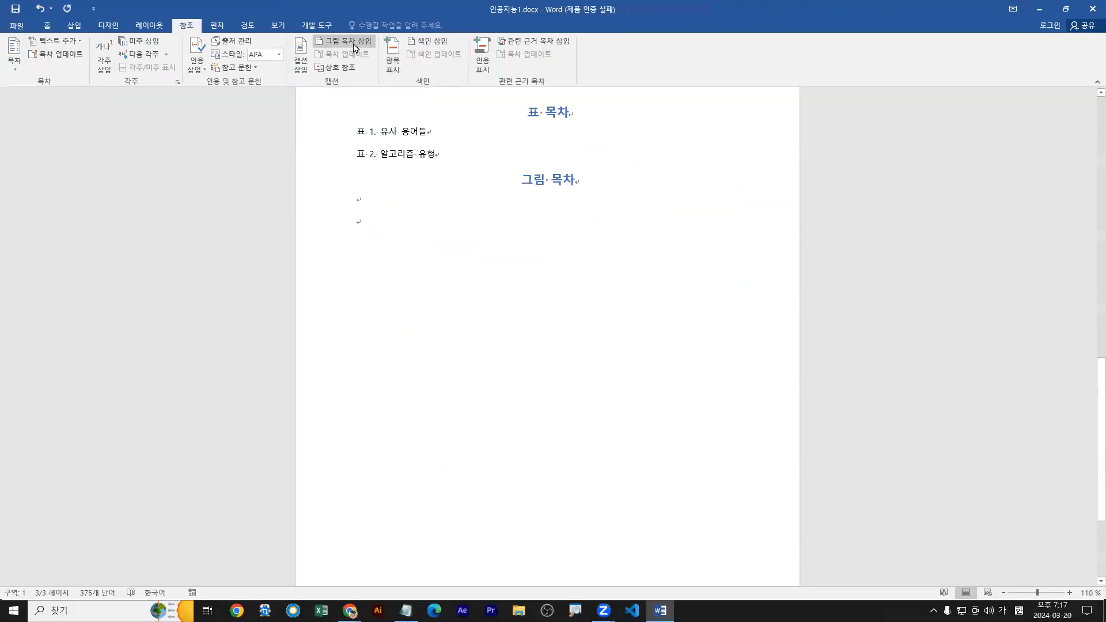
# Try inserting a table of figures with the Figure caption label under the 그림 목차 heading, and undo the insertion.
pyautogui.click(428, 89)
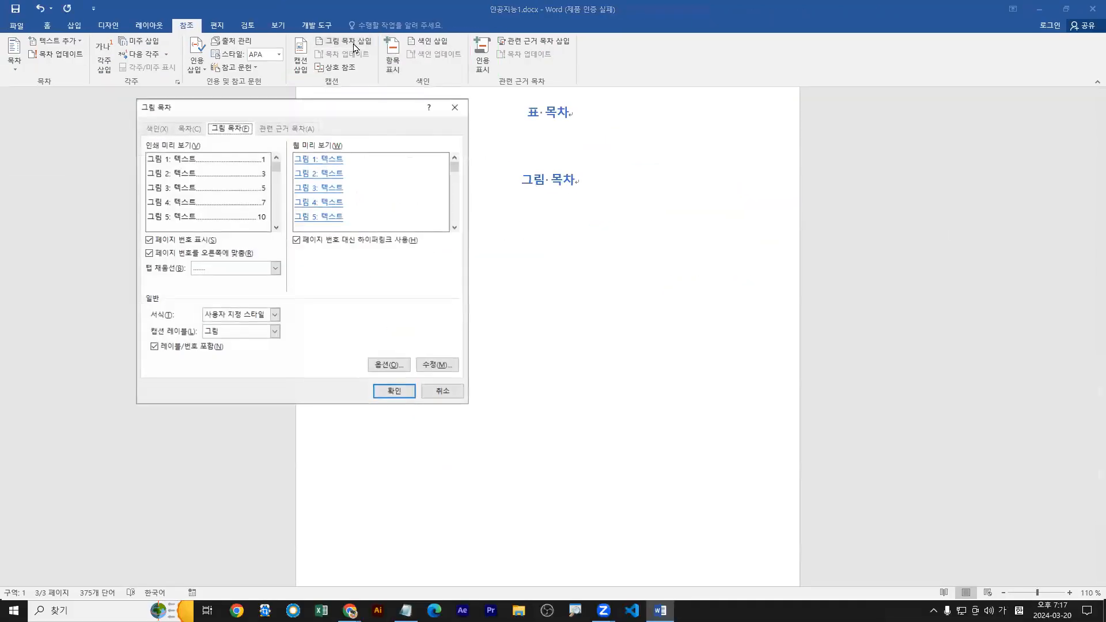
pyautogui.click(274, 333)
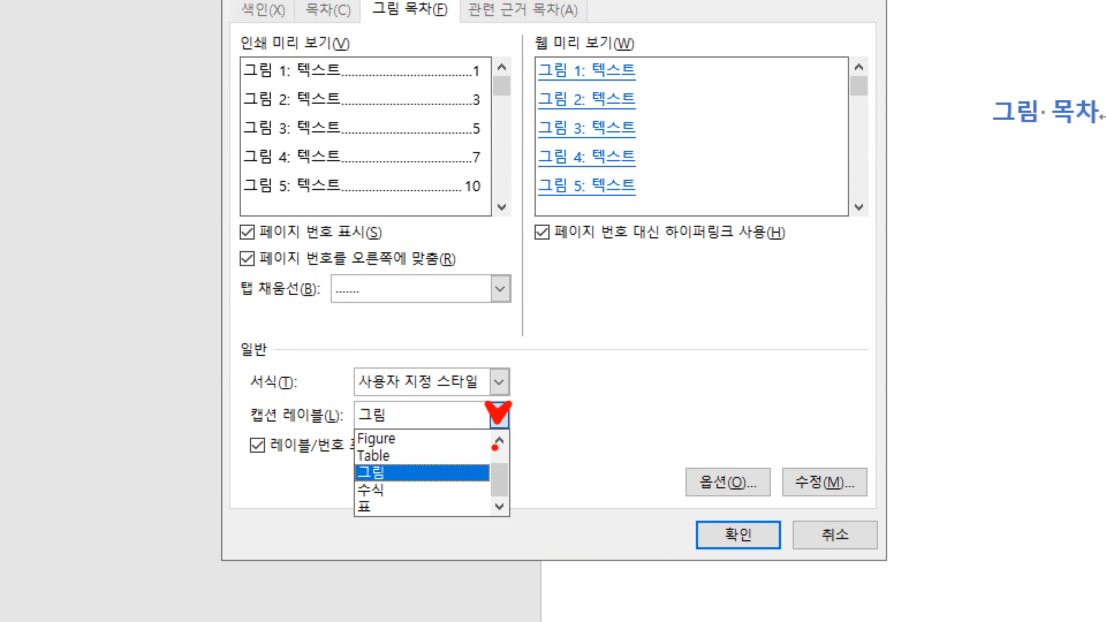
pyautogui.press('Escape')
pyautogui.click(499, 416)
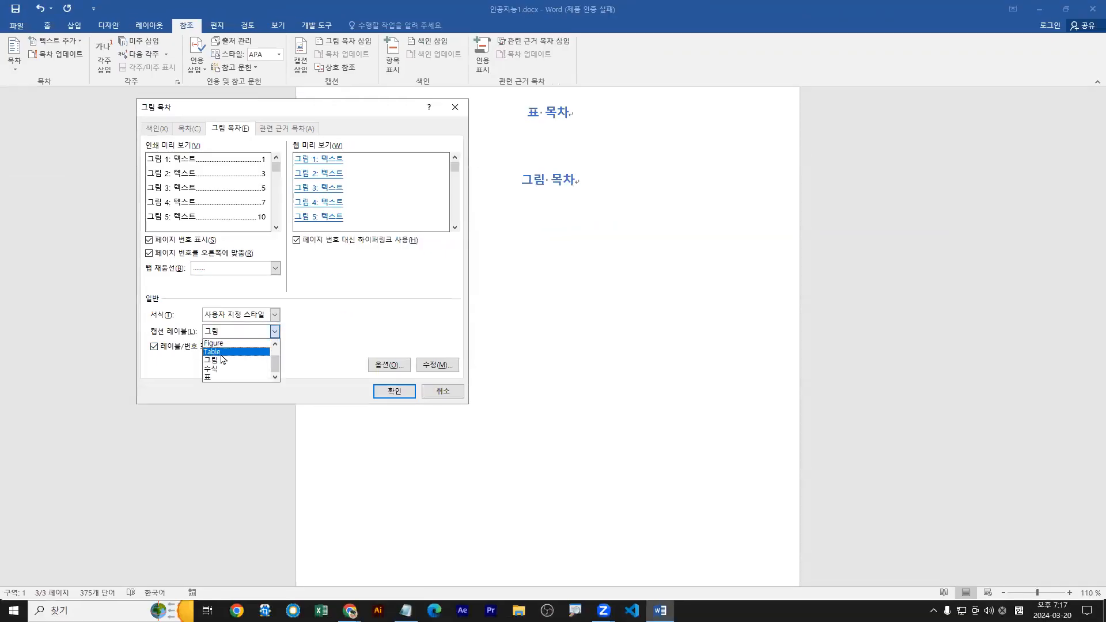
pyautogui.click(212, 344)
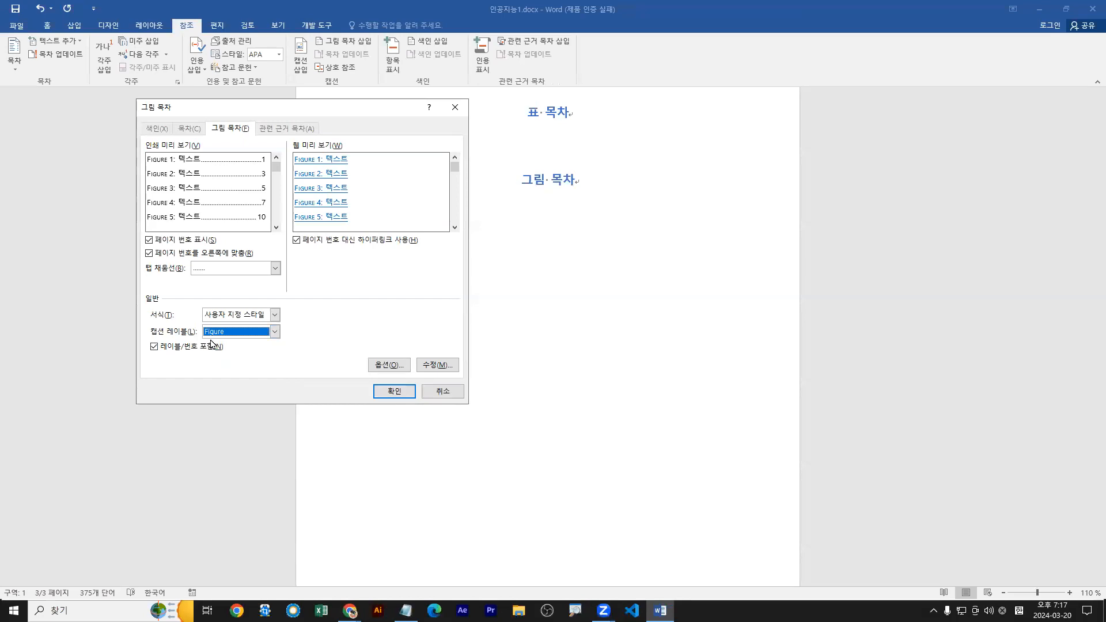
pyautogui.hotkey('ctrl', '1')
pyautogui.click(205, 340)
pyautogui.moveTo(204, 339); pyautogui.dragTo(231, 339)
pyautogui.press('Escape')
pyautogui.click(390, 390)
pyautogui.hotkey('ctrl', '1')
pyautogui.moveTo(317, 205)
pyautogui.mouseDown()
pyautogui.moveTo(634, 225)
pyautogui.moveTo(637, 208)
pyautogui.mouseUp()
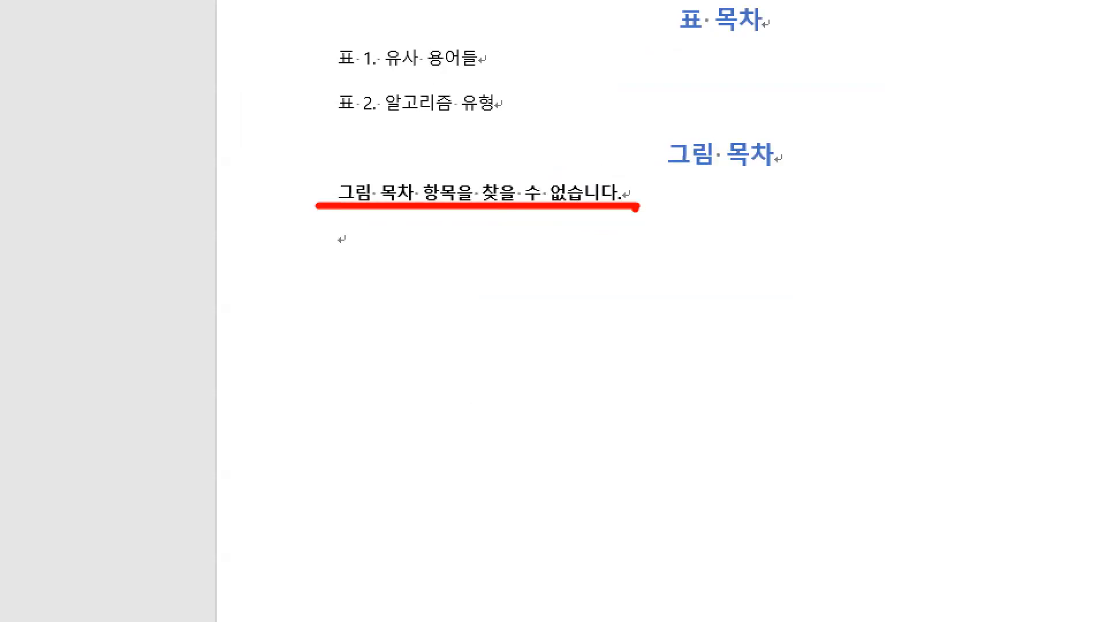
pyautogui.press('Escape')
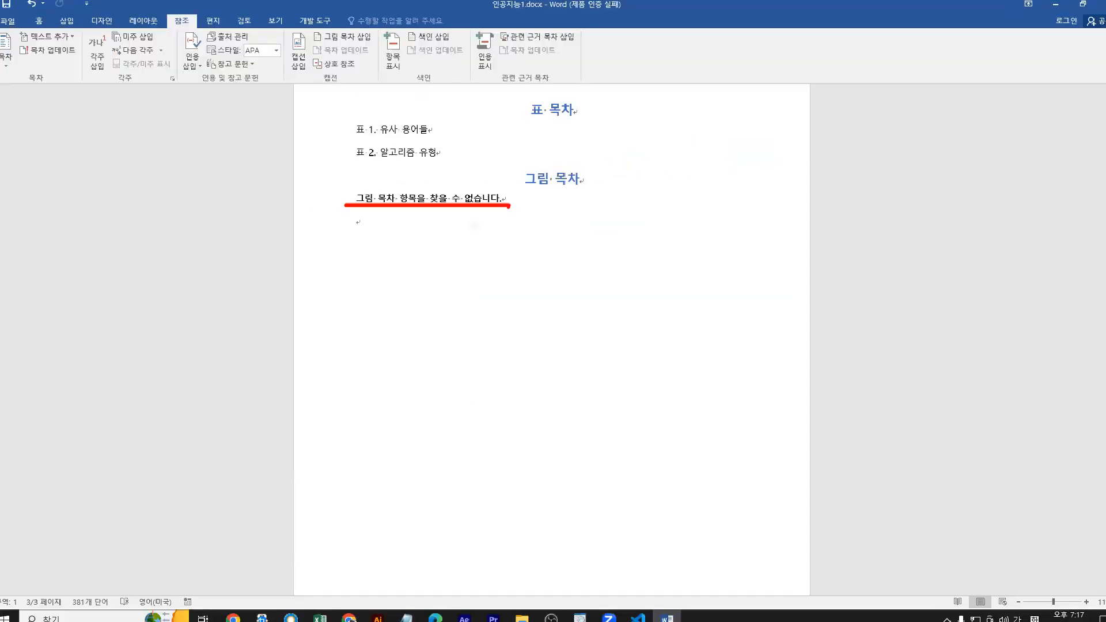
pyautogui.hotkey('ctrl', 'z')
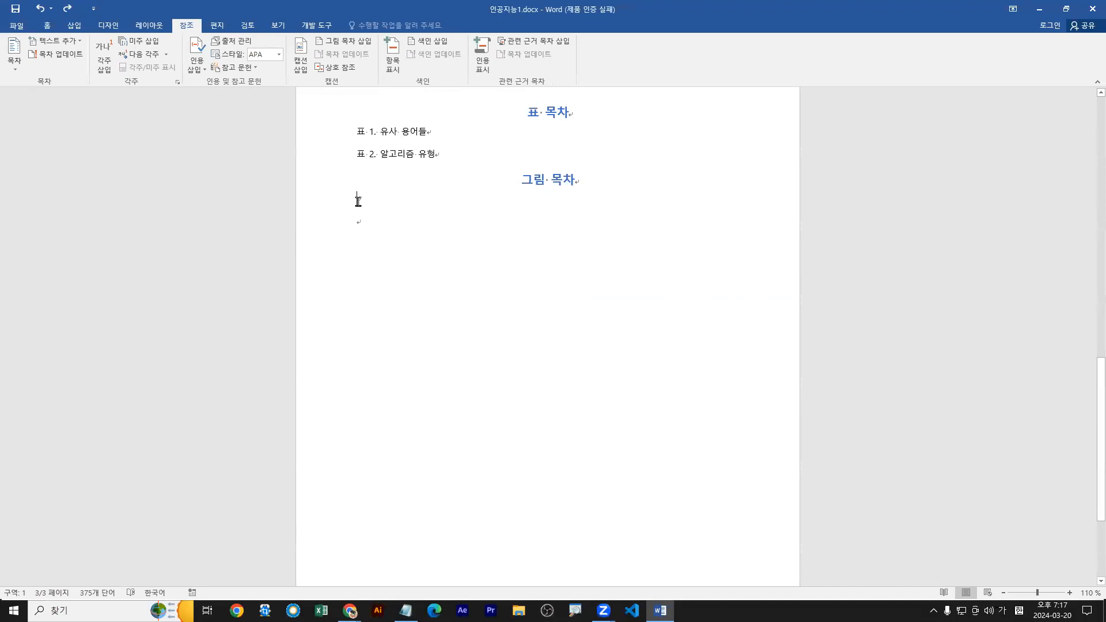
# Insert a table of figures under the 그림 목차 heading using the 그림 caption label and the 정형 format.
pyautogui.click(344, 41)
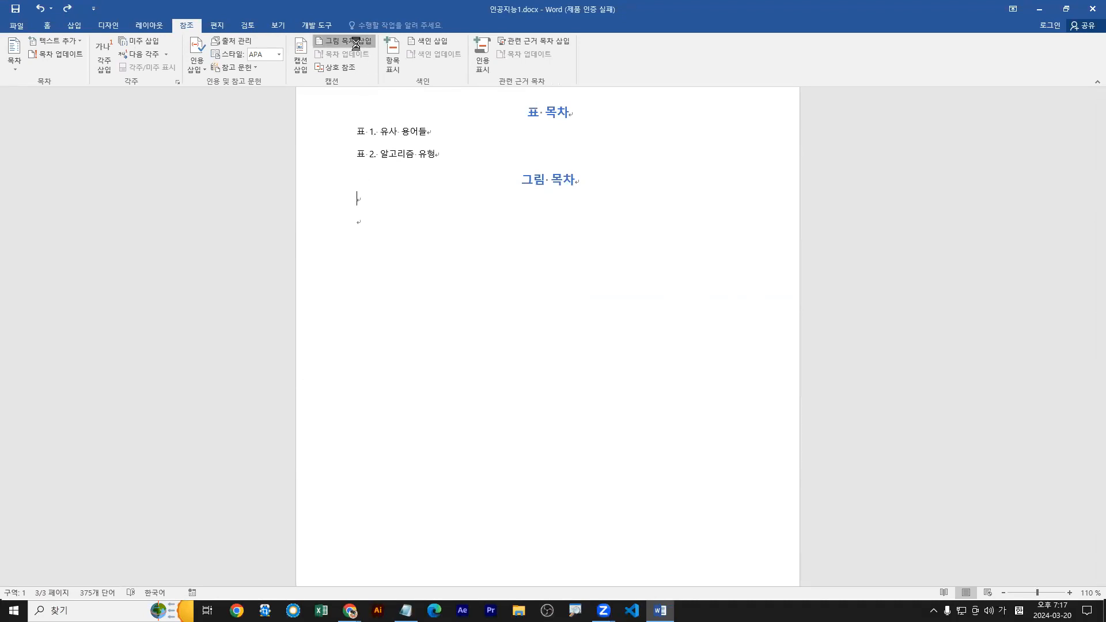
pyautogui.click(275, 331)
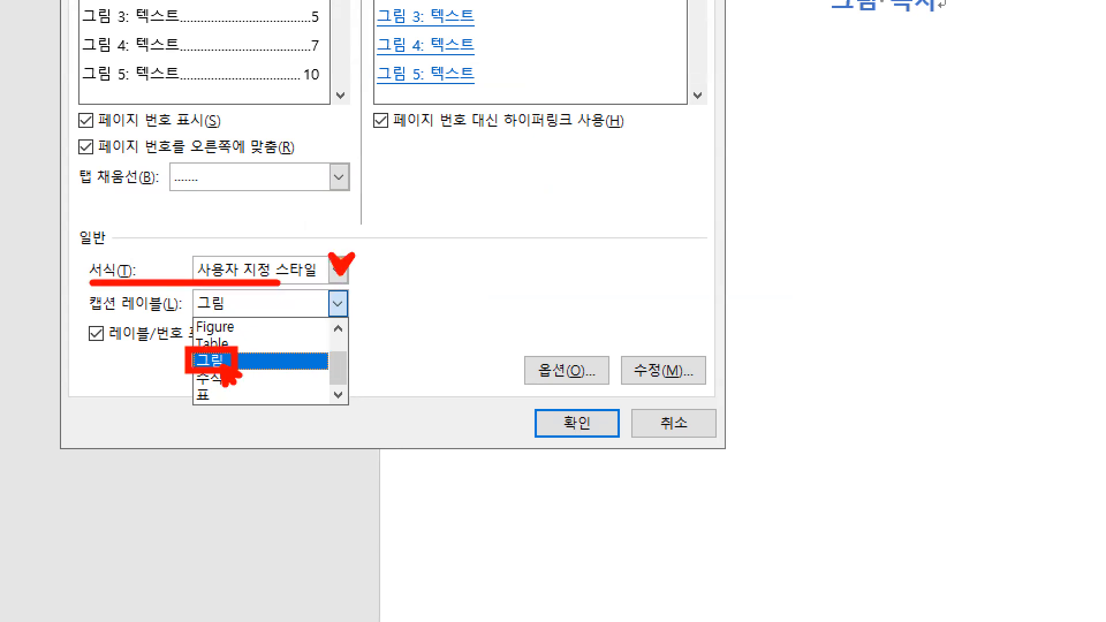
pyautogui.click(337, 270)
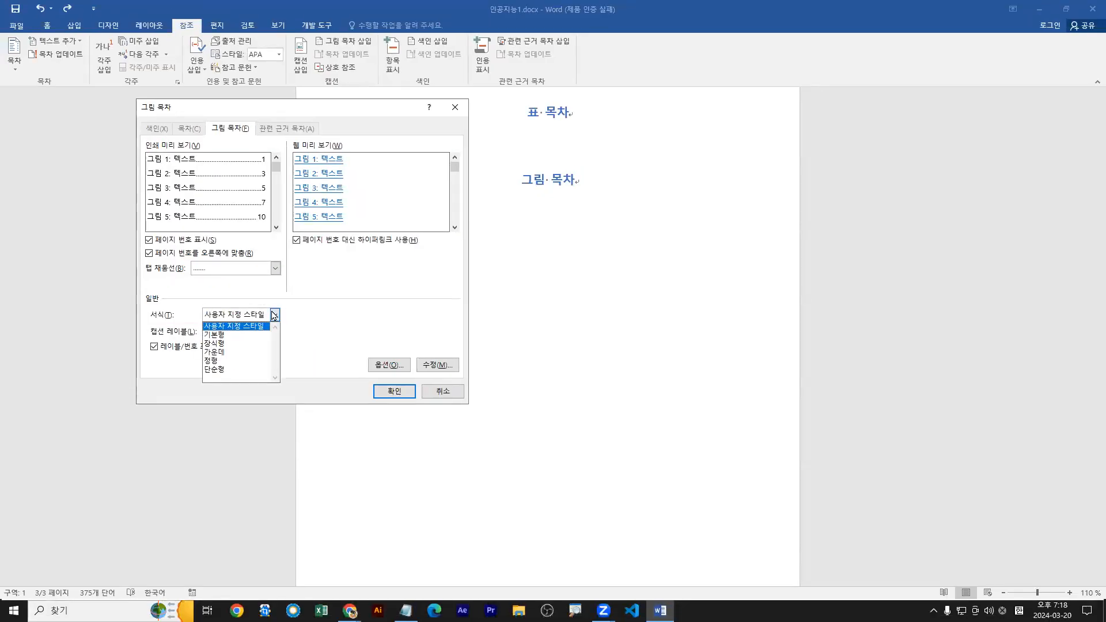
pyautogui.press('Down')
pyautogui.press('Down')
pyautogui.press('Down')
pyautogui.press('Down')
pyautogui.press('Return')
pyautogui.click(275, 315)
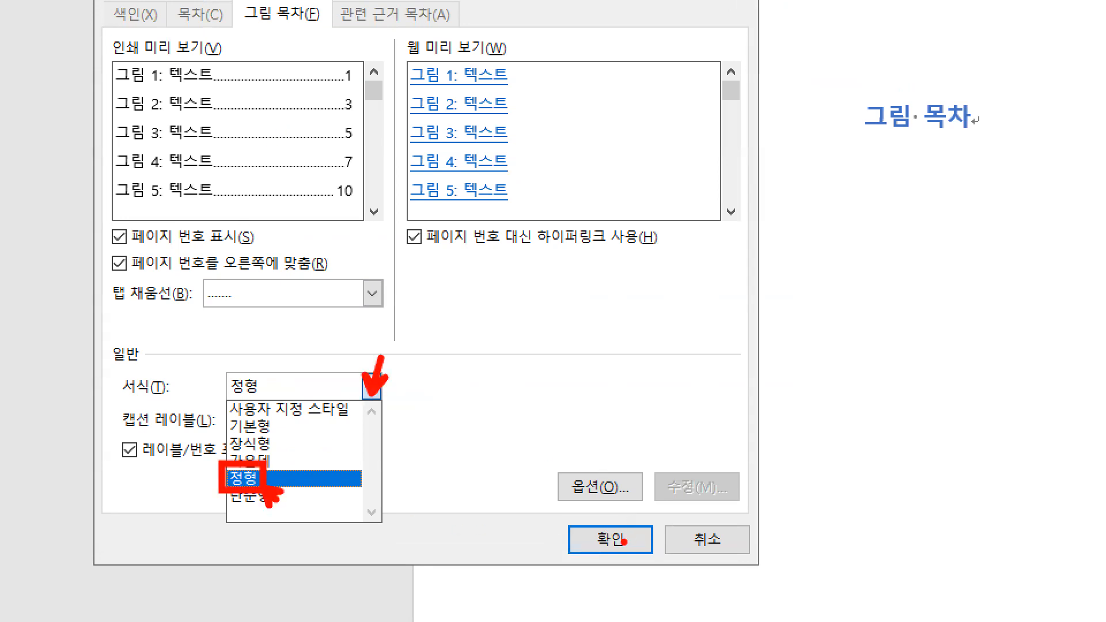
pyautogui.press('Escape')
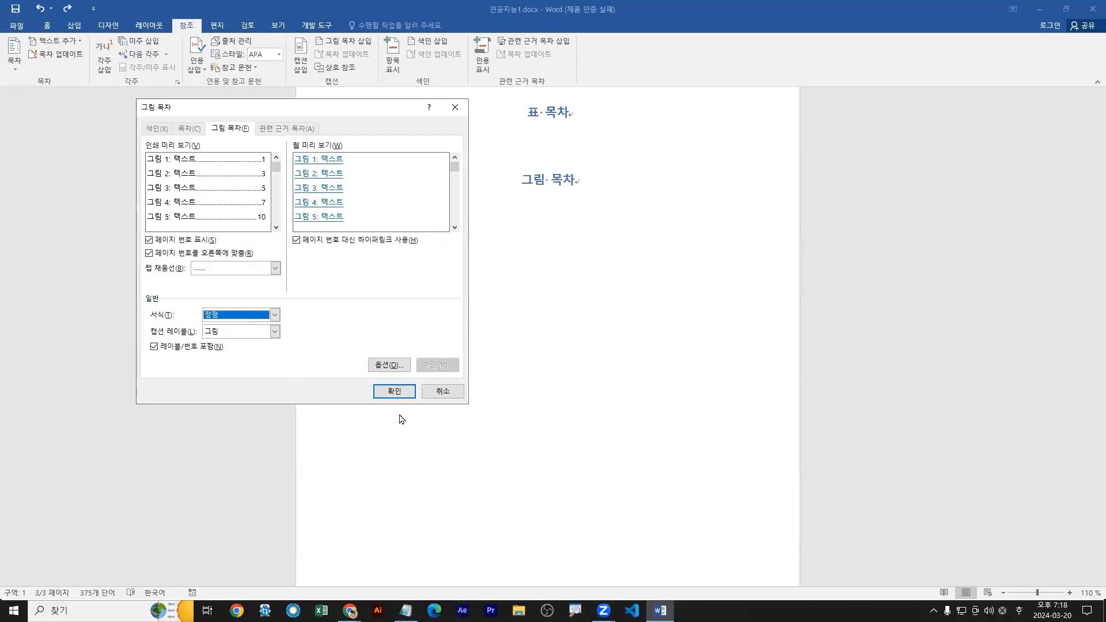
pyautogui.click(394, 392)
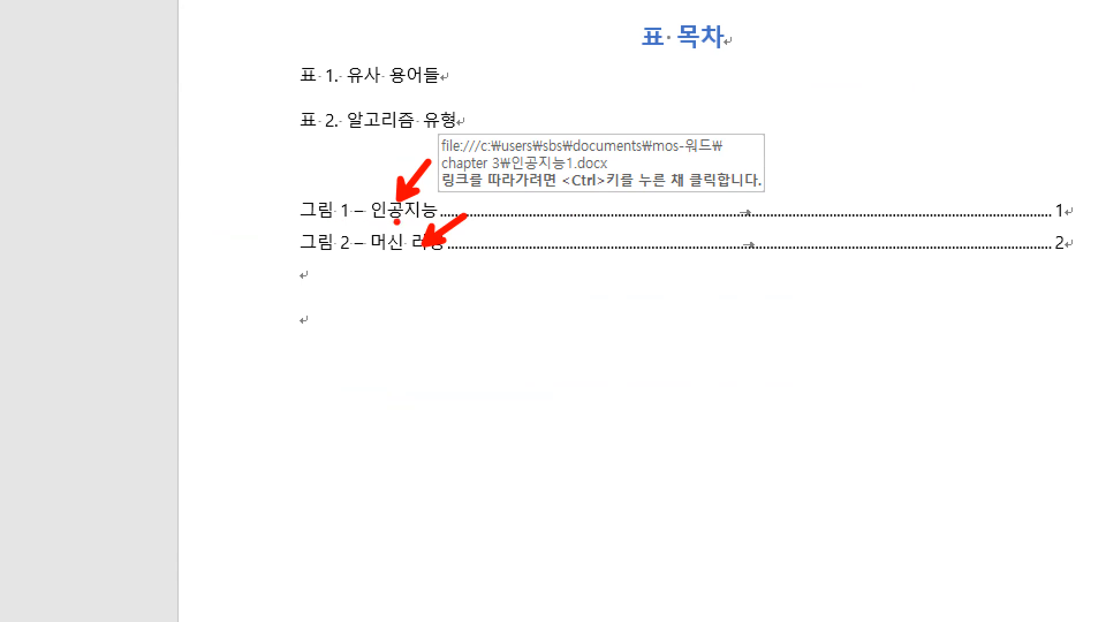
# Follow the 그림 1 – 인공지능 entry in the table of figures to its caption on page 1.
pyautogui.moveTo(407, 222)
pyautogui.mouseDown()
pyautogui.moveTo(394, 199)
pyautogui.moveTo(411, 220)
pyautogui.moveTo(403, 231)
pyautogui.mouseUp()
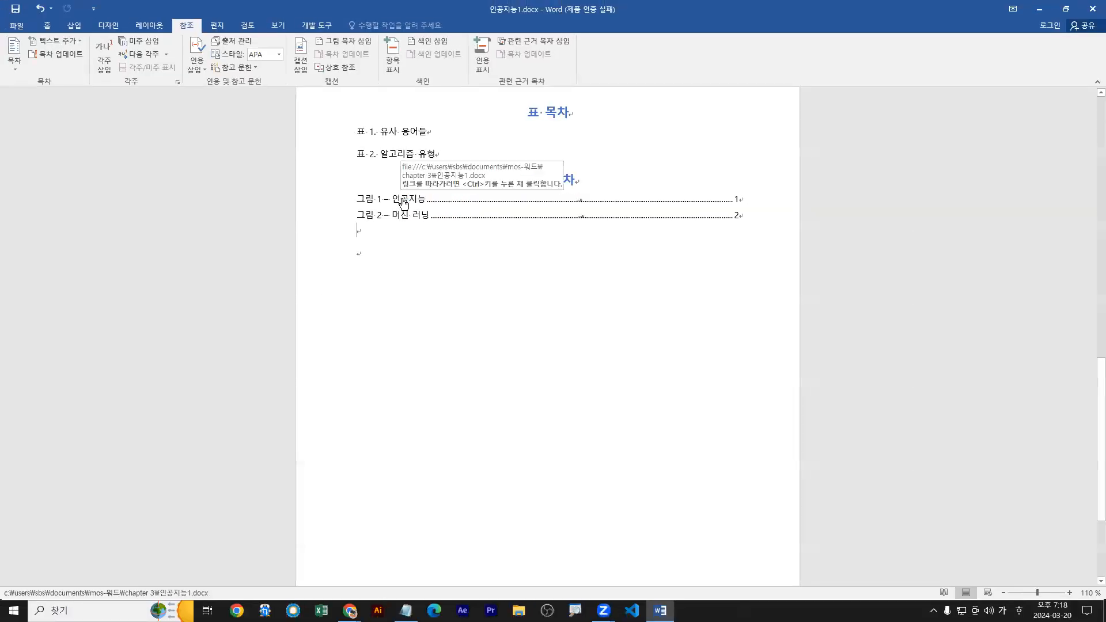
pyautogui.keyDown('ctrl'); pyautogui.click(390, 215); pyautogui.keyUp('ctrl')
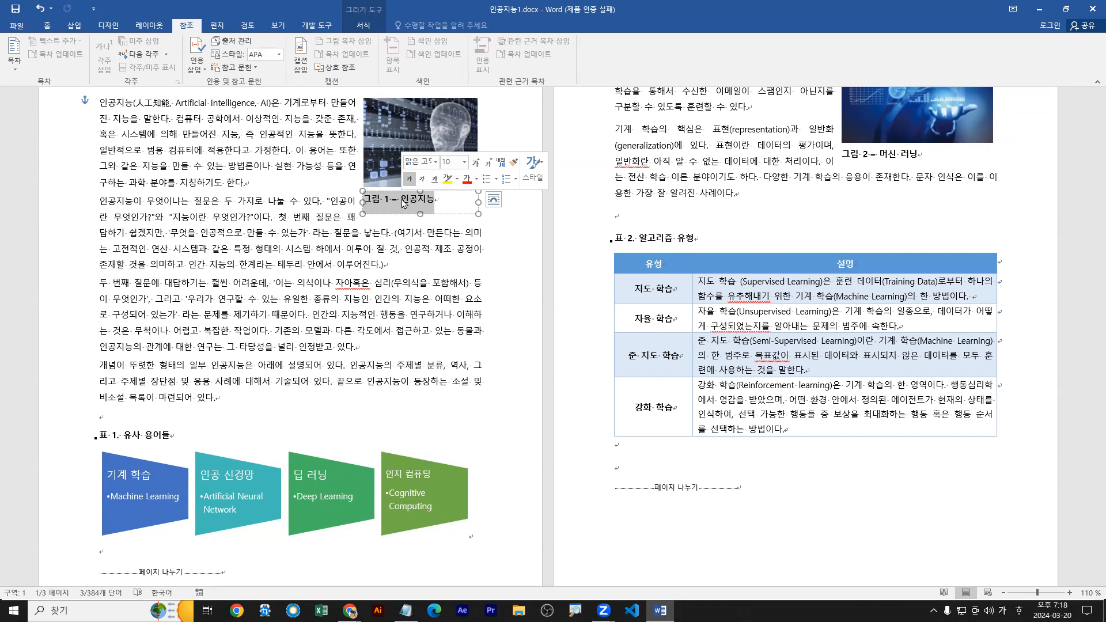
pyautogui.scroll(3, 875, 274)
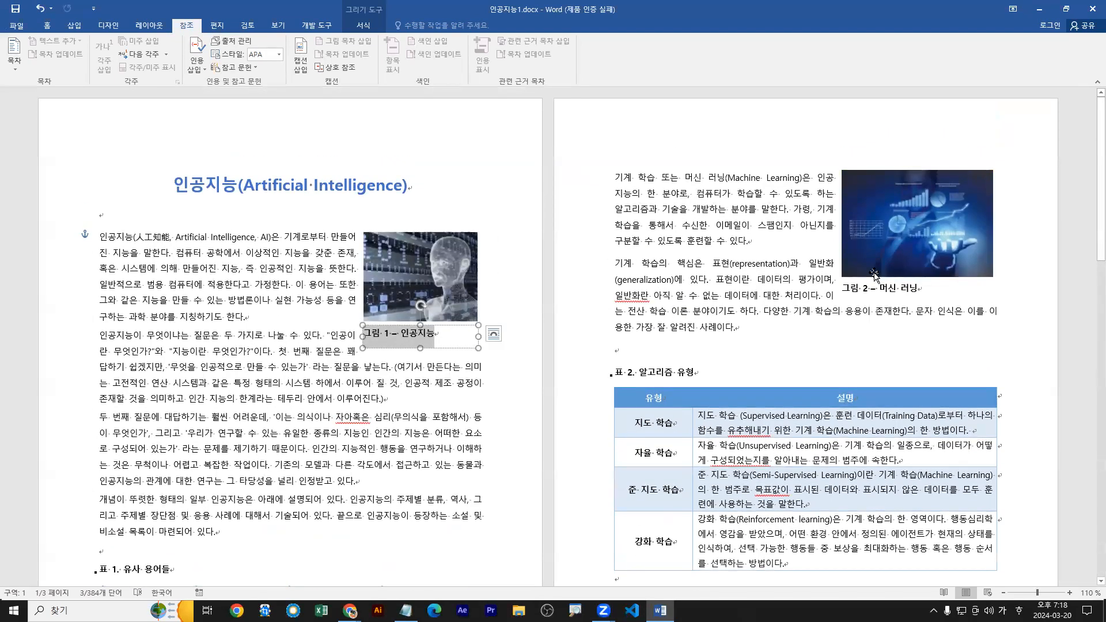
# Examine the page 2 picture's context commands and its height, width and scale settings in the 레이아웃 dialog.
pyautogui.click(922, 249)
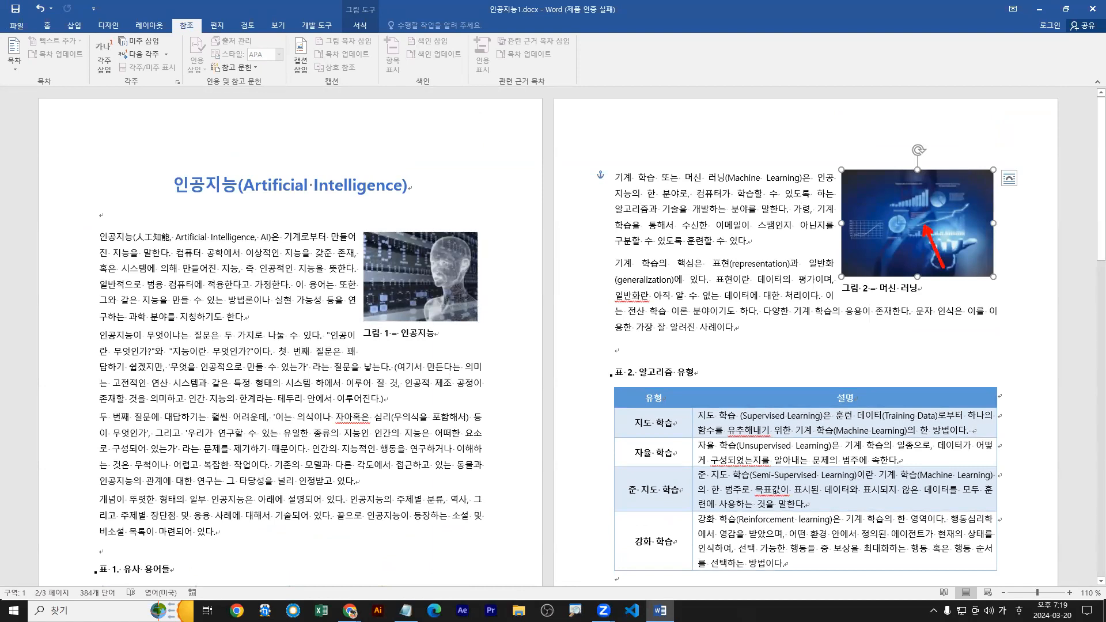
pyautogui.rightClick(934, 231)
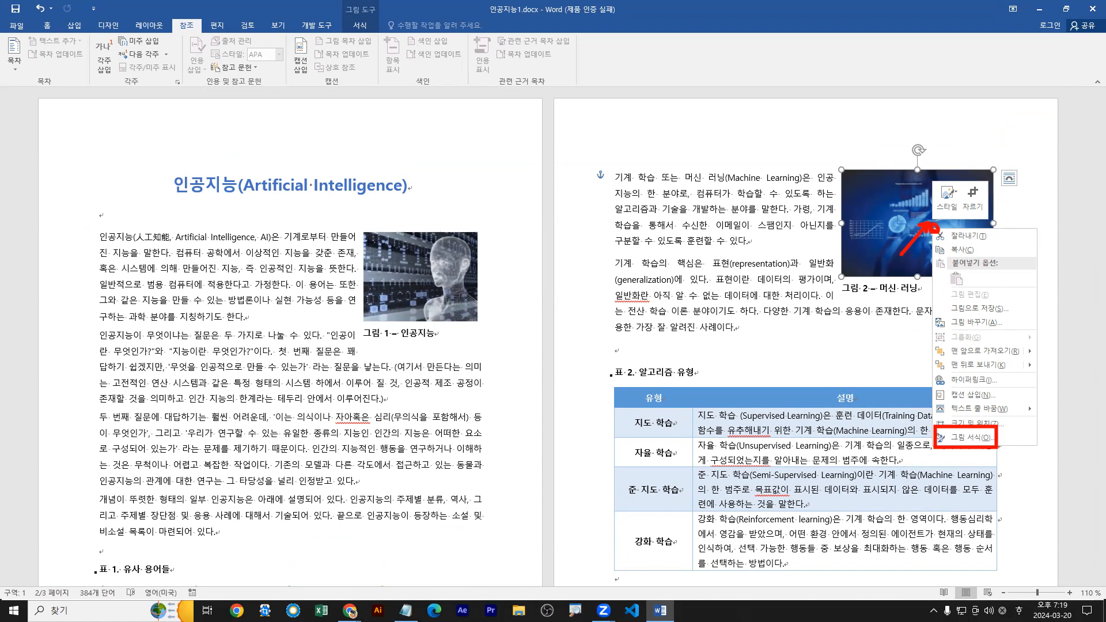
pyautogui.press('Escape')
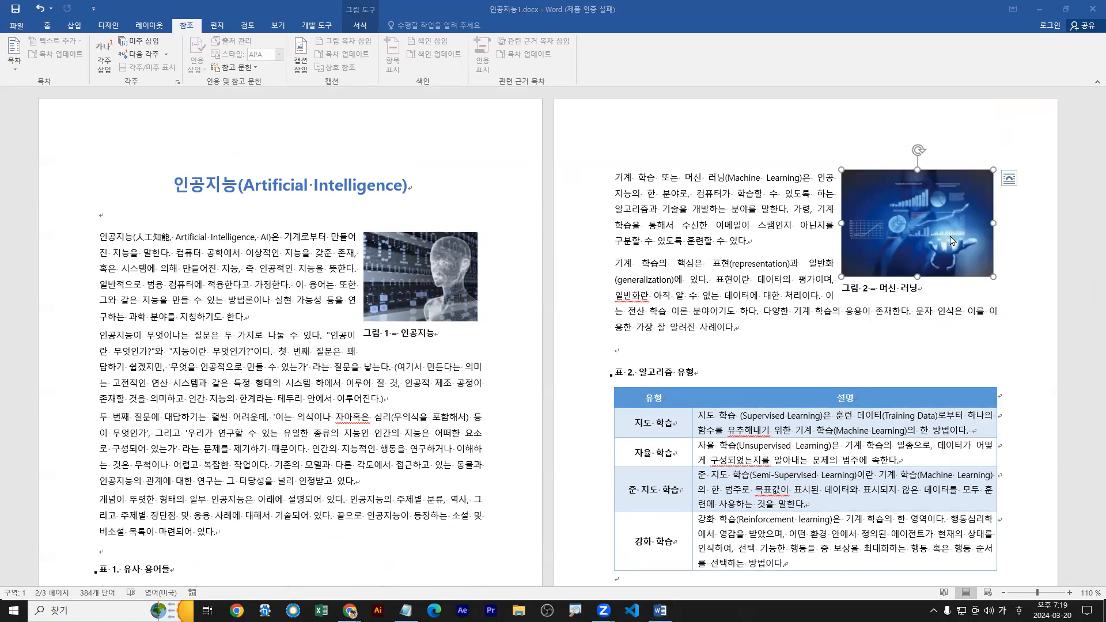
pyautogui.click(929, 224)
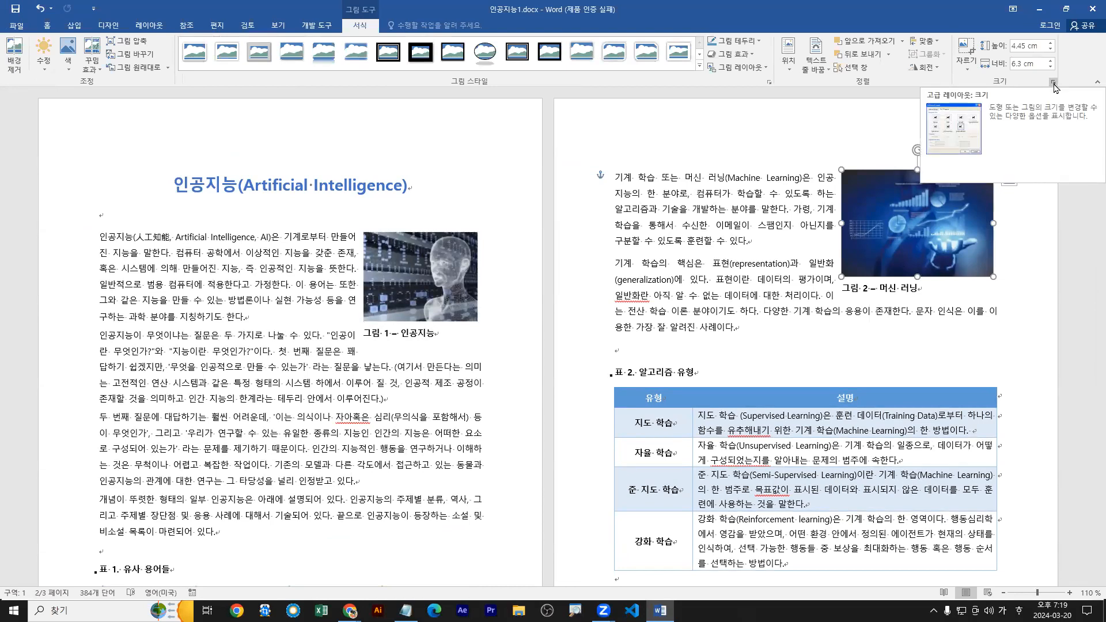
pyautogui.moveTo(929, 227); pyautogui.dragTo(922, 350)
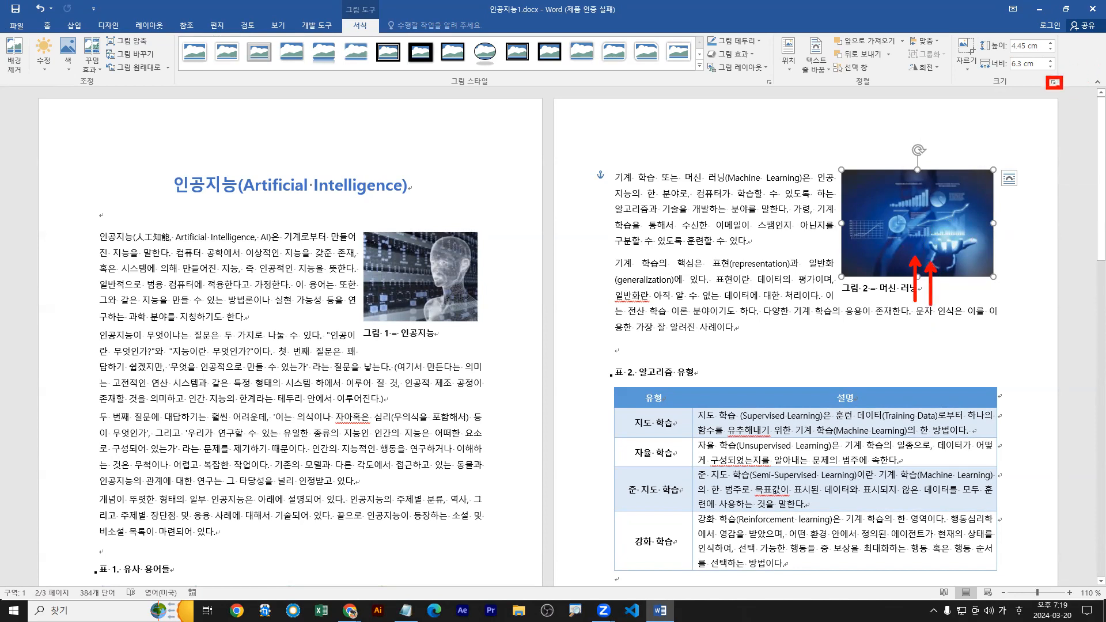
pyautogui.press('Escape')
pyautogui.click(1054, 83)
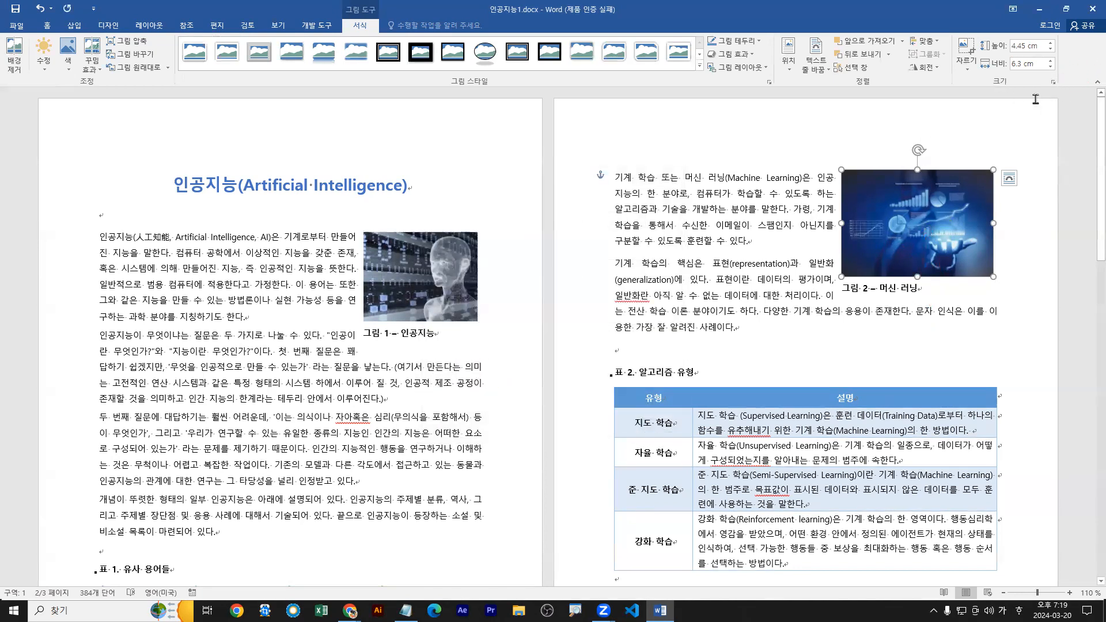
pyautogui.click(1054, 83)
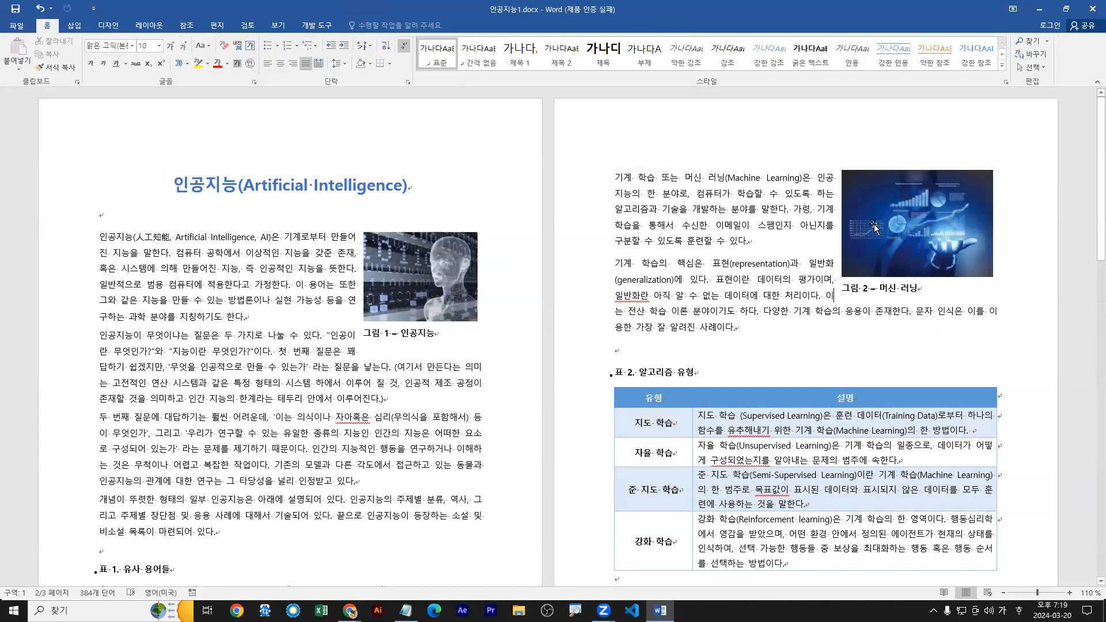
pyautogui.click(874, 227)
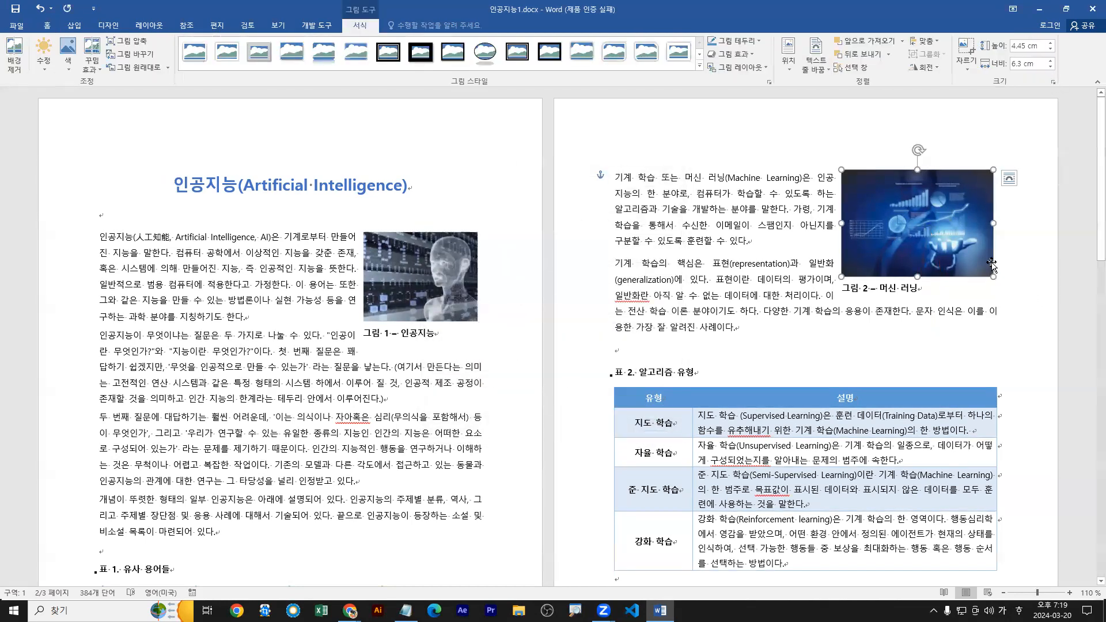
# Open the 그림 서식 settings of the page 2 picture and show its 레이아웃 및 속성 section.
pyautogui.rightClick(917, 229)
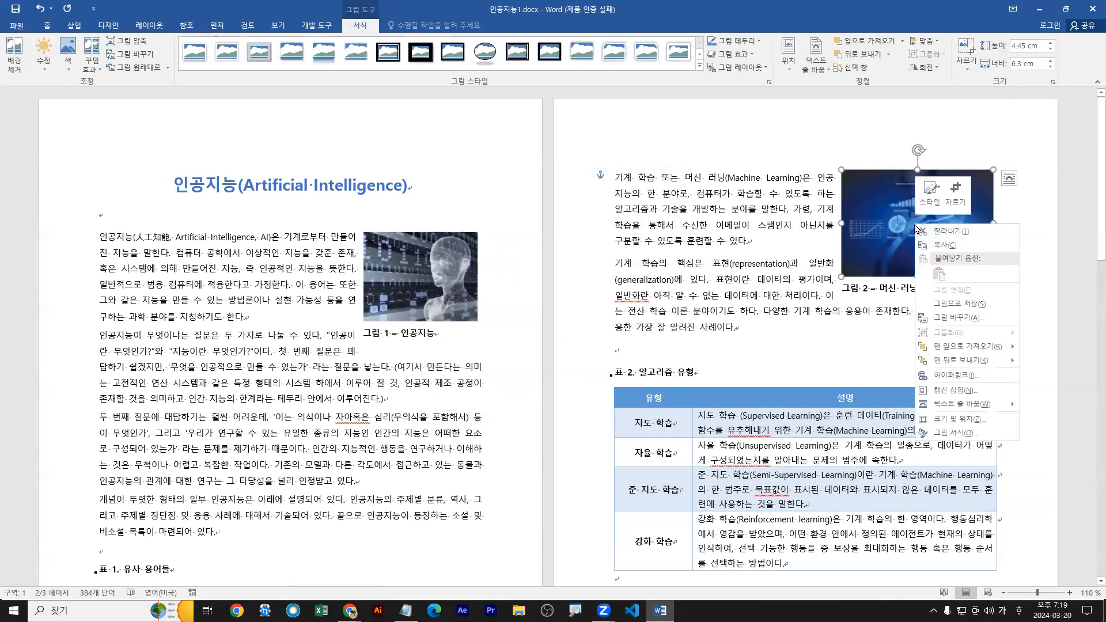
pyautogui.click(950, 435)
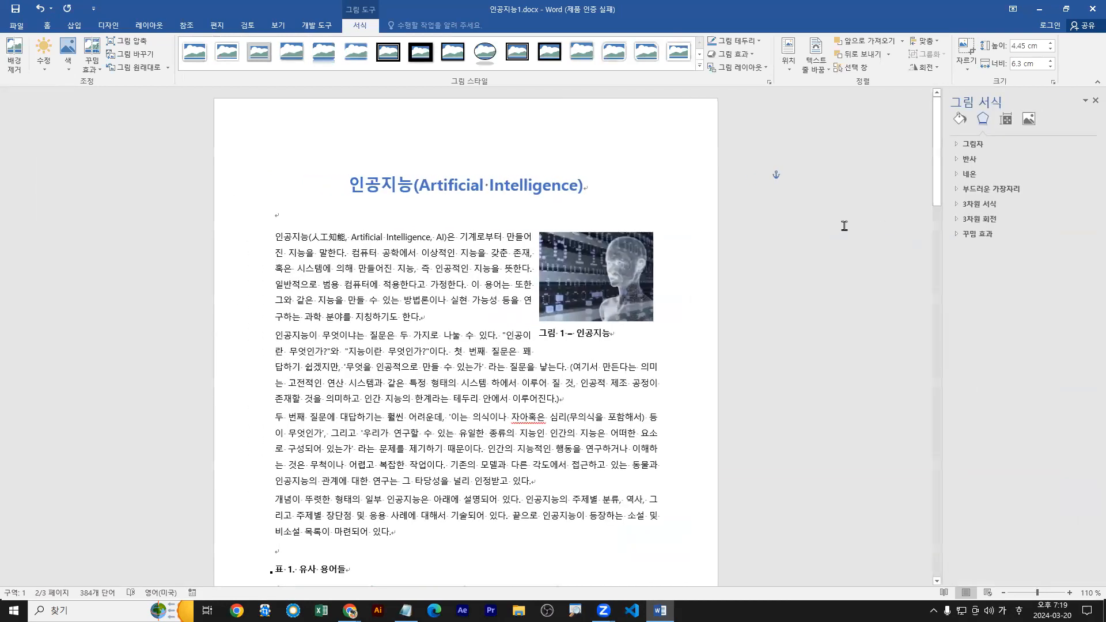
pyautogui.scroll(-10, 819, 346)
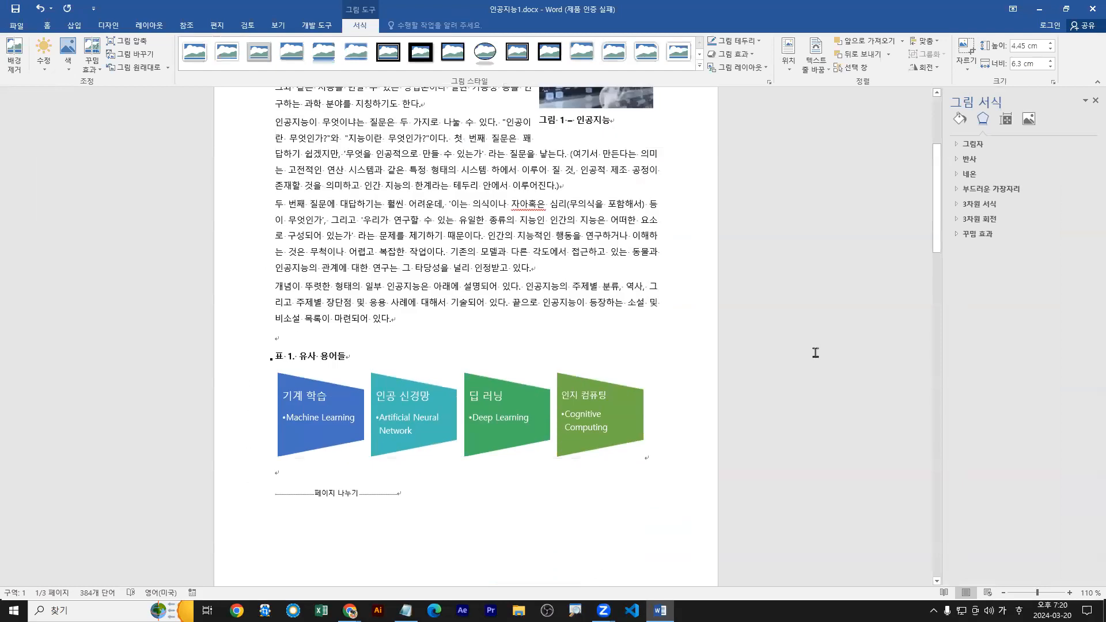
pyautogui.rightClick(586, 491)
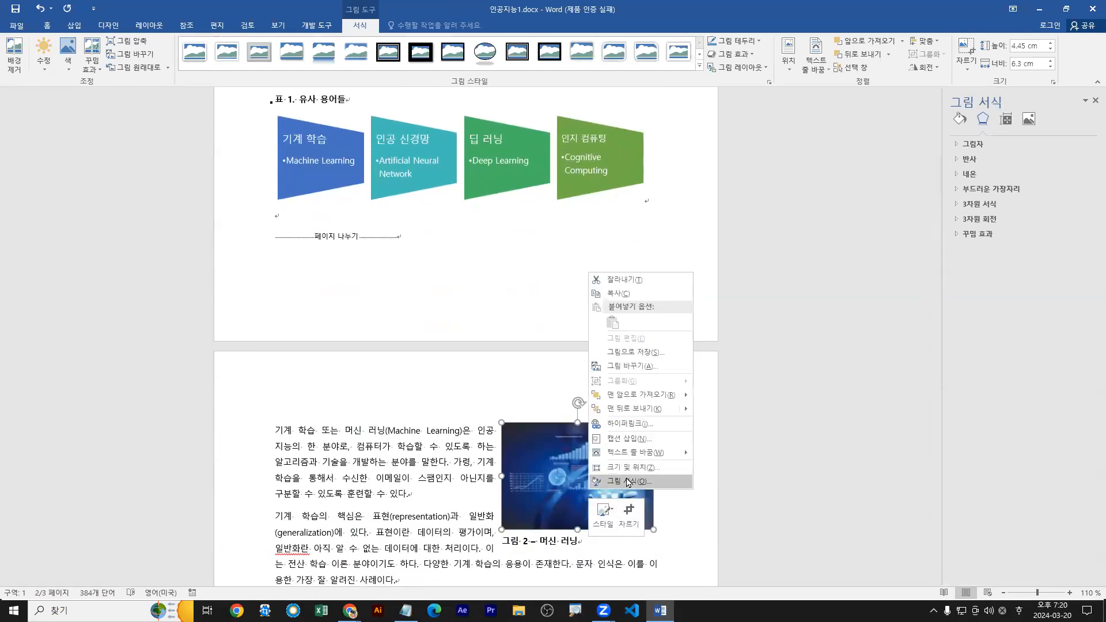
pyautogui.click(628, 482)
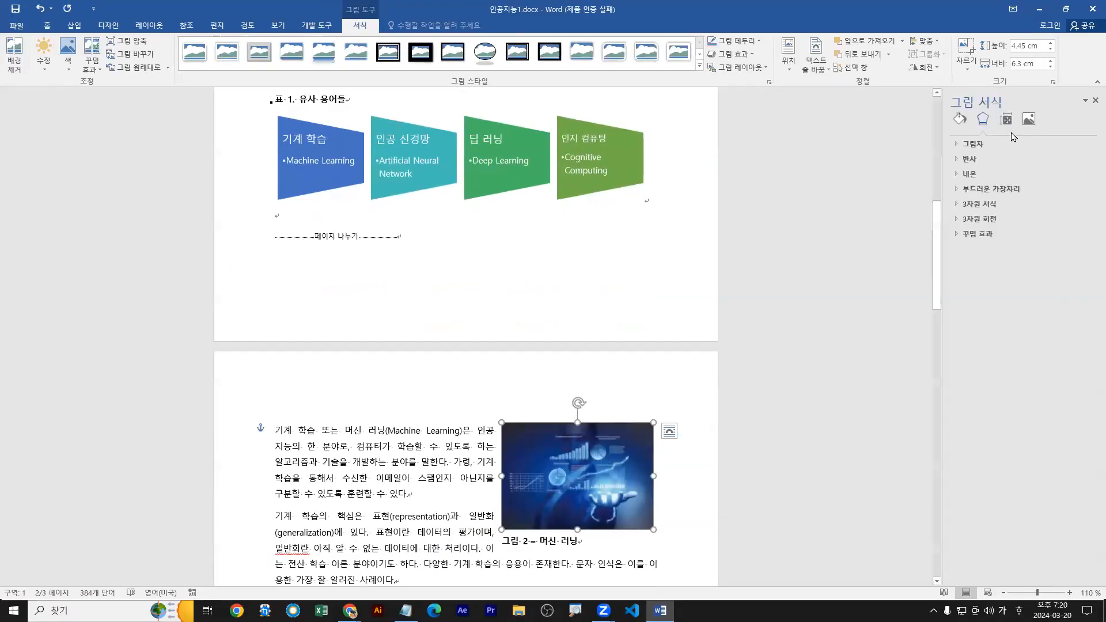
pyautogui.click(1009, 122)
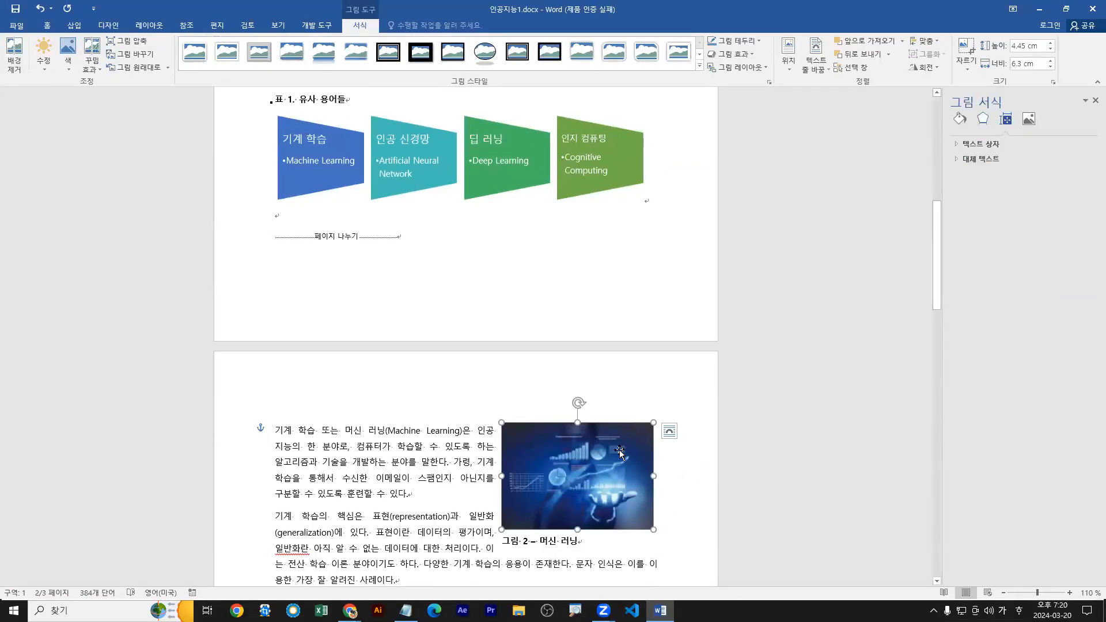
pyautogui.rightClick(621, 454)
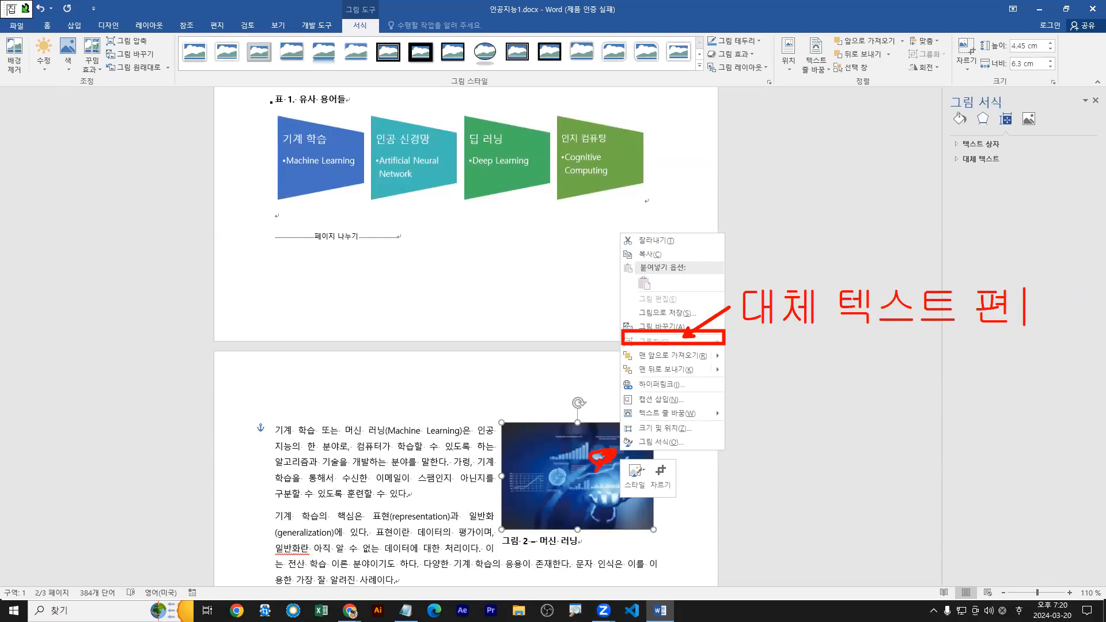
pyautogui.moveTo(655, 339); pyautogui.dragTo(707, 338)
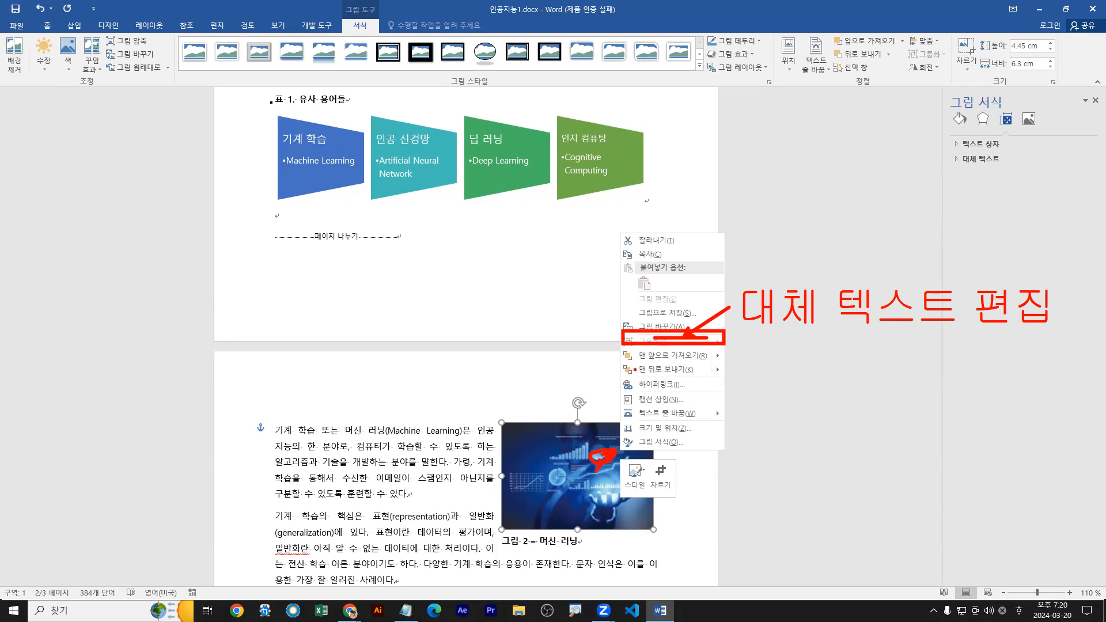
pyautogui.moveTo(643, 338); pyautogui.dragTo(676, 338)
pyautogui.press('Escape')
# Set the alternative text title of the 그림 2 picture to 머신 러닝.
pyautogui.scroll(-2, 616, 367)
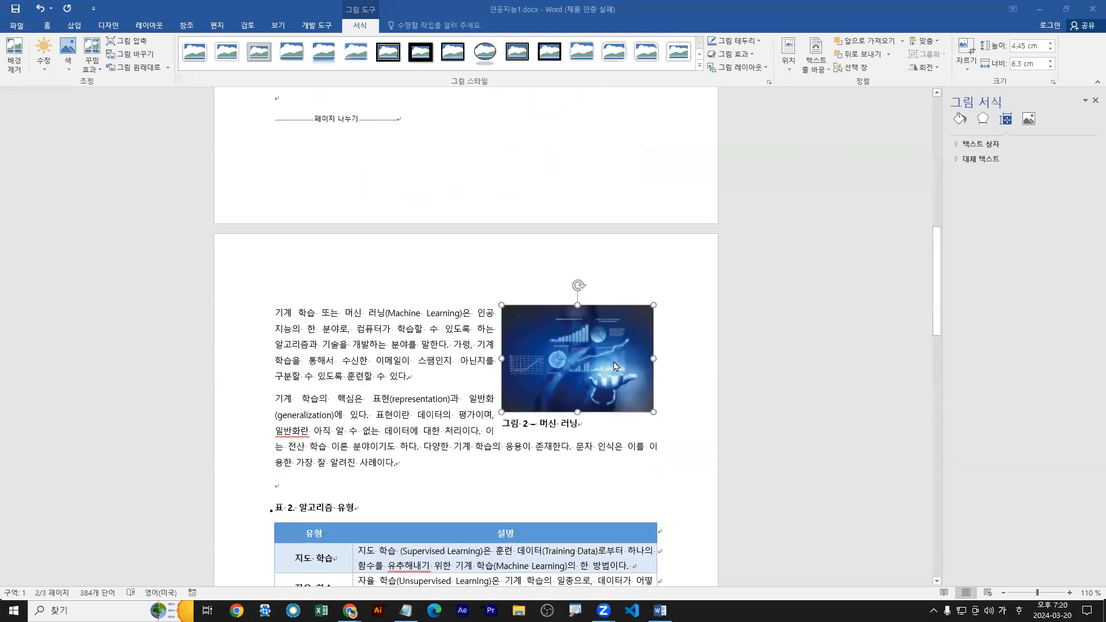
pyautogui.rightClick(587, 338)
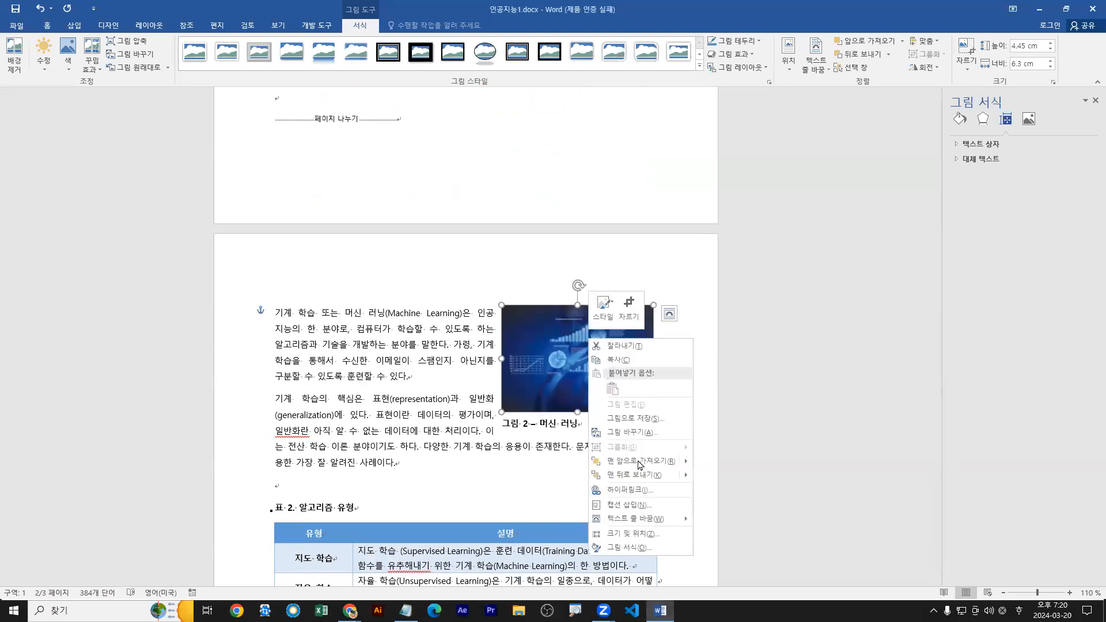
pyautogui.click(632, 550)
pyautogui.click(1007, 121)
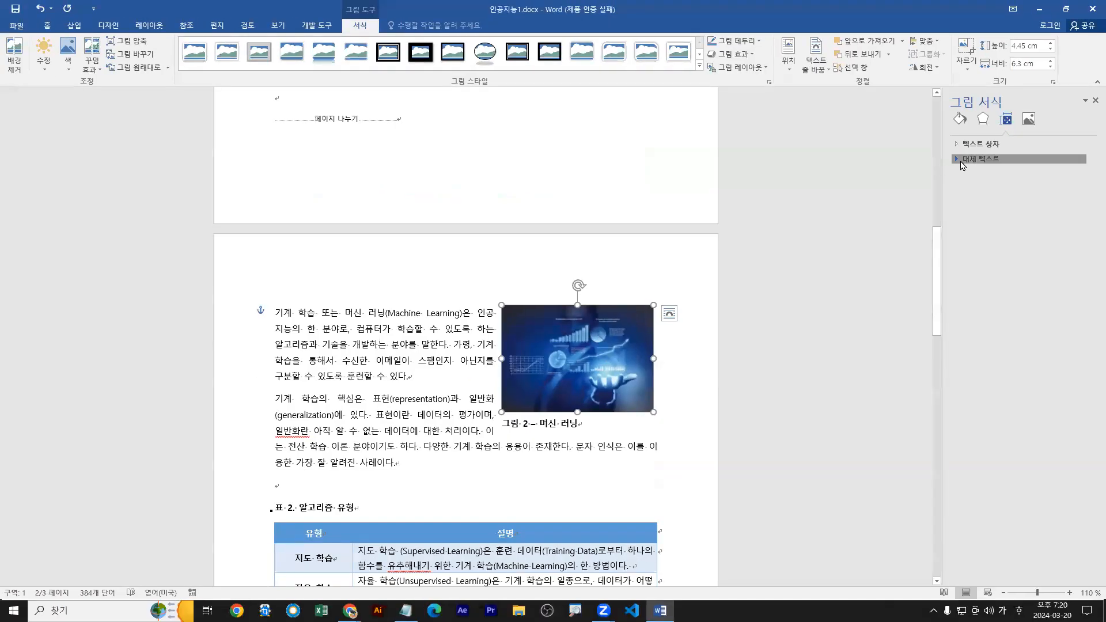
pyautogui.click(960, 161)
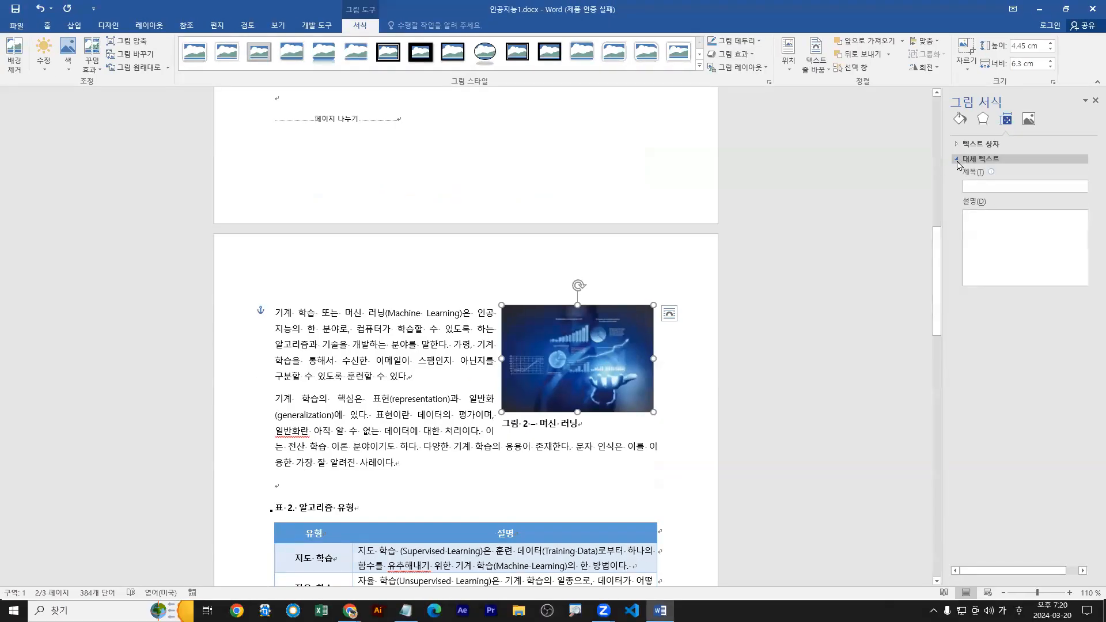
pyautogui.click(979, 186)
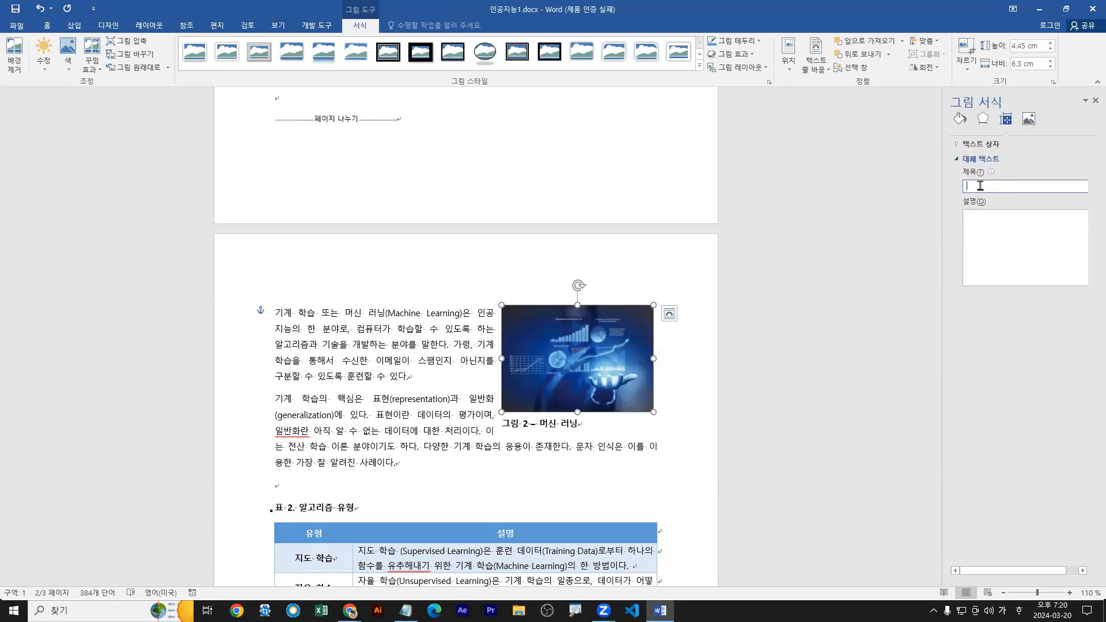
pyautogui.write('머신 러닝')
pyautogui.moveTo(992, 171)
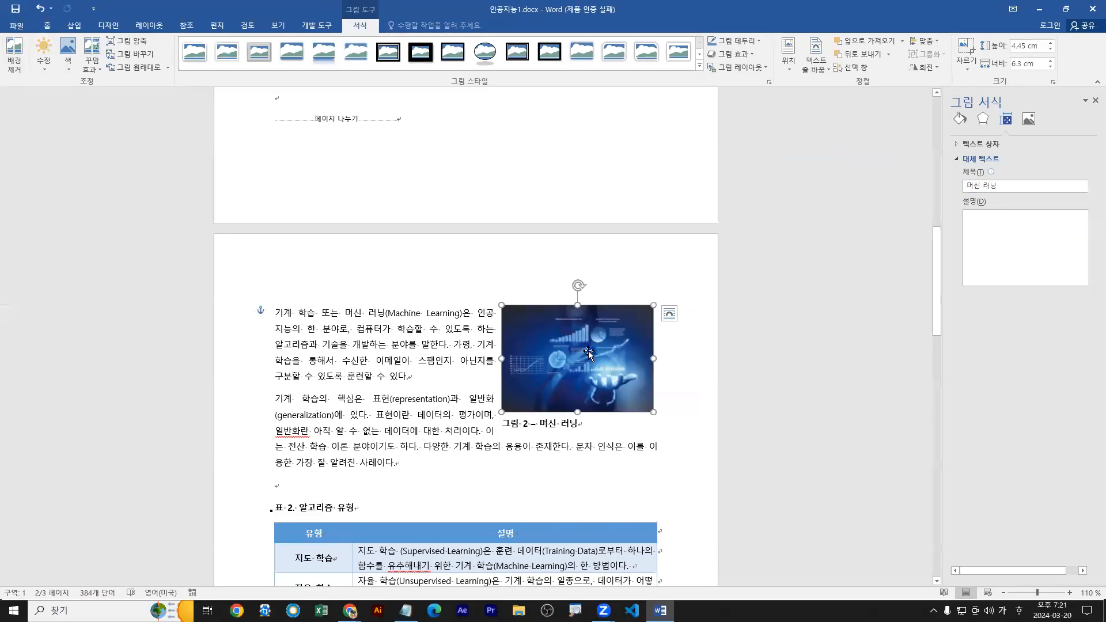
# Reopen the 그림 2 picture's 대체 텍스트 settings to review the title and description, and close the 그림 서식 pane.
pyautogui.rightClick(71, 540)
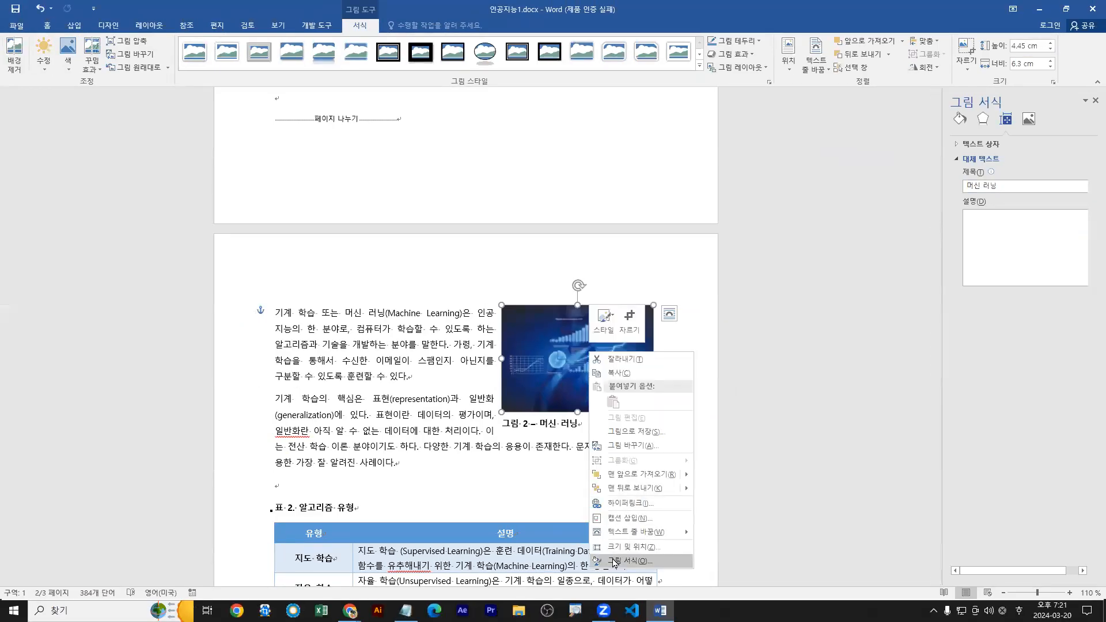
pyautogui.click(614, 563)
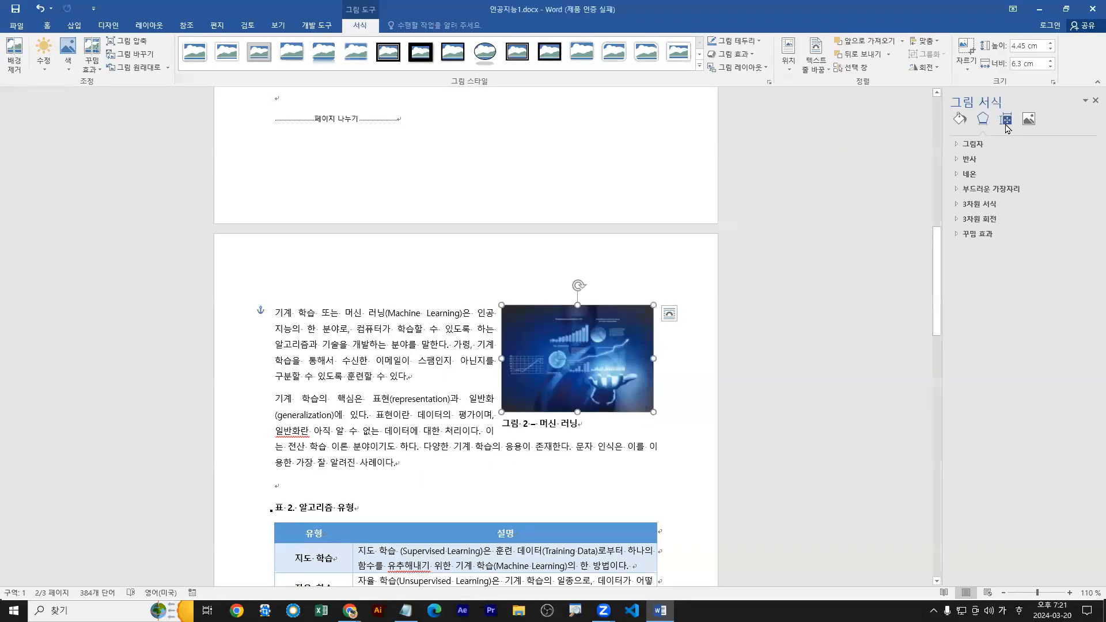
pyautogui.click(1006, 120)
pyautogui.click(957, 160)
pyautogui.click(957, 160)
pyautogui.moveTo(959, 159); pyautogui.dragTo(953, 155)
pyautogui.moveTo(969, 215); pyautogui.dragTo(1059, 224)
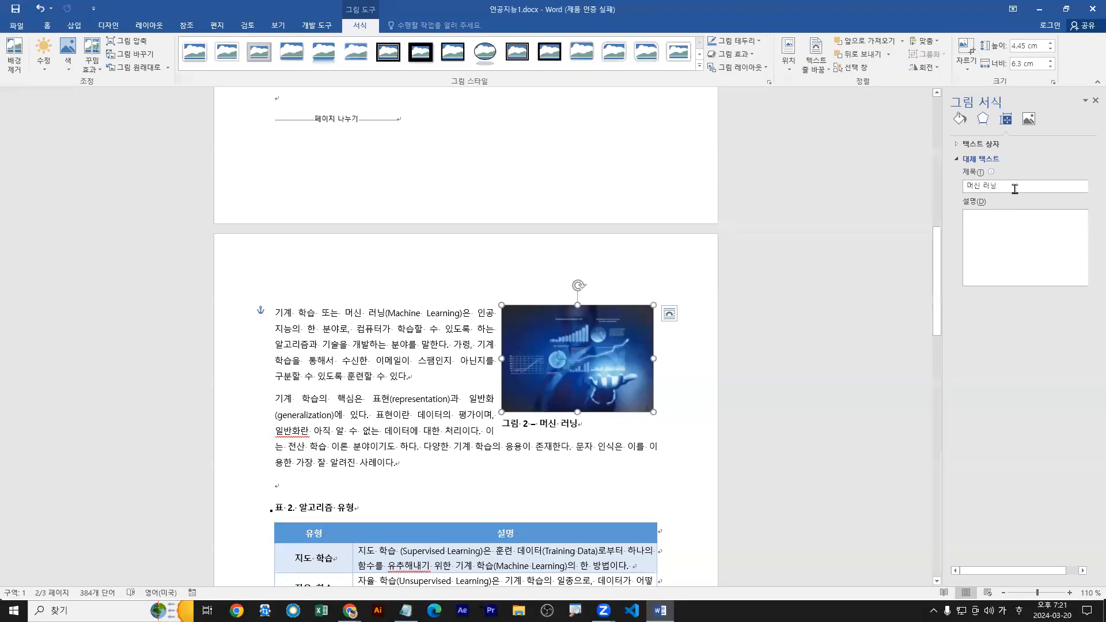
pyautogui.click(1094, 101)
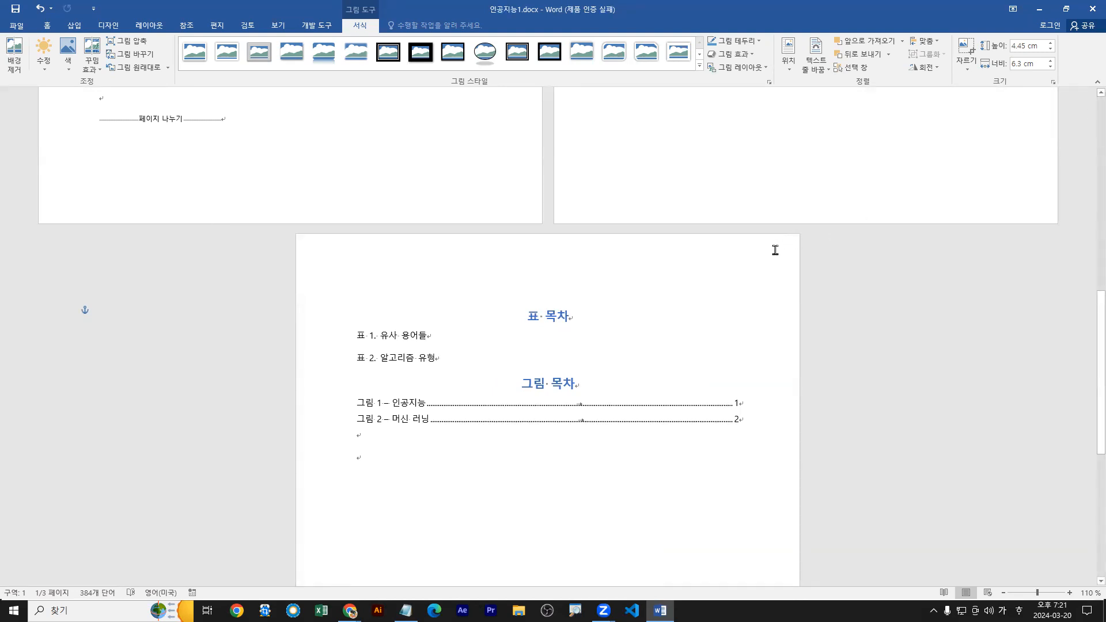
# Start inserting a table of figures at the first 표 목차 entry with the 사용자 지정 스타일 format.
pyautogui.click(193, 27)
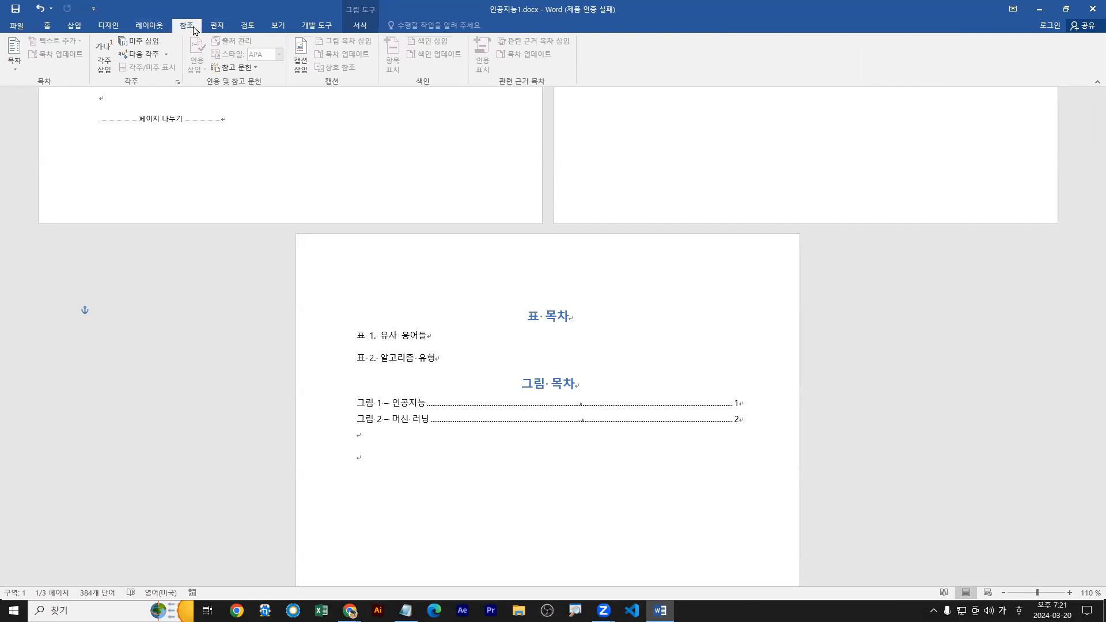
pyautogui.click(533, 335)
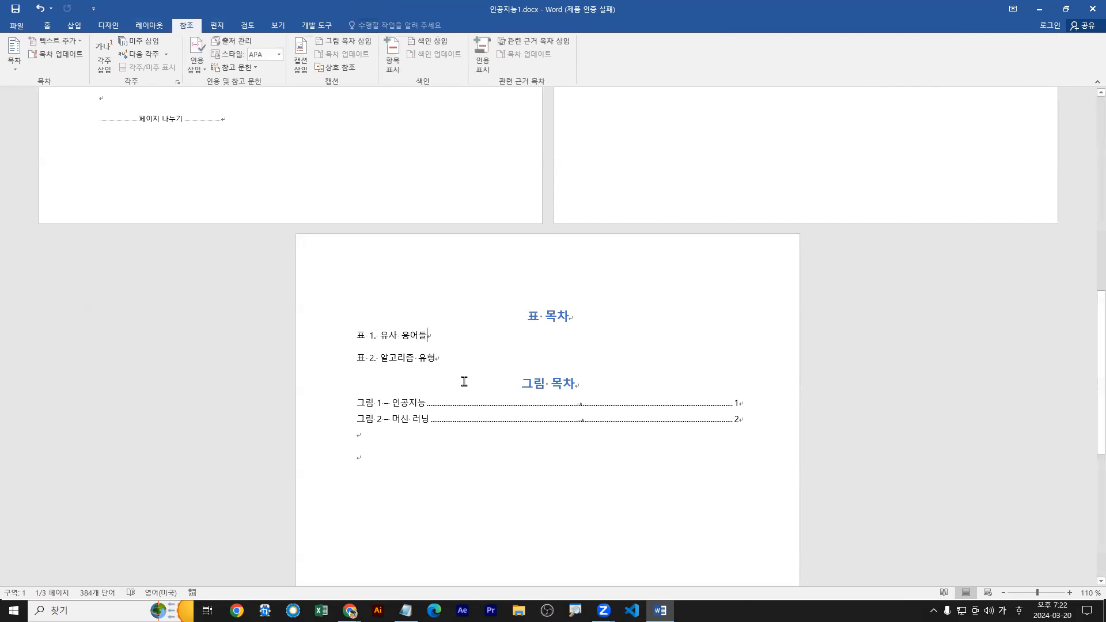
pyautogui.click(341, 41)
pyautogui.click(275, 315)
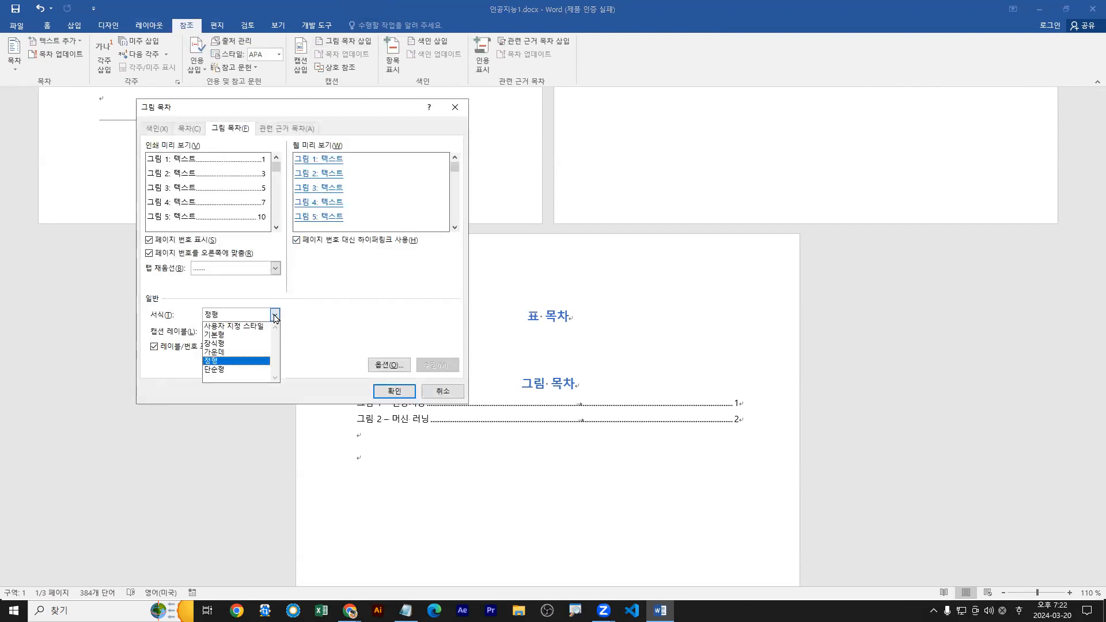
pyautogui.click(227, 328)
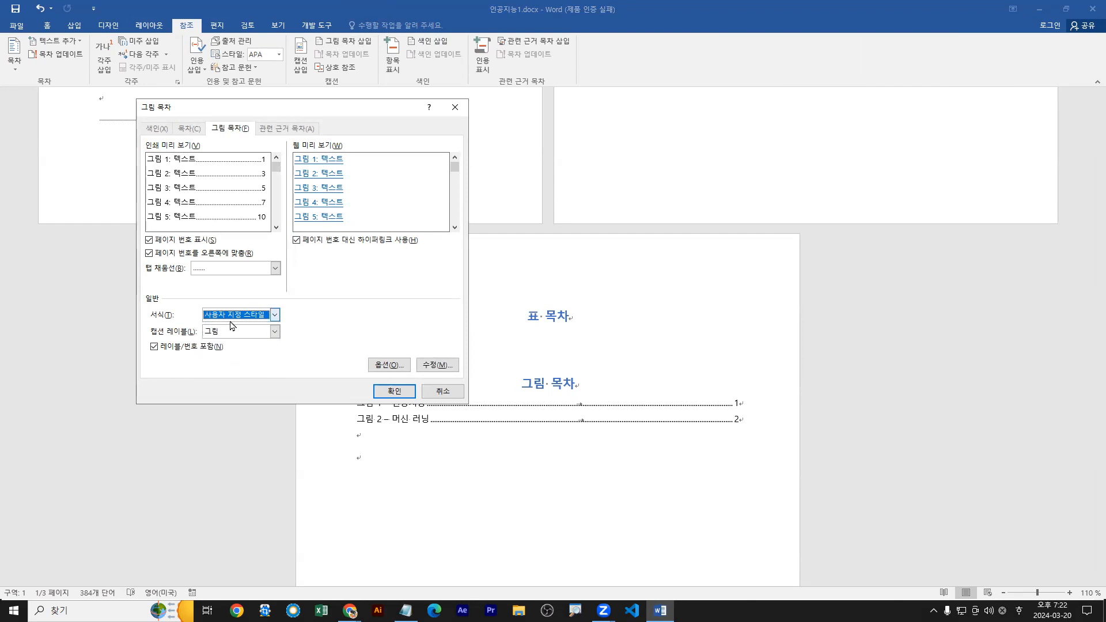
# Examine the format choices available for a table of figures, and cancel without inserting one.
pyautogui.click(276, 315)
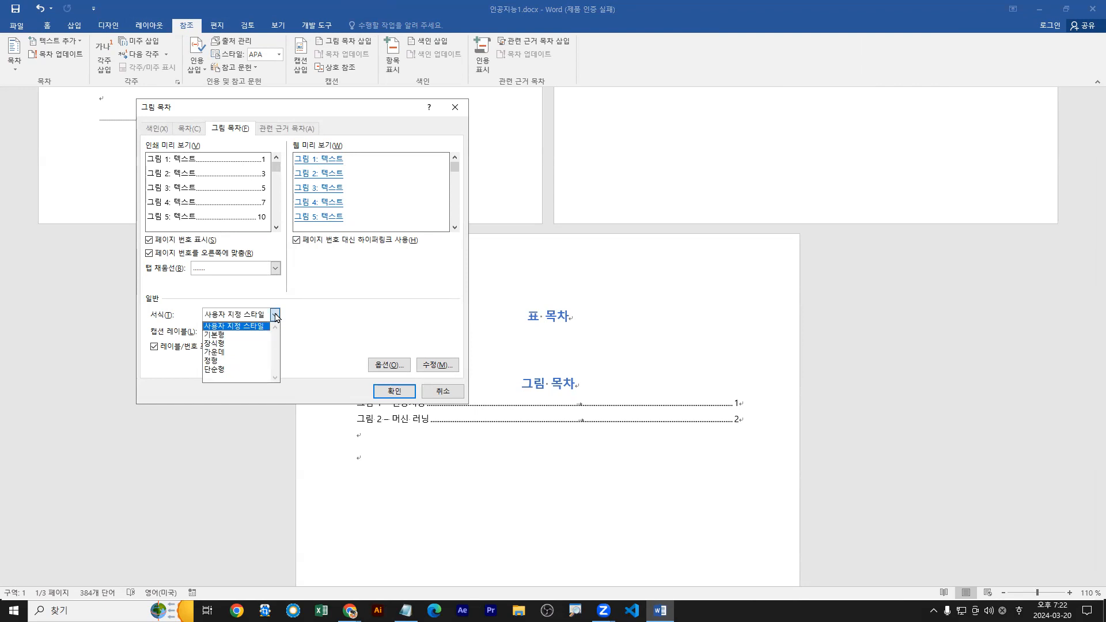
pyautogui.click(275, 316)
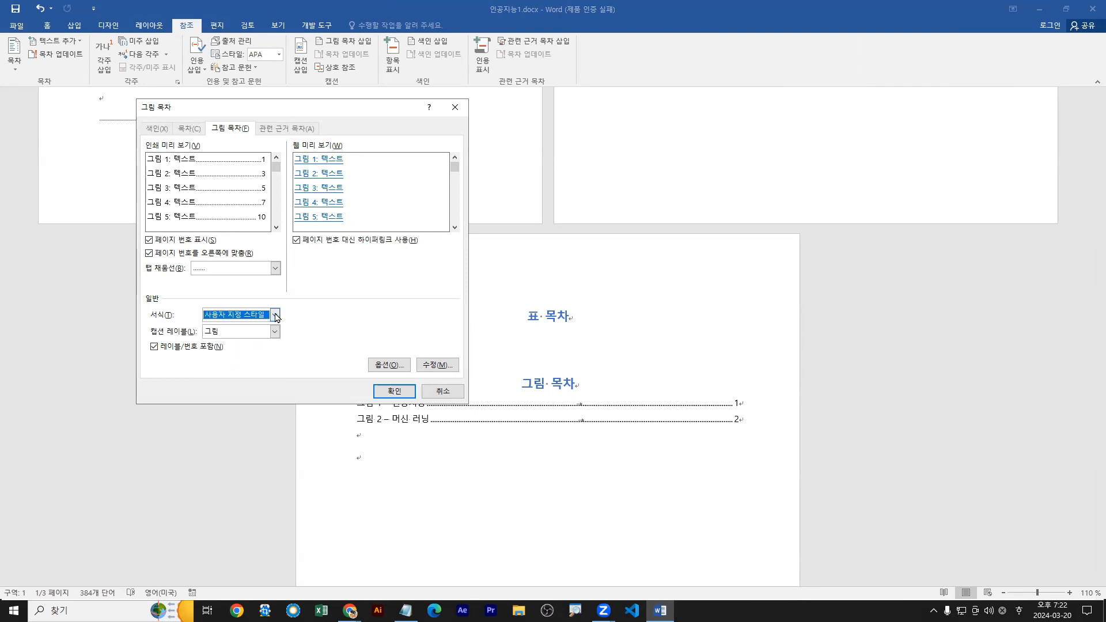
pyautogui.click(275, 316)
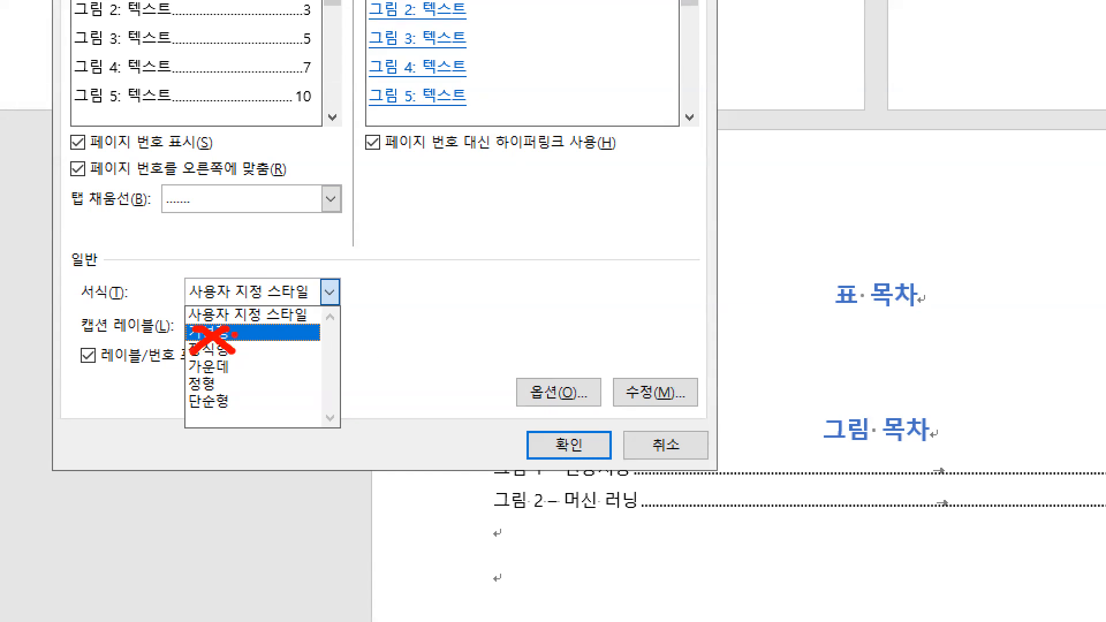
pyautogui.press('g')
pyautogui.moveTo(170, 330); pyautogui.dragTo(298, 330)
pyautogui.press('Escape')
pyautogui.click(274, 317)
pyautogui.click(236, 326)
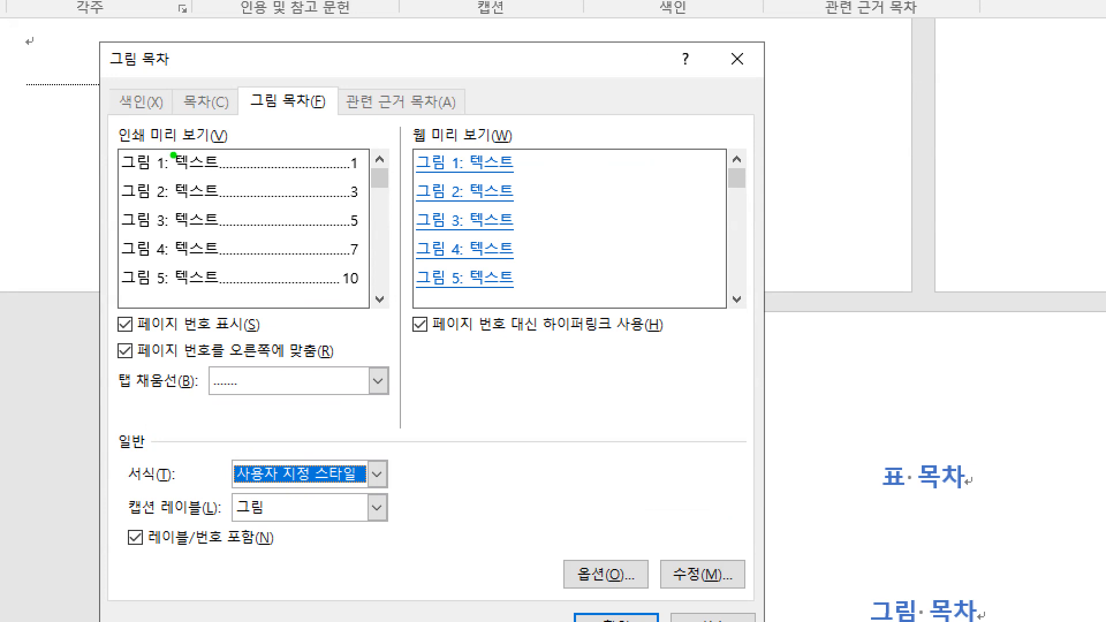
pyautogui.press('Escape')
pyautogui.press('Escape')
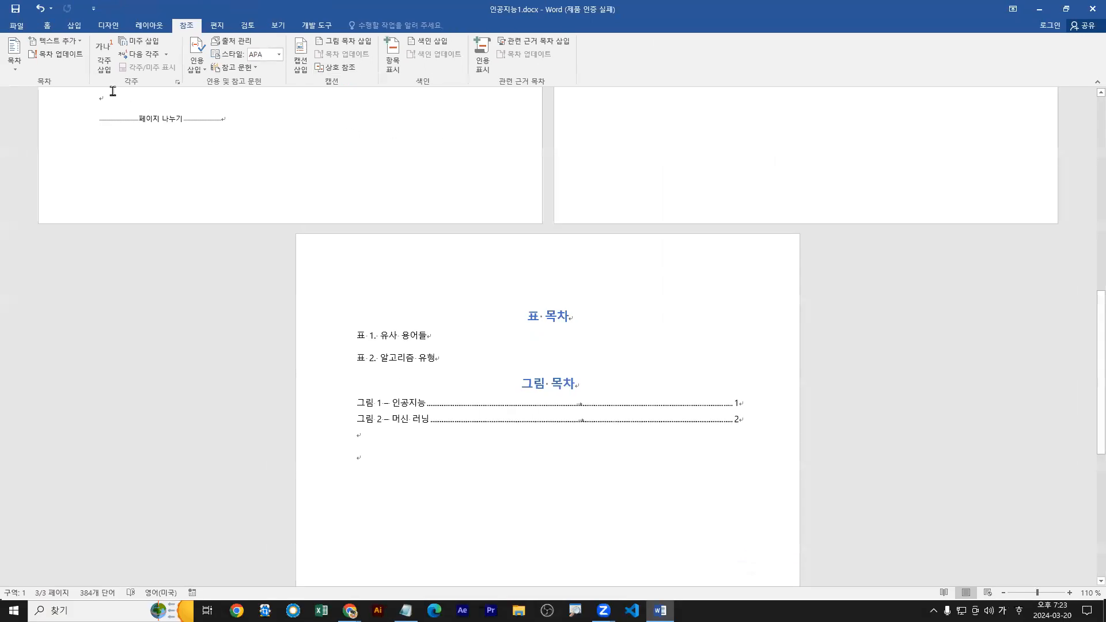
# Close 인공지능1.docx without saving its changes.
pyautogui.click(20, 28)
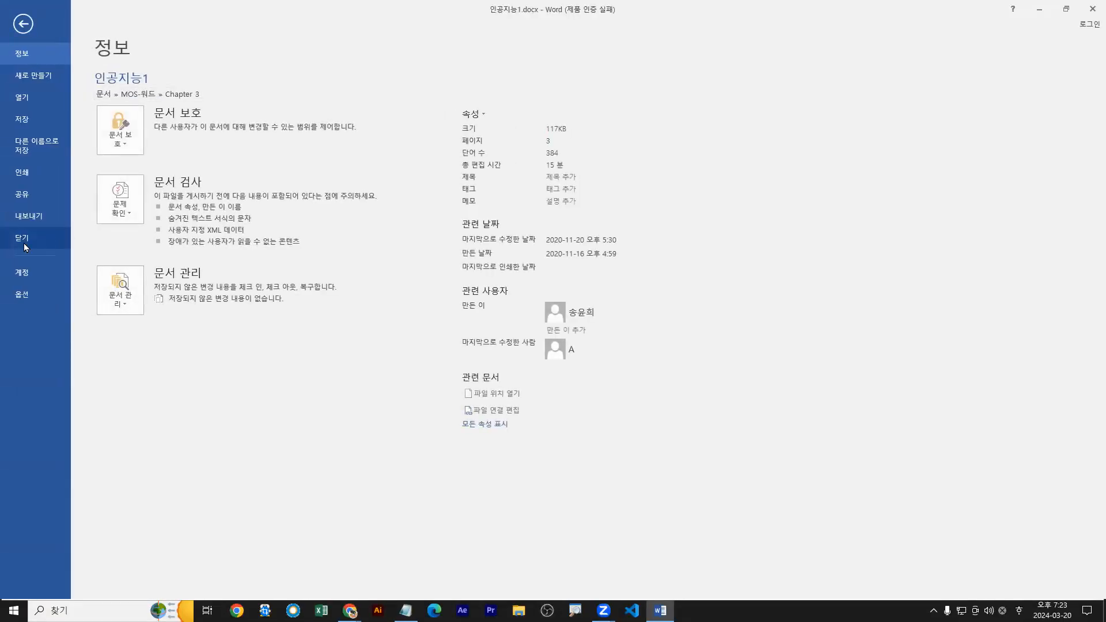
pyautogui.click(23, 244)
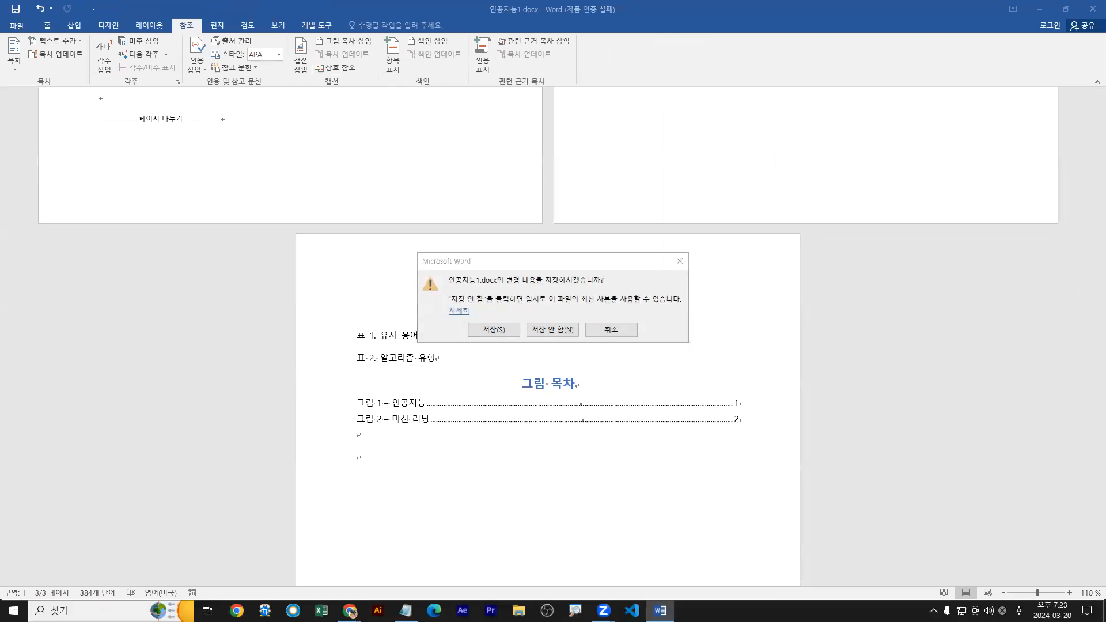
pyautogui.click(557, 331)
# Open 르네상스.docx from the Chapter 3 folder.
pyautogui.click(16, 25)
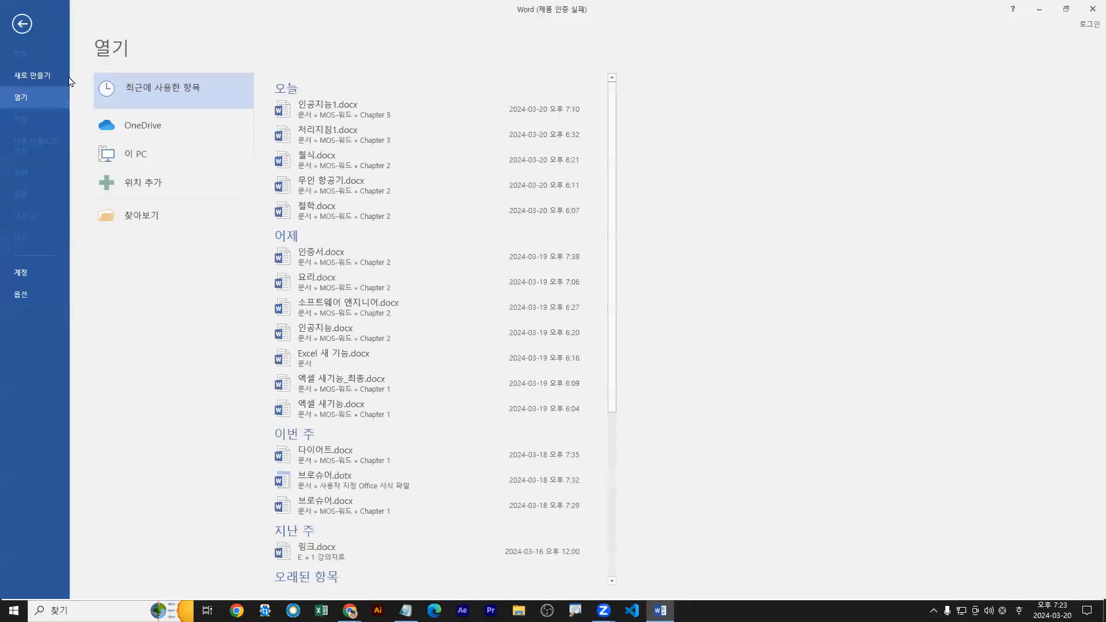
pyautogui.click(130, 225)
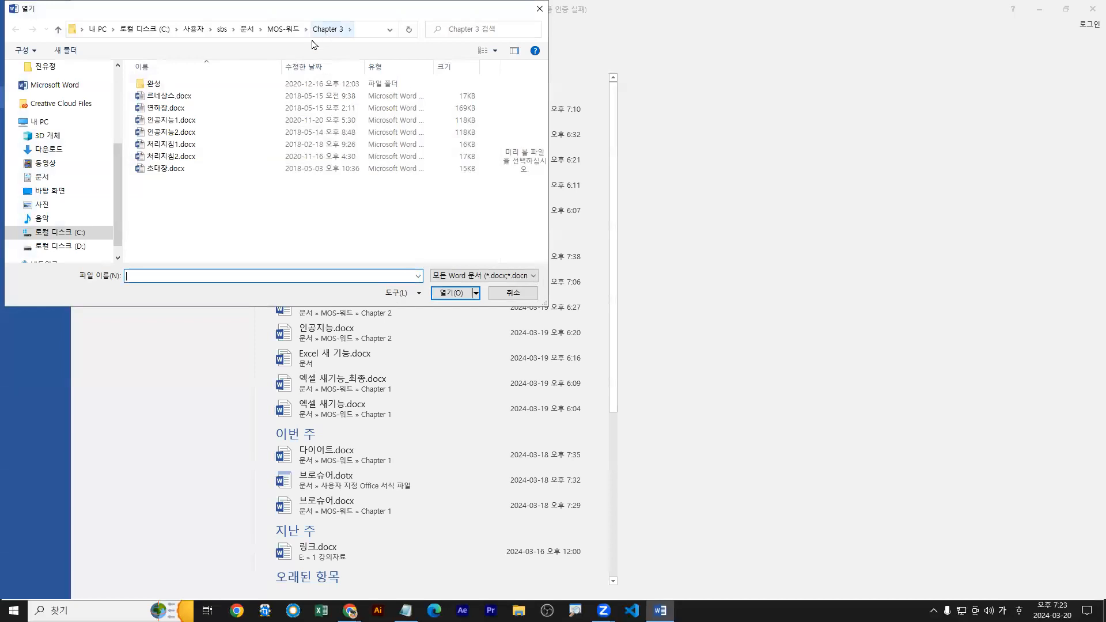
pyautogui.click(168, 96)
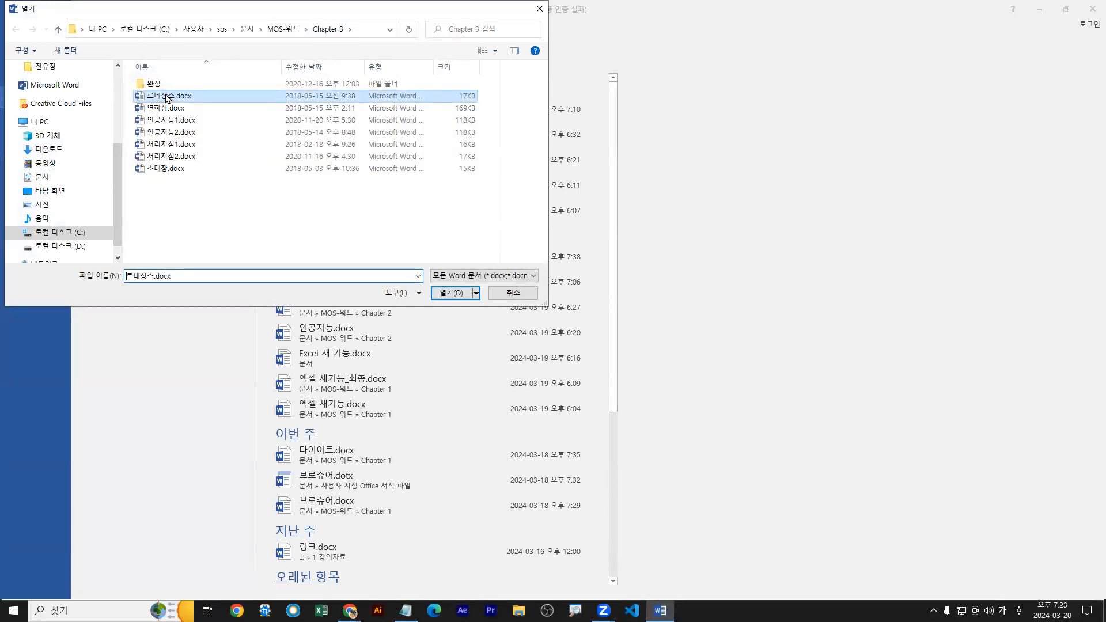
pyautogui.doubleClick(139, 99)
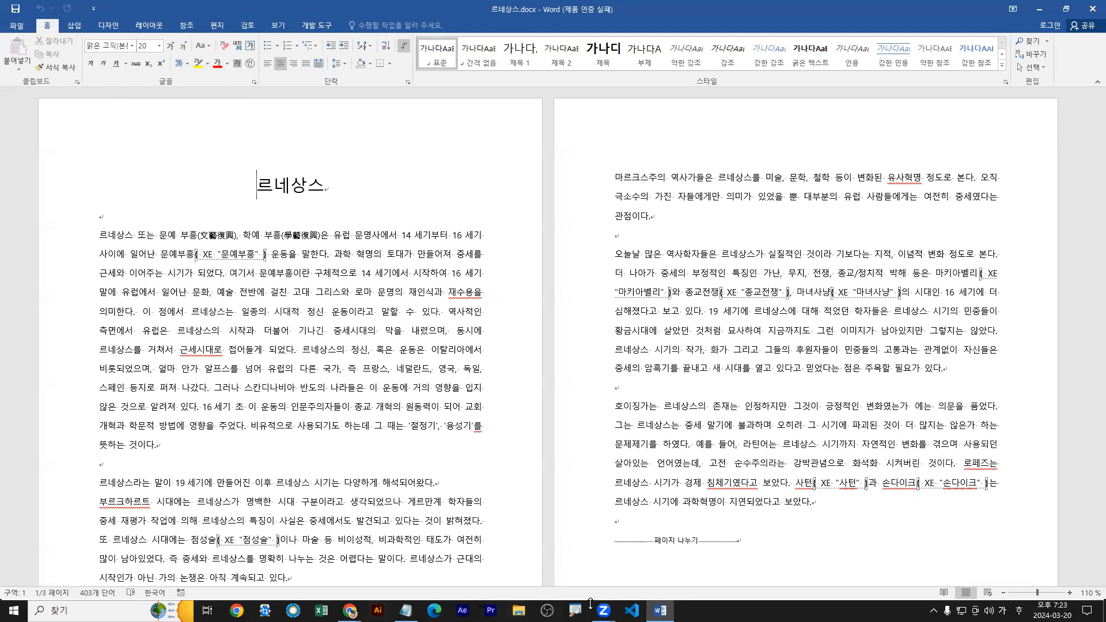
# Switch to the Word모의고사문제(개정판).txt notes in Notepad and maximize their window.
pyautogui.click(406, 611)
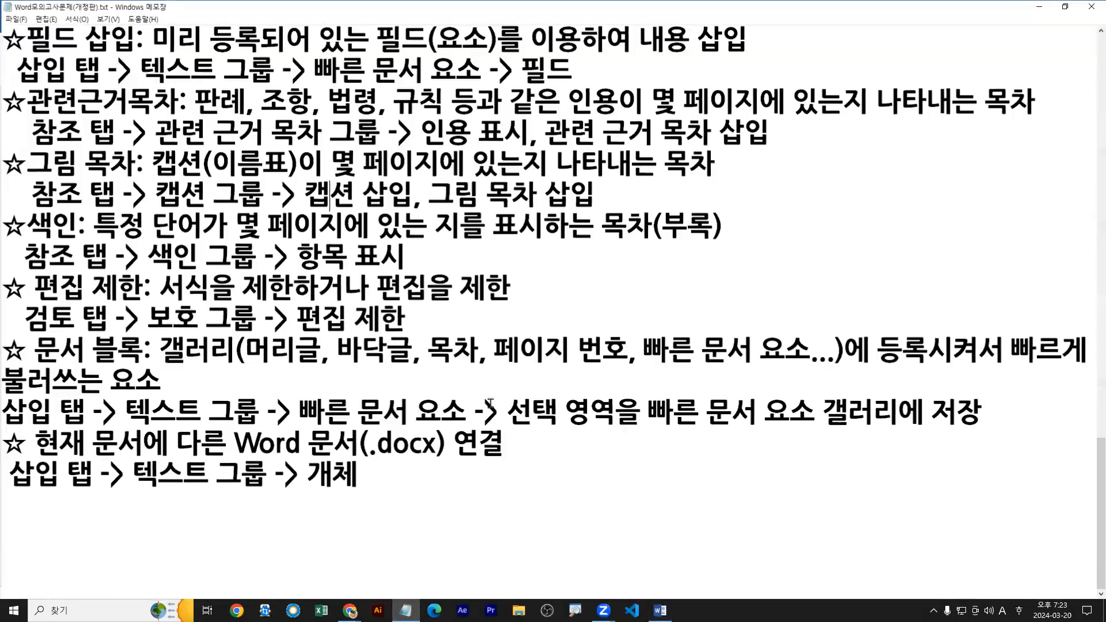
pyautogui.doubleClick(563, 399)
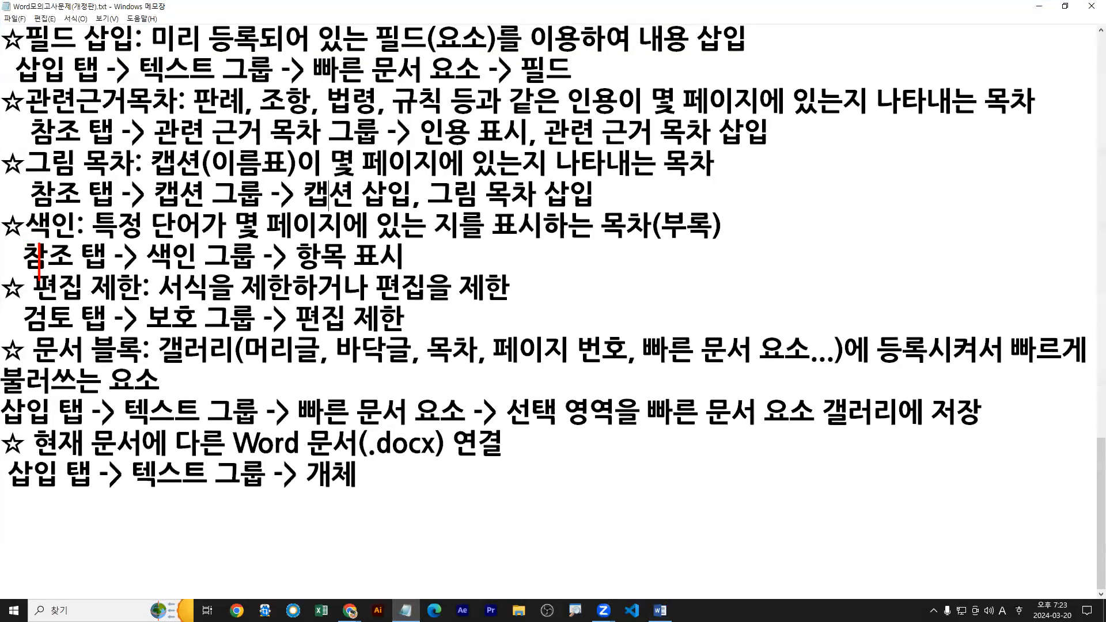
# Restore the notes window to its smaller size below the document and bring the 색인 lines to its upper edge.
pyautogui.moveTo(29, 243); pyautogui.dragTo(659, 241)
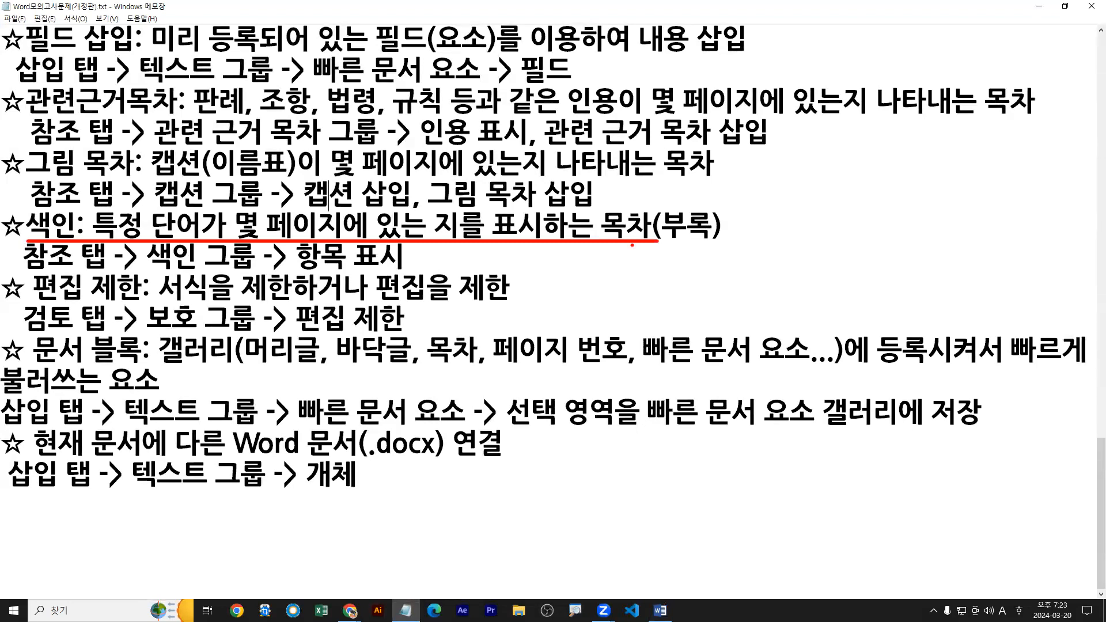
pyautogui.click(908, 7)
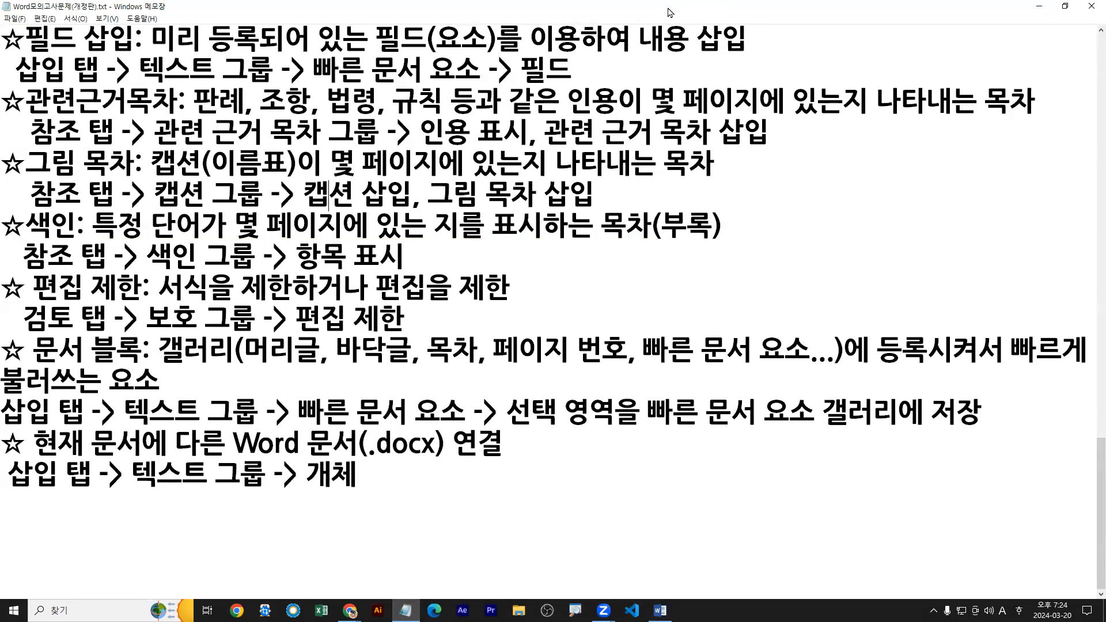
pyautogui.doubleClick(670, 9)
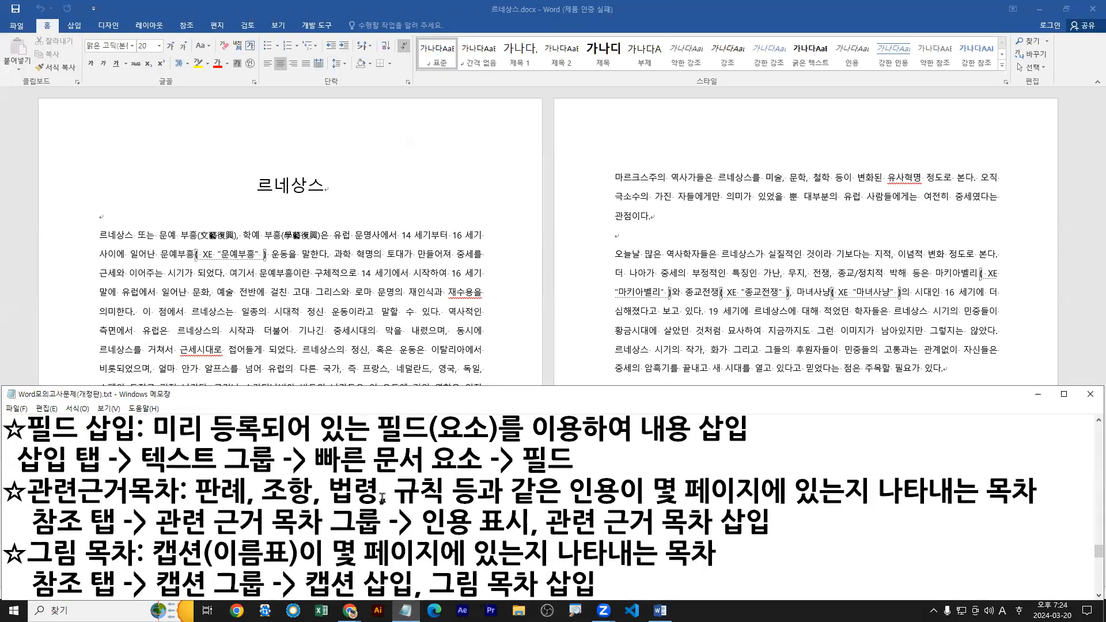
pyautogui.scroll(-1, 362, 496)
pyautogui.click(338, 541)
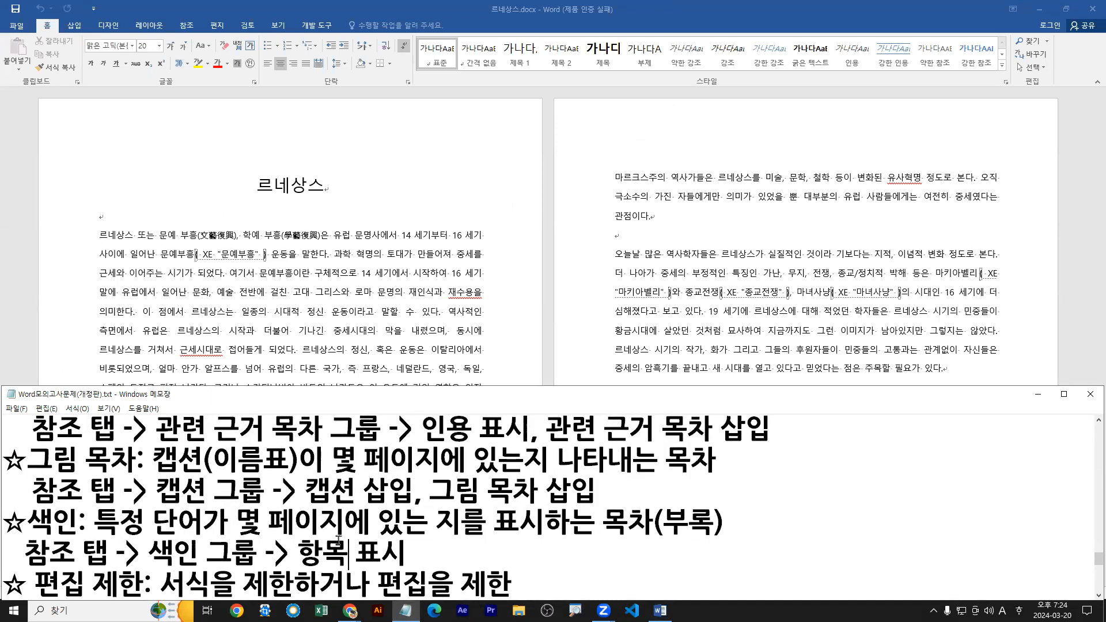
pyautogui.press('Down')
pyautogui.press('Down')
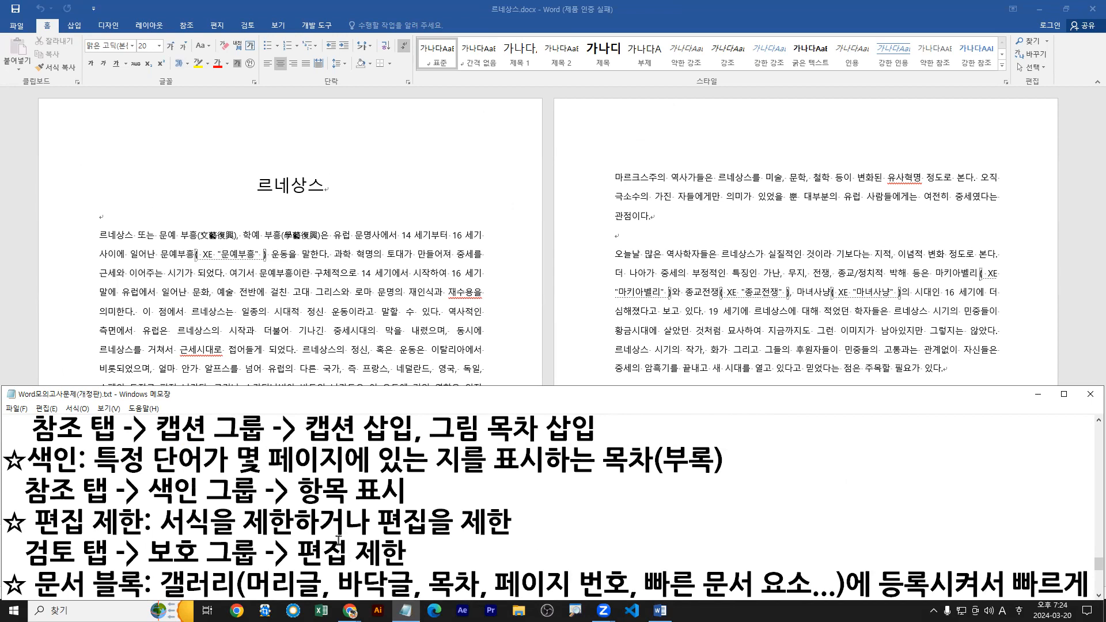
pyautogui.press('Down')
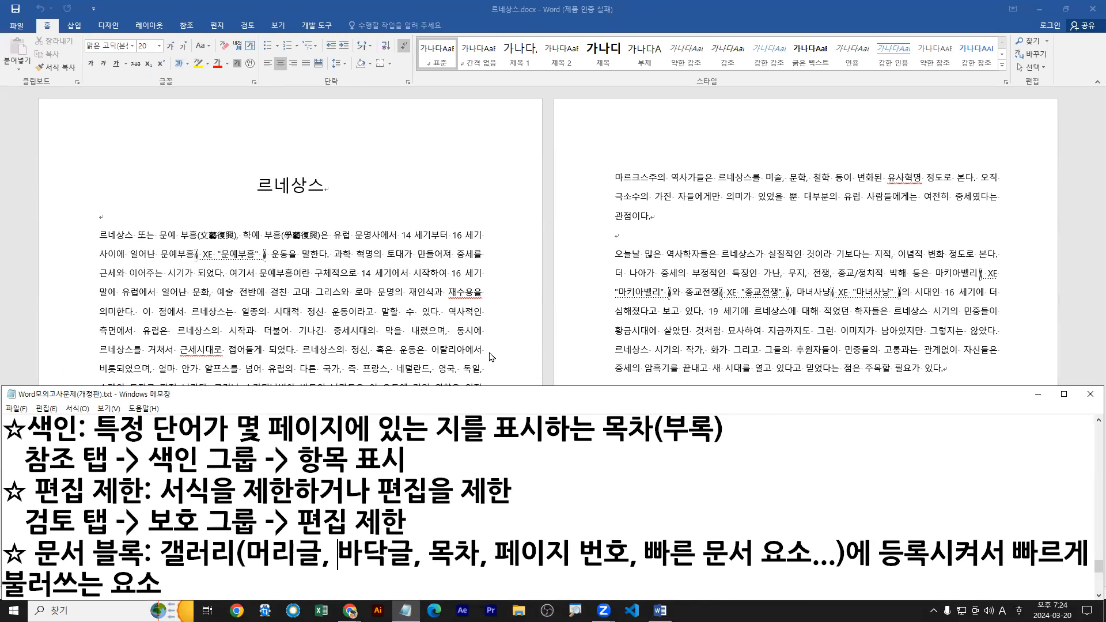
# Search 르네상스.docx for the title word 르네상스.
pyautogui.click(291, 185)
pyautogui.doubleClick(283, 187)
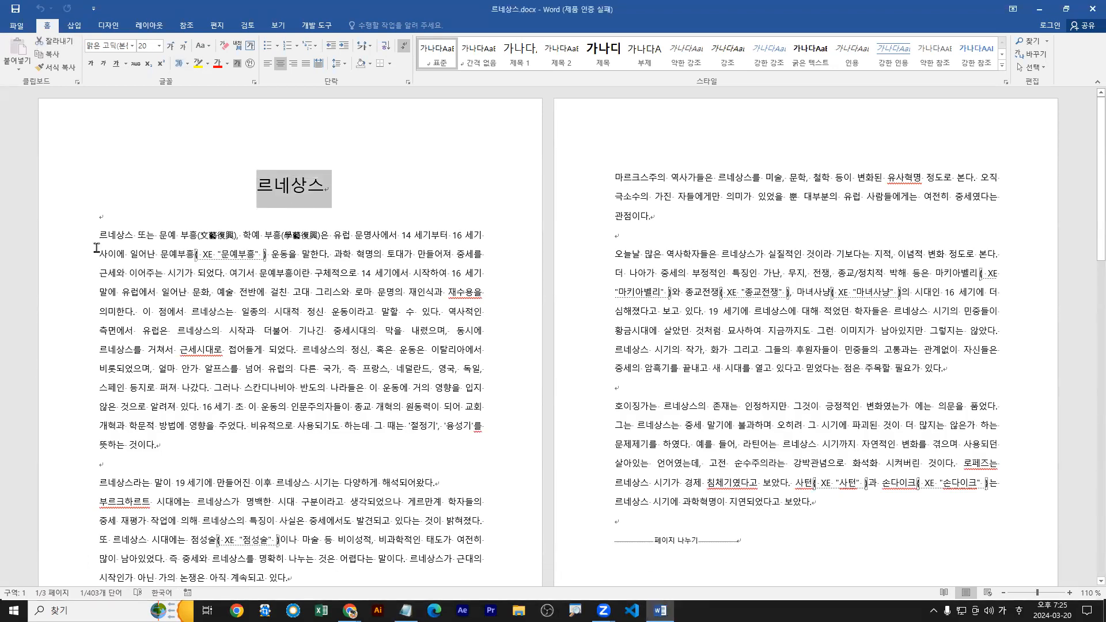
pyautogui.doubleClick(109, 236)
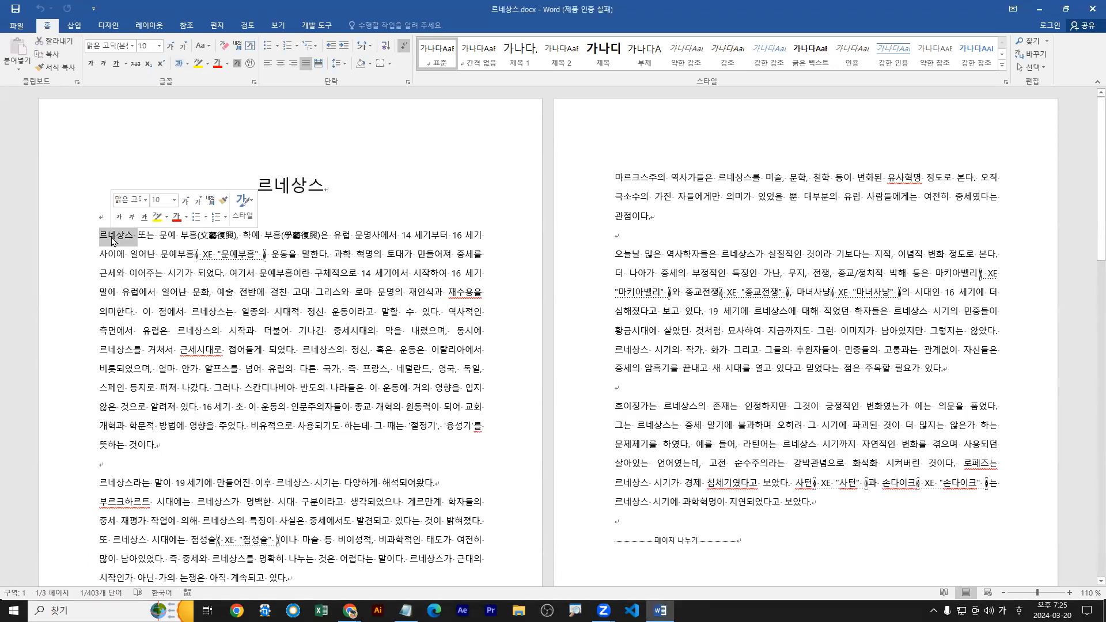
pyautogui.doubleClick(291, 190)
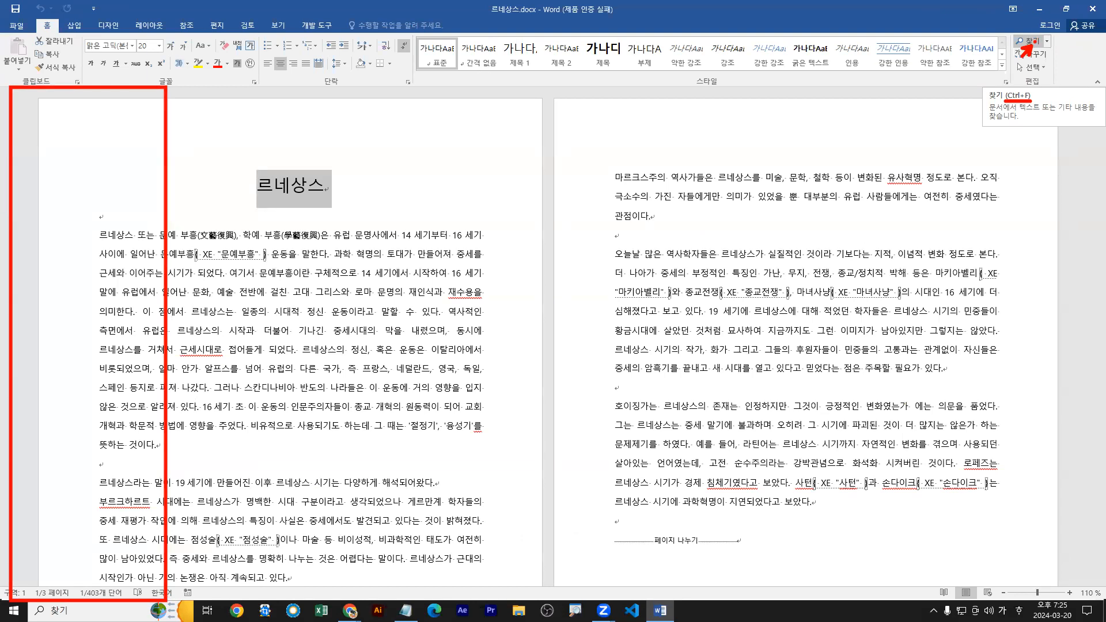
pyautogui.click(1028, 40)
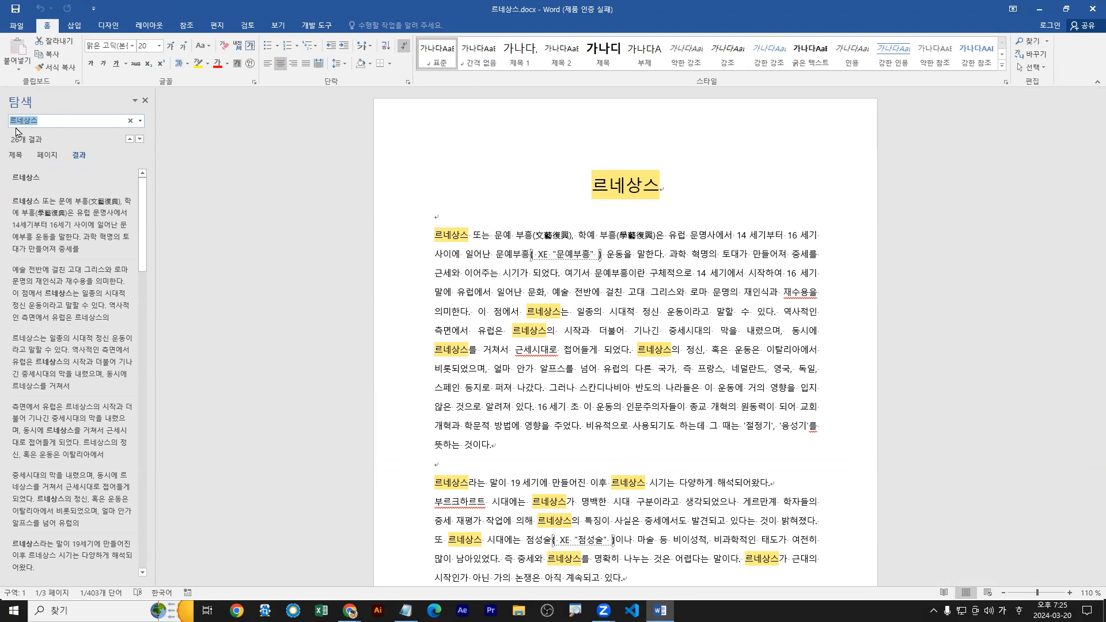
# Select the title word 르네상스 and bring up the reference commands.
pyautogui.click(592, 185)
pyautogui.moveTo(592, 184); pyautogui.dragTo(657, 185)
pyautogui.hotkey('shift', 'Left')
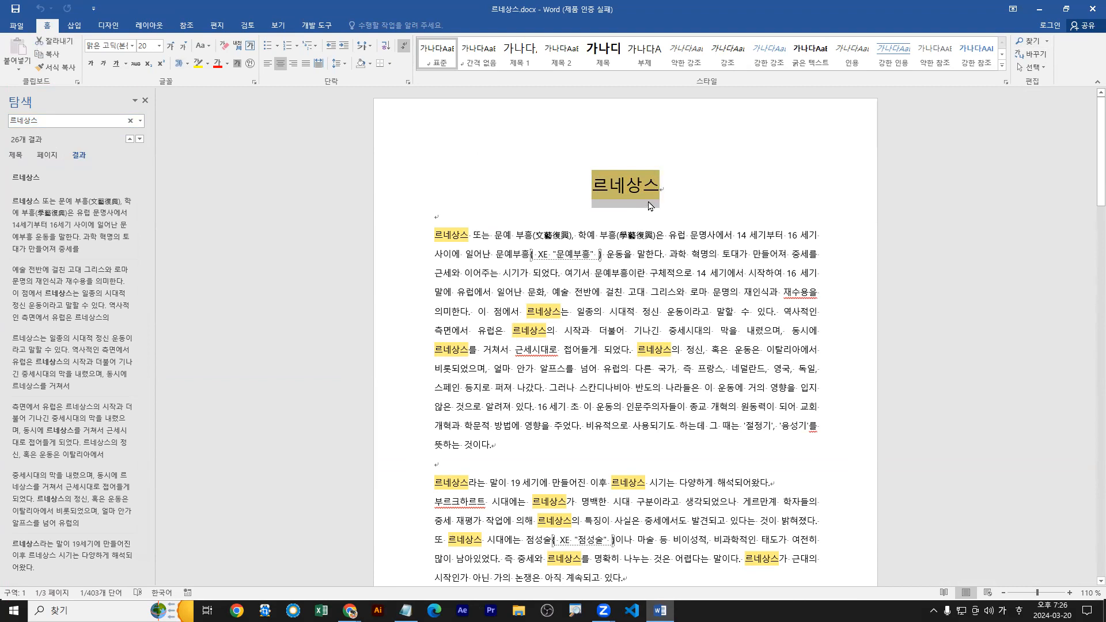
pyautogui.click(184, 26)
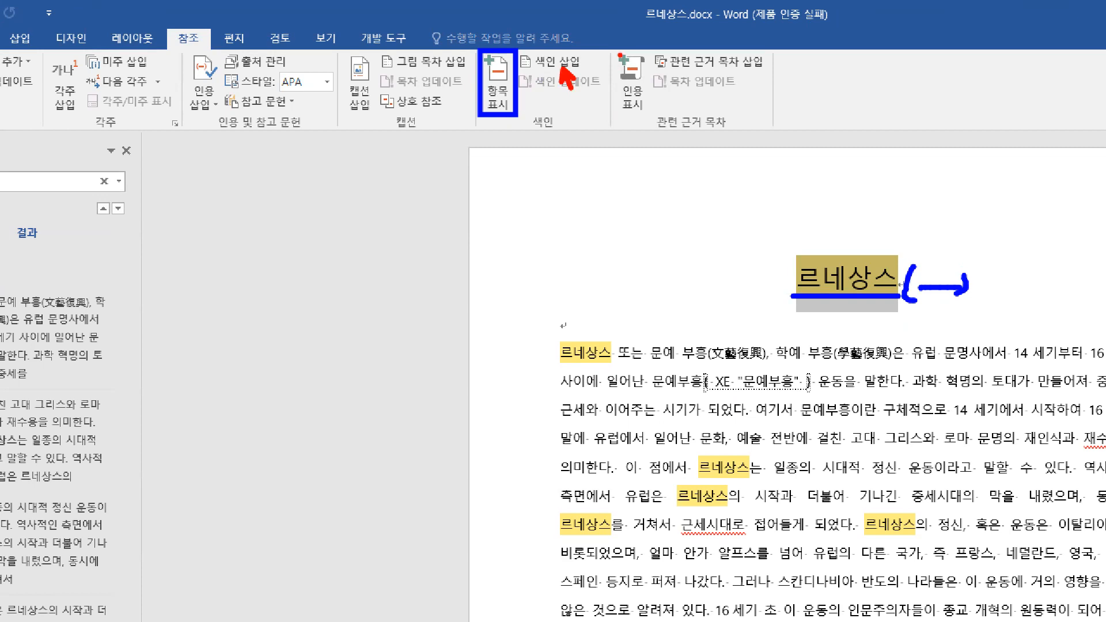
pyautogui.press('e')
pyautogui.moveTo(619, 52); pyautogui.dragTo(652, 119)
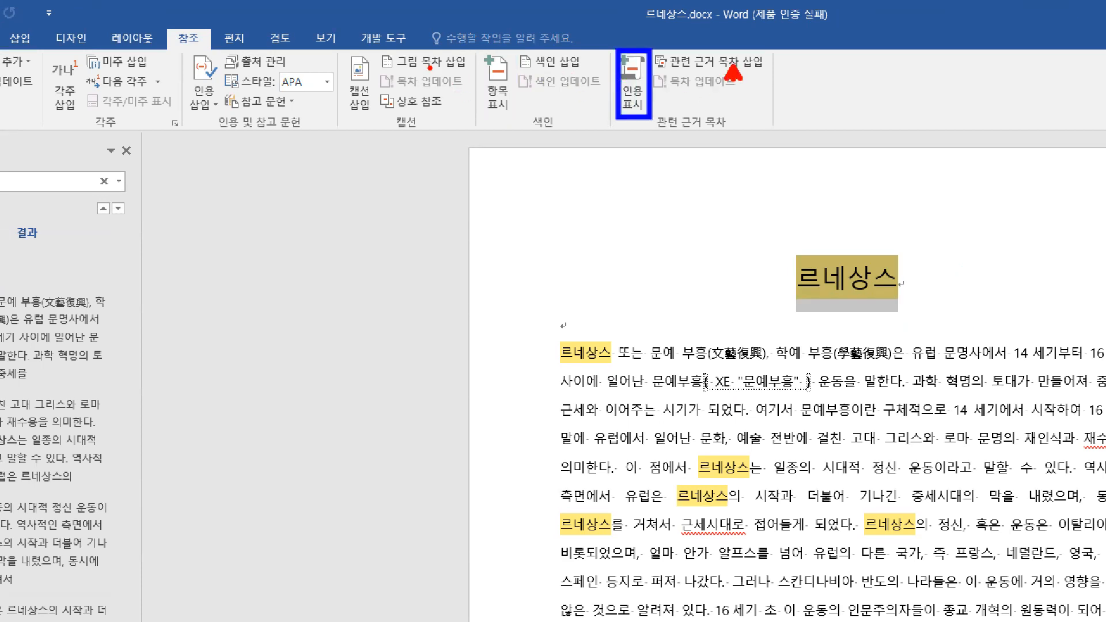
pyautogui.moveTo(337, 54); pyautogui.dragTo(377, 118)
pyautogui.moveTo(432, 69); pyautogui.dragTo(446, 87)
pyautogui.moveTo(479, 50); pyautogui.dragTo(522, 118)
pyautogui.moveTo(562, 66); pyautogui.dragTo(572, 82)
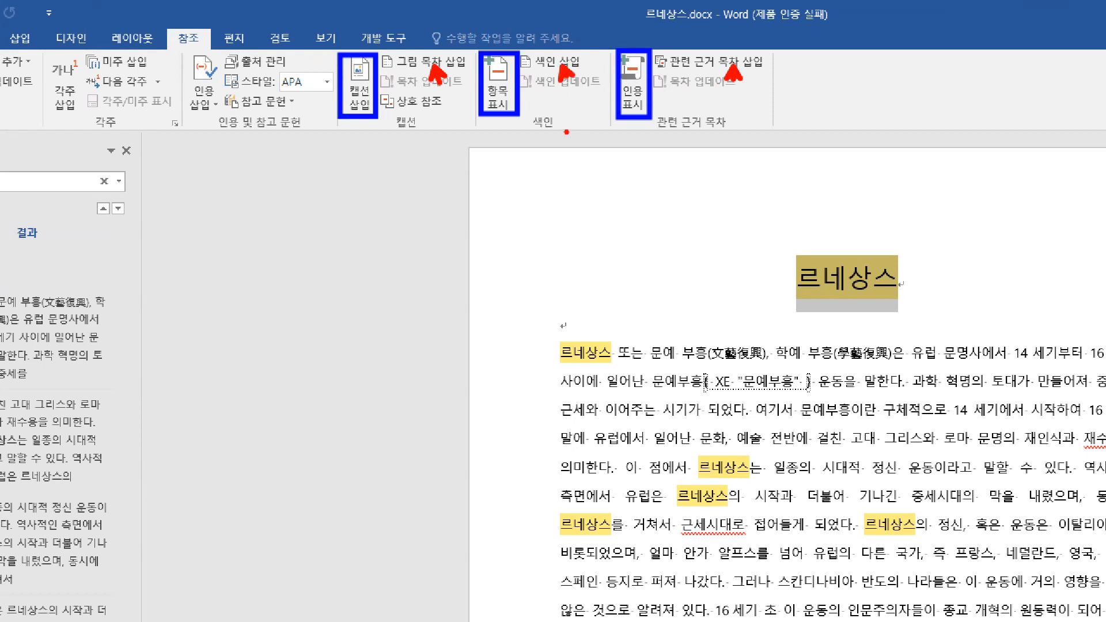
pyautogui.press('Escape')
# Mark all occurrences of the title word 르네상스 as index entries with 모두 표시, review the inserted fields, and close the dialog.
pyautogui.tripleClick(831, 277)
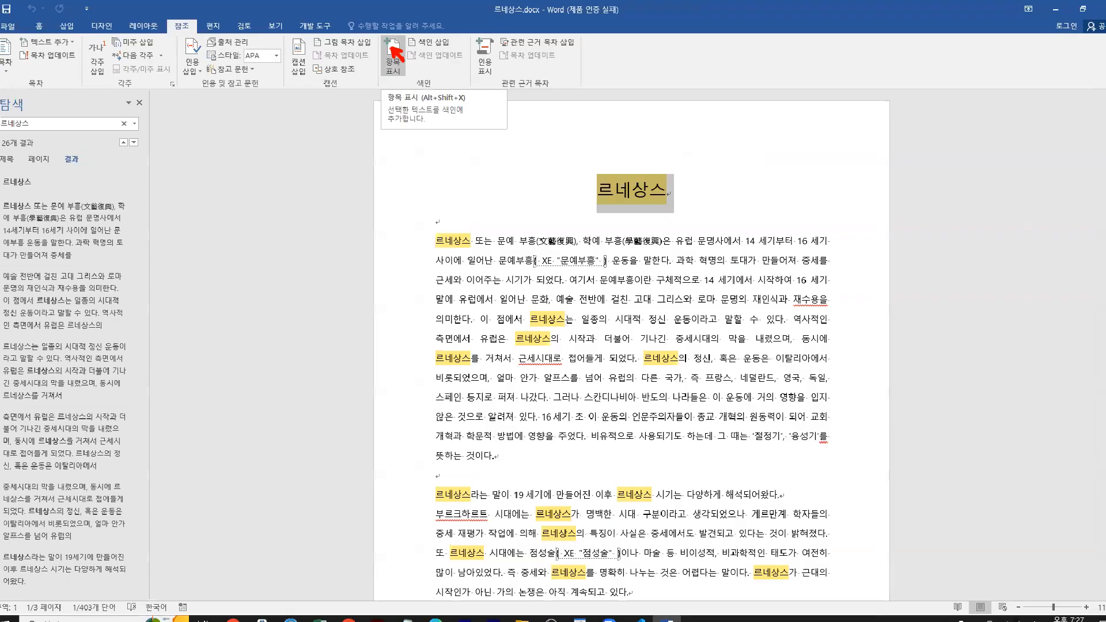
pyautogui.click(398, 81)
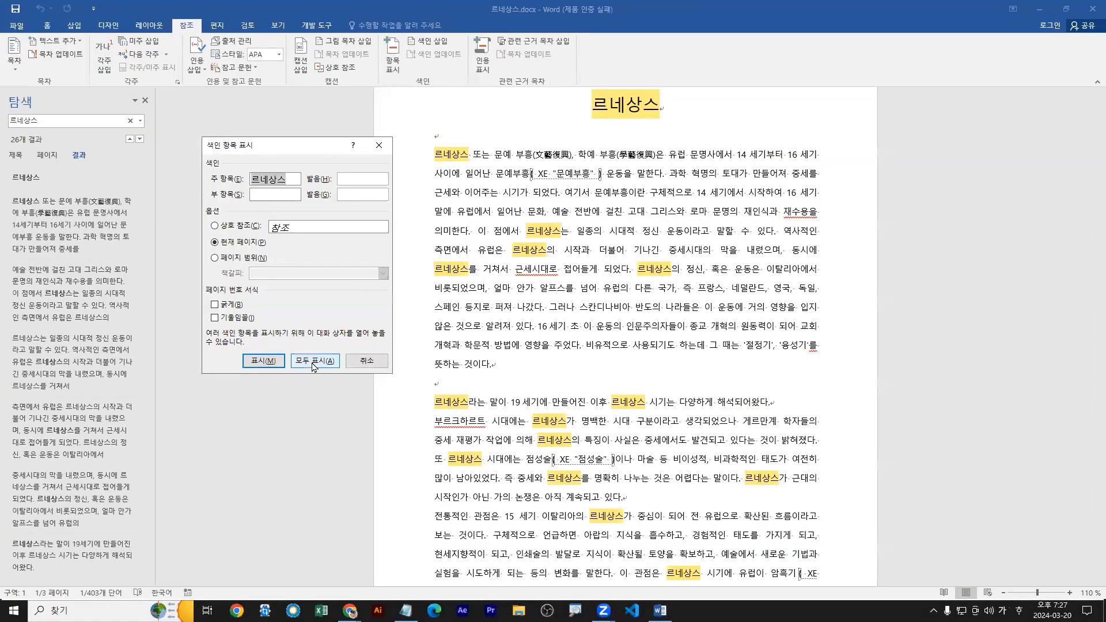
pyautogui.click(314, 364)
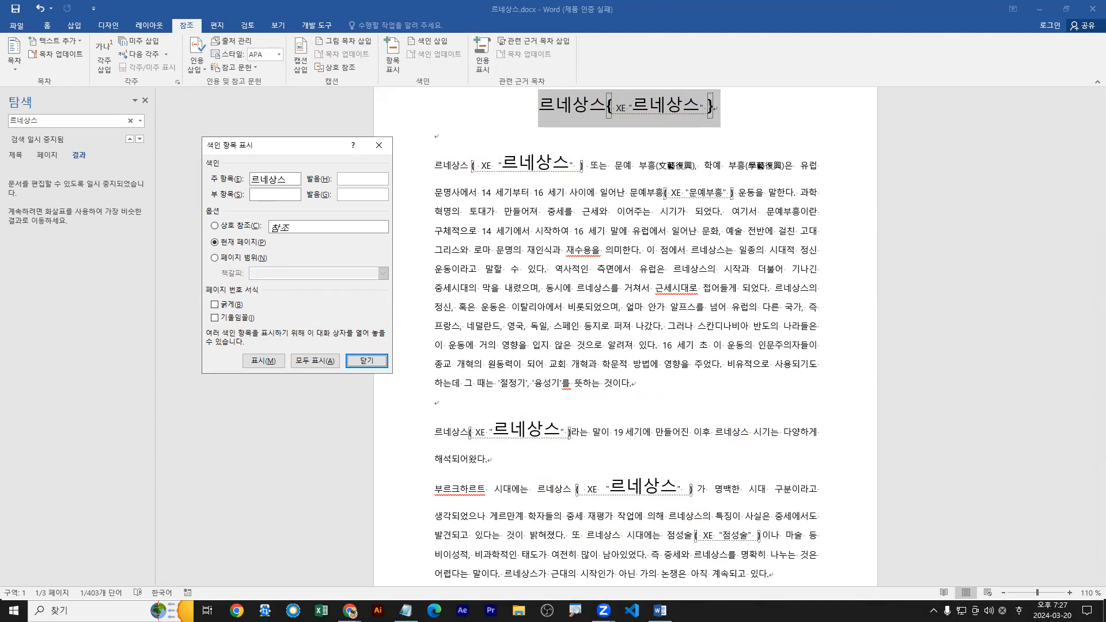
pyautogui.click(534, 447)
pyautogui.scroll(-1, 534, 448)
pyautogui.scroll(-8, 534, 448)
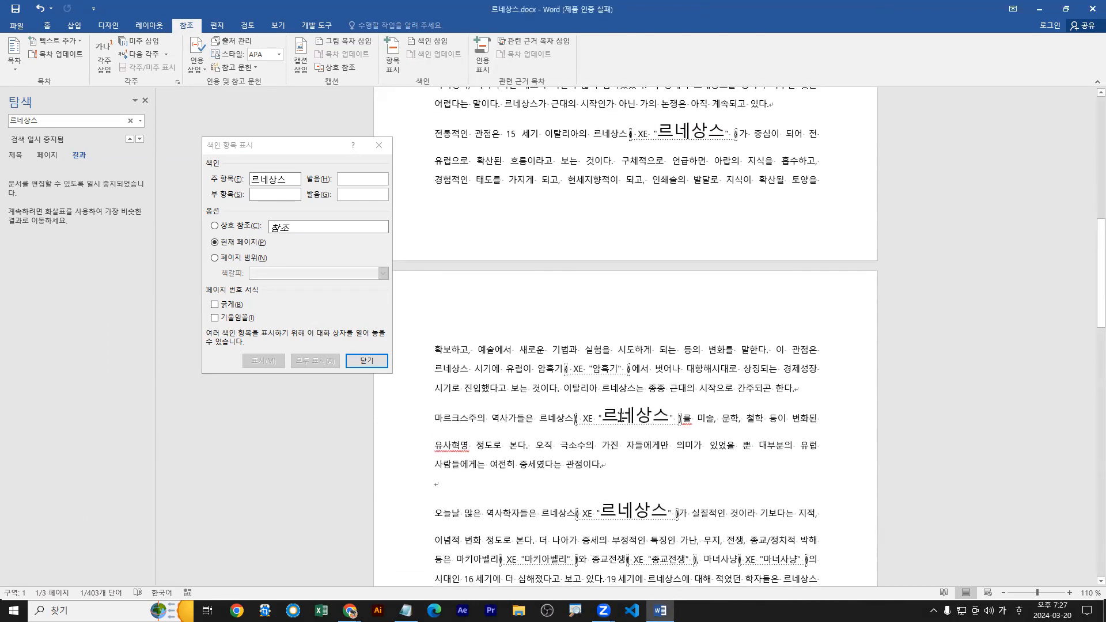
pyautogui.scroll(-1, 629, 424)
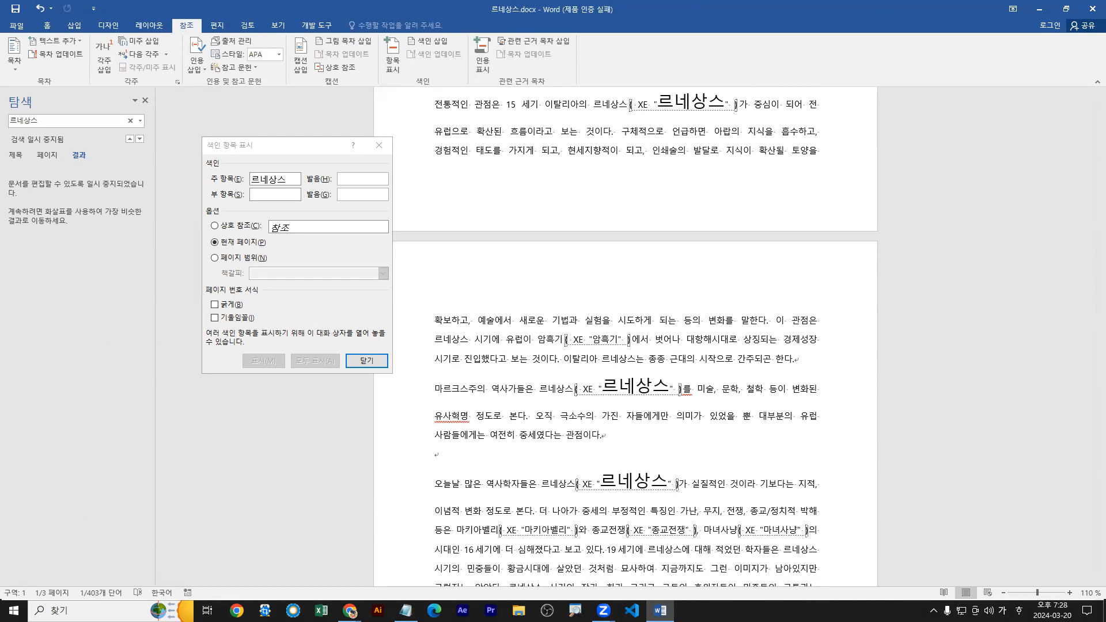
pyautogui.click(367, 360)
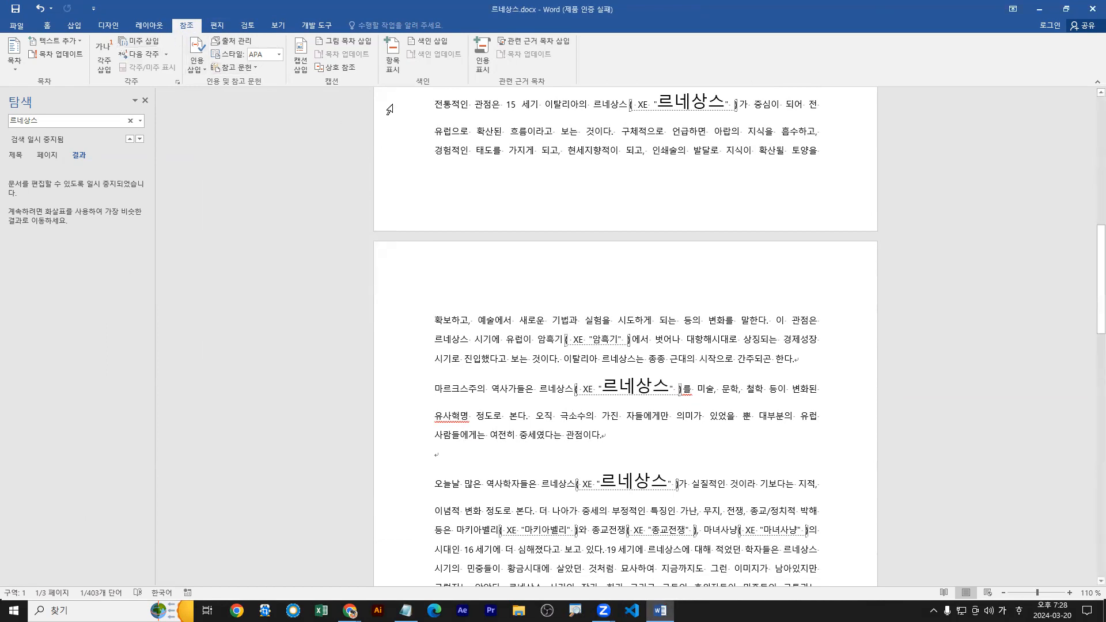
# Undo the marking of all 르네상스 index entries and return to the document title.
pyautogui.click(40, 9)
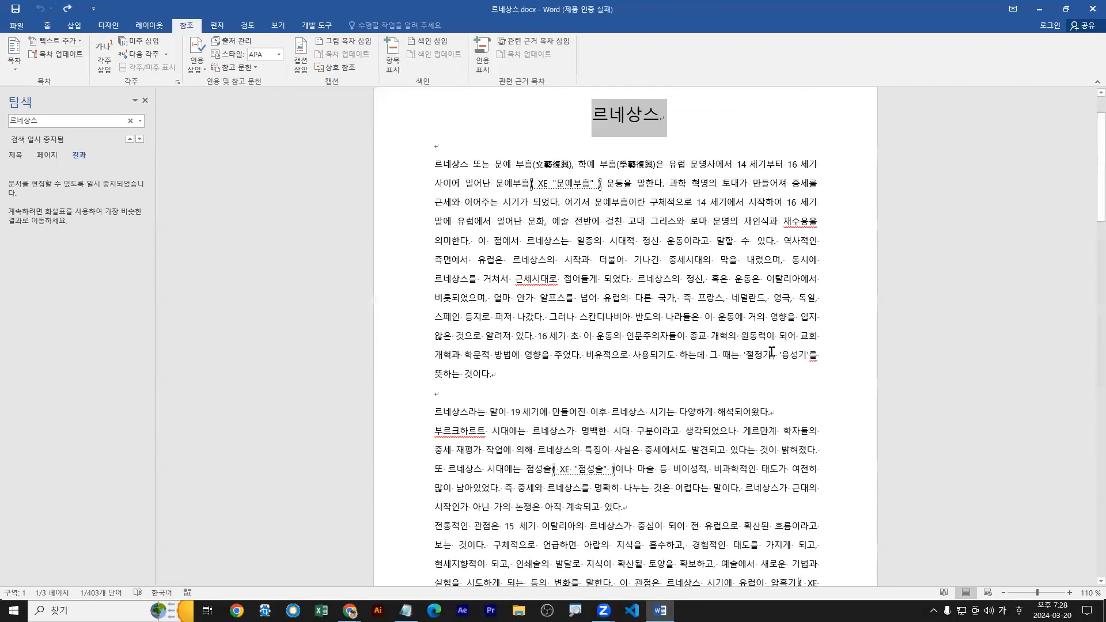
pyautogui.scroll(1, 772, 352)
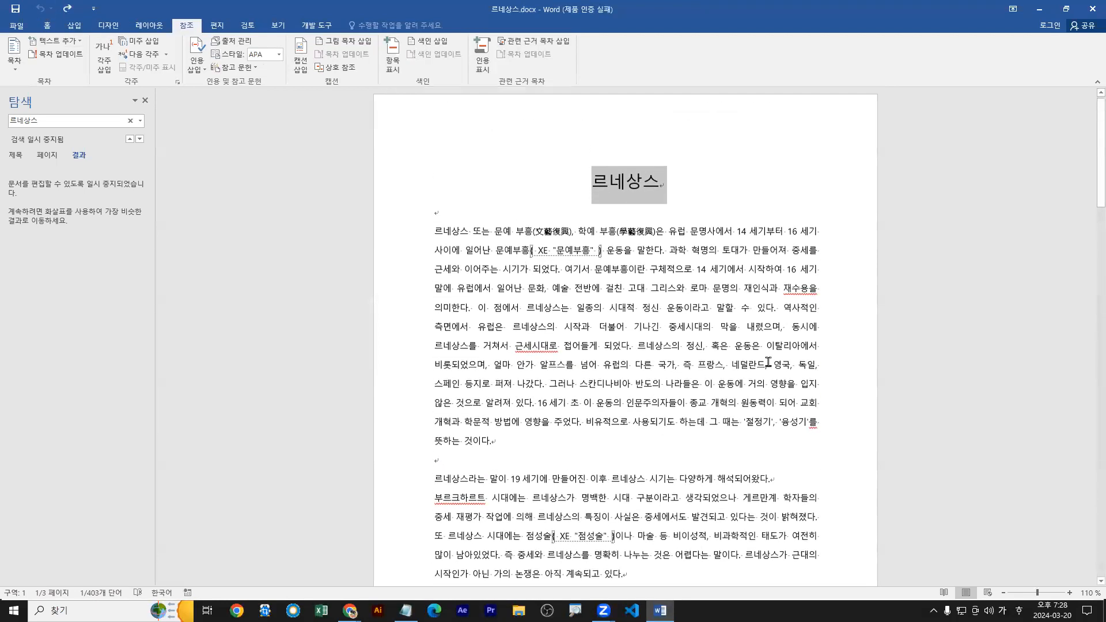
# Mark only the title word 르네상스 as an index entry referring to the current page.
pyautogui.click(618, 198)
pyautogui.doubleClick(621, 196)
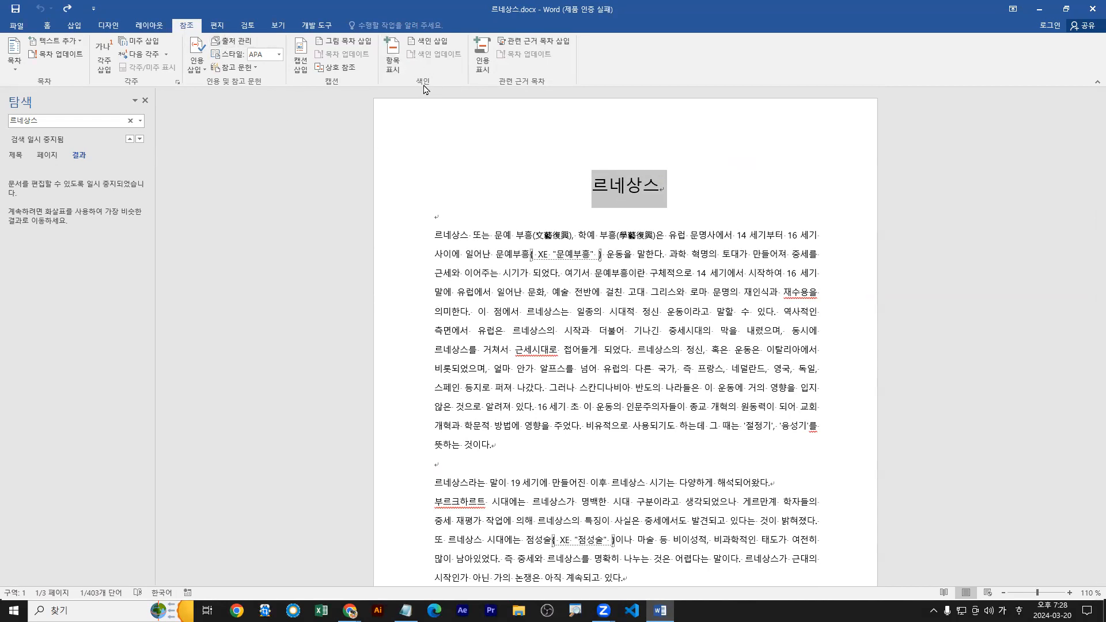
pyautogui.click(393, 64)
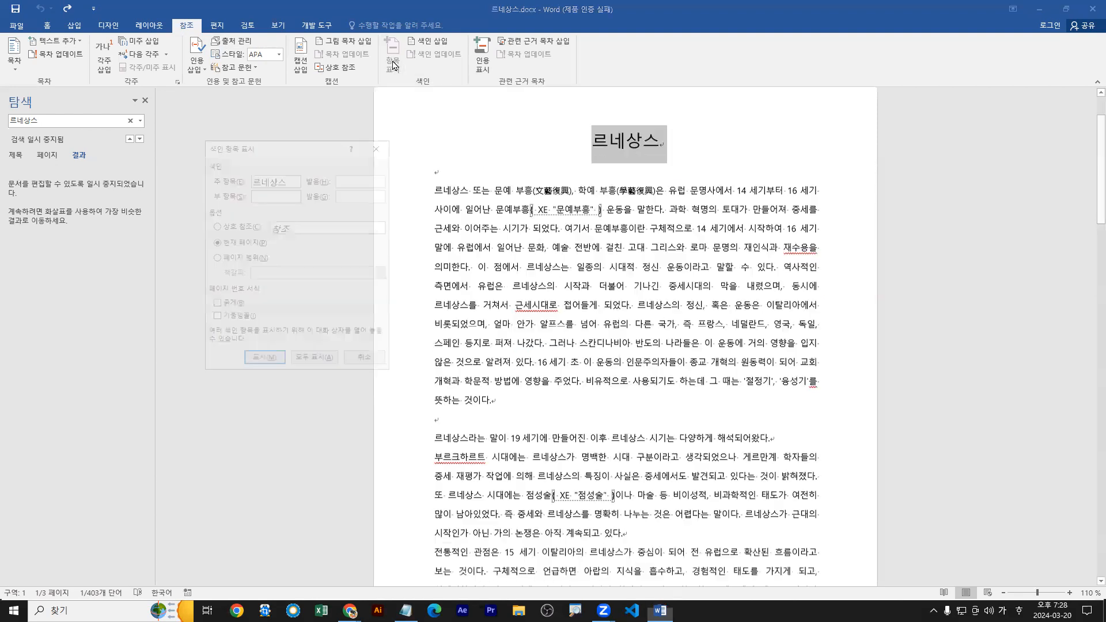
pyautogui.click(264, 361)
pyautogui.hotkey('ctrl', '2')
pyautogui.moveTo(264, 365); pyautogui.dragTo(267, 393)
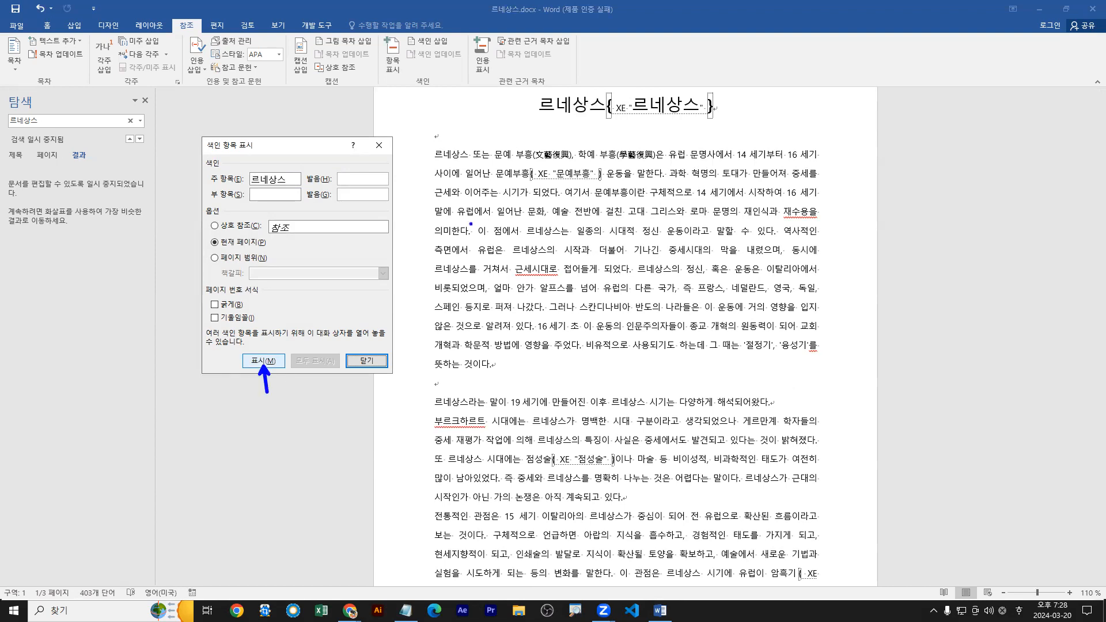
pyautogui.moveTo(539, 116); pyautogui.dragTo(712, 117)
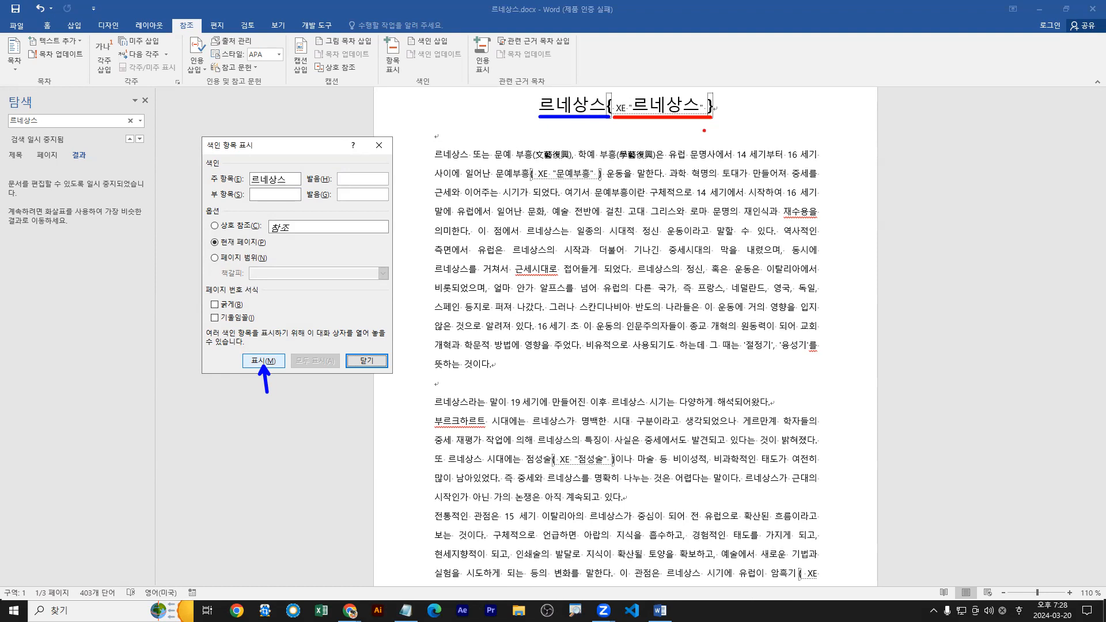
pyautogui.moveTo(654, 128); pyautogui.dragTo(654, 168)
pyautogui.write('index e')
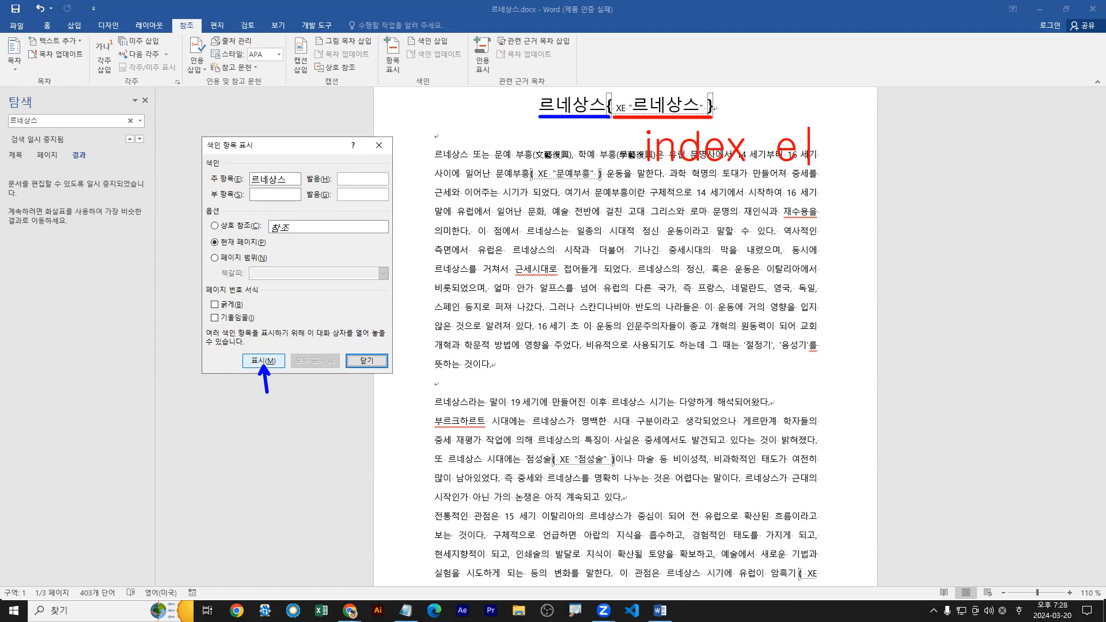
pyautogui.write('ntry')
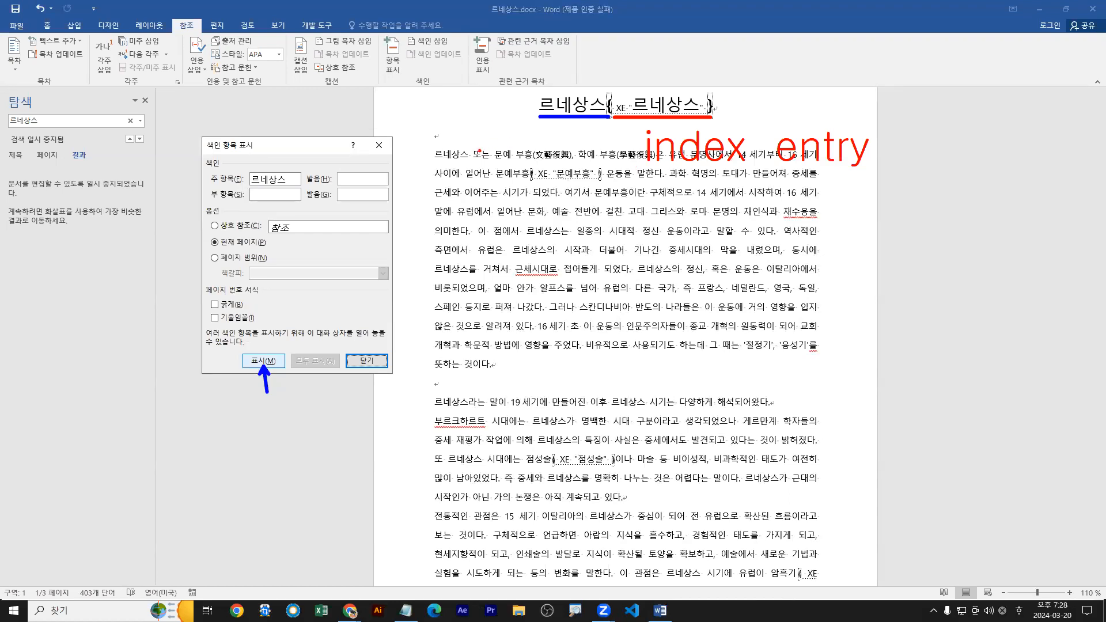
pyautogui.moveTo(530, 183); pyautogui.dragTo(599, 183)
pyautogui.moveTo(559, 468); pyautogui.dragTo(616, 468)
pyautogui.moveTo(494, 182); pyautogui.dragTo(531, 182)
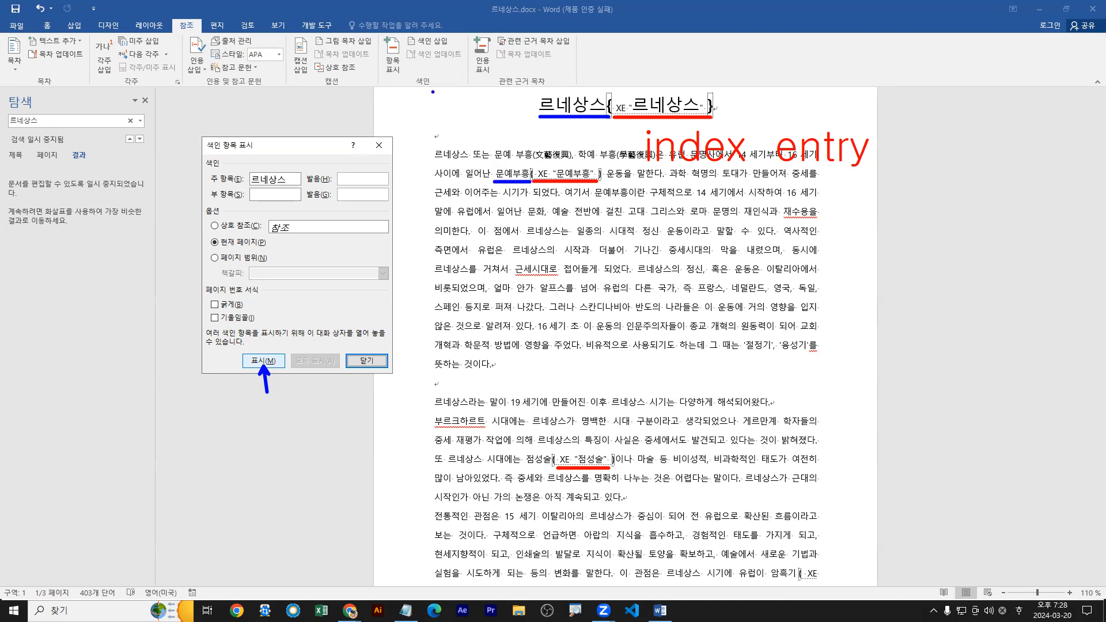
pyautogui.moveTo(392, 67); pyautogui.dragTo(403, 71)
pyautogui.moveTo(529, 468); pyautogui.dragTo(554, 467)
pyautogui.moveTo(402, 53); pyautogui.dragTo(413, 61)
pyautogui.moveTo(509, 188); pyautogui.dragTo(506, 174)
pyautogui.moveTo(545, 481); pyautogui.dragTo(544, 468)
pyautogui.moveTo(653, 166); pyautogui.dragTo(862, 168)
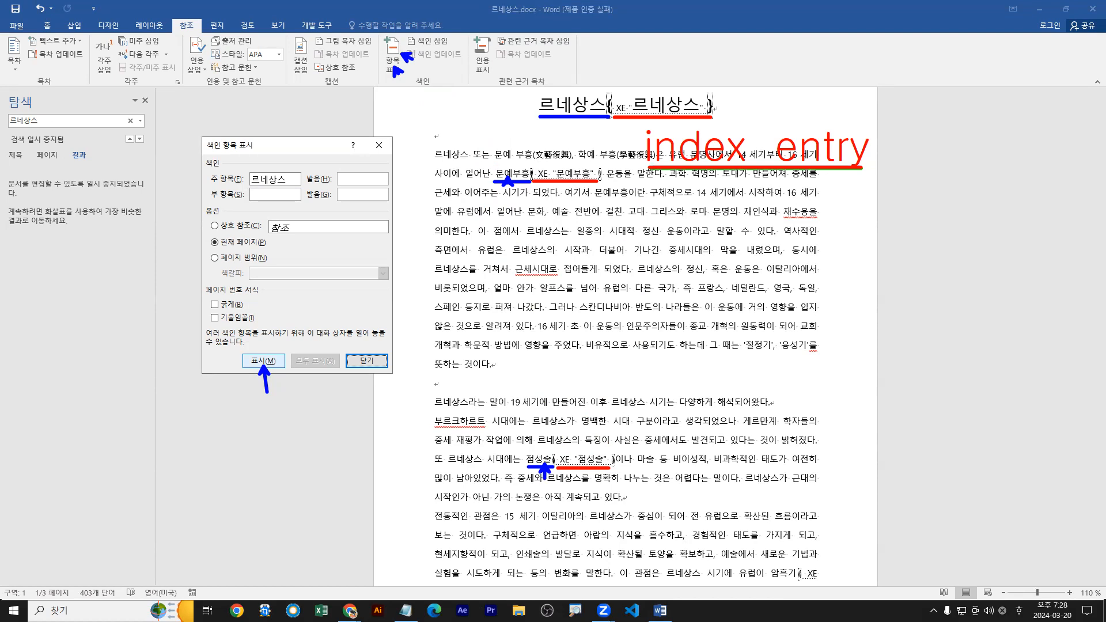
pyautogui.press('Escape')
pyautogui.hotkey('ctrl', '1')
pyautogui.click(549, 113)
pyautogui.moveTo(534, 123); pyautogui.dragTo(653, 123)
pyautogui.moveTo(627, 176)
pyautogui.mouseDown()
pyautogui.moveTo(627, 123)
pyautogui.moveTo(852, 131)
pyautogui.mouseUp()
pyautogui.press('r')
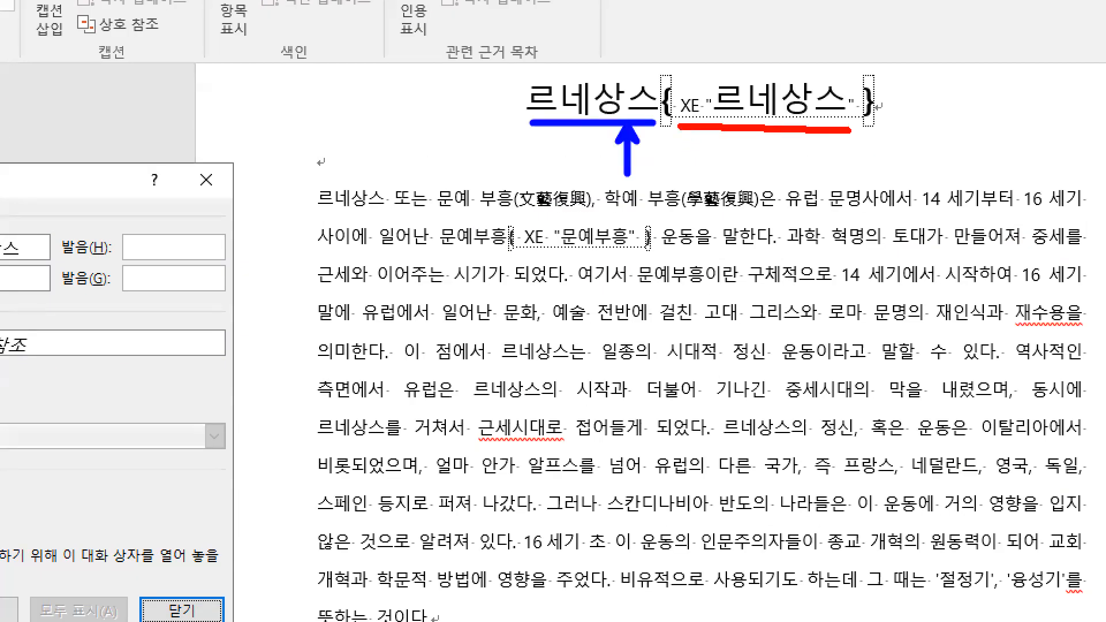
pyautogui.press('Escape')
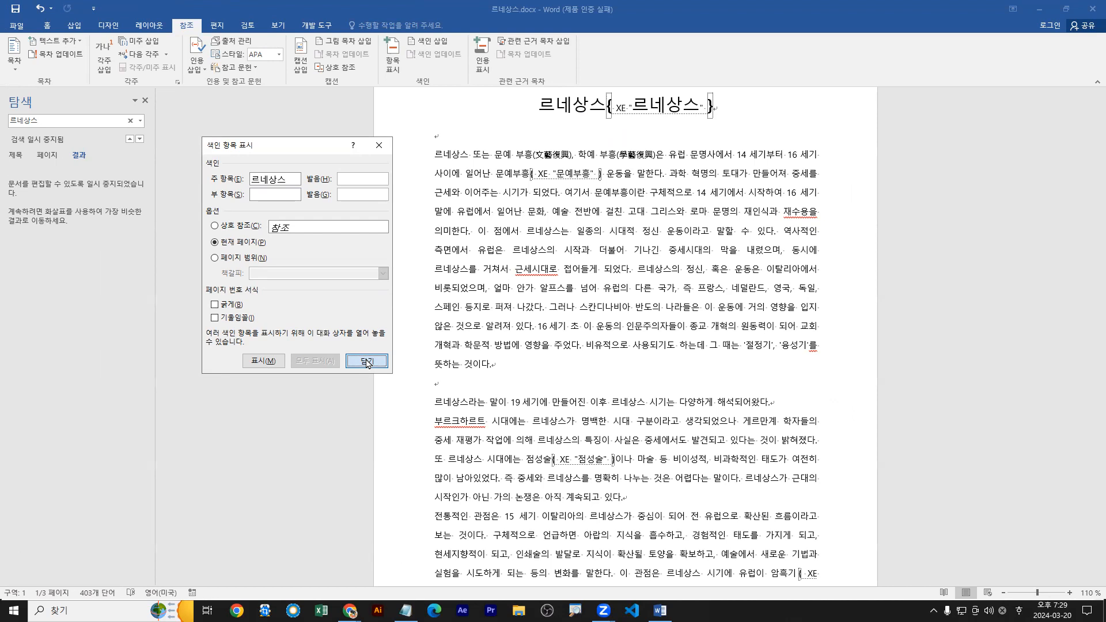
# Close the index entry marking dialog.
pyautogui.click(367, 361)
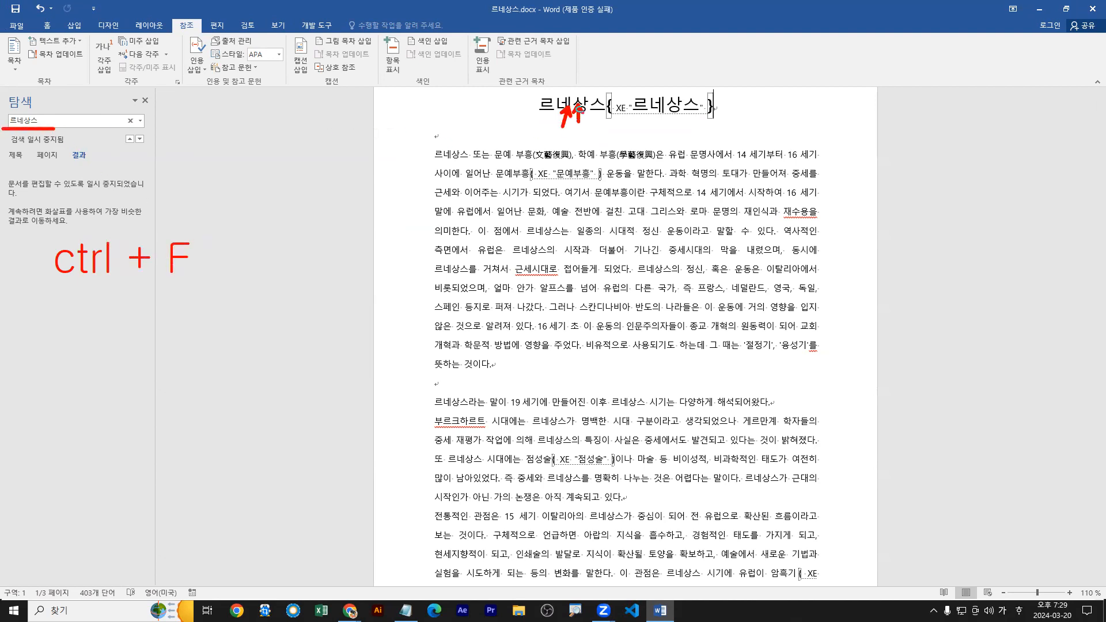
pyautogui.moveTo(380, 32); pyautogui.dragTo(409, 80)
pyautogui.press('Escape')
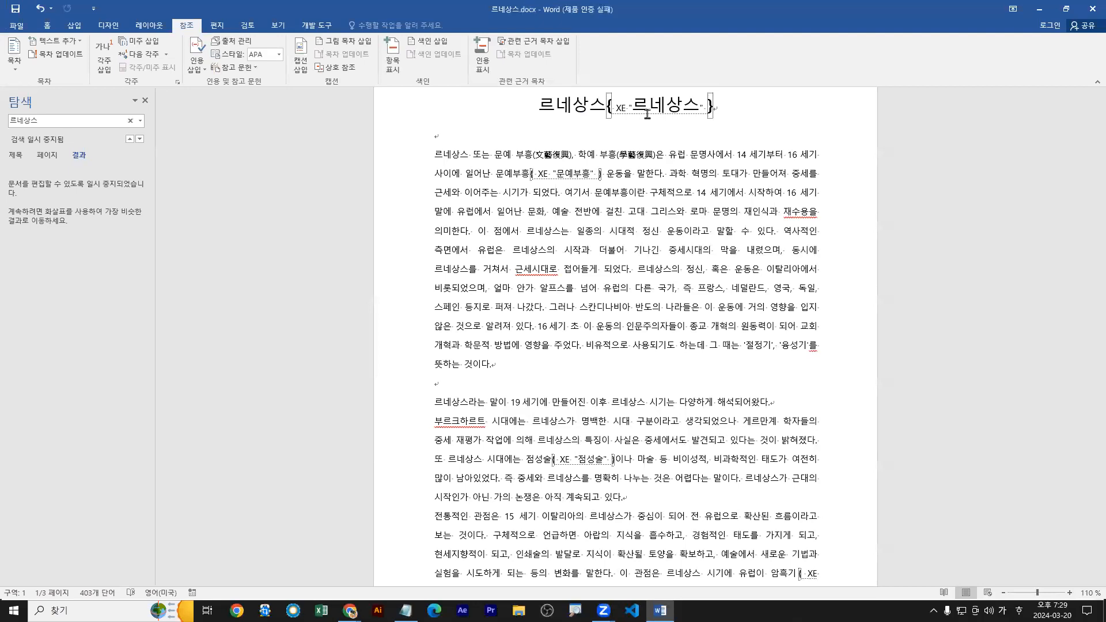
# At the end of the document, below the 색인 heading, set up an index with the 기본형 format and right-aligned page numbers.
pyautogui.scroll(-1, 661, 281)
pyautogui.scroll(-5, 662, 281)
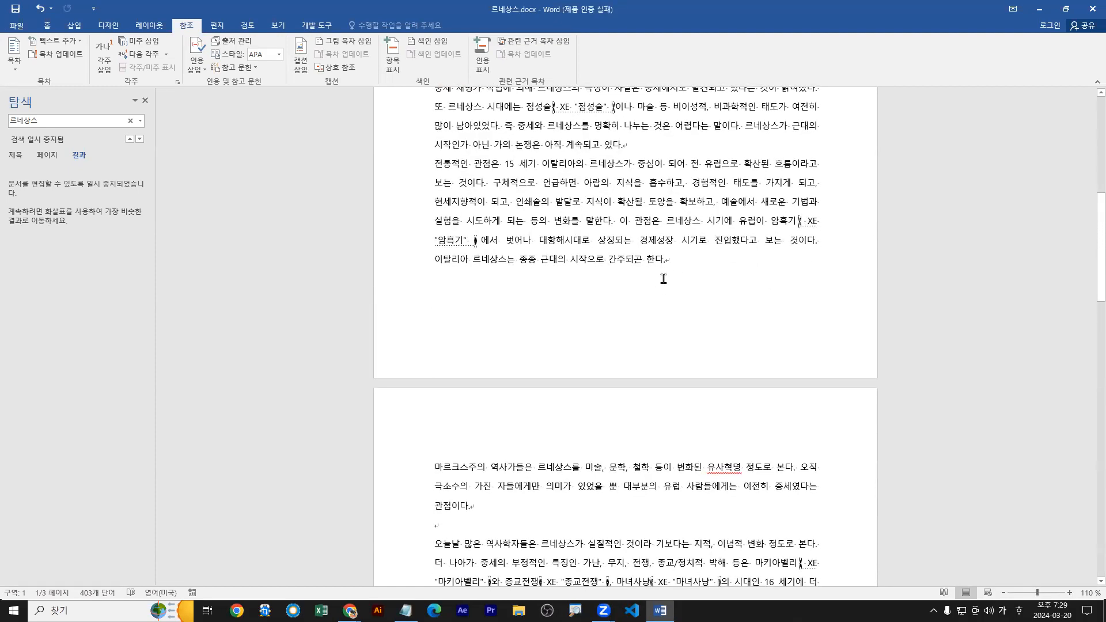
pyautogui.hotkey('ctrl', 'End')
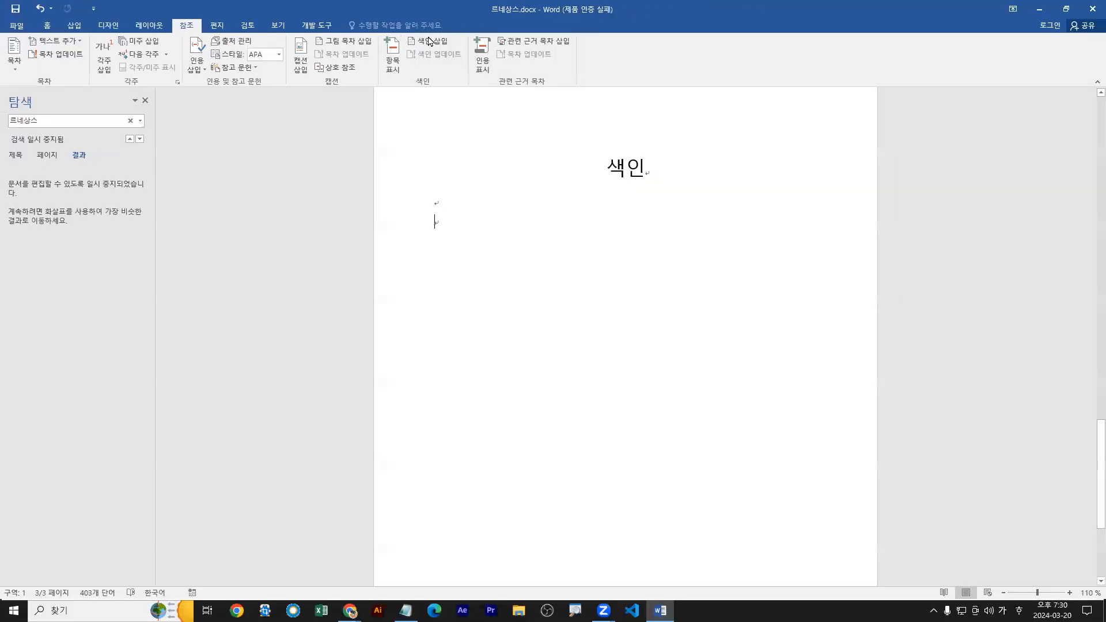
pyautogui.click(582, 85)
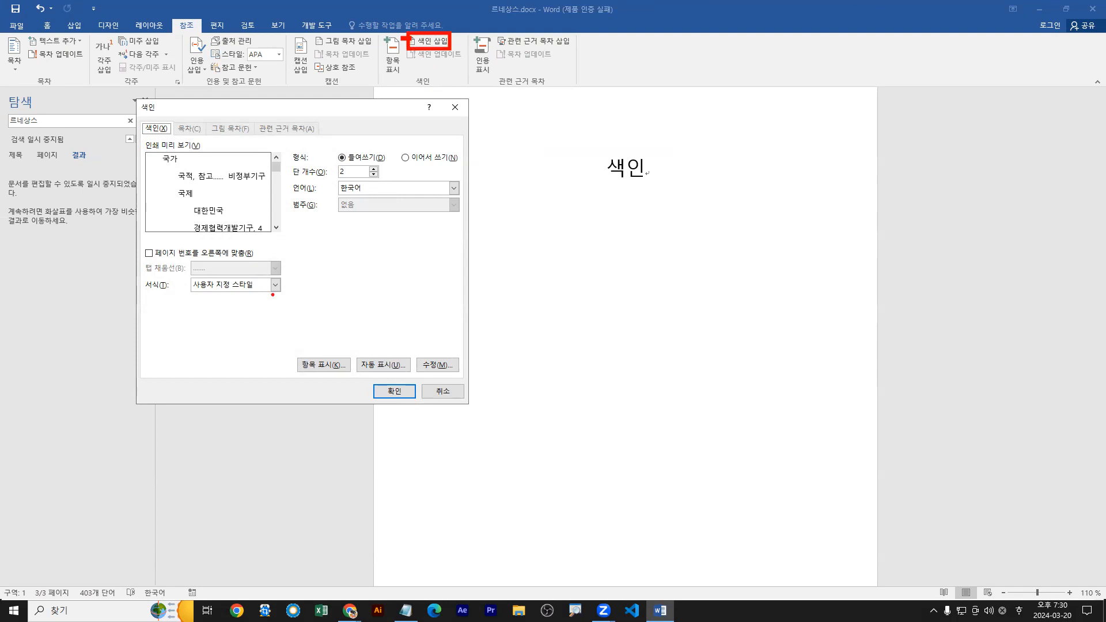
pyautogui.click(275, 285)
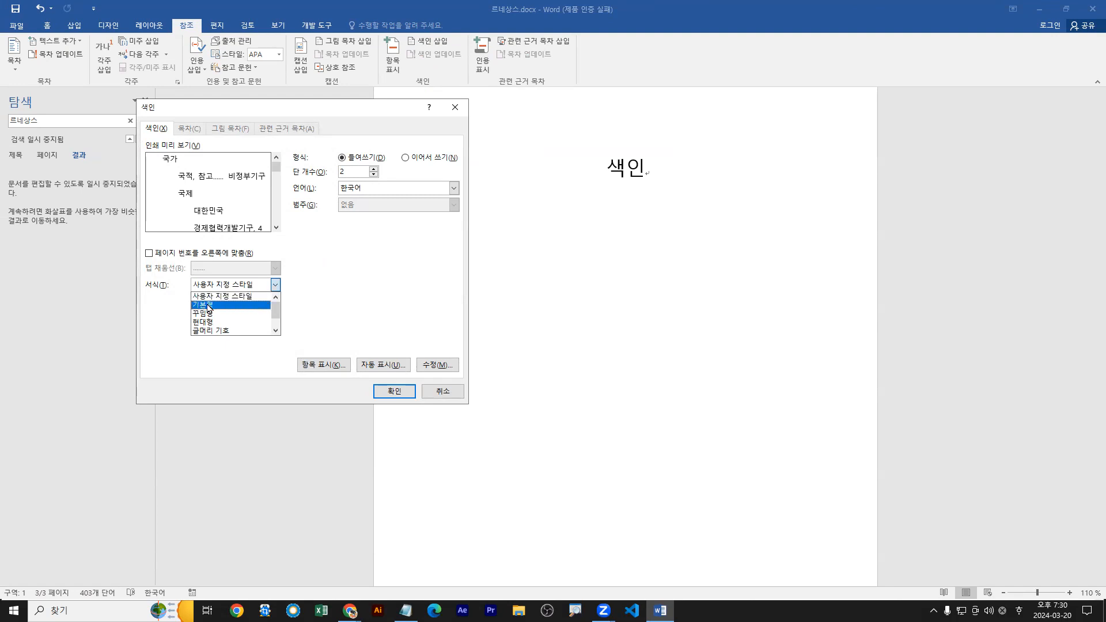
pyautogui.click(216, 304)
pyautogui.click(219, 287)
pyautogui.click(211, 305)
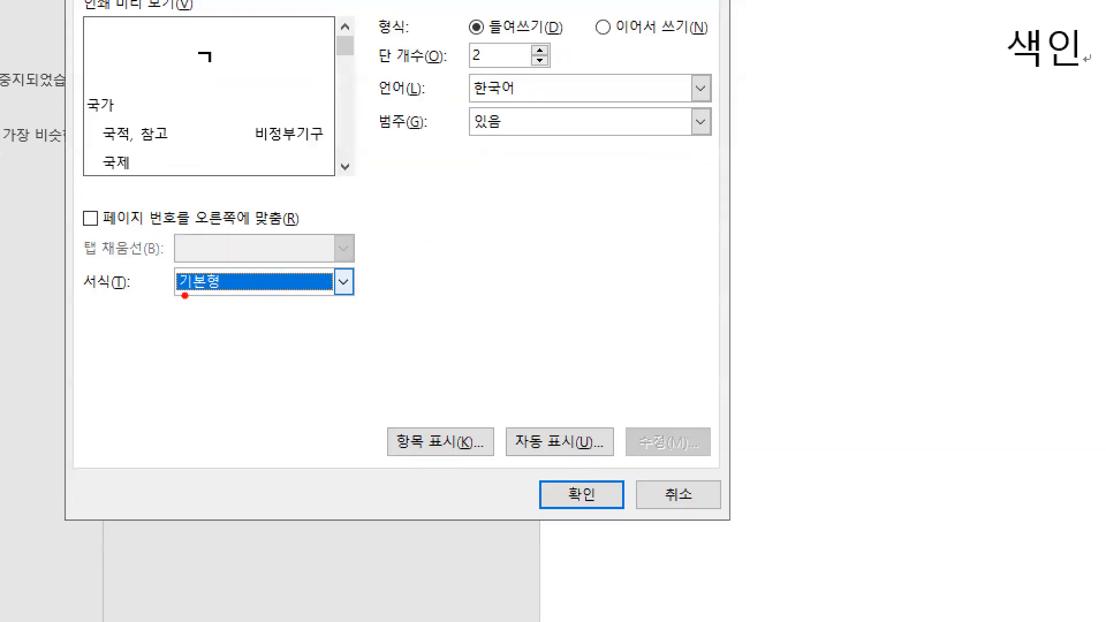
pyautogui.moveTo(177, 295); pyautogui.dragTo(221, 294)
pyautogui.moveTo(79, 206)
pyautogui.mouseDown()
pyautogui.moveTo(83, 216)
pyautogui.moveTo(100, 203)
pyautogui.mouseUp()
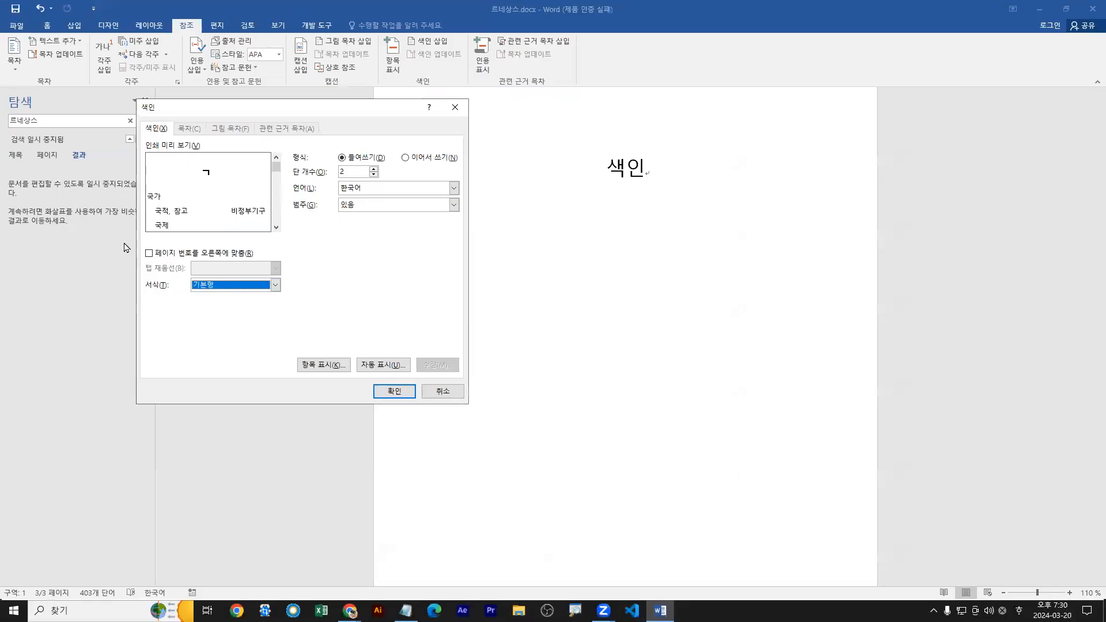
pyautogui.click(90, 218)
pyautogui.moveTo(415, 138); pyautogui.dragTo(621, 136)
pyautogui.moveTo(495, 120)
pyautogui.mouseDown()
pyautogui.moveTo(507, 110)
pyautogui.moveTo(507, 137)
pyautogui.mouseUp()
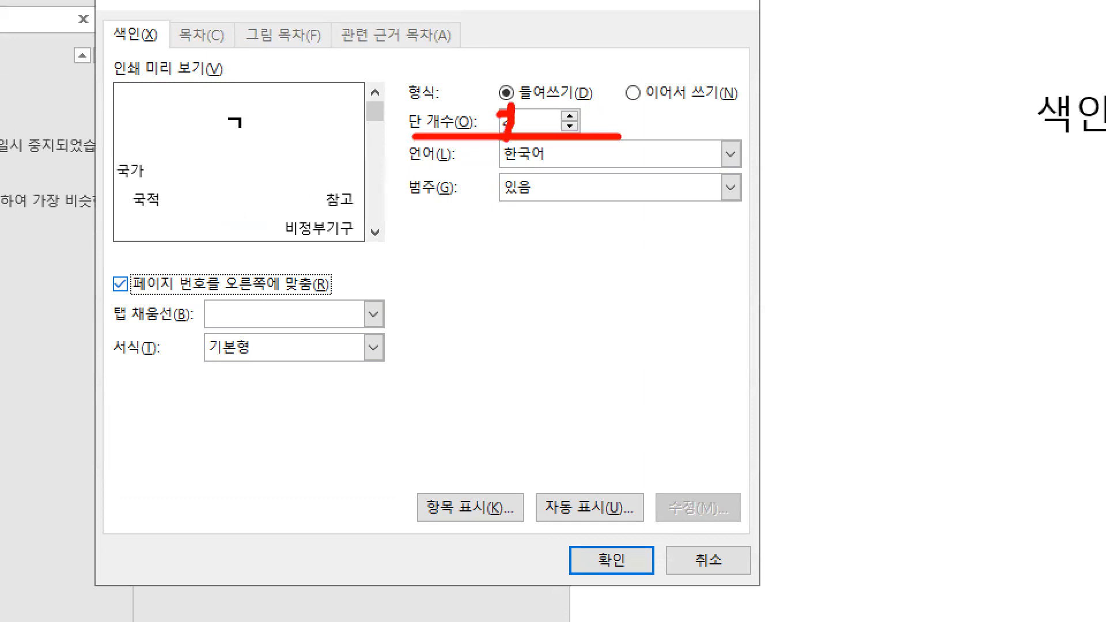
pyautogui.press('b')
pyautogui.press('e')
pyautogui.moveTo(480, 284); pyautogui.dragTo(553, 282)
pyautogui.moveTo(491, 307); pyautogui.dragTo(565, 299)
pyautogui.moveTo(502, 330); pyautogui.dragTo(565, 326)
pyautogui.moveTo(509, 348)
pyautogui.mouseDown()
pyautogui.moveTo(559, 342)
pyautogui.moveTo(571, 366)
pyautogui.mouseUp()
pyautogui.moveTo(617, 277); pyautogui.dragTo(678, 278)
pyautogui.moveTo(620, 298); pyautogui.dragTo(658, 298)
pyautogui.moveTo(621, 316); pyautogui.dragTo(671, 317)
pyautogui.moveTo(622, 338); pyautogui.dragTo(670, 341)
pyautogui.moveTo(619, 375); pyautogui.dragTo(668, 376)
pyautogui.click(649, 359)
pyautogui.moveTo(589, 263); pyautogui.dragTo(589, 396)
pyautogui.press('r')
pyautogui.moveTo(608, 298); pyautogui.dragTo(572, 345)
pyautogui.moveTo(572, 311); pyautogui.dragTo(606, 346)
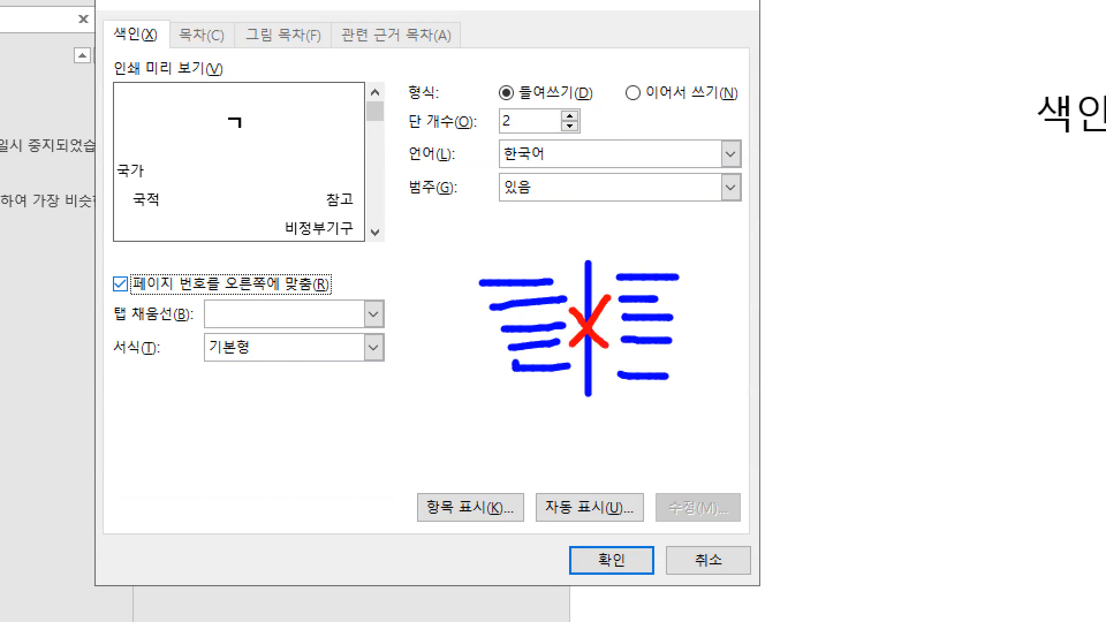
pyautogui.moveTo(507, 101)
pyautogui.mouseDown()
pyautogui.moveTo(501, 151)
pyautogui.moveTo(518, 147)
pyautogui.mouseUp()
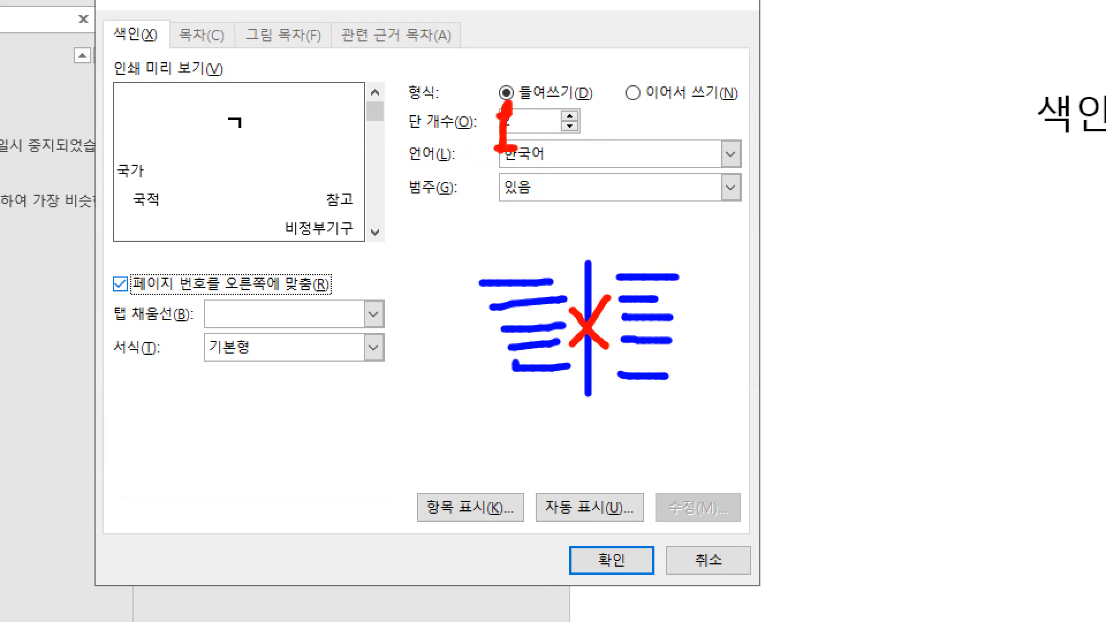
pyautogui.press('e')
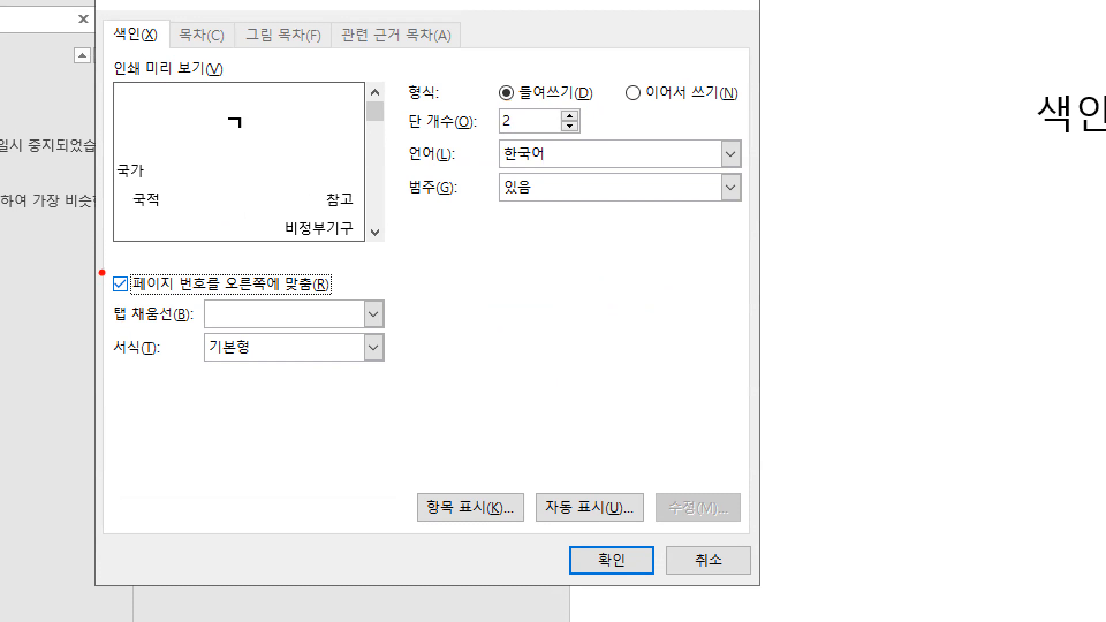
pyautogui.moveTo(109, 268); pyautogui.dragTo(137, 264)
pyautogui.moveTo(113, 361); pyautogui.dragTo(263, 361)
pyautogui.moveTo(362, 335); pyautogui.dragTo(385, 331)
pyautogui.moveTo(611, 569); pyautogui.dragTo(617, 603)
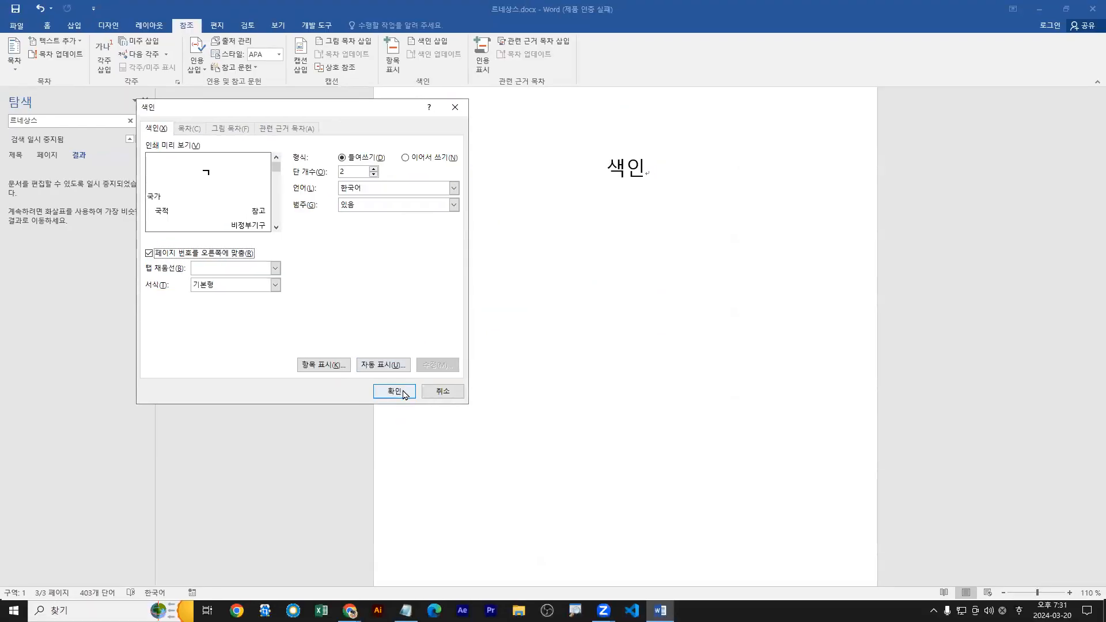
# Insert the configured index below the 색인 heading.
pyautogui.click(612, 560)
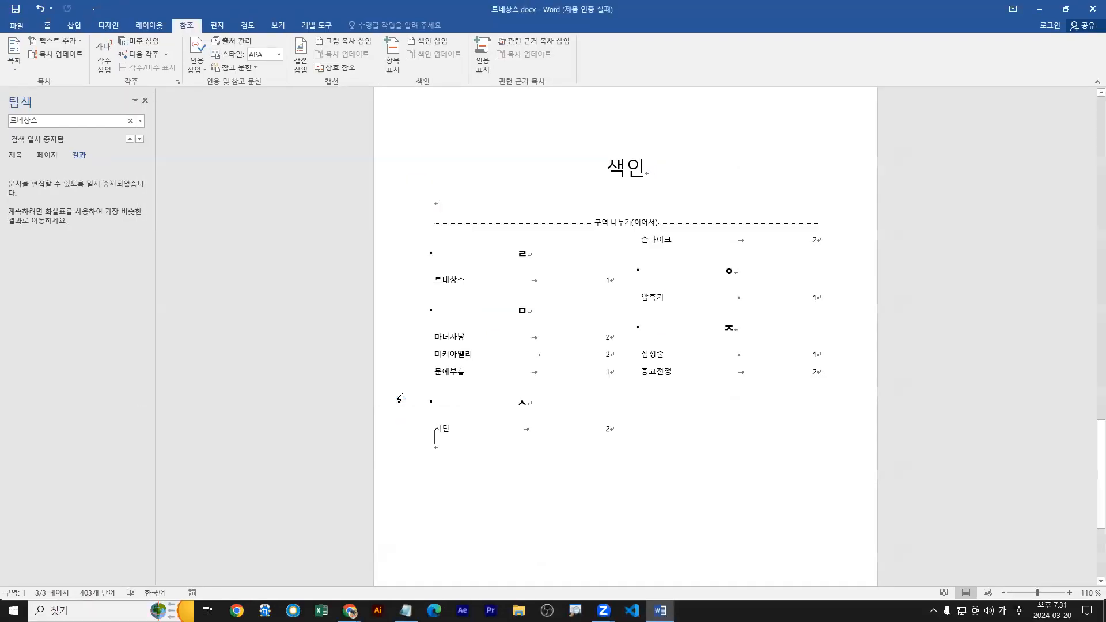
pyautogui.moveTo(628, 235); pyautogui.dragTo(628, 440)
pyautogui.moveTo(443, 293)
pyautogui.mouseDown()
pyautogui.moveTo(614, 292)
pyautogui.moveTo(601, 276)
pyautogui.moveTo(602, 291)
pyautogui.moveTo(614, 276)
pyautogui.mouseUp()
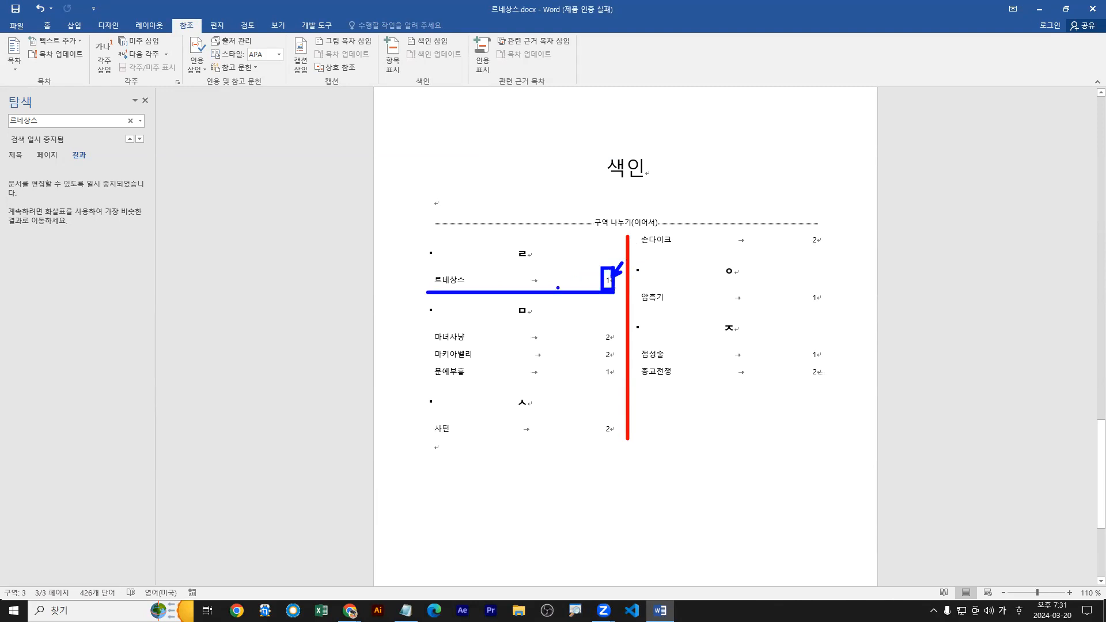
pyautogui.moveTo(477, 277); pyautogui.dragTo(480, 285)
pyautogui.press('Escape')
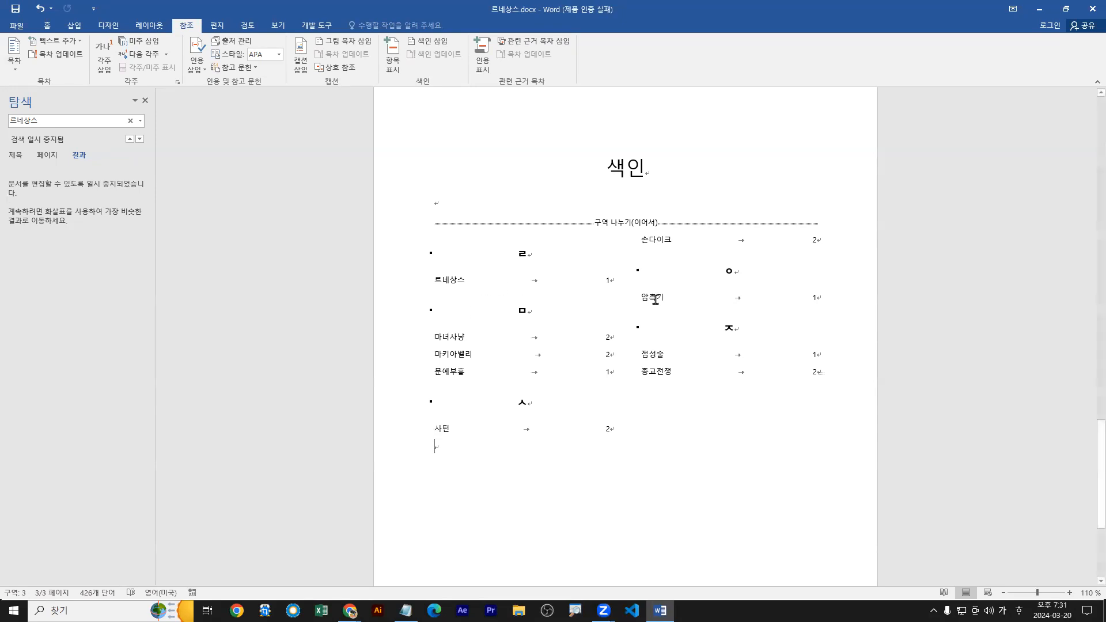
# Return to the body text and close the navigation pane.
pyautogui.scroll(5, 625, 316)
pyautogui.scroll(8, 608, 340)
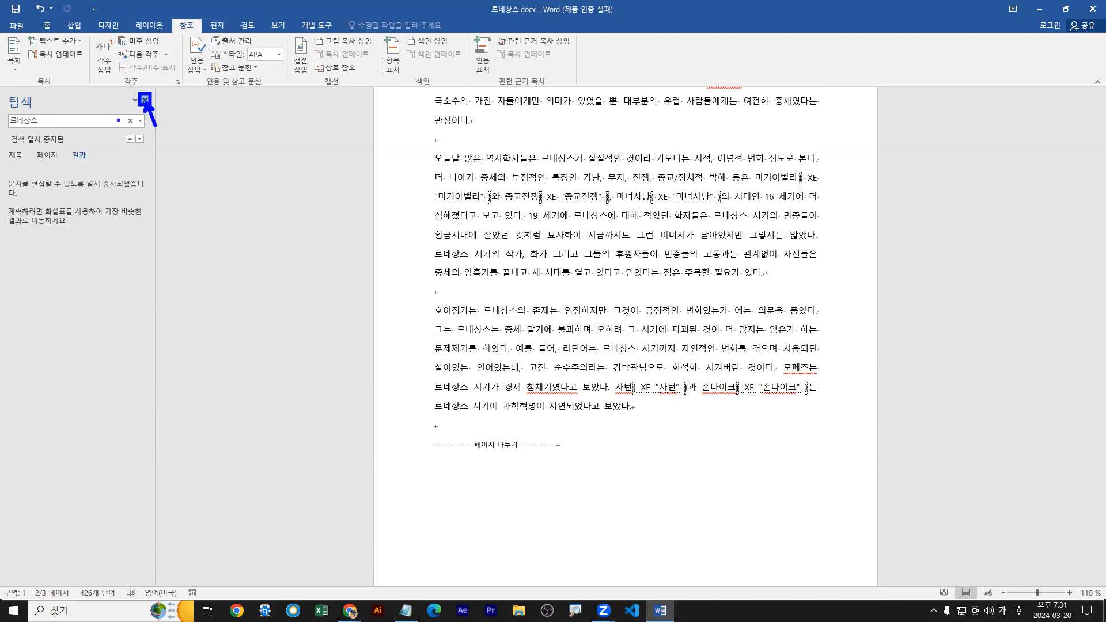
pyautogui.click(145, 99)
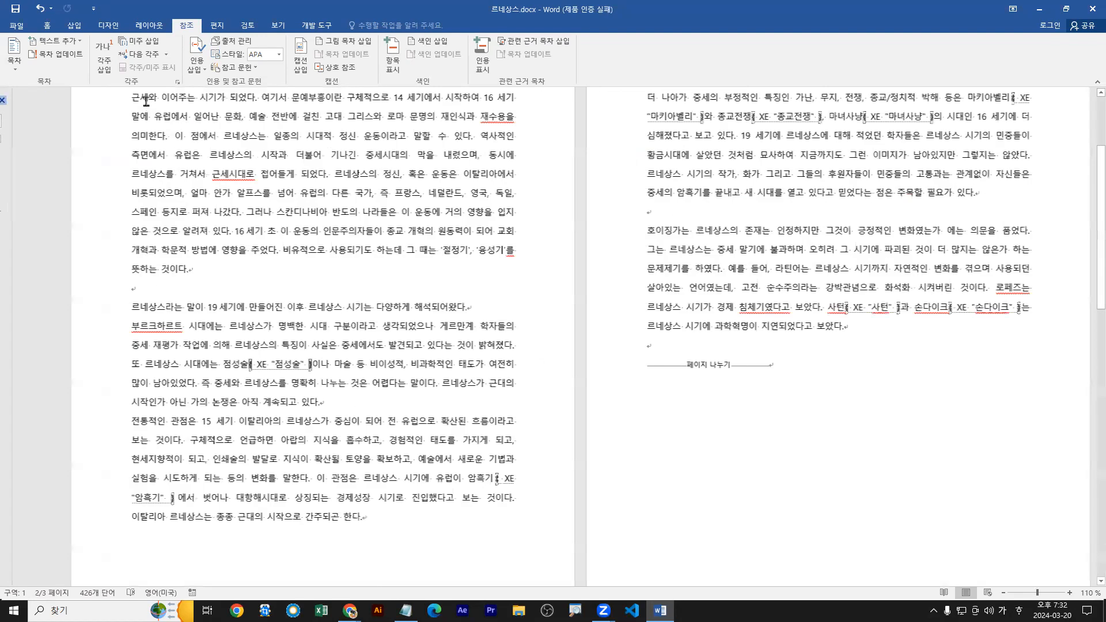
# Try marking the word 호이징가 at the start of page 2's last paragraph as an index entry, and remove the inserted fields.
pyautogui.scroll(3, 669, 429)
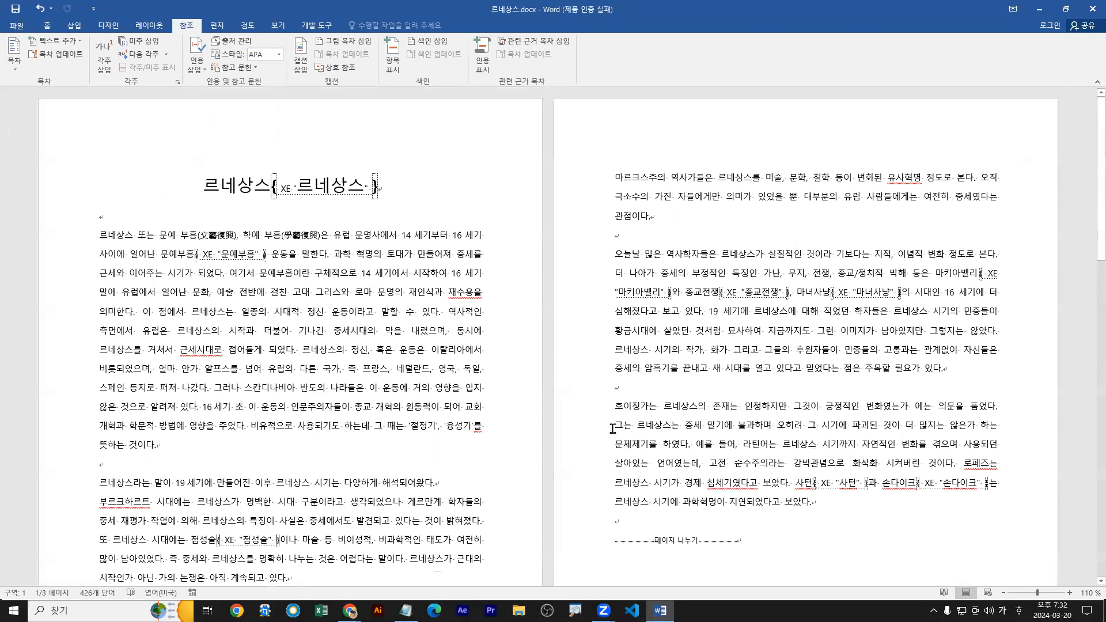
pyautogui.doubleClick(560, 409)
pyautogui.doubleClick(561, 409)
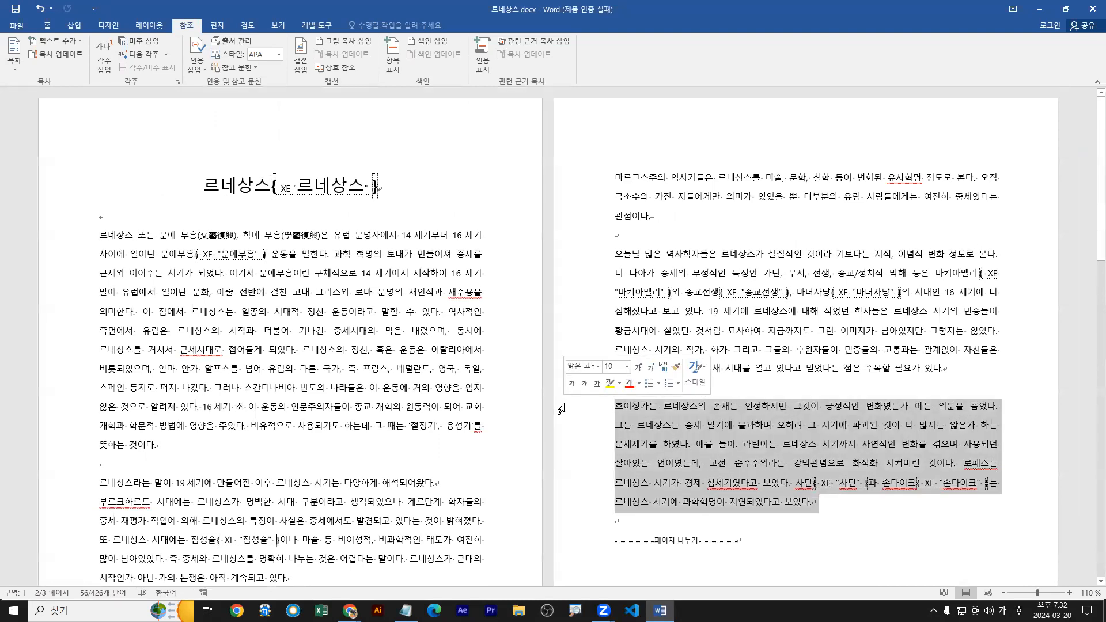
pyautogui.moveTo(615, 408); pyautogui.dragTo(645, 408)
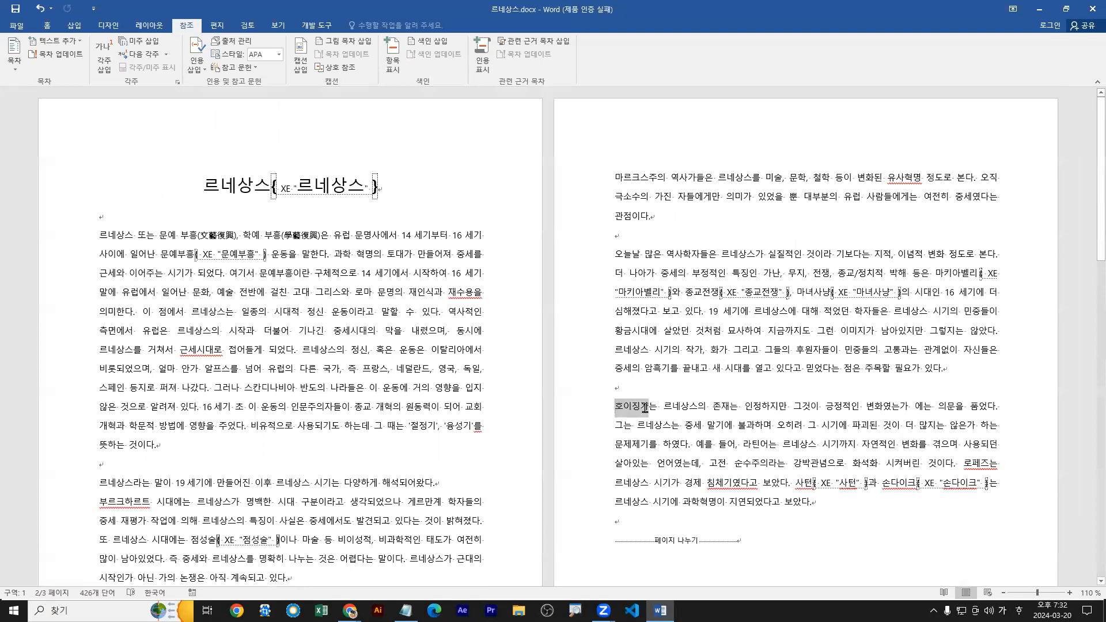
pyautogui.doubleClick(562, 409)
pyautogui.moveTo(620, 410); pyautogui.dragTo(646, 410)
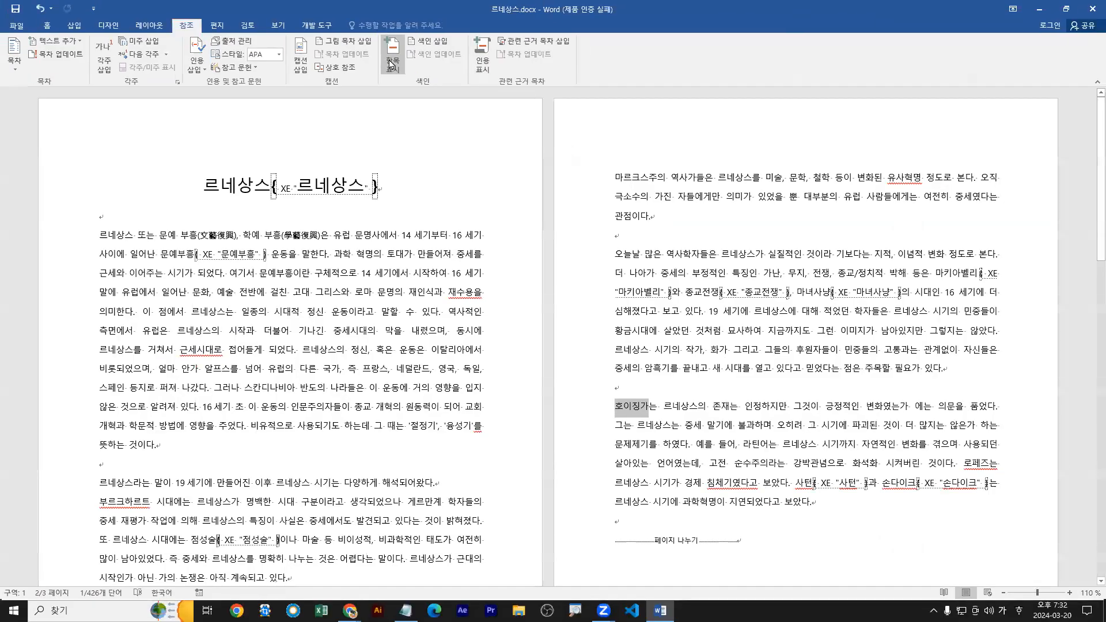
pyautogui.click(391, 64)
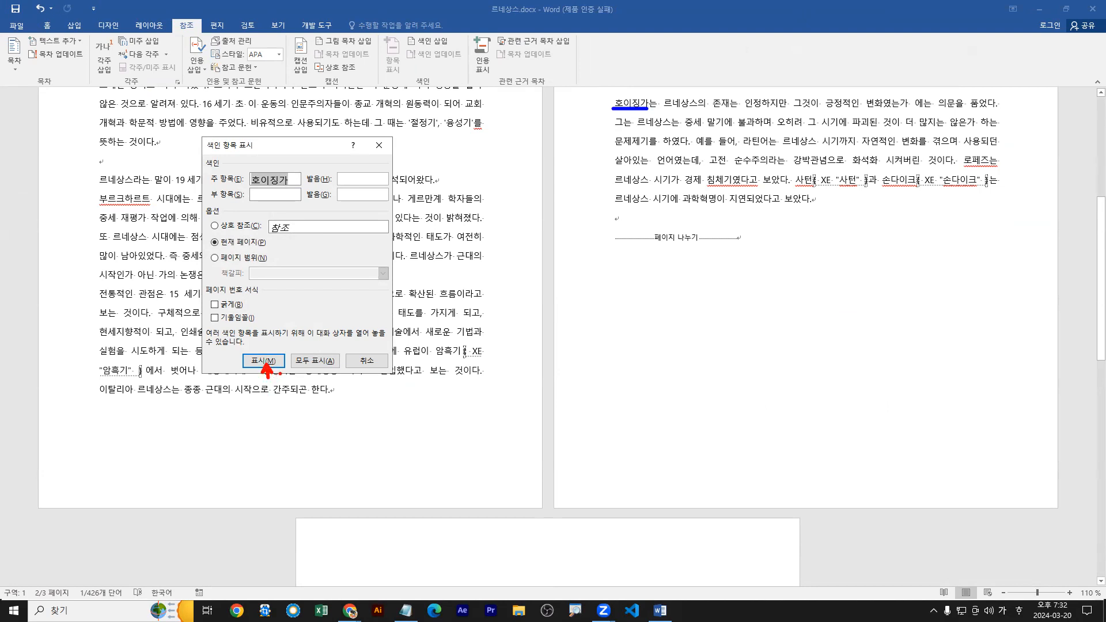
pyautogui.click(263, 360)
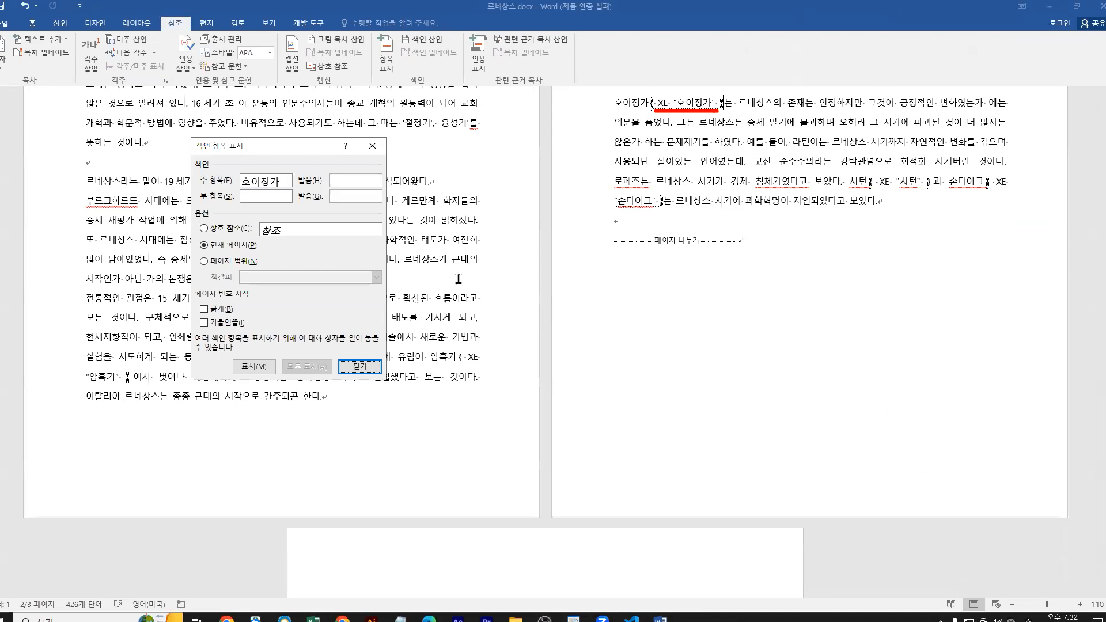
pyautogui.click(259, 362)
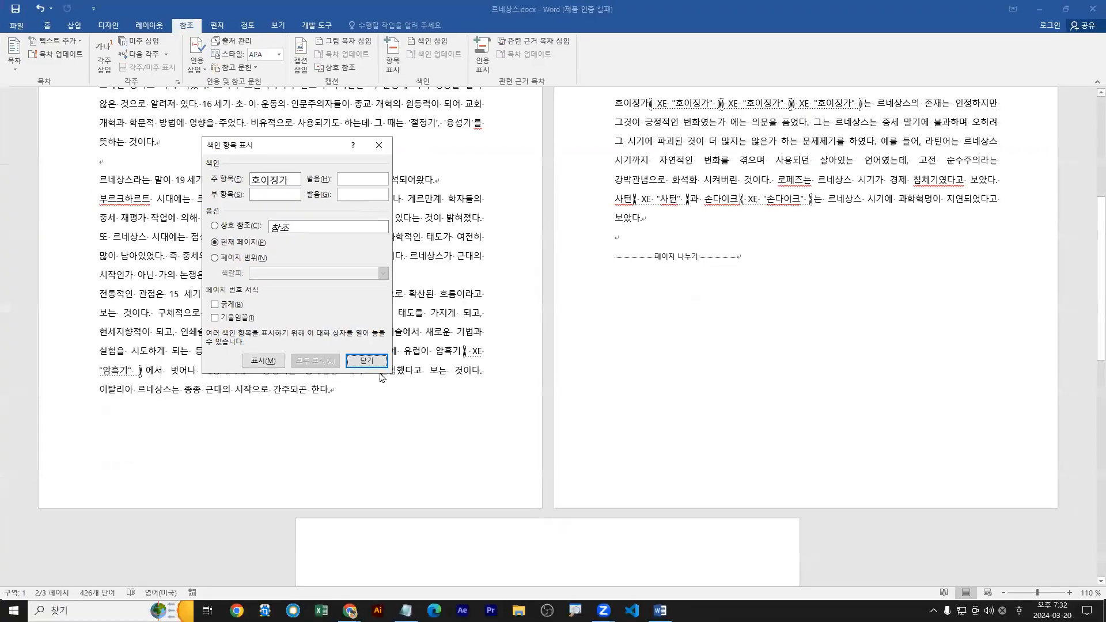
pyautogui.click(367, 361)
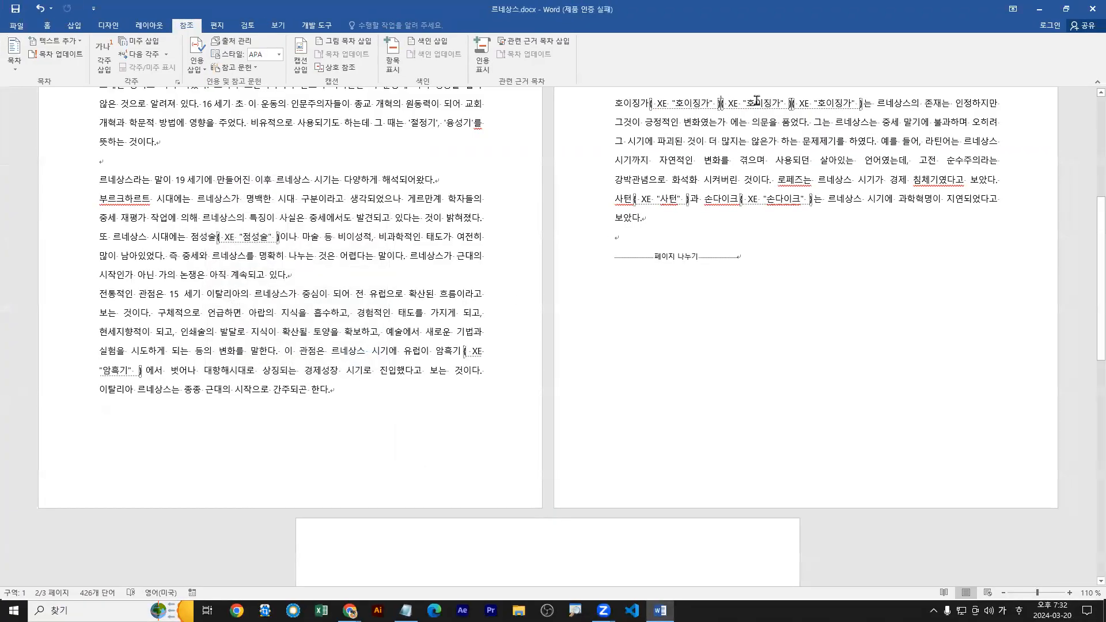
pyautogui.moveTo(722, 103); pyautogui.dragTo(834, 103)
pyautogui.press('Delete')
# Mark the word 호이징가 at the start of page 2's last paragraph once as an index entry for the current page.
pyautogui.press('Home')
pyautogui.hotkey('shift', 'Right')
pyautogui.hotkey('shift', 'Right')
pyautogui.hotkey('shift', 'Right')
pyautogui.hotkey('shift', 'Right')
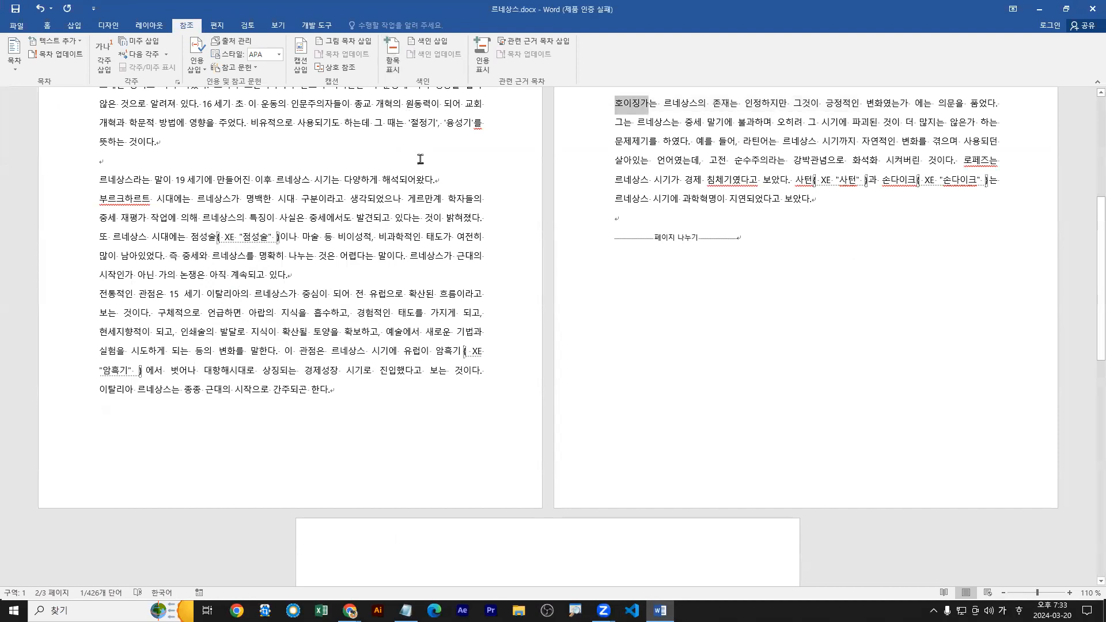
pyautogui.click(393, 57)
pyautogui.click(262, 360)
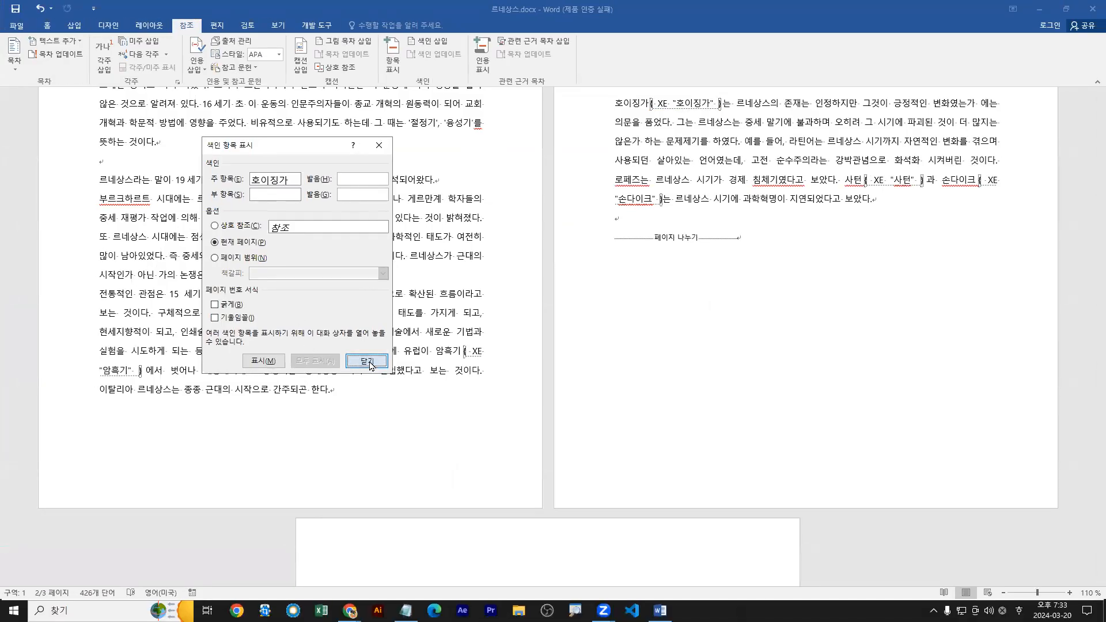
pyautogui.click(367, 362)
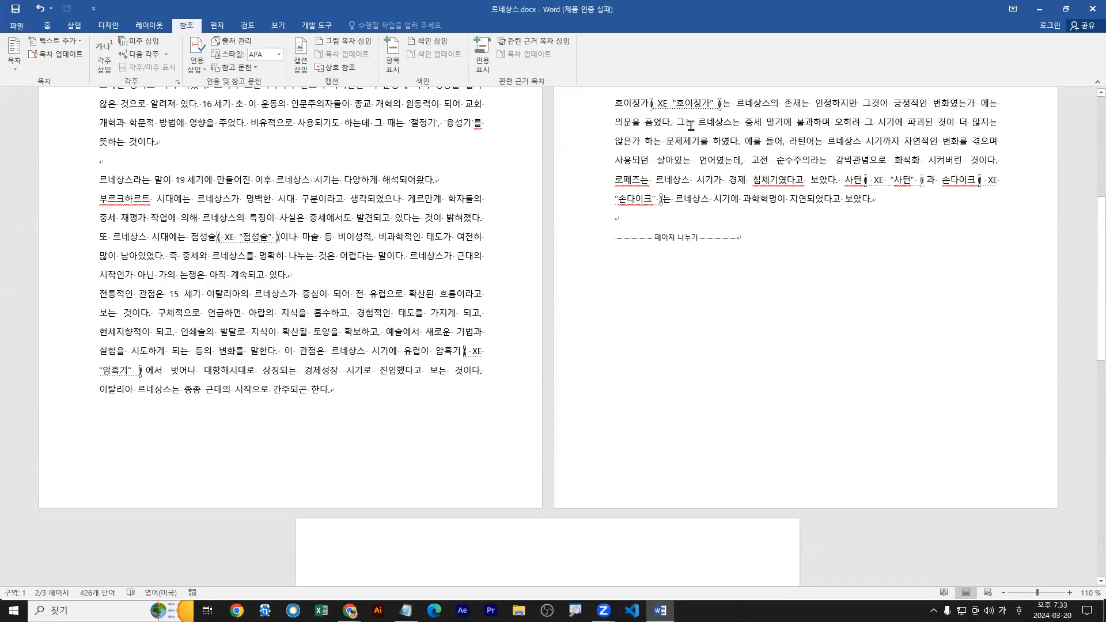
# Update the field of the index below the 색인 heading on page 3 to include the newly marked 호이징가 entry.
pyautogui.scroll(-6, 642, 288)
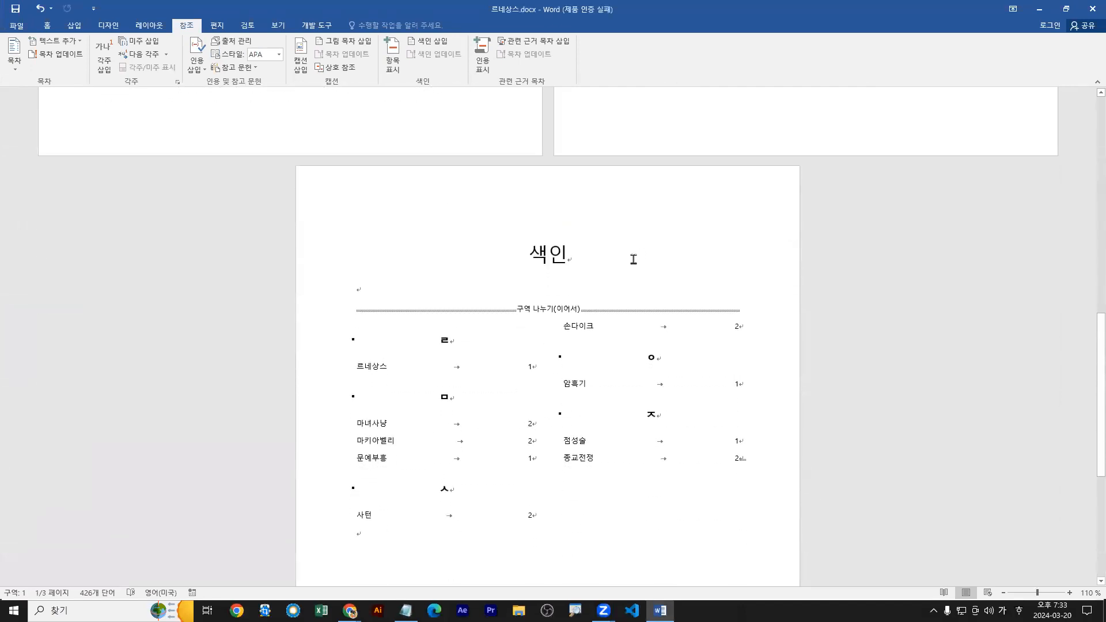
pyautogui.click(375, 366)
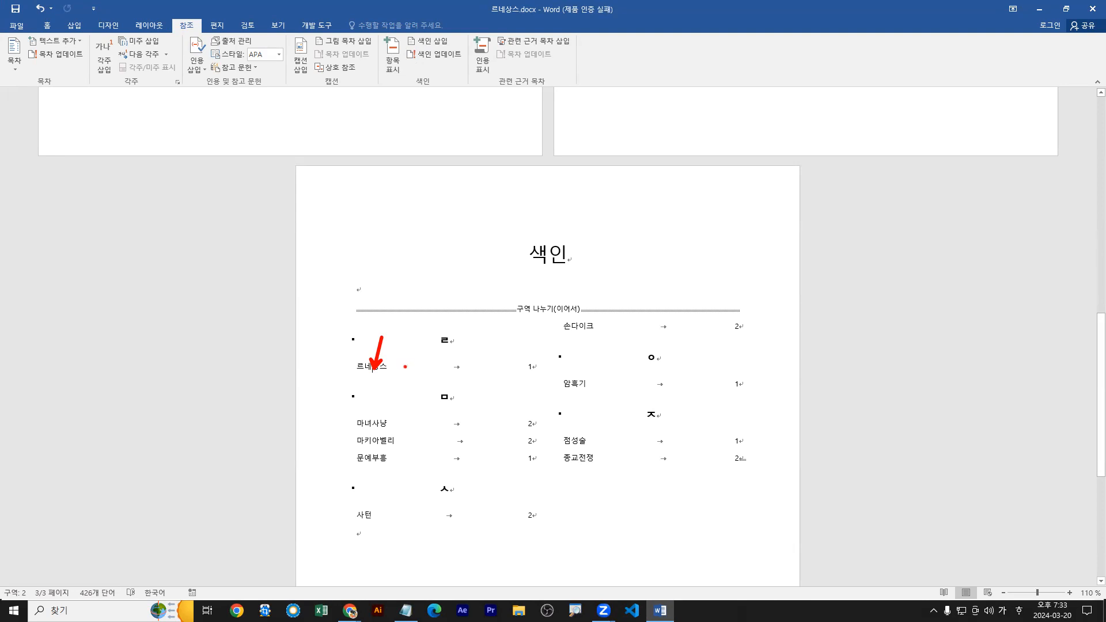
pyautogui.scroll(6, 577, 412)
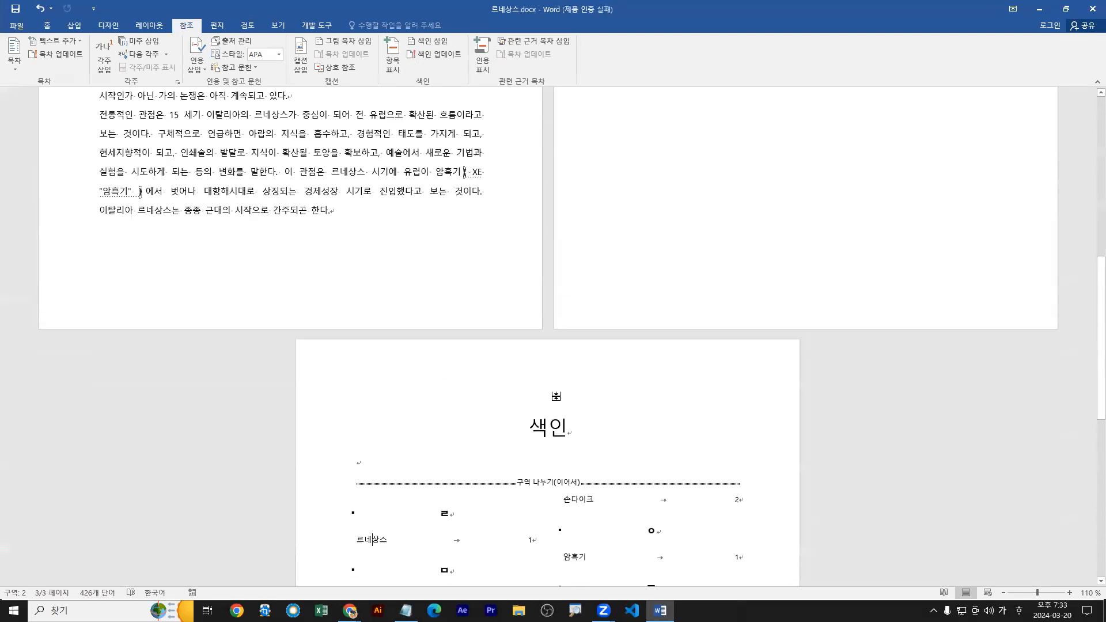
pyautogui.scroll(-6, 576, 413)
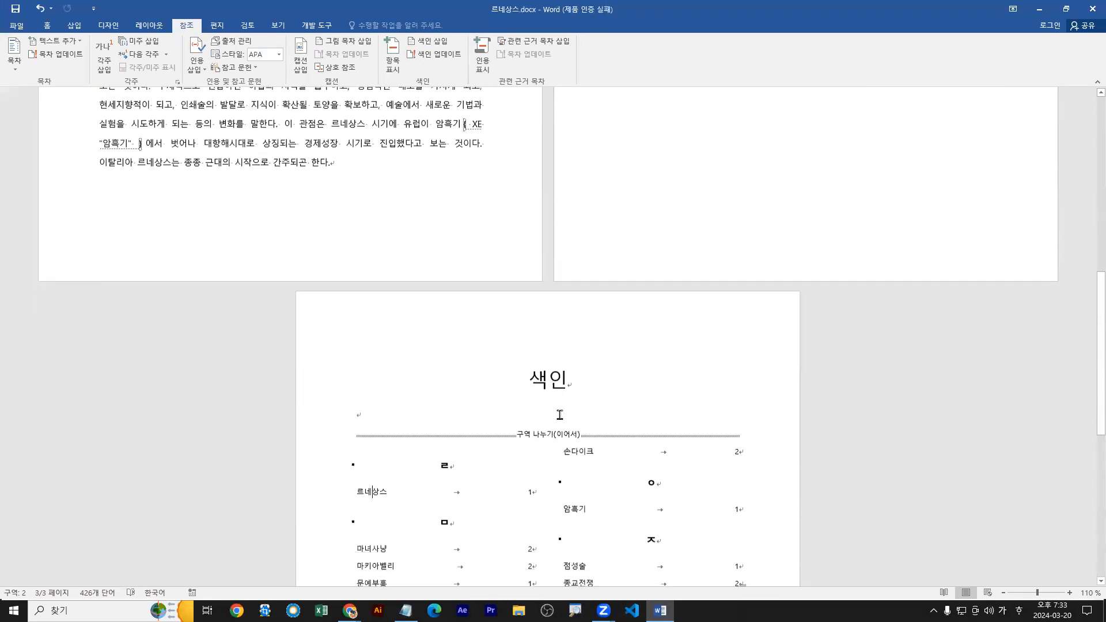
pyautogui.click(548, 286)
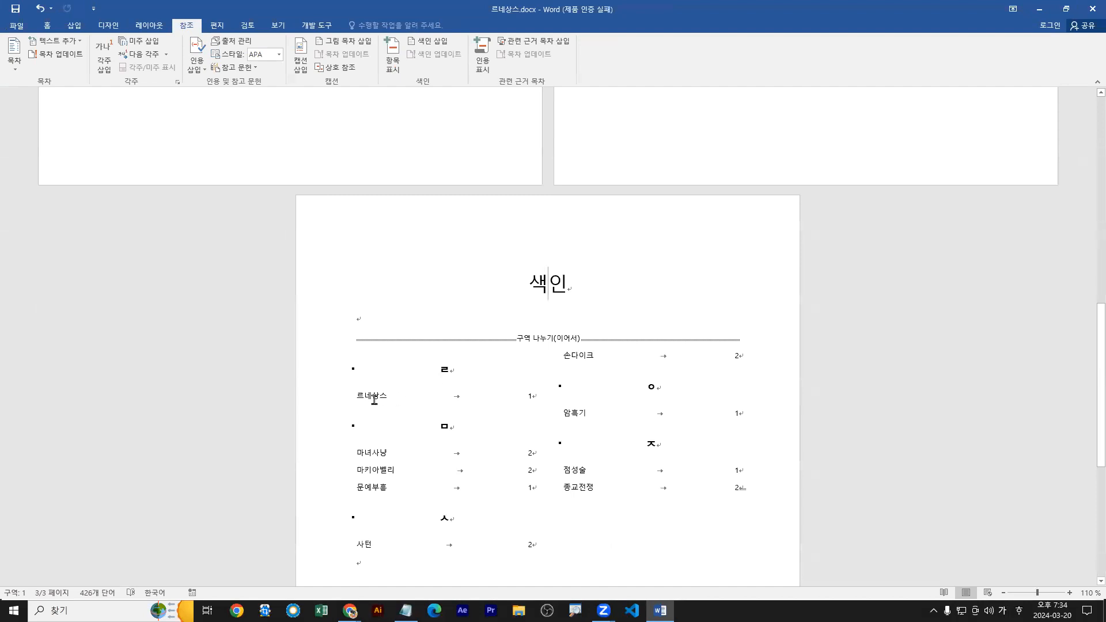
pyautogui.scroll(-2, 375, 399)
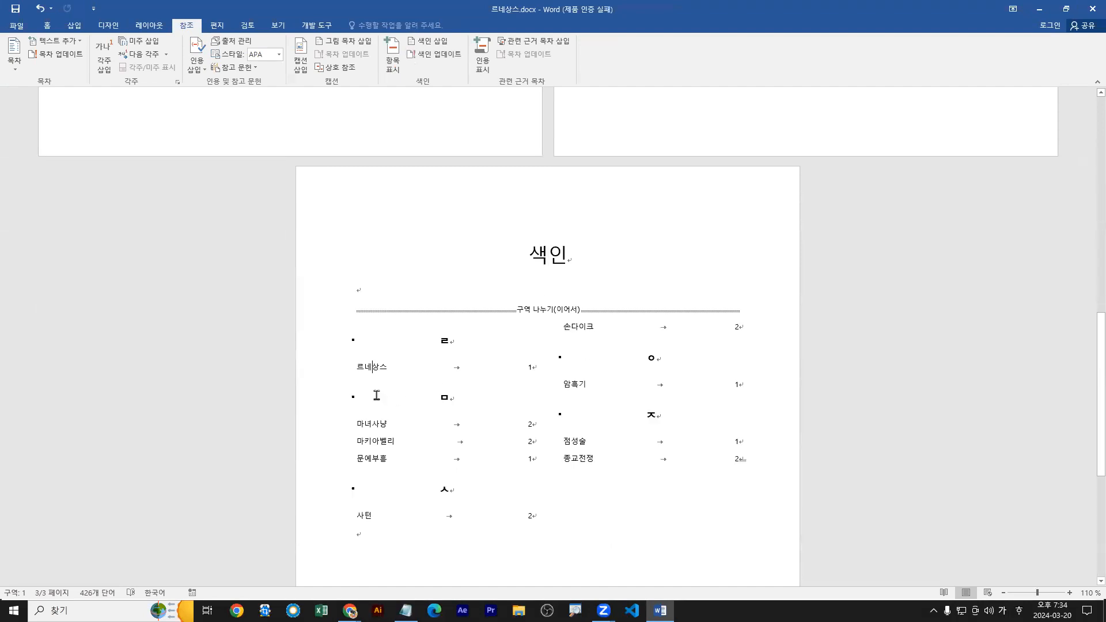
pyautogui.click(373, 313)
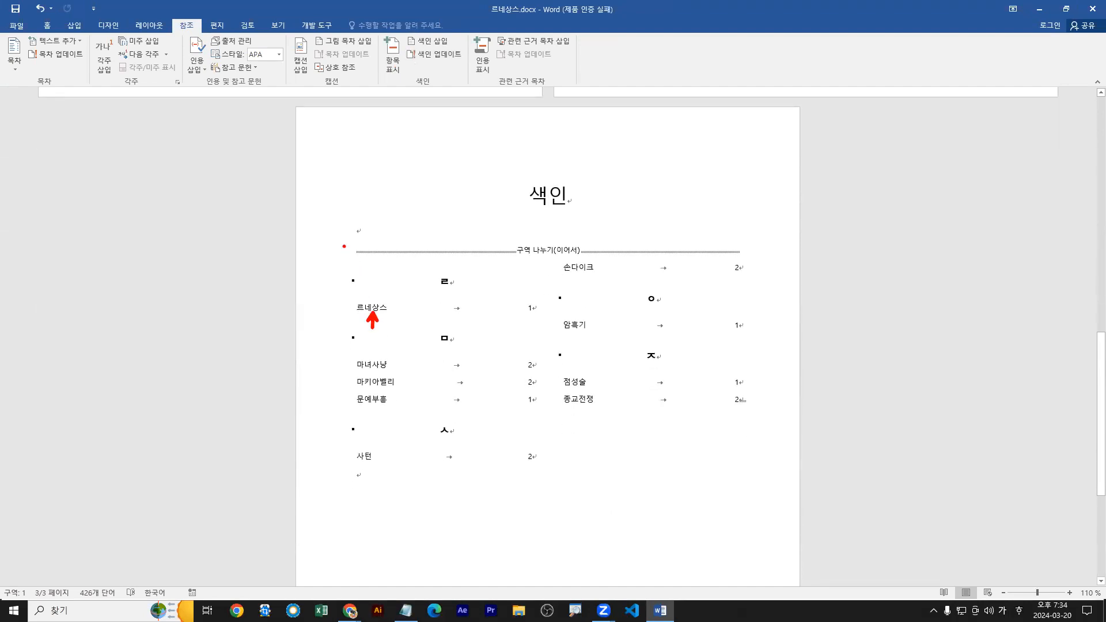
pyautogui.click(548, 196)
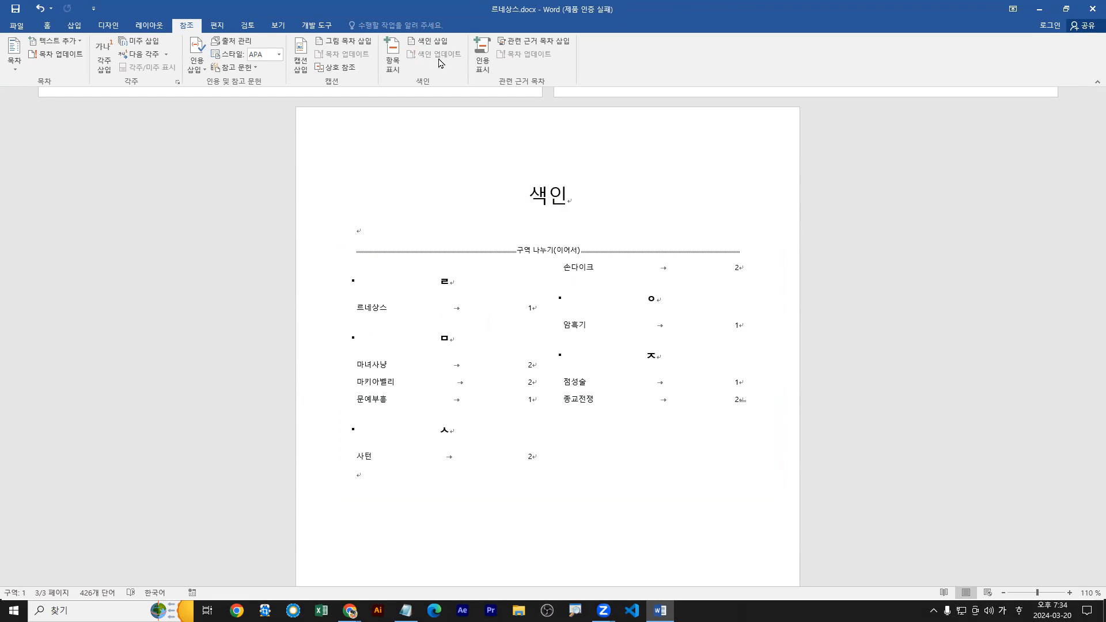
pyautogui.click(374, 312)
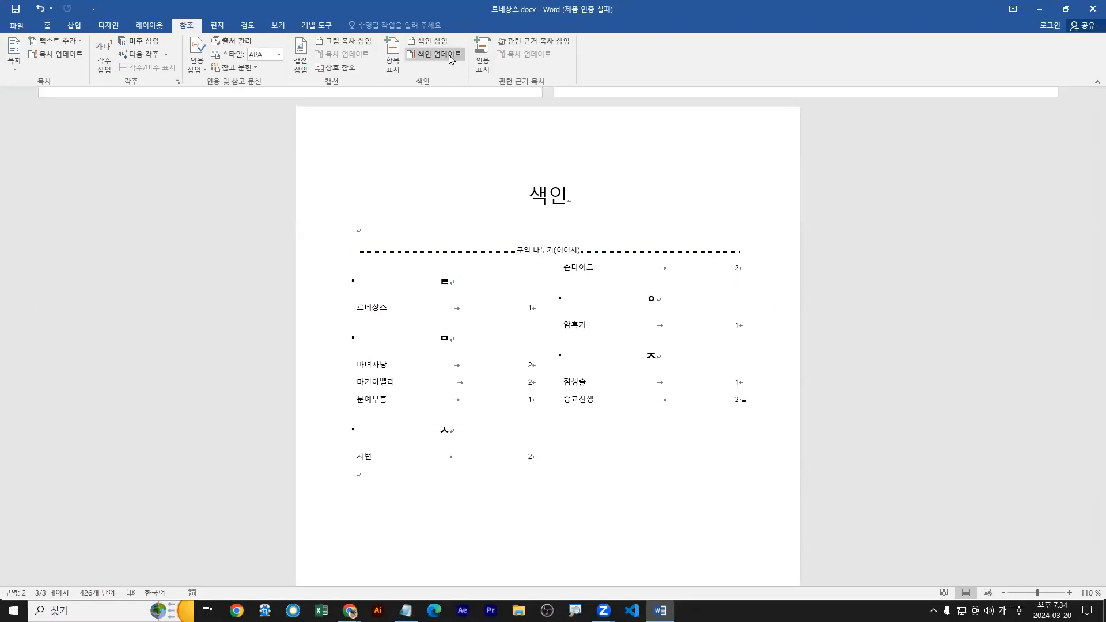
pyautogui.rightClick(374, 307)
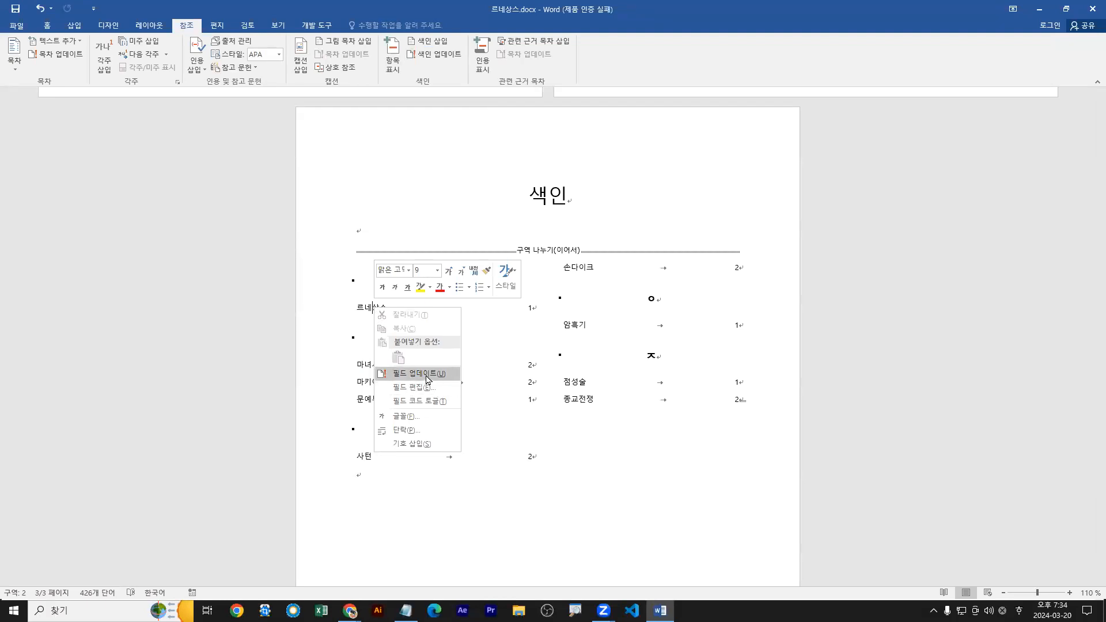
pyautogui.click(428, 375)
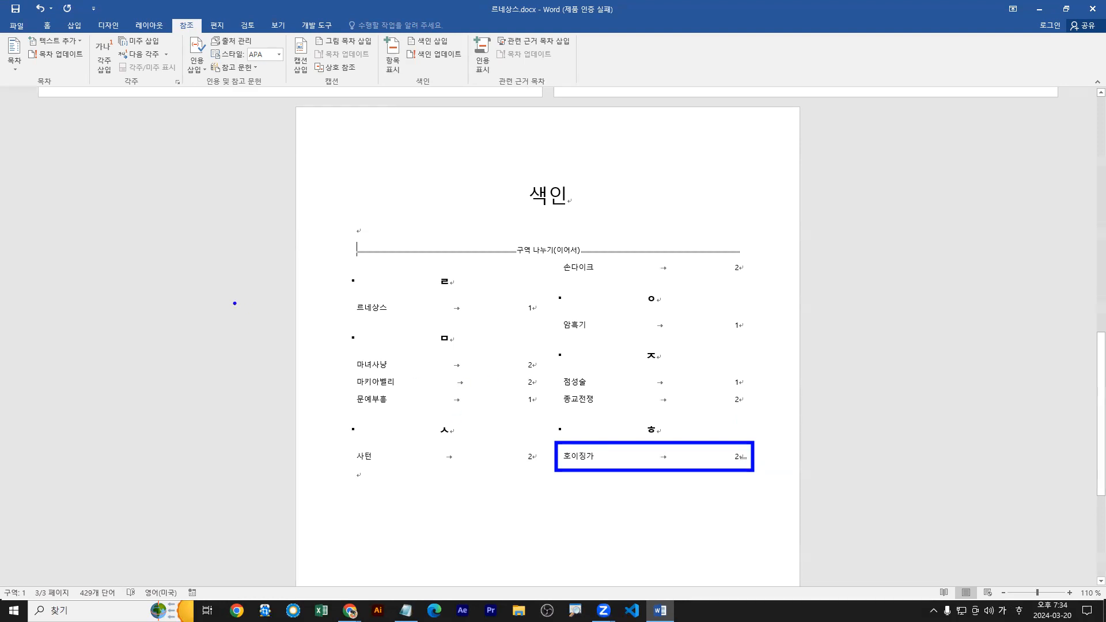
# Mark all occurrences of the word 르네상스 as index entries with the current page option, and close the index entry dialog.
pyautogui.scroll(10, 486, 308)
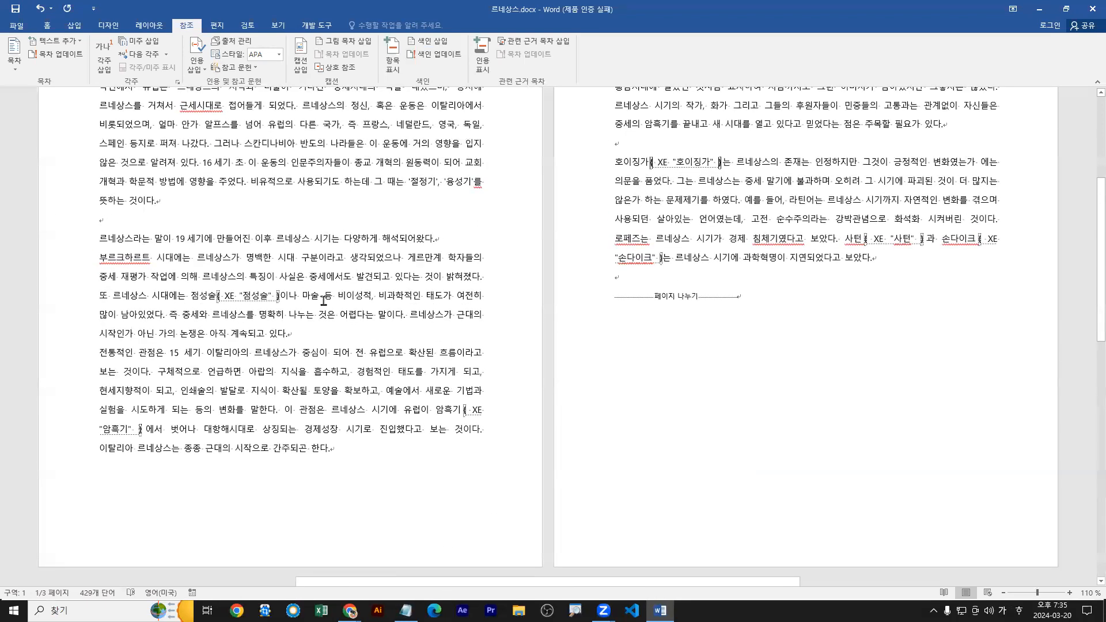
pyautogui.moveTo(99, 239); pyautogui.dragTo(133, 242)
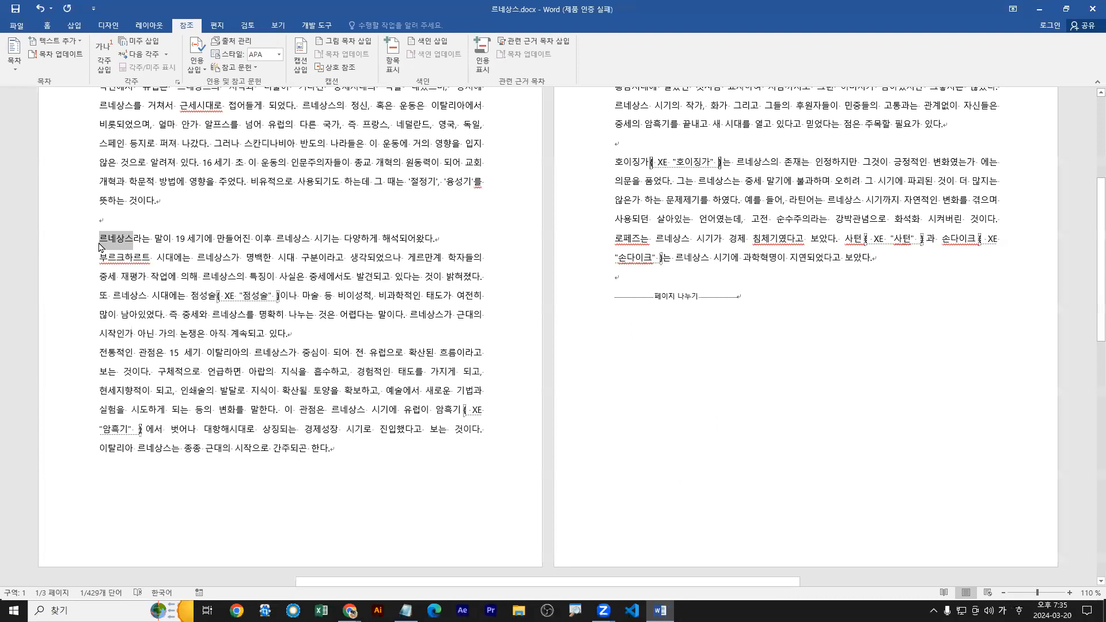
pyautogui.click(395, 68)
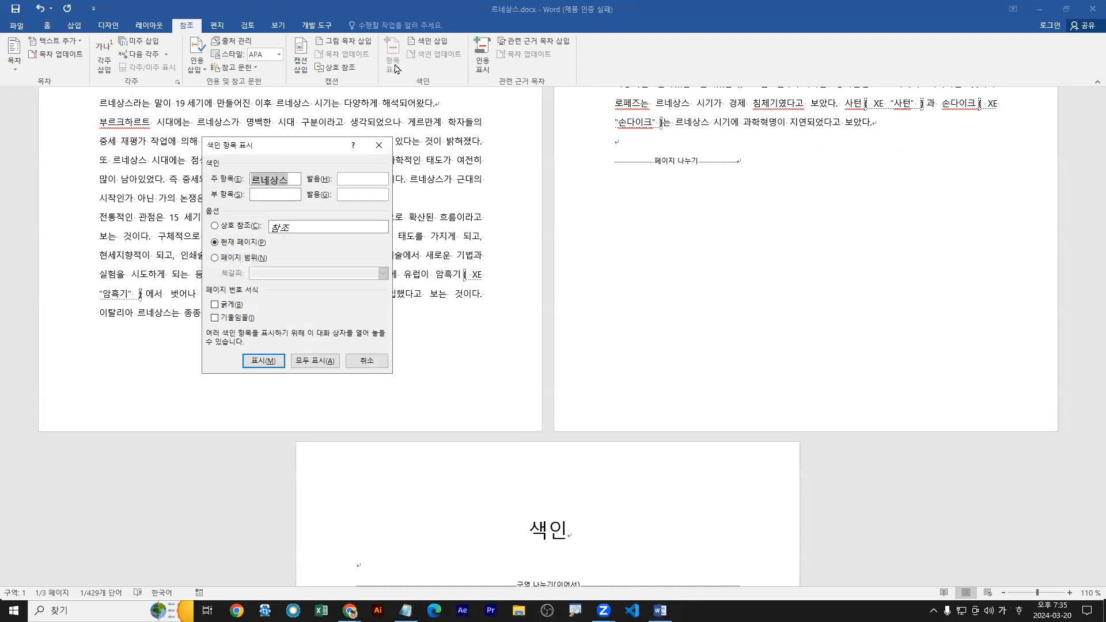
pyautogui.hotkey('ctrl', '1')
pyautogui.click(311, 366)
pyautogui.moveTo(311, 366); pyautogui.dragTo(321, 372)
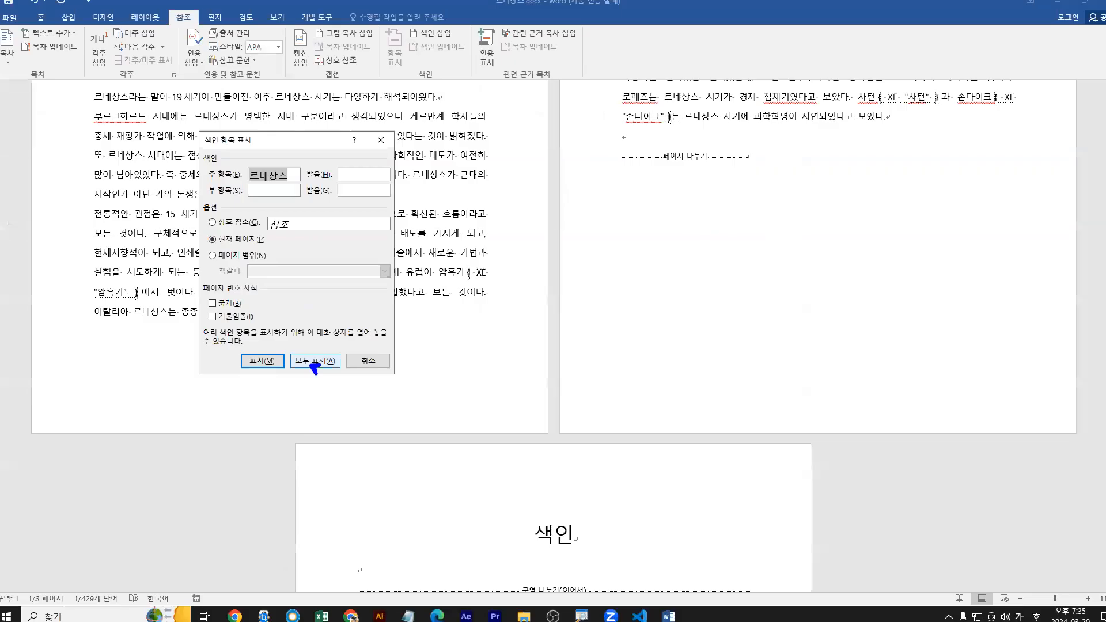
pyautogui.click(311, 361)
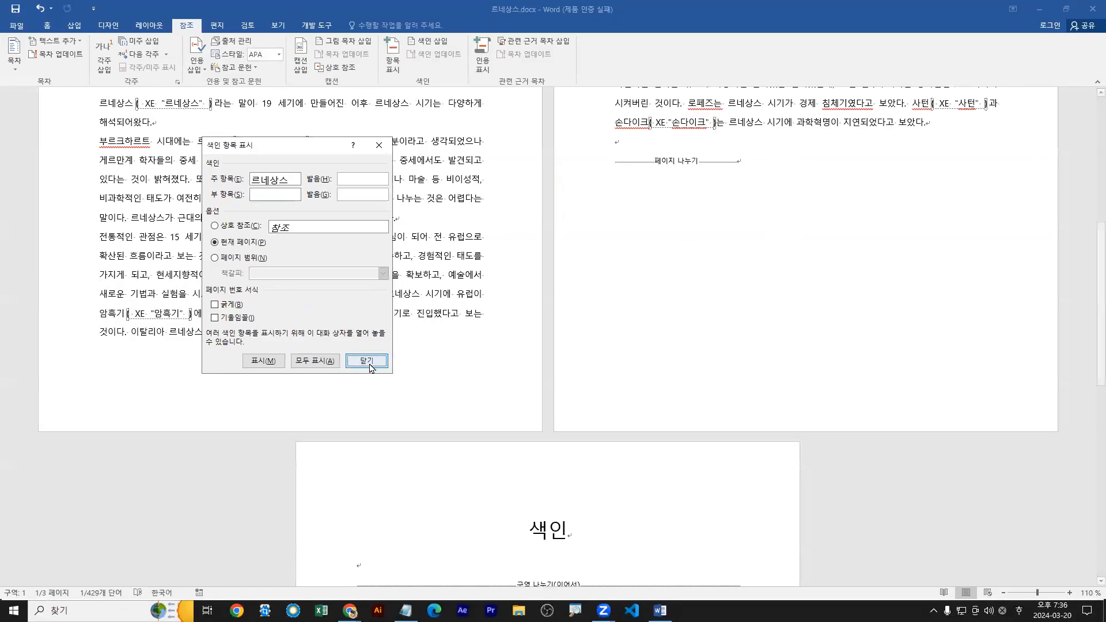
pyautogui.click(369, 363)
# Update the index on page 3 once with the newly marked 르네상스 entries, and undo that update.
pyautogui.scroll(-5, 375, 369)
pyautogui.click(382, 324)
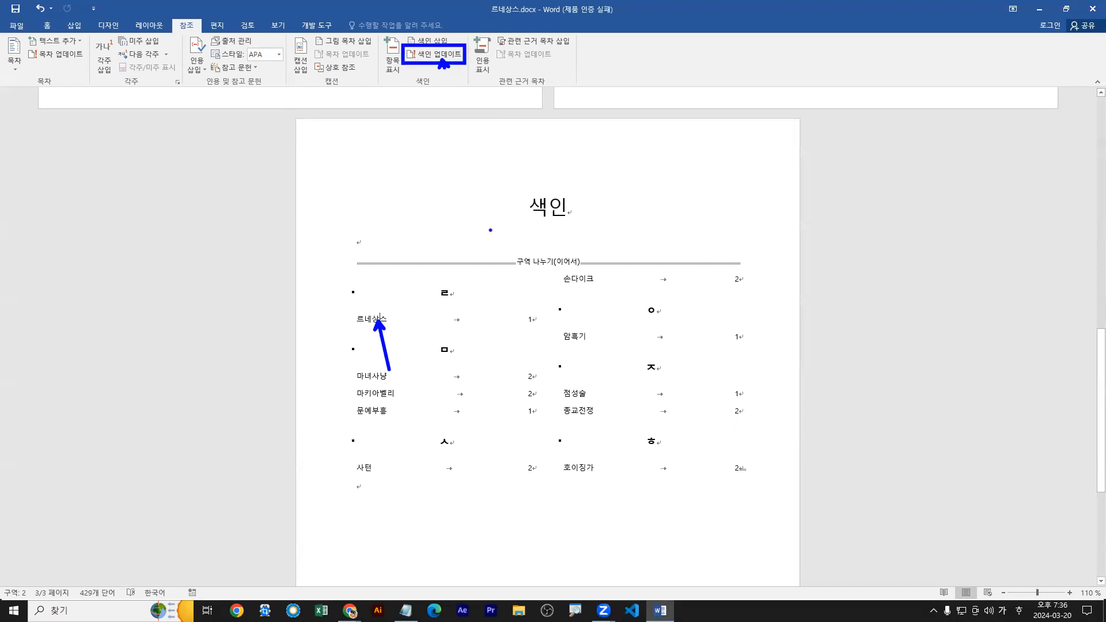
pyautogui.click(446, 57)
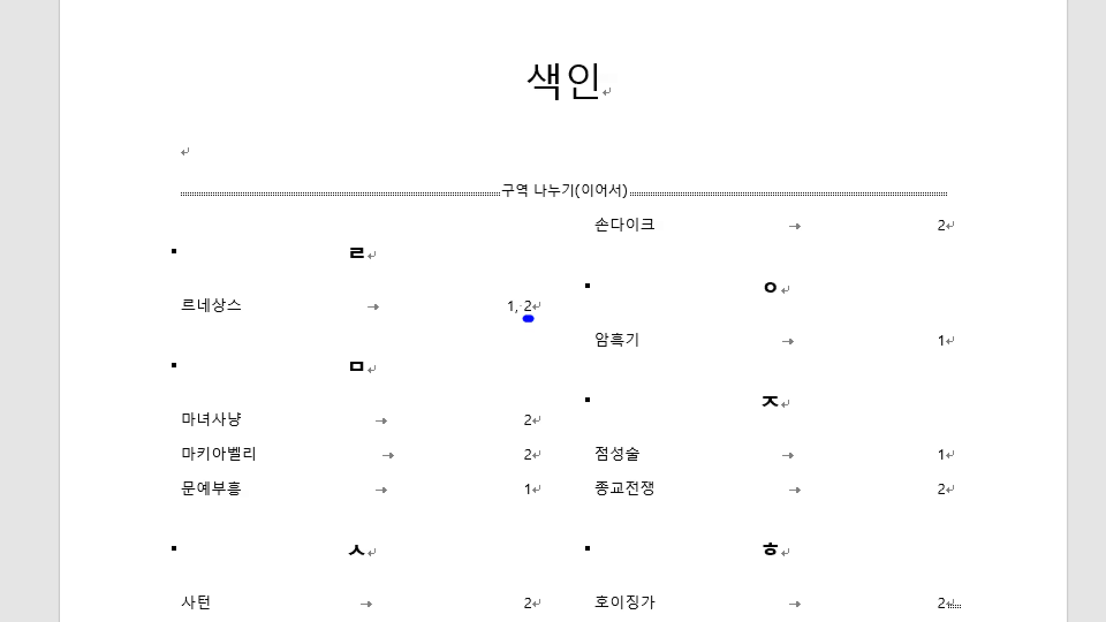
pyautogui.moveTo(530, 319); pyautogui.dragTo(533, 319)
pyautogui.press('Escape')
pyautogui.hotkey('ctrl', 'z')
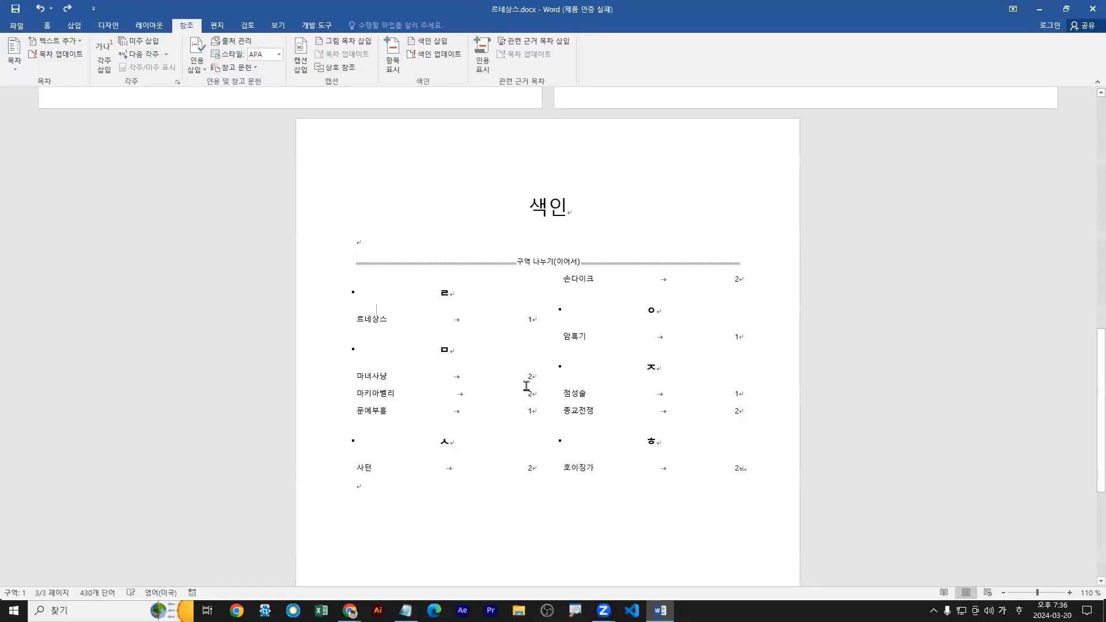
pyautogui.hotkey('ctrl', '2')
# Update the index below the 색인 heading again so it covers all marked 르네상스 entries.
pyautogui.click(449, 59)
pyautogui.hotkey('ctrl', '1')
pyautogui.moveTo(525, 327); pyautogui.dragTo(539, 324)
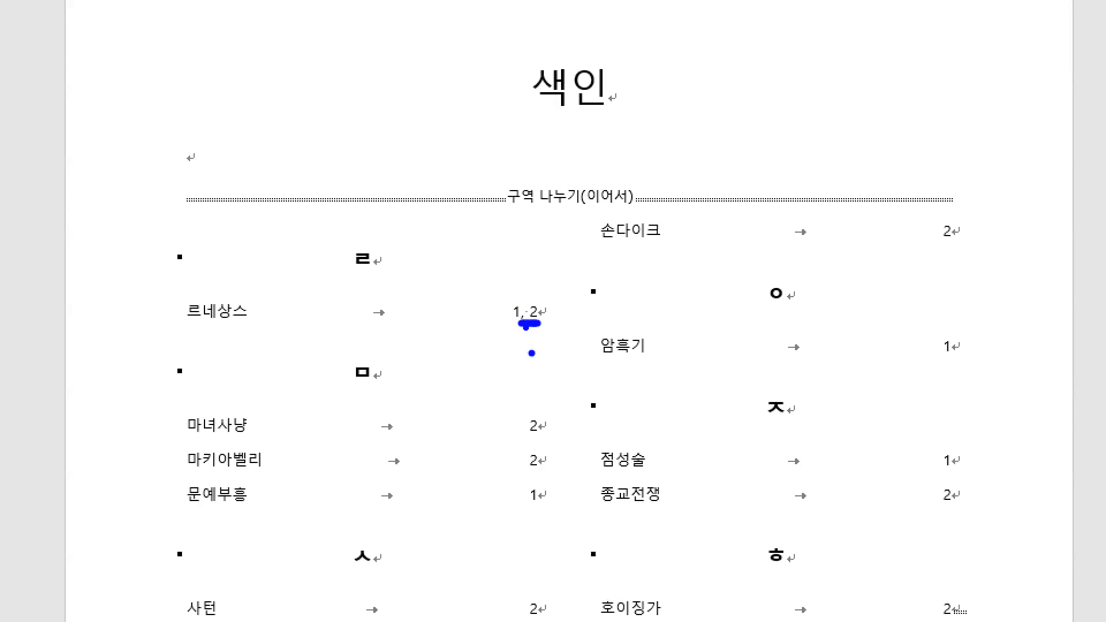
pyautogui.press('Escape')
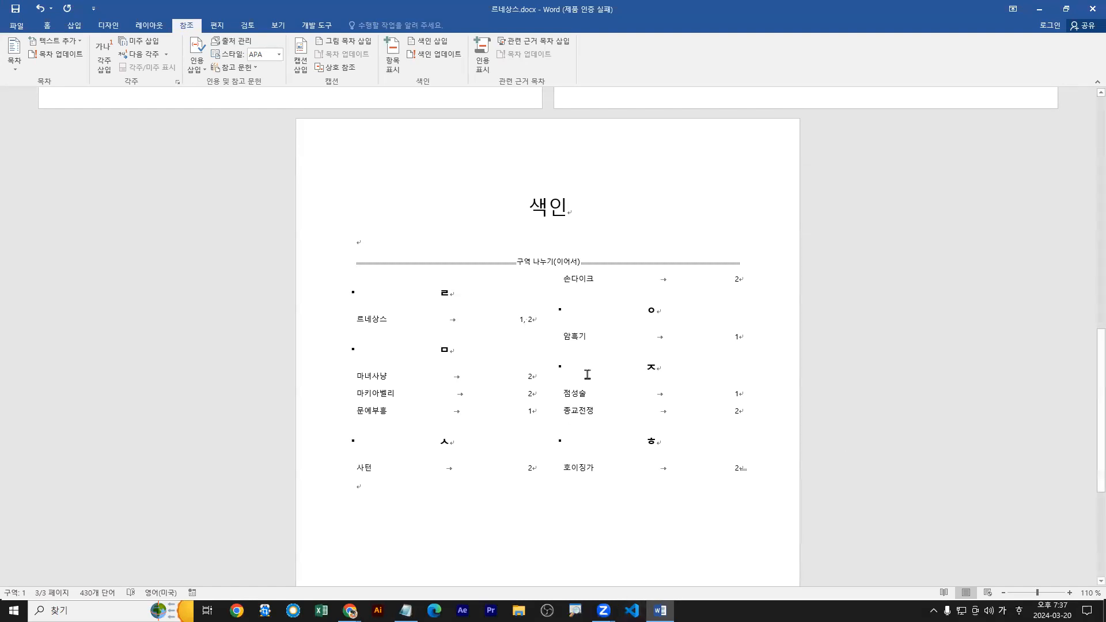
# Close 르네상스.docx without saving the changes.
pyautogui.click(15, 26)
pyautogui.click(17, 237)
pyautogui.click(552, 331)
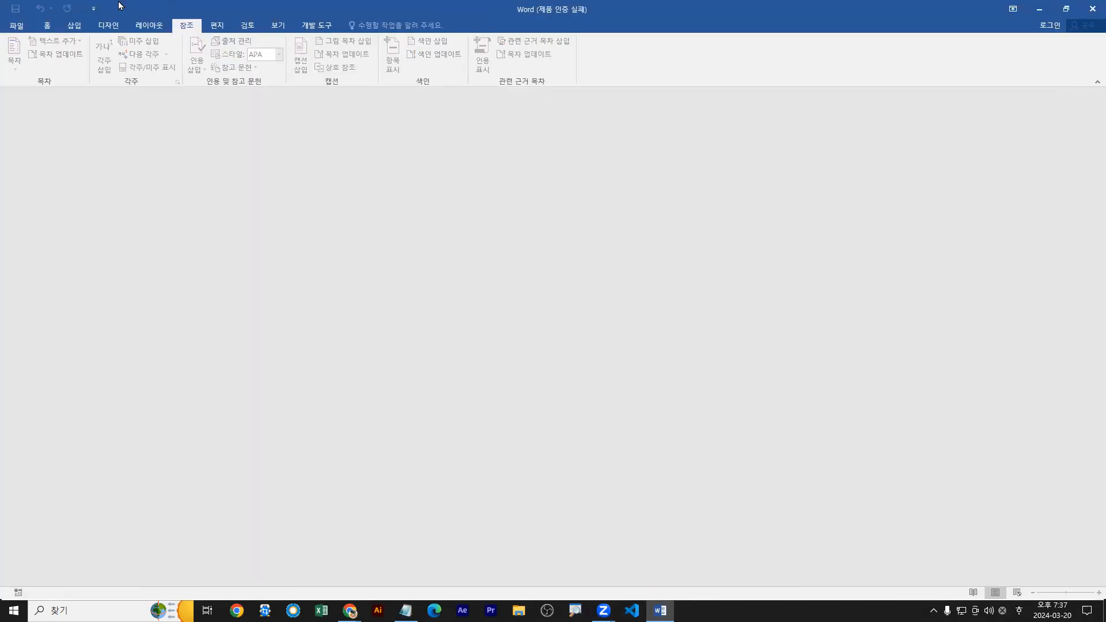
# Browse to the Chapter 3 folder of MOS-워드 and open 연하장.docx.
pyautogui.click(17, 25)
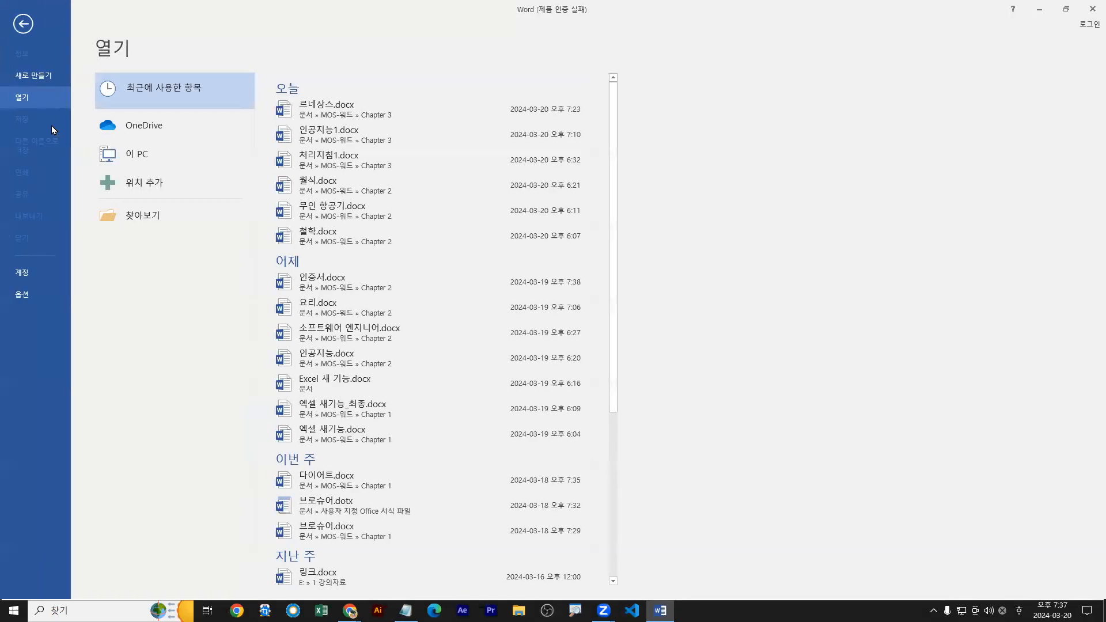
pyautogui.click(128, 217)
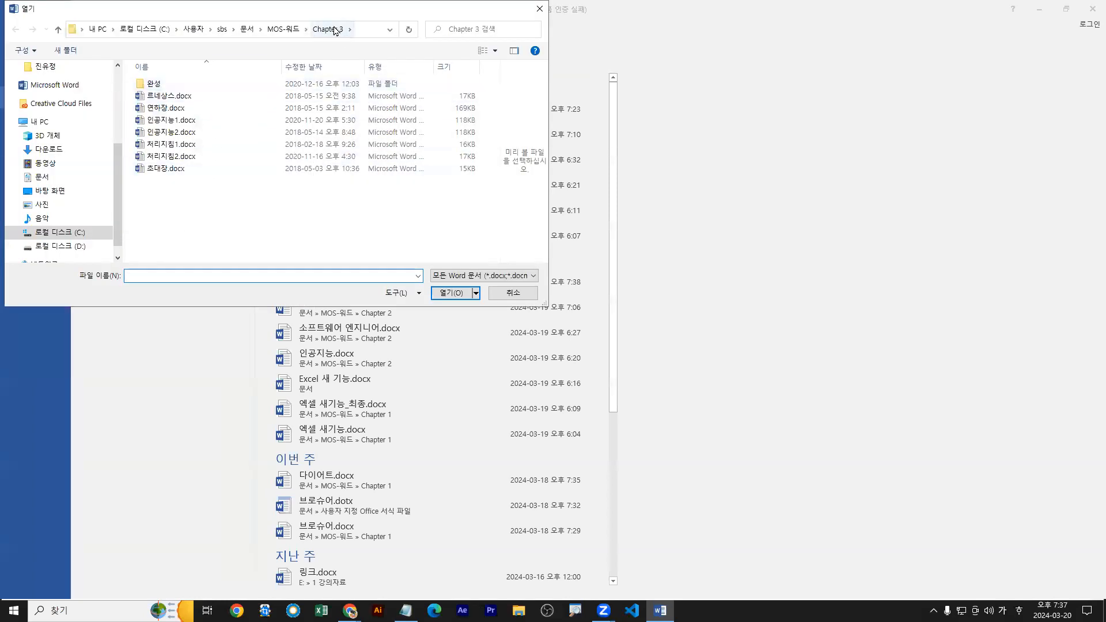
pyautogui.click(167, 108)
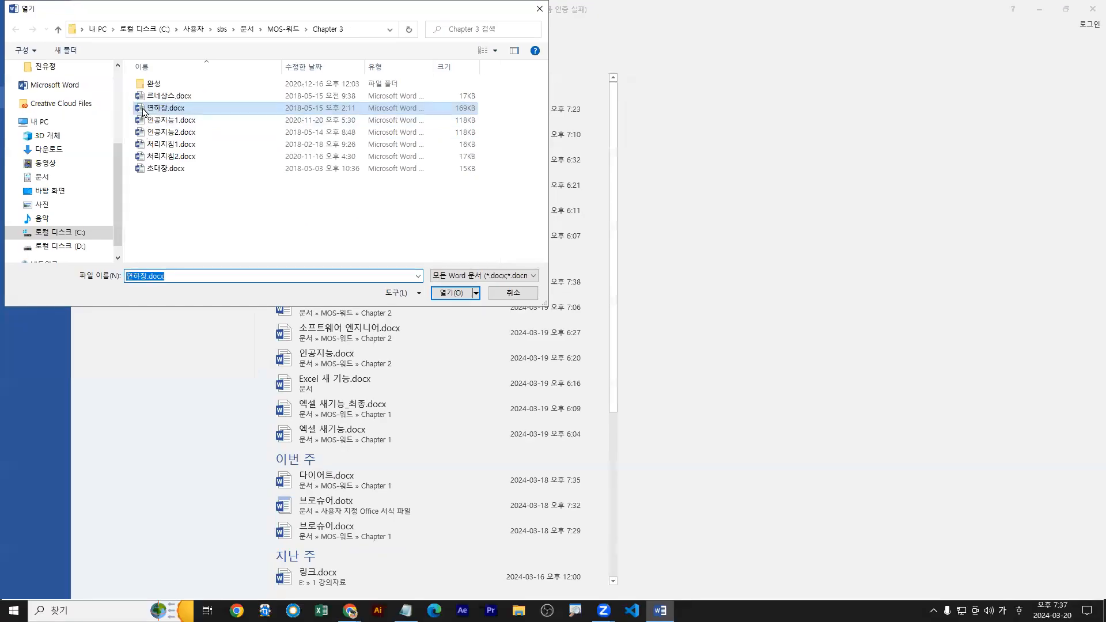
pyautogui.doubleClick(144, 110)
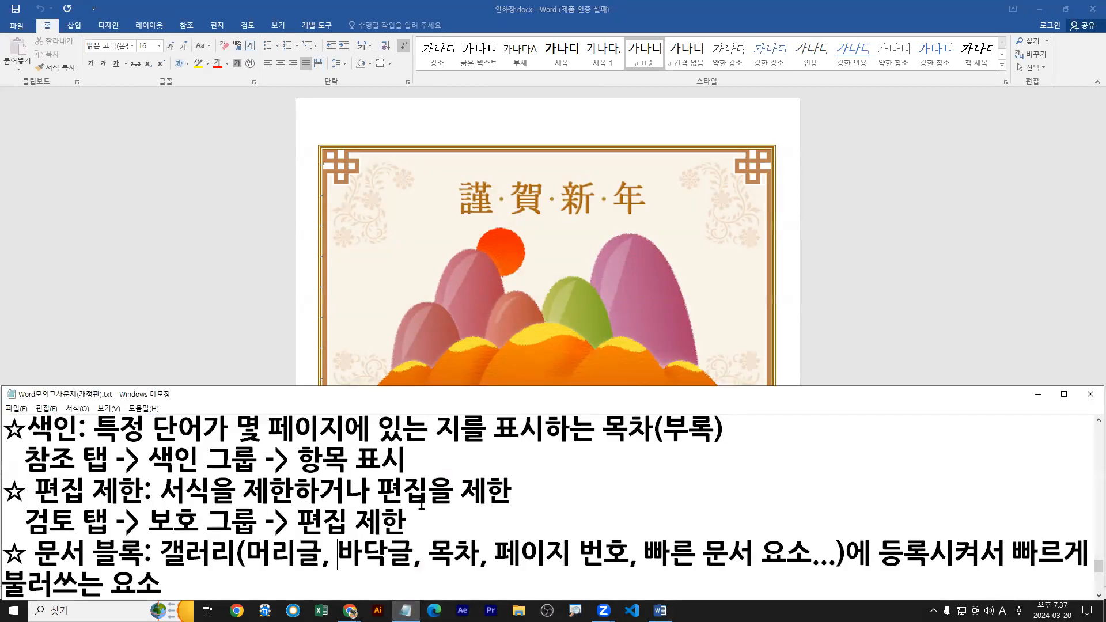
# Switch to the Word모의고사문제(개정판).txt notes in Notepad and read the 편지 병합 definition and its command path.
pyautogui.click(406, 610)
pyautogui.doubleClick(443, 403)
pyautogui.scroll(3, 442, 402)
pyautogui.moveTo(30, 181); pyautogui.dragTo(806, 181)
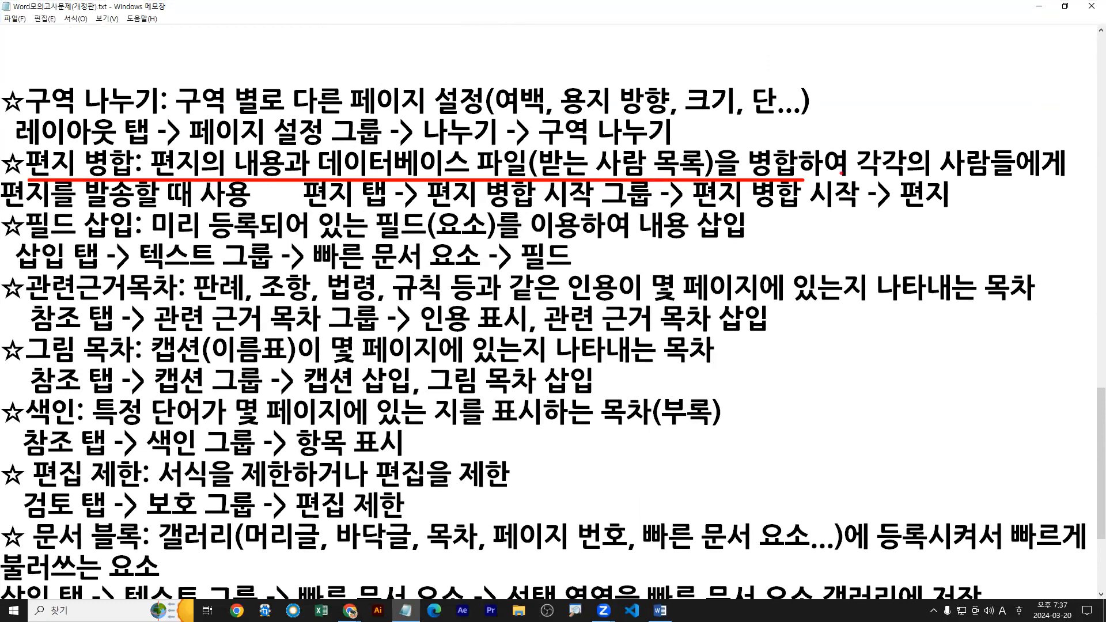
pyautogui.moveTo(855, 179); pyautogui.dragTo(1079, 179)
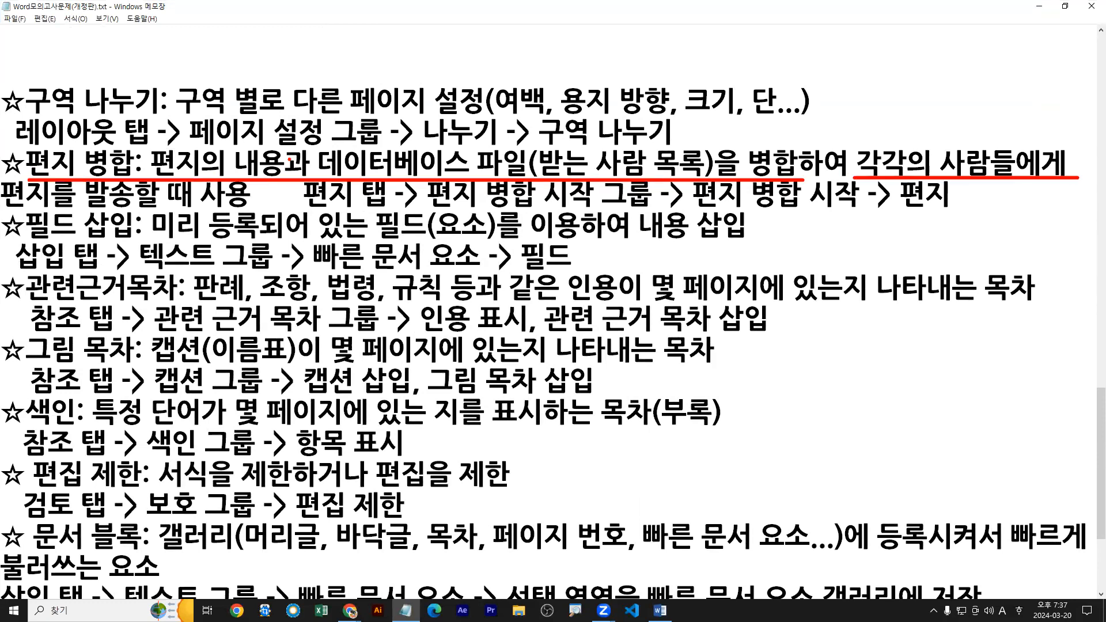
pyautogui.moveTo(4, 211); pyautogui.dragTo(255, 210)
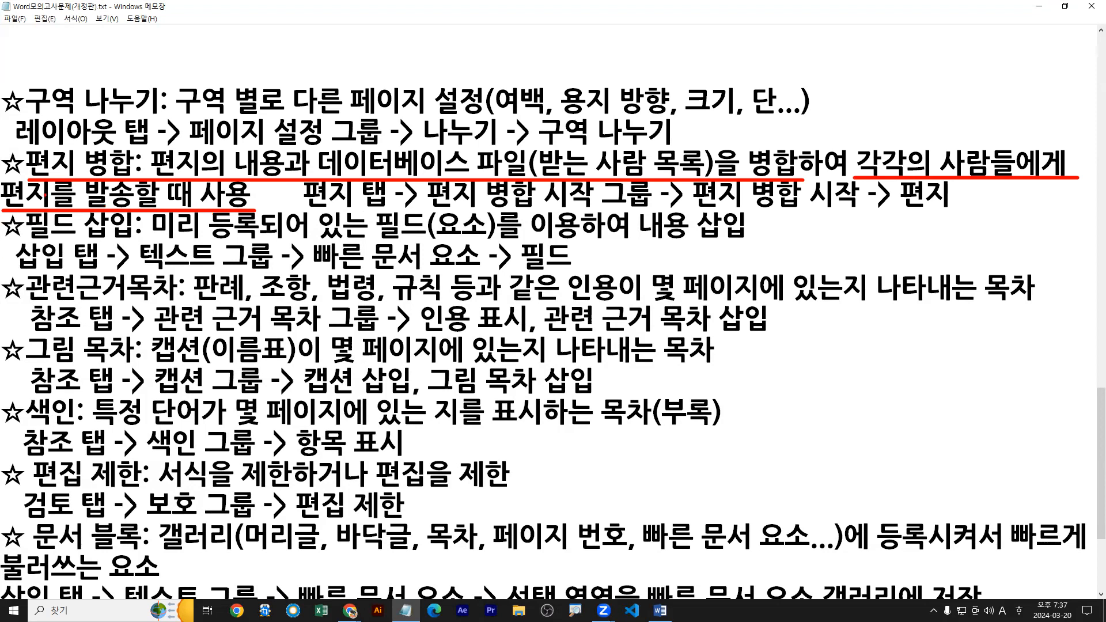
pyautogui.moveTo(158, 174); pyautogui.dragTo(291, 185)
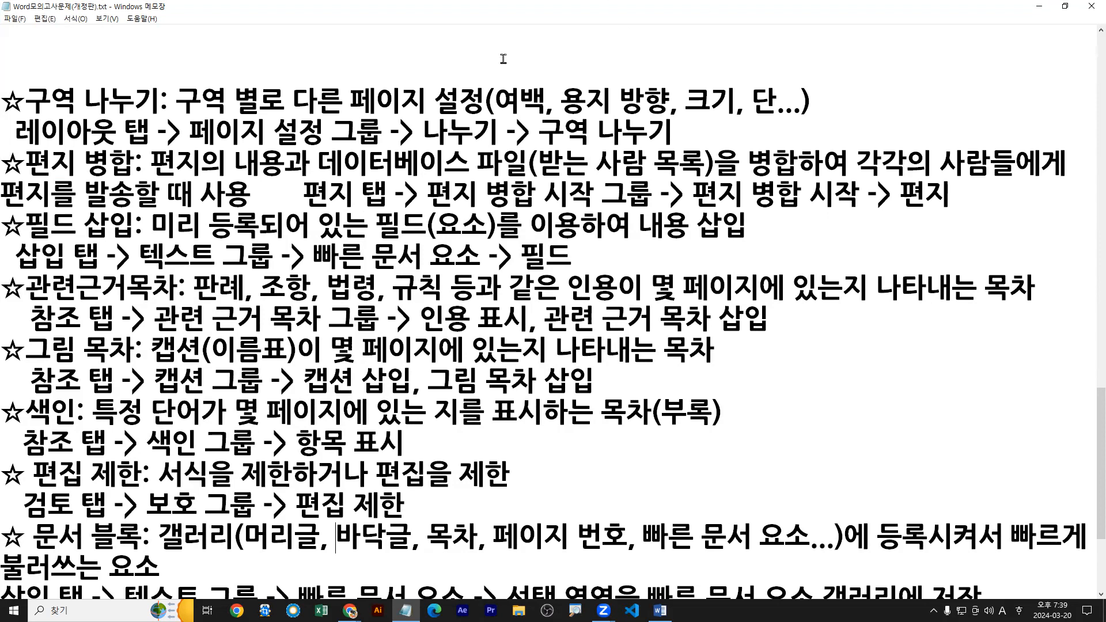
# Reduce the Notepad and Word windows to show the 편지 병합 notes together with the 수신 line and message of 연하장.docx.
pyautogui.doubleClick(537, 12)
pyautogui.scroll(-1, 346, 490)
pyautogui.click(283, 554)
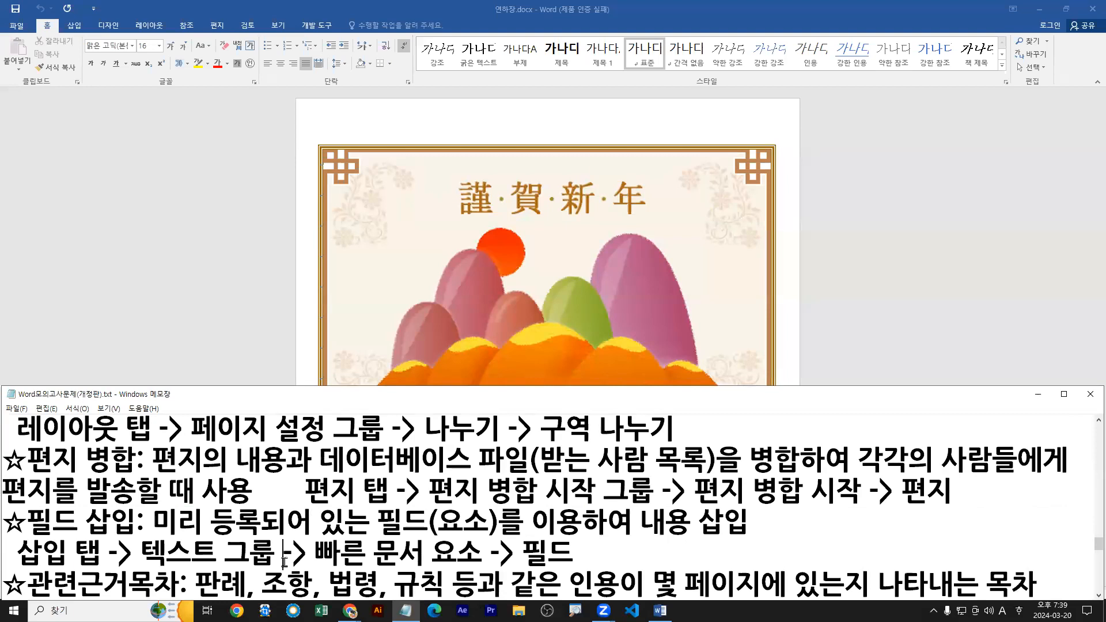
pyautogui.press('Down')
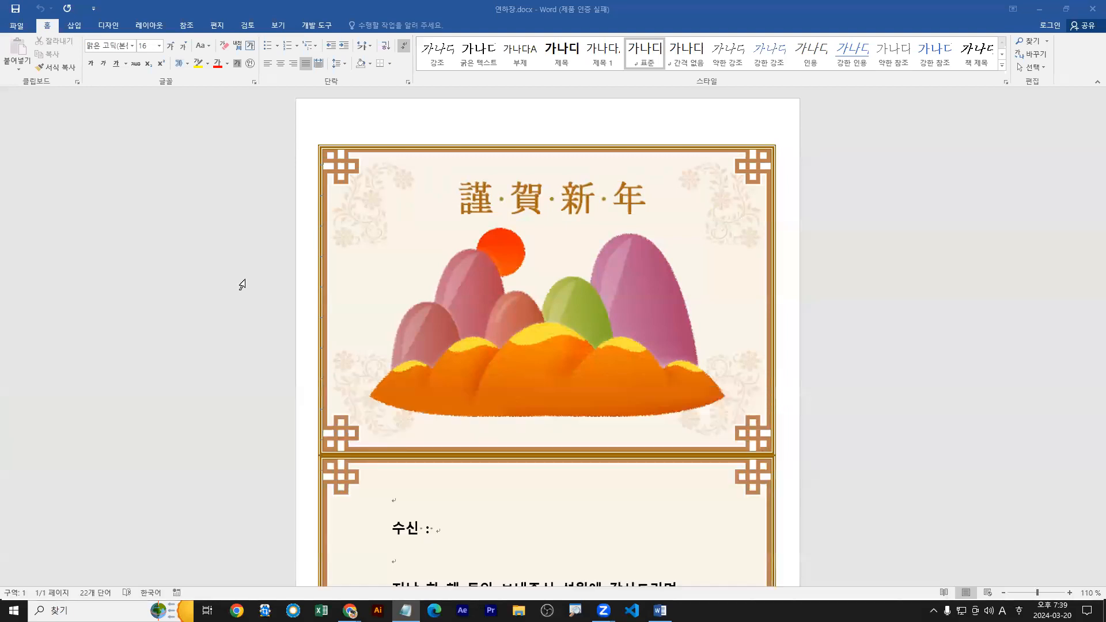
pyautogui.click(242, 284)
pyautogui.doubleClick(388, 10)
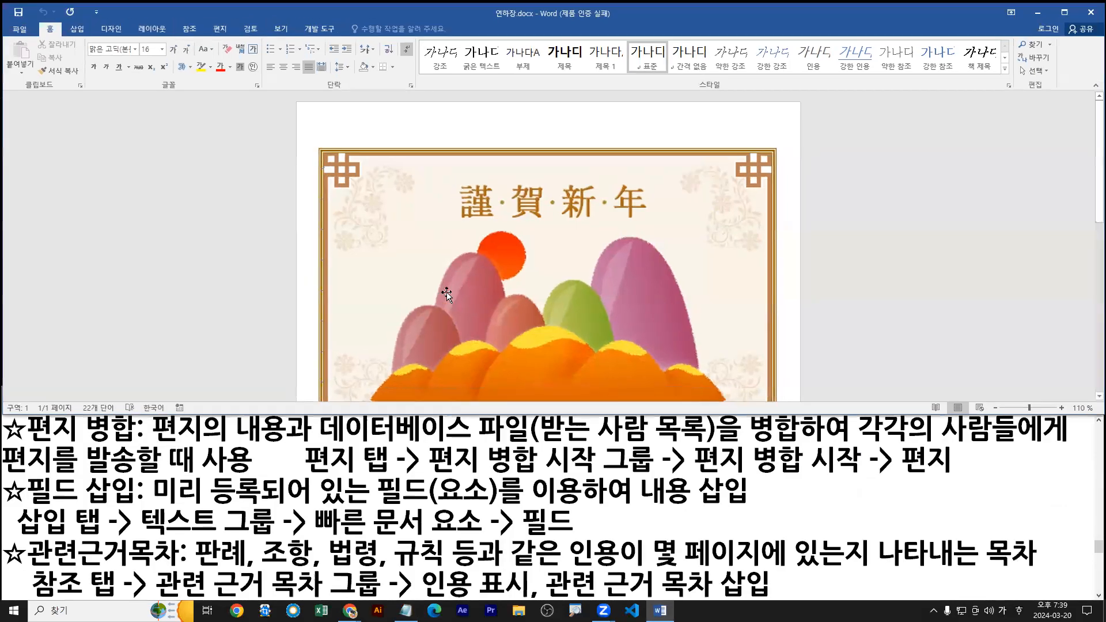
pyautogui.scroll(-7, 455, 288)
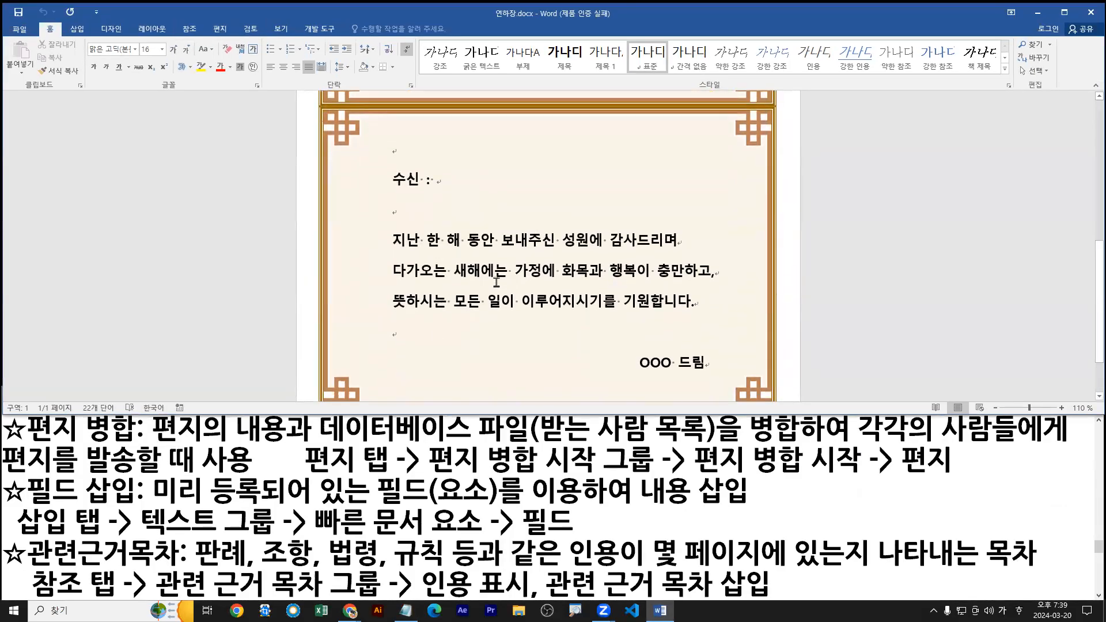
pyautogui.moveTo(381, 232); pyautogui.dragTo(389, 327)
pyautogui.moveTo(449, 185); pyautogui.dragTo(450, 184)
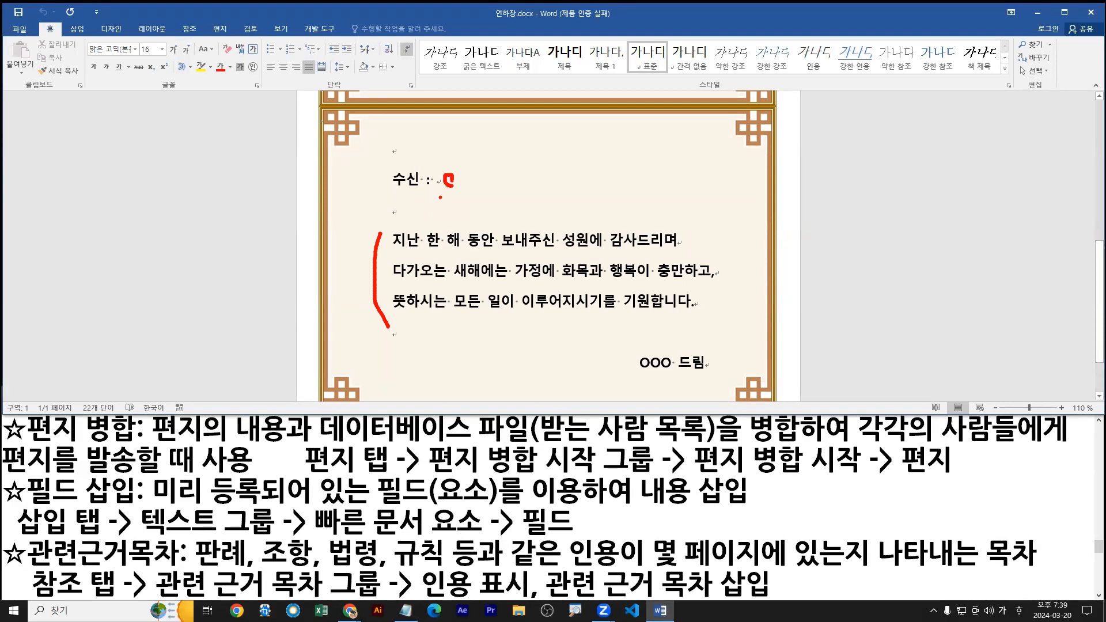
# Bring up the mail merge document types for 연하장.docx and examine the 편지 option.
pyautogui.press('Escape')
pyautogui.click(220, 29)
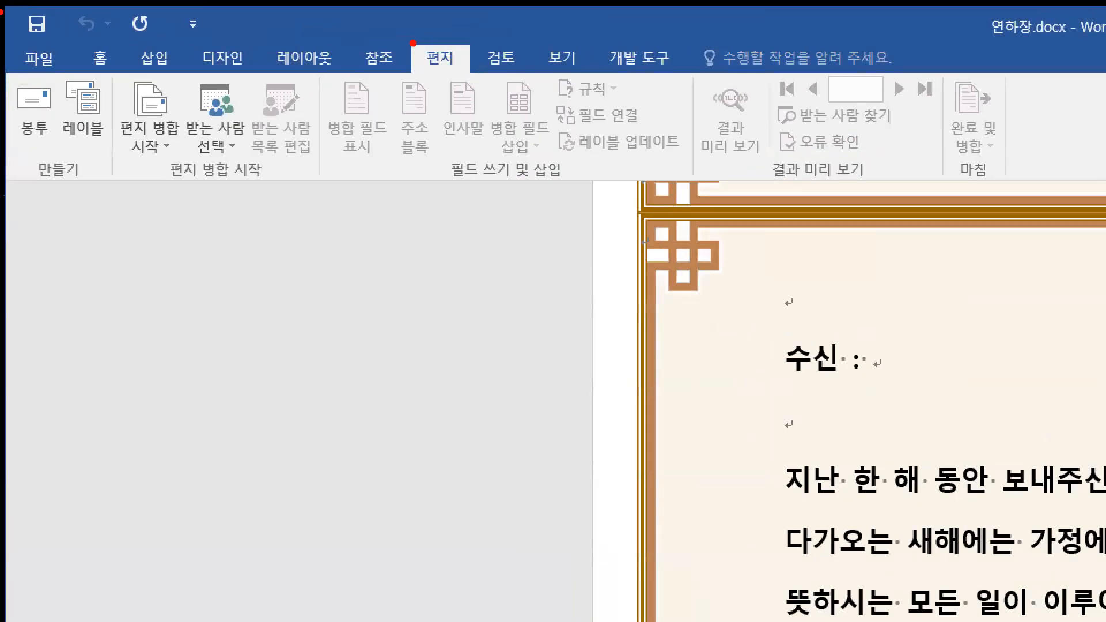
pyautogui.moveTo(410, 39); pyautogui.dragTo(476, 79)
pyautogui.moveTo(109, 69)
pyautogui.mouseDown()
pyautogui.moveTo(317, 201)
pyautogui.moveTo(325, 183)
pyautogui.mouseUp()
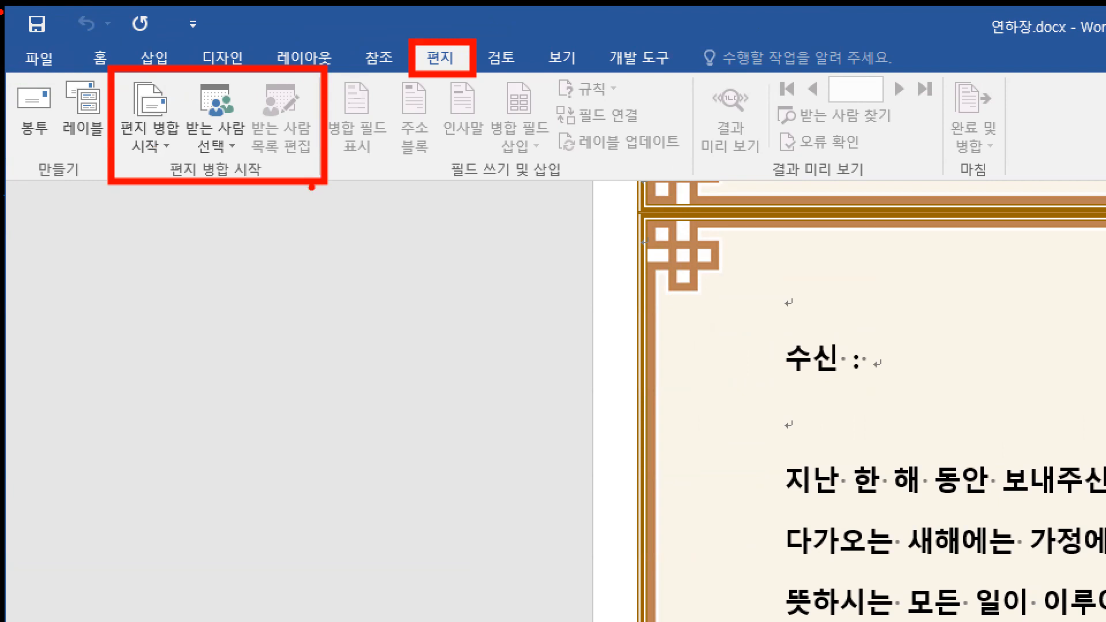
pyautogui.press('b')
pyautogui.moveTo(166, 151); pyautogui.dragTo(167, 143)
pyautogui.click(161, 136)
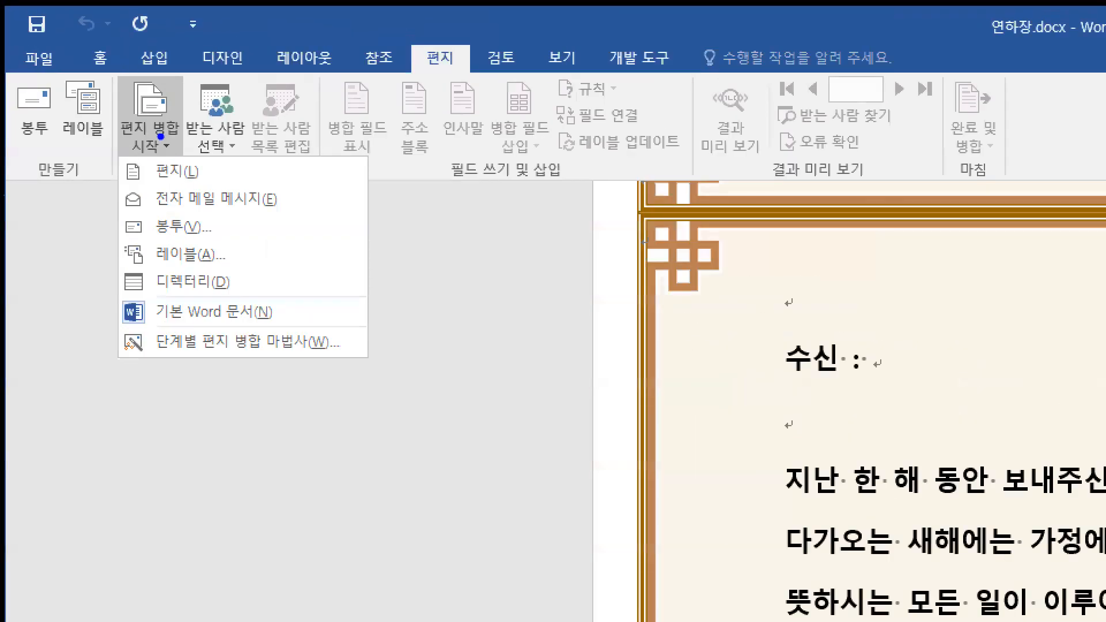
pyautogui.moveTo(167, 151); pyautogui.dragTo(168, 141)
pyautogui.press('r')
pyautogui.moveTo(398, 35); pyautogui.dragTo(484, 74)
pyautogui.press('e')
pyautogui.moveTo(171, 154); pyautogui.dragTo(172, 139)
pyautogui.moveTo(113, 156)
pyautogui.mouseDown()
pyautogui.moveTo(195, 189)
pyautogui.moveTo(212, 190)
pyautogui.moveTo(219, 176)
pyautogui.mouseUp()
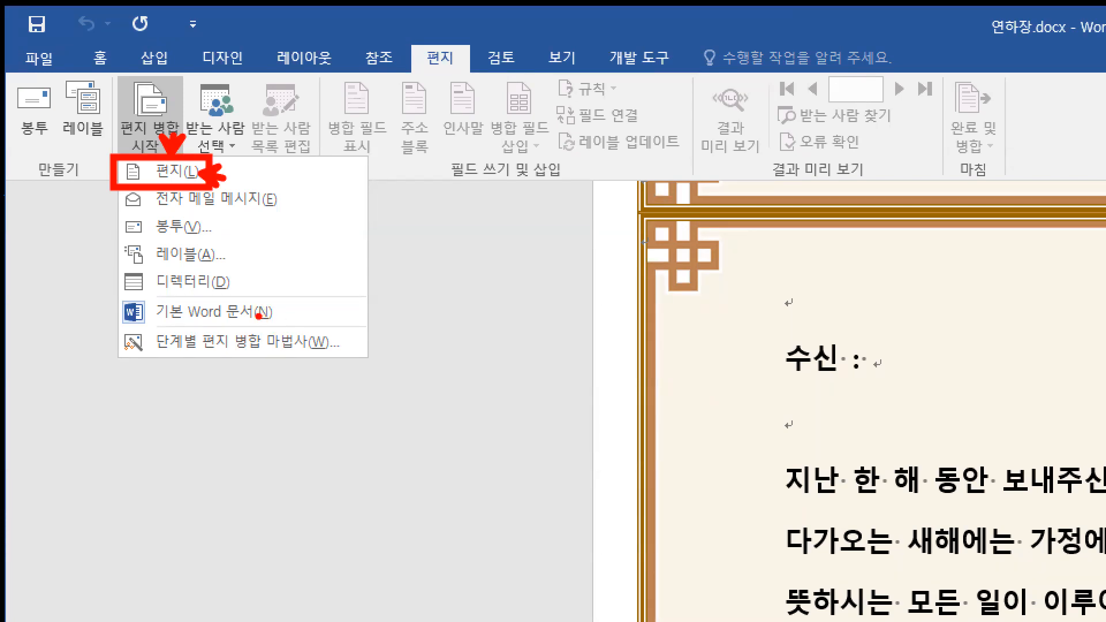
# Examine the 봉투 option among the mail merge document types, then dismiss the list.
pyautogui.press('g')
pyautogui.moveTo(125, 240); pyautogui.dragTo(176, 241)
pyautogui.moveTo(173, 422)
pyautogui.mouseDown()
pyautogui.moveTo(333, 514)
pyautogui.moveTo(562, 600)
pyautogui.mouseUp()
pyautogui.moveTo(256, 471); pyautogui.dragTo(293, 474)
pyautogui.click(290, 511)
pyautogui.click(290, 505)
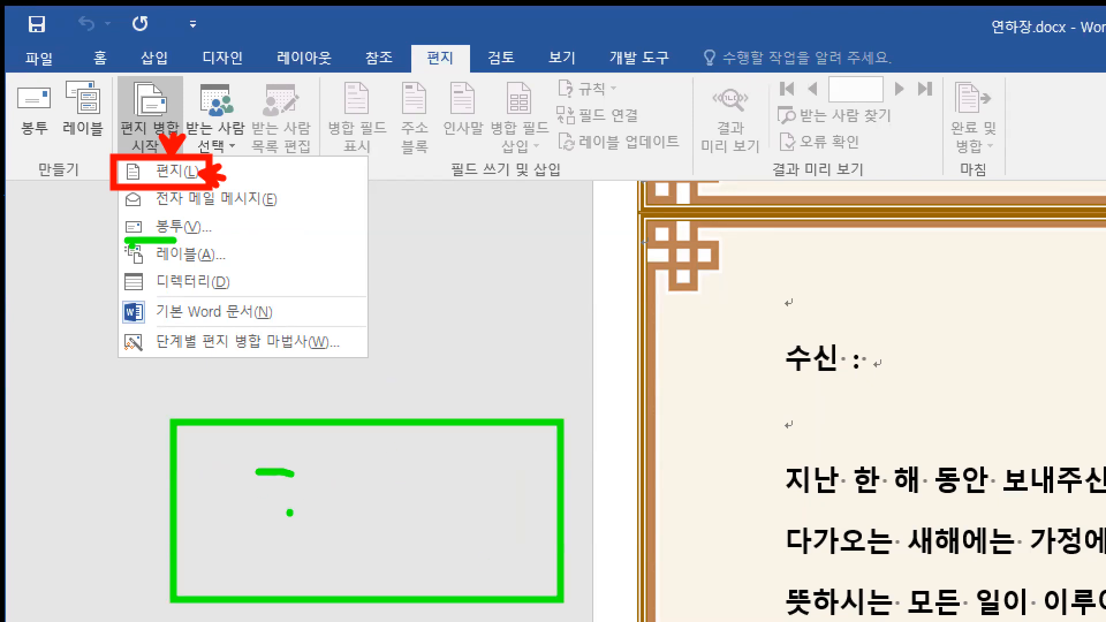
pyautogui.moveTo(133, 268)
pyautogui.mouseDown()
pyautogui.moveTo(211, 268)
pyautogui.moveTo(246, 252)
pyautogui.moveTo(270, 280)
pyautogui.mouseUp()
pyautogui.moveTo(271, 256); pyautogui.dragTo(286, 262)
pyautogui.moveTo(303, 227); pyautogui.dragTo(304, 253)
pyautogui.moveTo(290, 244); pyautogui.dragTo(316, 262)
pyautogui.moveTo(327, 235); pyautogui.dragTo(324, 293)
pyautogui.press('Escape')
pyautogui.hotkey('ctrl', '2')
pyautogui.moveTo(195, 116); pyautogui.dragTo(489, 391)
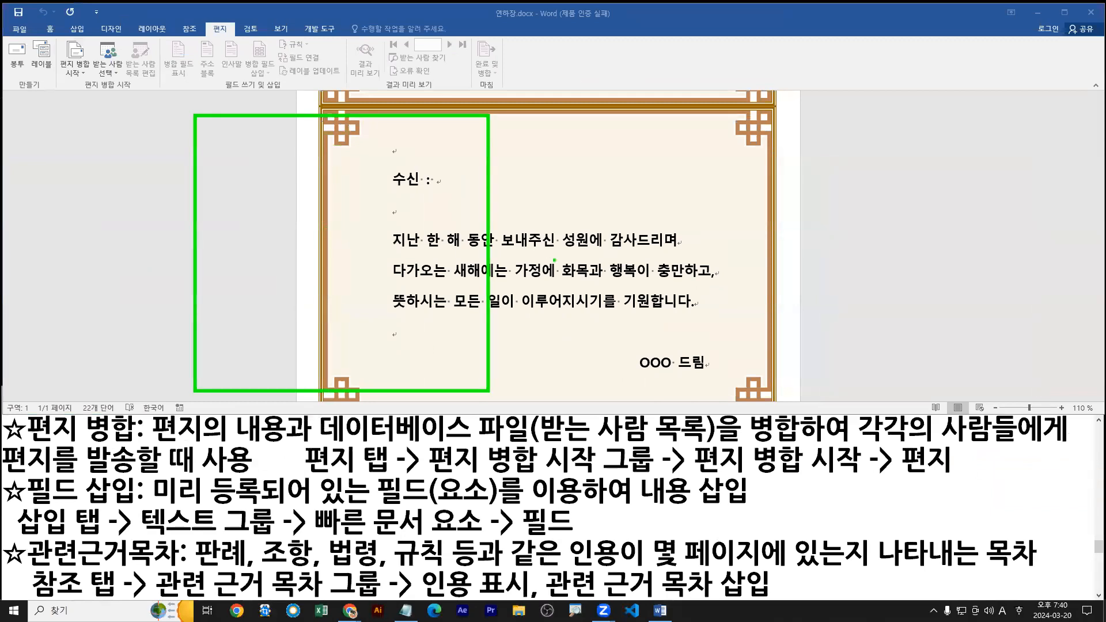
pyautogui.press('Escape')
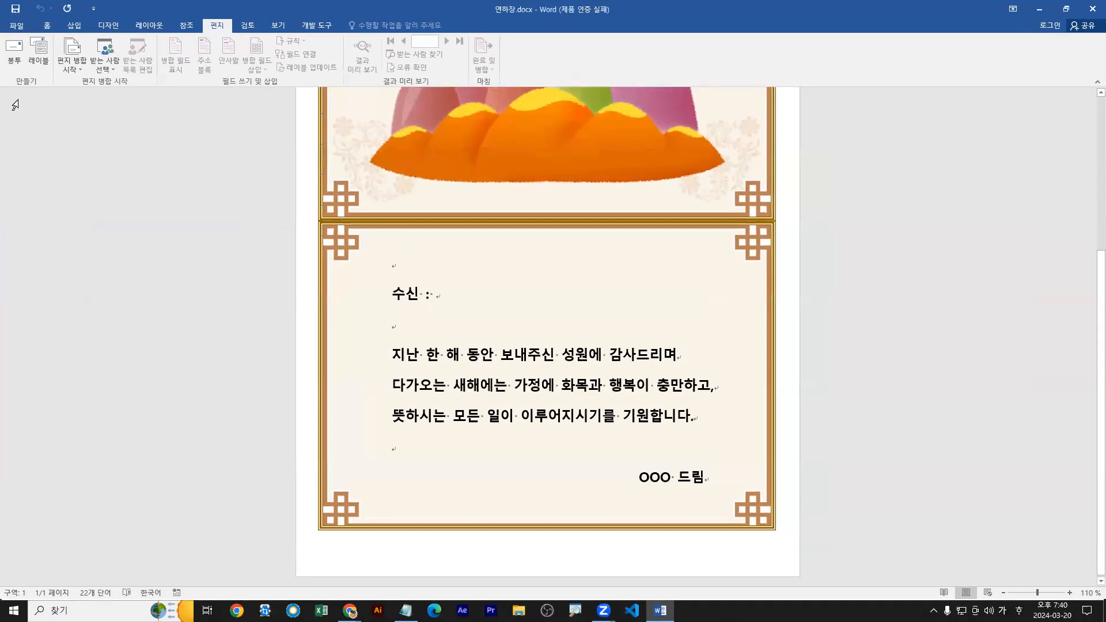
# Add an envelope of size 그림 엽서 (100 x 148 mm) to 연하장.docx.
pyautogui.click(14, 51)
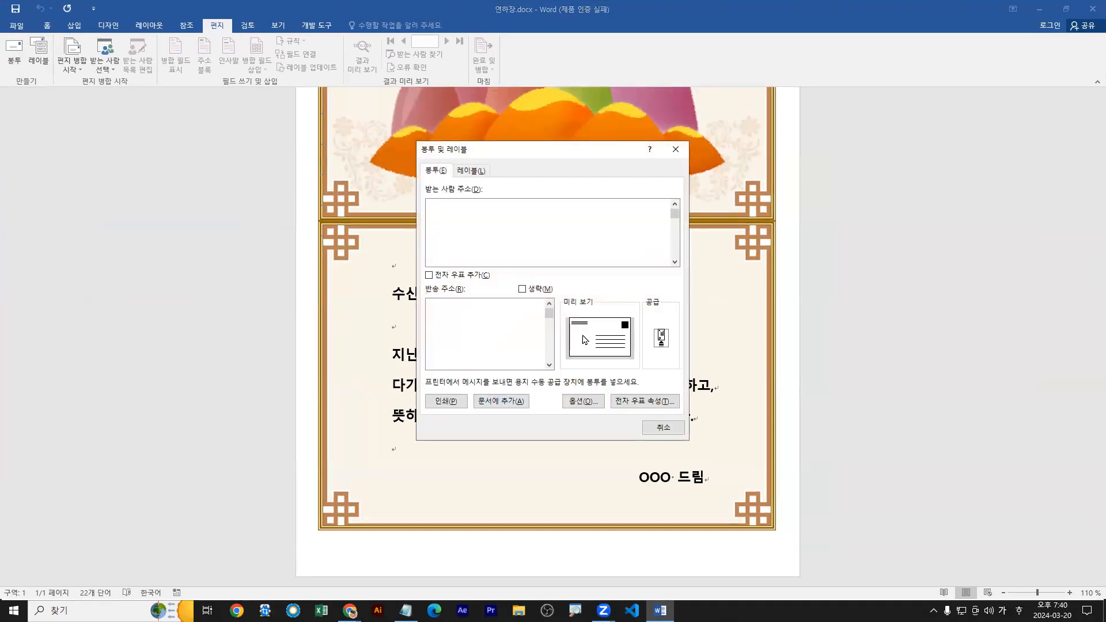
pyautogui.click(582, 401)
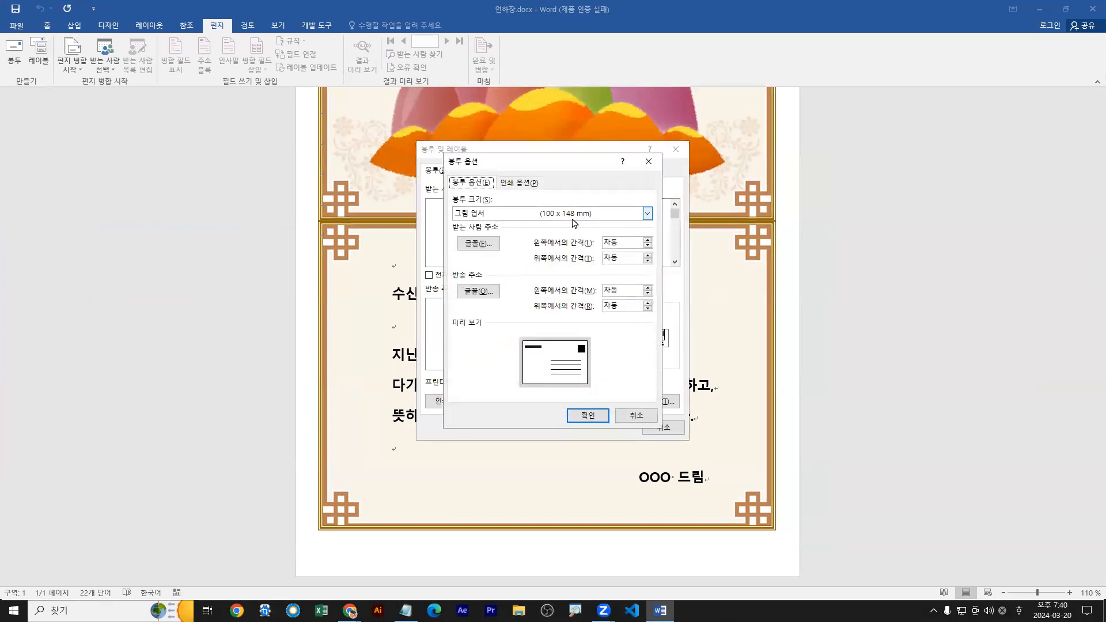
pyautogui.click(648, 214)
pyautogui.click(501, 238)
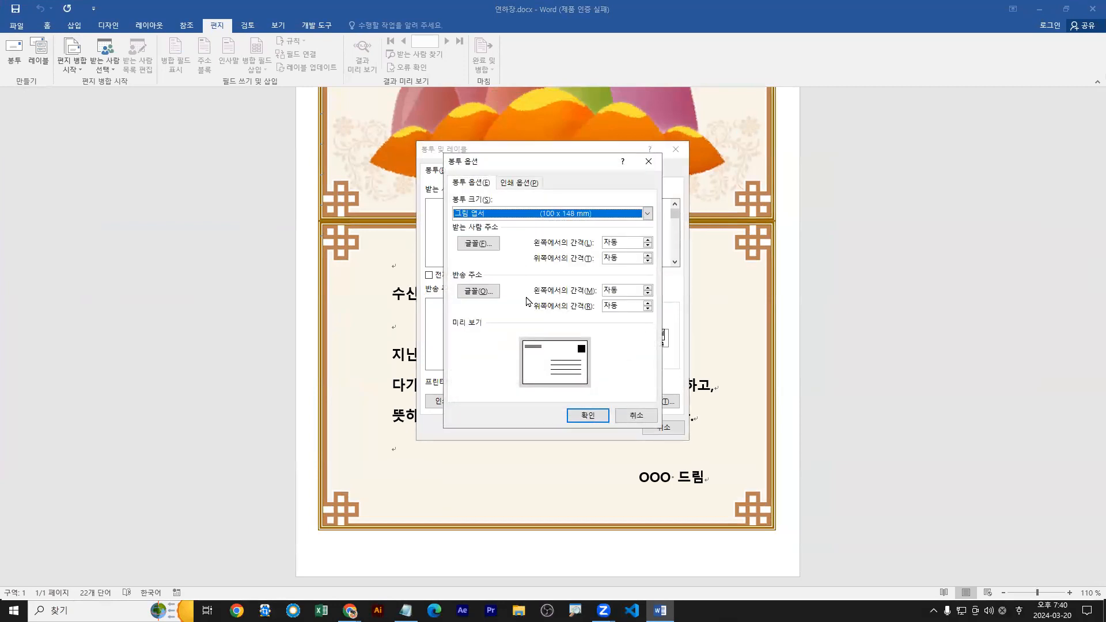
pyautogui.click(594, 419)
pyautogui.click(491, 407)
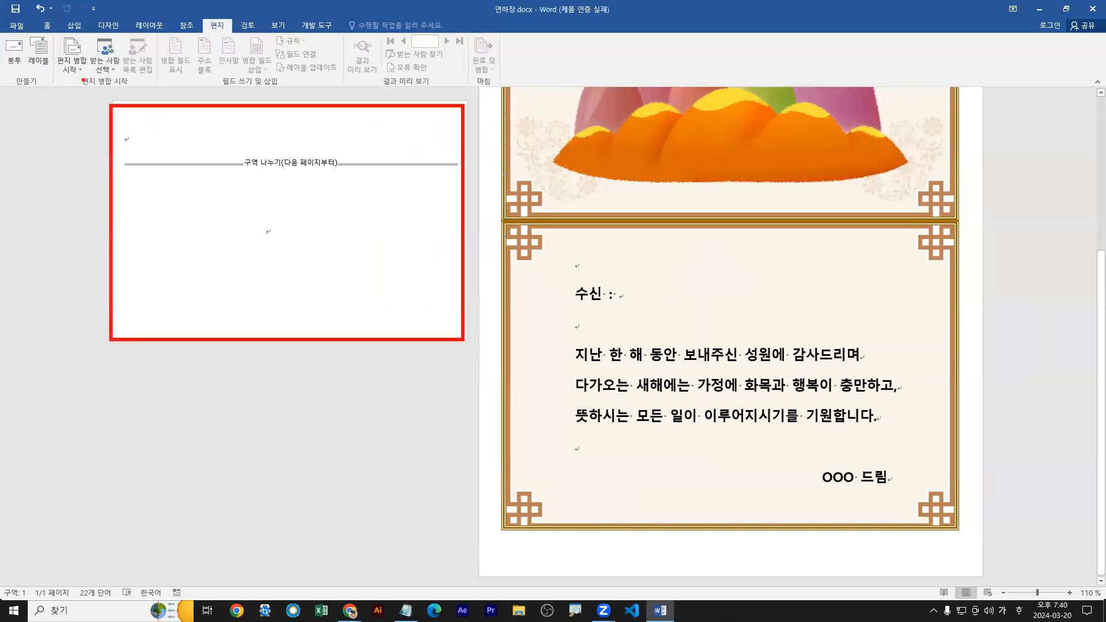
# Check the 봉투 merge type, then undo the envelope added to the document.
pyautogui.click(74, 64)
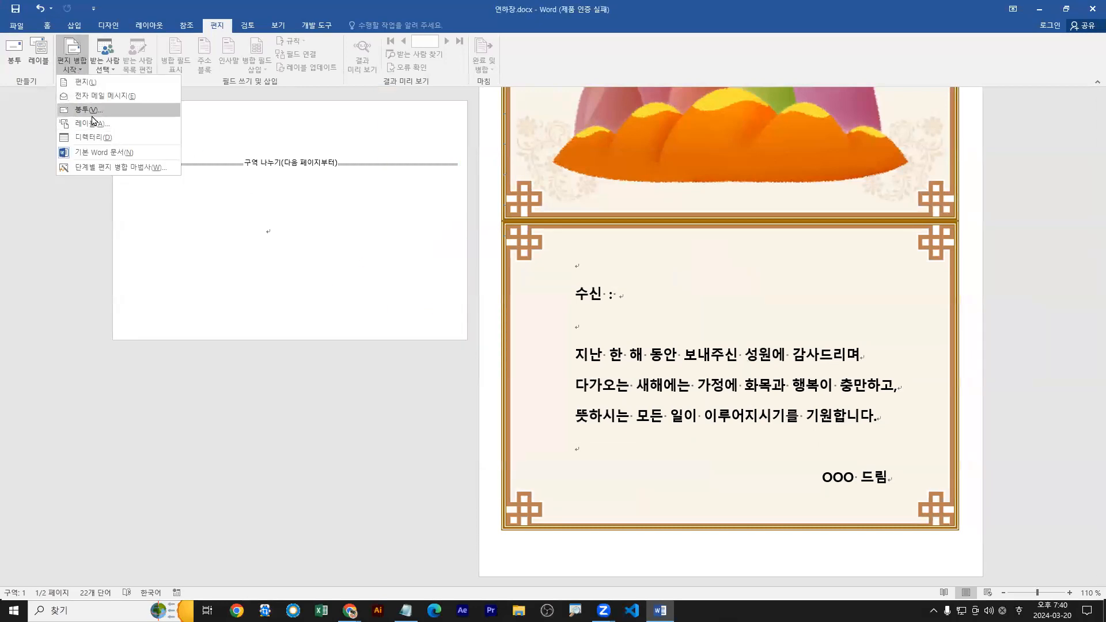
pyautogui.click(300, 190)
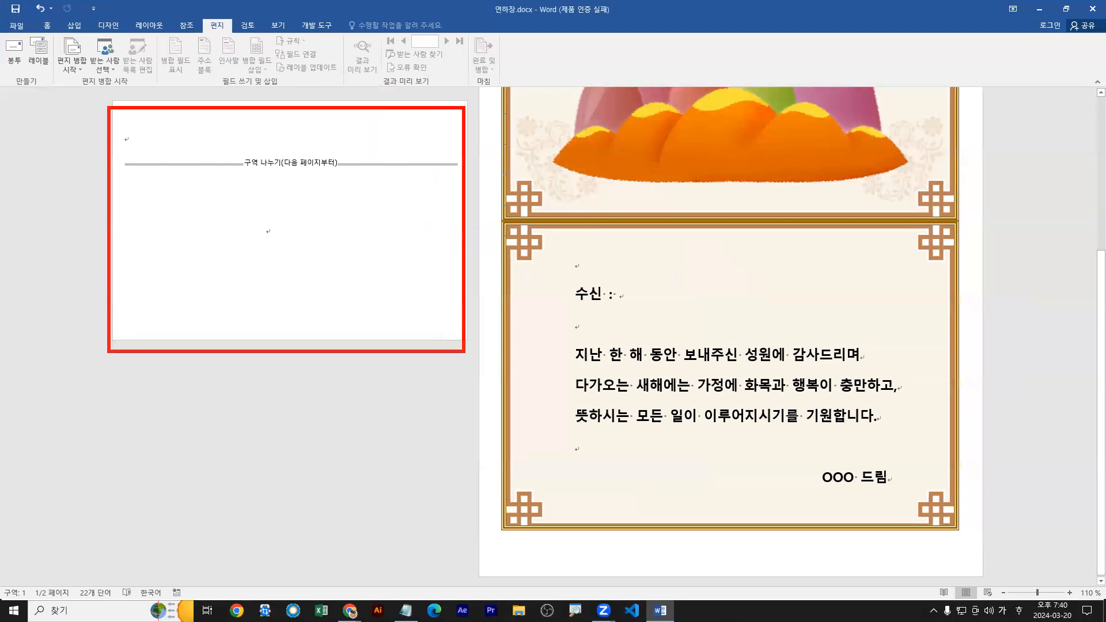
pyautogui.hotkey('ctrl', 'z')
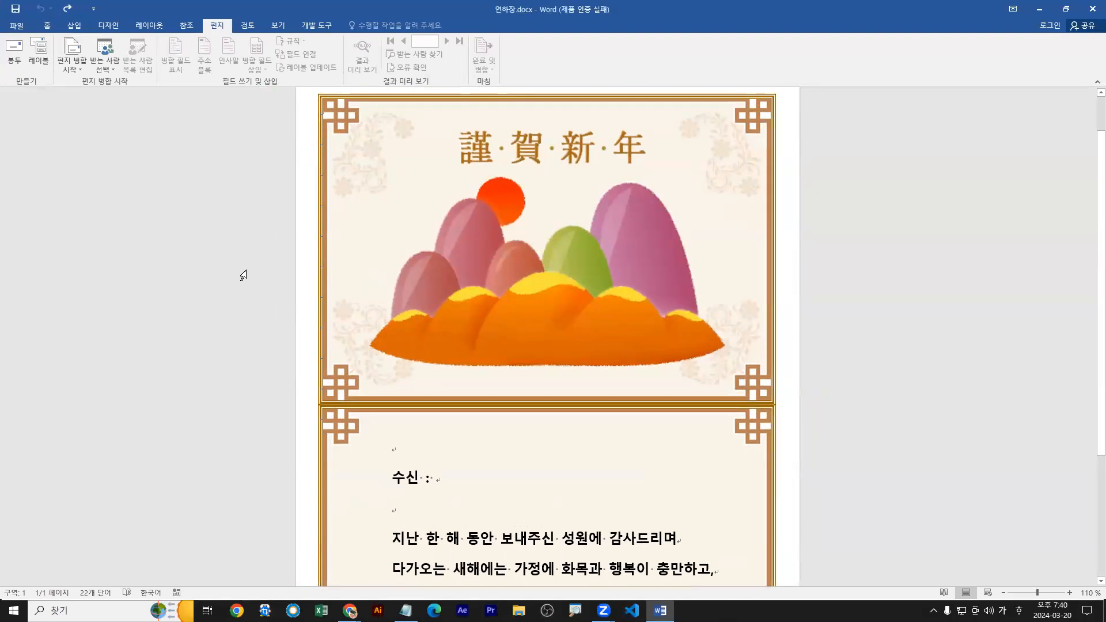
# Examine the label options for the 3M / Post-it EU product P-AD12-100A without creating any labels.
pyautogui.hotkey('ctrl', '2')
pyautogui.moveTo(75, 128); pyautogui.dragTo(424, 577)
pyautogui.moveTo(107, 151)
pyautogui.mouseDown()
pyautogui.moveTo(252, 217)
pyautogui.moveTo(237, 225)
pyautogui.mouseUp()
pyautogui.moveTo(284, 151)
pyautogui.mouseDown()
pyautogui.moveTo(411, 233)
pyautogui.moveTo(407, 225)
pyautogui.mouseUp()
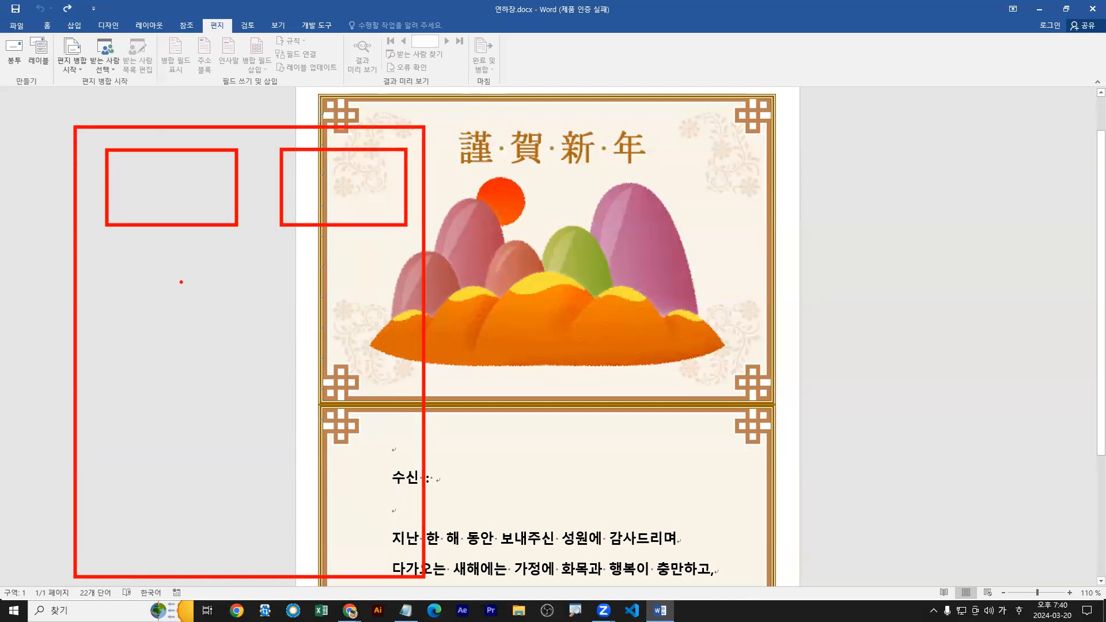
pyautogui.moveTo(119, 266)
pyautogui.mouseDown()
pyautogui.moveTo(254, 376)
pyautogui.moveTo(230, 371)
pyautogui.moveTo(235, 354)
pyautogui.mouseUp()
pyautogui.moveTo(282, 279); pyautogui.dragTo(413, 367)
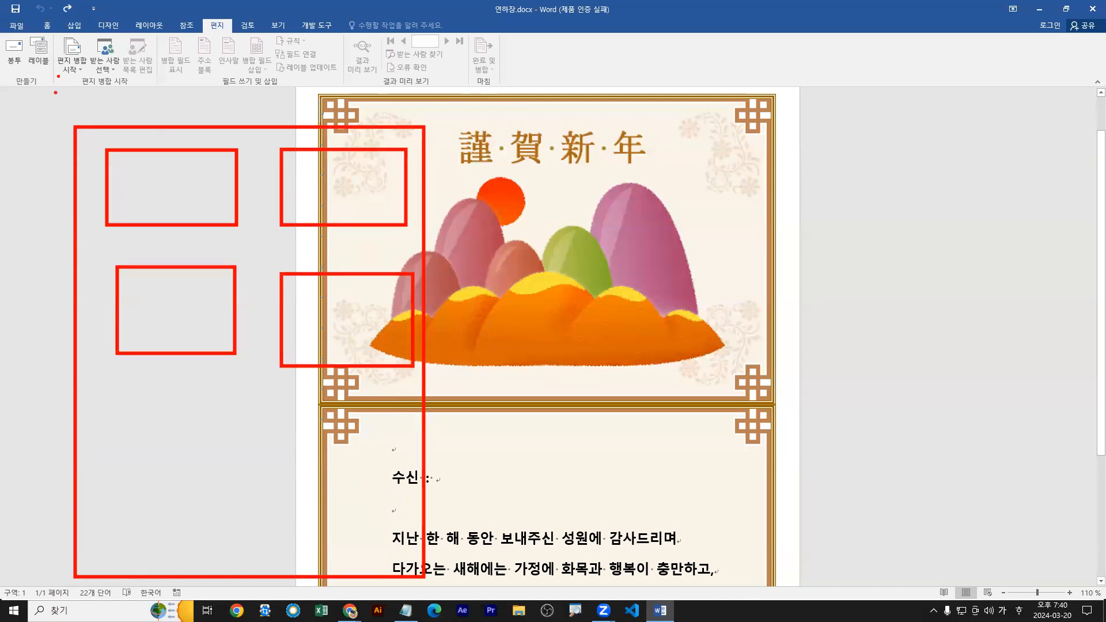
pyautogui.press('Escape')
pyautogui.click(37, 50)
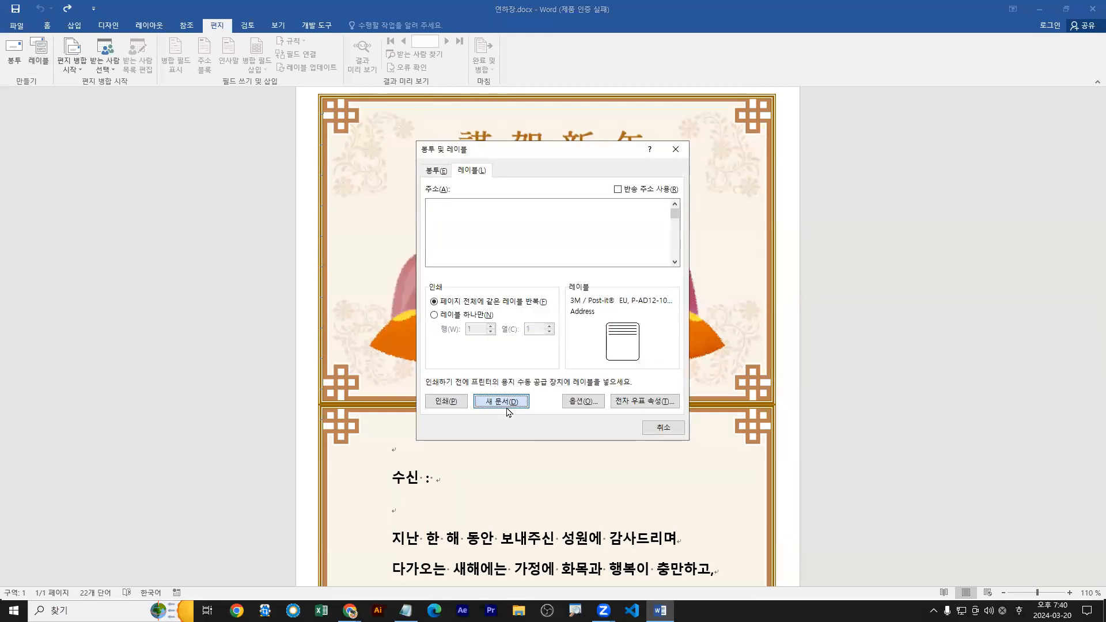
pyautogui.click(584, 401)
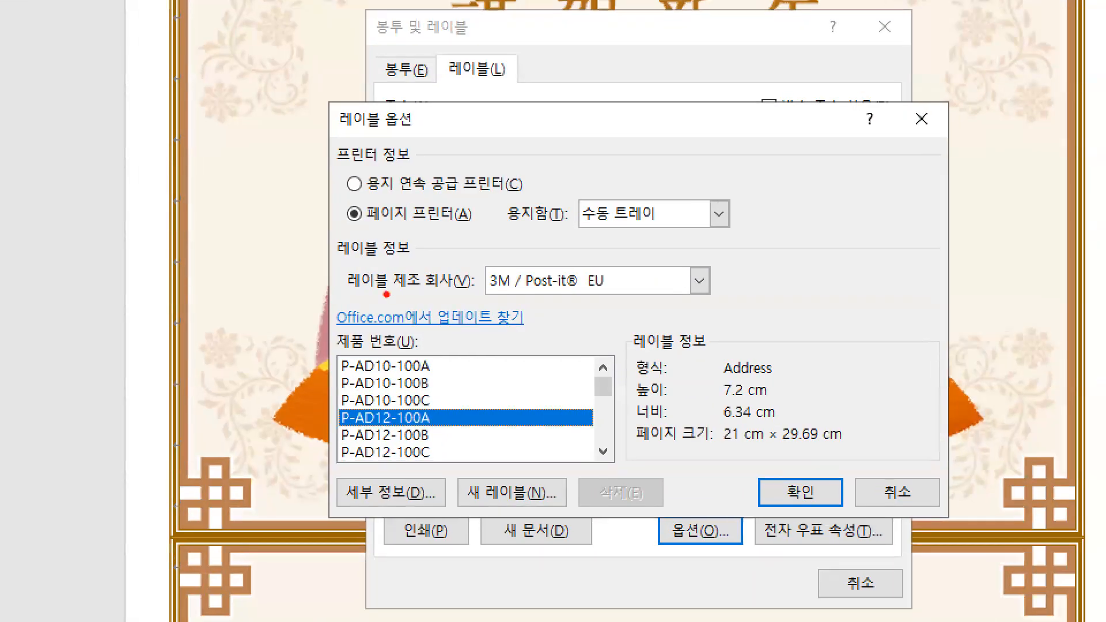
pyautogui.moveTo(383, 294); pyautogui.dragTo(607, 294)
pyautogui.moveTo(393, 406); pyautogui.dragTo(400, 425)
pyautogui.moveTo(518, 556); pyautogui.dragTo(540, 554)
pyautogui.moveTo(527, 545); pyautogui.dragTo(535, 579)
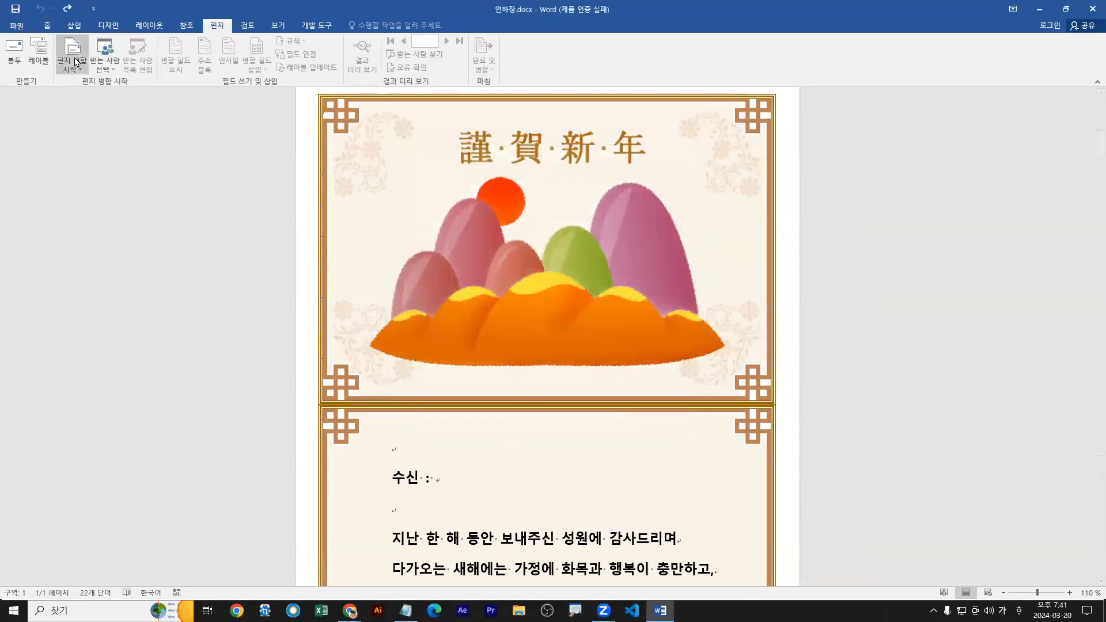
# Review the 편지 merge type and where recipients are selected in the mail merge setup.
pyautogui.click(75, 62)
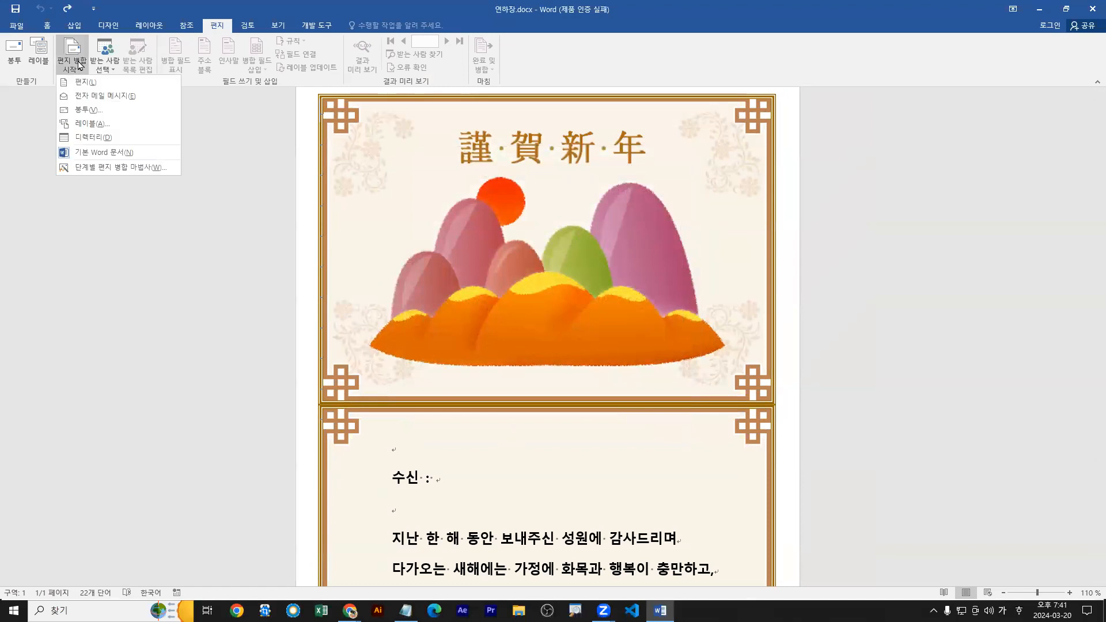
pyautogui.moveTo(82, 55); pyautogui.dragTo(76, 72)
pyautogui.moveTo(112, 141)
pyautogui.mouseDown()
pyautogui.moveTo(242, 189)
pyautogui.moveTo(195, 173)
pyautogui.mouseUp()
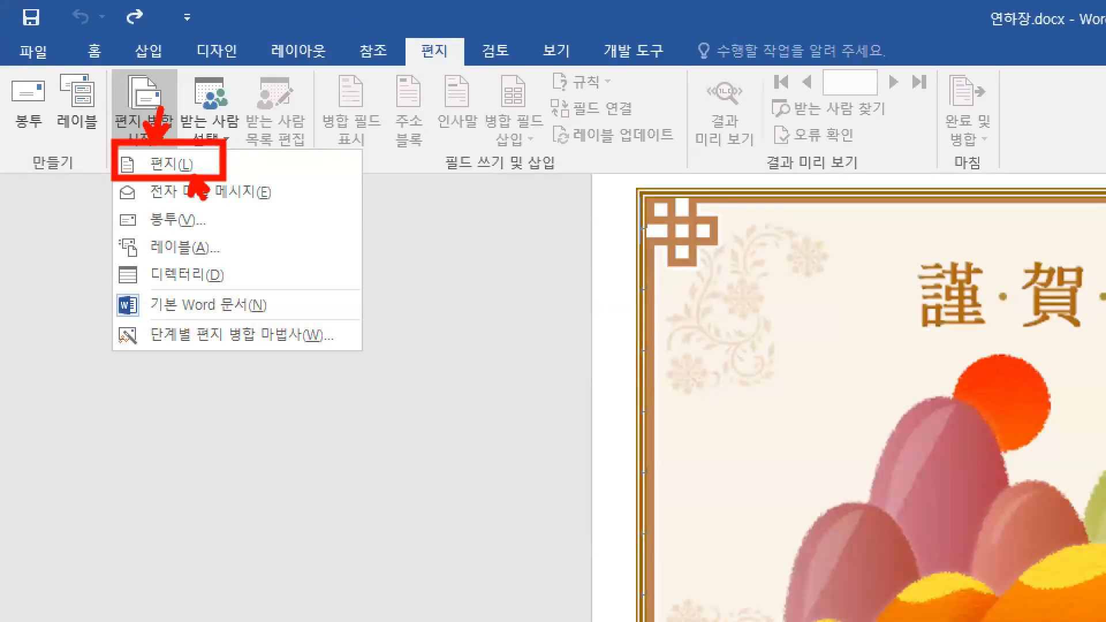
pyautogui.press('g')
pyautogui.moveTo(217, 112); pyautogui.dragTo(224, 118)
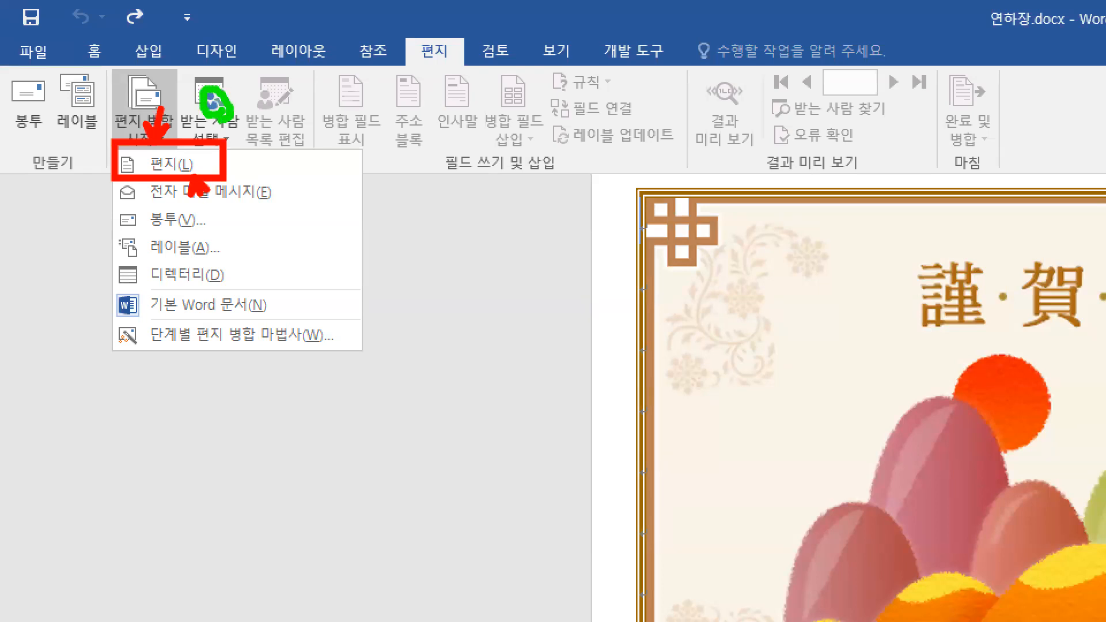
pyautogui.press('Escape')
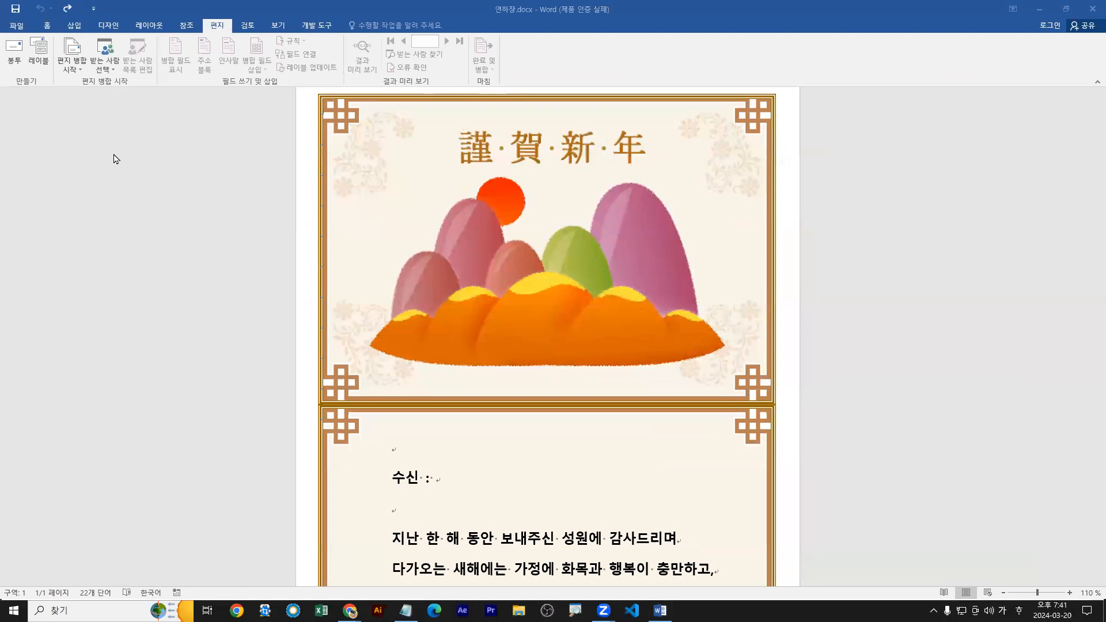
# Start a mail merge of the 편지 type in 연하장.docx.
pyautogui.click(111, 72)
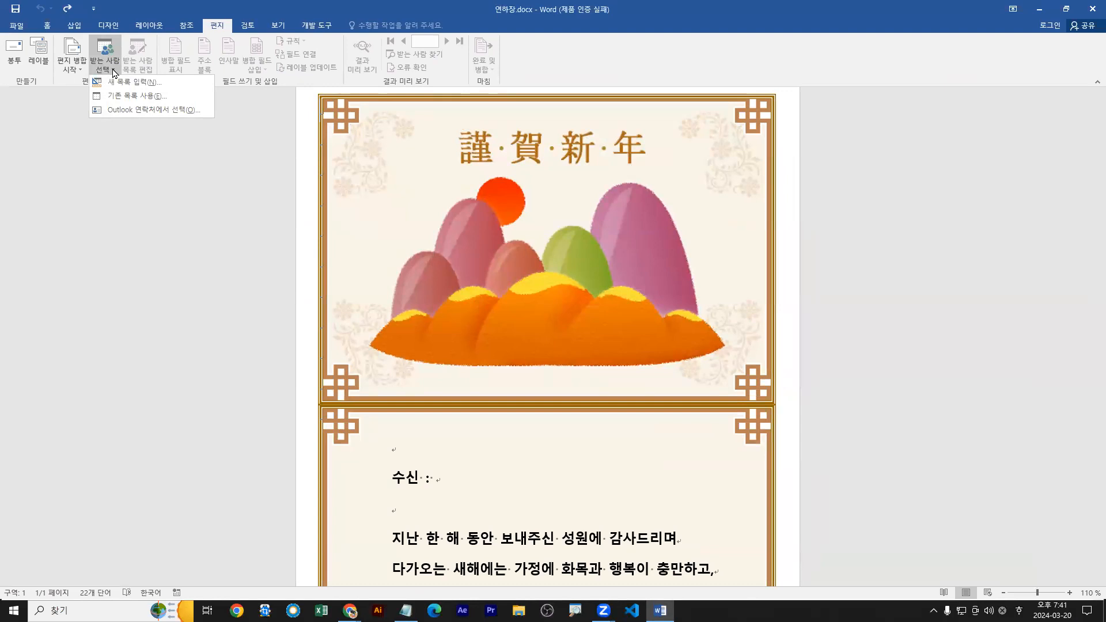
pyautogui.click(79, 69)
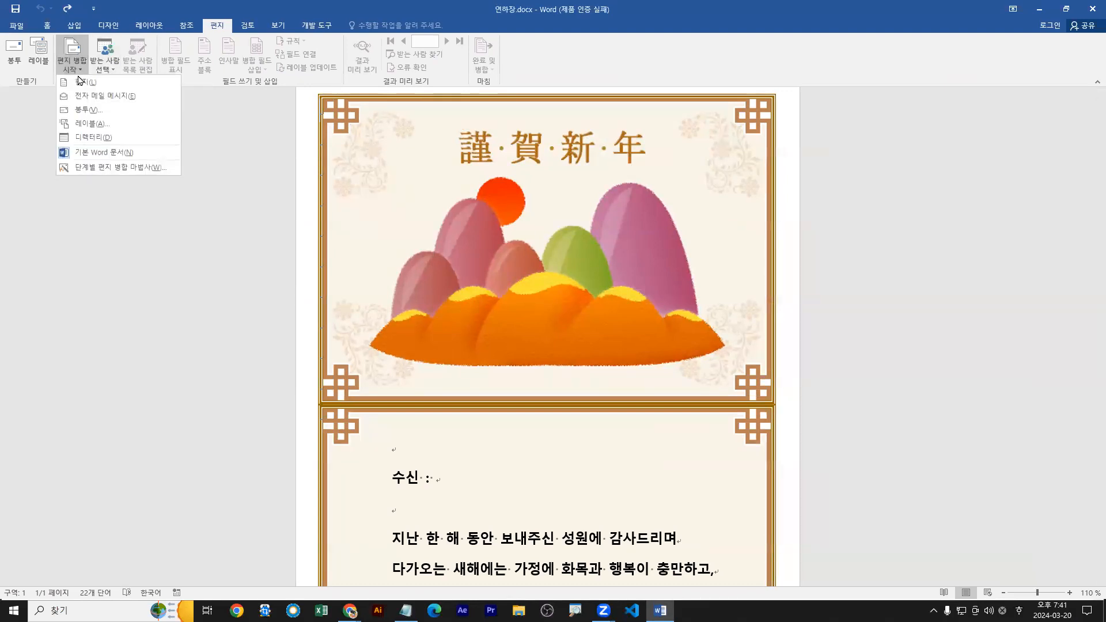
pyautogui.hotkey('ctrl', '1')
pyautogui.moveTo(235, 40)
pyautogui.mouseDown()
pyautogui.moveTo(211, 81)
pyautogui.moveTo(252, 90)
pyautogui.mouseUp()
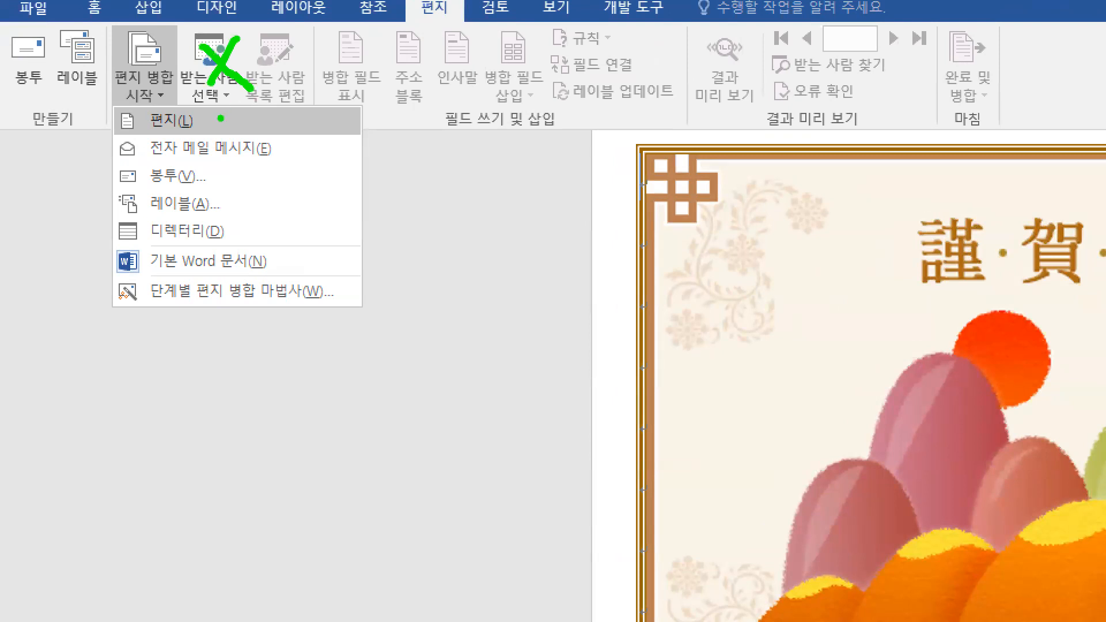
pyautogui.moveTo(164, 112); pyautogui.dragTo(173, 81)
pyautogui.moveTo(106, 104); pyautogui.dragTo(207, 140)
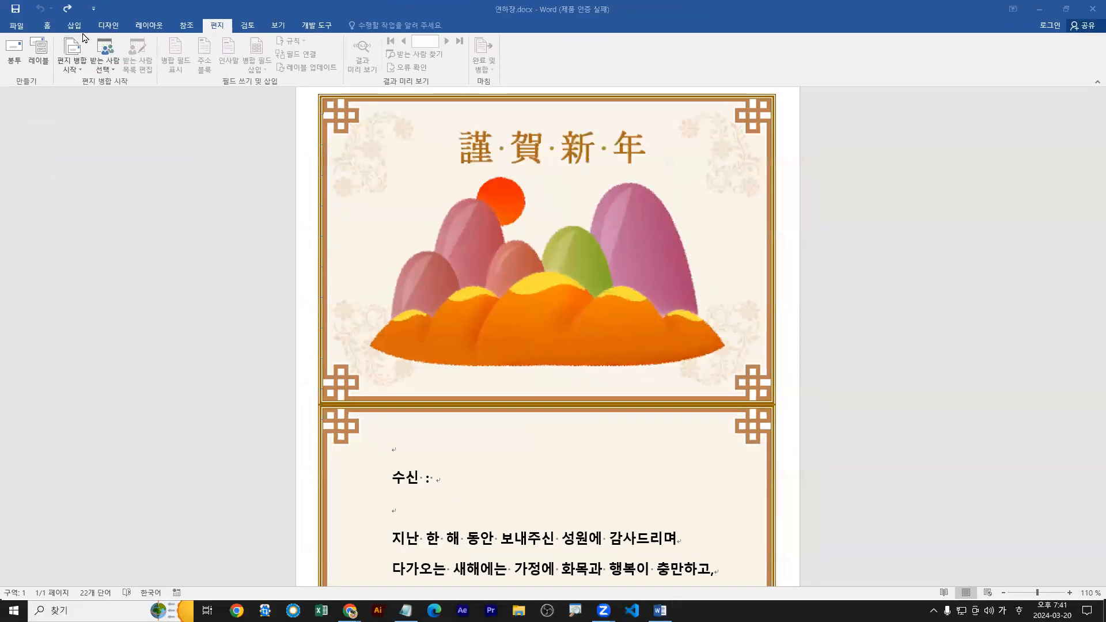
pyautogui.click(144, 87)
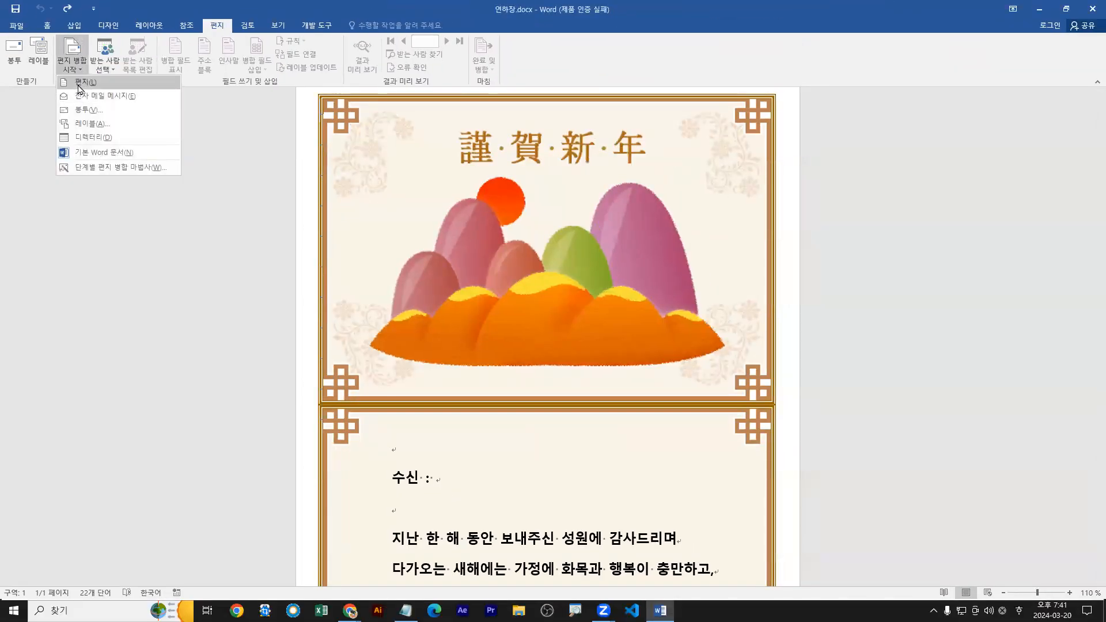
pyautogui.click(82, 83)
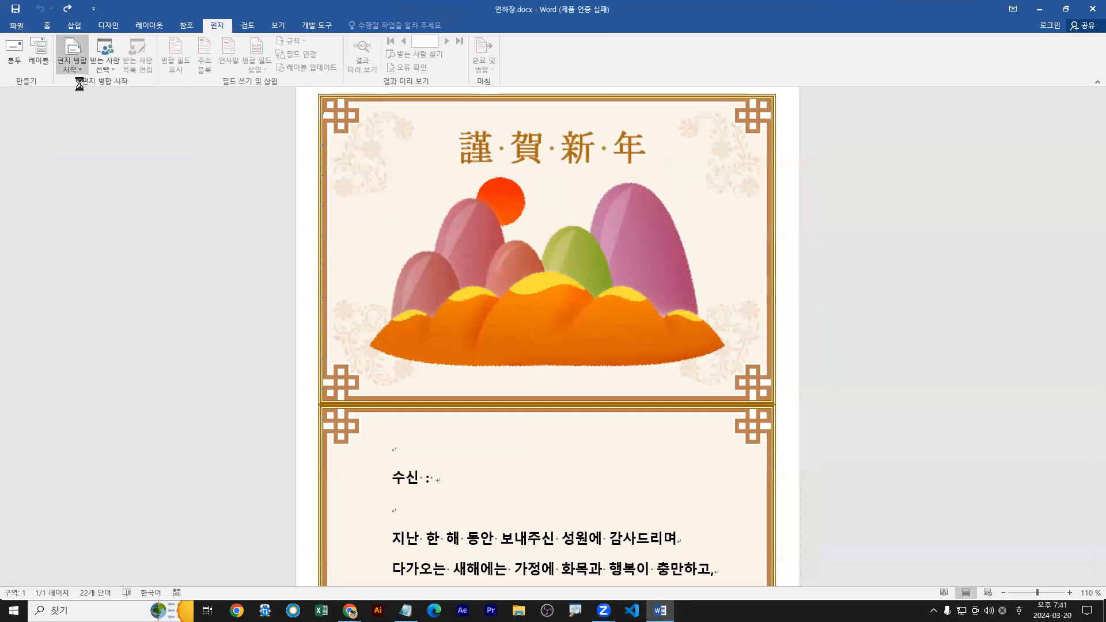
# Review the recipient sources and start a new recipient list with 새 목록 입력.
pyautogui.click(104, 62)
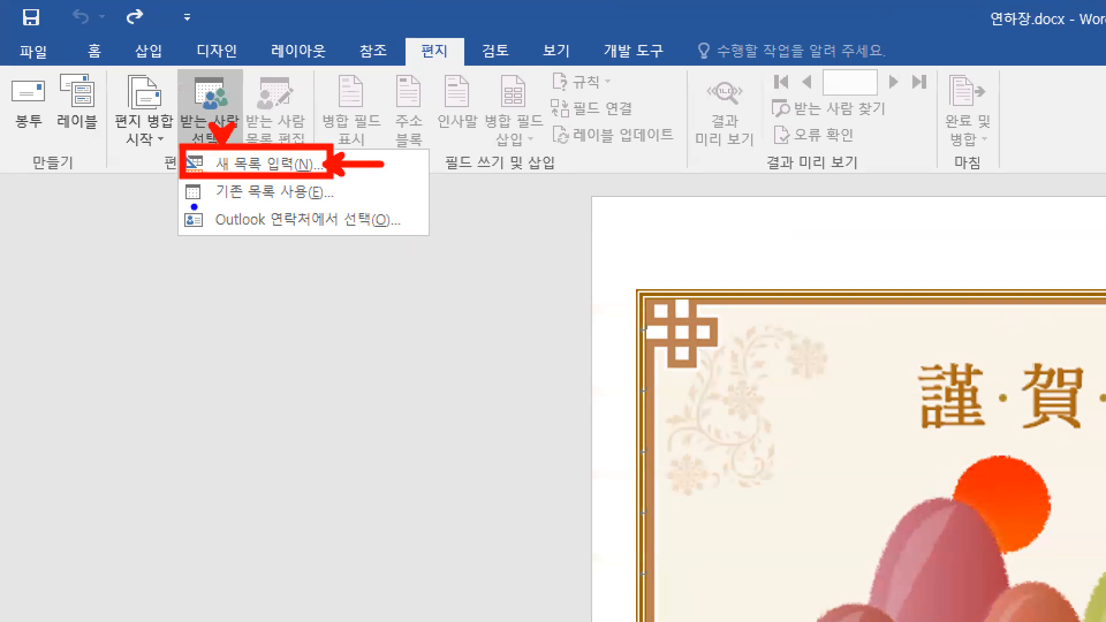
pyautogui.moveTo(194, 192); pyautogui.dragTo(199, 218)
pyautogui.click(254, 196)
pyautogui.click(269, 228)
pyautogui.press('e')
pyautogui.press('r')
pyautogui.moveTo(226, 145)
pyautogui.mouseDown()
pyautogui.moveTo(227, 128)
pyautogui.moveTo(330, 180)
pyautogui.moveTo(311, 184)
pyautogui.mouseUp()
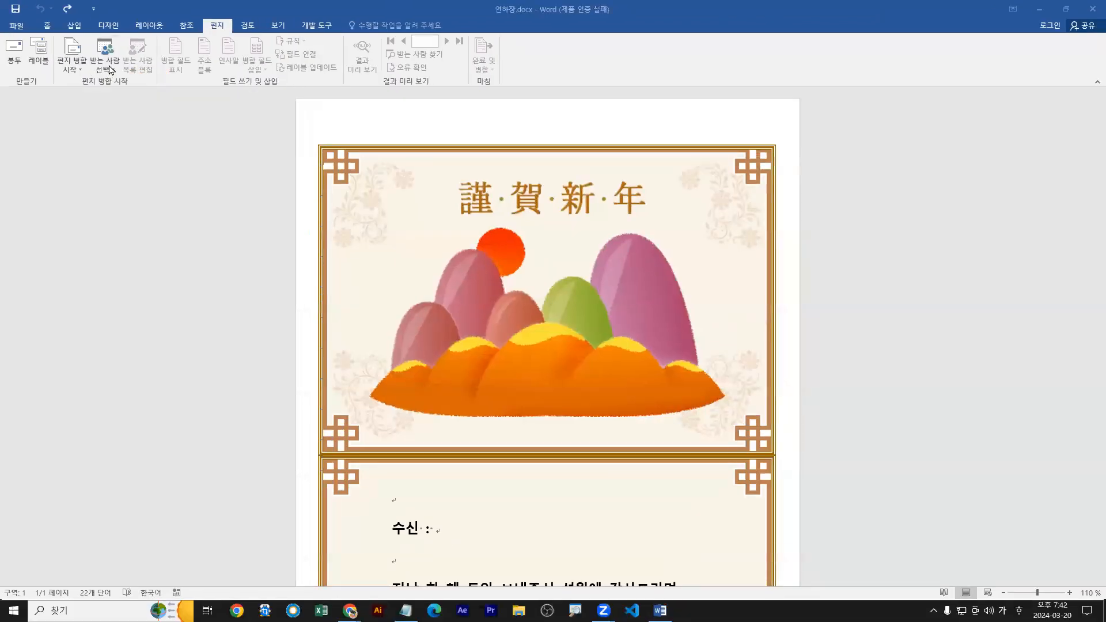
pyautogui.click(234, 142)
pyautogui.click(128, 82)
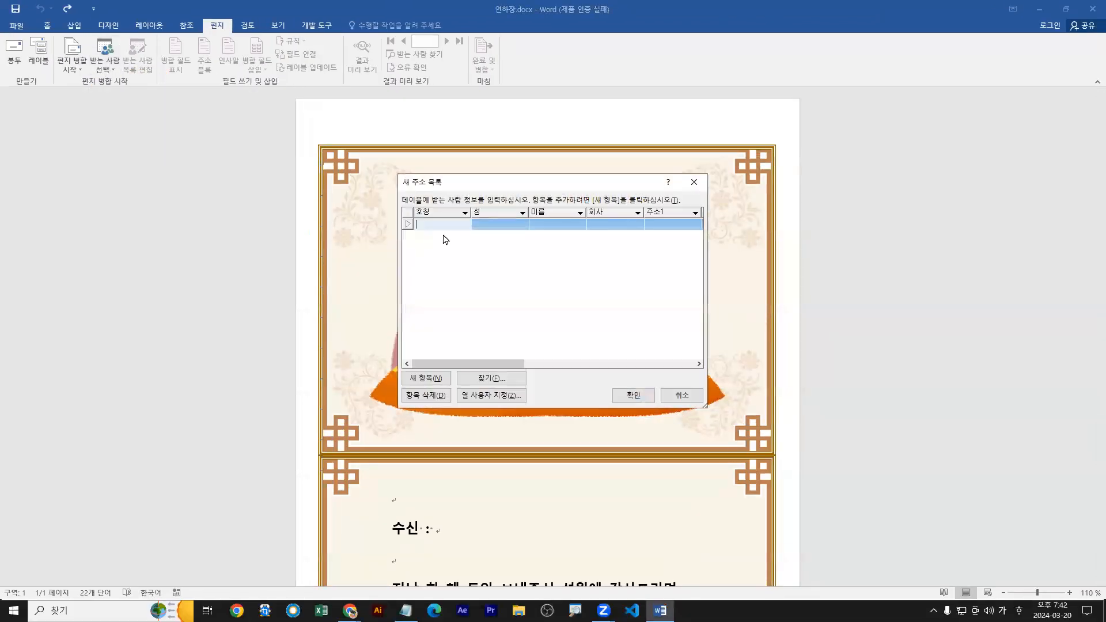
# Enter the first recipient's name in the 성 and 이름 fields of the new address list.
pyautogui.click(493, 223)
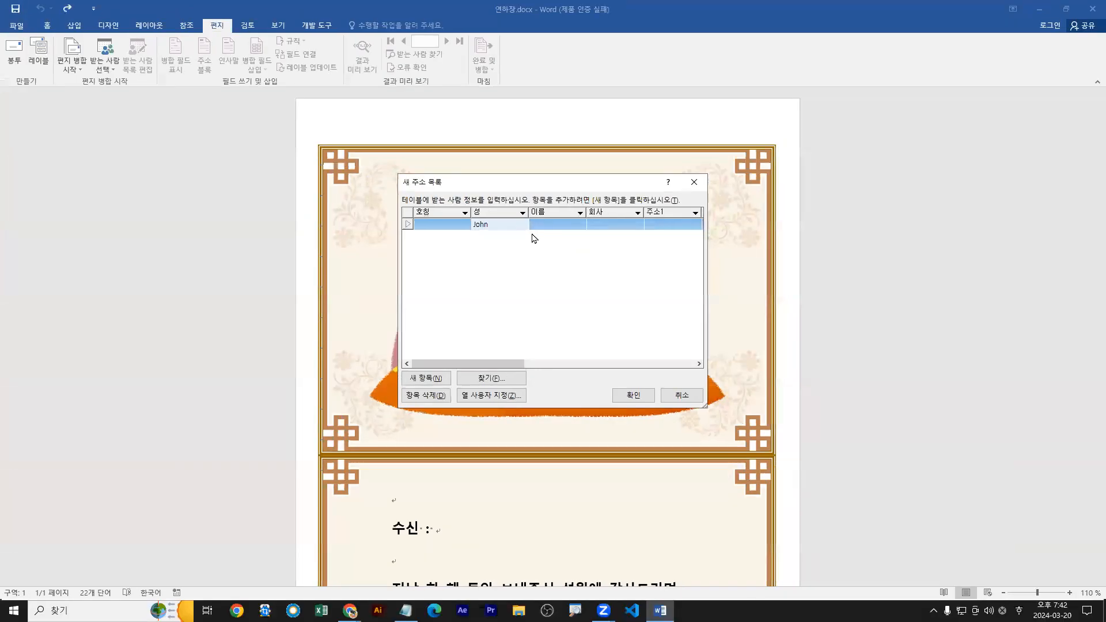
pyautogui.click(539, 226)
pyautogui.write('smith')
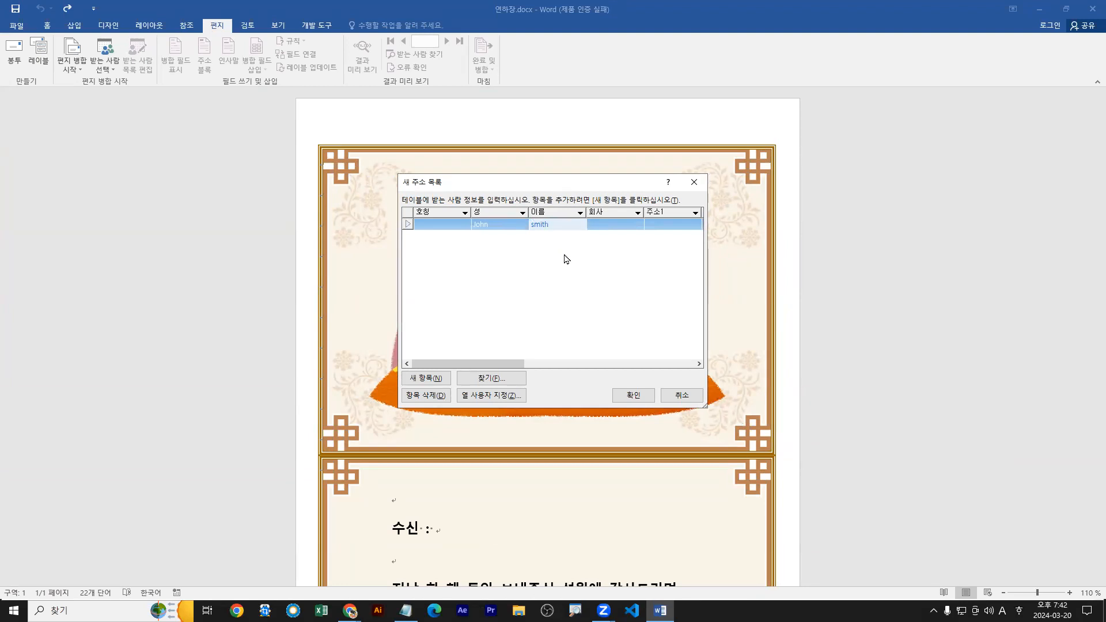
pyautogui.press('Tab')
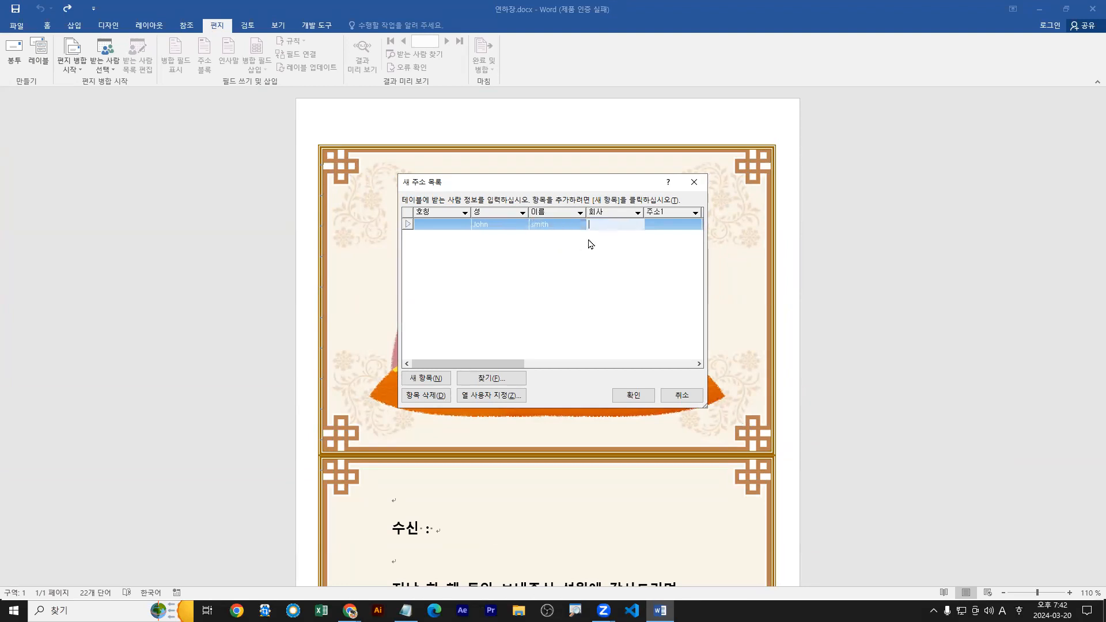
# Enter Northwind in the 회사 field of the first recipient in the new address list.
pyautogui.hotkey('ctrl', '1')
pyautogui.click(588, 238)
pyautogui.write('ttab')
pyautogui.click(623, 231)
pyautogui.moveTo(604, 207); pyautogui.dragTo(594, 241)
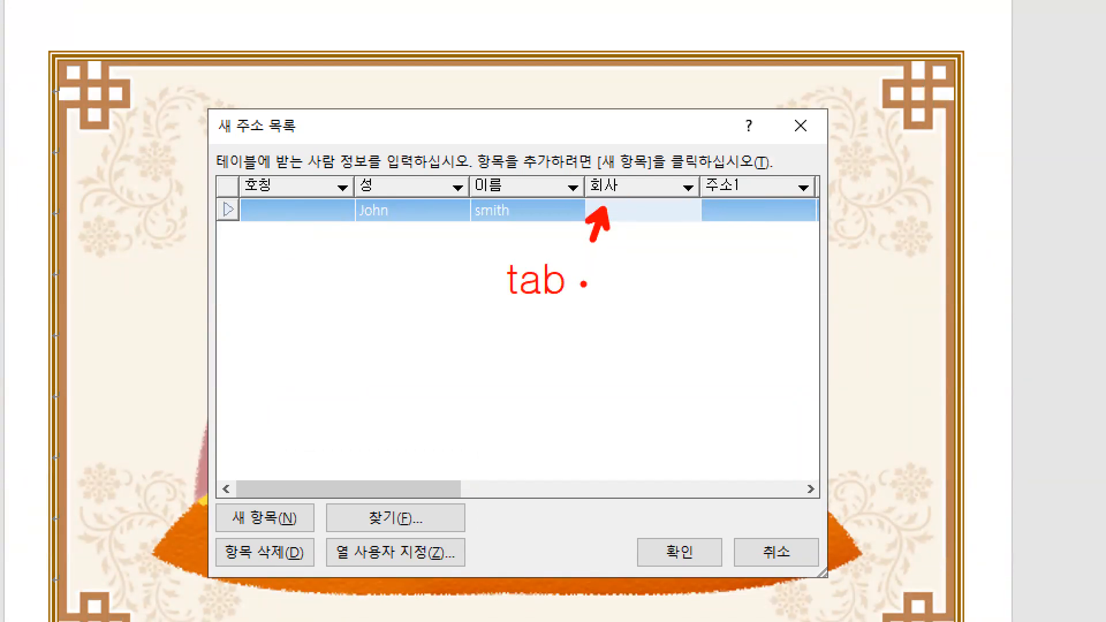
pyautogui.press('Escape')
pyautogui.write('?')
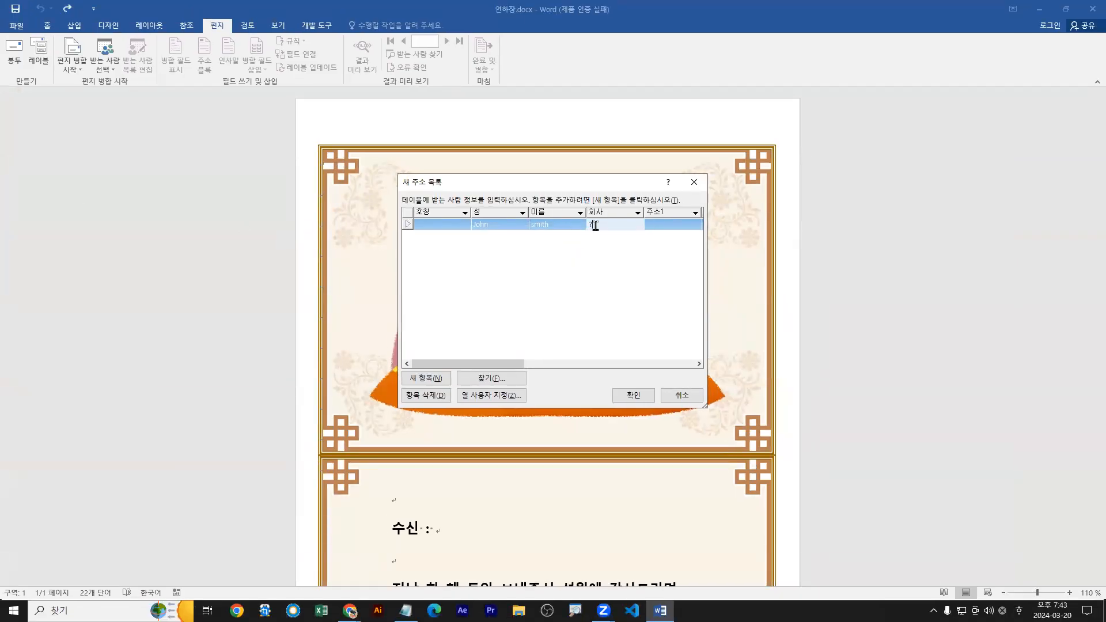
pyautogui.press('BackSpace')
pyautogui.write('Northwind')
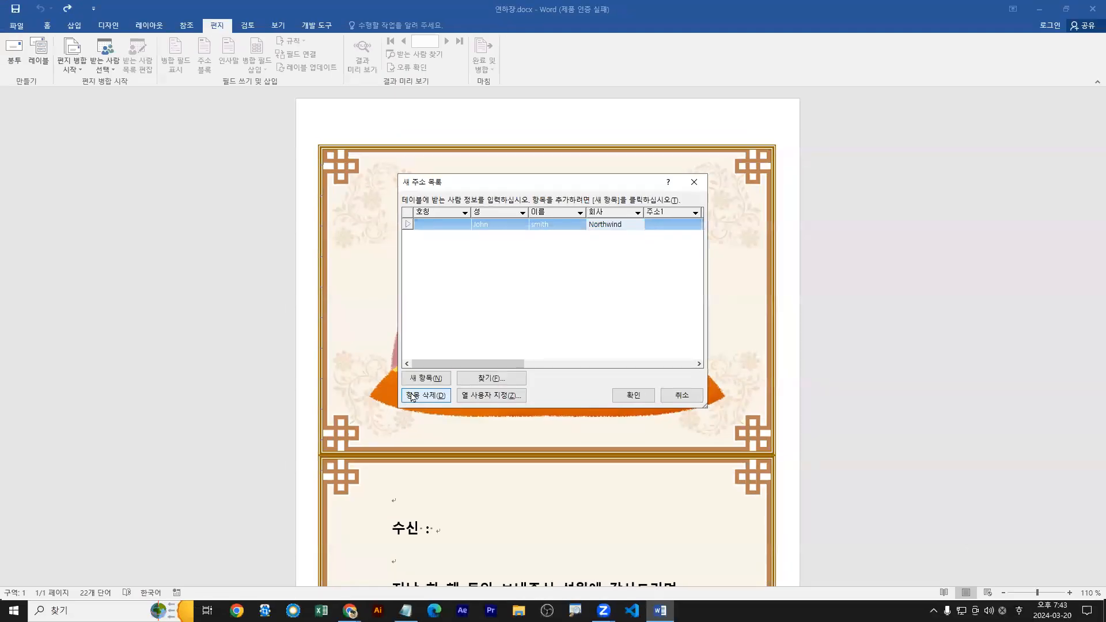
# Add a second recipient to the address list, entering the 성 and 이름 fields and sbsart as the 회사.
pyautogui.click(332, 499)
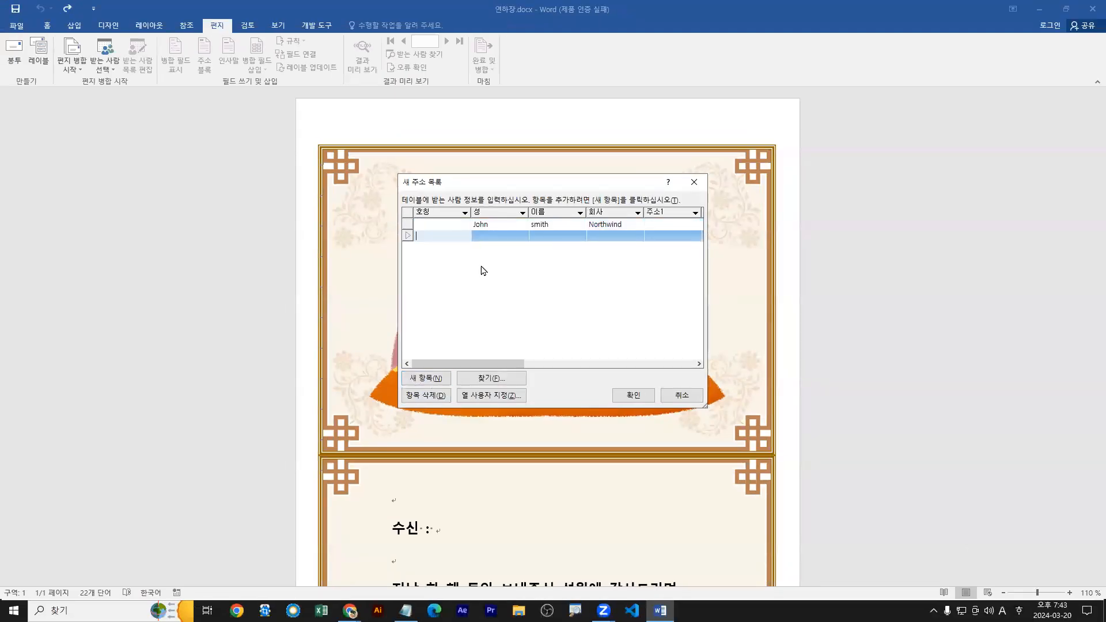
pyautogui.click(485, 236)
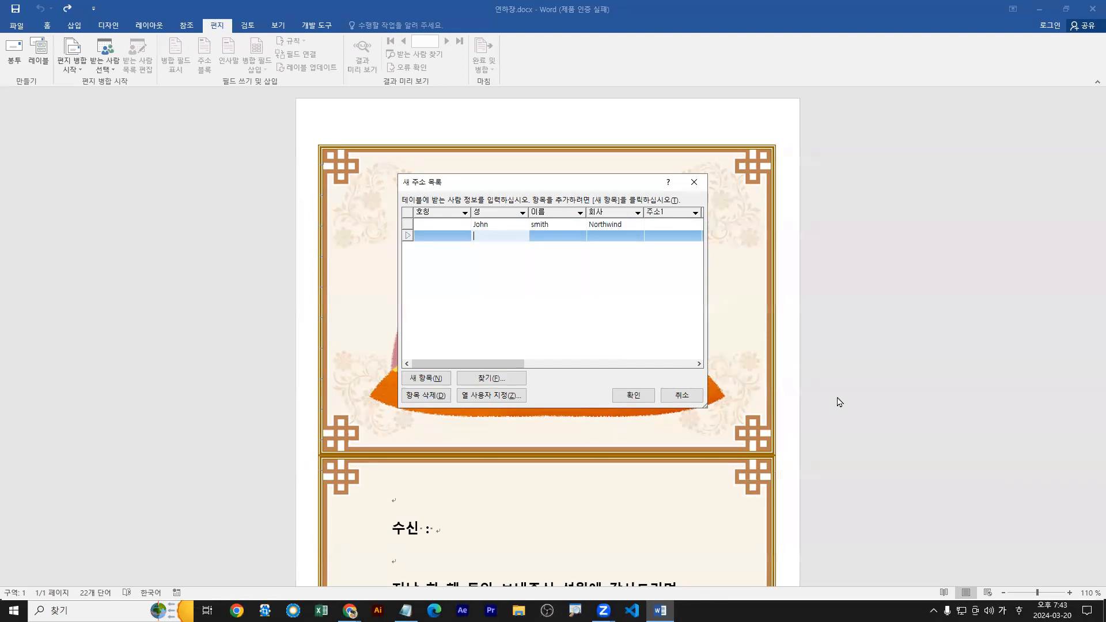
pyautogui.press('Tab')
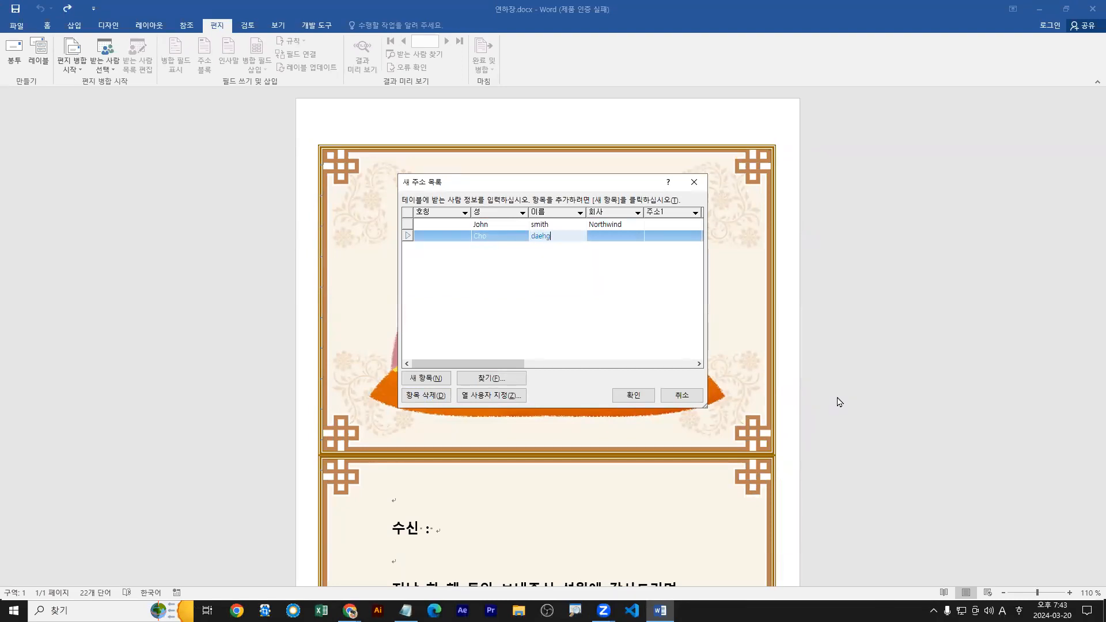
pyautogui.press('Tab')
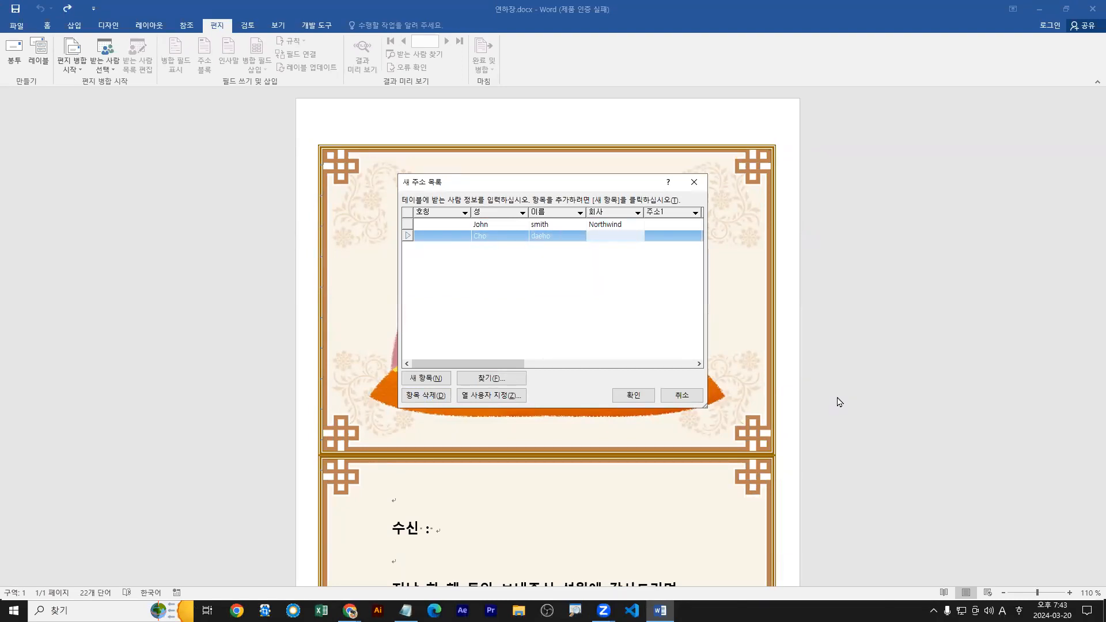
pyautogui.write('sbsart')
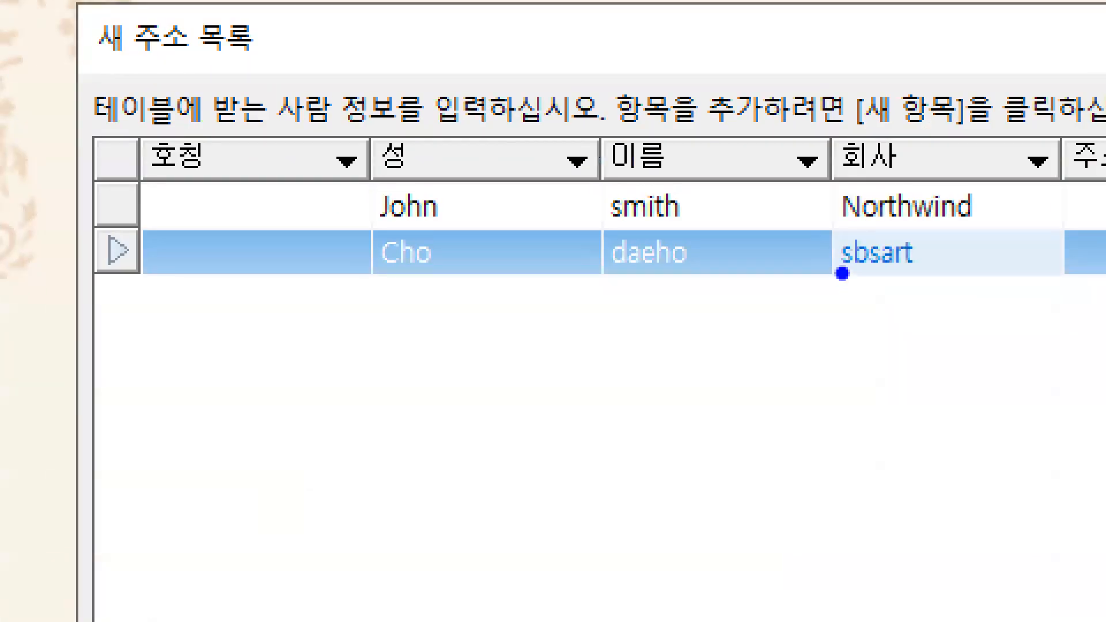
pyautogui.moveTo(842, 274); pyautogui.dragTo(929, 277)
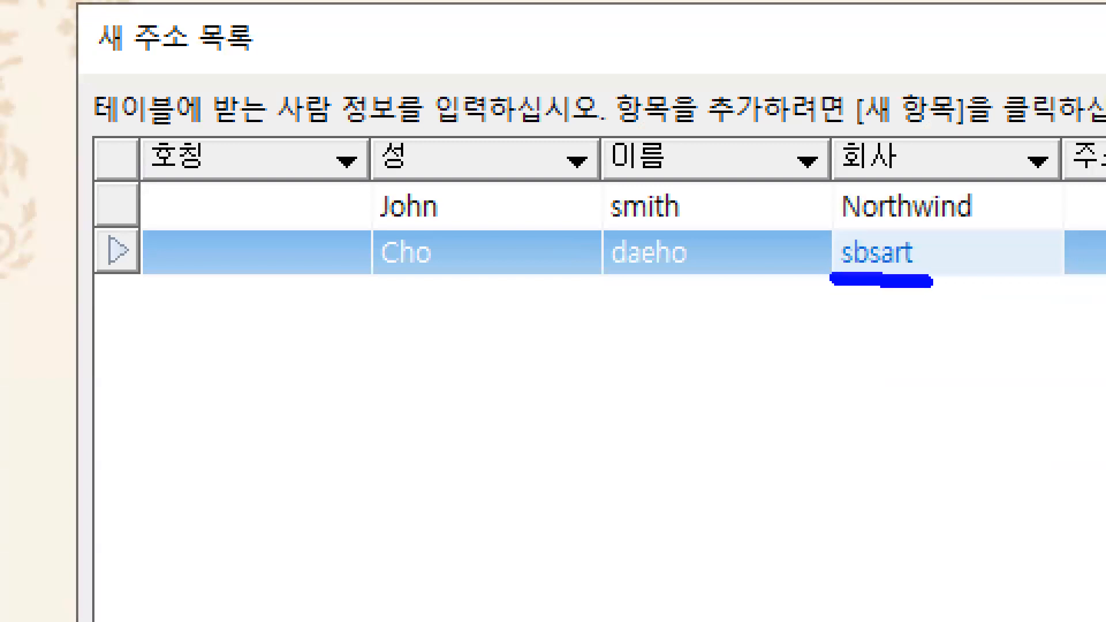
pyautogui.press('g')
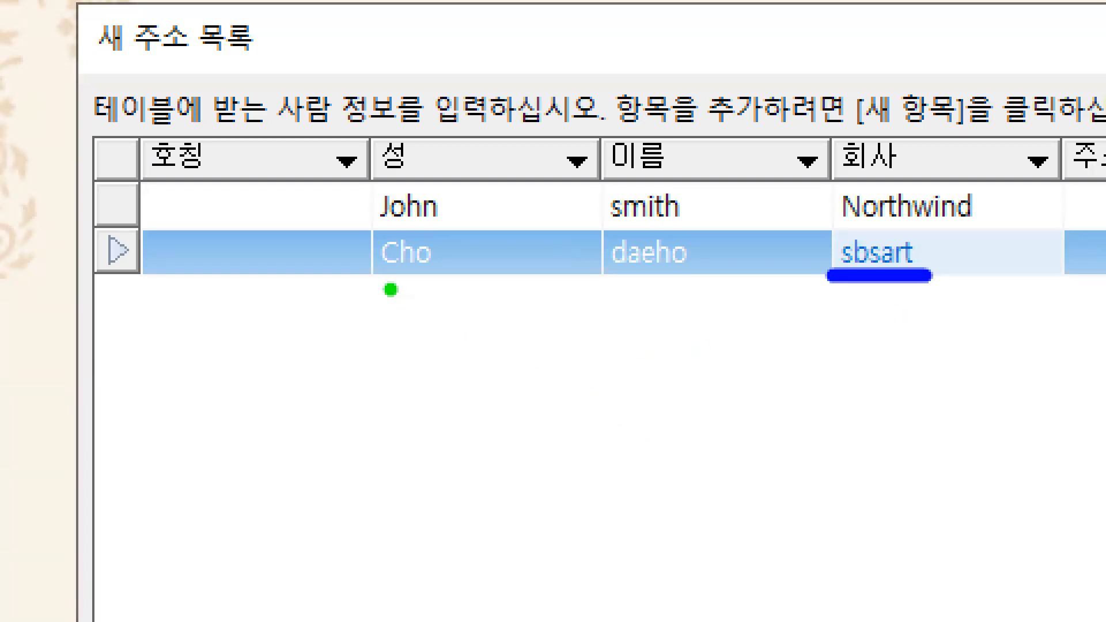
pyautogui.moveTo(394, 277); pyautogui.dragTo(431, 279)
pyautogui.moveTo(616, 277); pyautogui.dragTo(690, 278)
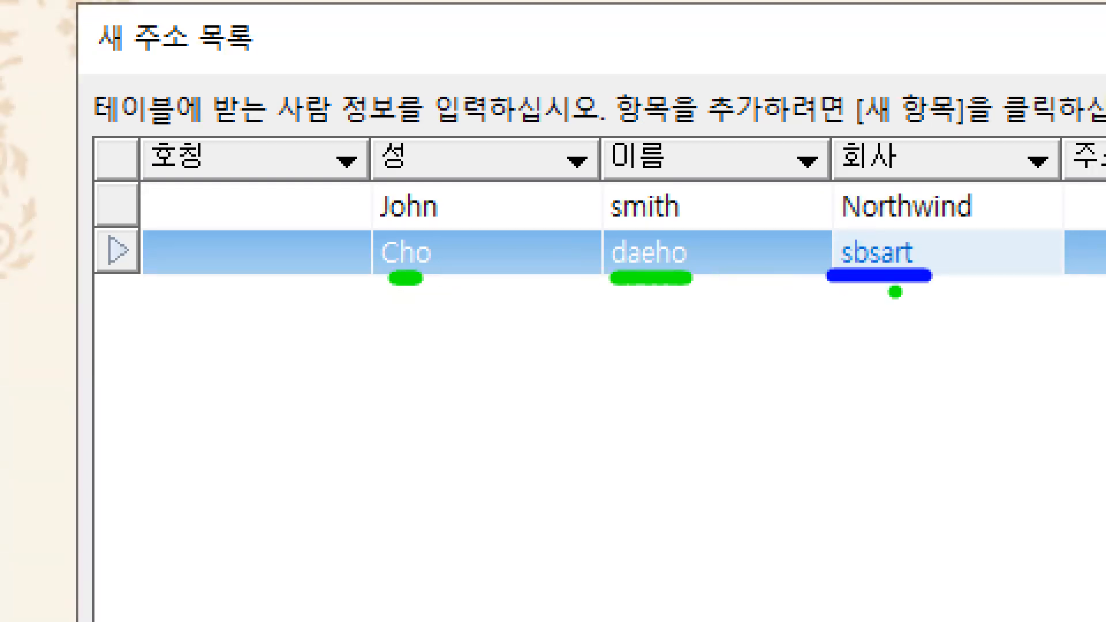
pyautogui.moveTo(839, 282); pyautogui.dragTo(922, 282)
pyautogui.moveTo(884, 280); pyautogui.dragTo(879, 325)
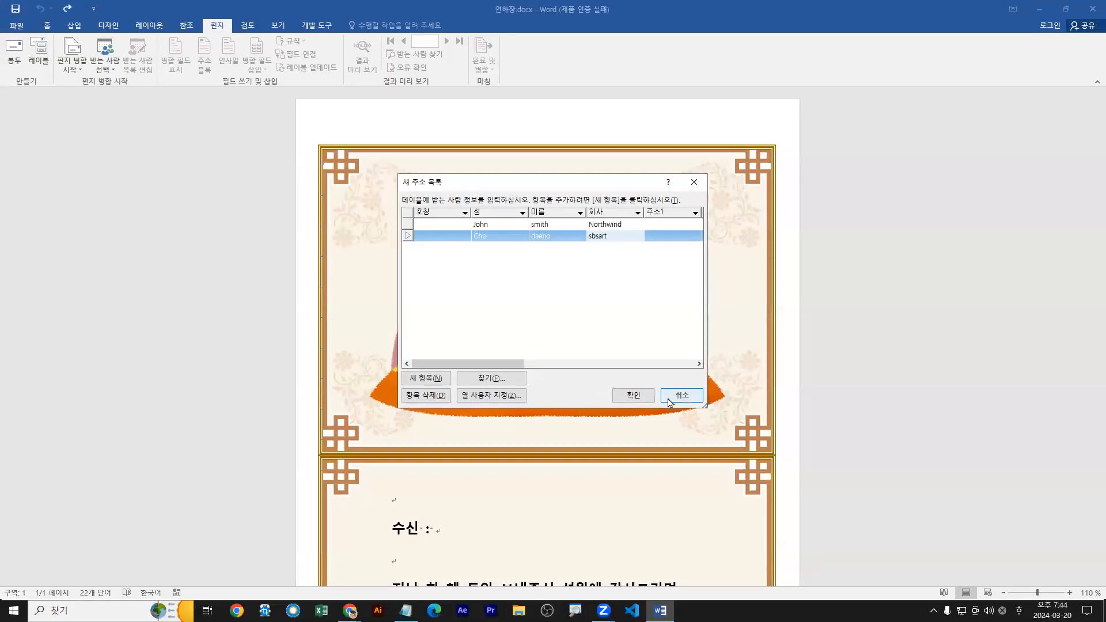
# Finish the address list and save it as 고객 in the 내 데이터 원본 folder.
pyautogui.click(633, 397)
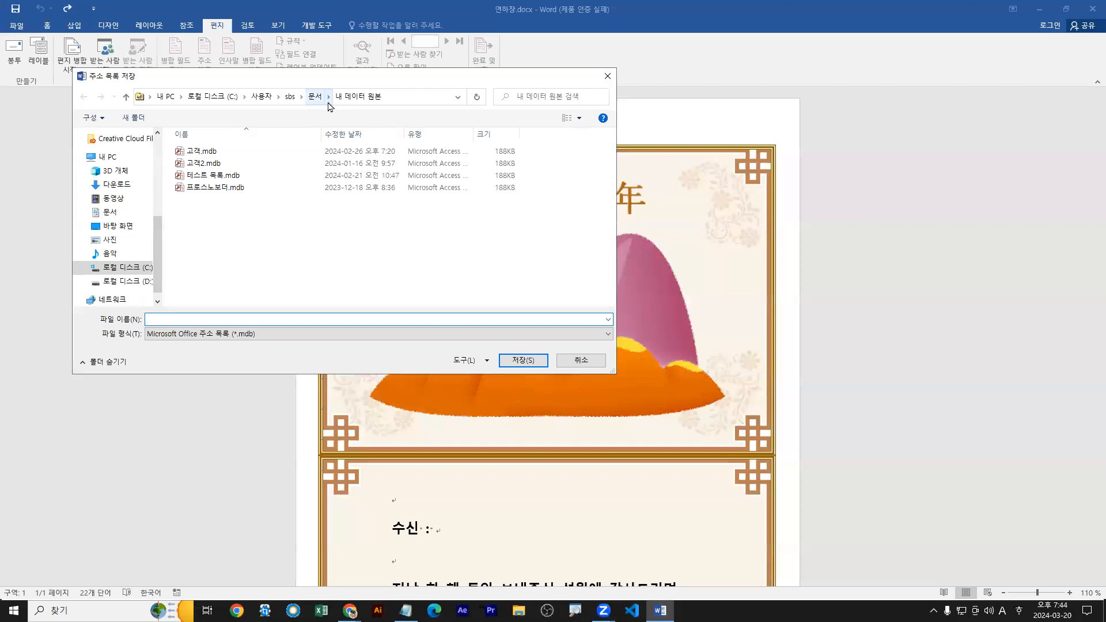
pyautogui.moveTo(334, 106); pyautogui.dragTo(382, 104)
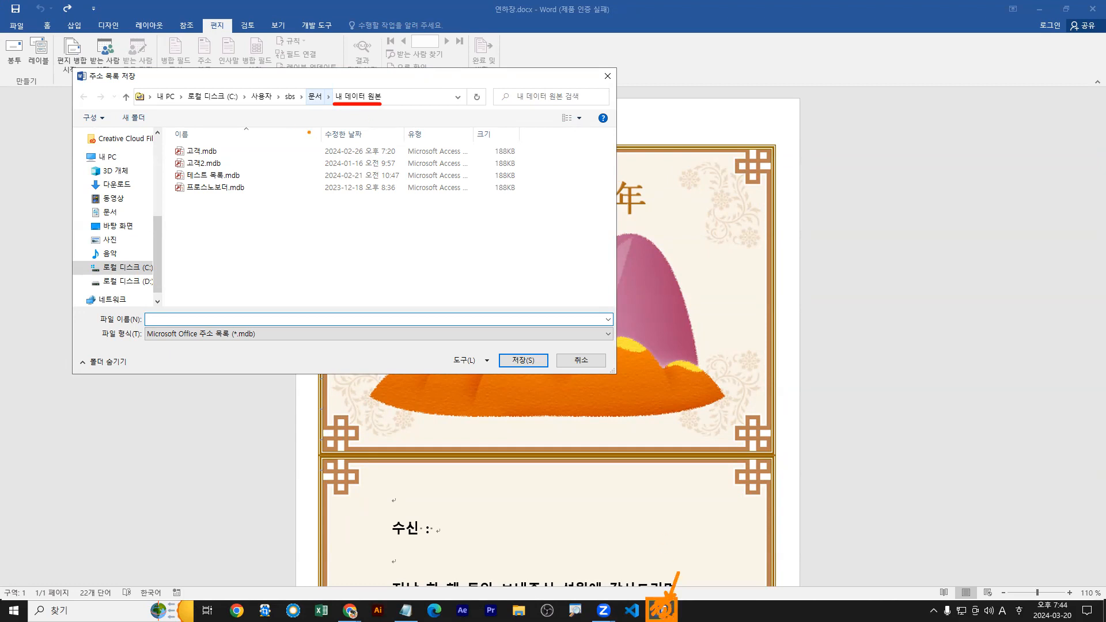
pyautogui.moveTo(72, 67); pyautogui.dragTo(617, 382)
pyautogui.press('b')
pyautogui.press('Escape')
pyautogui.hotkey('ctrl', '2')
pyautogui.moveTo(334, 104); pyautogui.dragTo(378, 105)
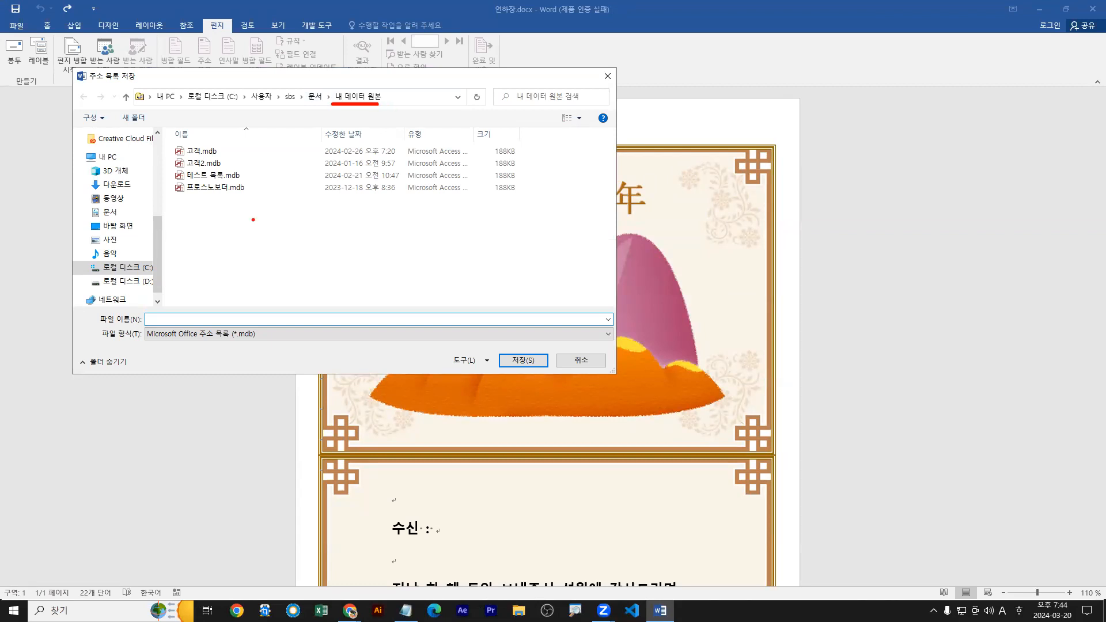
pyautogui.moveTo(161, 317)
pyautogui.mouseDown()
pyautogui.moveTo(180, 293)
pyautogui.moveTo(164, 315)
pyautogui.mouseUp()
pyautogui.press('Escape')
pyautogui.write('r')
pyautogui.write('고객')
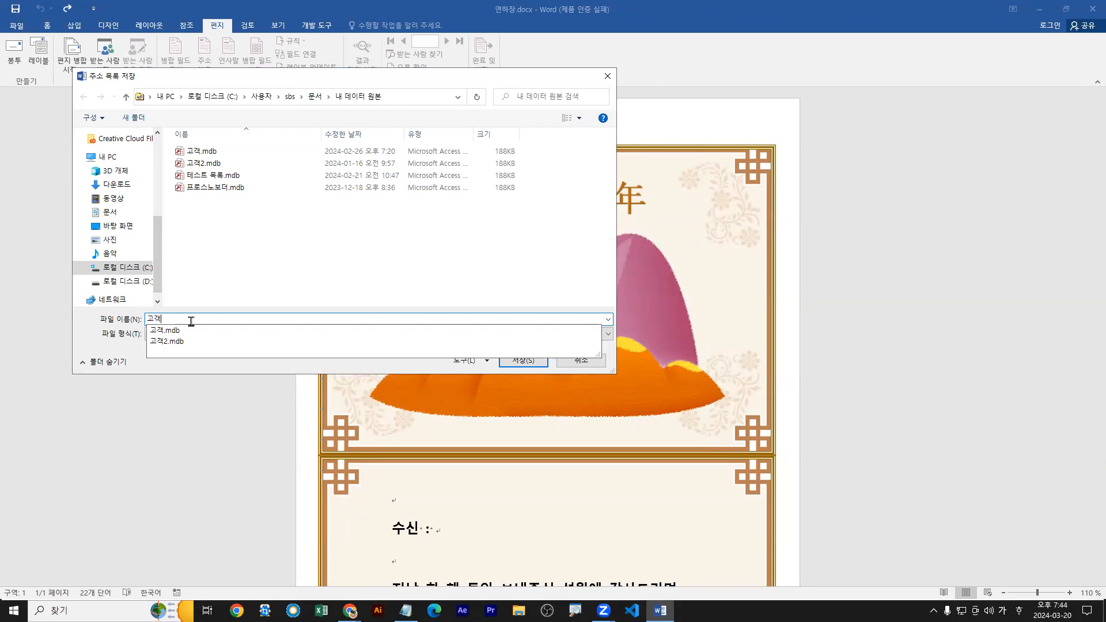
pyautogui.click(523, 360)
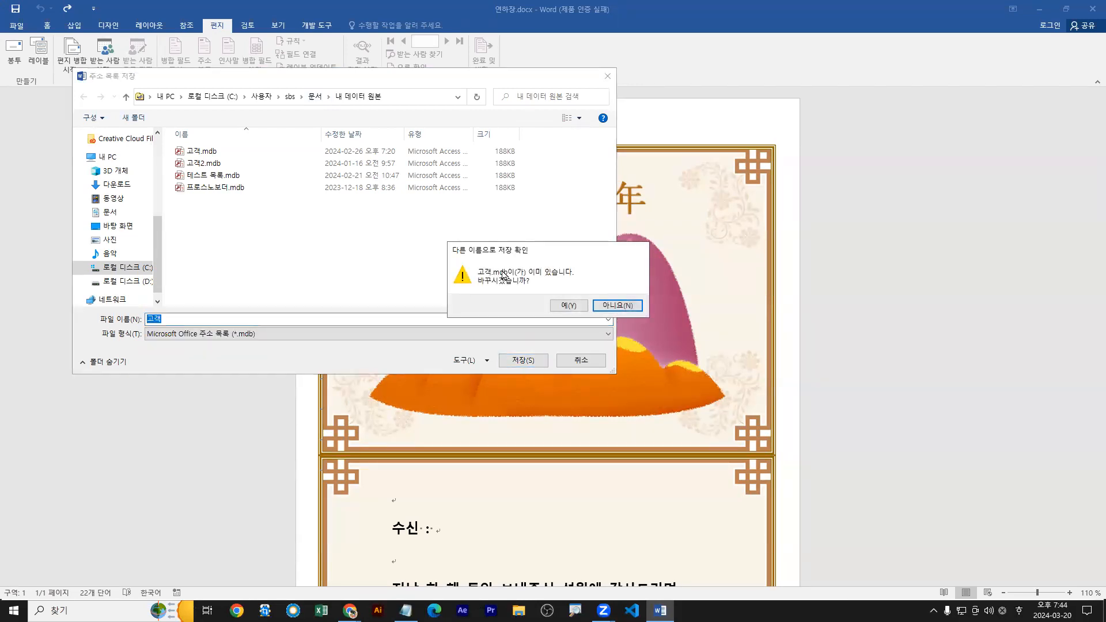
# Agree to replace the existing 고객.mdb with the new address list.
pyautogui.moveTo(487, 253); pyautogui.dragTo(218, 231)
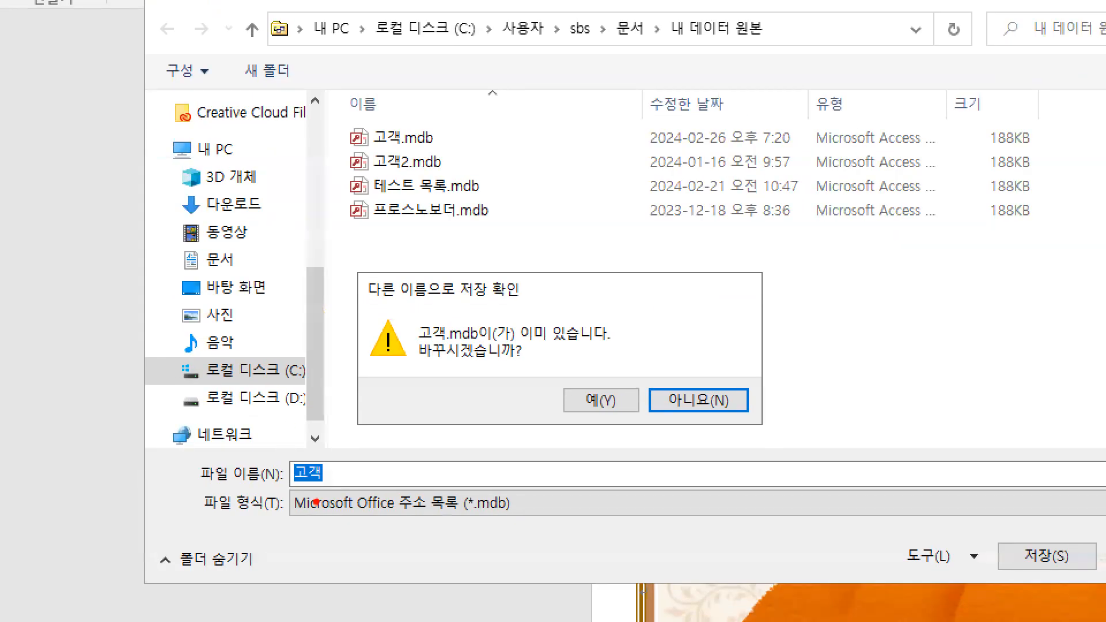
pyautogui.moveTo(288, 487); pyautogui.dragTo(338, 487)
pyautogui.moveTo(1056, 593); pyautogui.dragTo(1043, 558)
pyautogui.moveTo(588, 438)
pyautogui.mouseDown()
pyautogui.moveTo(614, 418)
pyautogui.moveTo(612, 380)
pyautogui.moveTo(603, 429)
pyautogui.mouseUp()
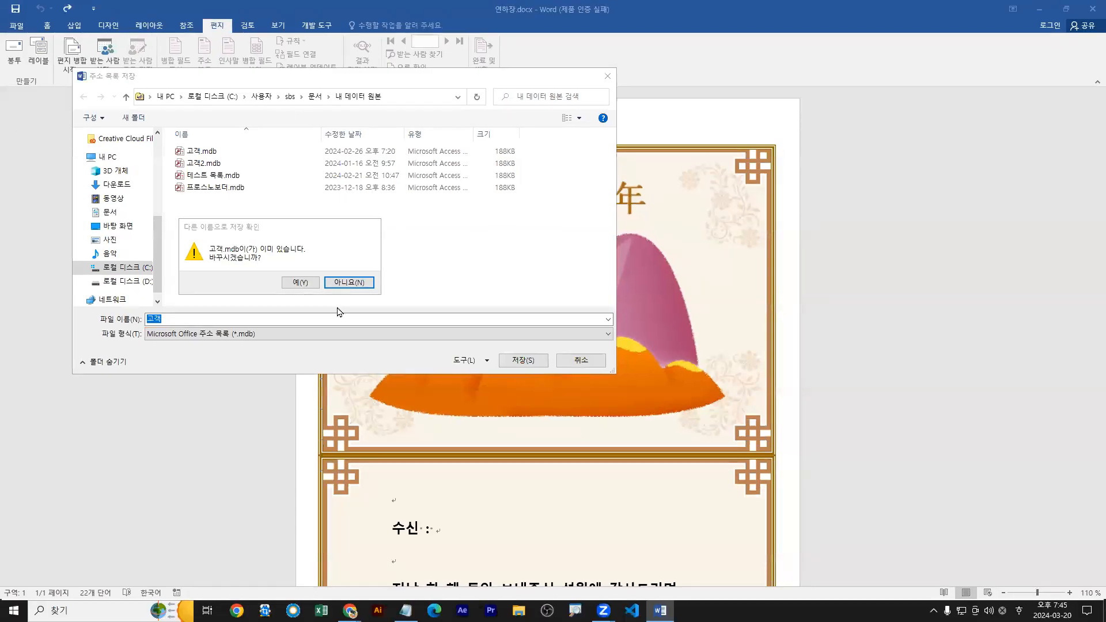
pyautogui.click(295, 284)
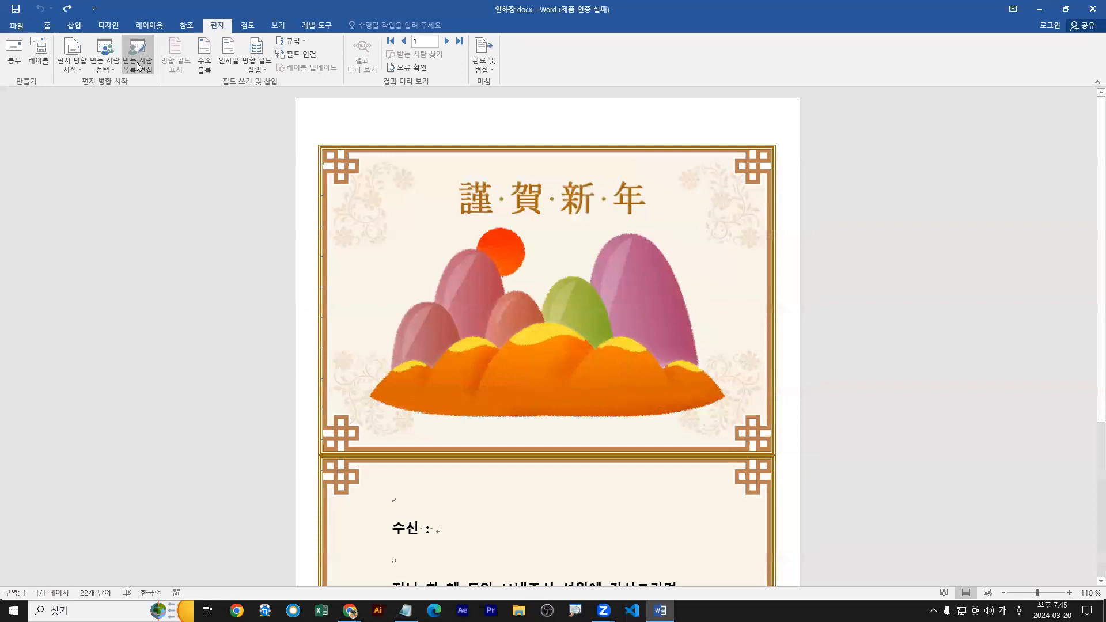
# Open the merge recipient list, exclude the second recipient and include them again, and close the list.
pyautogui.click(276, 109)
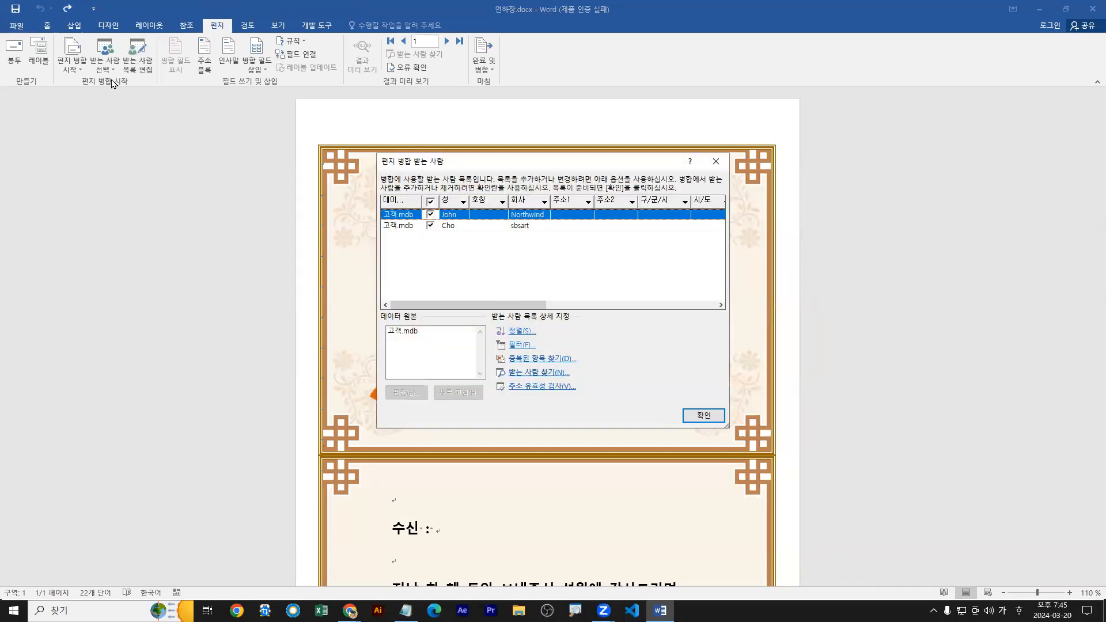
pyautogui.press('Escape')
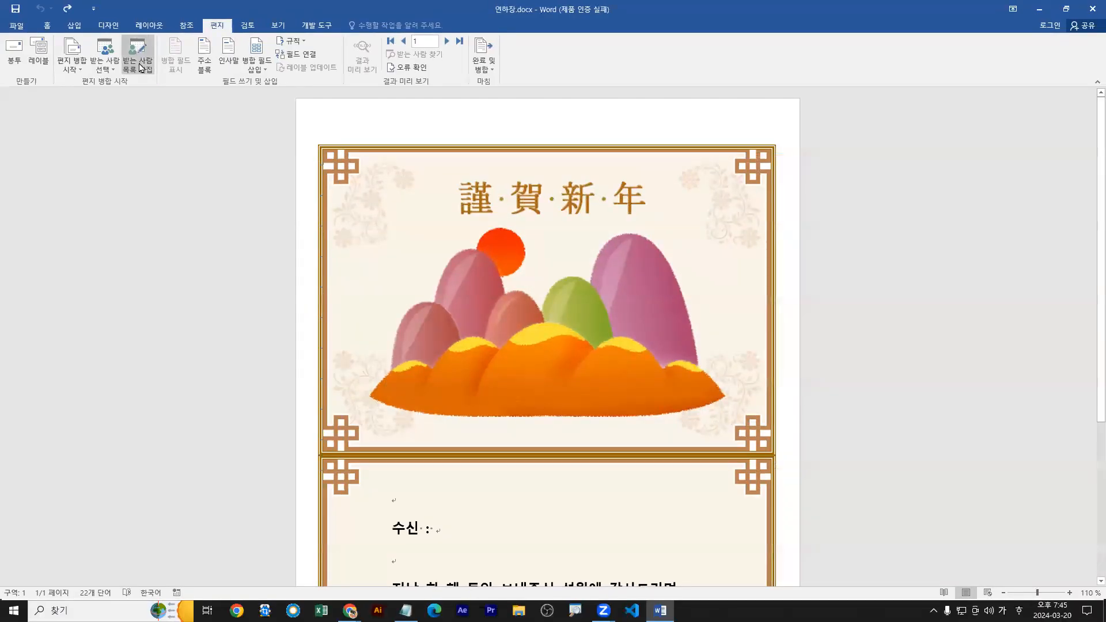
pyautogui.click(152, 99)
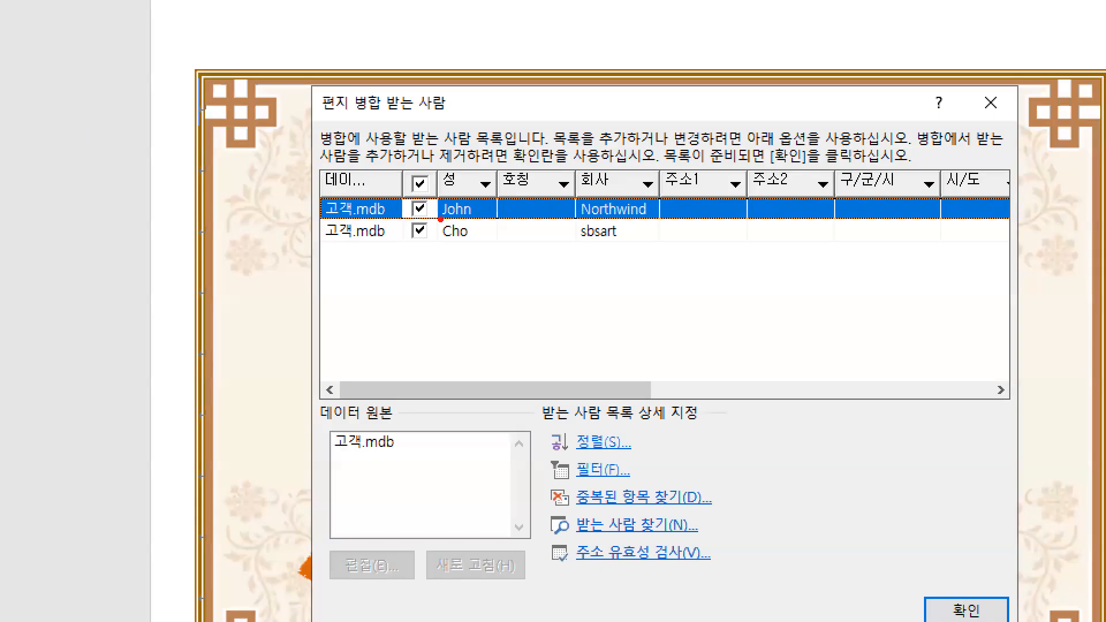
pyautogui.click(430, 226)
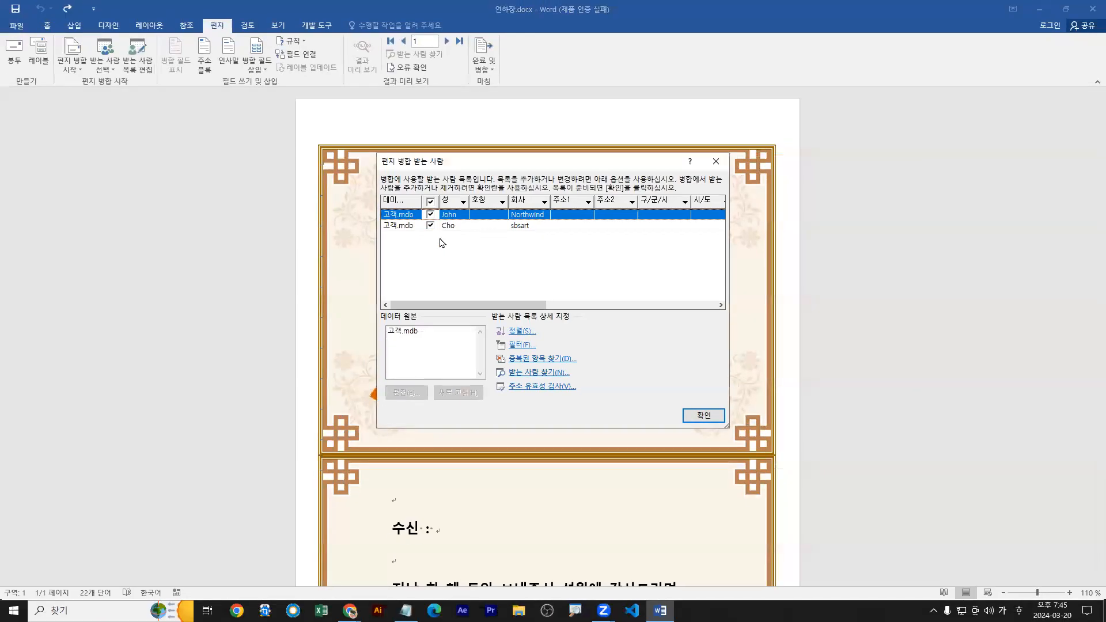
pyautogui.click(416, 230)
pyautogui.click(689, 415)
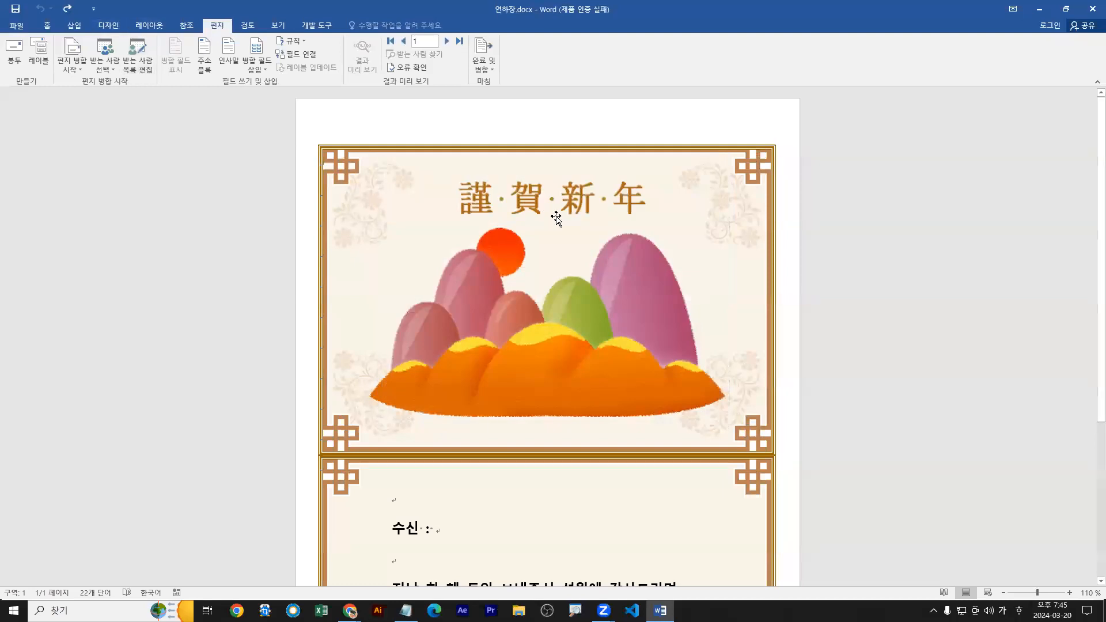
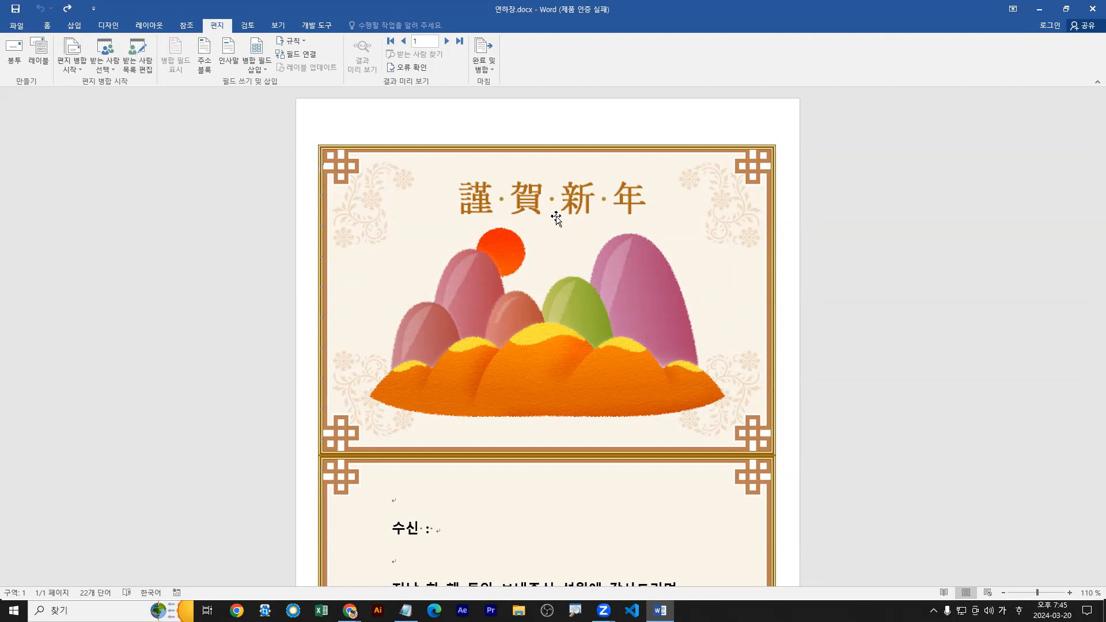
# Place the insertion point at the end of the "수신 :" line on the card.
pyautogui.scroll(-1, 431, 529)
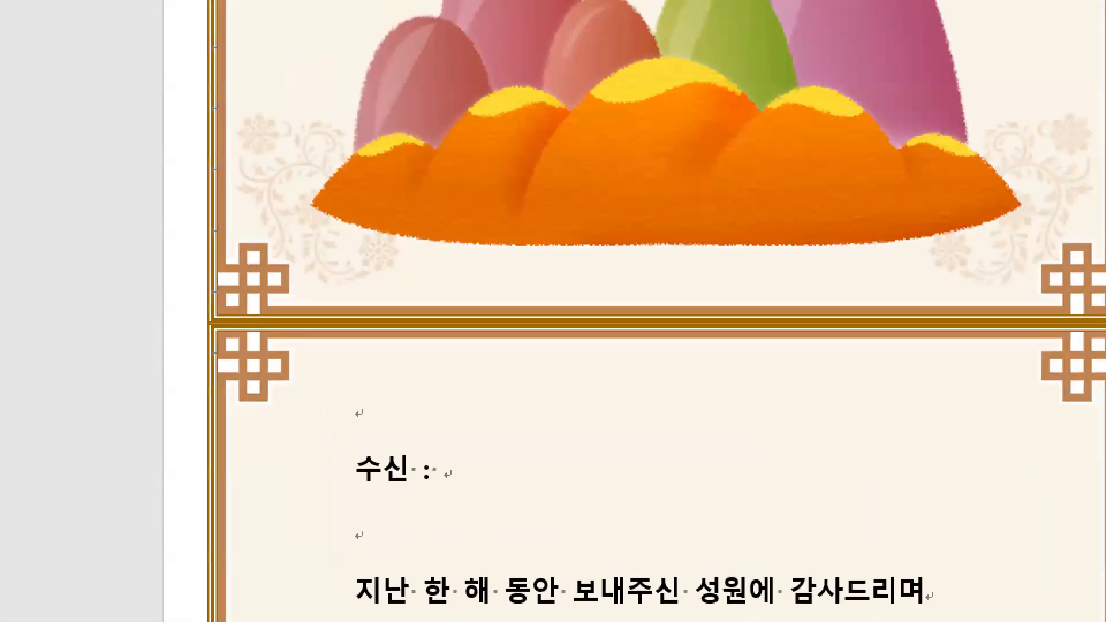
pyautogui.click(440, 455)
pyautogui.press('g')
pyautogui.moveTo(434, 450)
pyautogui.mouseDown()
pyautogui.moveTo(444, 440)
pyautogui.moveTo(452, 518)
pyautogui.mouseUp()
pyautogui.hotkey('ctrl', 'z')
pyautogui.press('r')
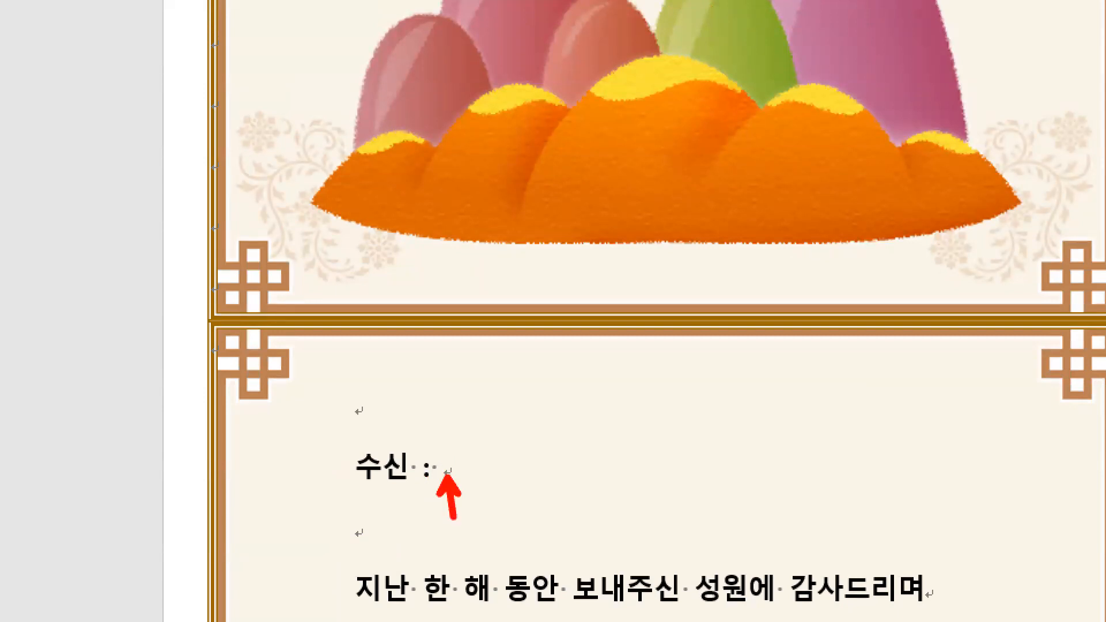
pyautogui.press('Escape')
pyautogui.click(446, 468)
pyautogui.hotkey('ctrl', '1')
pyautogui.click(439, 463)
pyautogui.moveTo(438, 462); pyautogui.dragTo(466, 428)
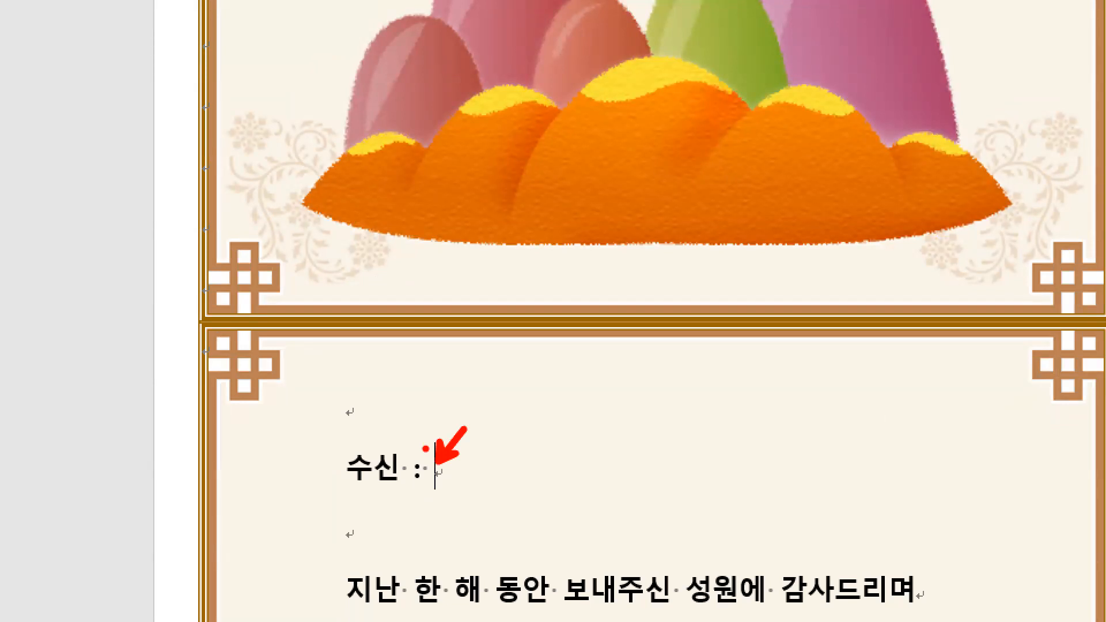
pyautogui.press('Escape')
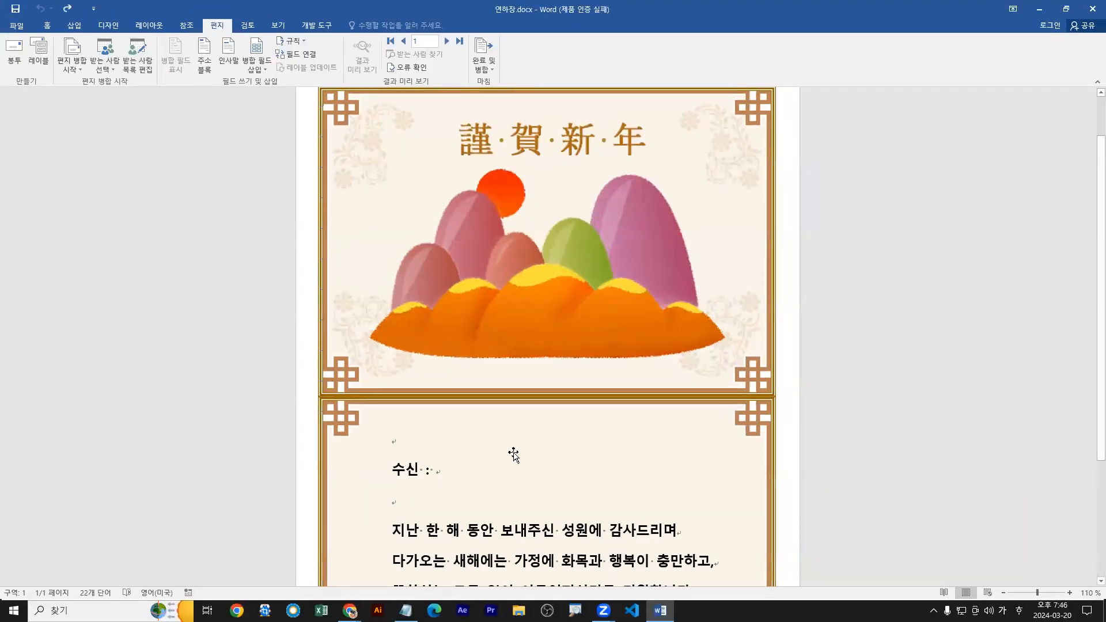
pyautogui.click(267, 70)
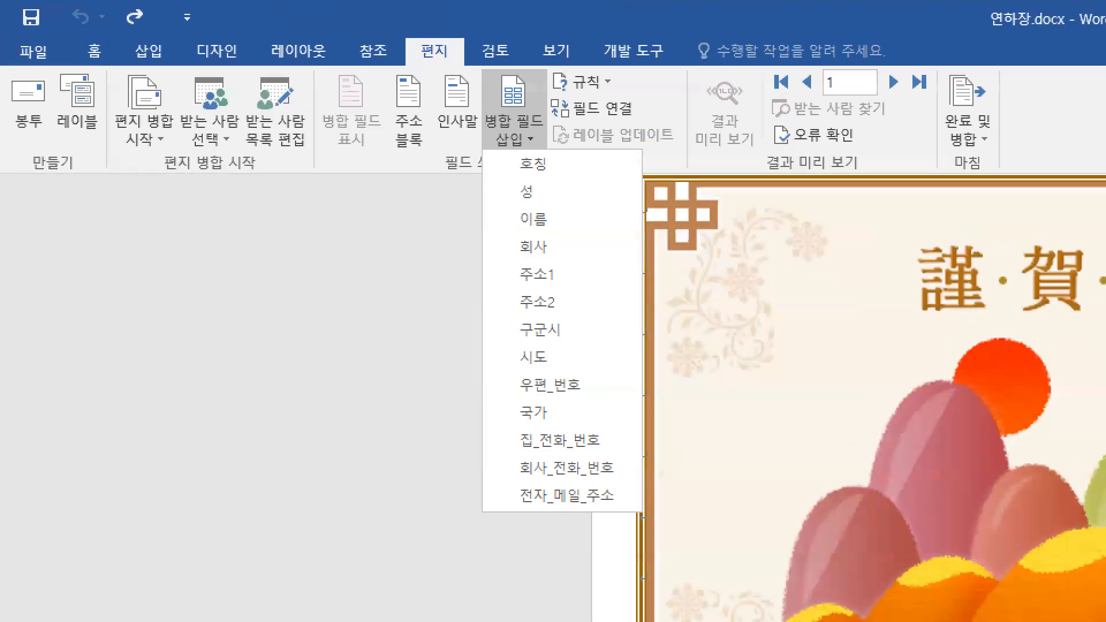
pyautogui.click(104, 125)
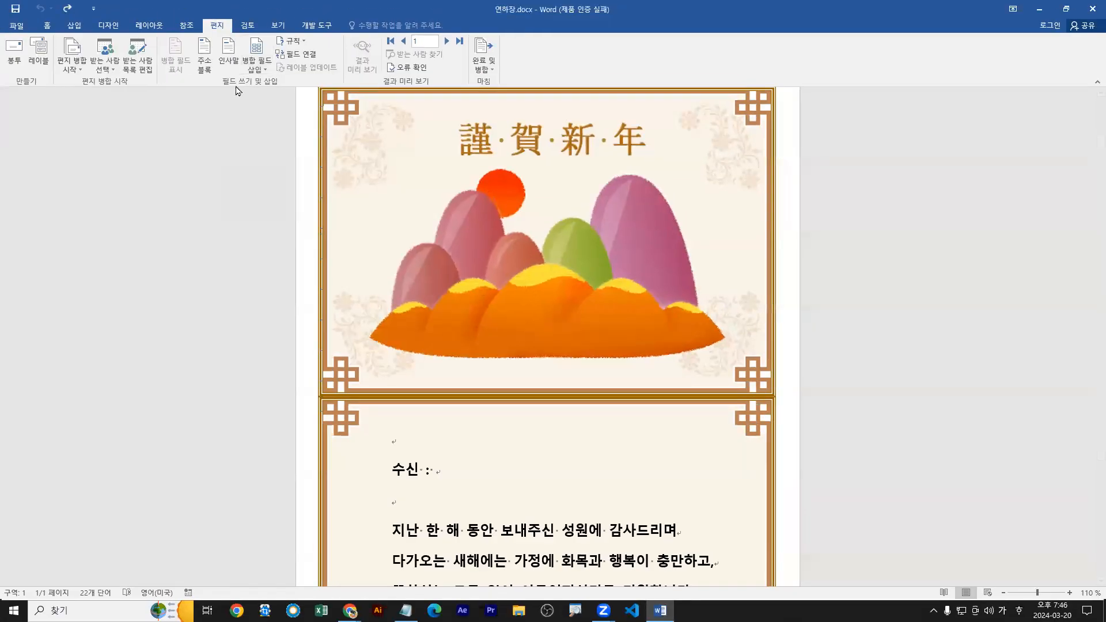
pyautogui.click(260, 68)
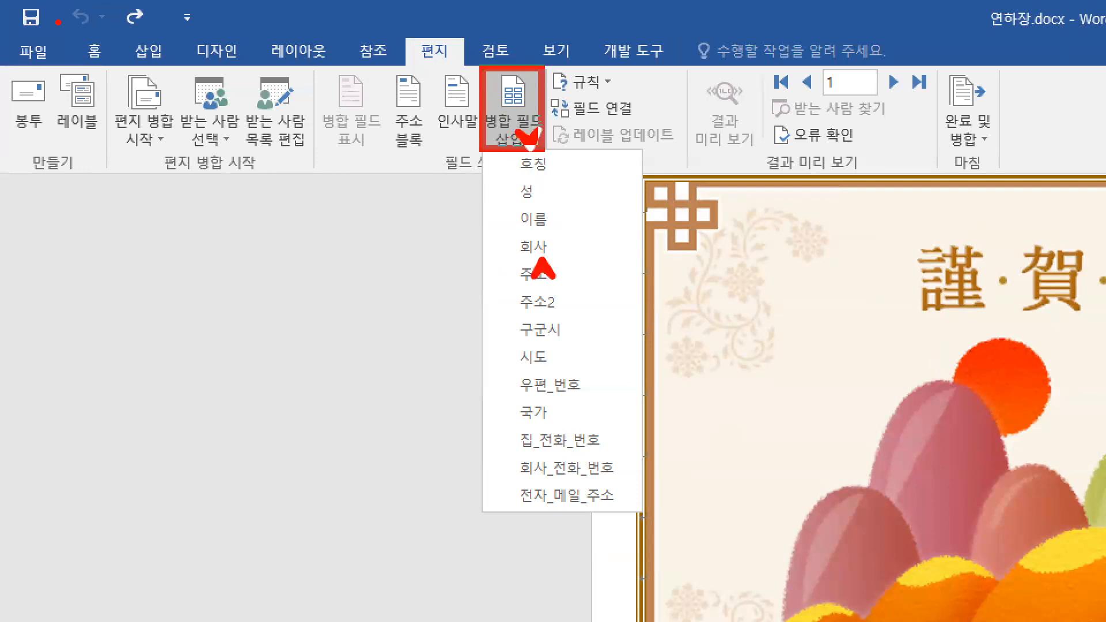
pyautogui.press('Escape')
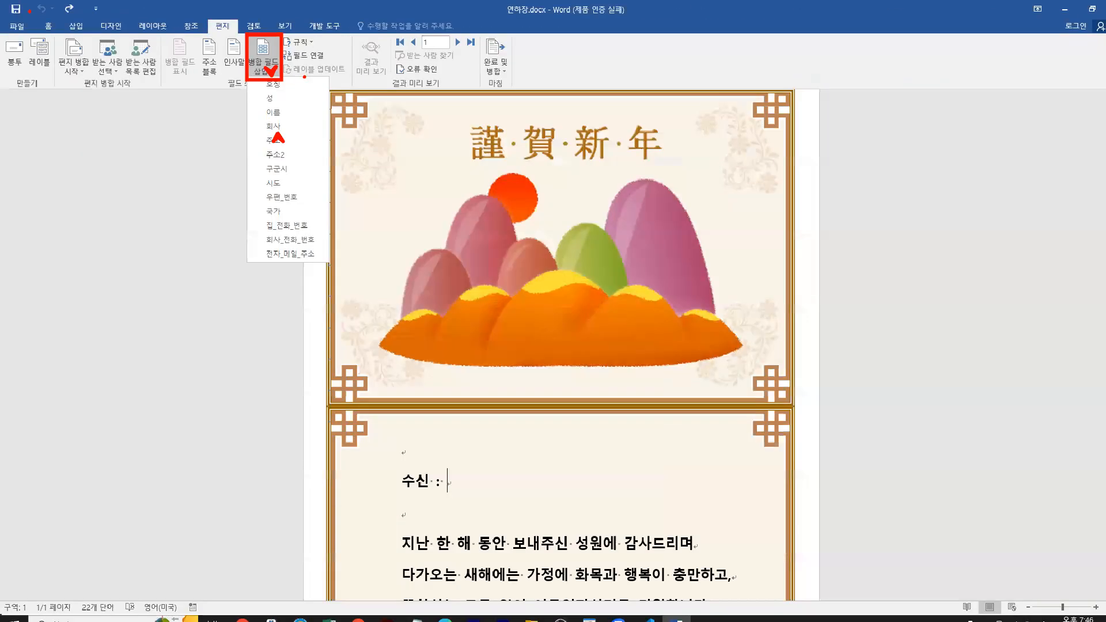
pyautogui.click(107, 68)
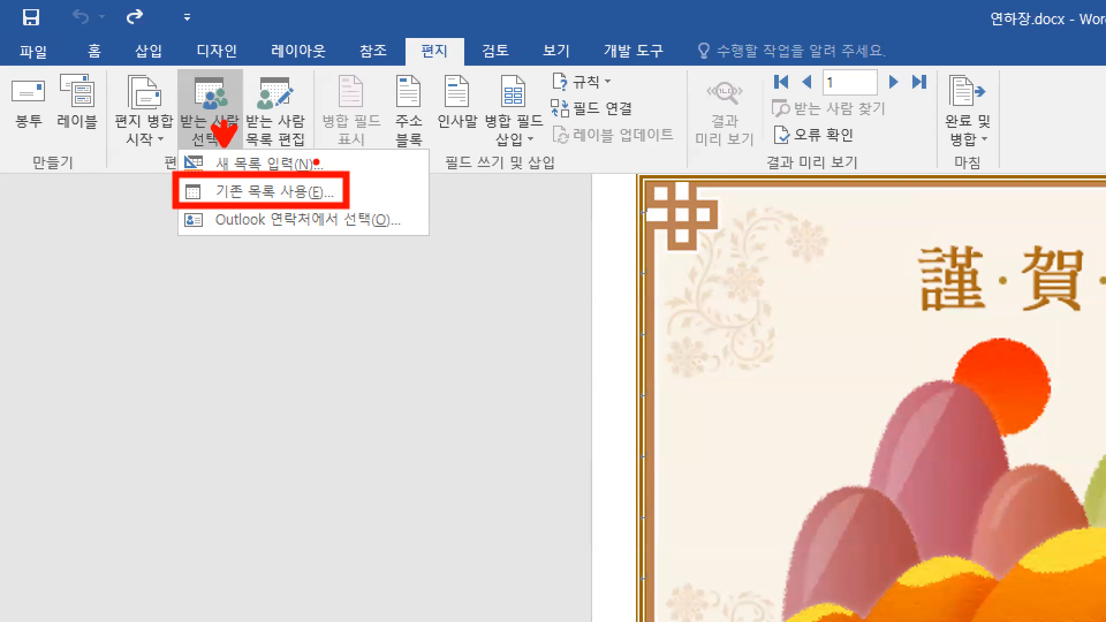
pyautogui.press('Escape')
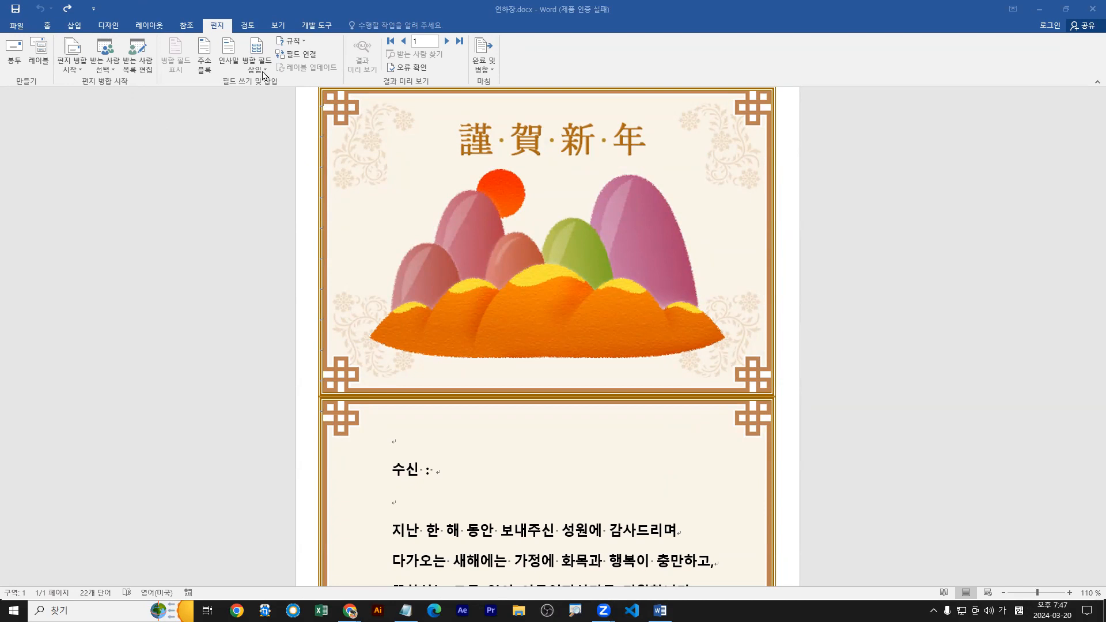
# Insert the 회사 merge field after "수신 :".
pyautogui.click(263, 70)
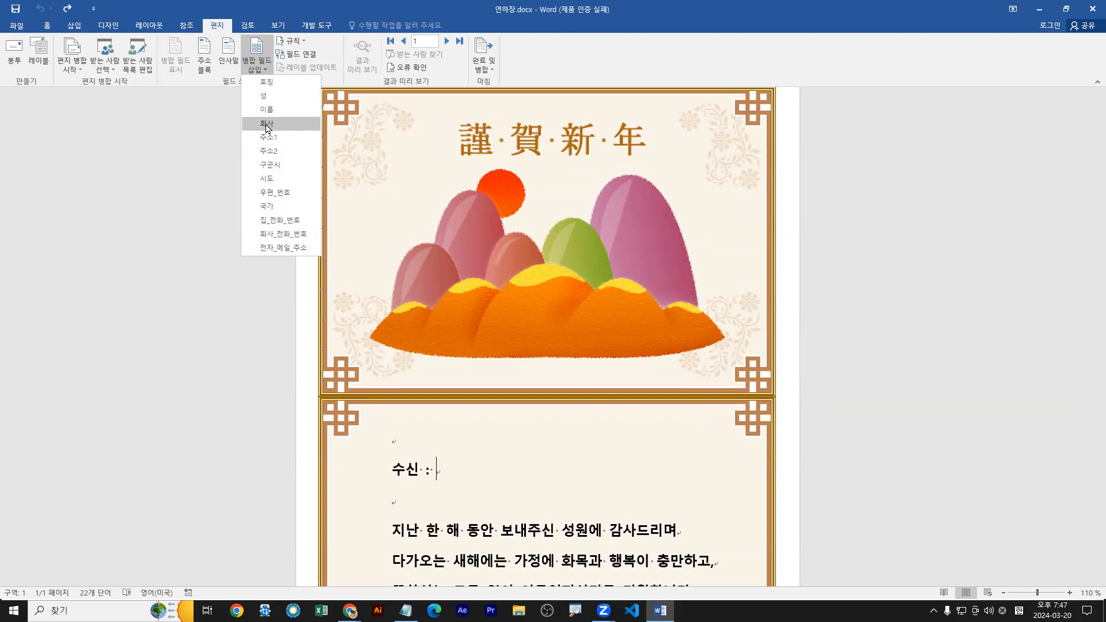
pyautogui.click(267, 124)
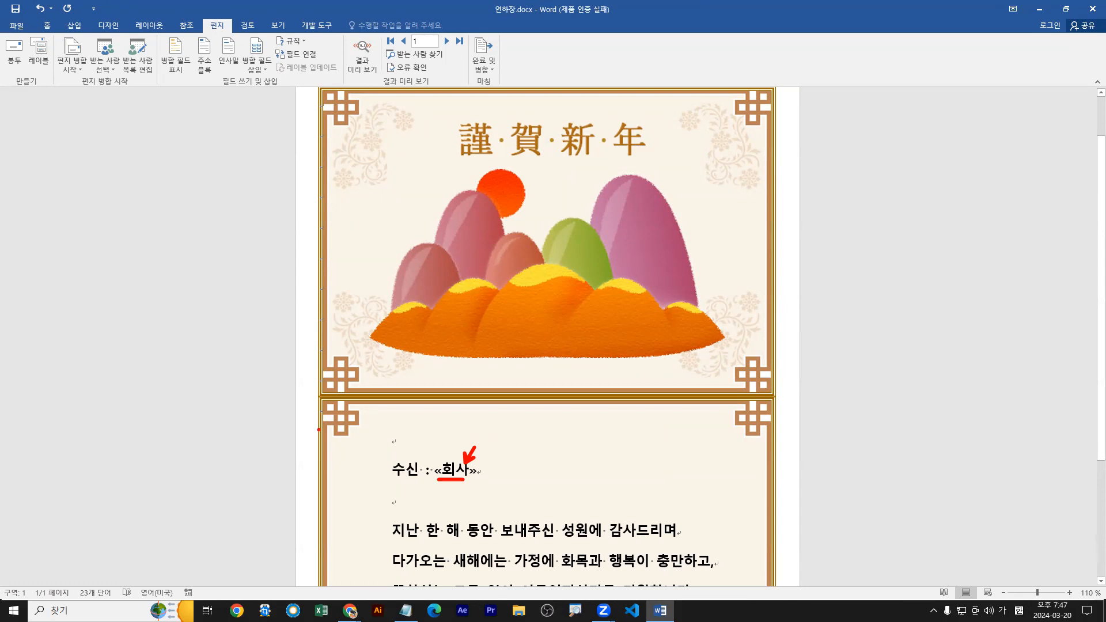
pyautogui.press('Escape')
# Preview the merge results, advance from the first to the second recipient, and turn the preview off.
pyautogui.click(363, 51)
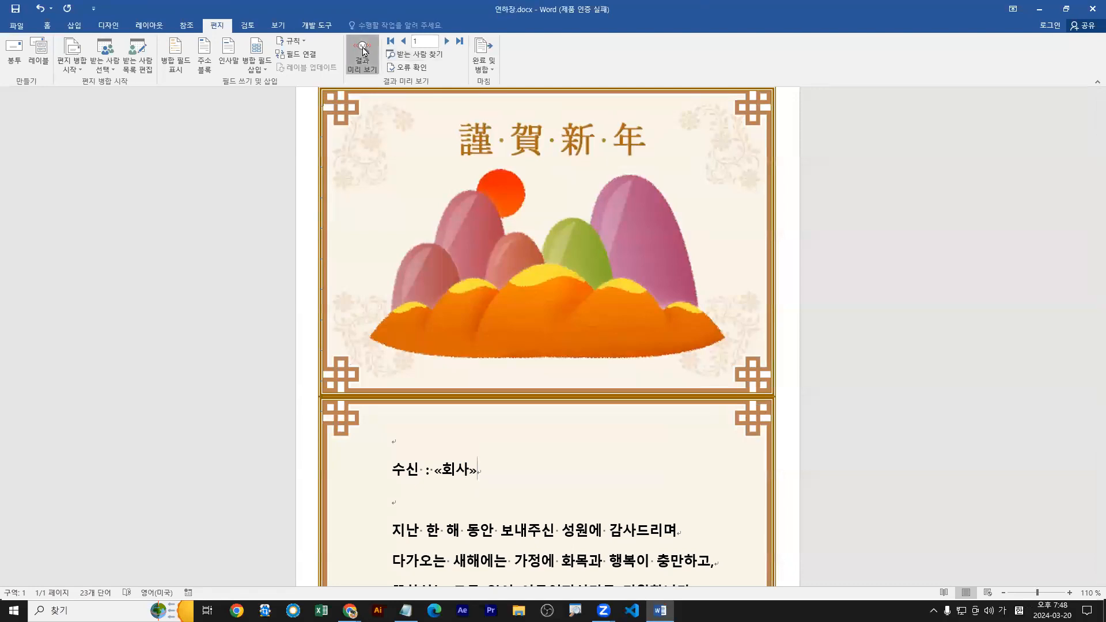
pyautogui.moveTo(302, 58)
pyautogui.mouseDown()
pyautogui.moveTo(366, 45)
pyautogui.moveTo(368, 84)
pyautogui.moveTo(359, 86)
pyautogui.moveTo(359, 64)
pyautogui.moveTo(375, 92)
pyautogui.mouseUp()
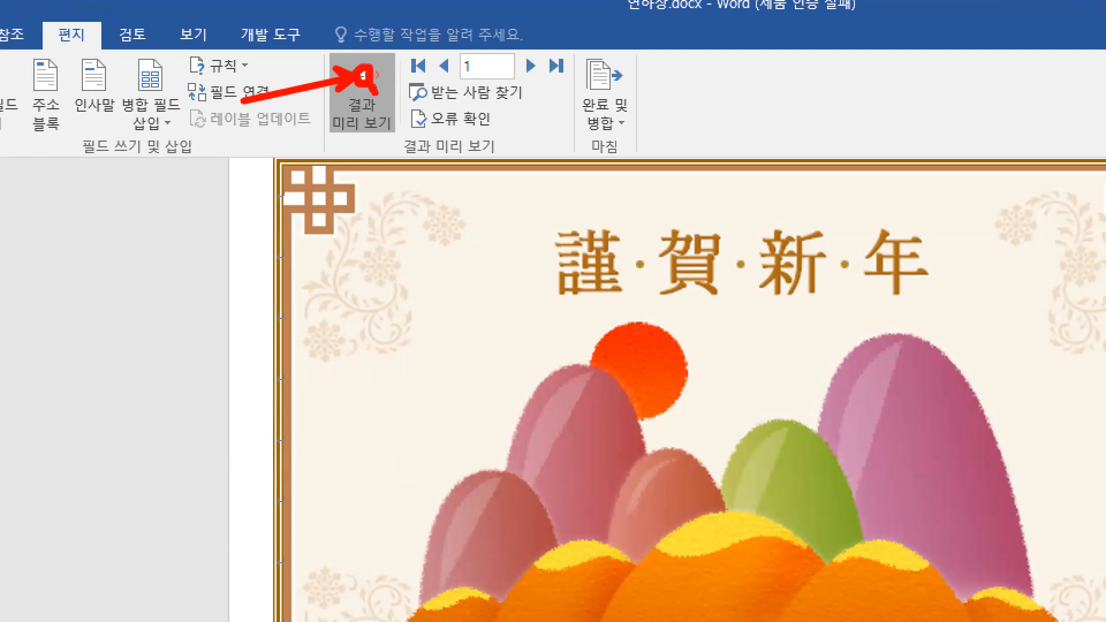
pyautogui.click(362, 87)
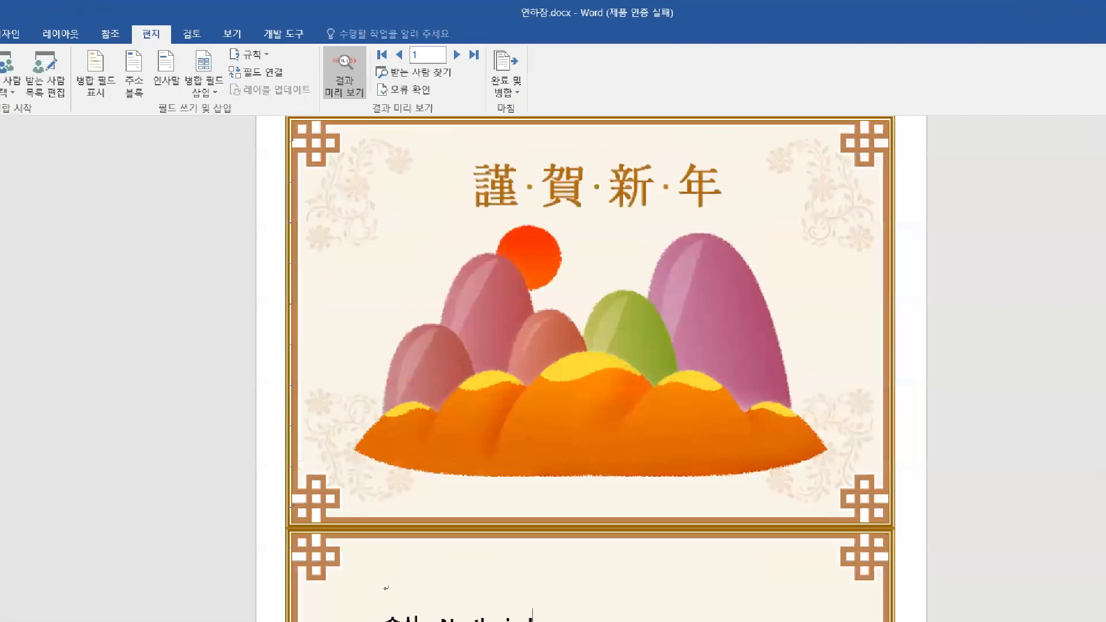
pyautogui.moveTo(405, 59); pyautogui.dragTo(433, 60)
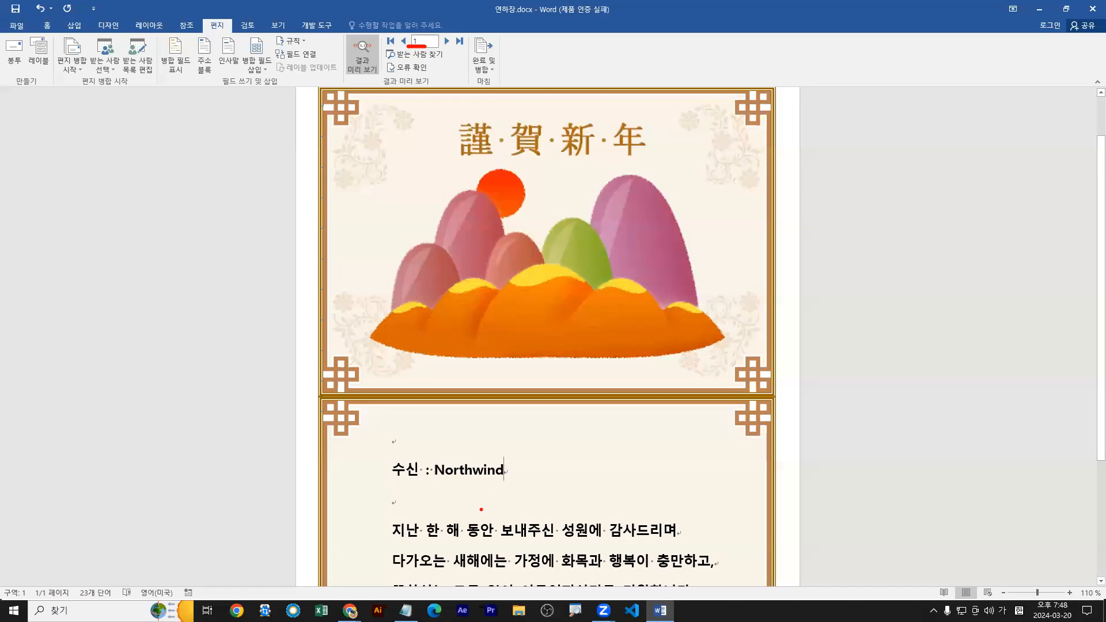
pyautogui.moveTo(438, 476); pyautogui.dragTo(449, 476)
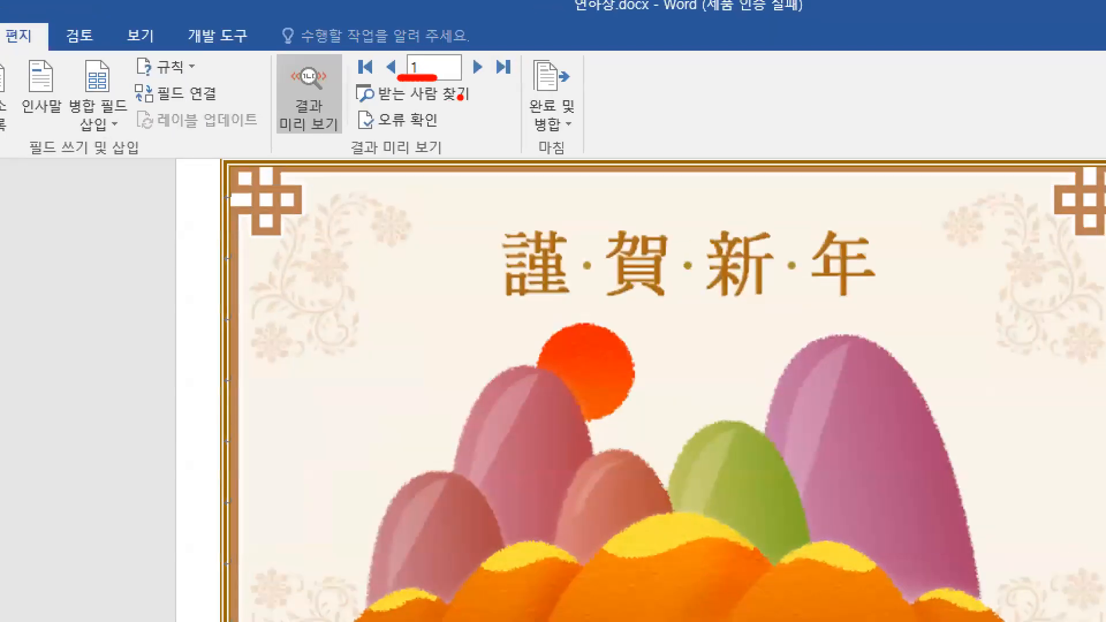
pyautogui.moveTo(441, 33); pyautogui.dragTo(456, 49)
pyautogui.moveTo(483, 83); pyautogui.dragTo(483, 100)
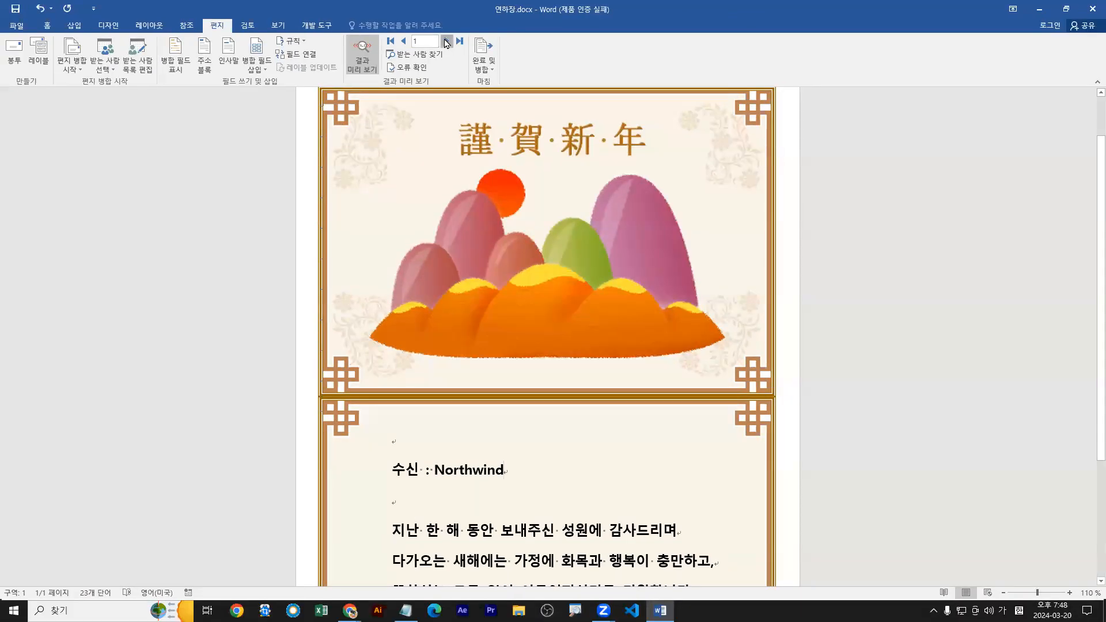
pyautogui.click(478, 67)
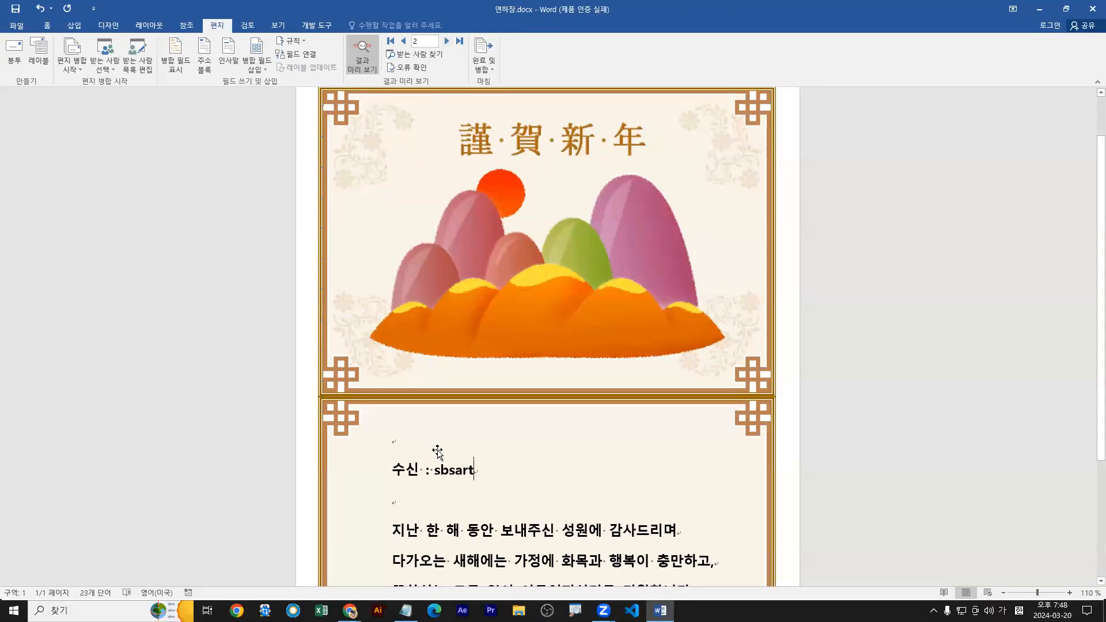
pyautogui.doubleClick(454, 476)
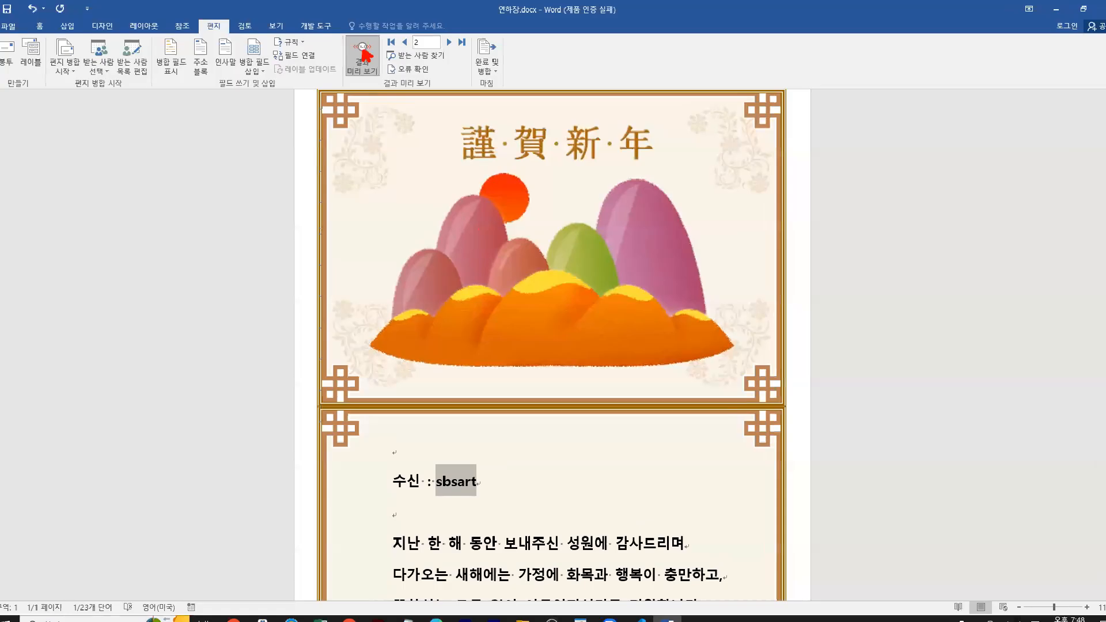
pyautogui.click(360, 64)
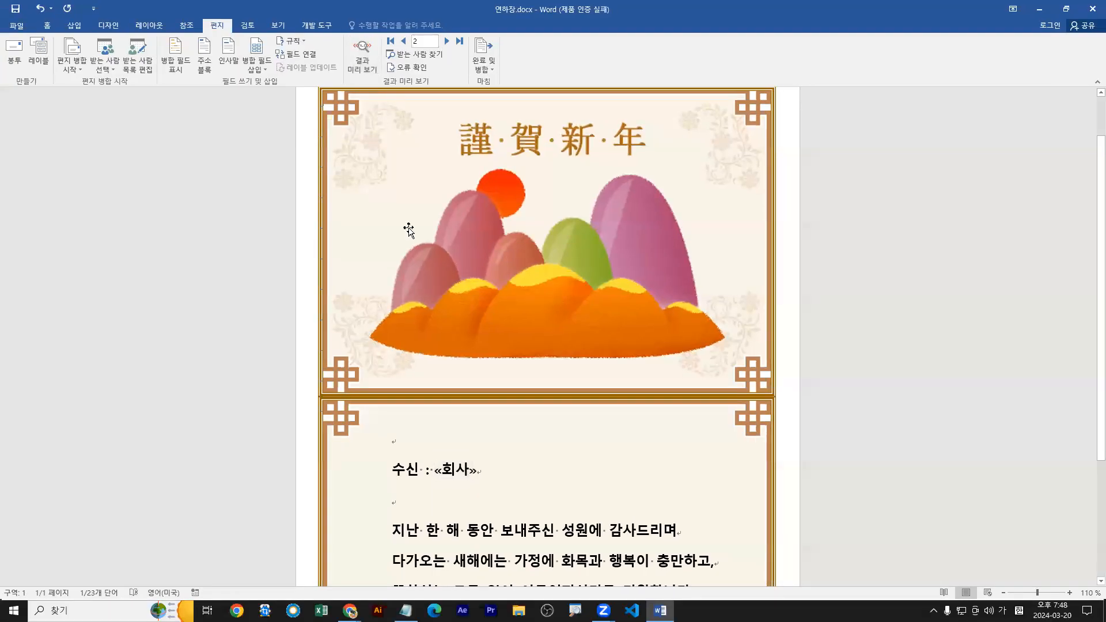
# Edit the 회사 merge field and set its format to 대문자.
pyautogui.rightClick(456, 471)
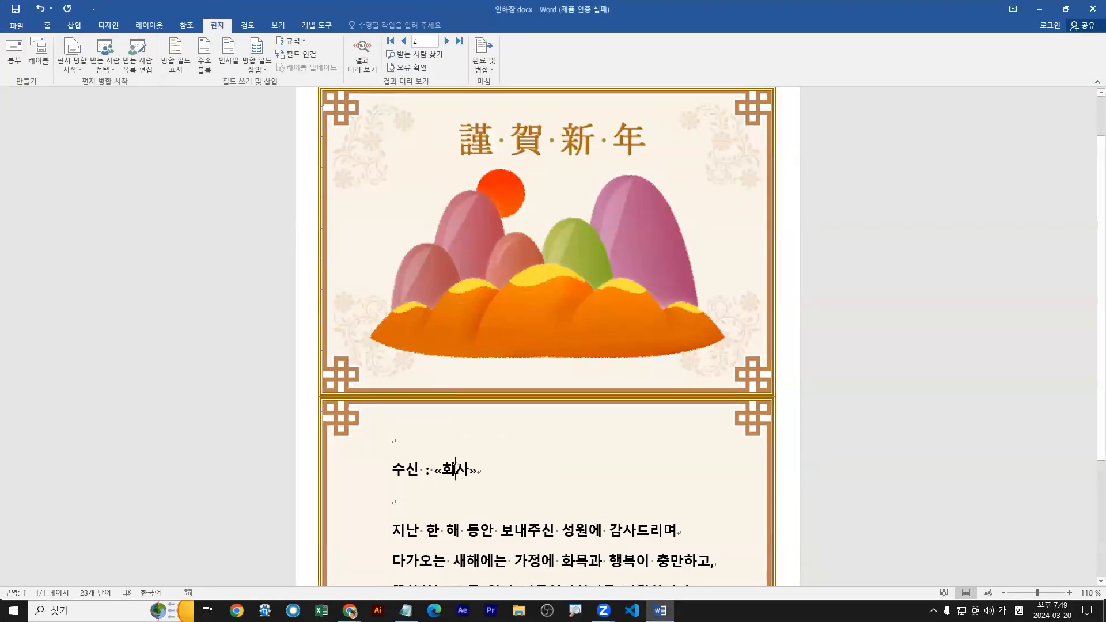
pyautogui.rightClick(455, 481)
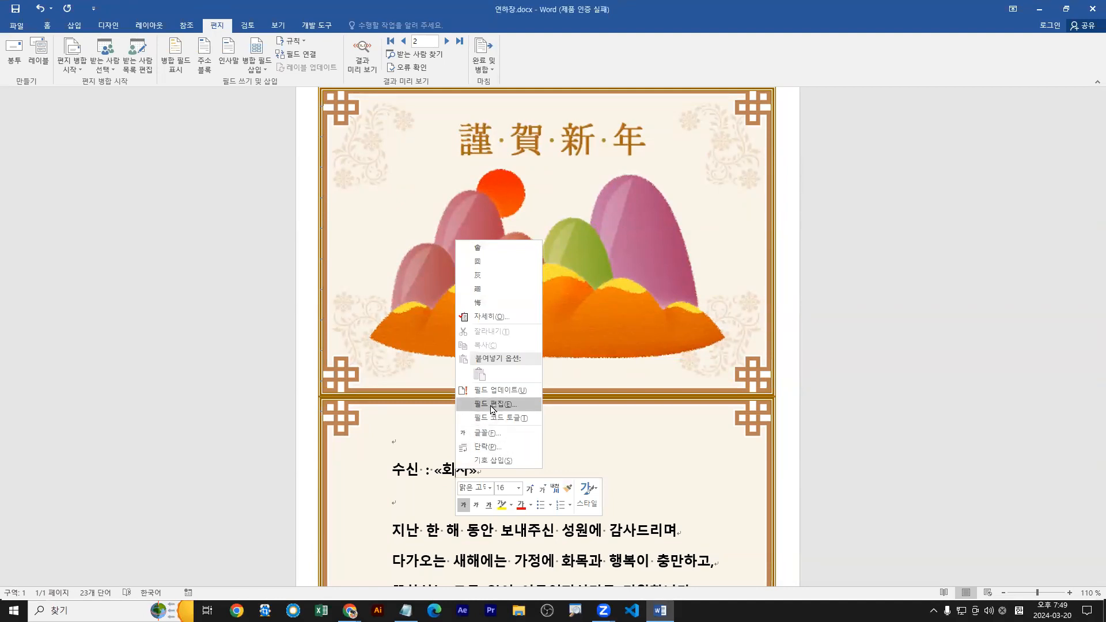
pyautogui.click(492, 406)
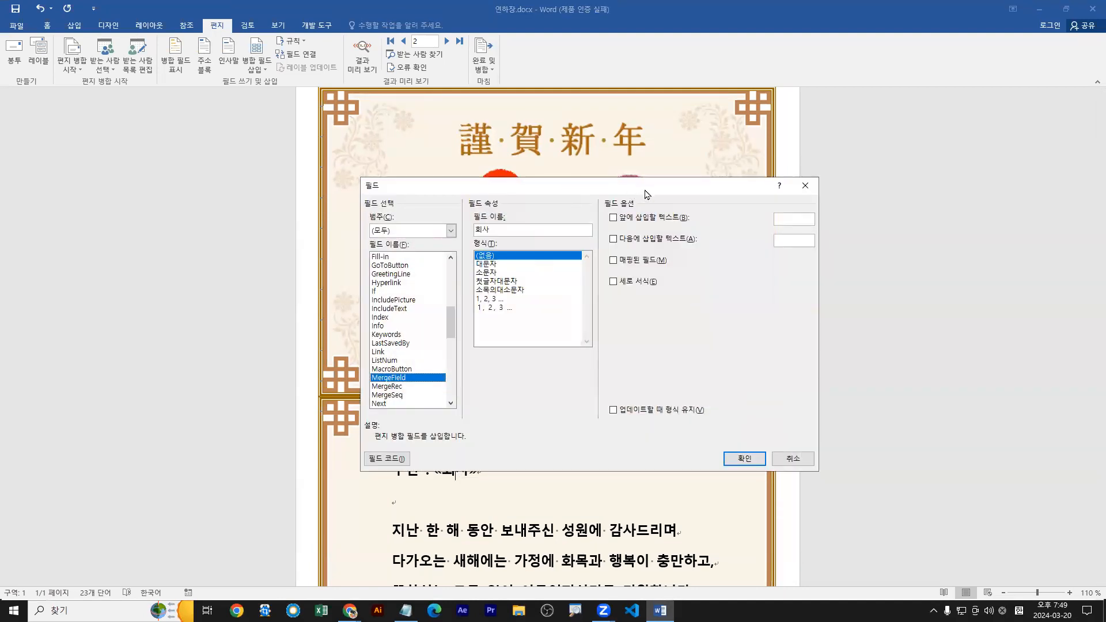
pyautogui.moveTo(645, 190); pyautogui.dragTo(789, 216)
pyautogui.click(634, 290)
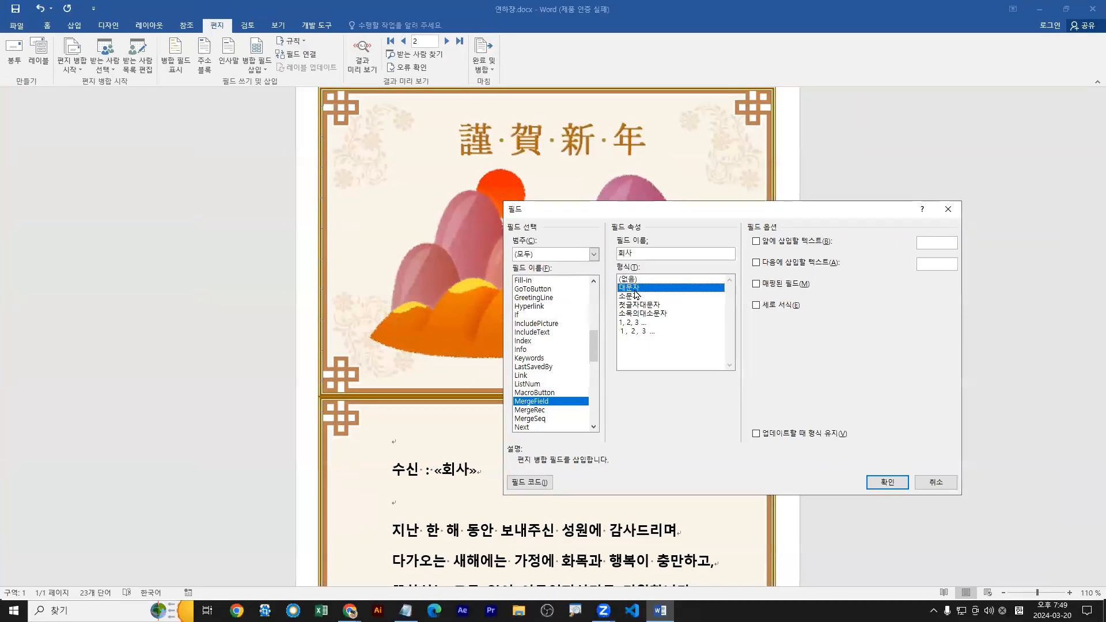
pyautogui.click(887, 483)
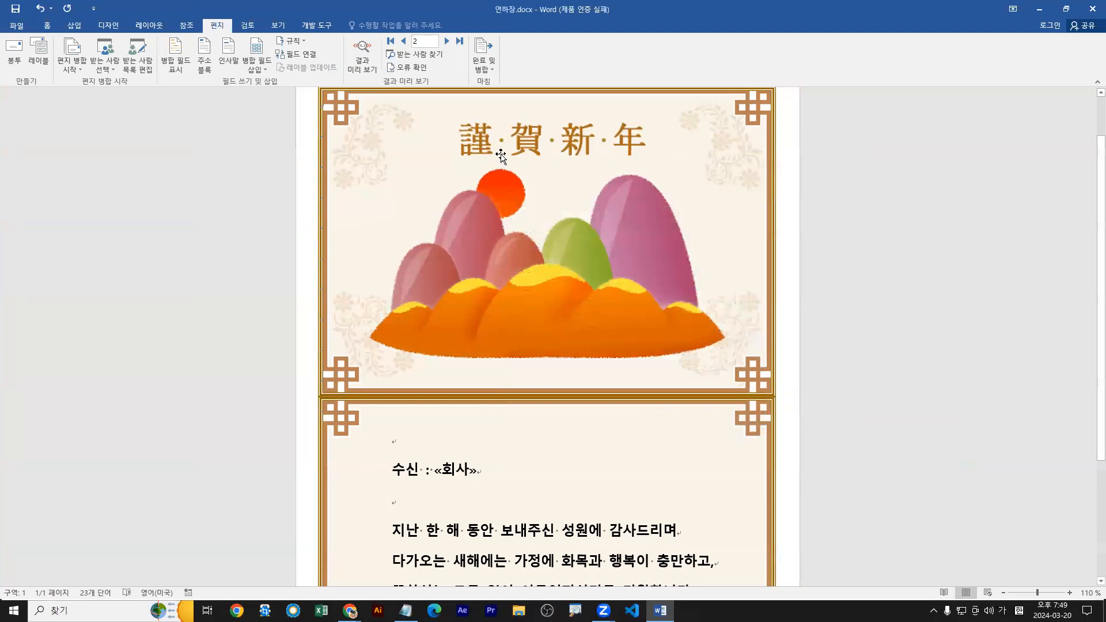
# Preview the reformatted 회사 field for both recipients, moving between records 1 and 2, and turn the preview off.
pyautogui.click(363, 68)
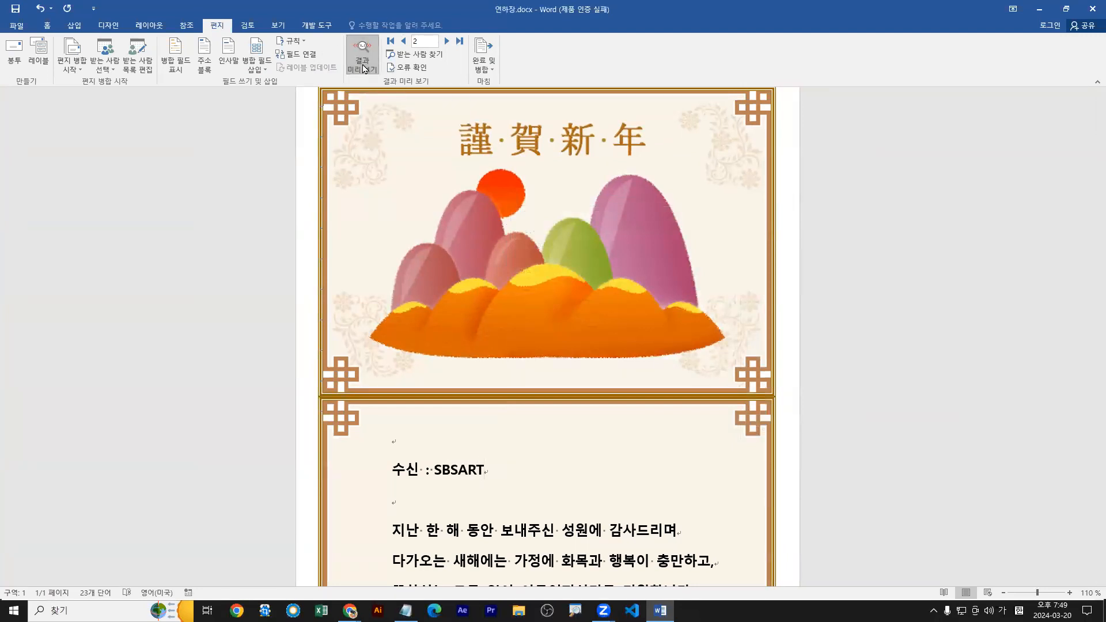
pyautogui.click(403, 41)
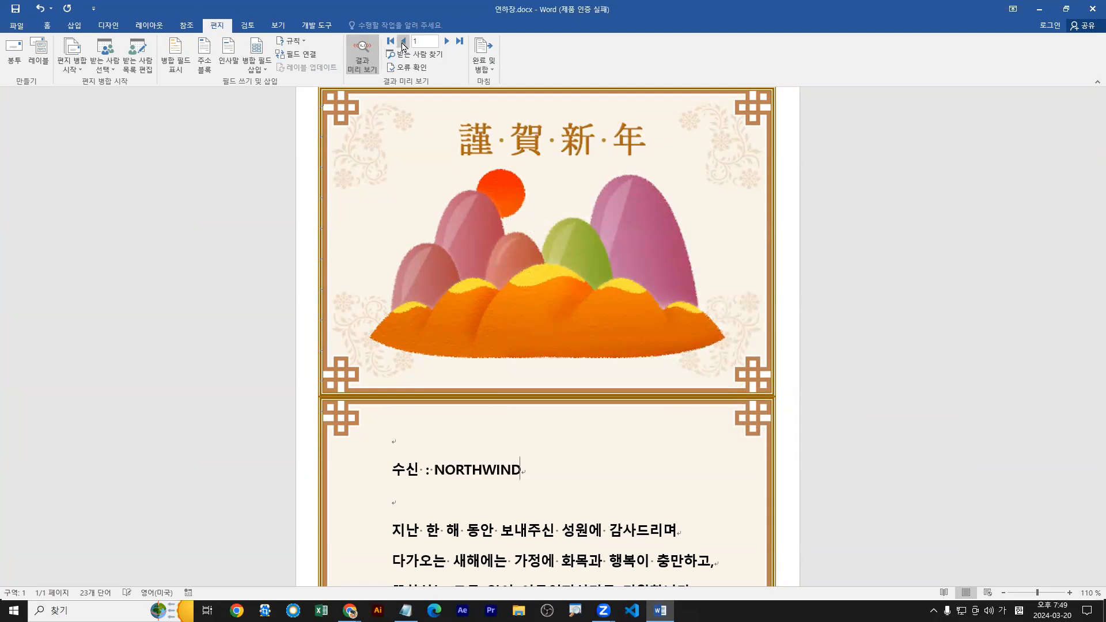
pyautogui.click(447, 41)
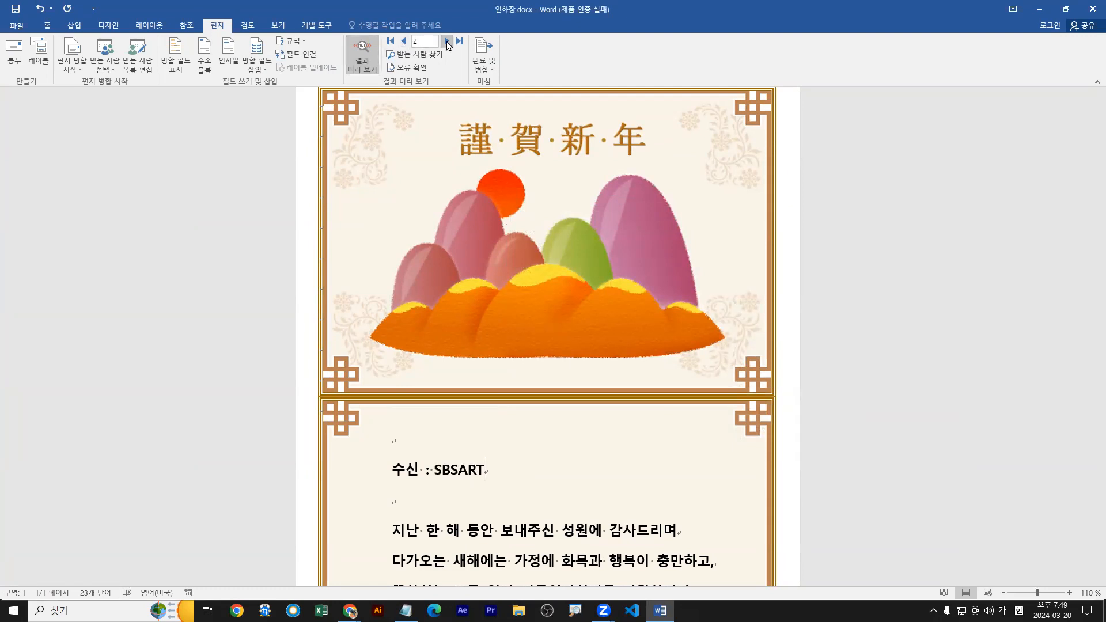
pyautogui.click(406, 42)
pyautogui.click(447, 42)
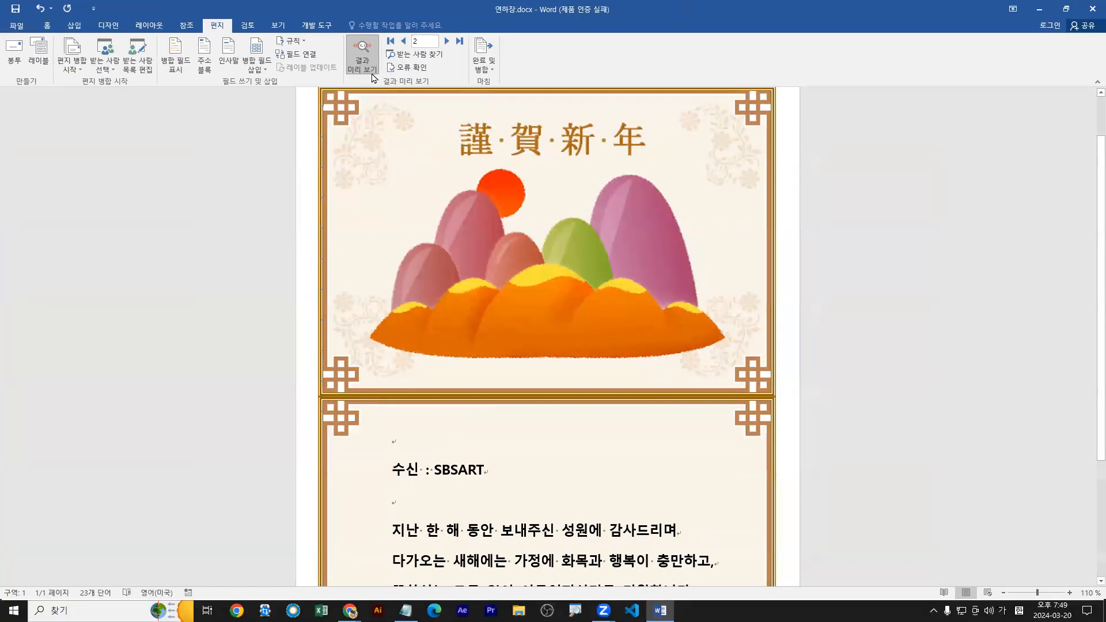
pyautogui.click(366, 67)
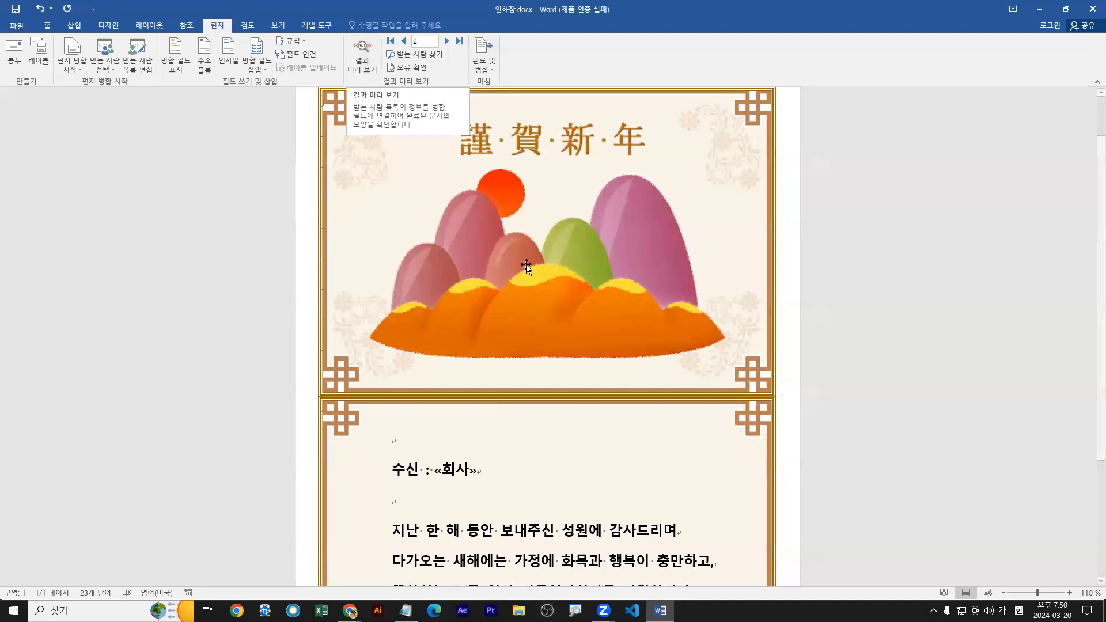
# Place the insertion point in the empty line below the 수신 line and start inserting a greeting line (인사말).
pyautogui.scroll(-3, 538, 385)
pyautogui.scroll(-2, 538, 385)
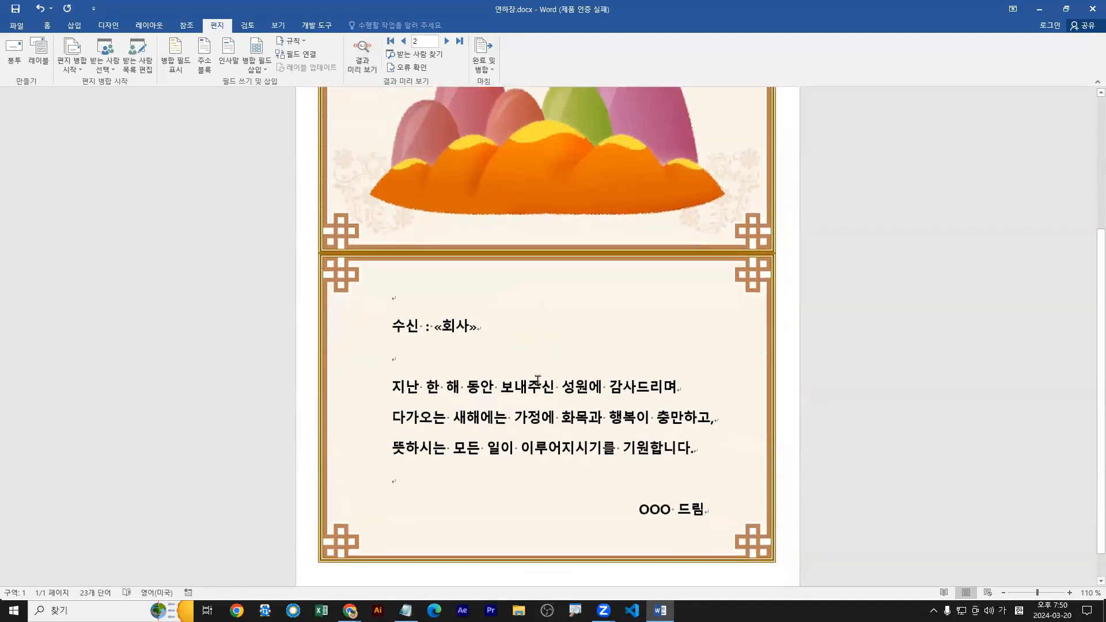
pyautogui.click(396, 361)
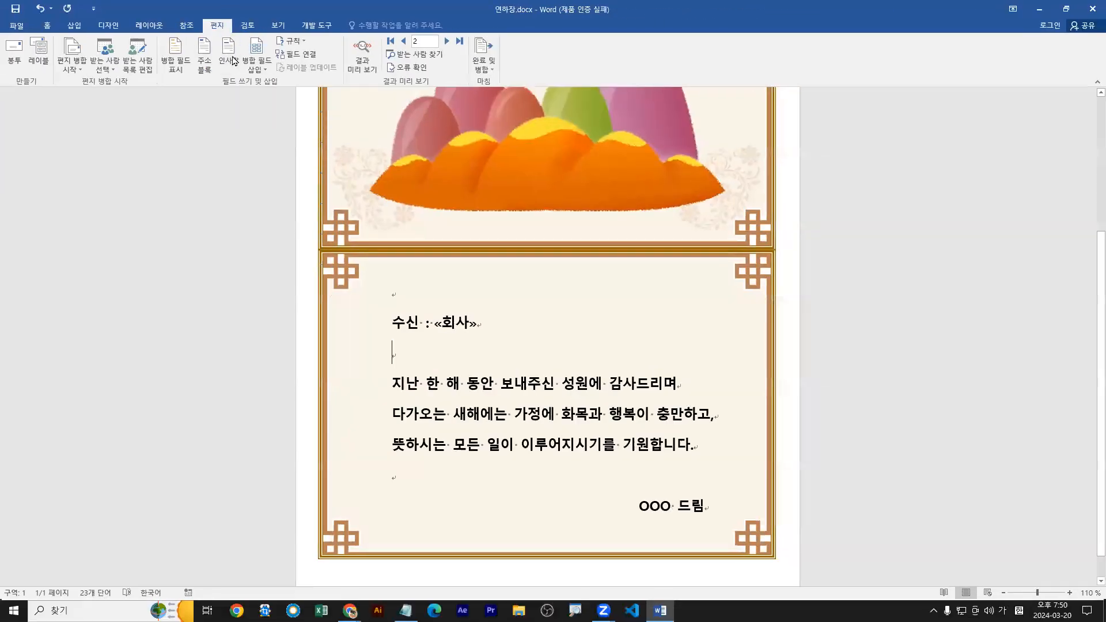
pyautogui.click(236, 95)
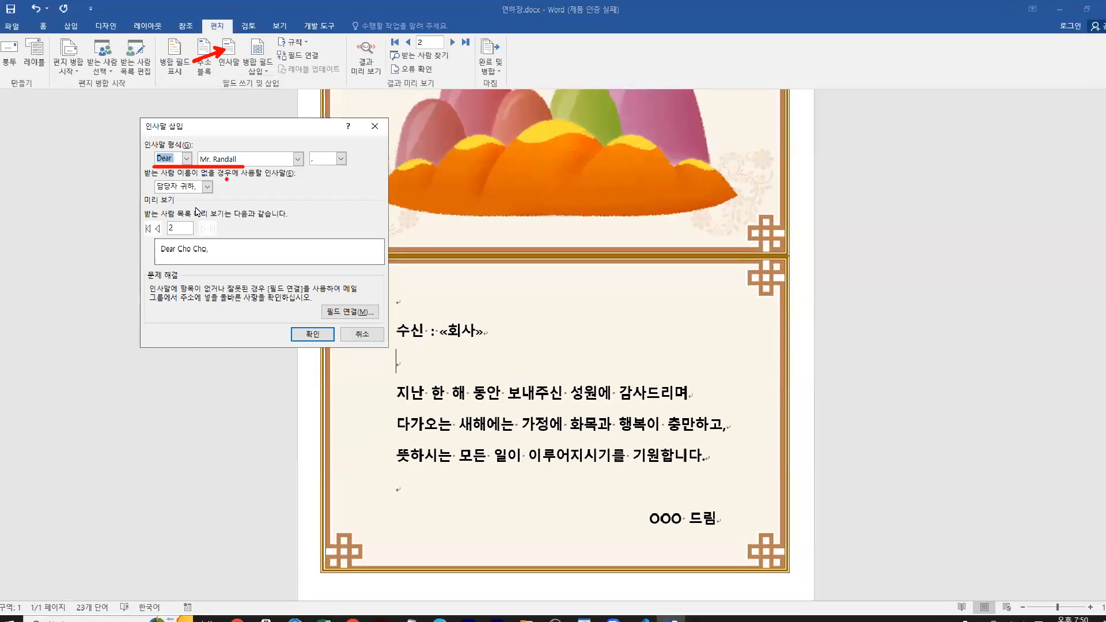
# Check the greeting preview for recipients 1 and 2, comparing the name with the chosen greeting format.
pyautogui.click(160, 224)
pyautogui.click(204, 223)
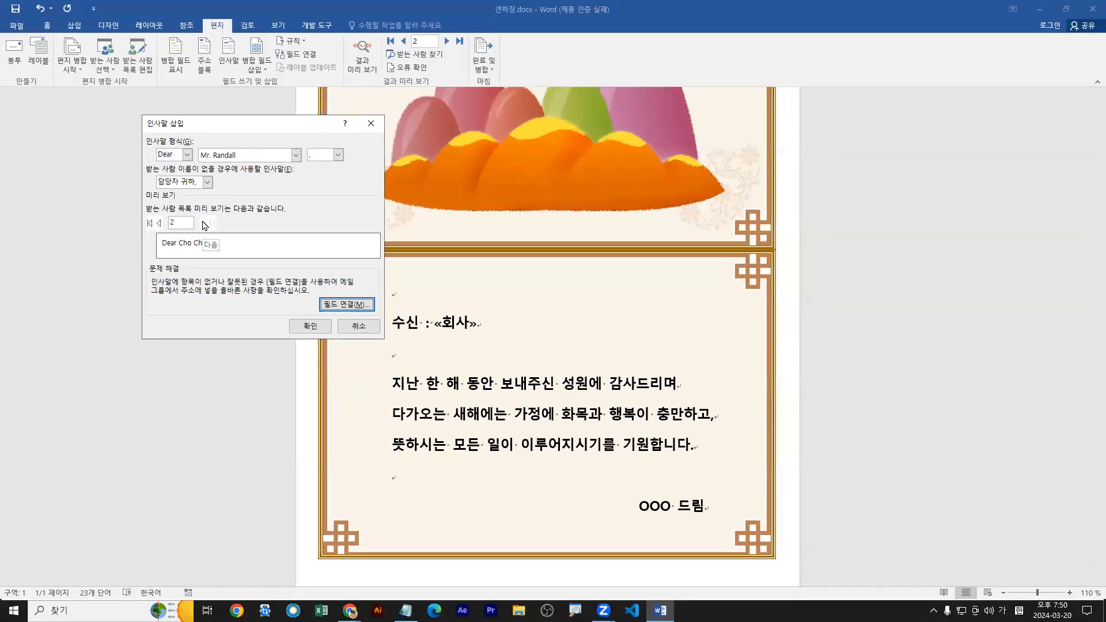
pyautogui.click(159, 224)
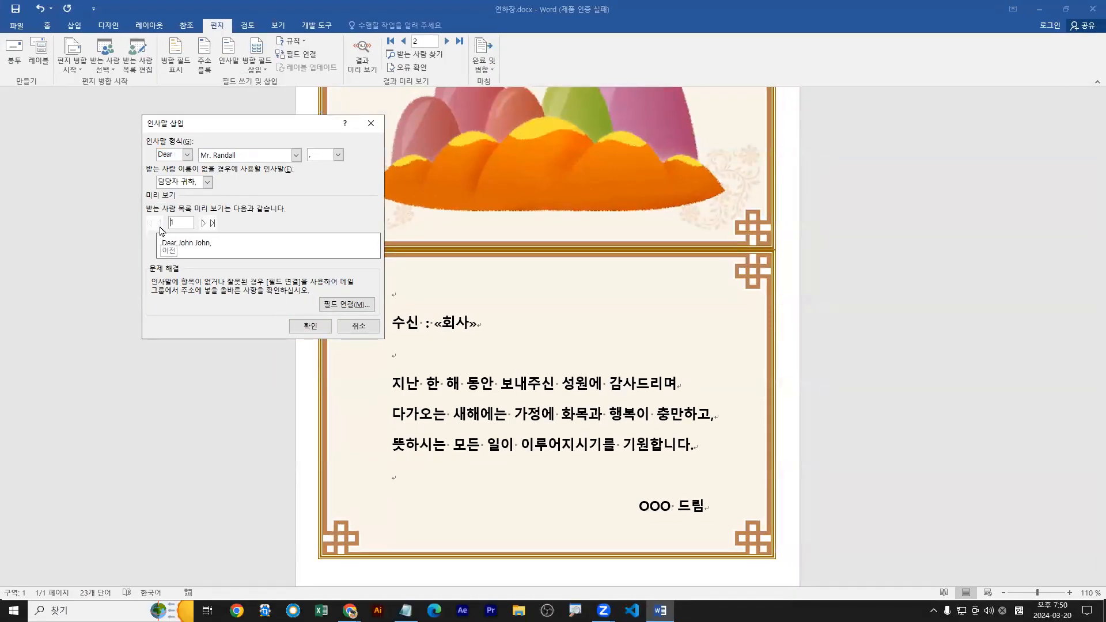
pyautogui.click(205, 224)
pyautogui.click(160, 225)
pyautogui.click(204, 224)
pyautogui.click(160, 223)
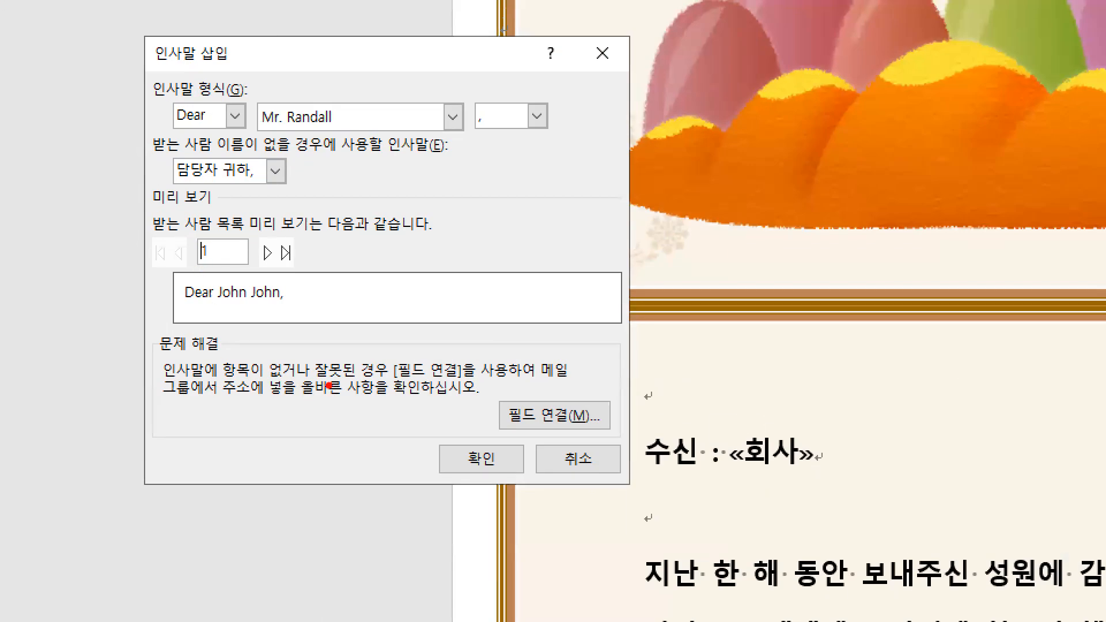
pyautogui.moveTo(314, 381); pyautogui.dragTo(462, 380)
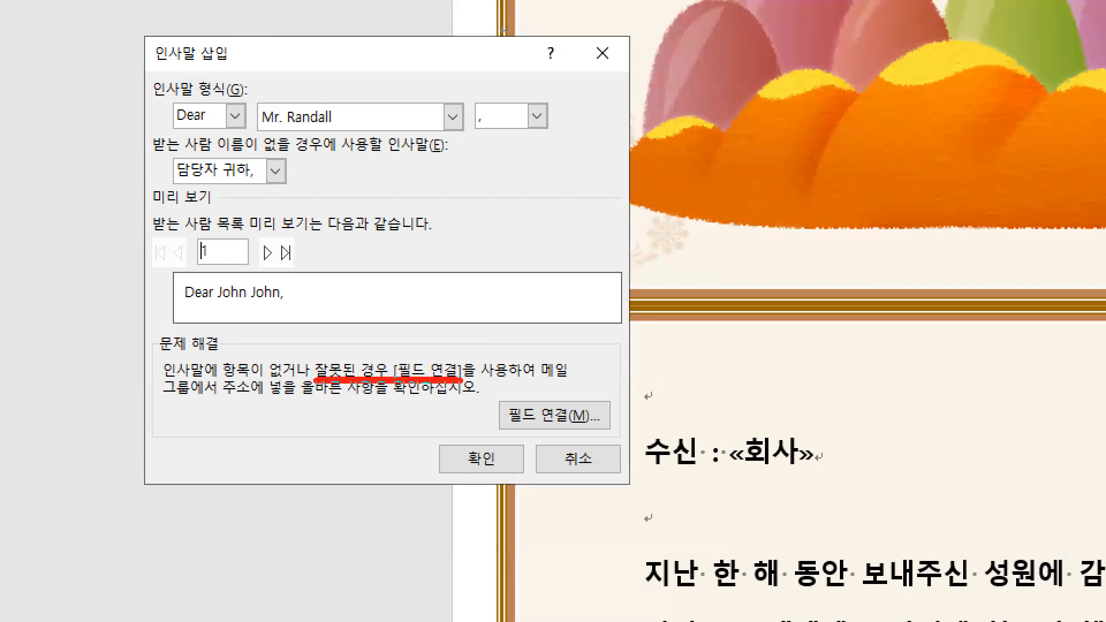
pyautogui.moveTo(166, 127); pyautogui.dragTo(338, 129)
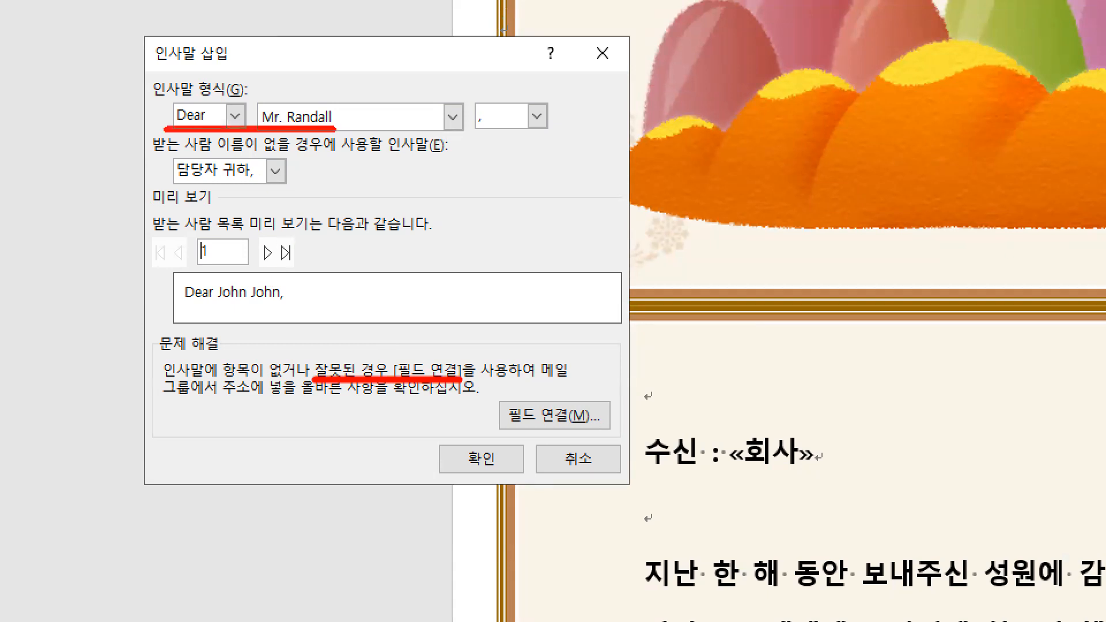
pyautogui.moveTo(213, 306); pyautogui.dragTo(279, 302)
pyautogui.press('e')
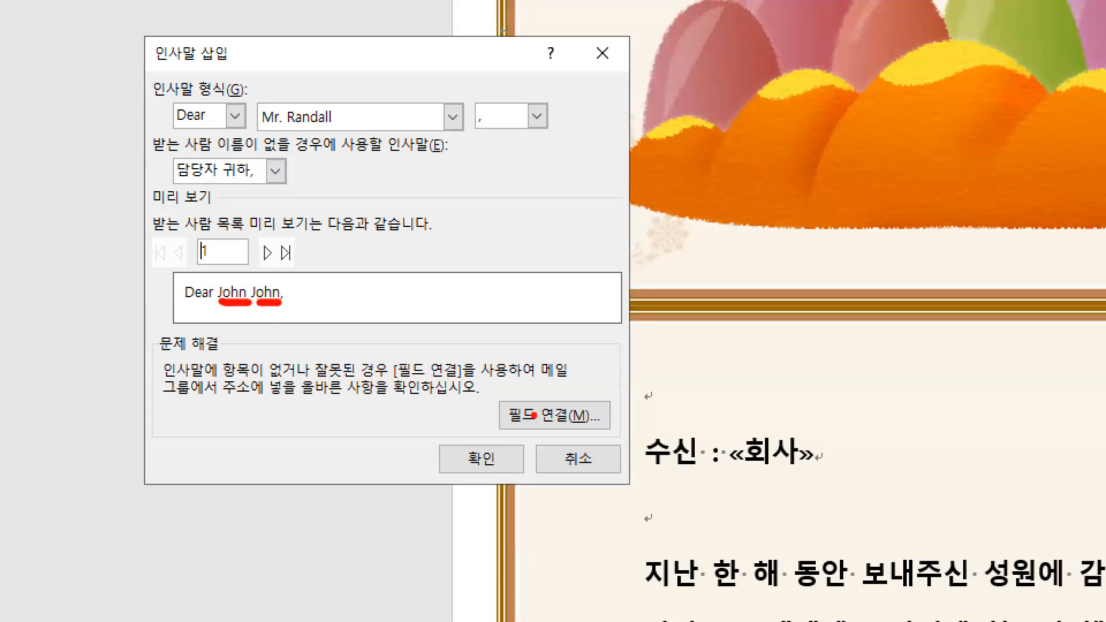
# Open the field matching (필드 연결) for the greeting line and review the recipient fields matched to 성 and 이름.
pyautogui.moveTo(541, 429); pyautogui.dragTo(528, 453)
pyautogui.moveTo(497, 399); pyautogui.dragTo(616, 431)
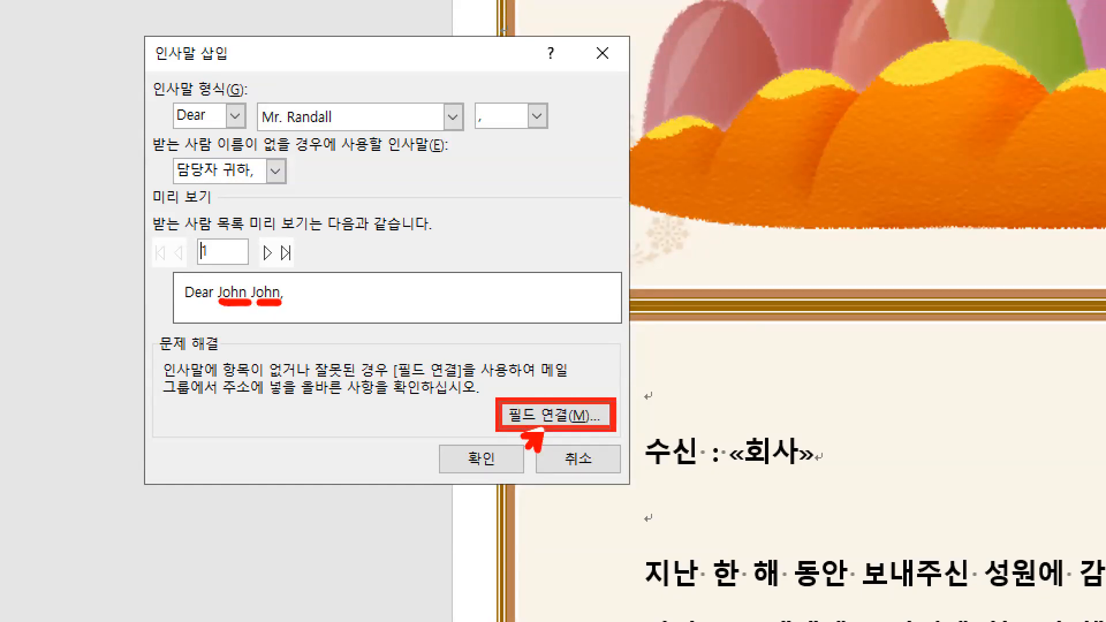
pyautogui.moveTo(321, 382); pyautogui.dragTo(455, 382)
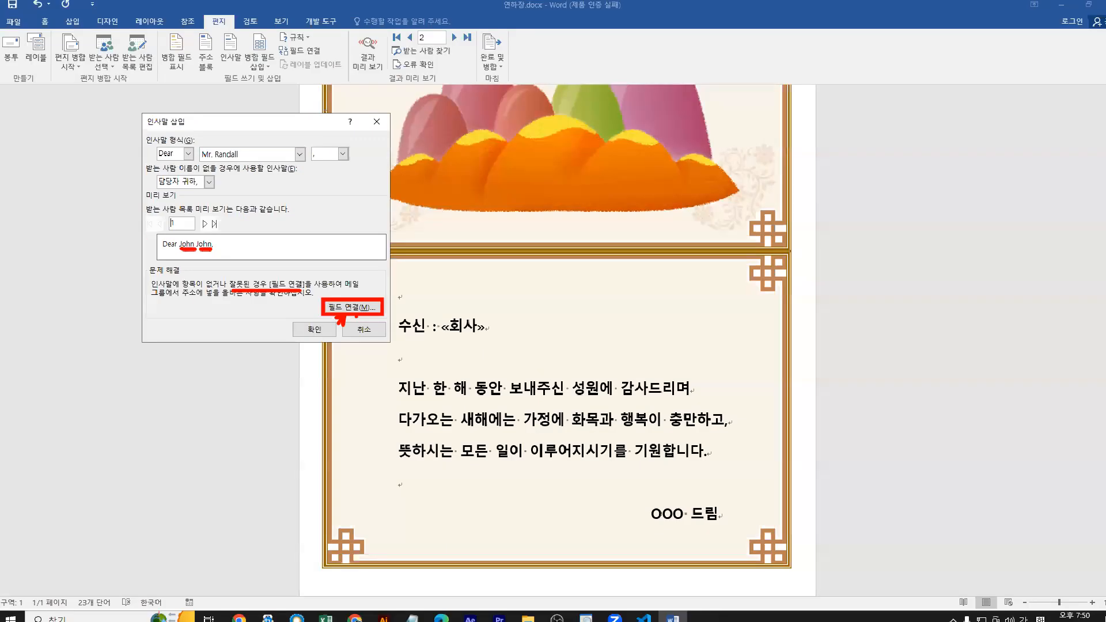
pyautogui.click(555, 415)
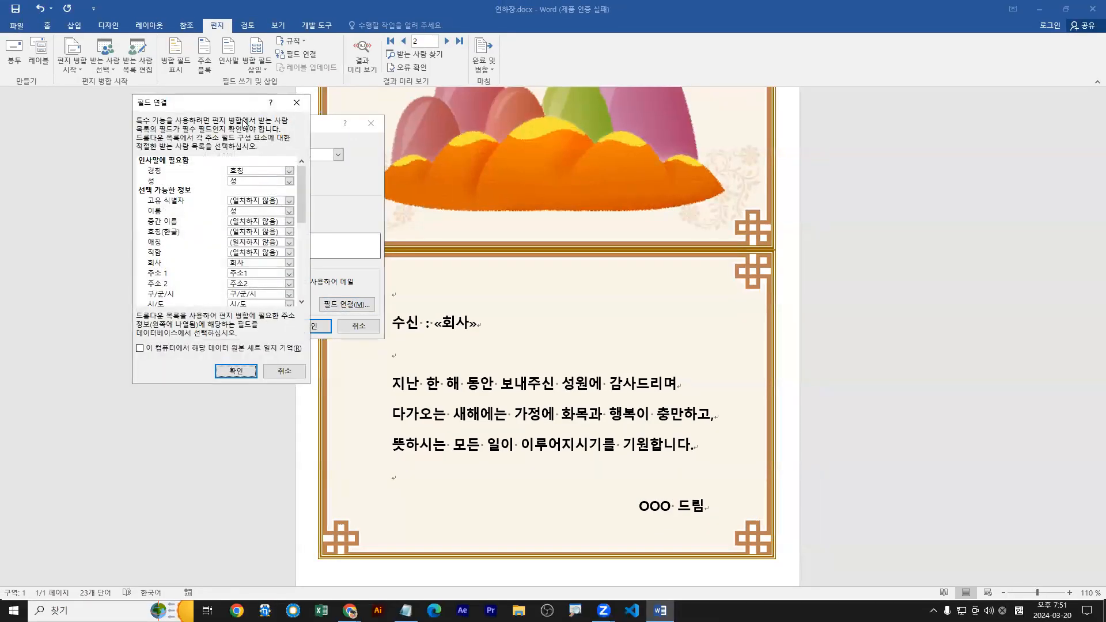
pyautogui.moveTo(248, 109); pyautogui.dragTo(548, 175)
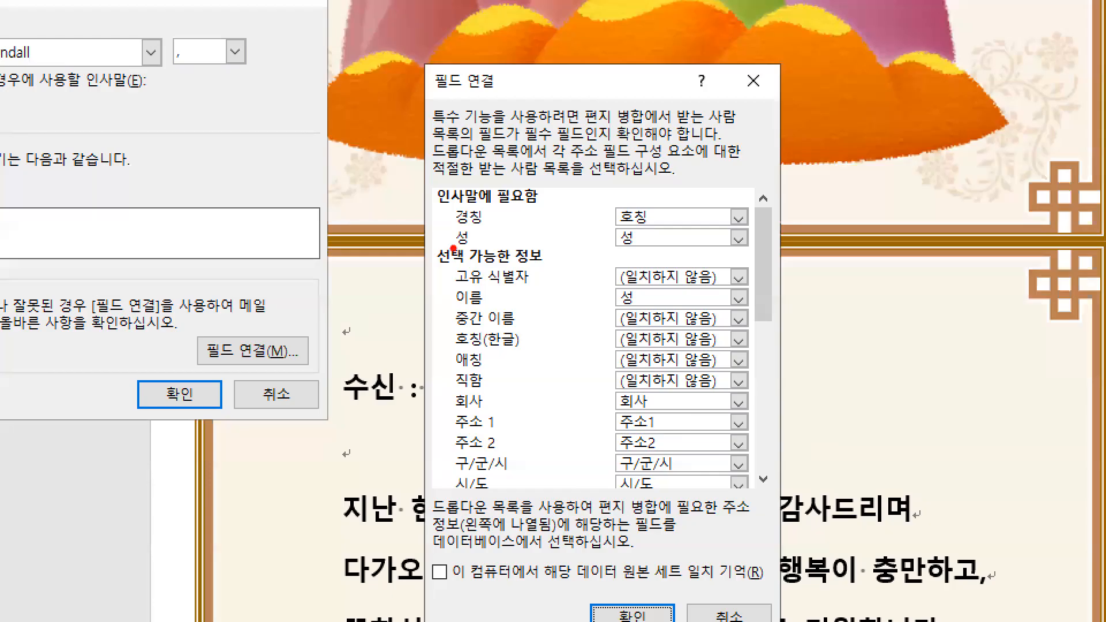
pyautogui.moveTo(454, 249); pyautogui.dragTo(662, 248)
pyautogui.press('b')
pyautogui.moveTo(451, 317)
pyautogui.mouseDown()
pyautogui.moveTo(683, 314)
pyautogui.moveTo(752, 288)
pyautogui.mouseUp()
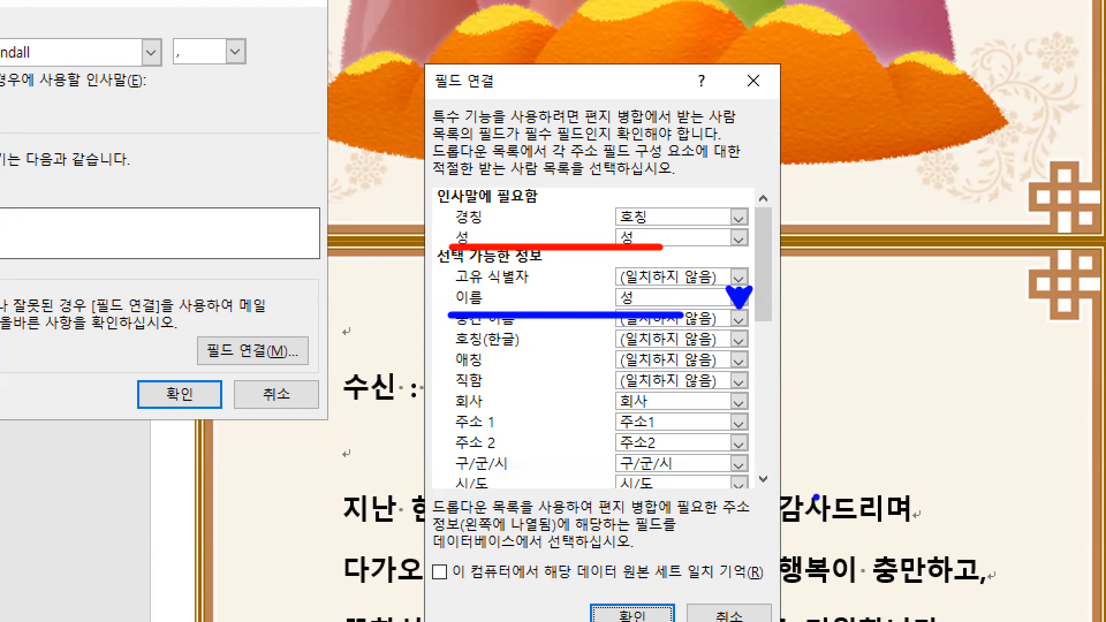
pyautogui.press('Escape')
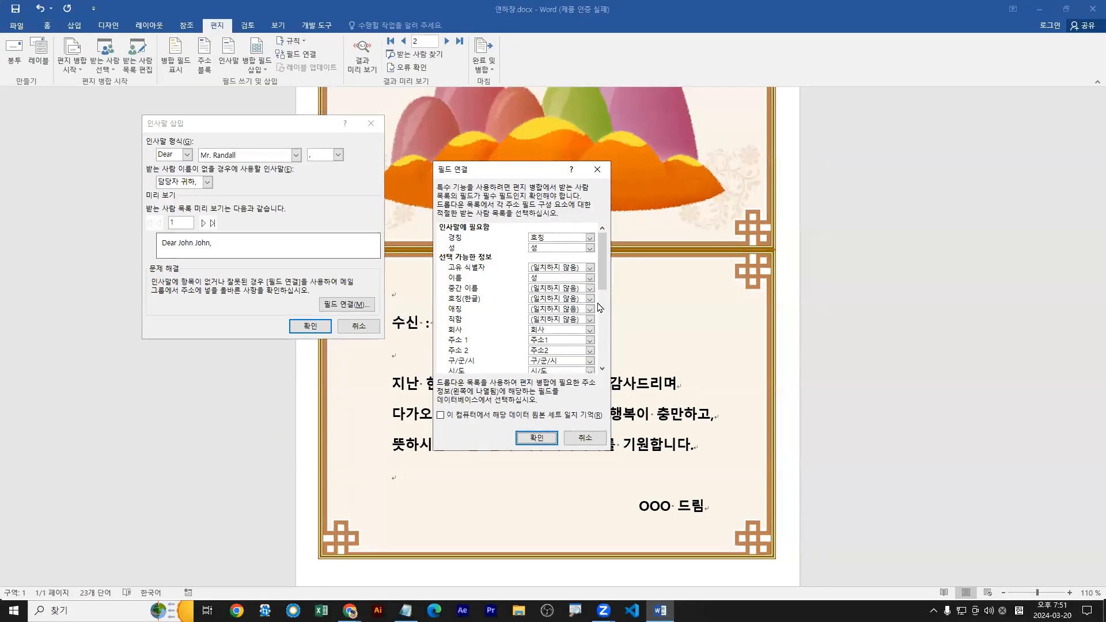
# Match the 이름 element to the recipient list's 이름 field and check the greeting preview for recipients 1 and 2.
pyautogui.click(739, 297)
pyautogui.click(513, 315)
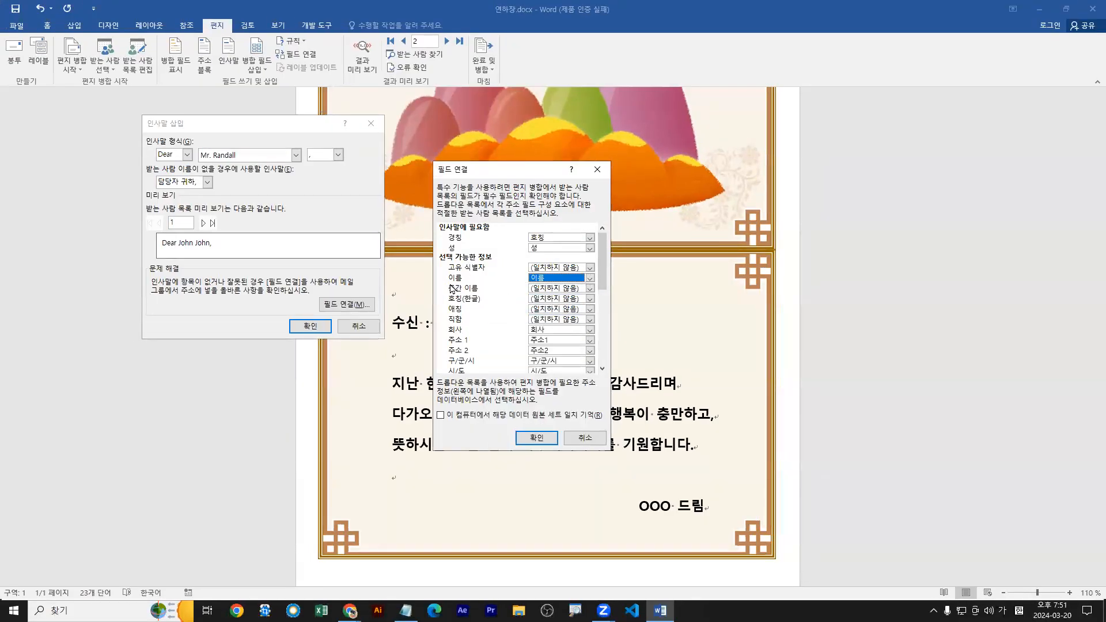
pyautogui.click(537, 439)
pyautogui.moveTo(178, 249); pyautogui.dragTo(217, 249)
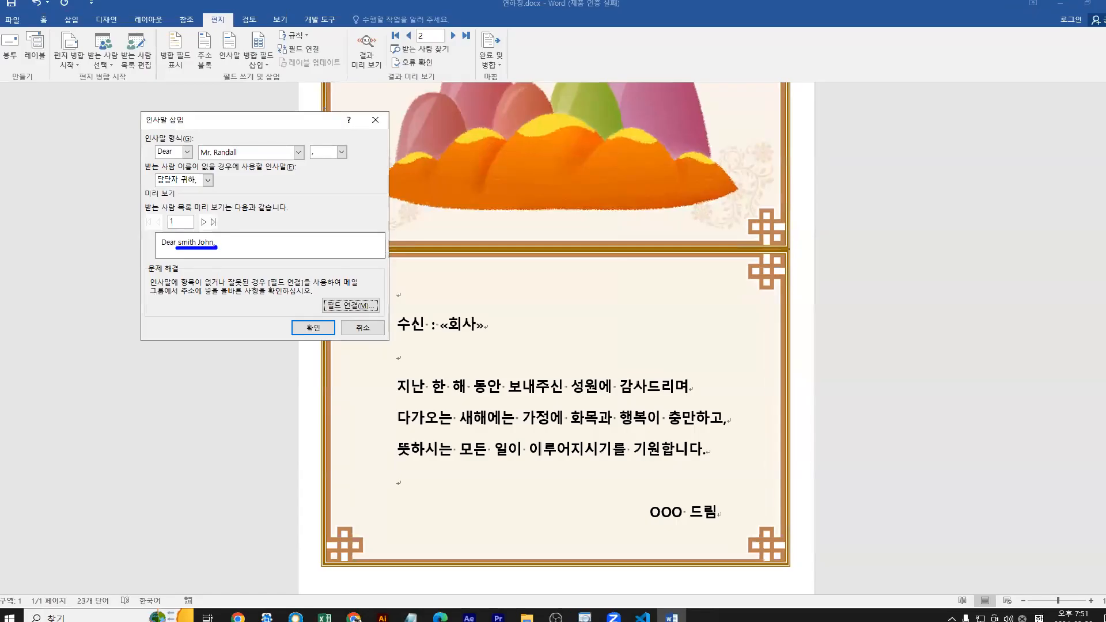
pyautogui.click(230, 197)
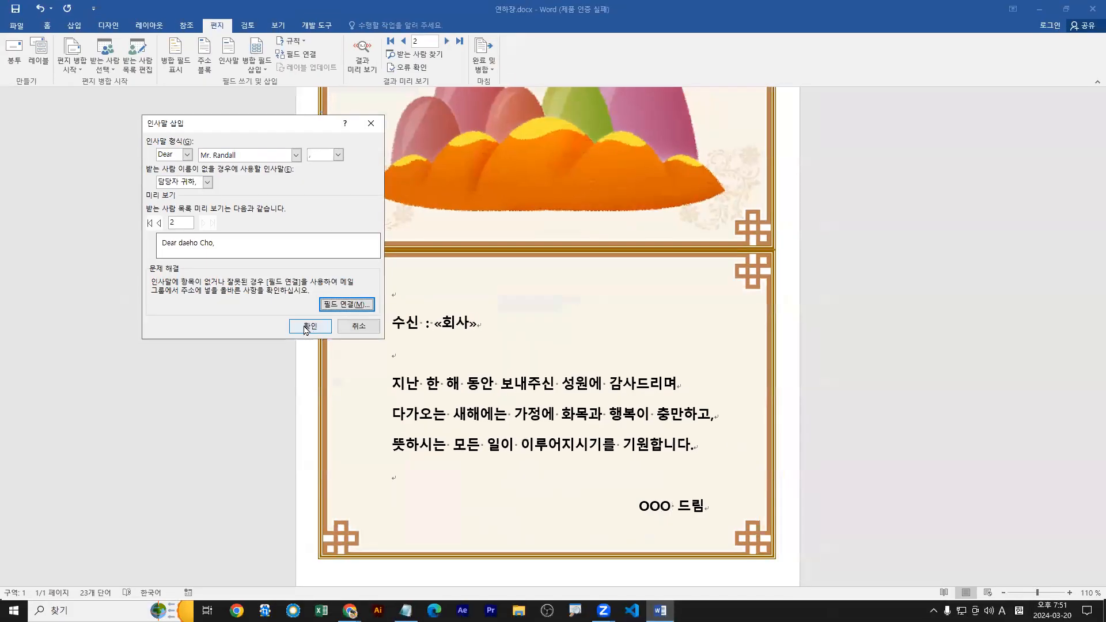
# Insert the greeting line below the 수신 line and preview the merge results in the card.
pyautogui.click(312, 328)
pyautogui.moveTo(393, 366); pyautogui.dragTo(495, 365)
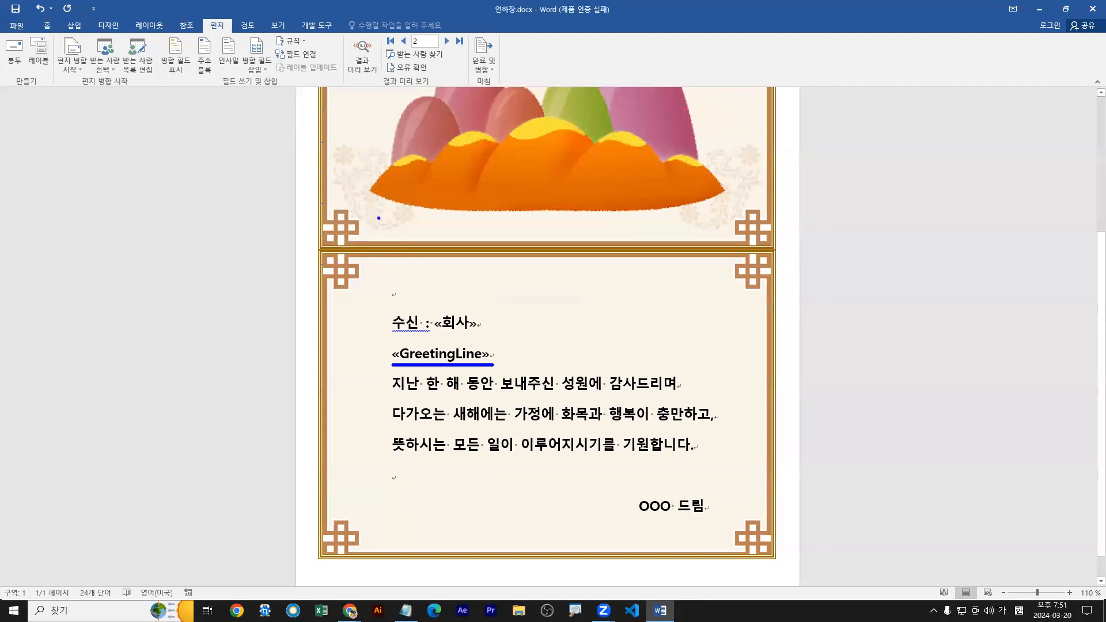
pyautogui.click(363, 58)
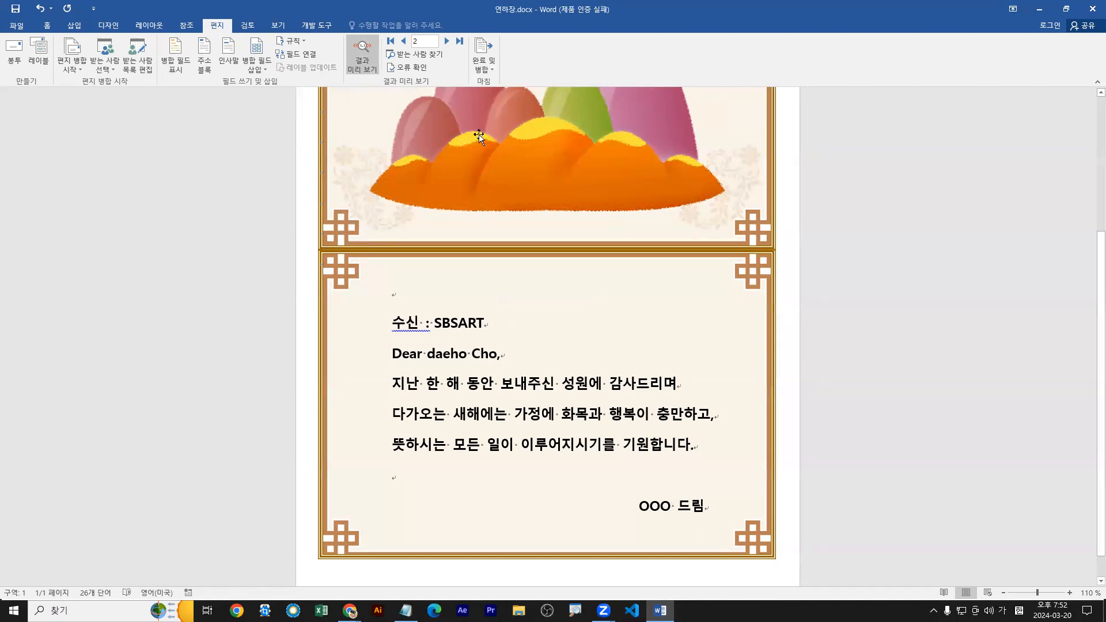
# Finish the merge as individual editable documents, merging all records (모두) into a new document.
pyautogui.click(492, 70)
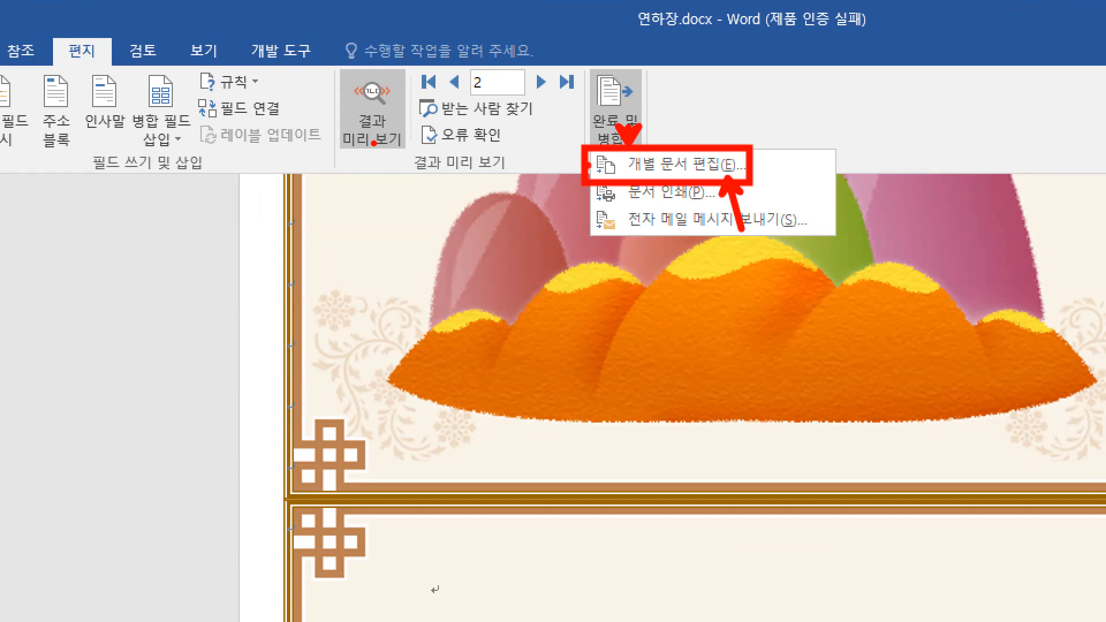
pyautogui.press('Escape')
pyautogui.click(487, 69)
pyautogui.click(507, 84)
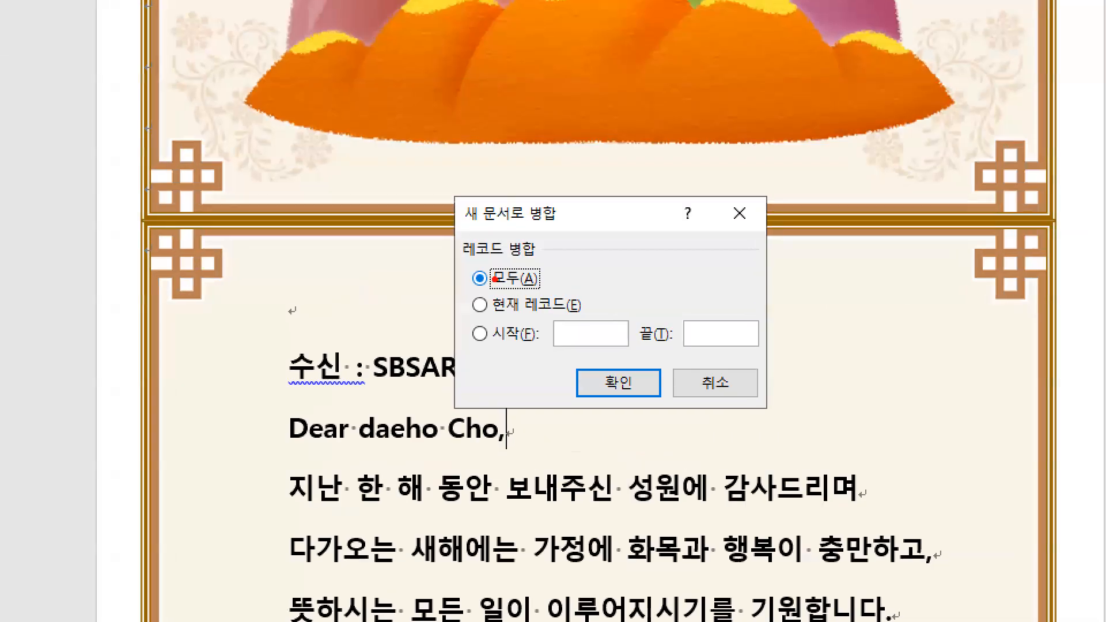
pyautogui.moveTo(476, 277); pyautogui.dragTo(406, 317)
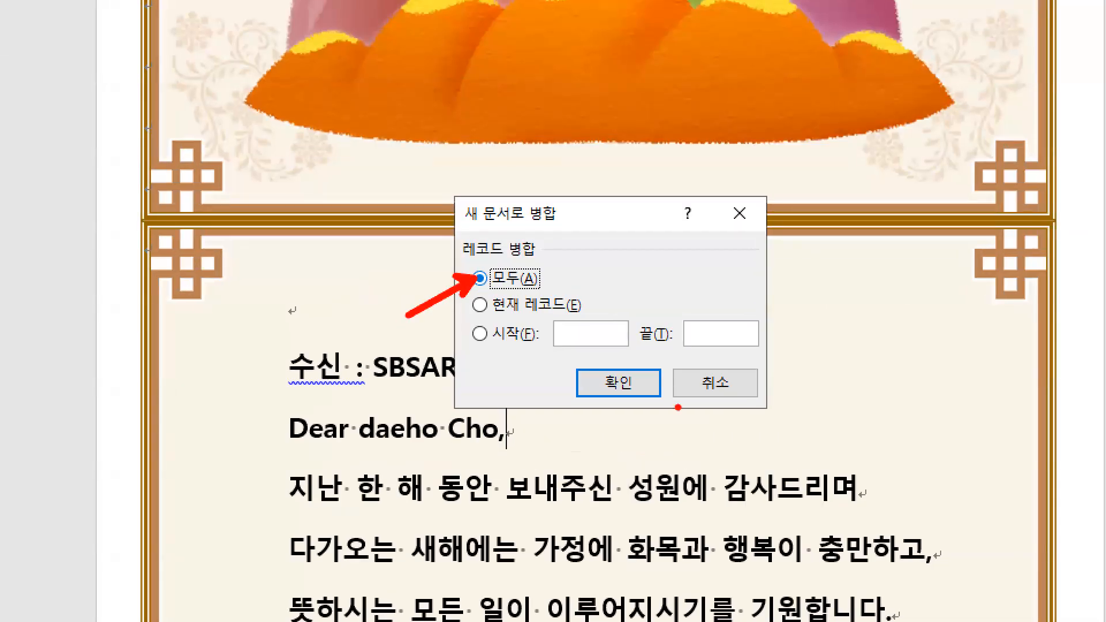
pyautogui.moveTo(466, 224); pyautogui.dragTo(564, 223)
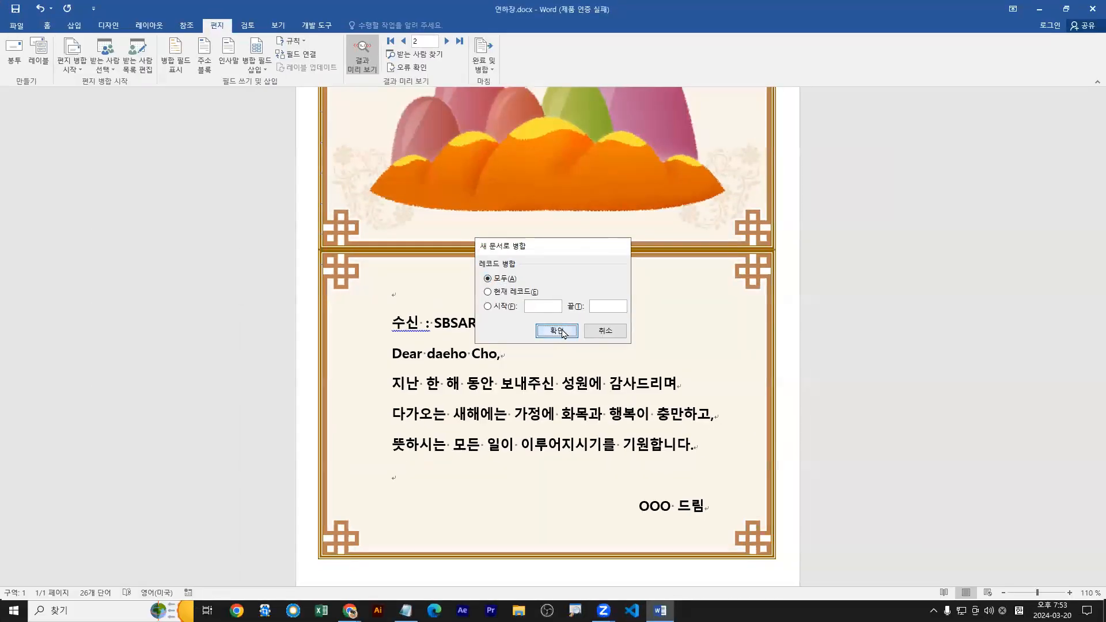
pyautogui.click(557, 330)
# Review the greeting line on both cards of the merged document.
pyautogui.scroll(-4, 303, 353)
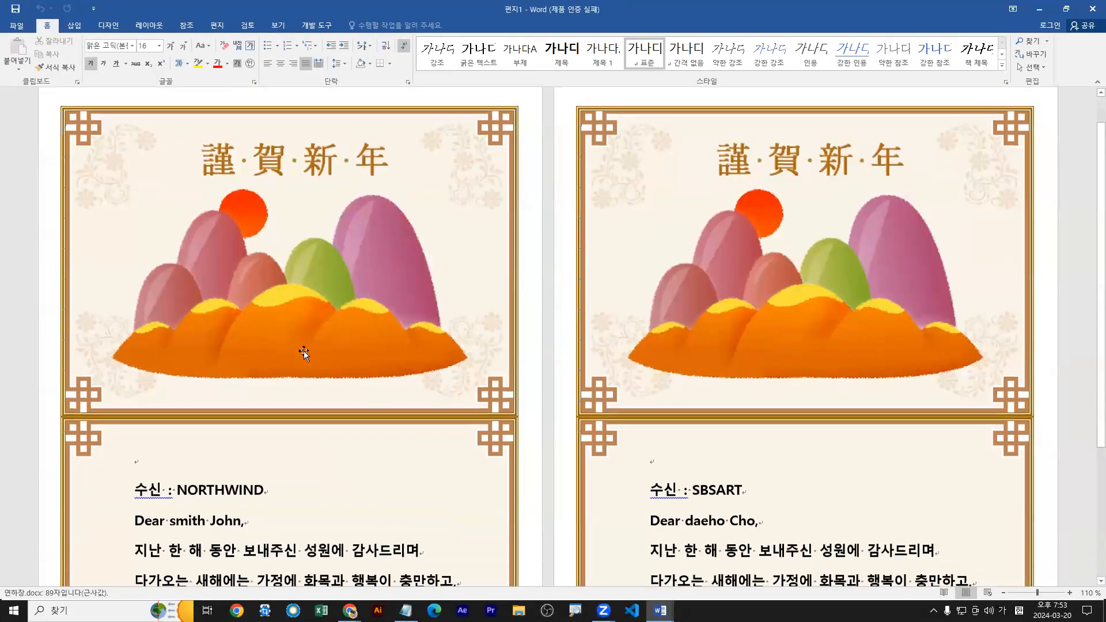
pyautogui.moveTo(134, 427); pyautogui.dragTo(247, 426)
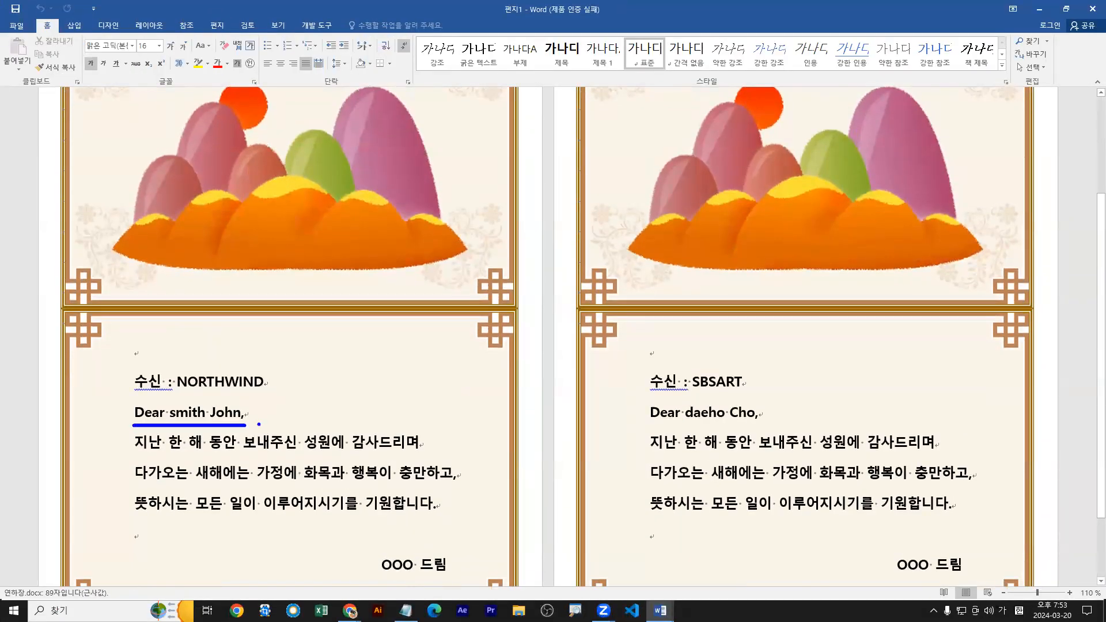
pyautogui.moveTo(650, 424); pyautogui.dragTo(770, 424)
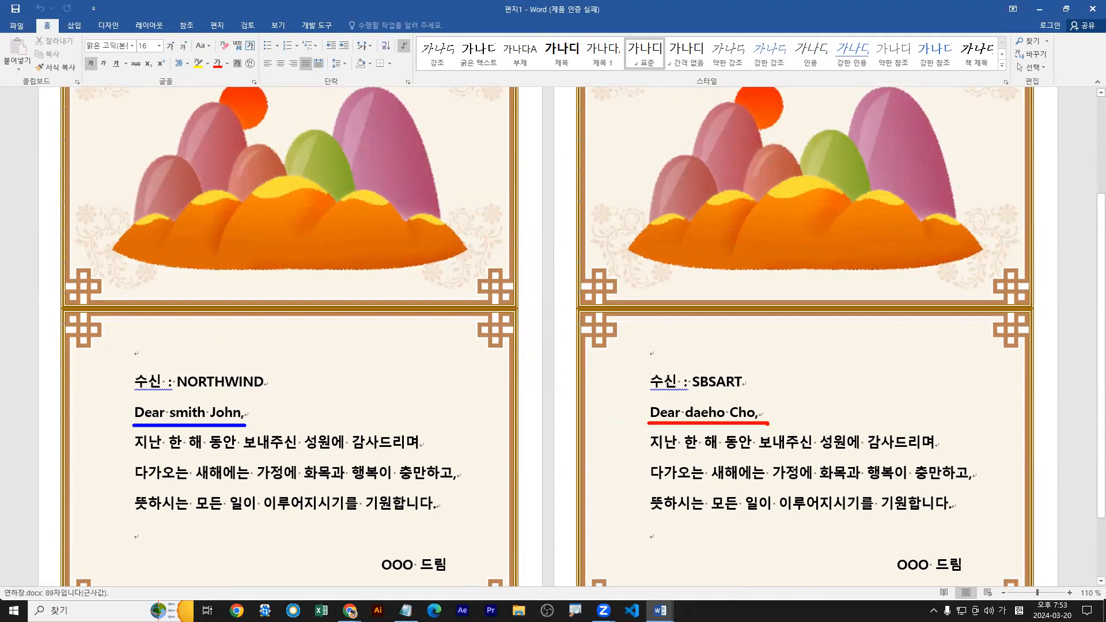